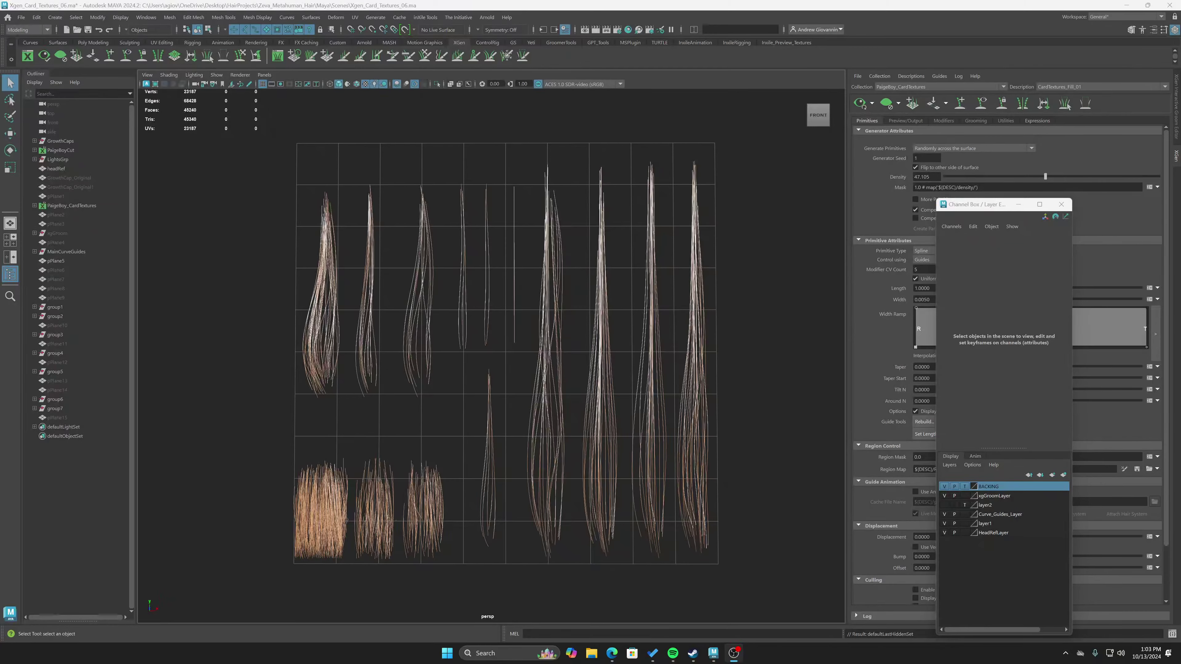
Open the PaigeBoyCut_UE5 groom asset from the PaigeBoyCut folder in the Groom Editor.
scroll(639, 424, down, 3)
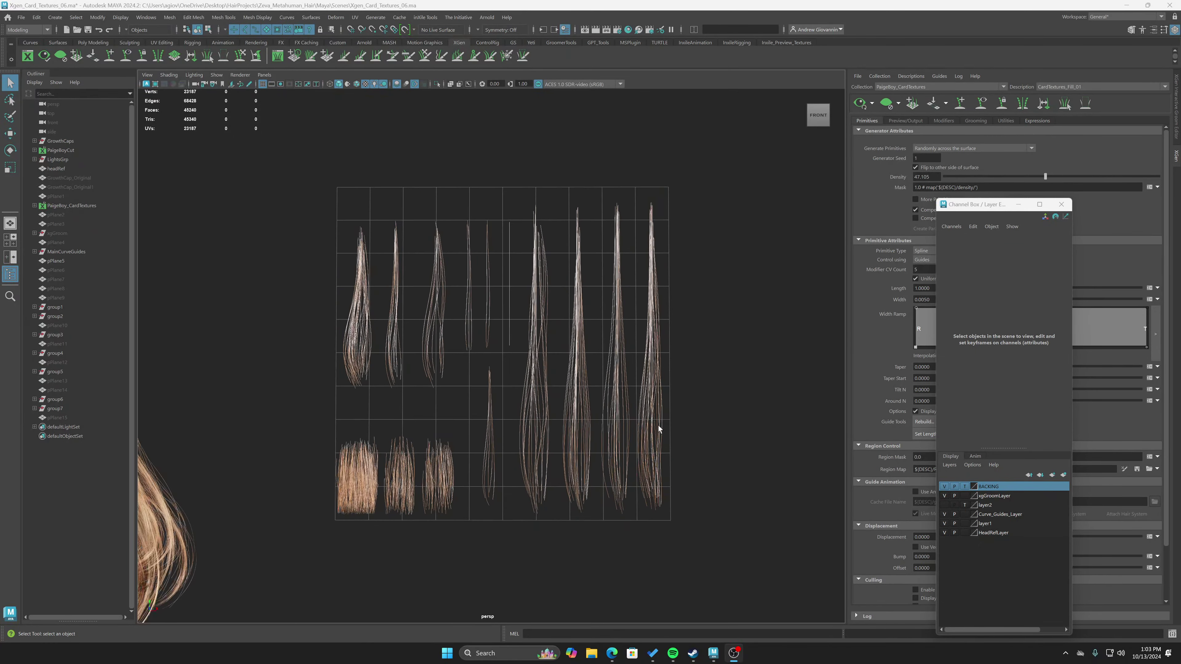
alt+drag(658, 429, 502, 412)
scroll(512, 414, up, 5)
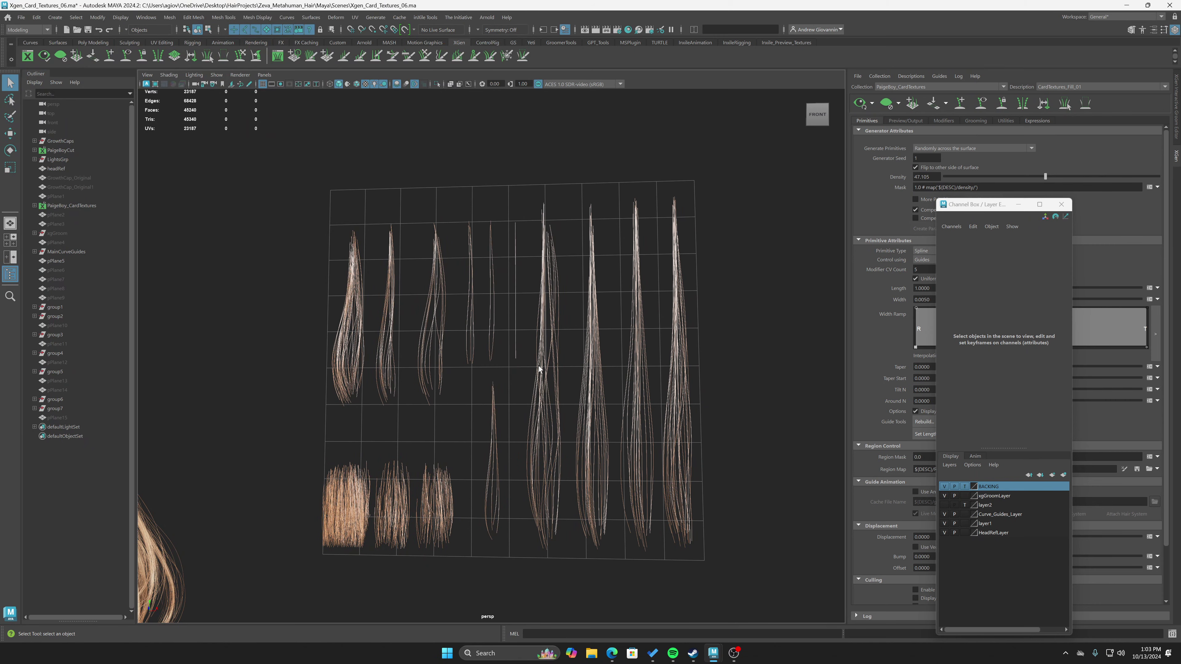
alt+right_drag(484, 403, 319, 386)
alt+drag(319, 386, 474, 377)
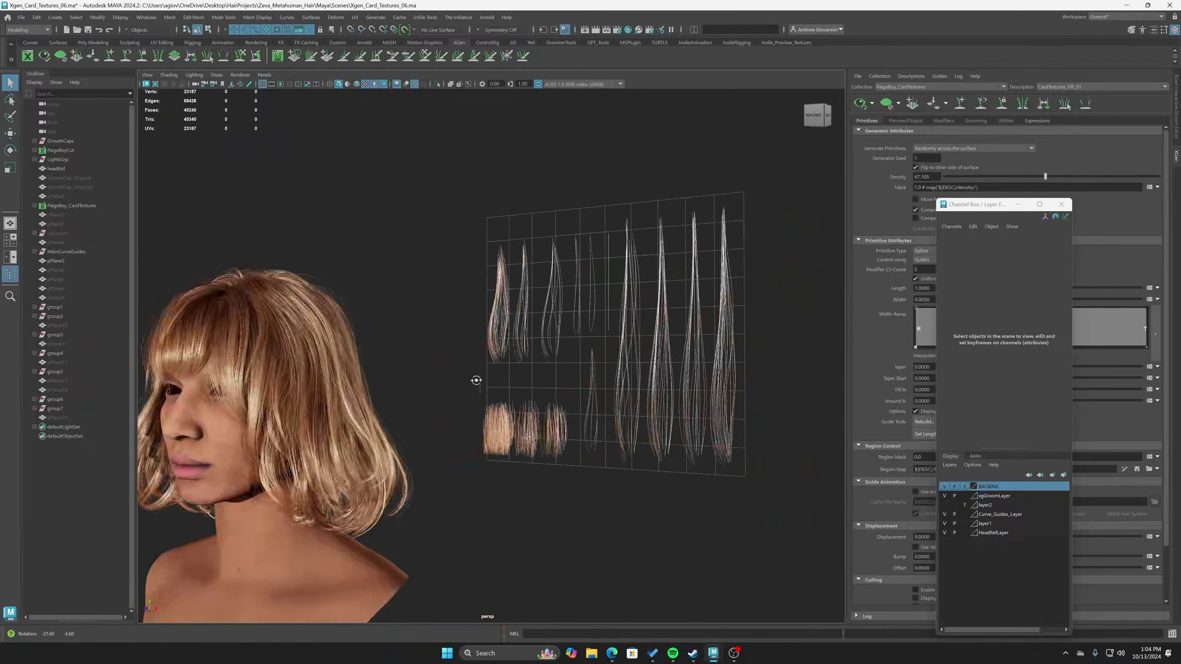
alt+middle_drag(456, 414, 504, 398)
alt+drag(505, 397, 491, 412)
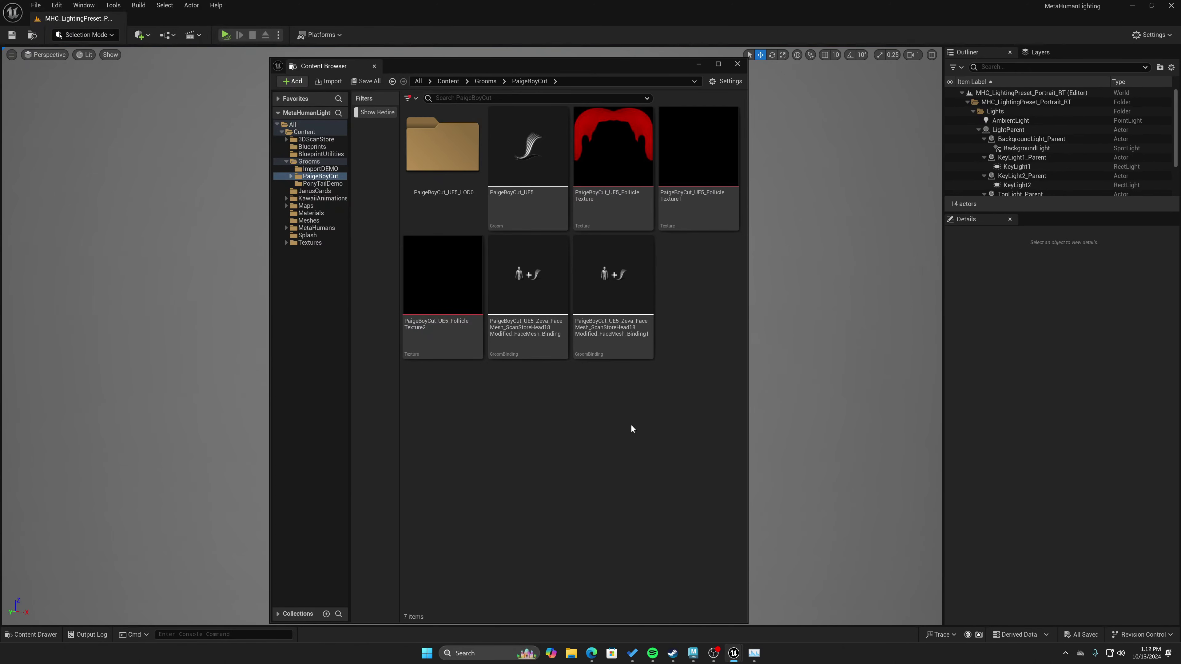
drag(545, 72, 534, 42)
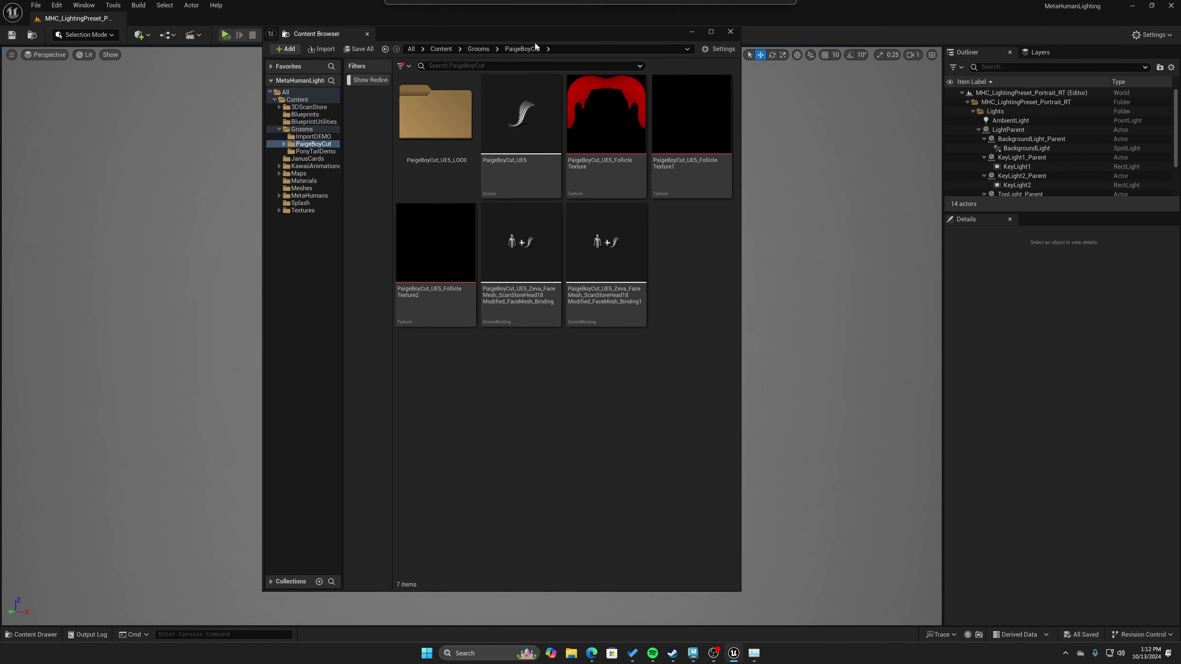
double_click(528, 117)
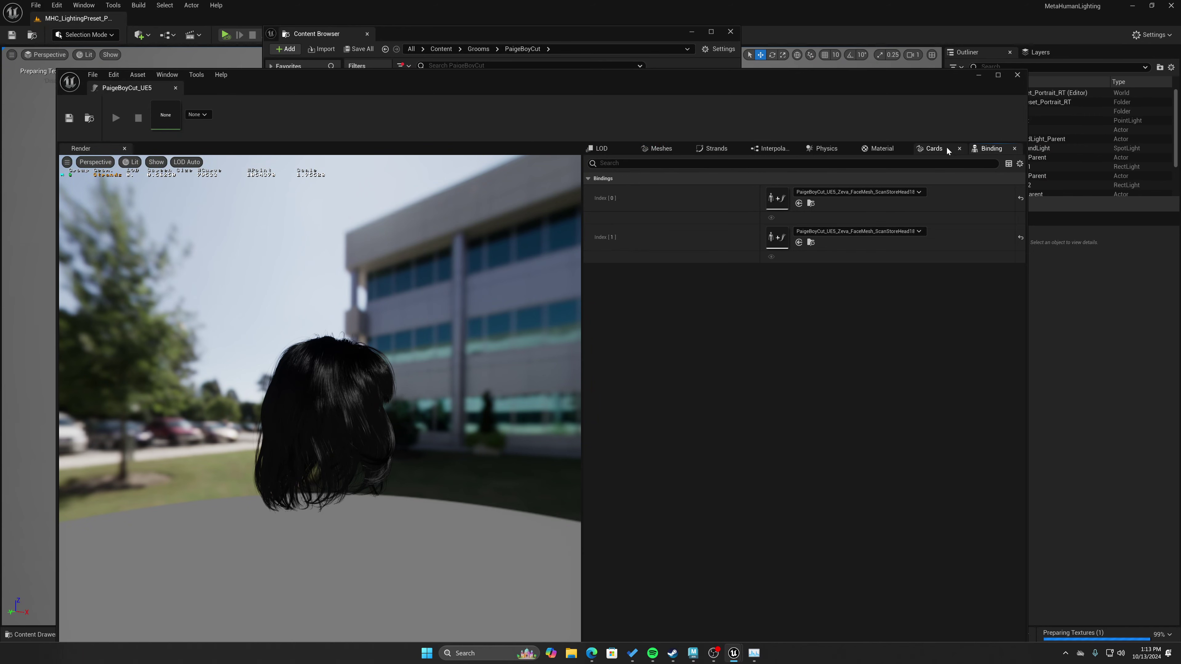
Show the Cards tab and expand Textures to list the Depth, Coverage, Tangent and Attributes slots.
click(934, 149)
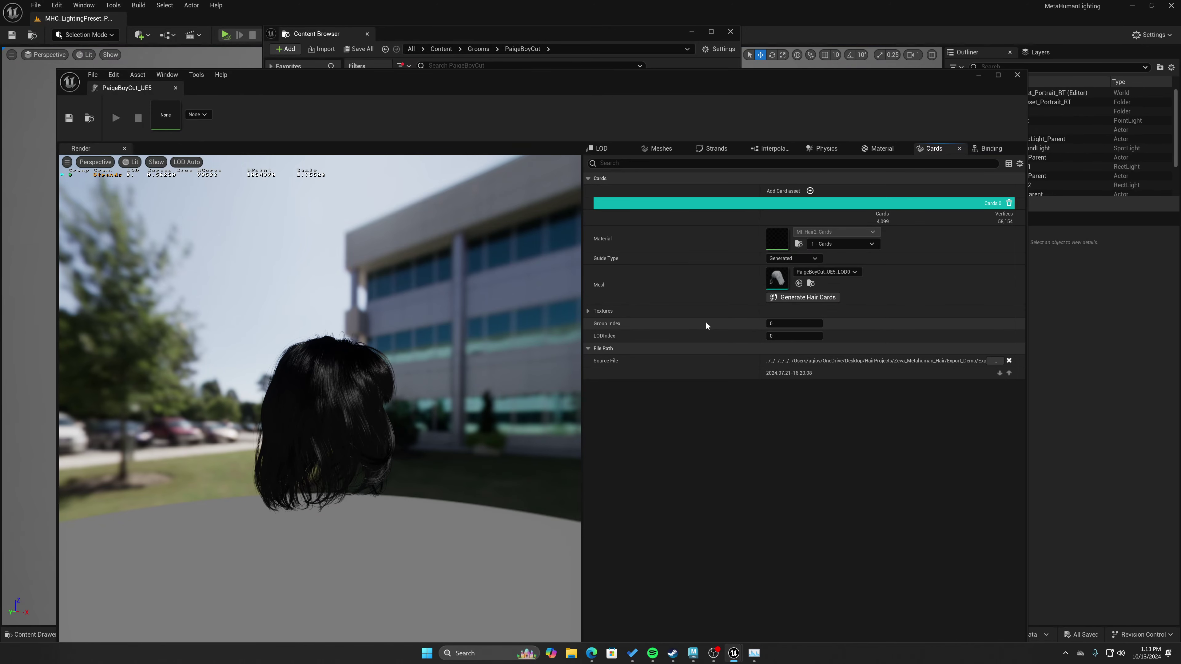
click(588, 312)
drag(418, 409, 493, 414)
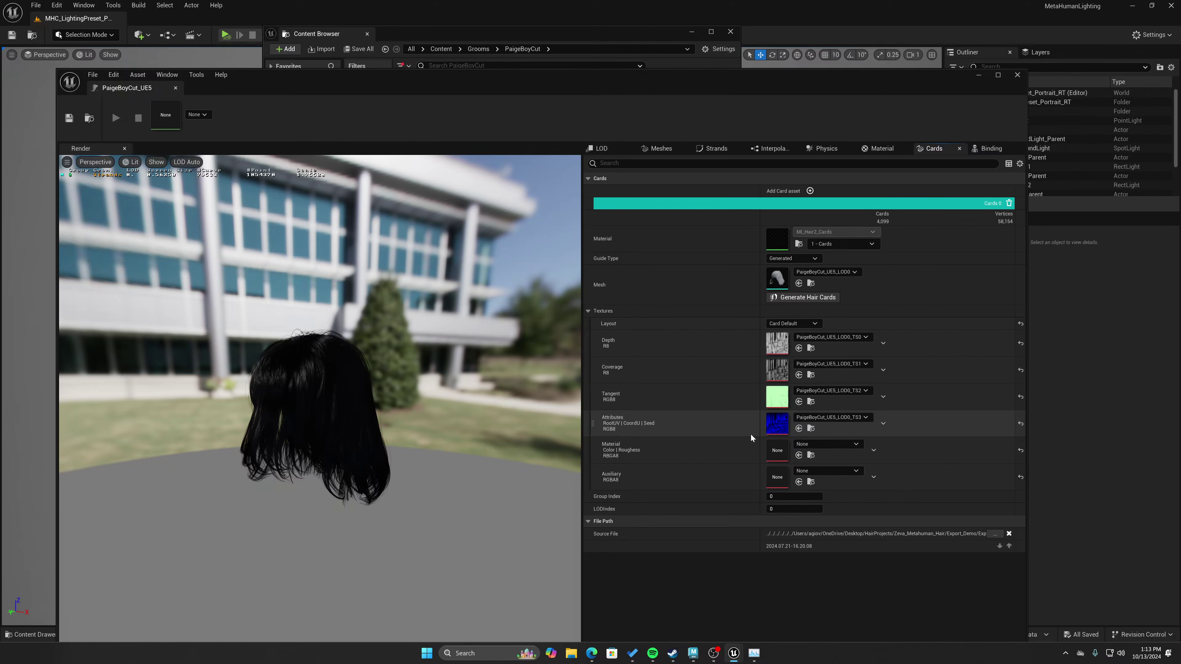
Open the PaigeBoyCut_UE5_LOD0_TS3 attributes texture and view its red, blue and alpha channels.
click(812, 430)
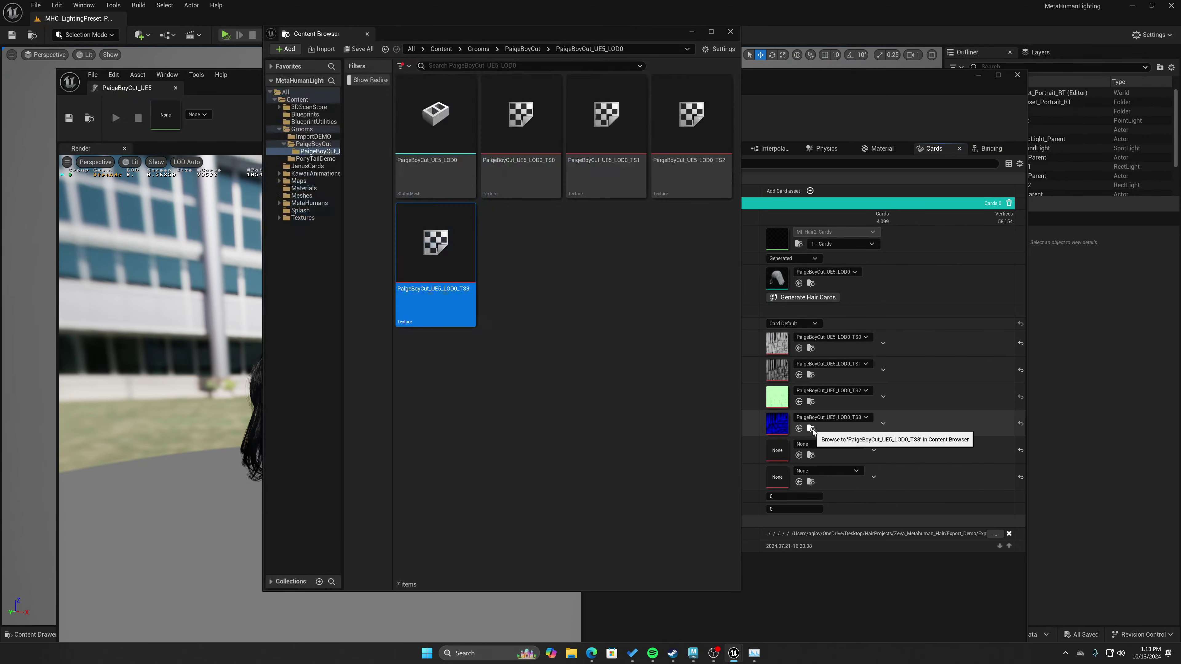
double_click(434, 249)
click(255, 105)
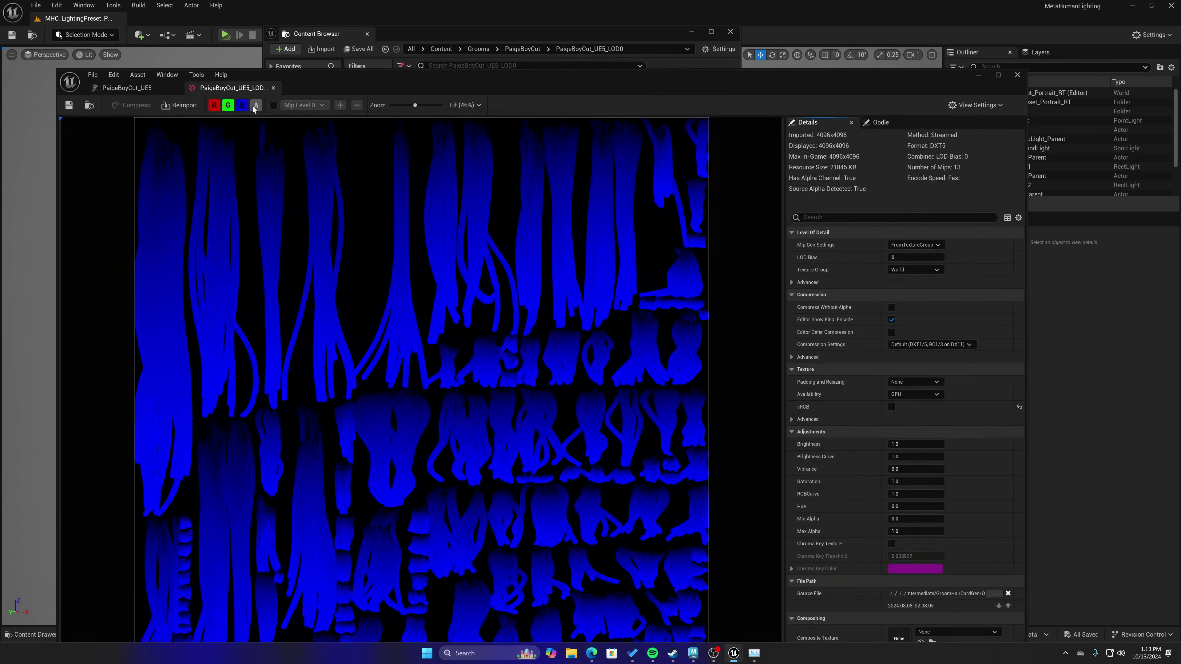
click(214, 106)
click(228, 106)
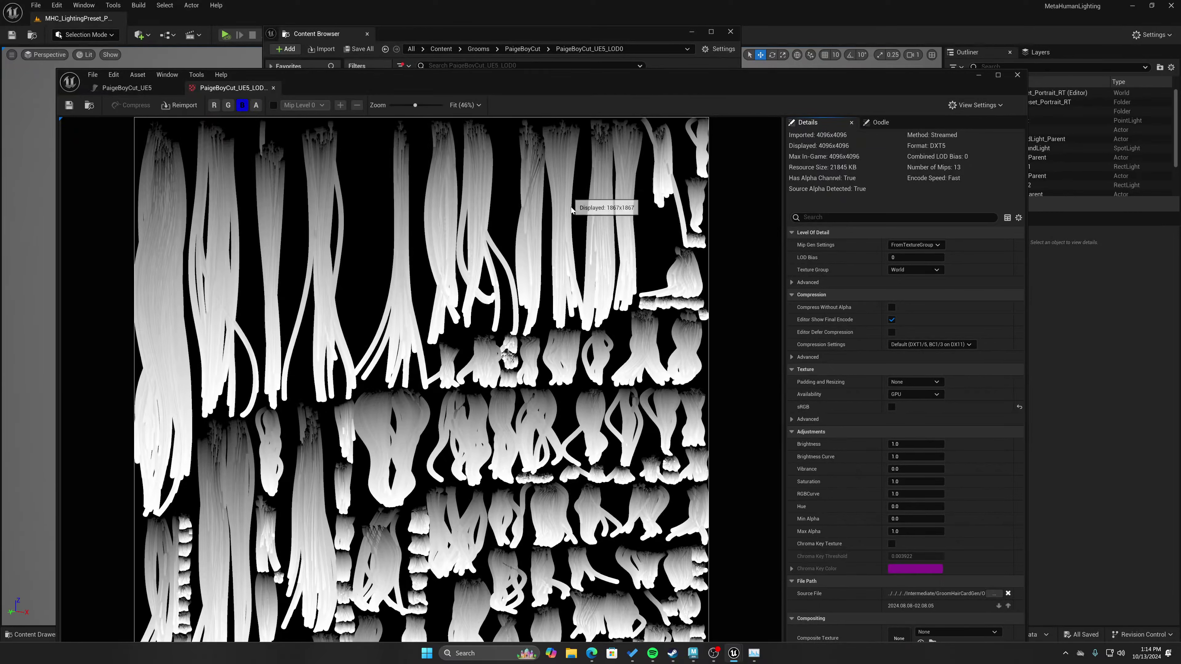
click(256, 106)
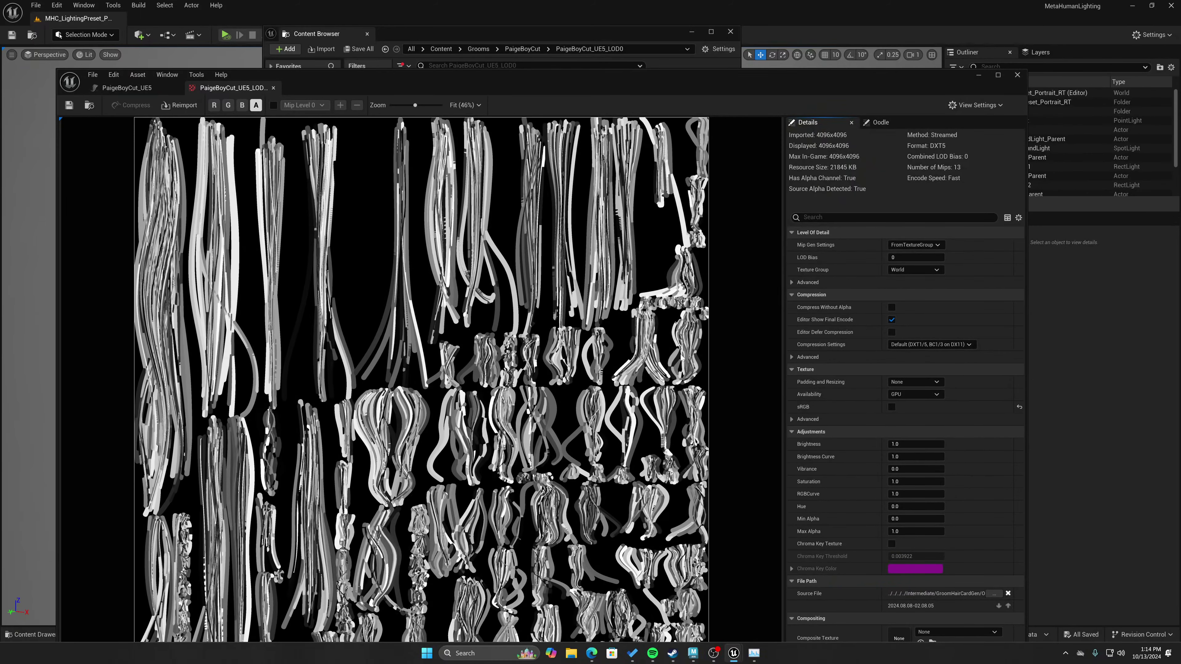
Close the texture viewer and edit the PaigeBoyCut_UE5_LOD0 card mesh in the Static Mesh Editor.
click(162, 93)
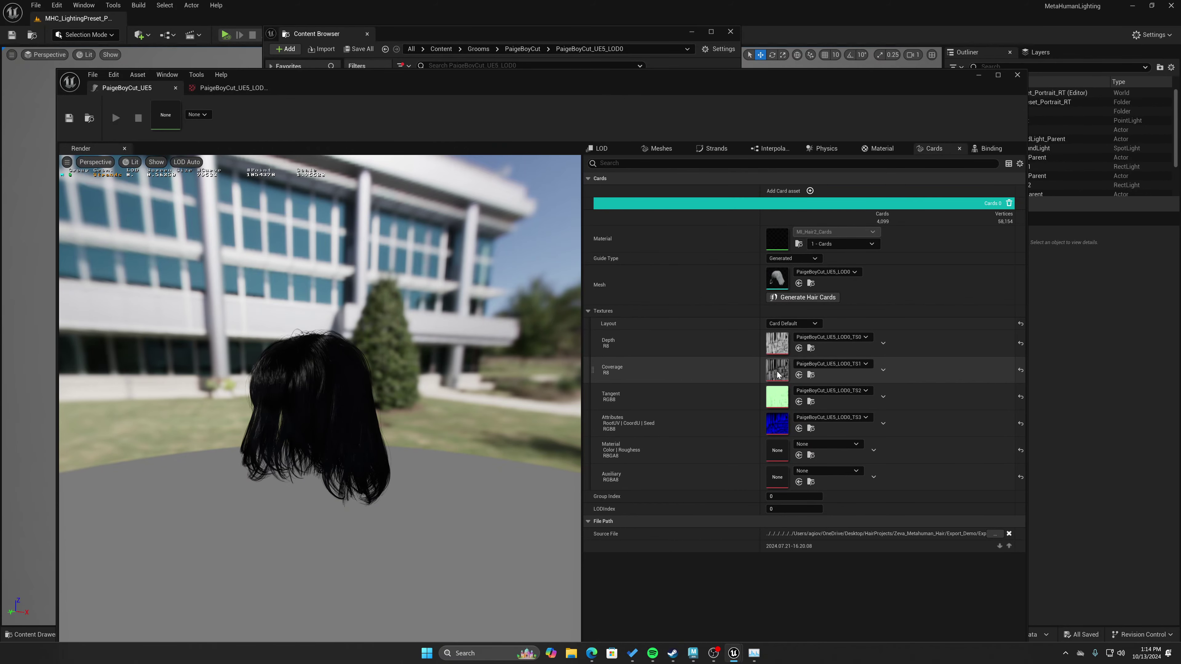
click(811, 374)
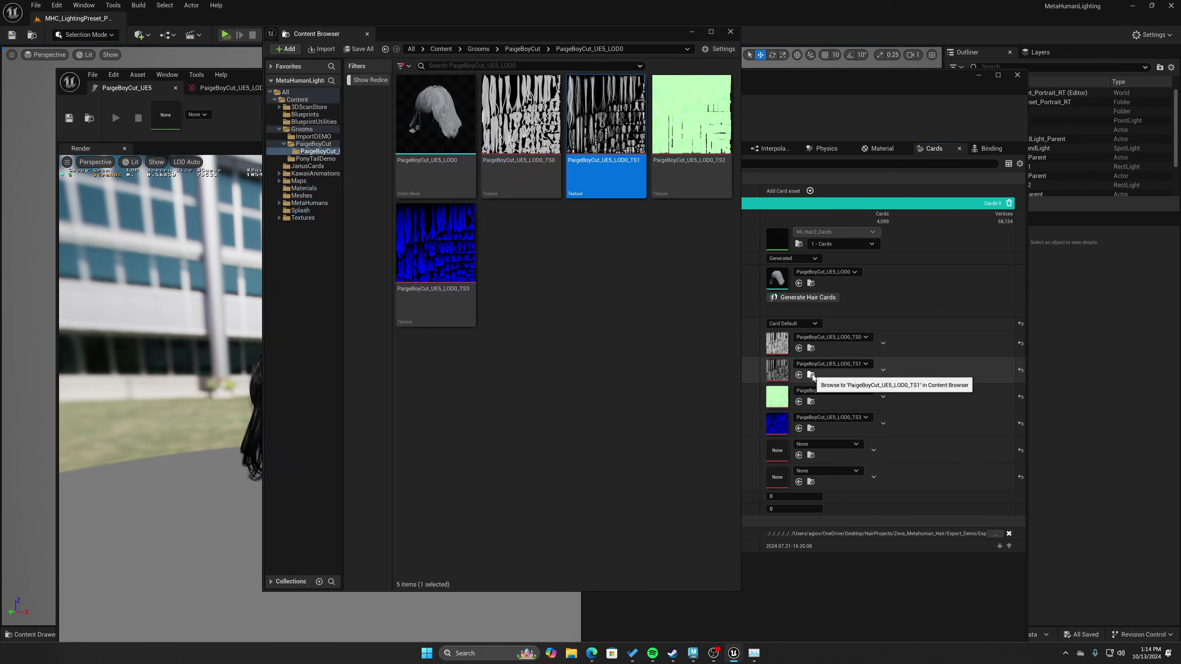
click(609, 147)
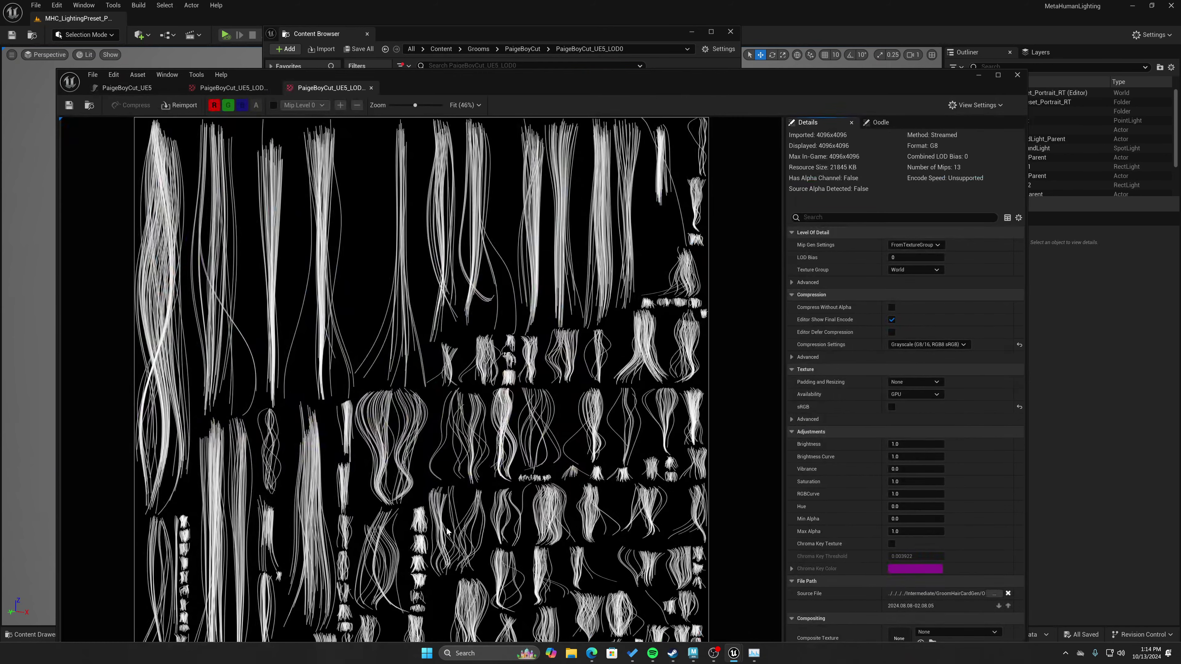
click(1017, 74)
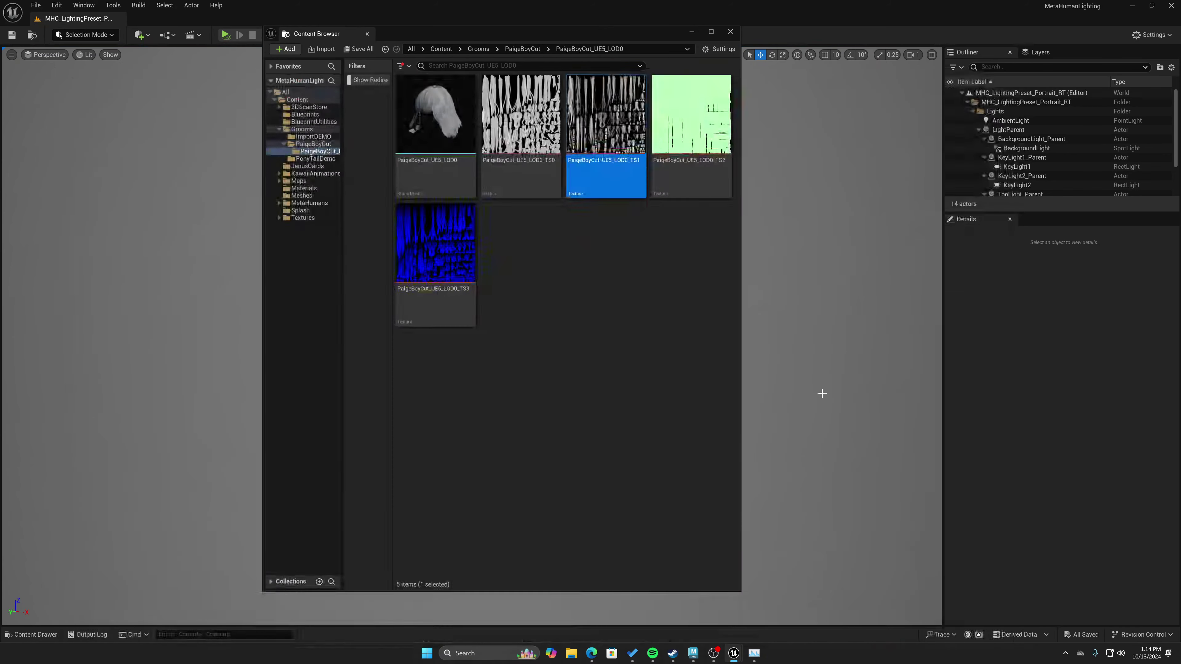
right_click(453, 191)
click(490, 200)
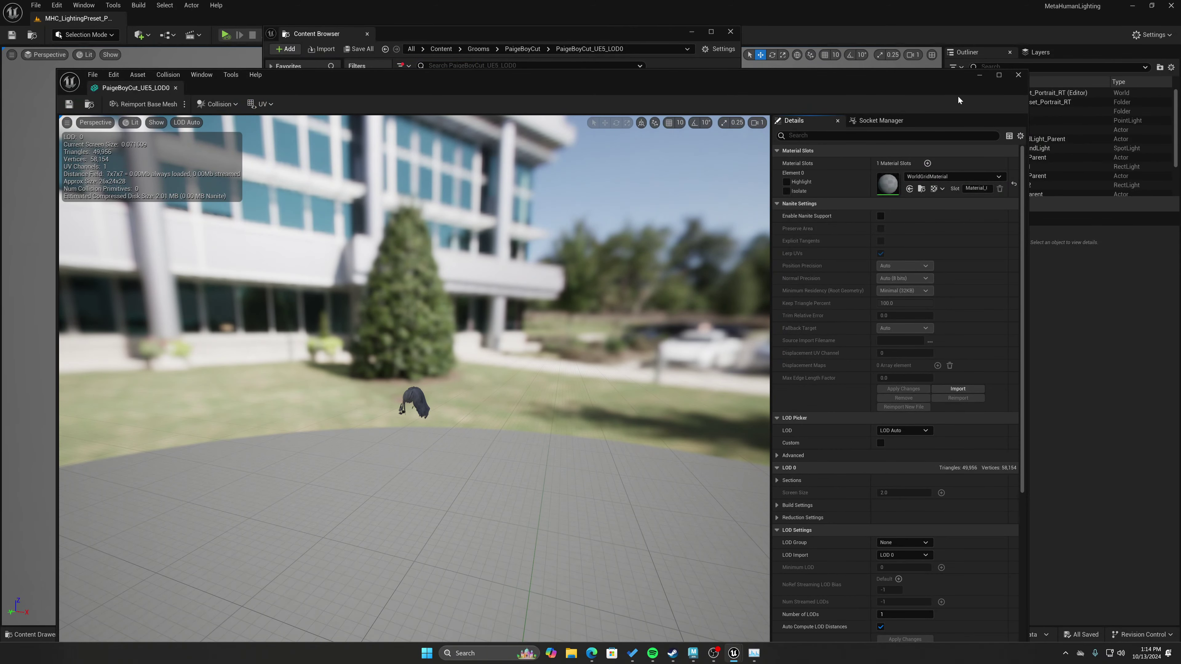
Close the card mesh editor, reopen PaigeBoyCut_UE5 and locate Depth texture PaigeBoyCut_UE5_LOD0_TS0.
click(1018, 75)
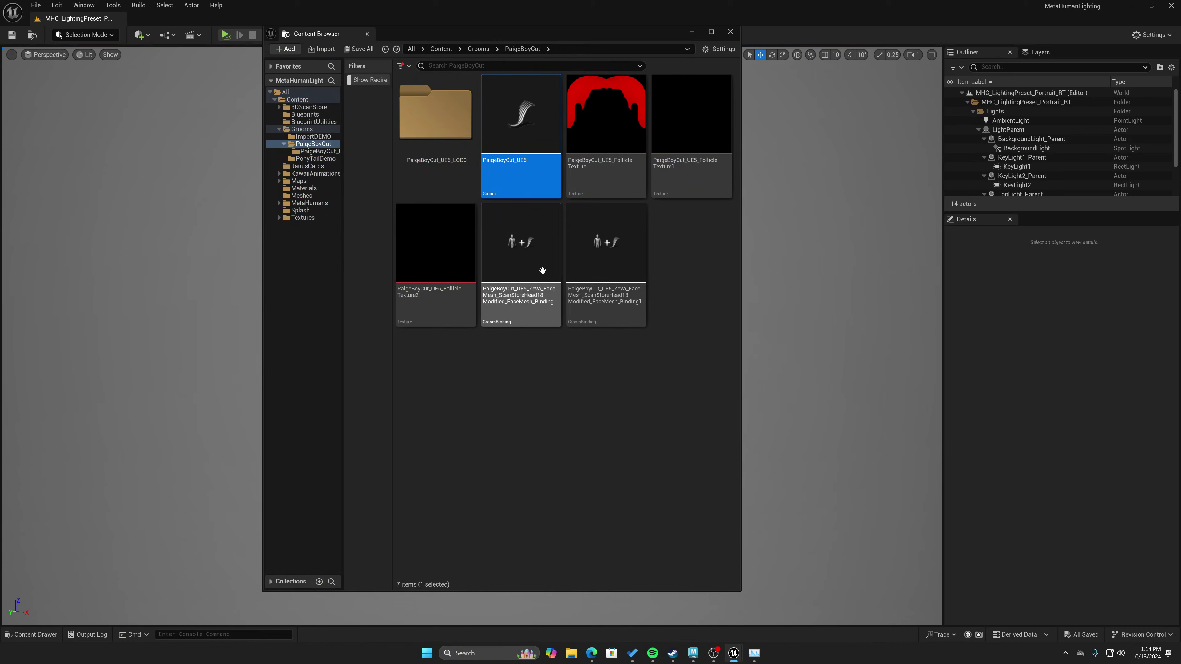
double_click(528, 144)
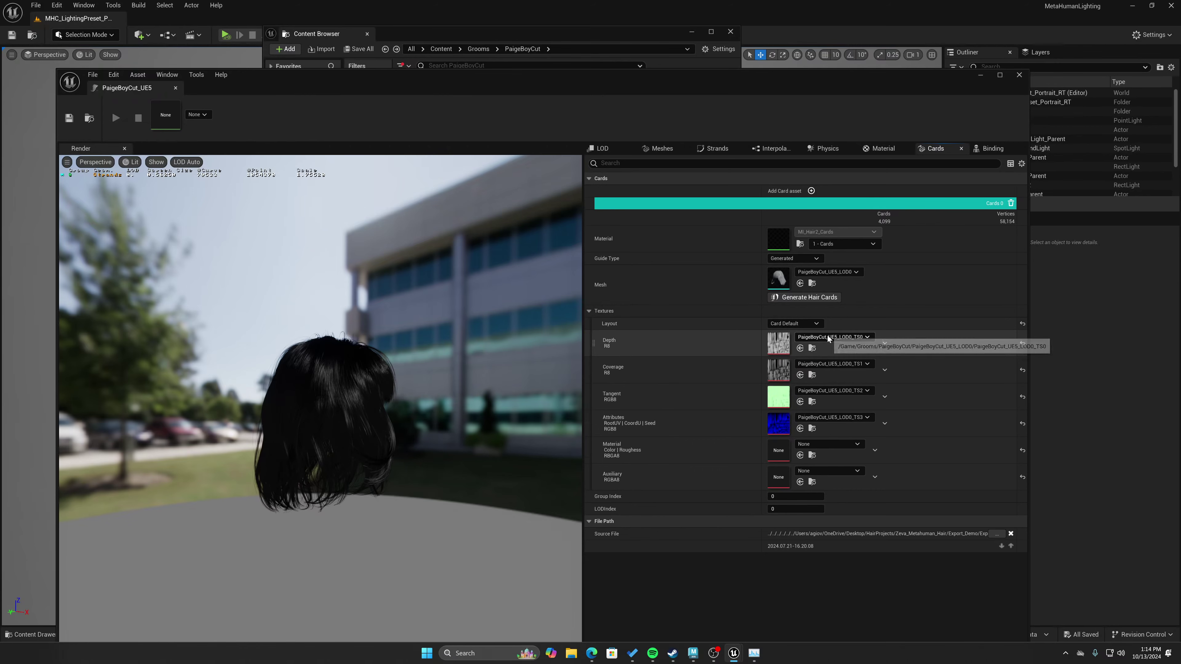
click(812, 348)
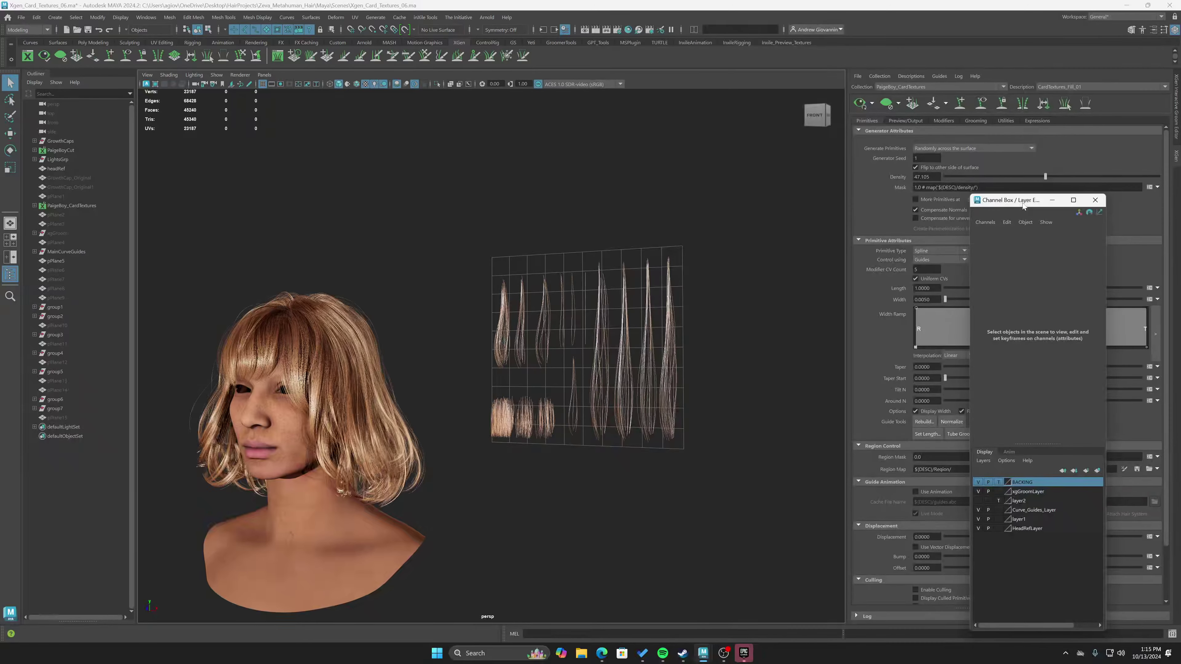
Toggle the BACKING layer's visibility and reference flags so the grey plane shows behind the cards.
alt+drag(738, 477, 569, 434)
scroll(562, 409, down, 3)
alt+drag(548, 391, 506, 401)
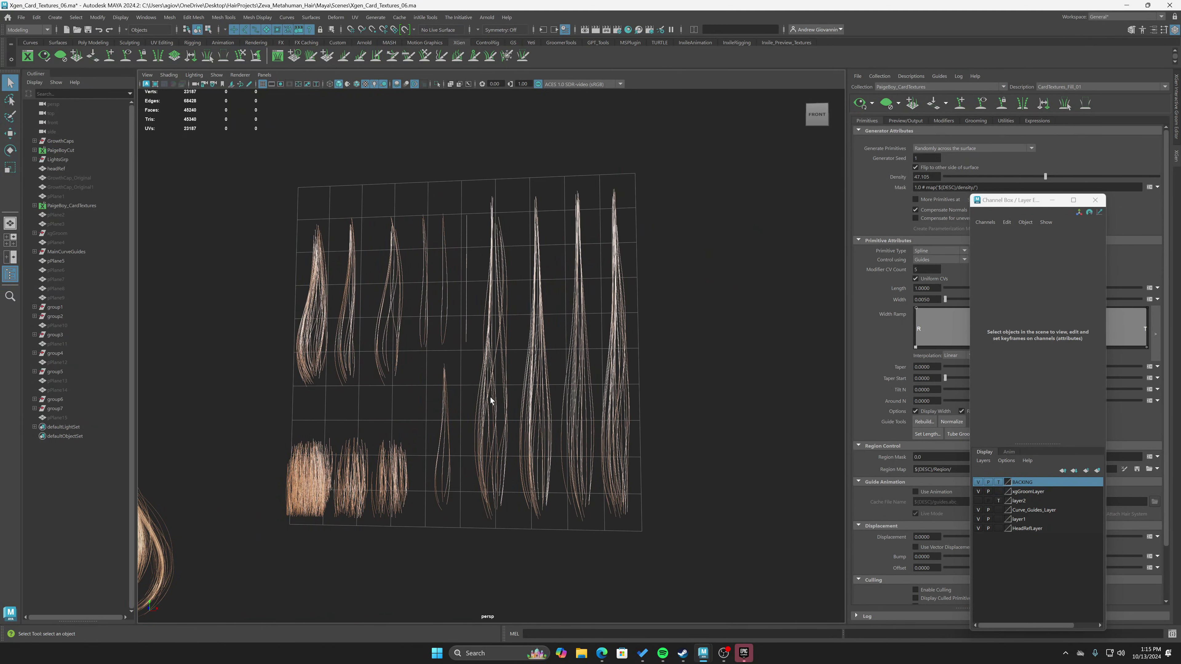
drag(1023, 200, 703, 121)
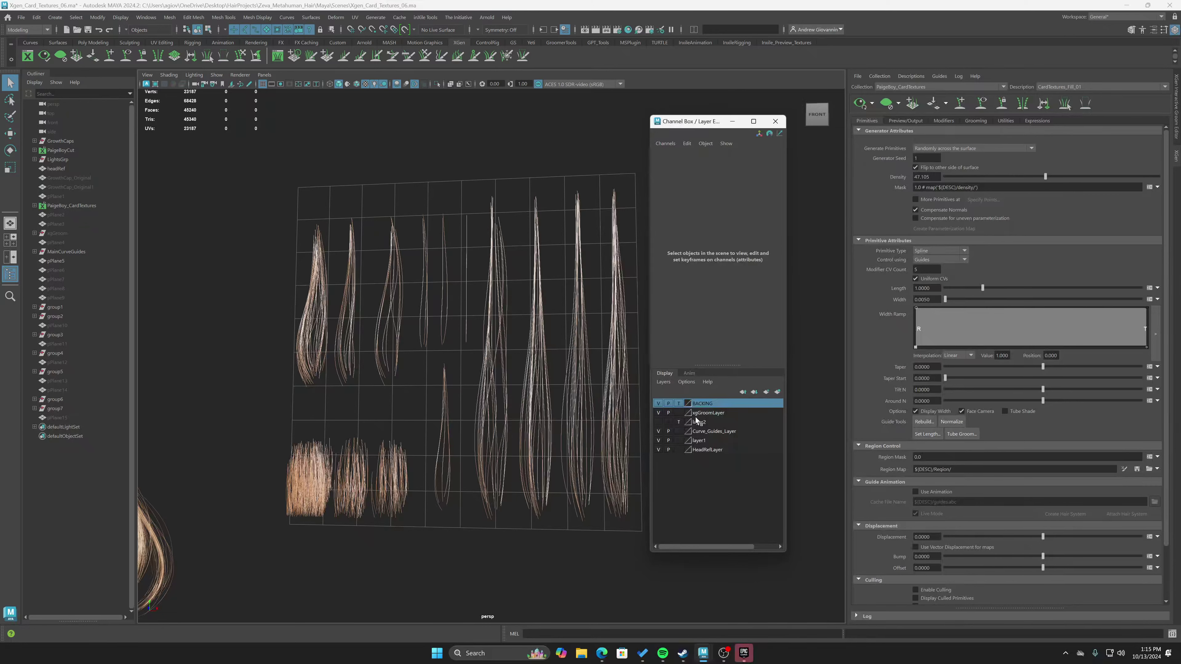
click(658, 403)
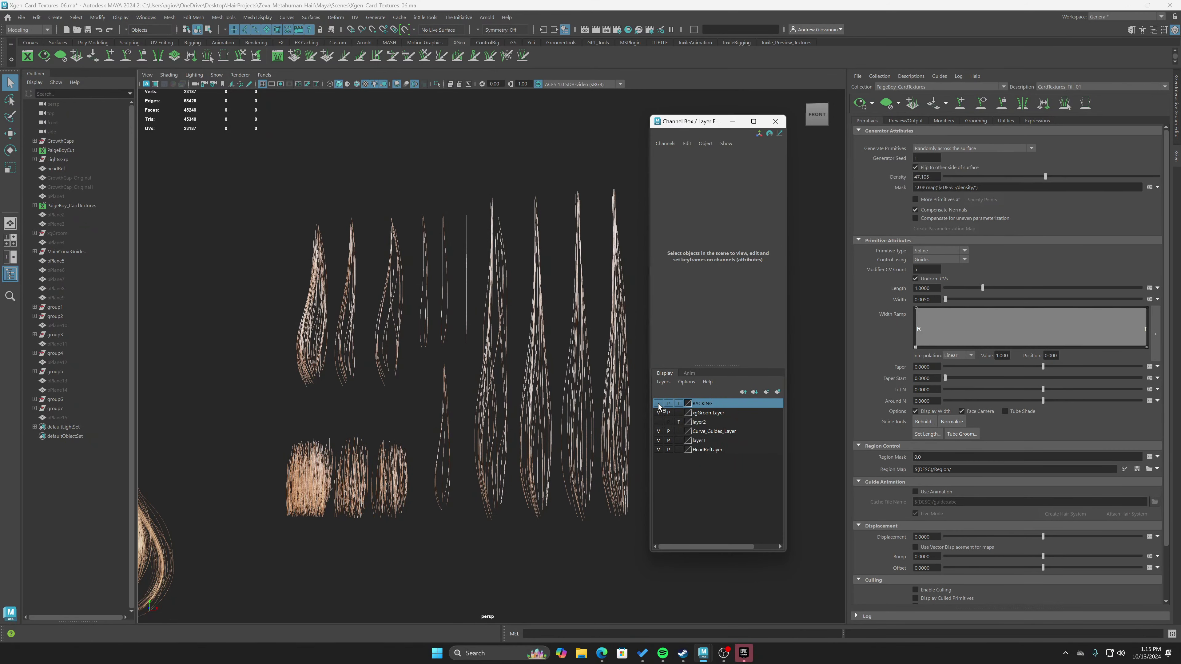
click(658, 404)
click(679, 404)
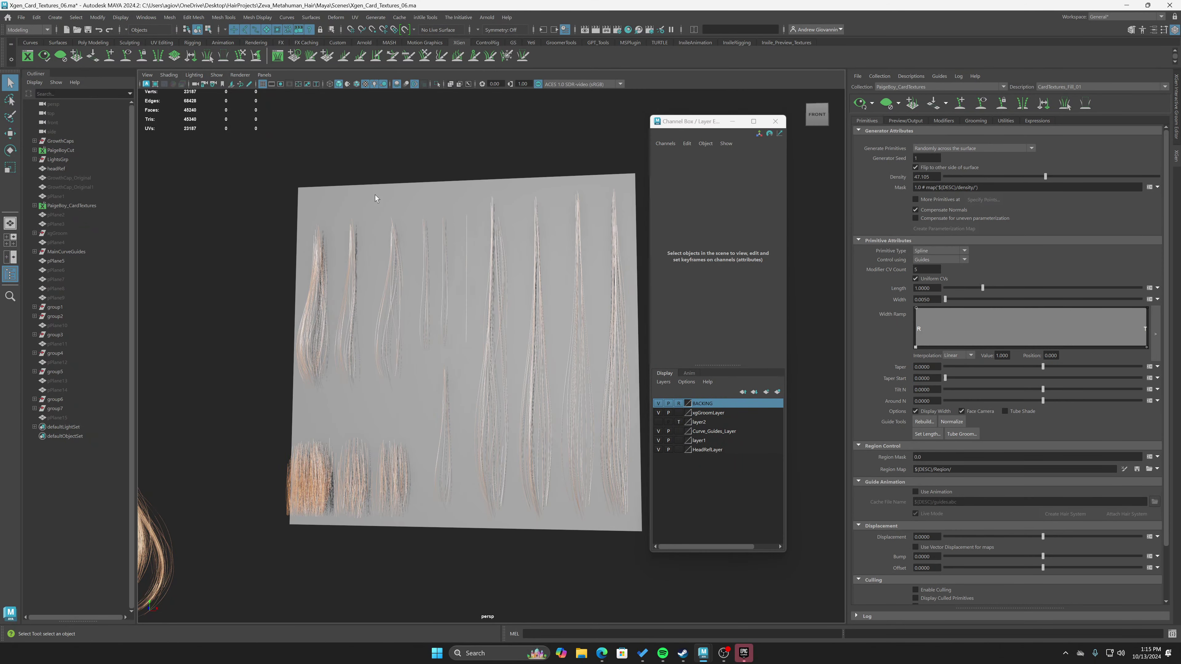
click(680, 404)
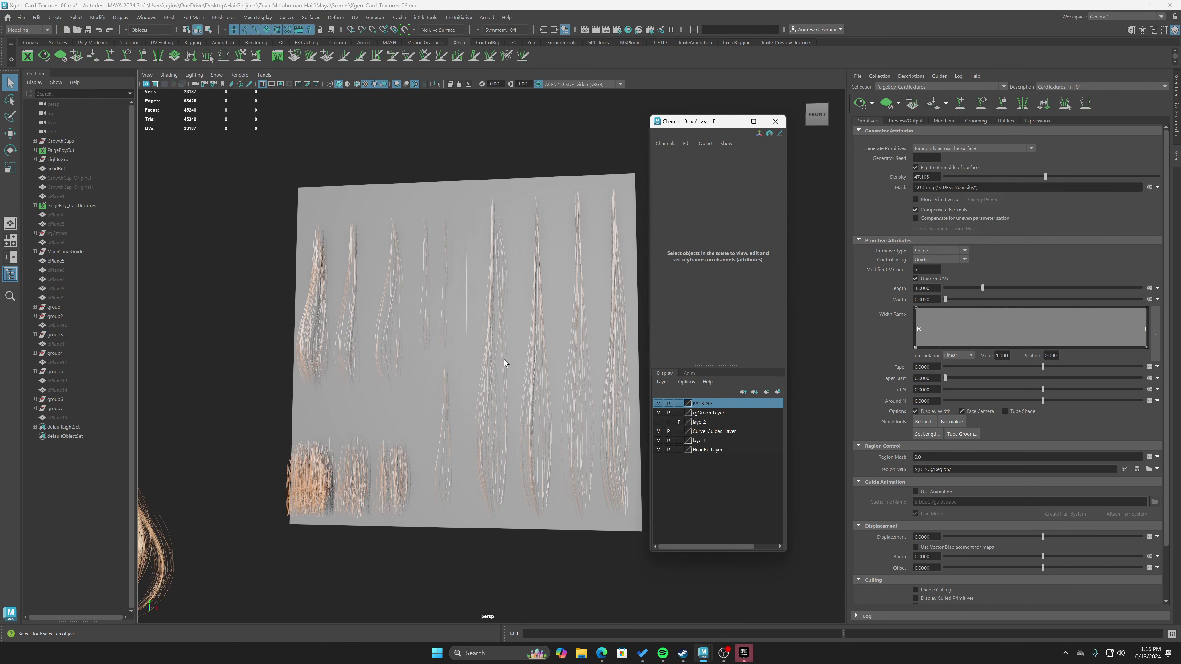
click(344, 195)
click(511, 158)
Set the current description's output to Render with Arnold Renderer and auto-fit its primitive bound.
click(904, 121)
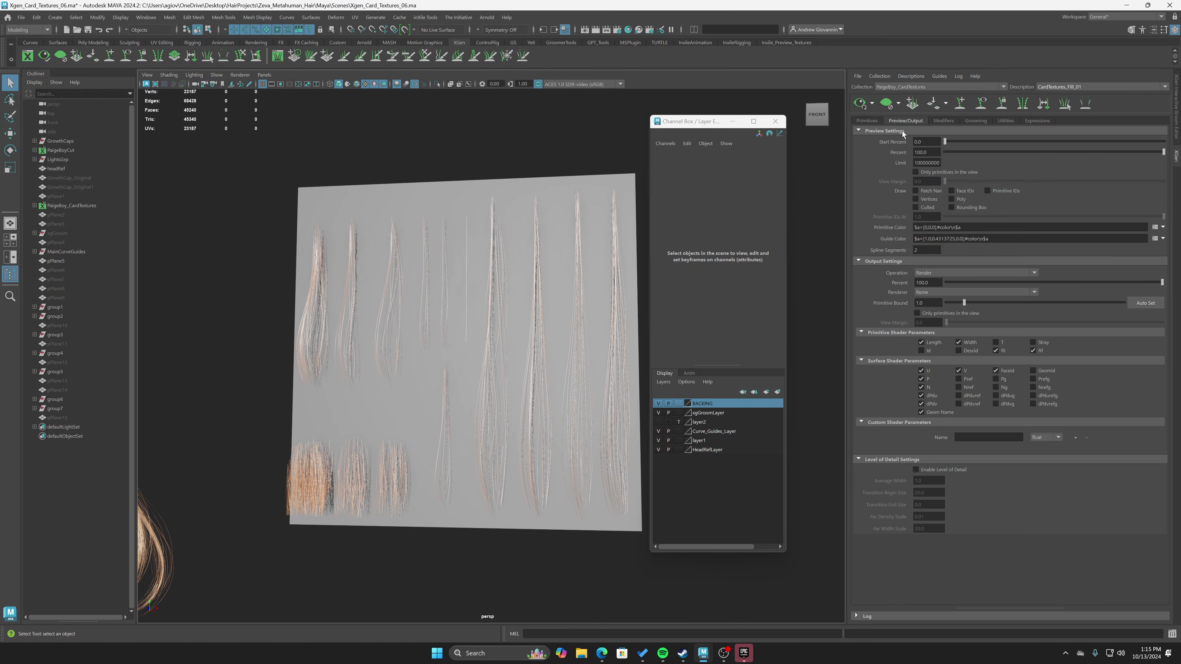
click(947, 274)
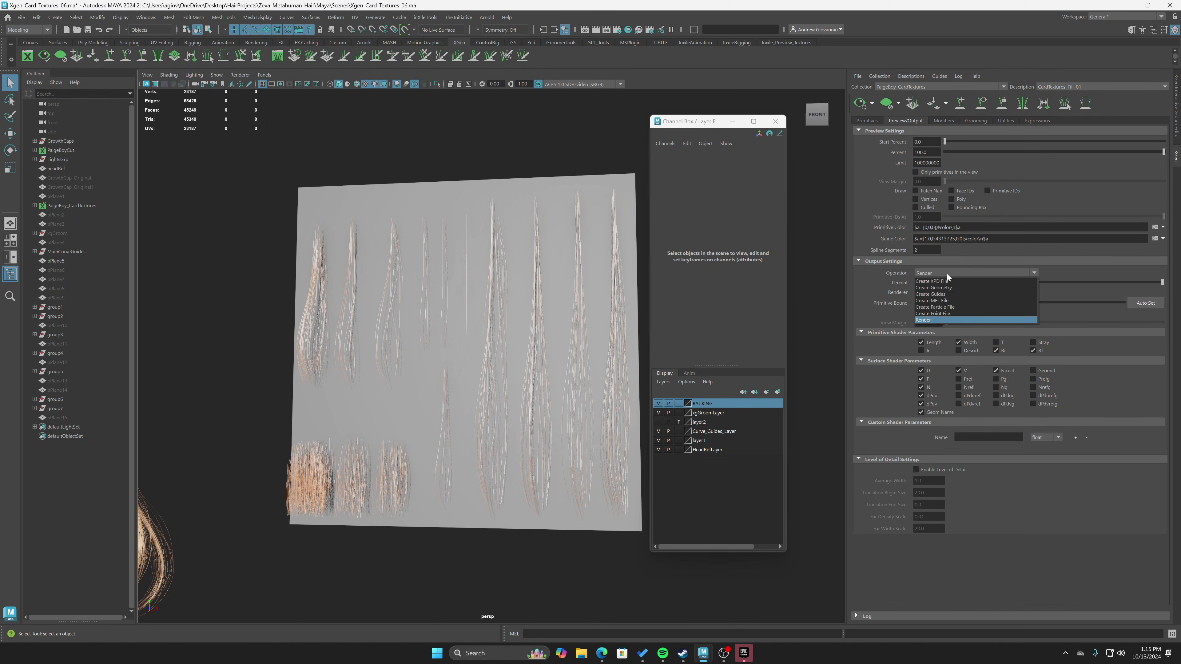
click(947, 274)
click(926, 274)
click(941, 273)
click(945, 292)
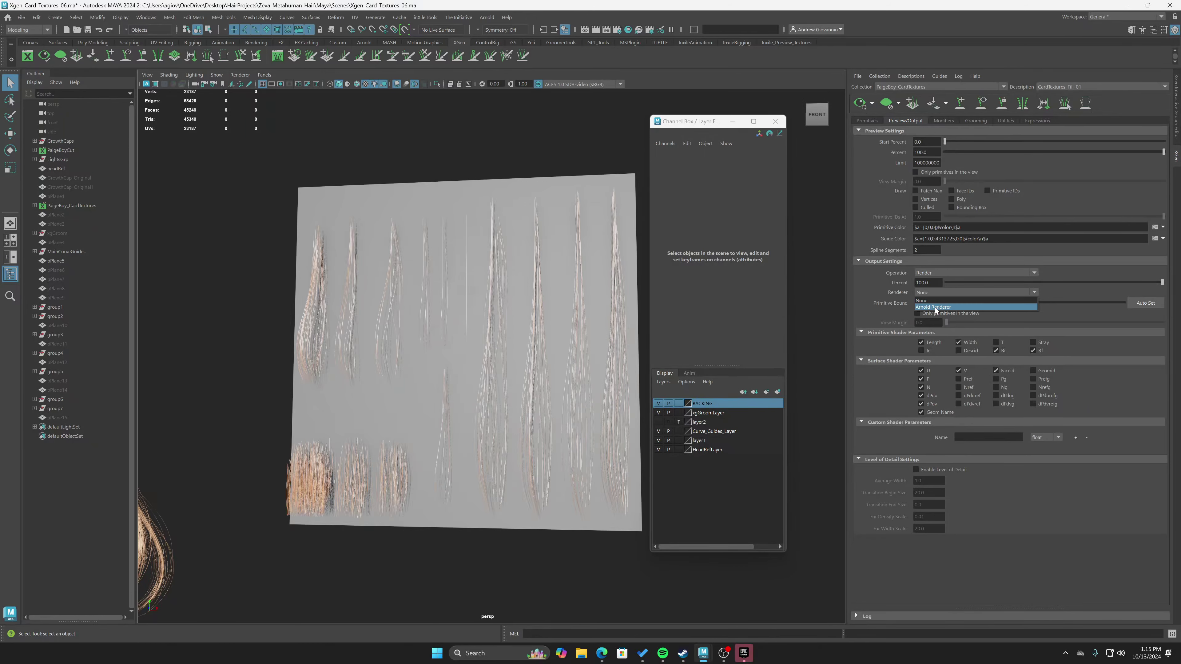
click(946, 307)
click(1129, 303)
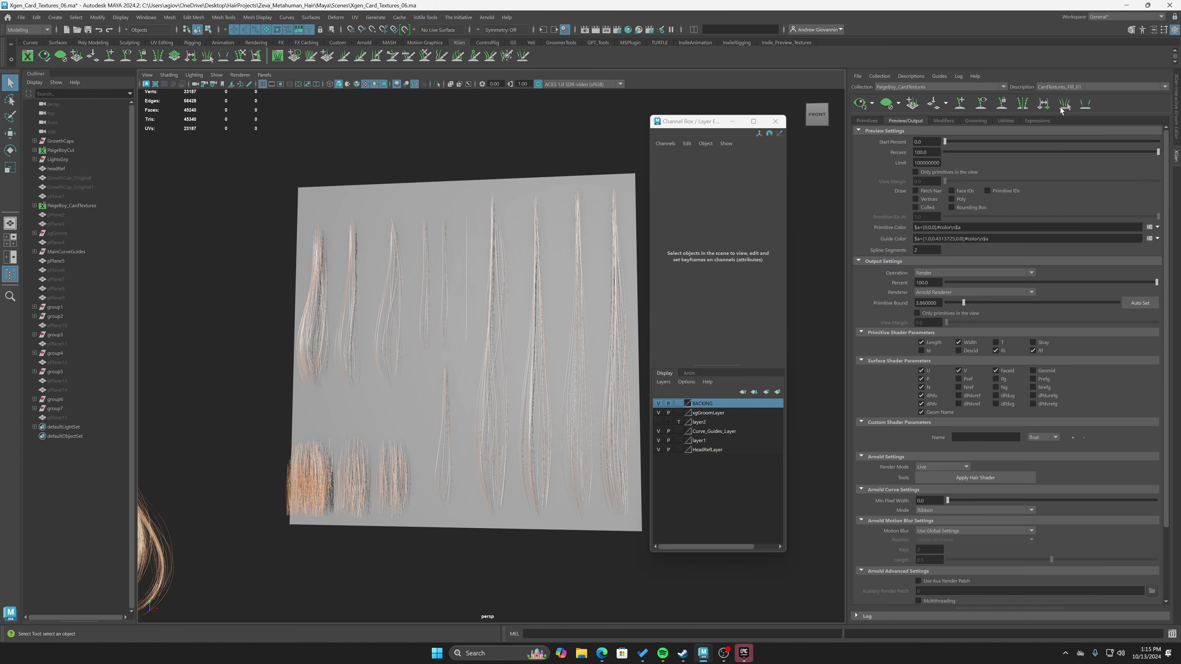
Switch to CardTextures_Fill_02, set Render with Arnold Renderer, and auto-fit its primitive bound.
click(1059, 87)
click(1065, 102)
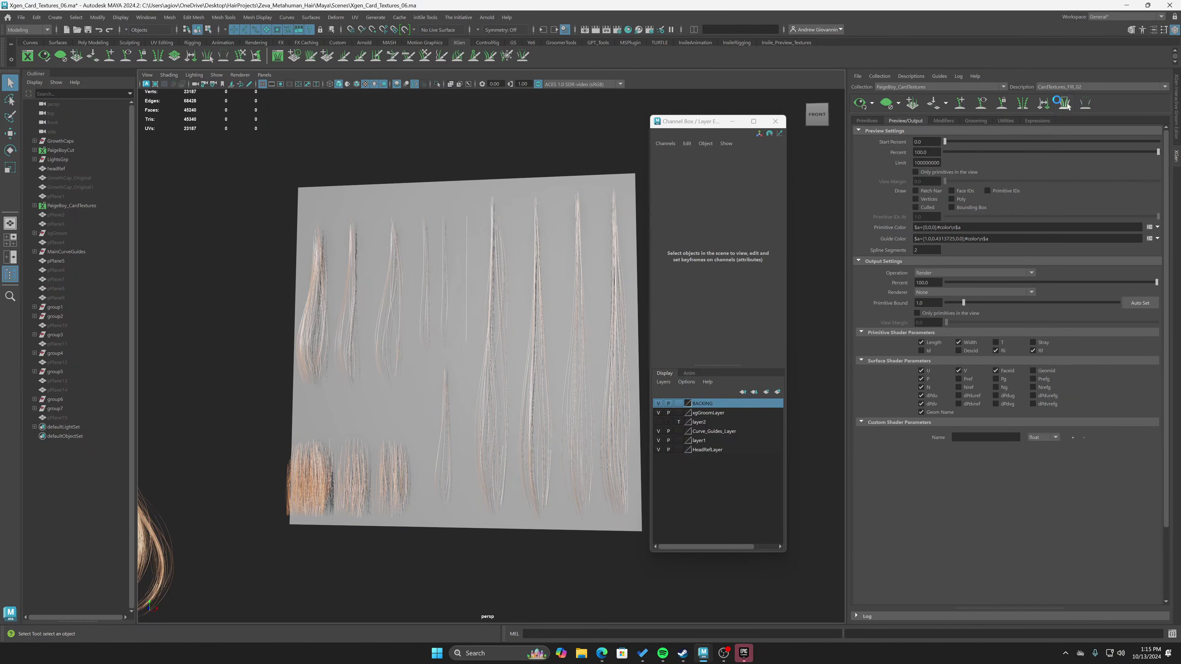
click(931, 272)
click(922, 273)
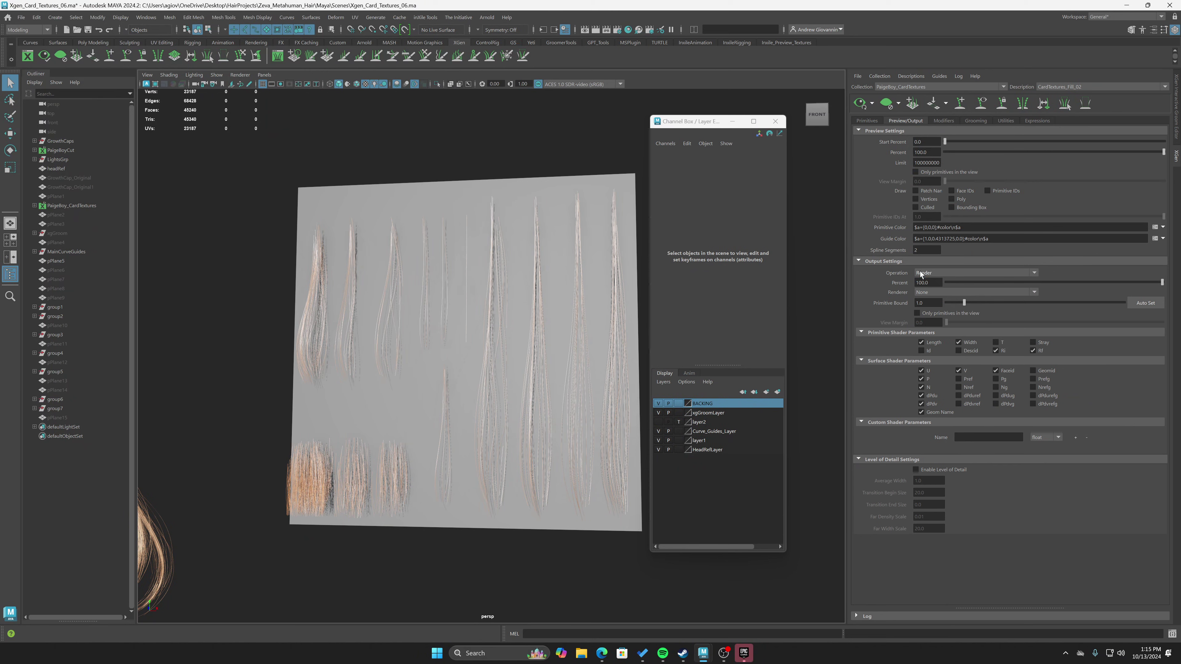
click(936, 293)
click(947, 305)
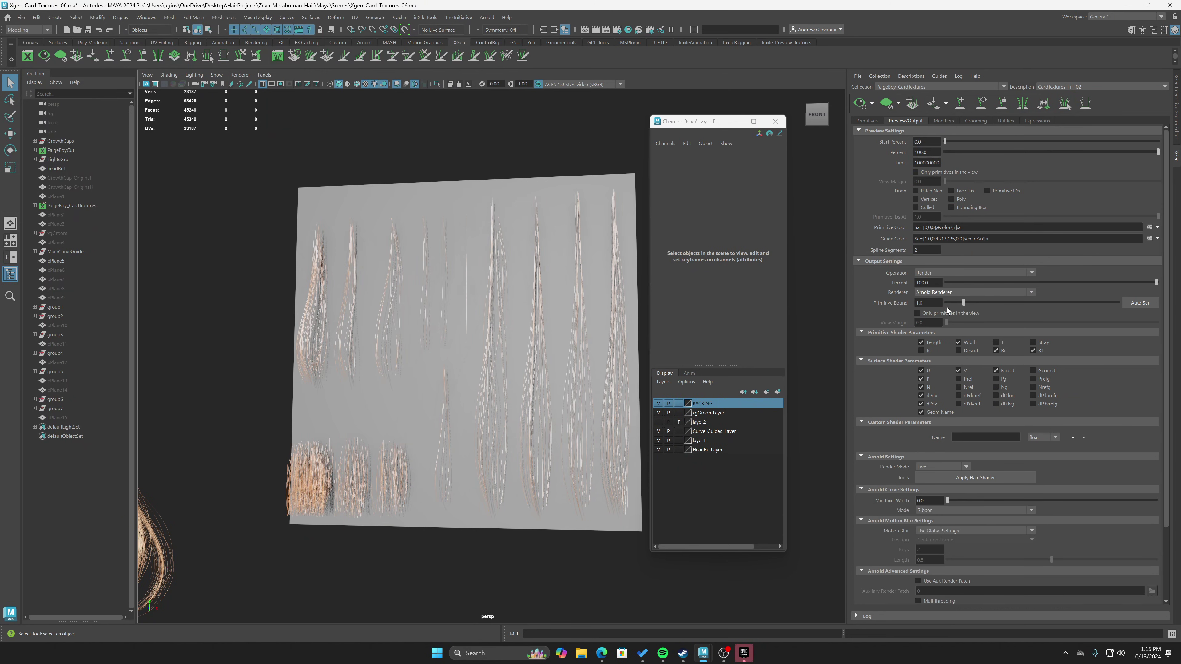
click(1139, 301)
Step through the descriptions, including CardTextures_Fill_03, and settle on Secondary1.
click(1063, 84)
click(1065, 109)
click(1068, 90)
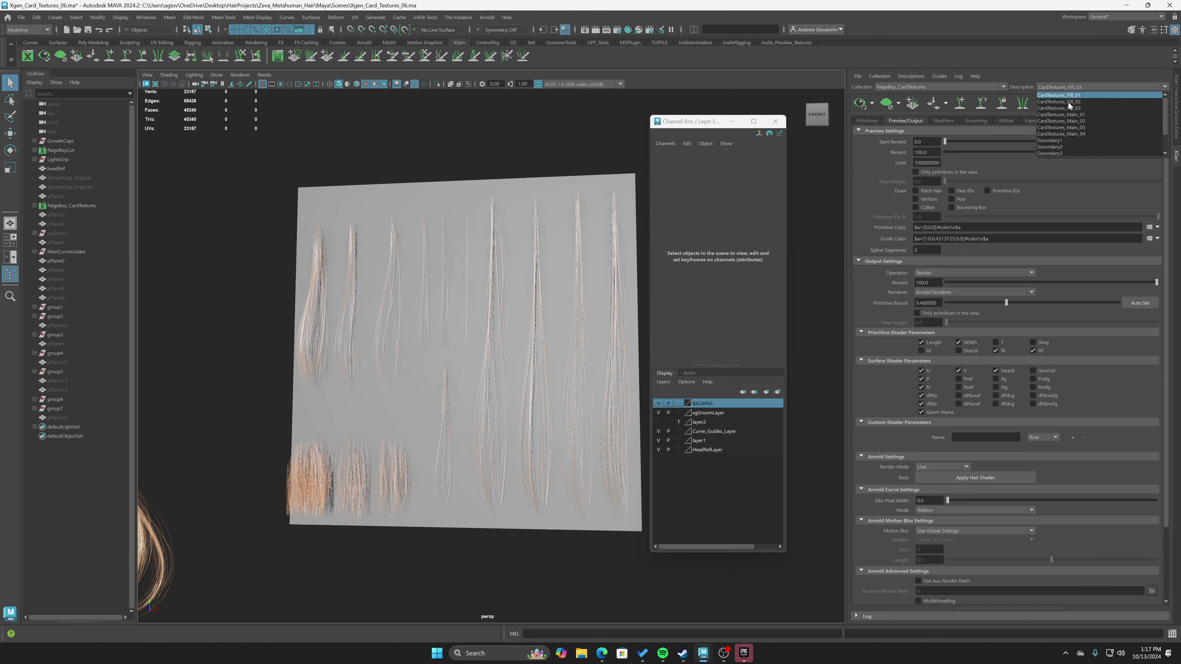
click(1067, 130)
click(1081, 115)
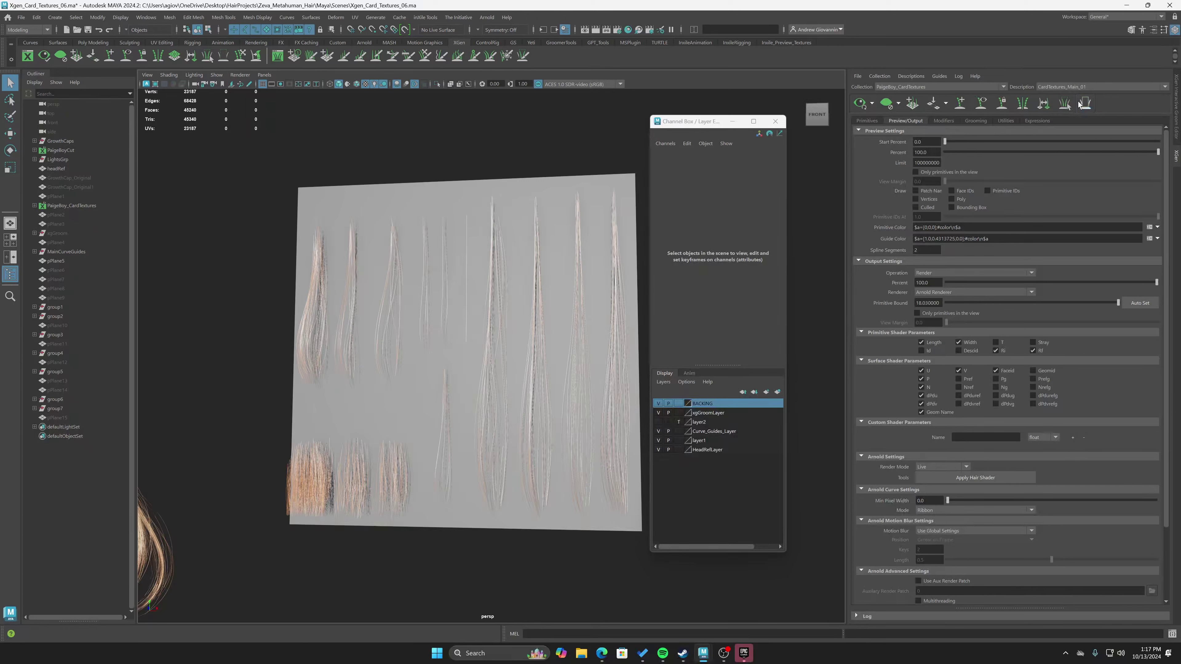
click(1069, 87)
click(1075, 141)
scroll(545, 227, down, 3)
Close the floating layer editor and maximize the front view from the four-view layout.
click(775, 121)
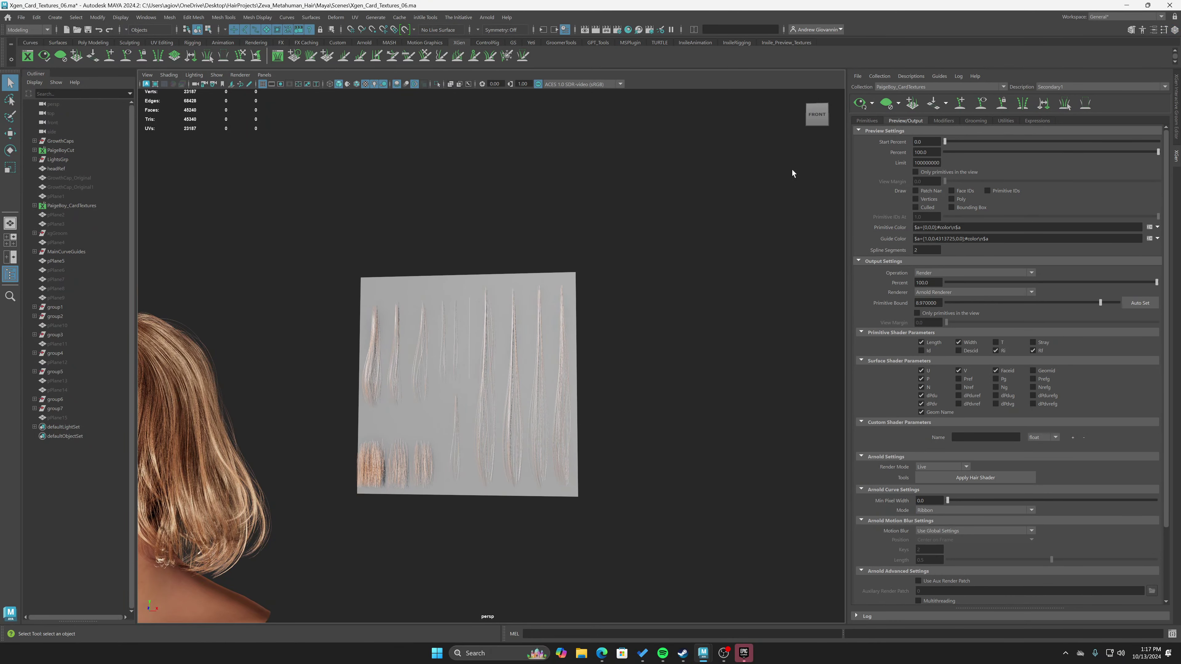
scroll(638, 367, up, 2)
alt+middle_drag(638, 367, 673, 363)
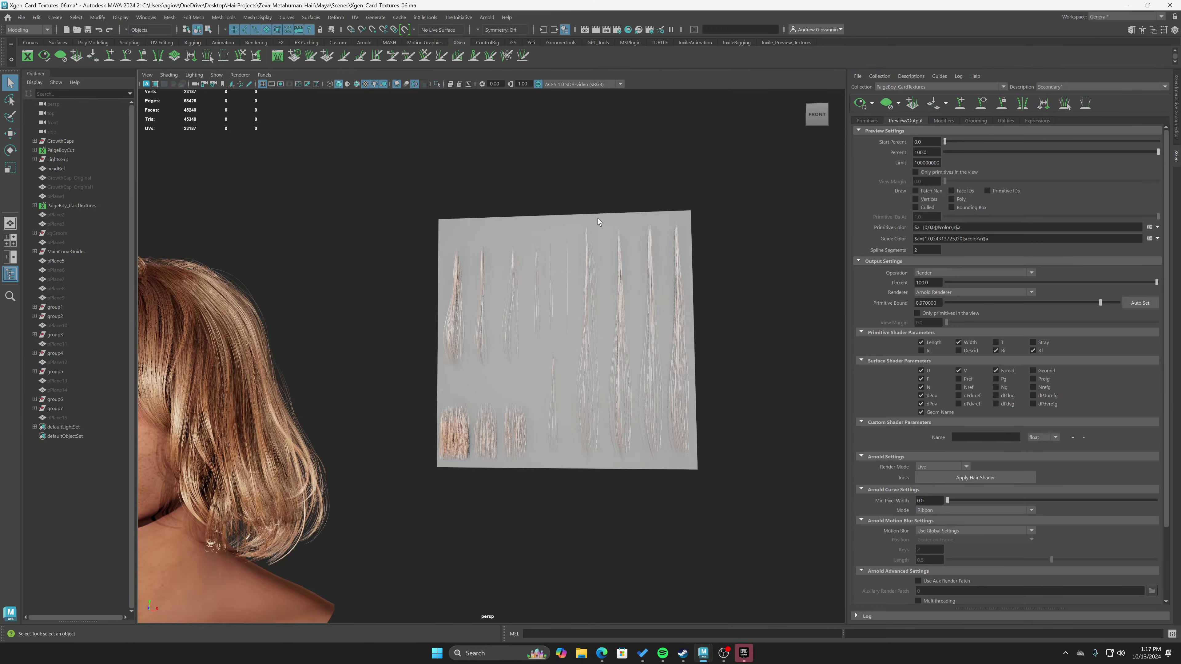
alt+drag(597, 218, 545, 237)
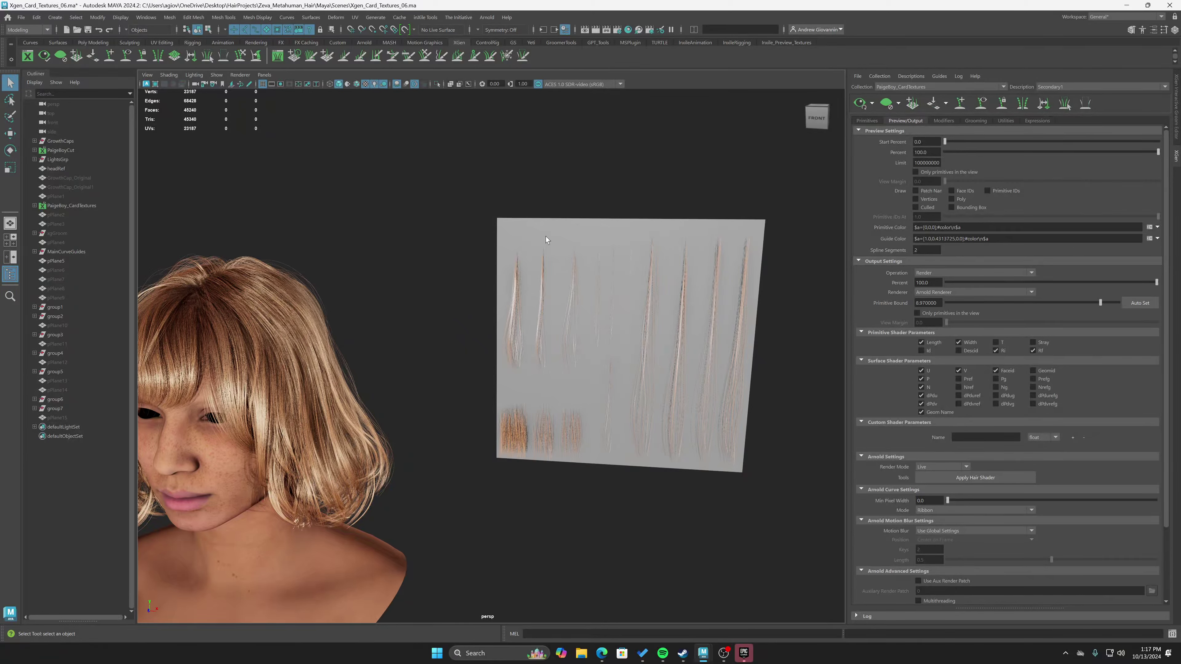
key(space)
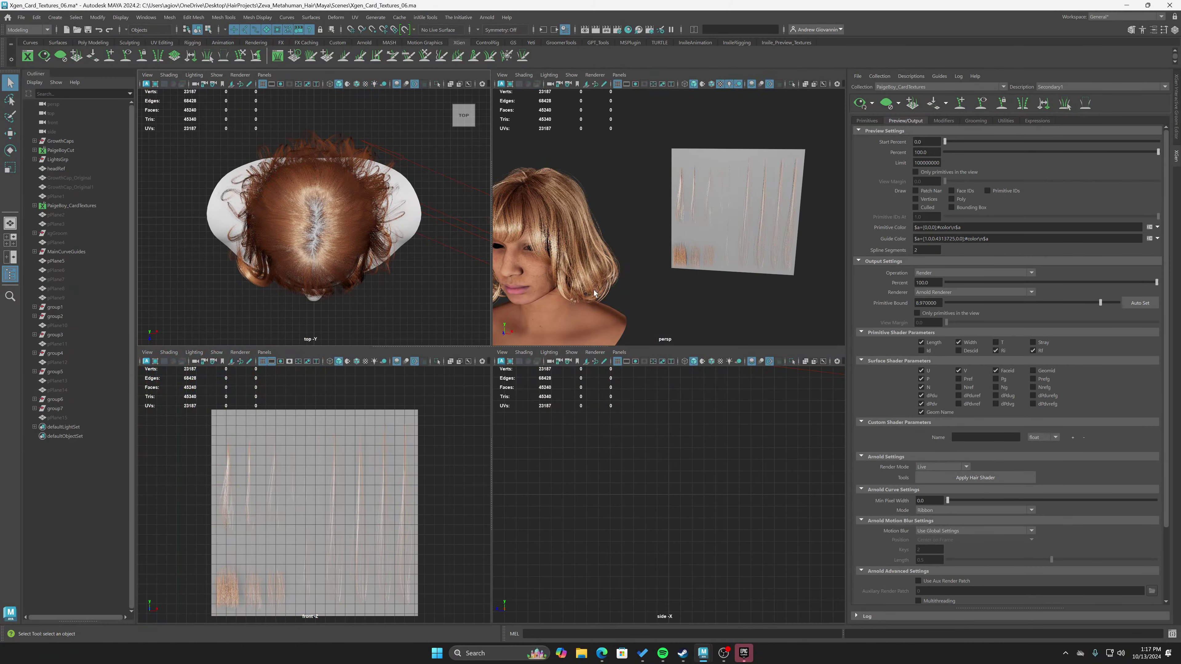
click(451, 419)
key(space)
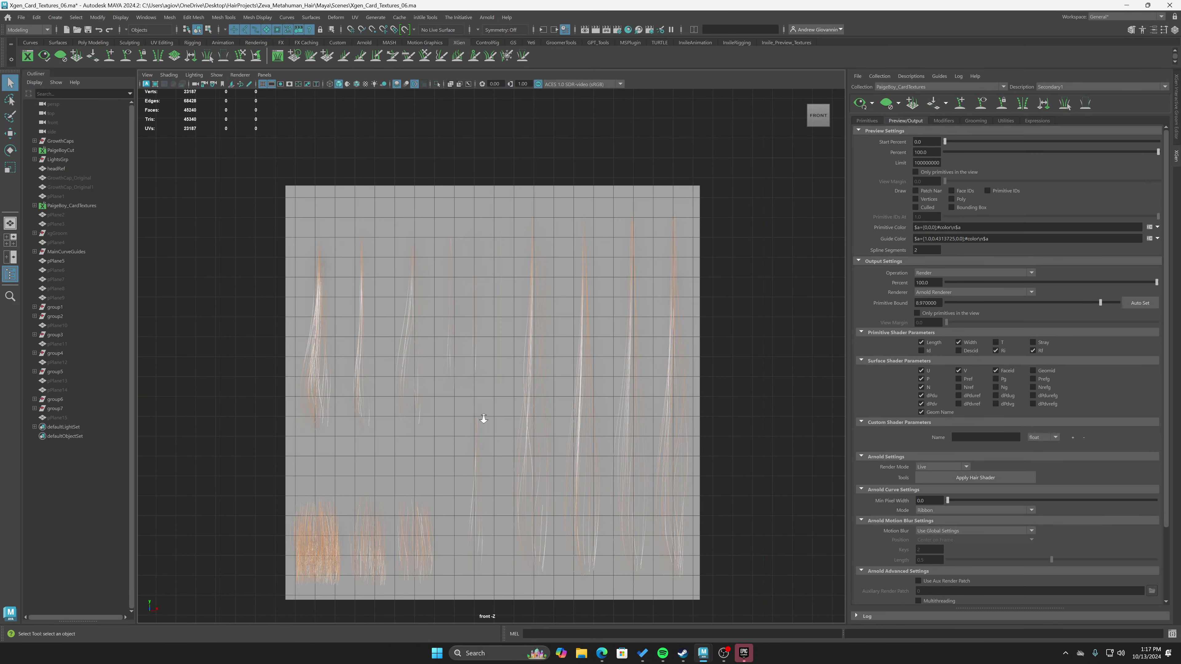
Hide the grid, enable Gate Mask and Resolution Gate, and centre the card plane.
click(262, 84)
scroll(510, 328, down, 2)
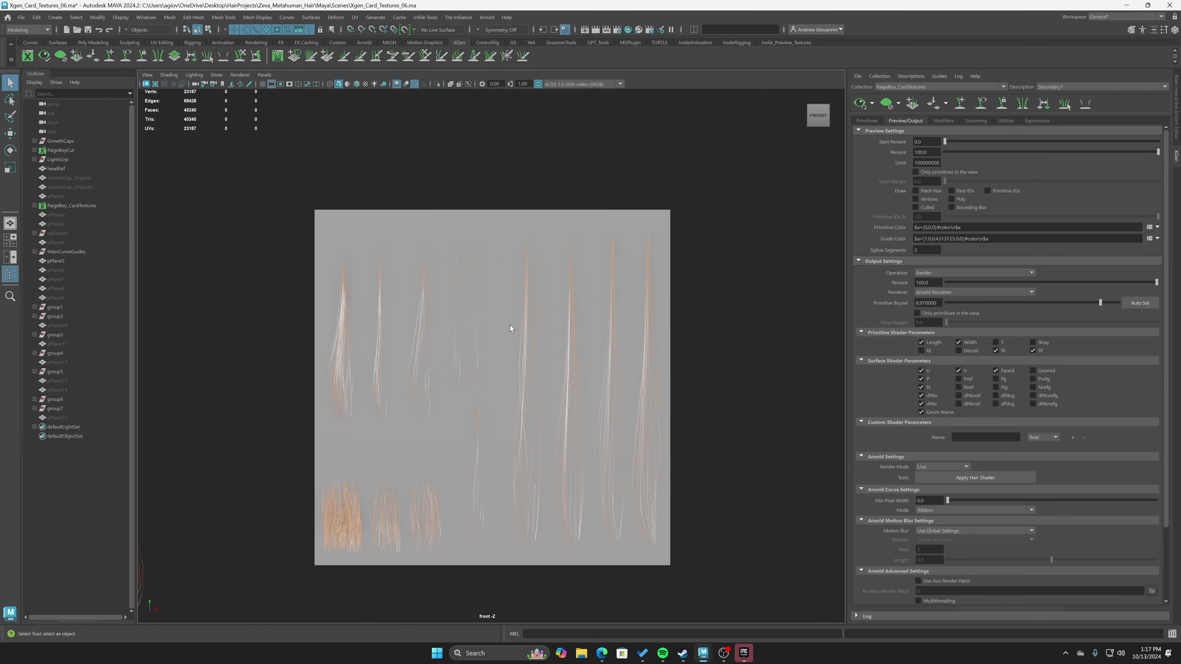
click(289, 84)
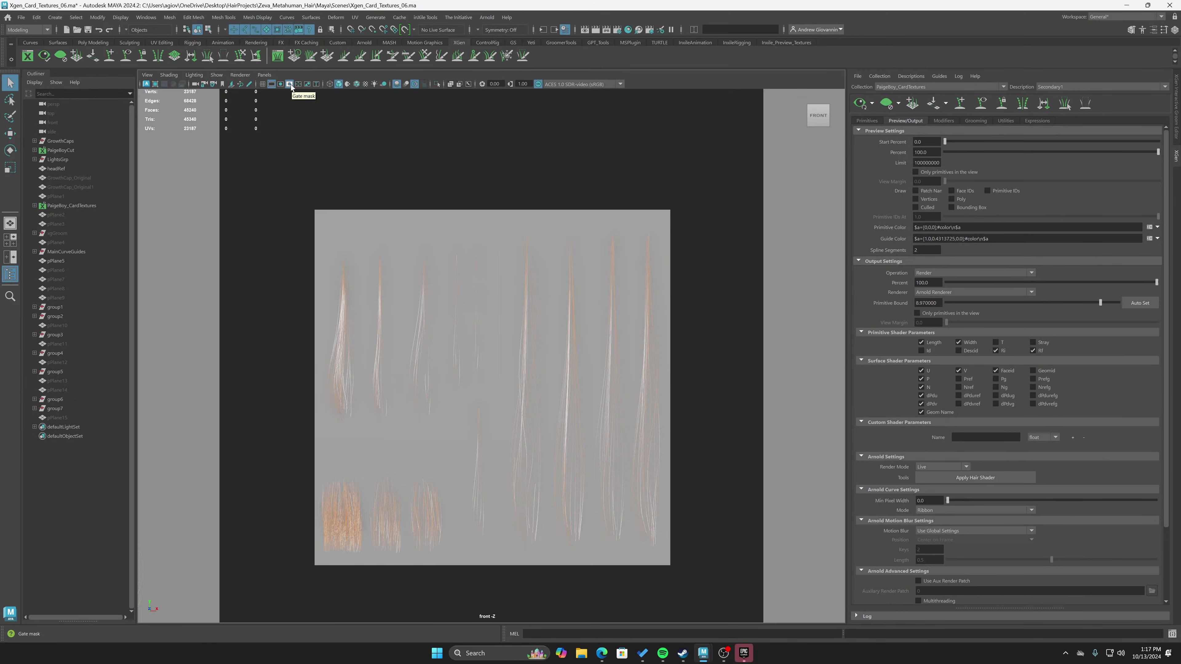
click(280, 84)
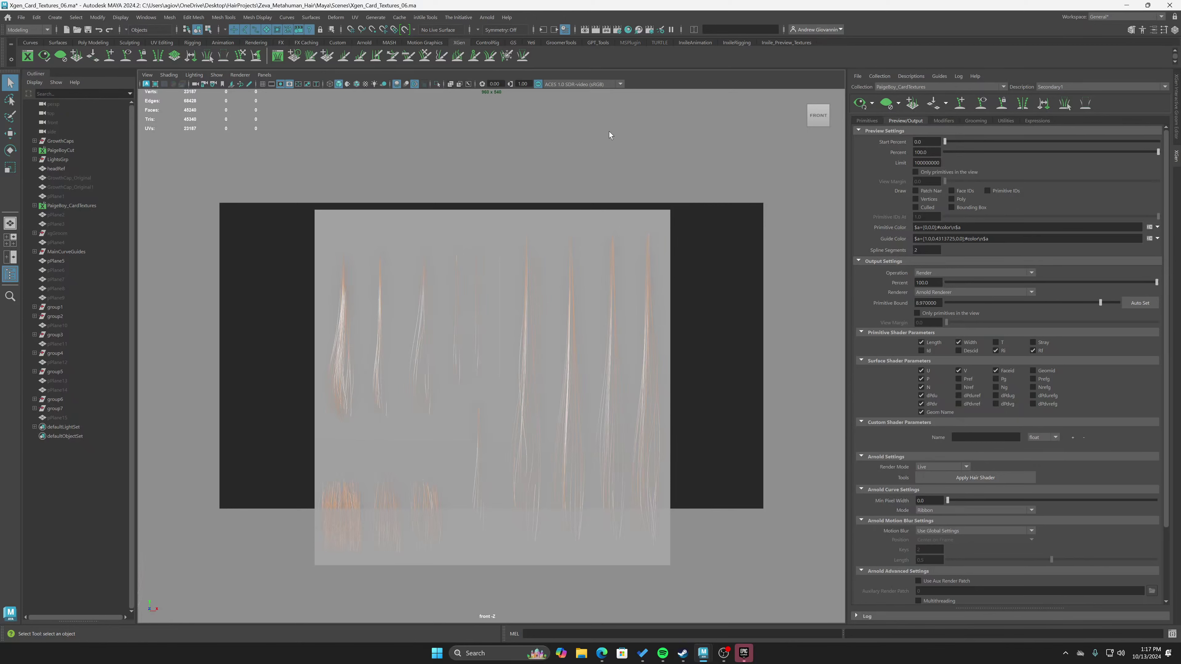
alt+middle_drag(693, 346, 696, 314)
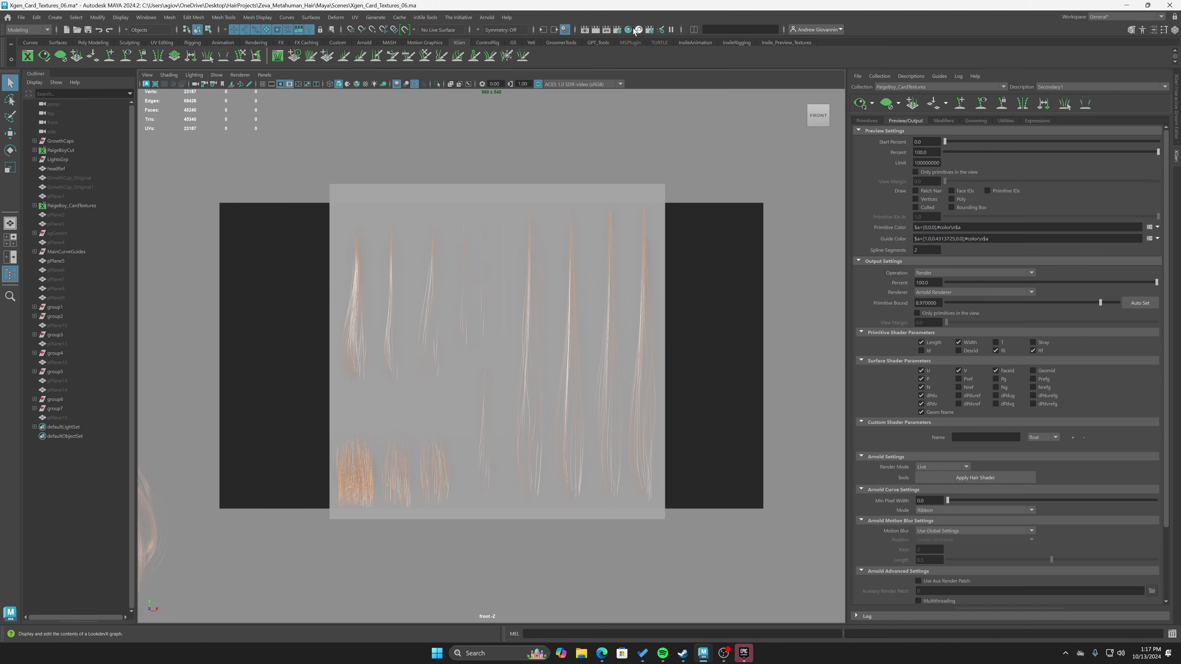
Choose the 4k_Square image size preset (4096 x 4096) in Render Settings.
click(616, 30)
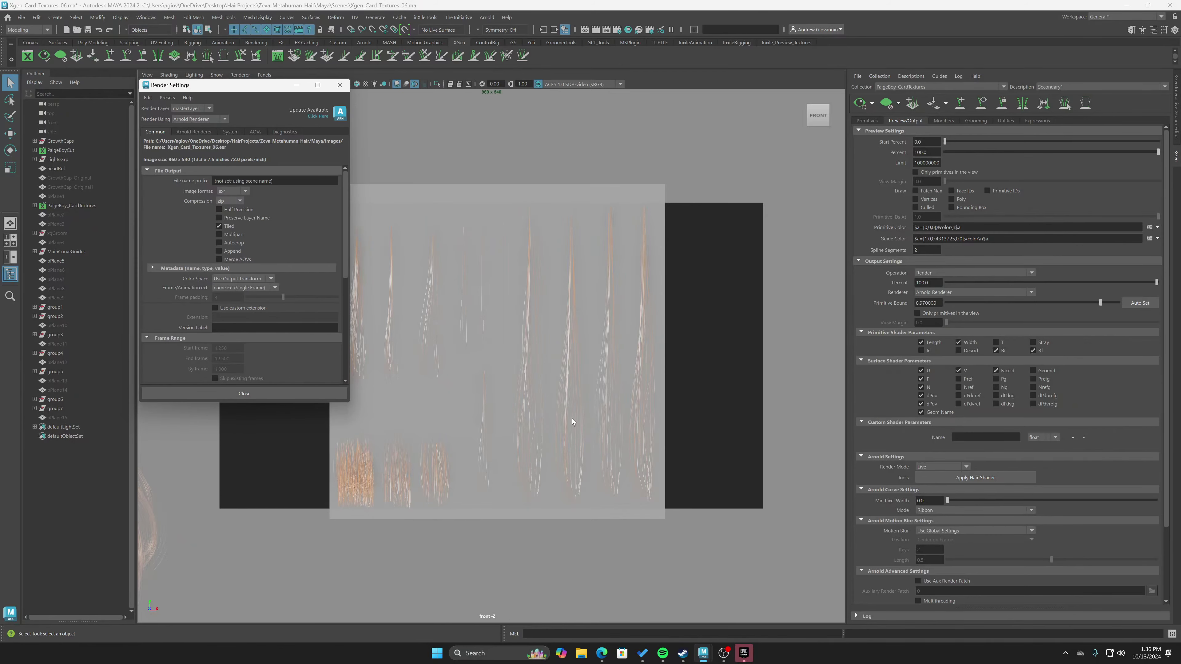
scroll(302, 340, down, 10)
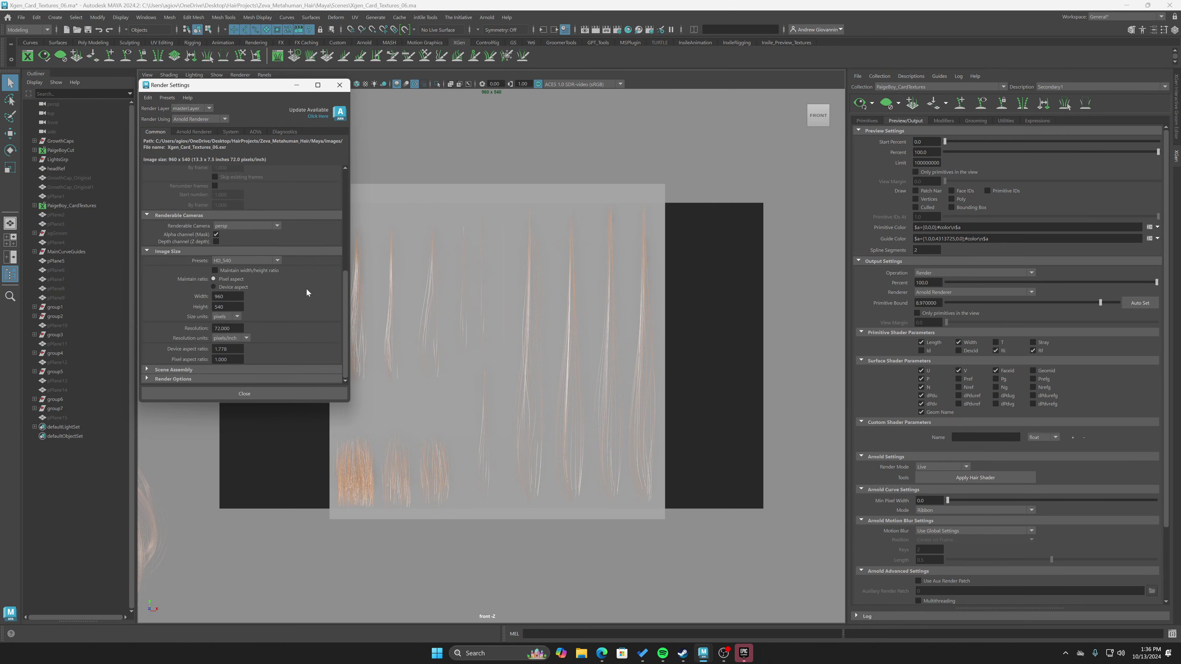
click(278, 260)
click(250, 307)
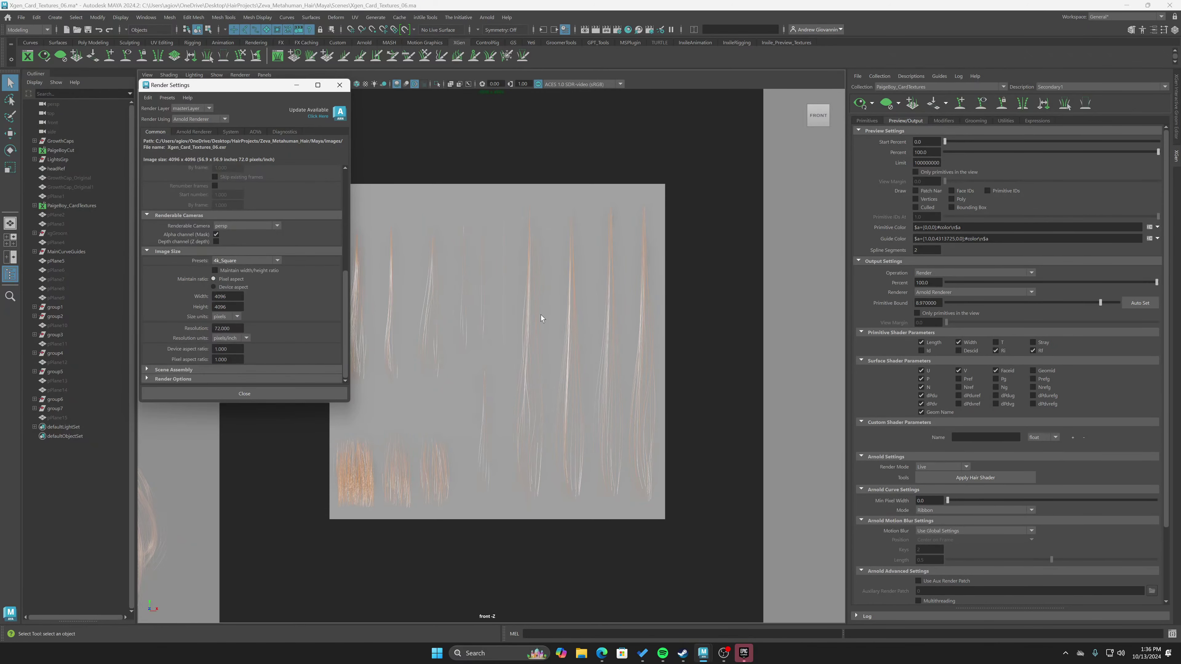
drag(299, 89, 203, 109)
scroll(478, 271, down, 2)
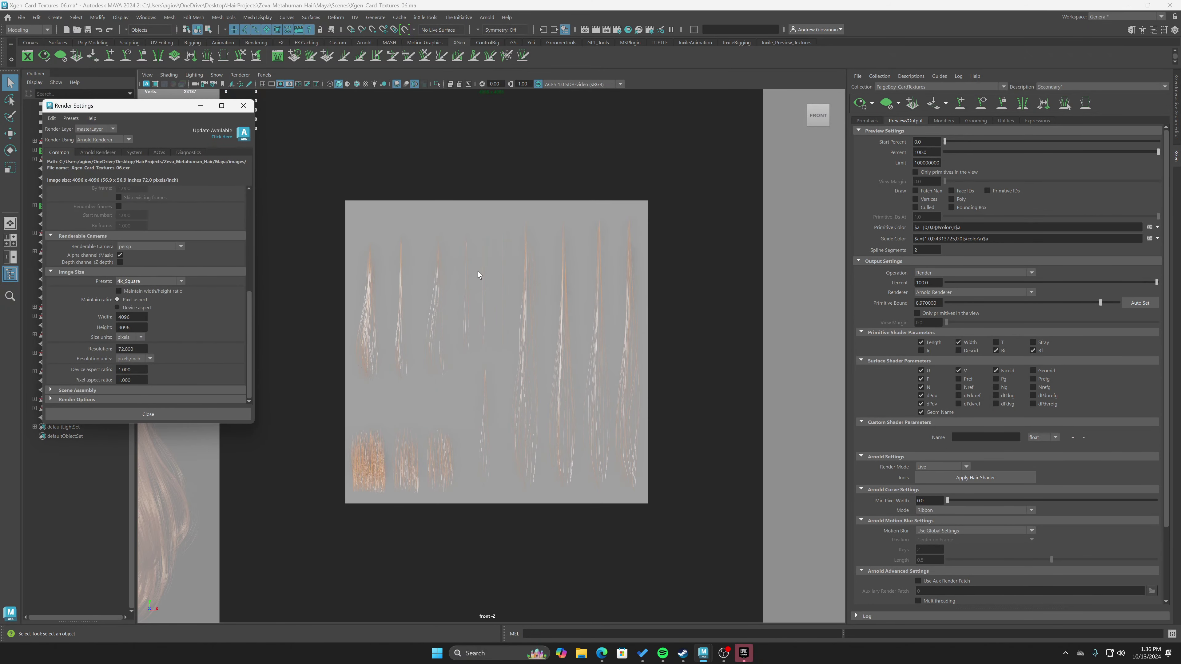
scroll(478, 271, up, 2)
drag(848, 251, 923, 269)
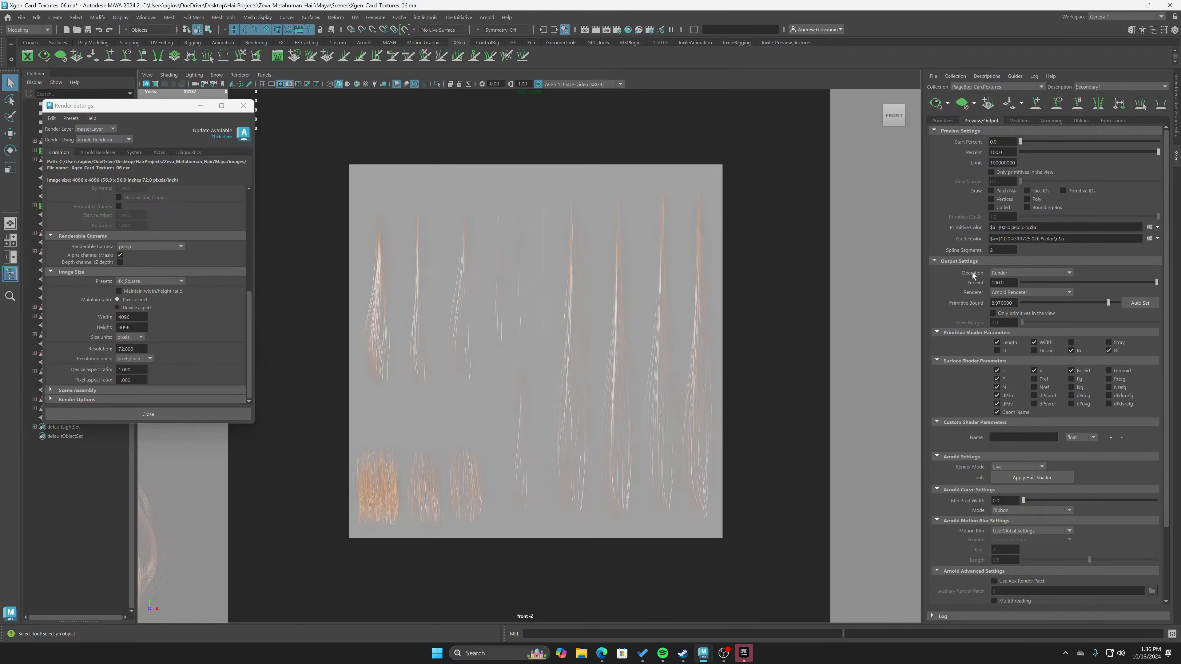
Toggle Gate Mask and Resolution Gate off and back on to check the square frame.
click(289, 84)
click(288, 84)
click(280, 85)
click(281, 85)
click(280, 84)
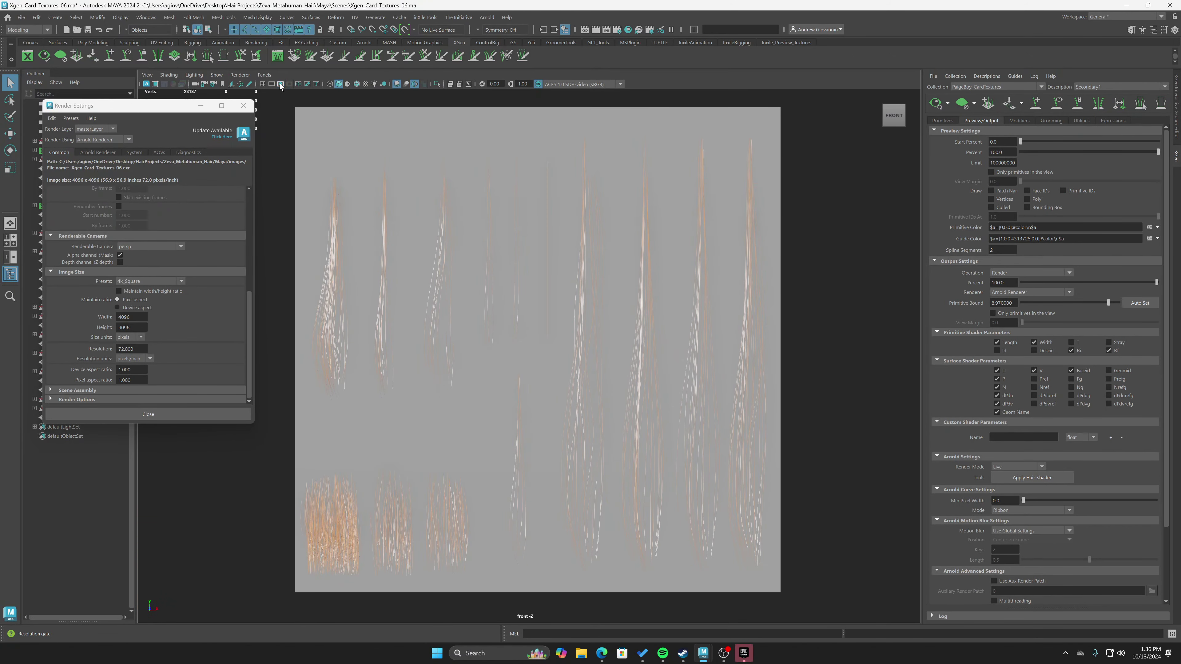
click(280, 85)
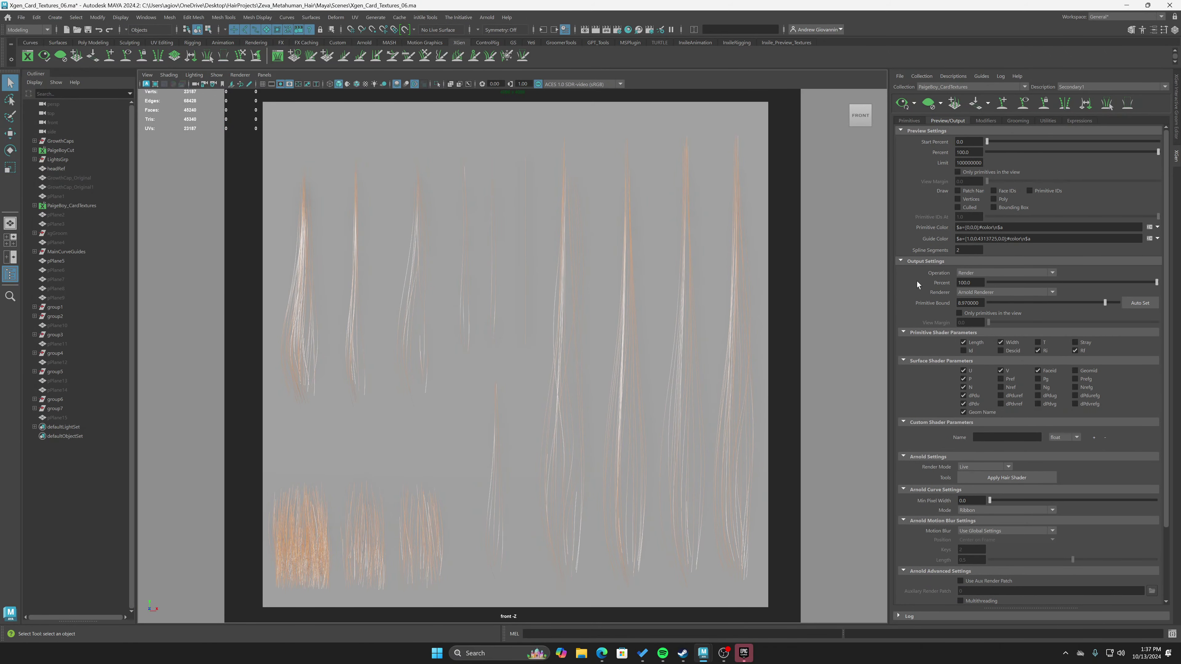
Widen the XGen panel, then zoom and pan the front view so the cards fill the square gate.
drag(890, 271, 803, 276)
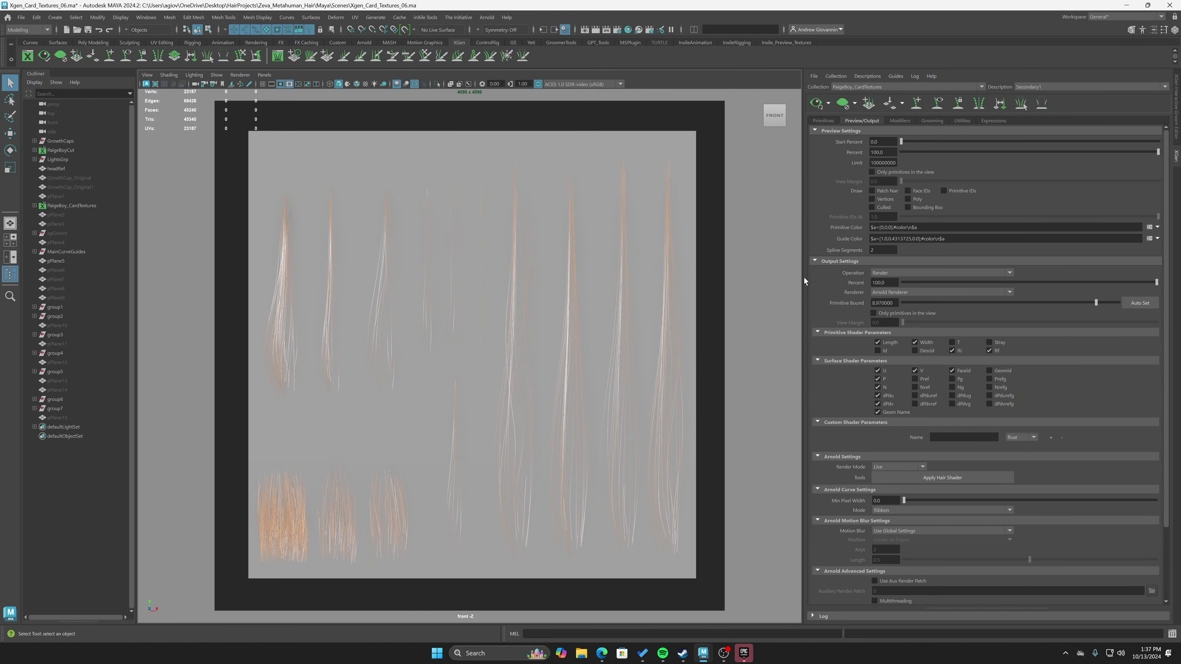
scroll(558, 358, up, 2)
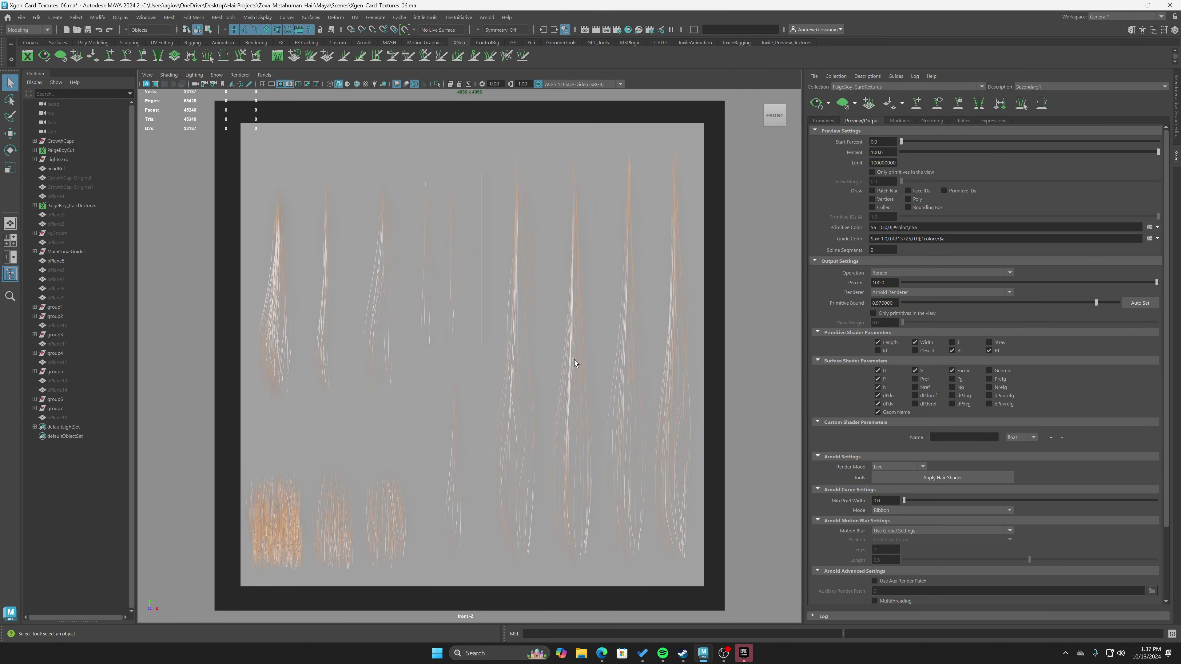
alt+middle_drag(574, 359, 575, 355)
scroll(604, 363, up, 2)
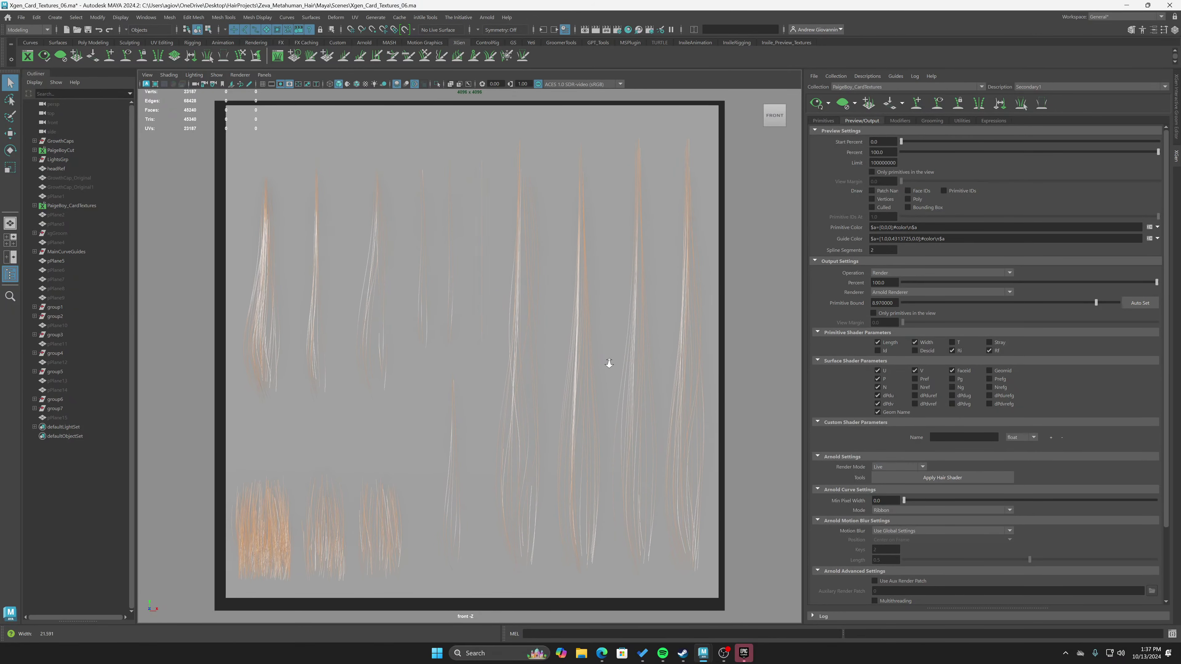
scroll(614, 370, down, 1)
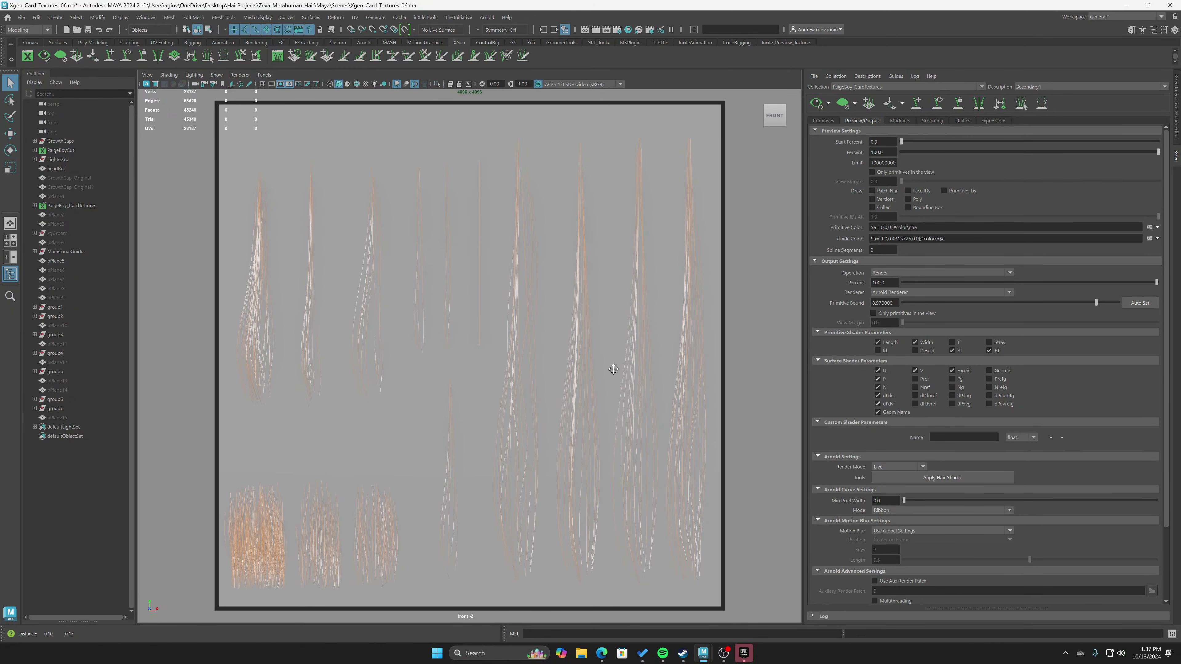
scroll(613, 371, up, 2)
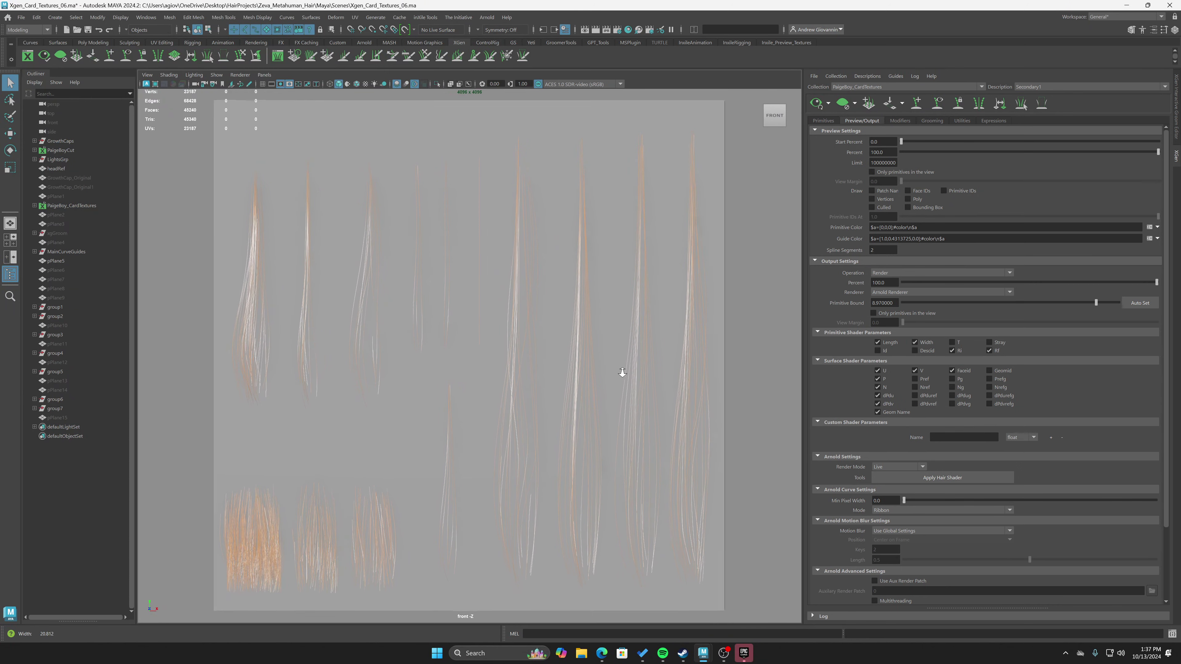
alt+middle_drag(622, 372, 622, 374)
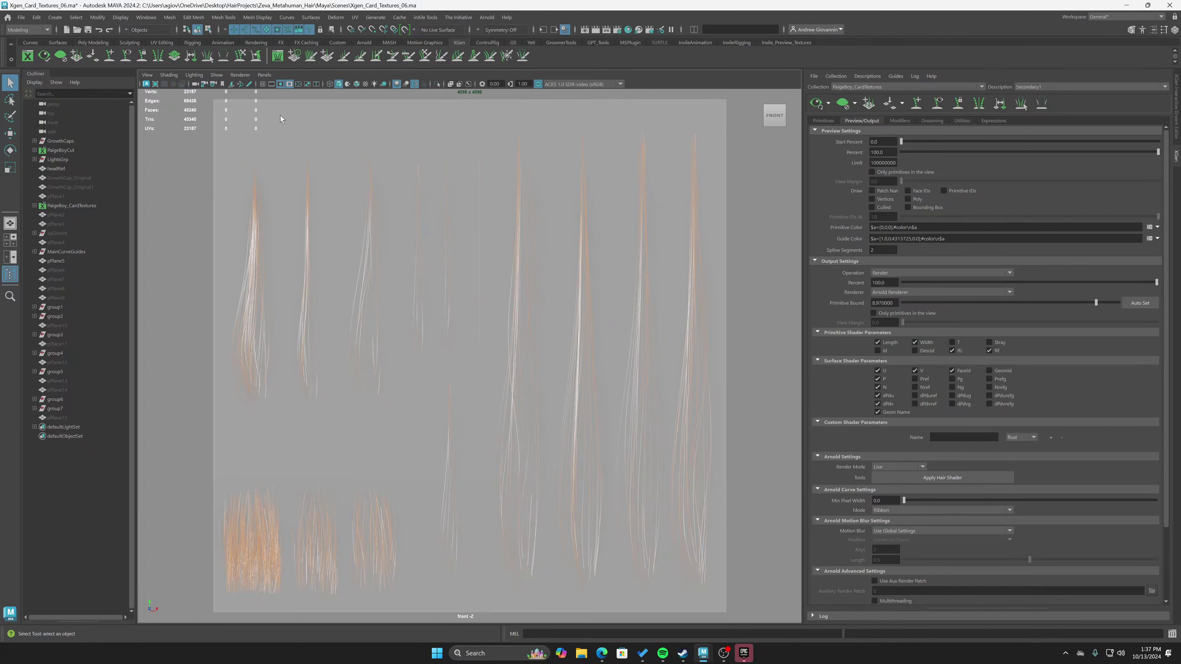
click(204, 84)
Check the card plane in the perspective view, then return to the maximized front view.
key(space)
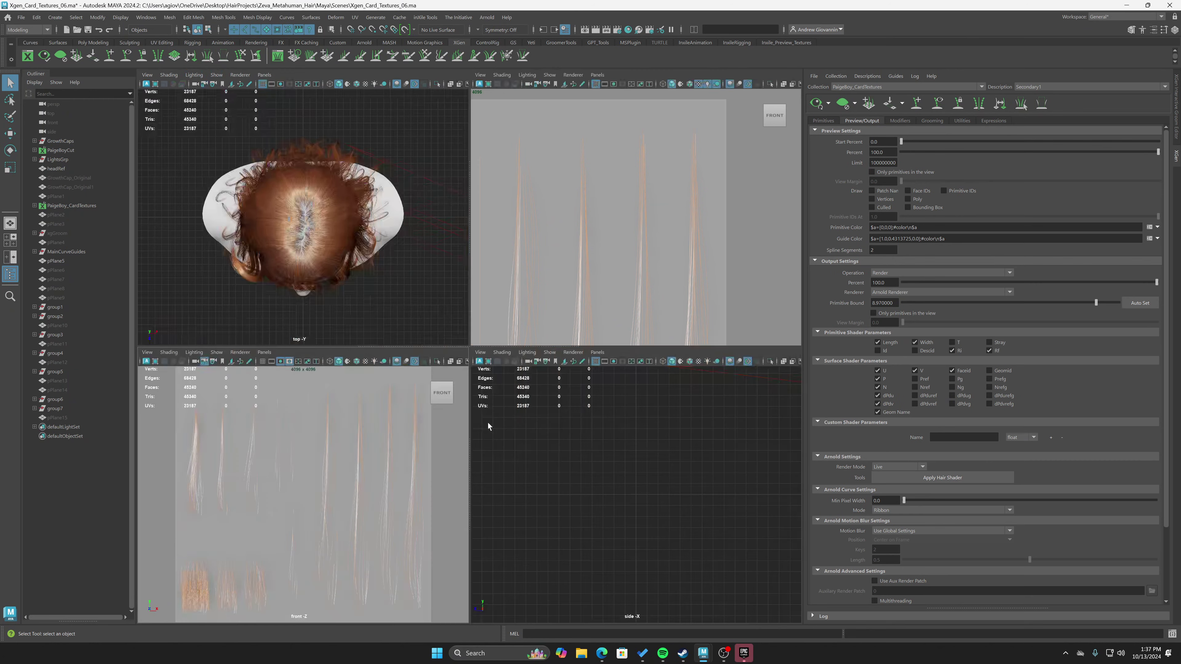
key(space)
alt+drag(654, 338, 625, 342)
scroll(593, 334, up, 3)
key(space)
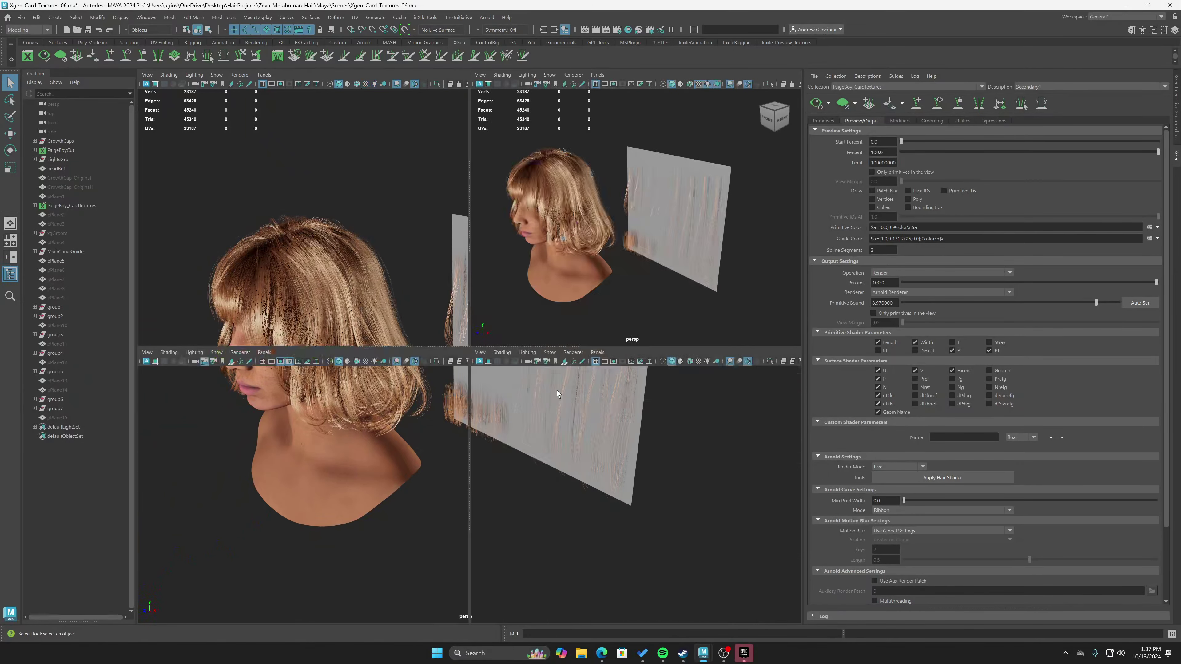
key(space)
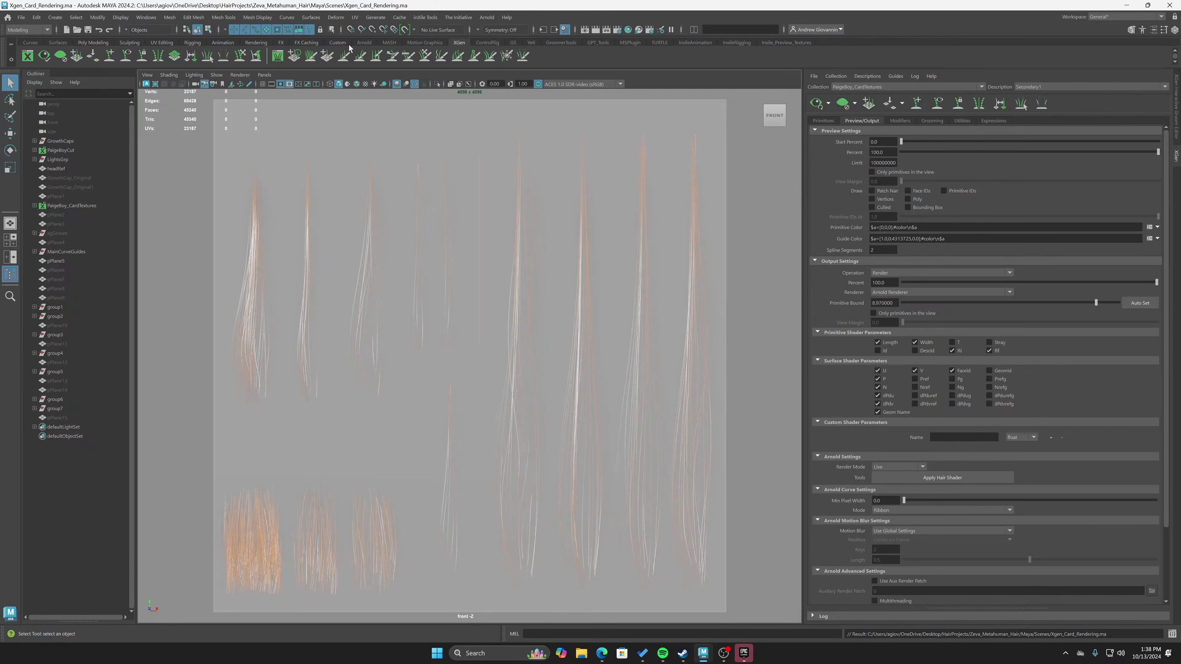
Open the Arnold RenderView, dock it briefly, then float it as a separate window.
click(365, 43)
click(336, 56)
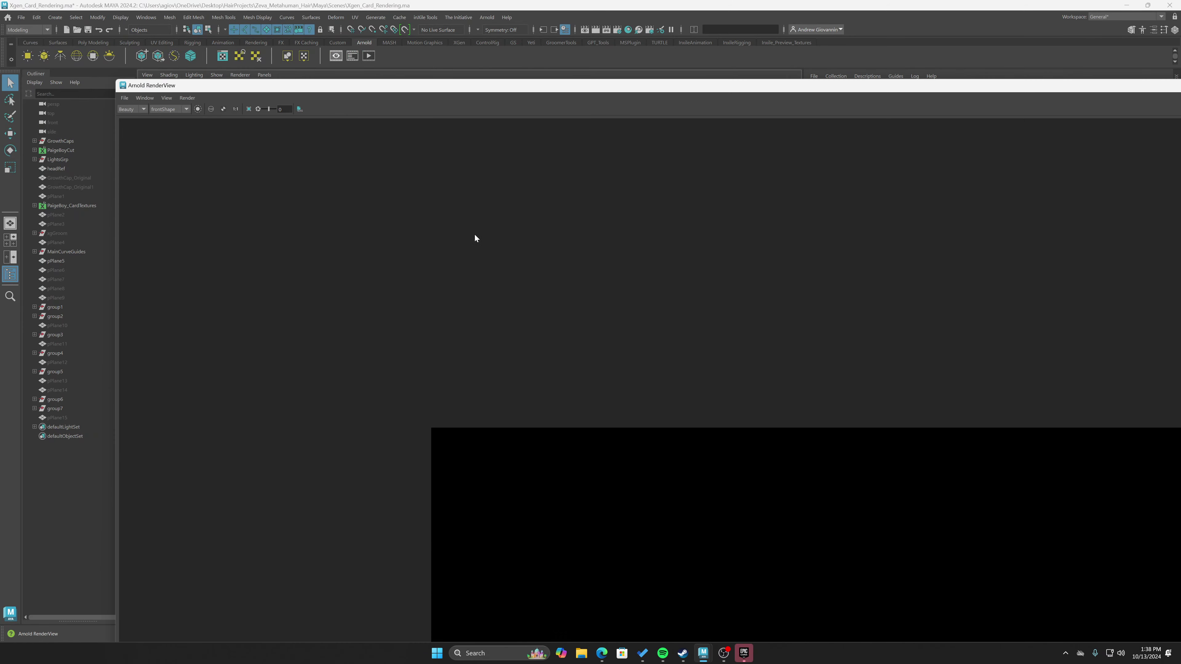
drag(520, 80, 142, 63)
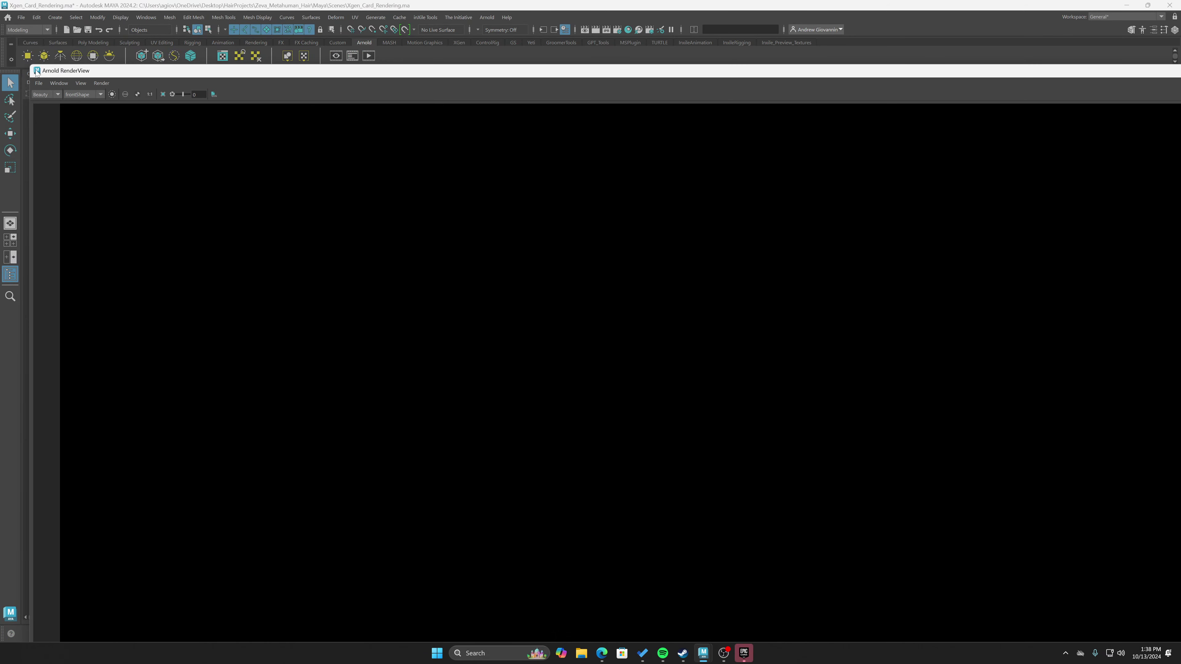
drag(26, 66, 271, 78)
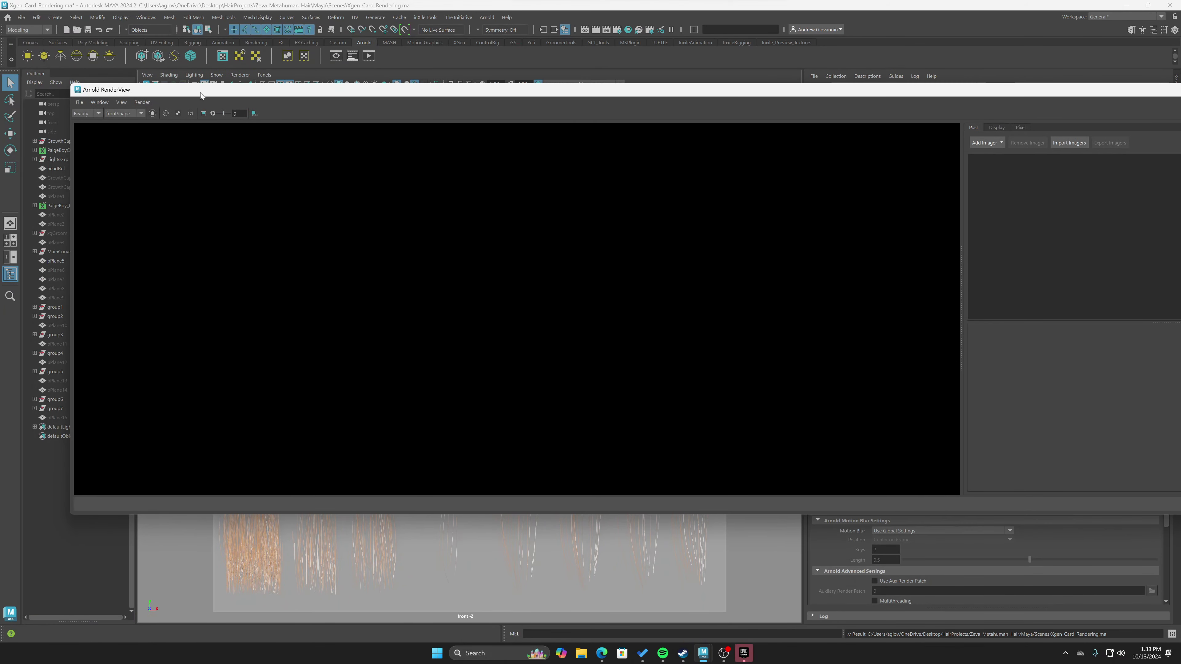
Resize and move the RenderView so the XGen editor and viewport stats remain visible.
drag(71, 107, 689, 107)
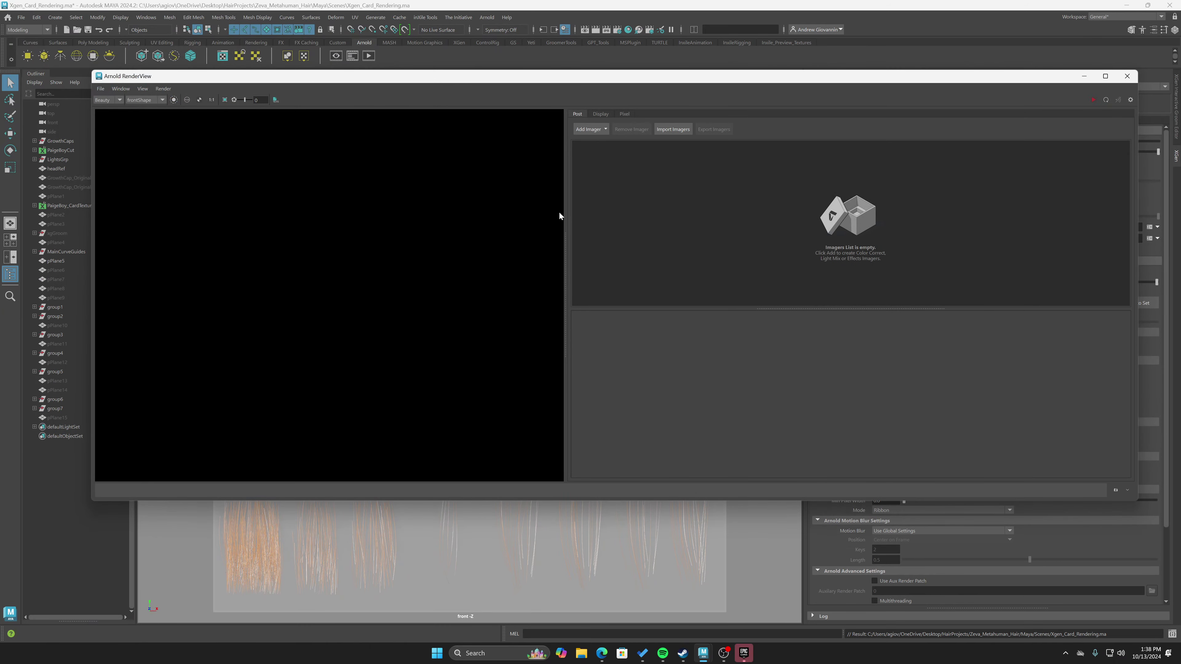
drag(564, 212, 1012, 273)
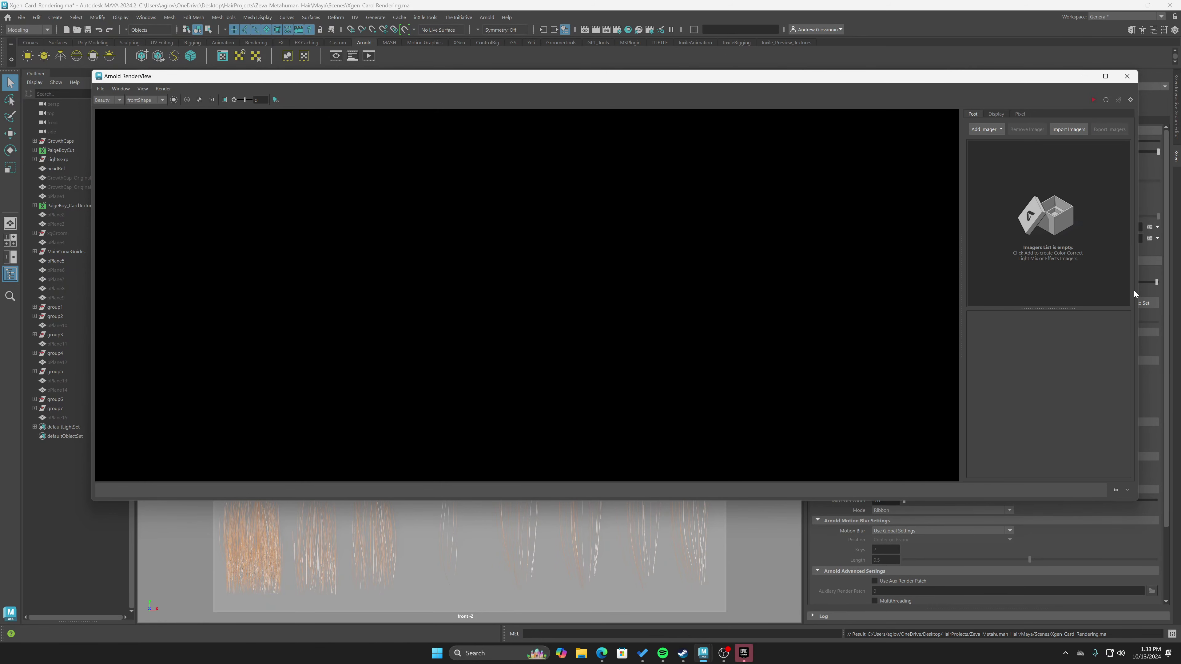
drag(1137, 289, 544, 273)
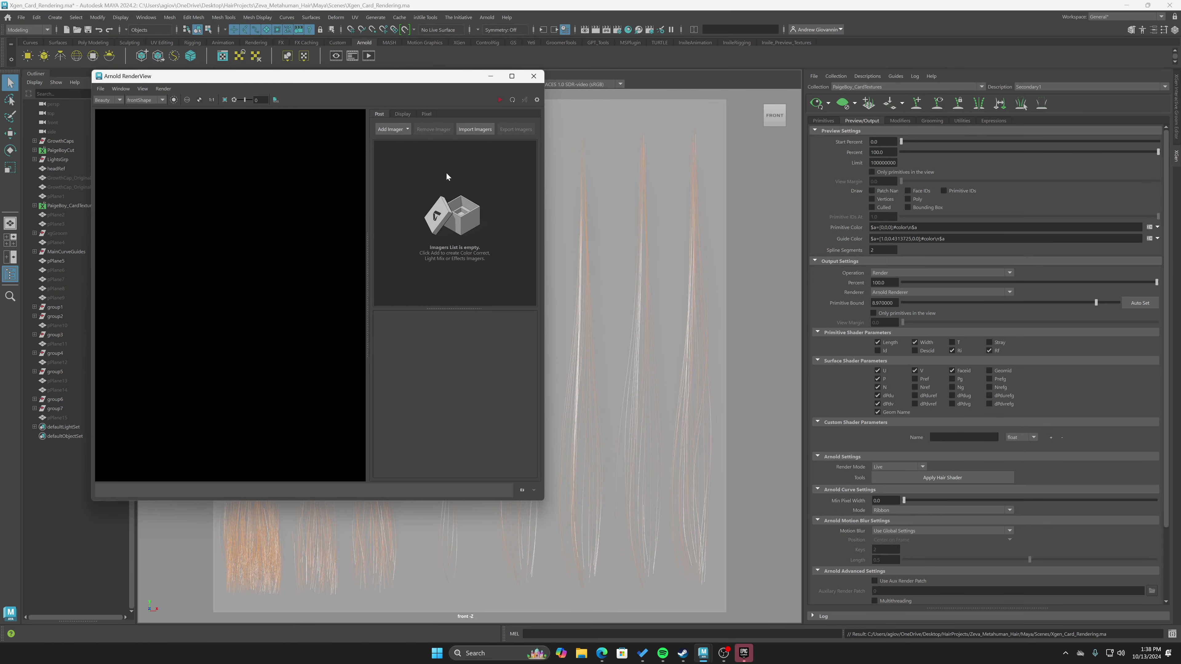
drag(372, 80, 524, 124)
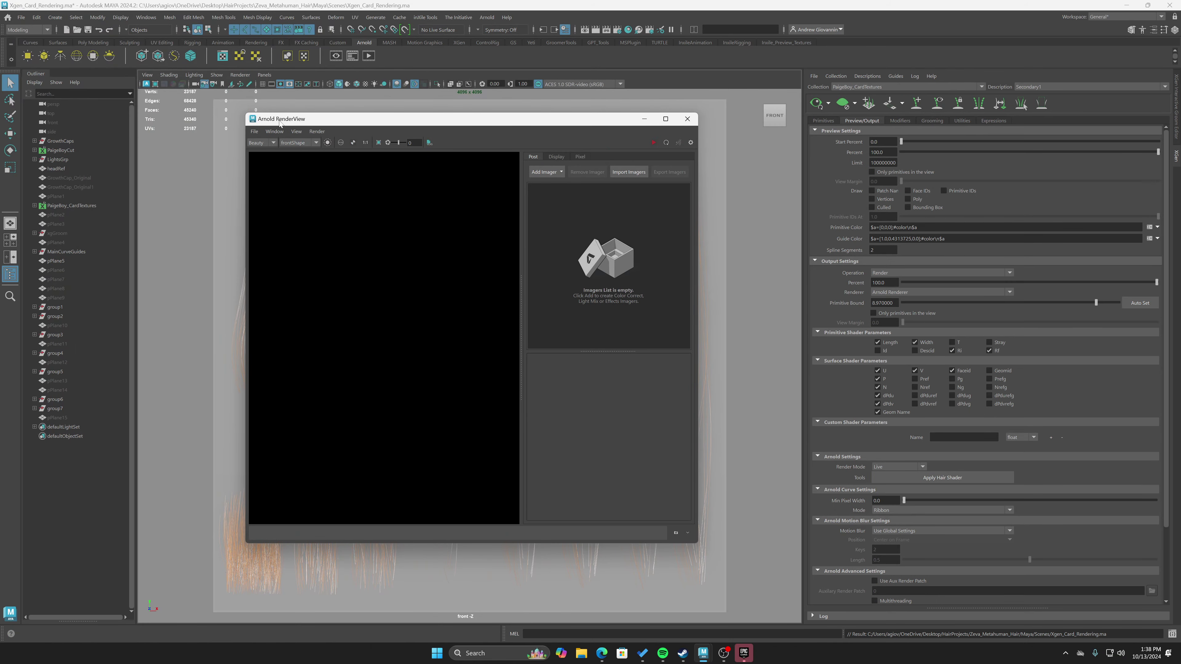
drag(247, 114, 173, 91)
drag(292, 100, 324, 130)
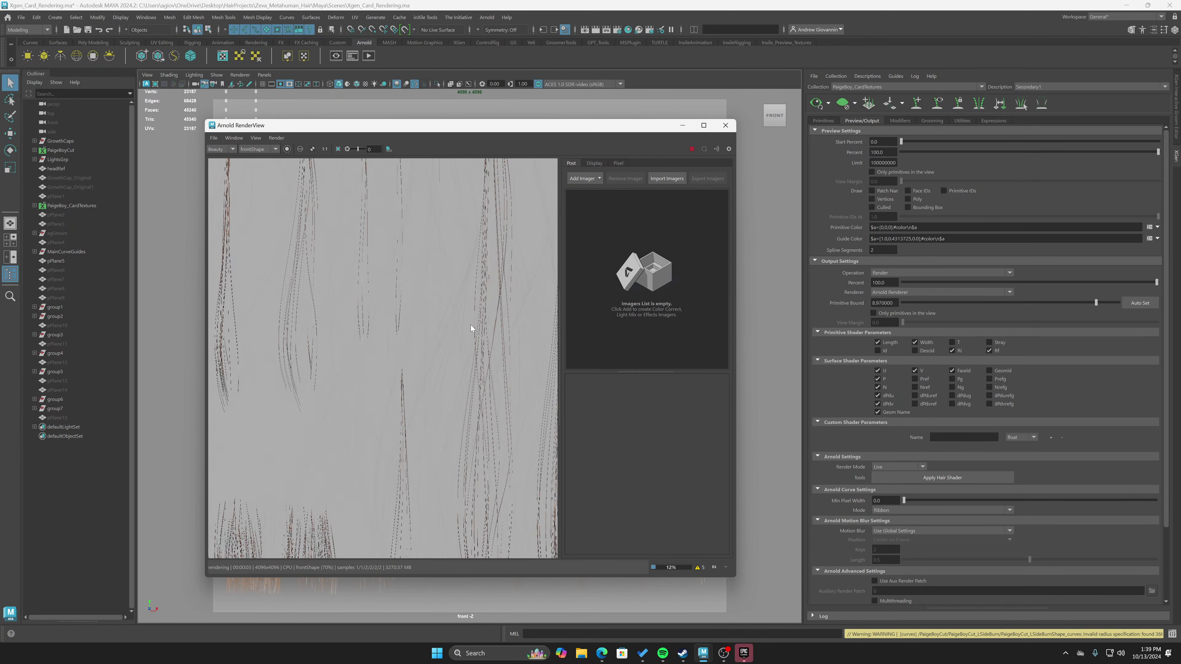
Enlarge the RenderView so the hair-card render over the grey backing shows bigger.
scroll(470, 325, down, 5)
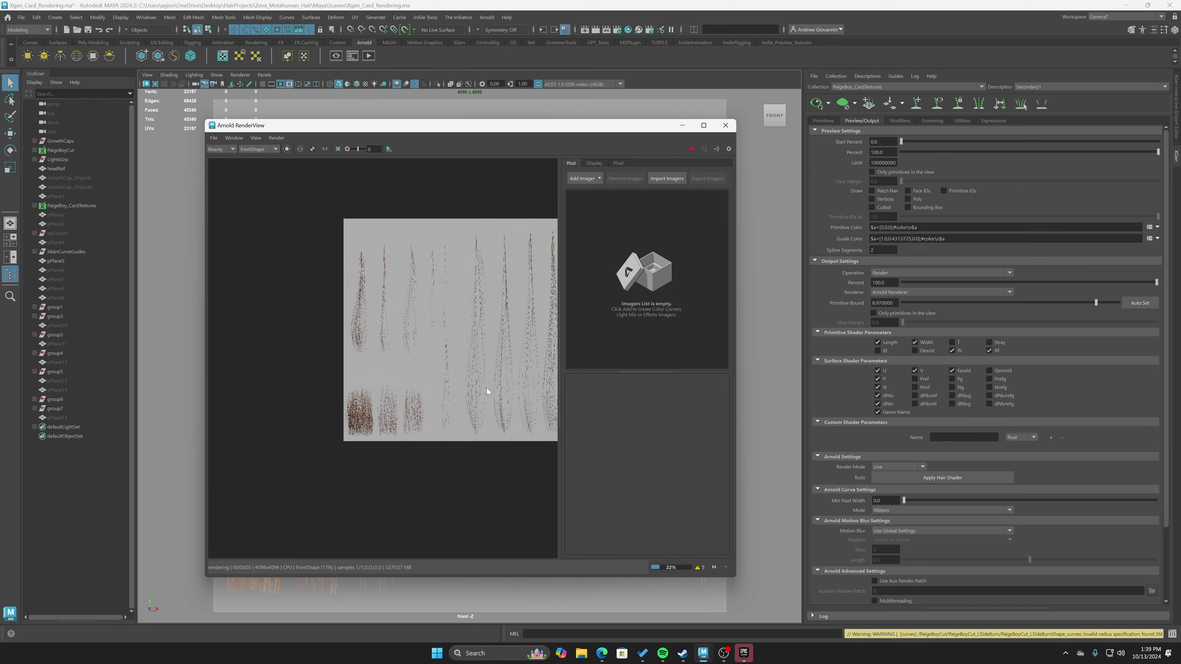
scroll(486, 389, up, 2)
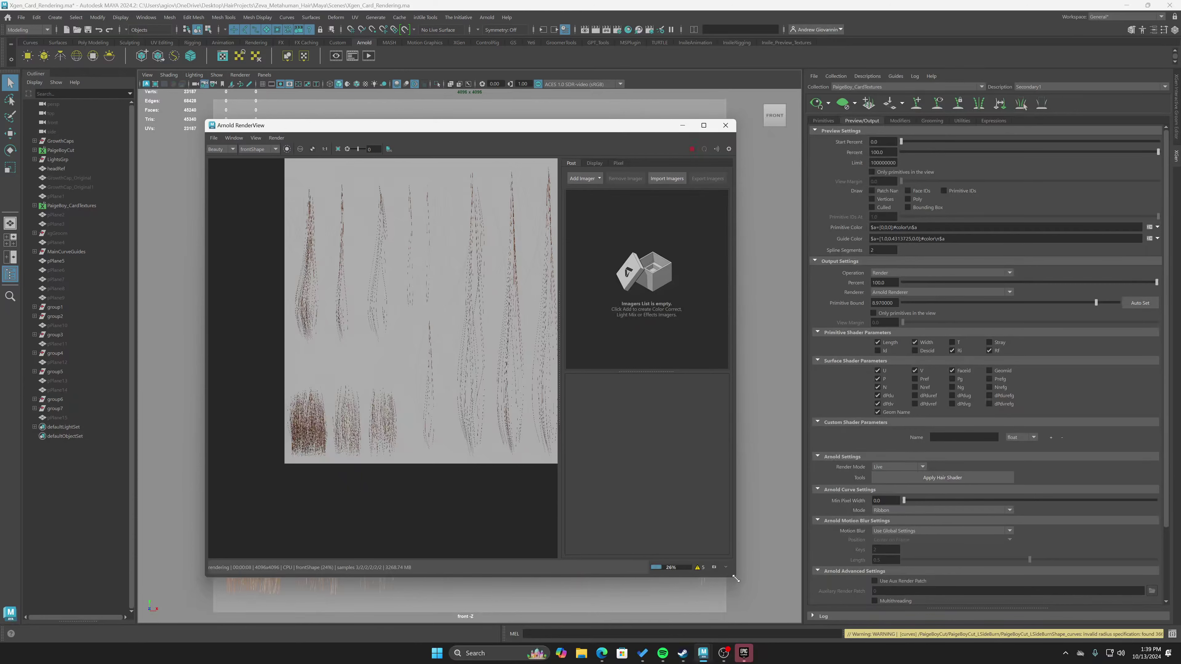
drag(871, 605, 920, 603)
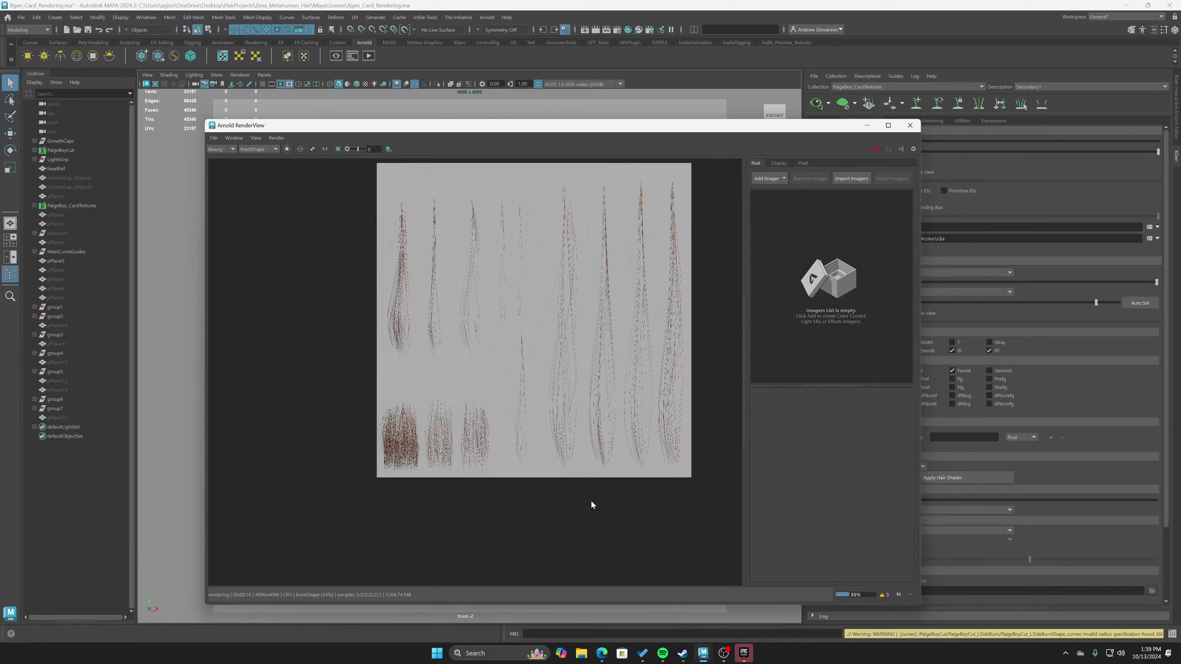
Stop the render, move the RenderView up-left, and float the Channel Box / Layer Editor.
click(876, 149)
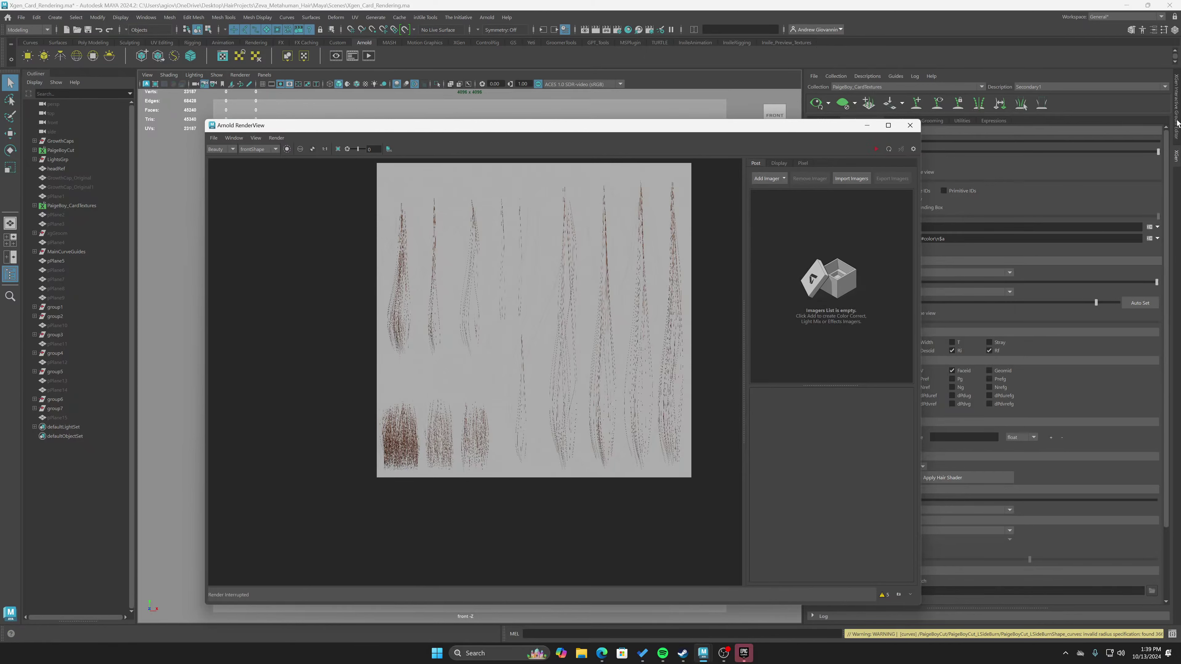
drag(742, 128, 609, 103)
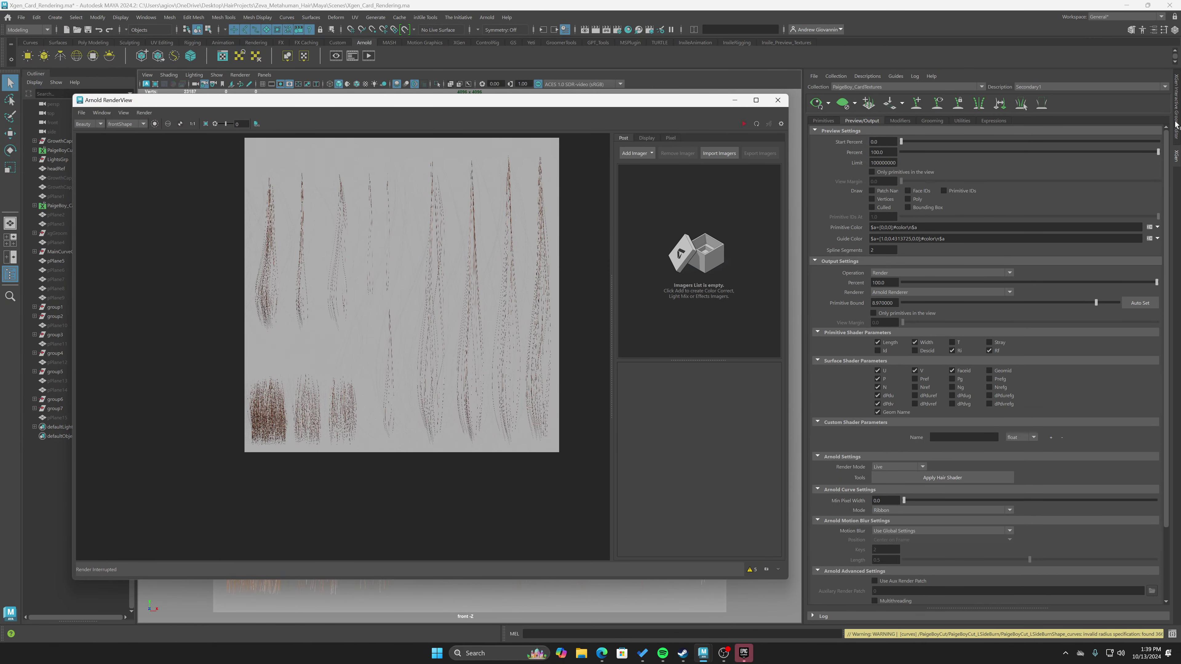
drag(1177, 125, 1032, 156)
Hide the BACKING display layer and maximize the Arnold RenderView to full screen.
click(956, 429)
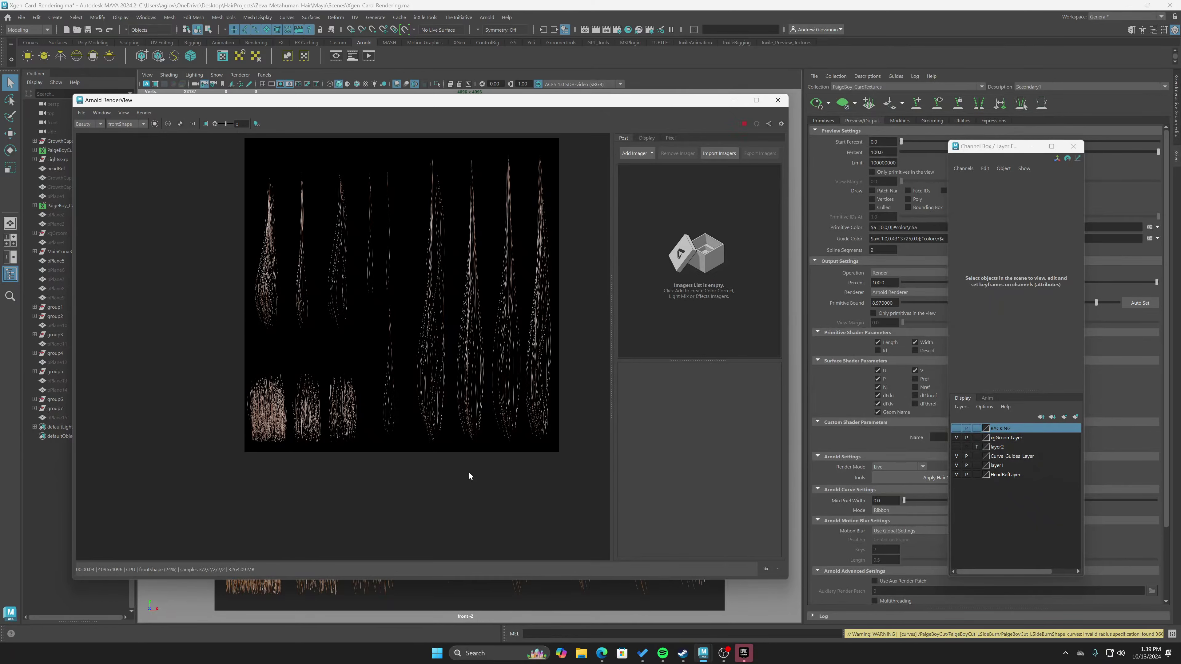
scroll(406, 333, up, 2)
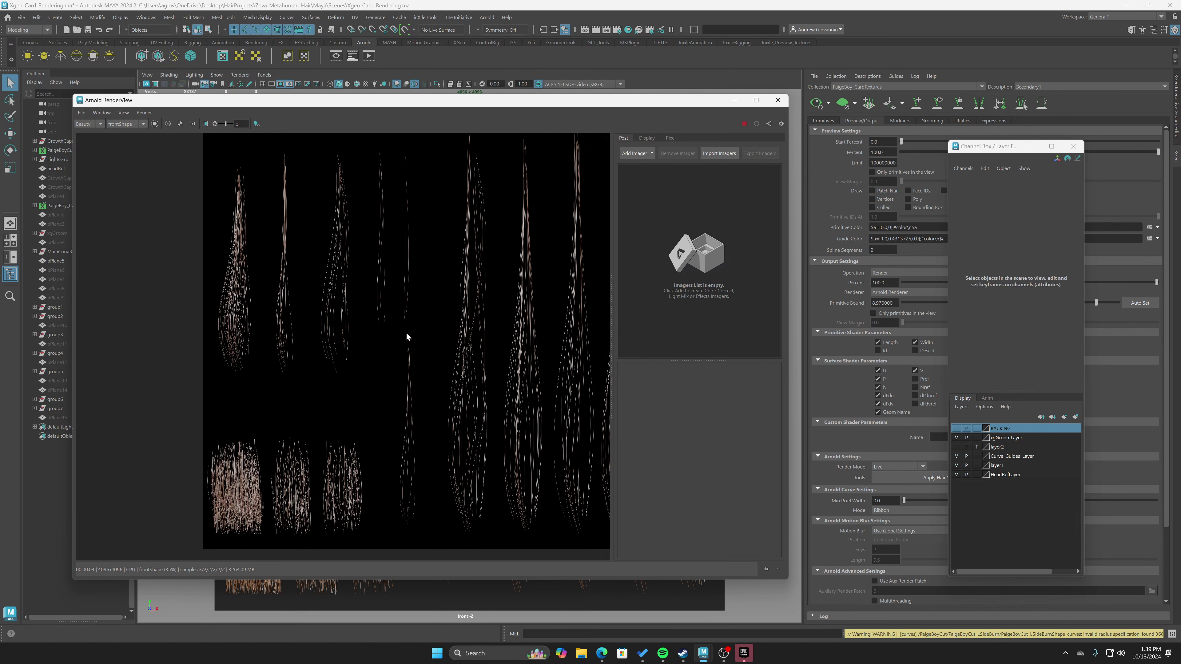
scroll(437, 364, down, 3)
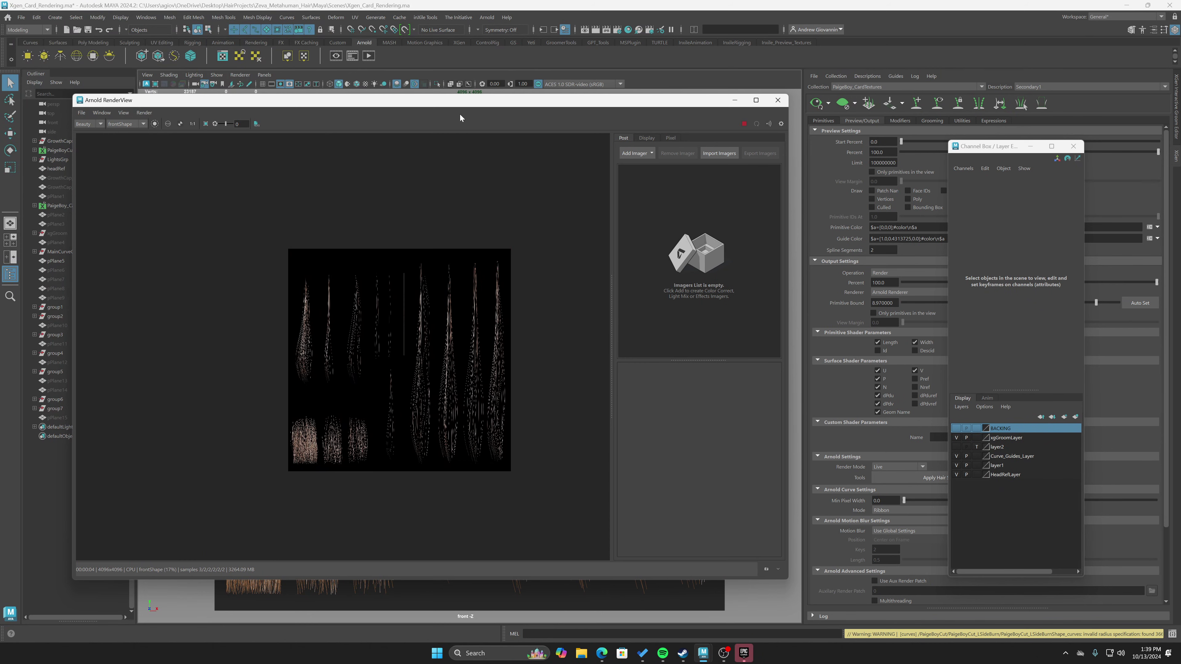
drag(460, 118, 465, 3)
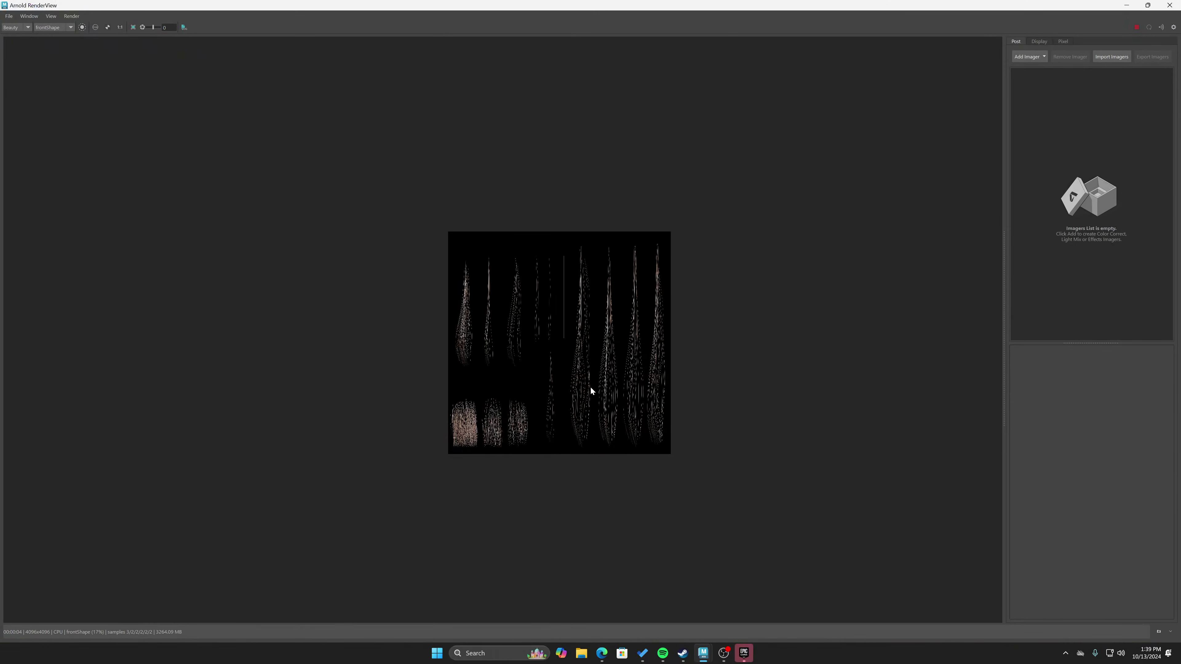
Zoom and pan across the black-background render to inspect the strand clumps.
scroll(685, 421, up, 10)
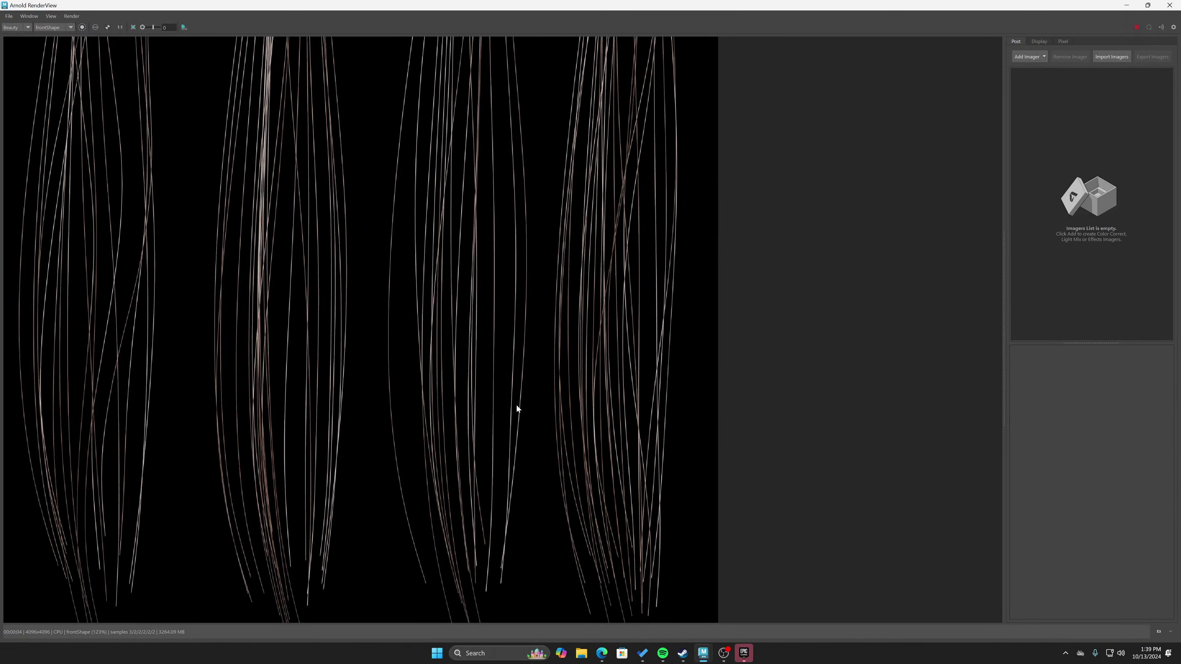
scroll(514, 396, down, 5)
middle_drag(428, 375, 473, 426)
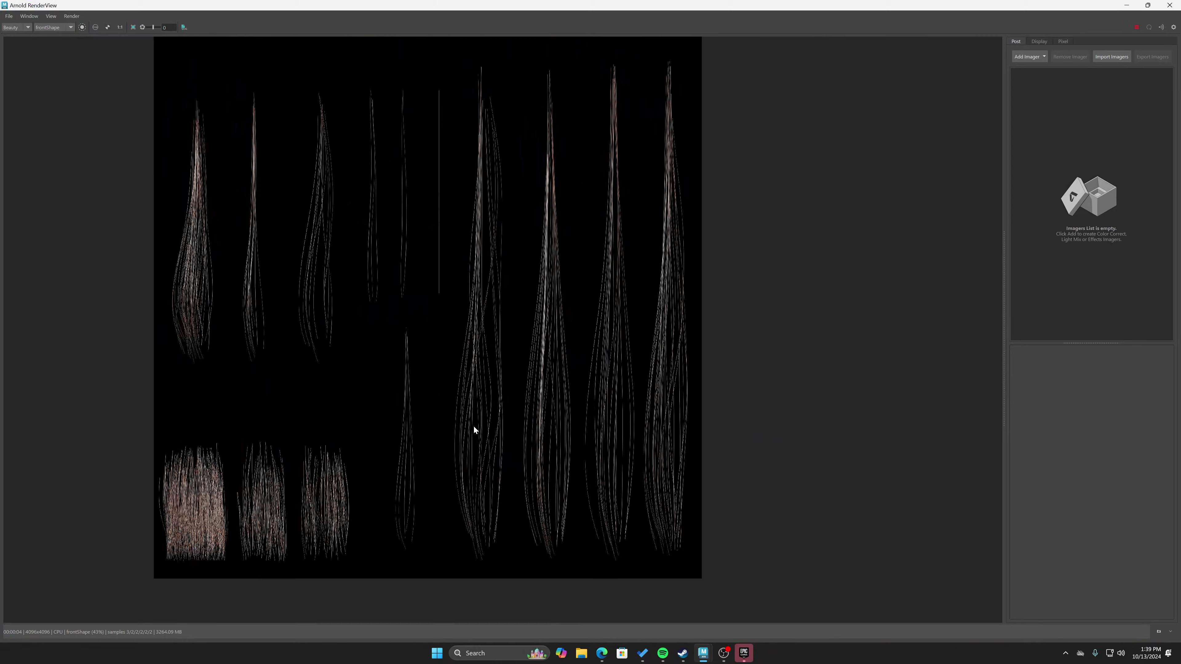
scroll(494, 406, up, 10)
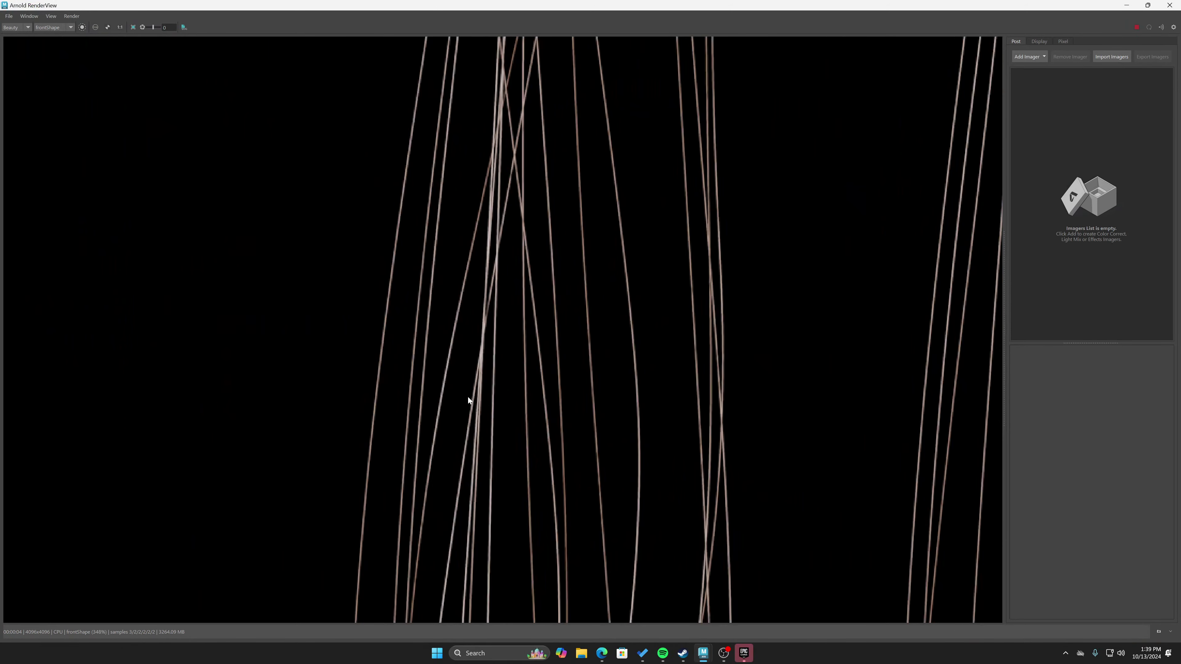
scroll(464, 401, down, 3)
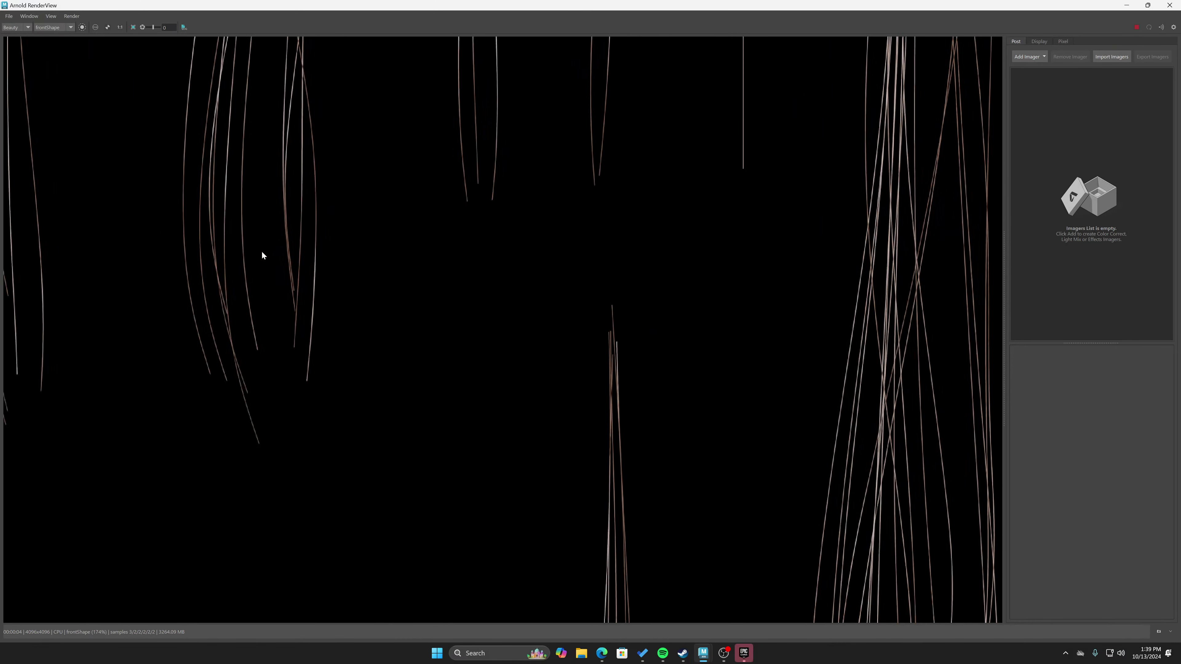
scroll(311, 280, down, 3)
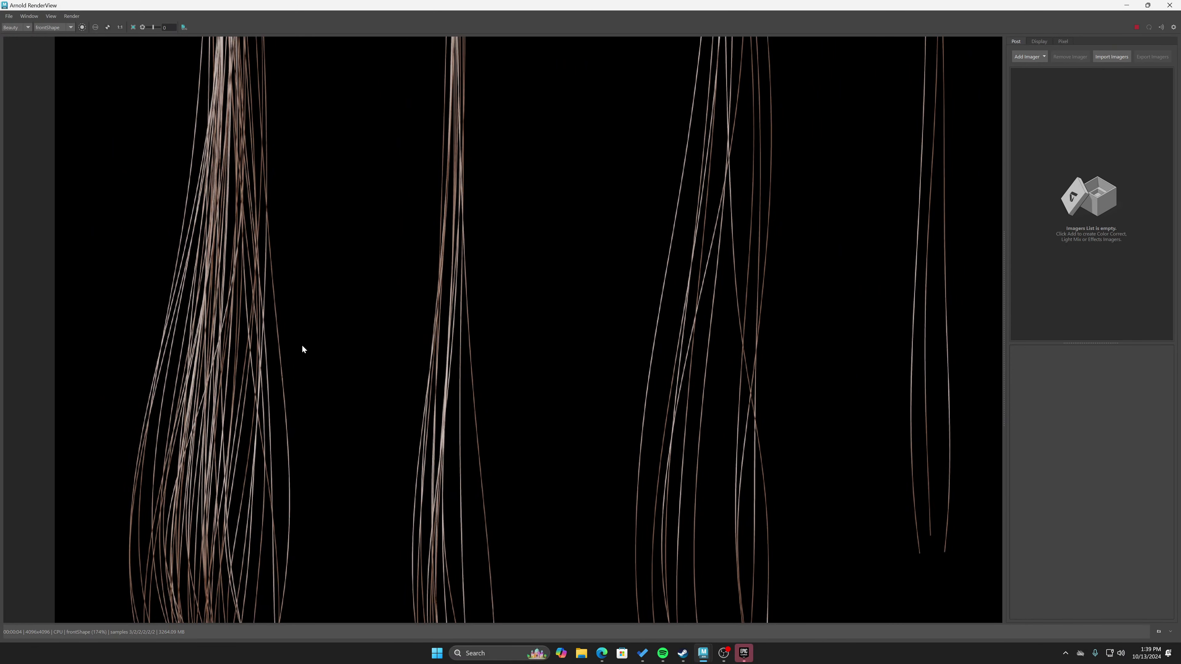
scroll(483, 461, down, 6)
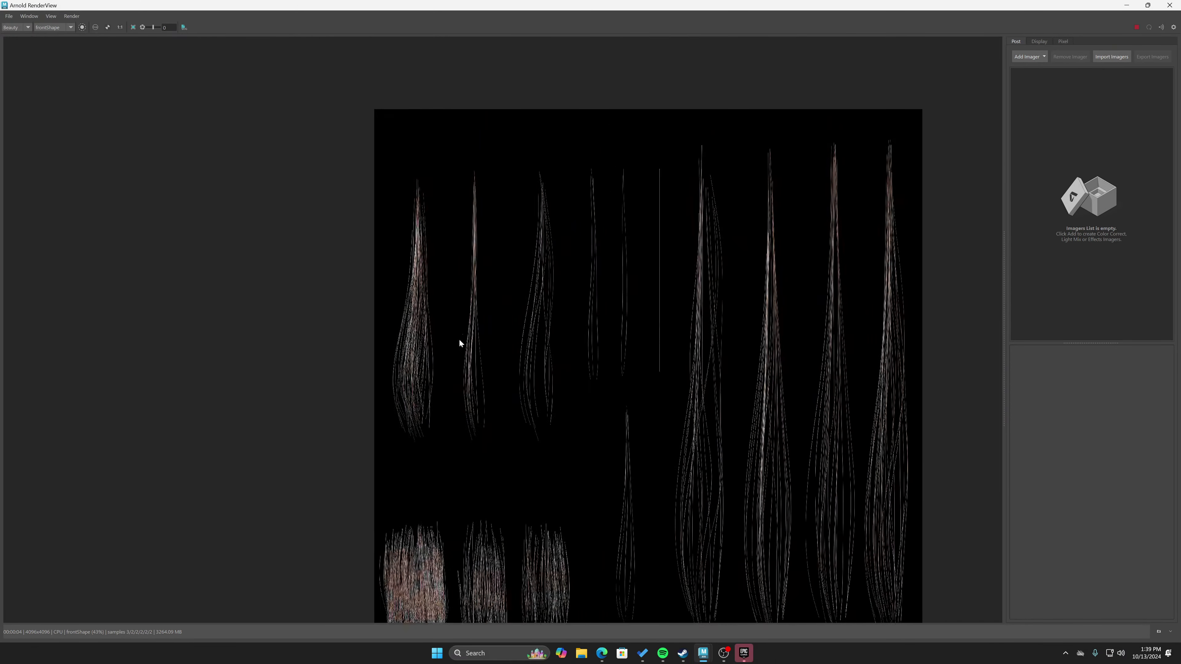
Pan the render upward to check the dense patches, then open the File menu.
middle_drag(456, 434, 440, 364)
scroll(398, 453, up, 6)
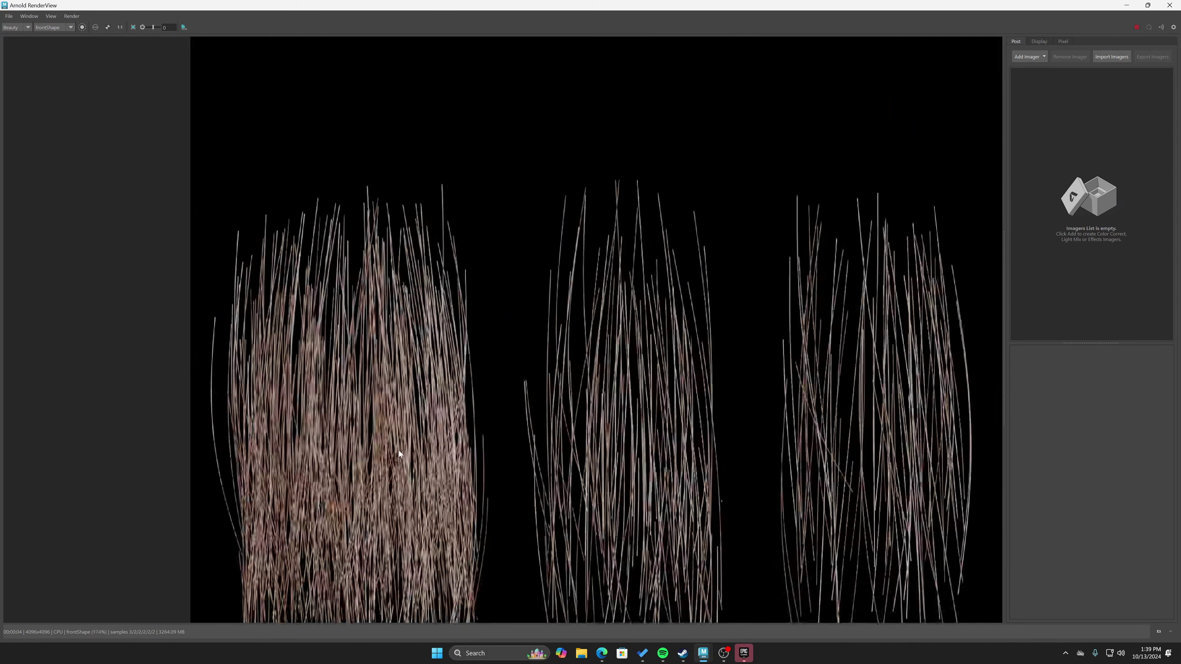
scroll(541, 414, down, 3)
scroll(416, 379, up, 2)
scroll(488, 377, right, 5)
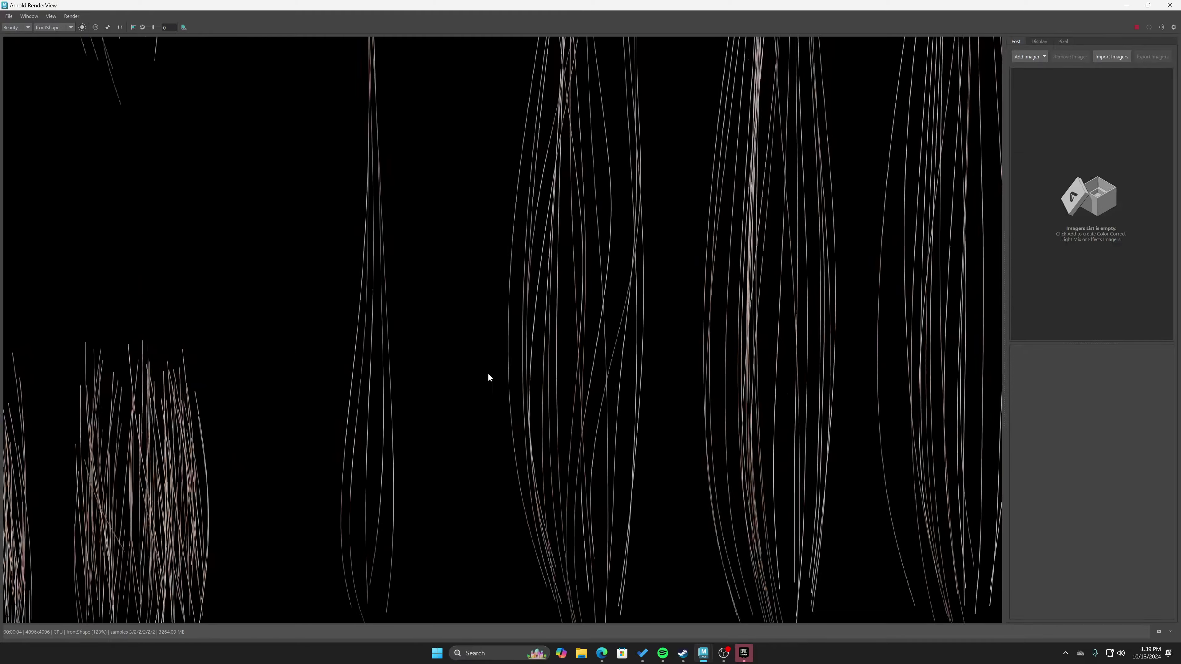
scroll(545, 378, down, 5)
scroll(558, 372, up, 4)
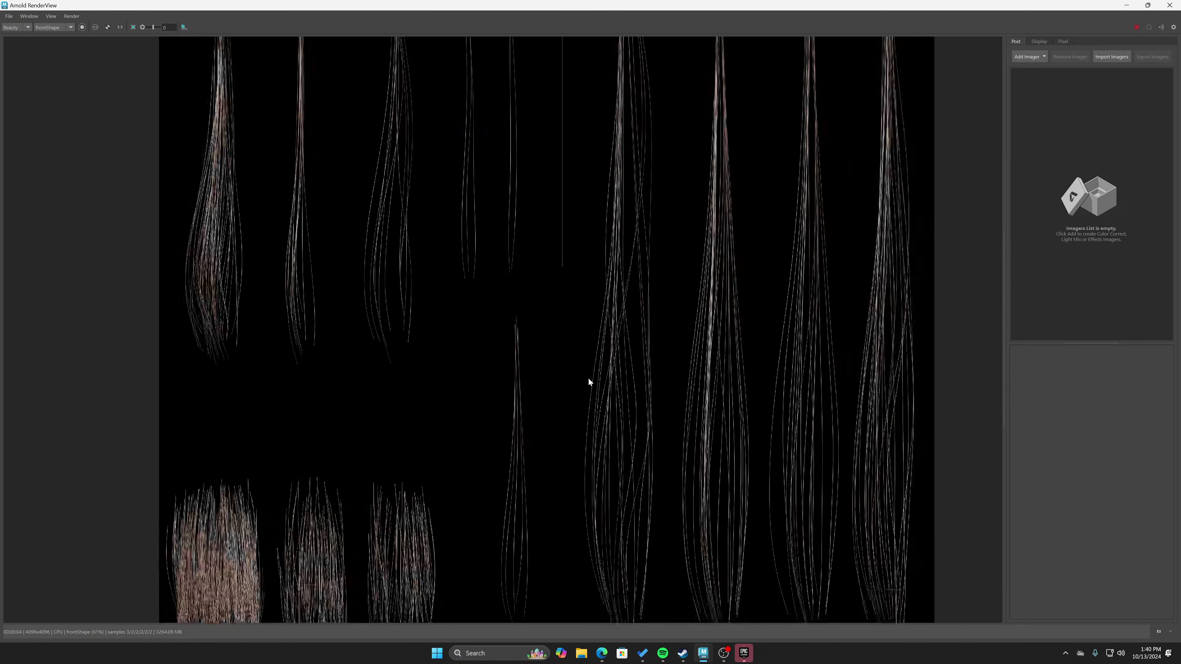
scroll(558, 382, right, 2)
scroll(553, 379, down, 1)
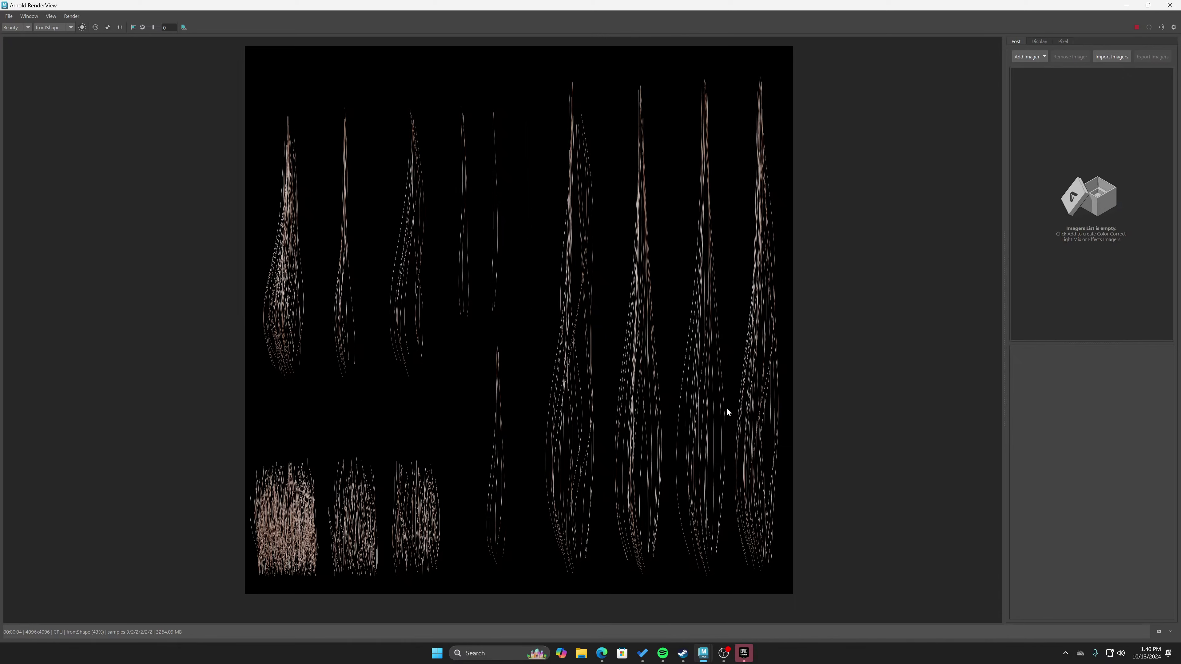
click(9, 16)
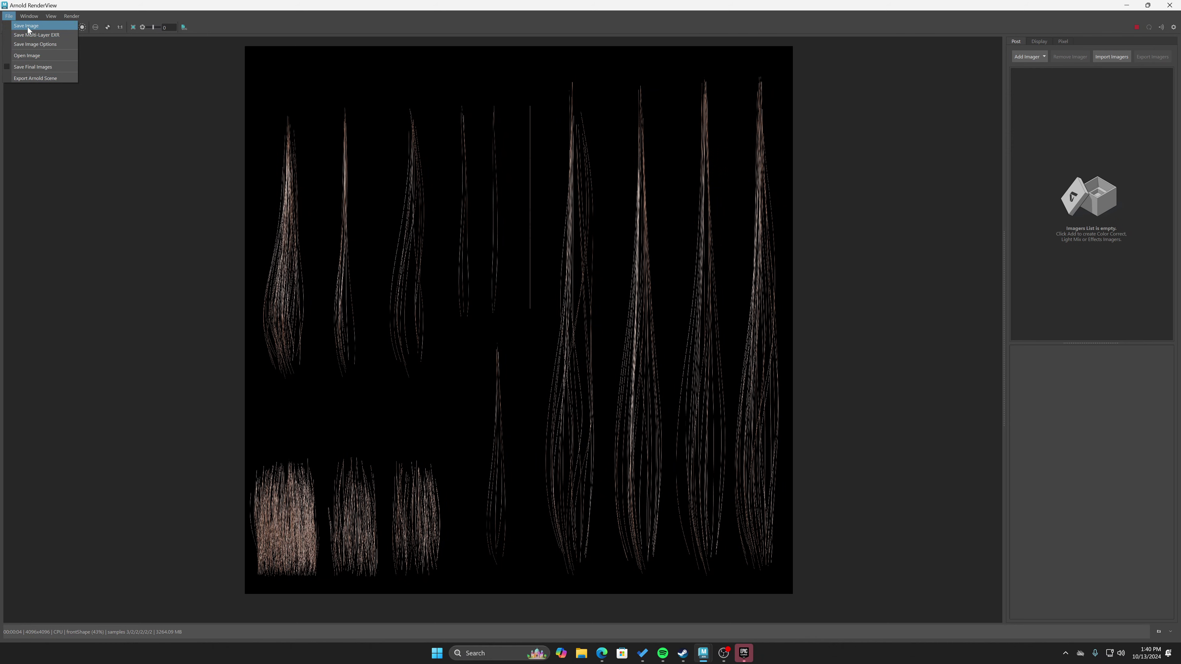
Save the render as Diffuse_01.tga in the project's images folder.
click(27, 26)
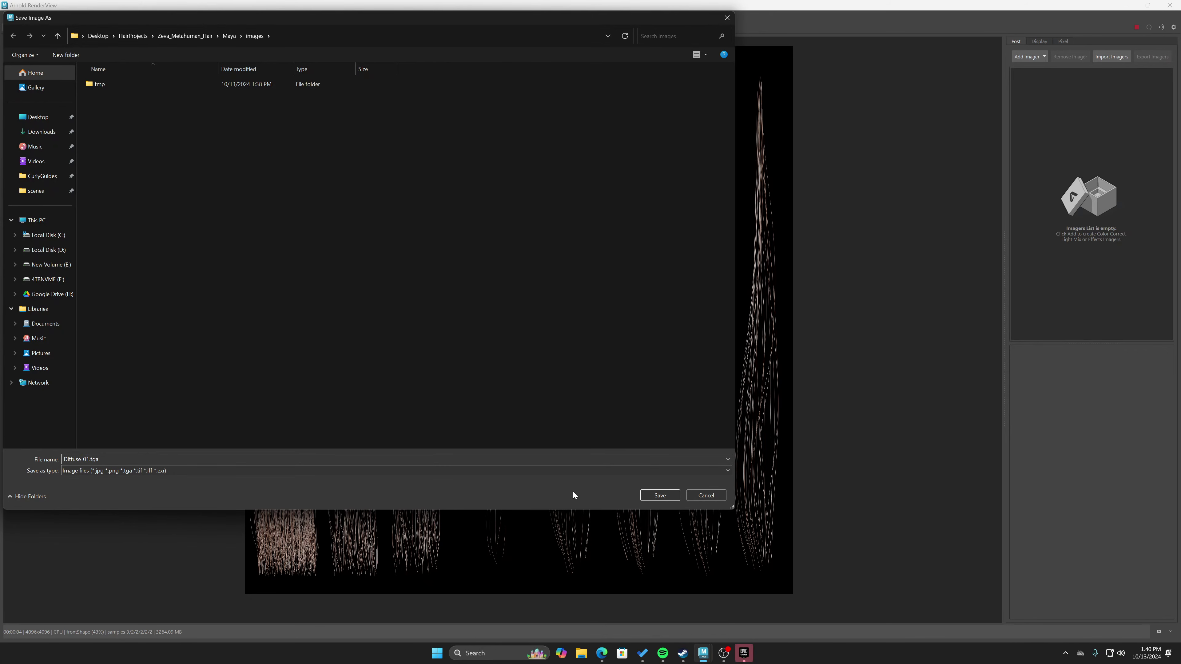
click(660, 495)
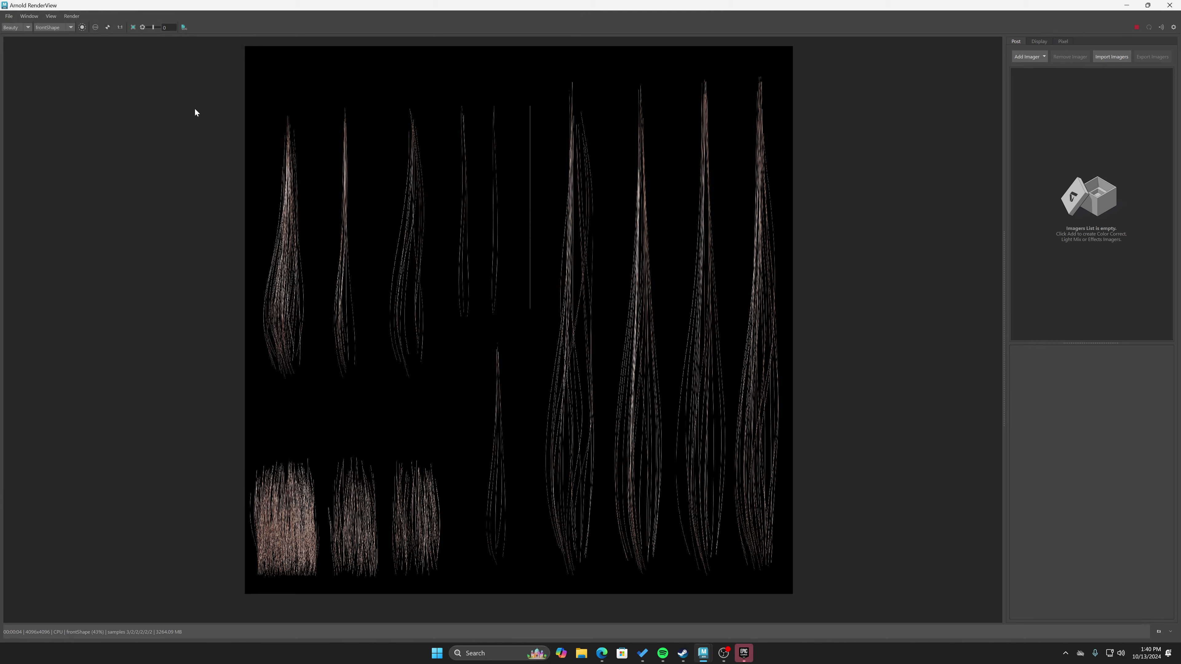
Shrink the RenderView and open the Hypershade over it.
drag(999, 13, 703, 126)
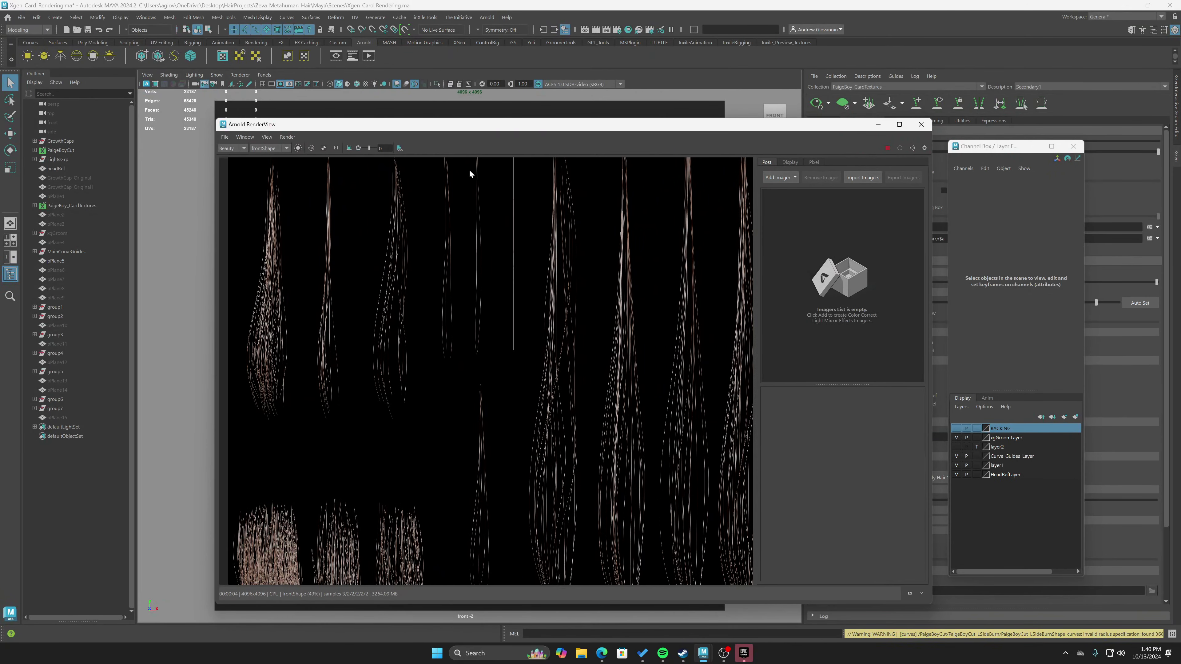
click(627, 30)
drag(255, 26, 446, 177)
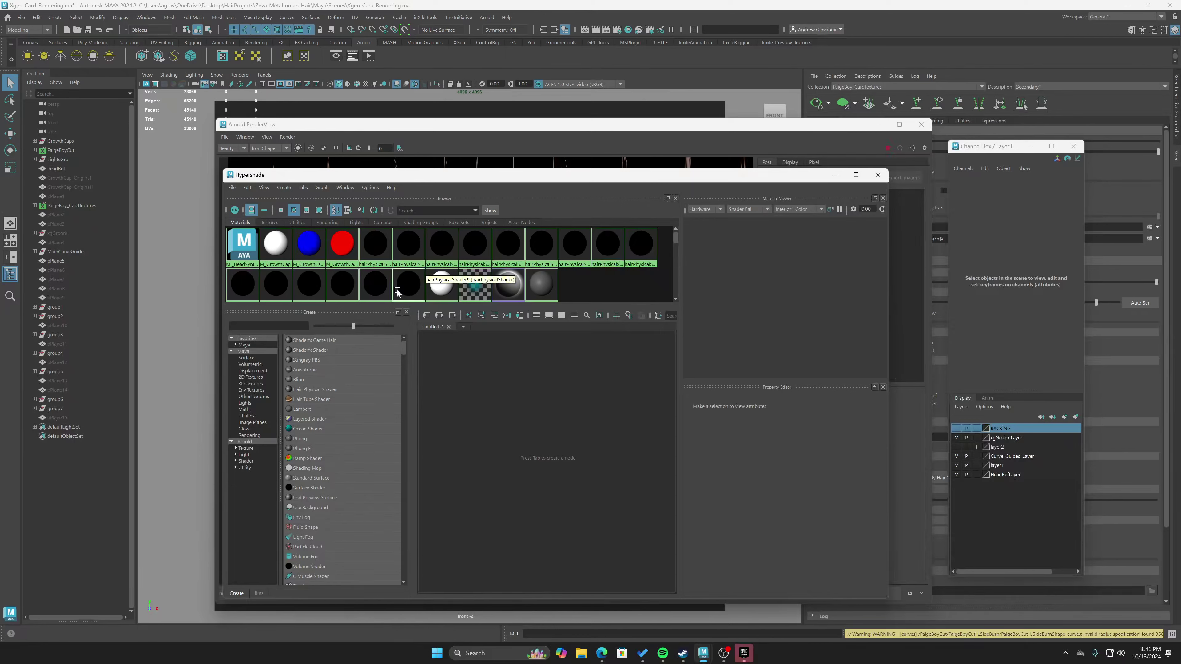
scroll(598, 277, down, 1)
scroll(598, 276, up, 1)
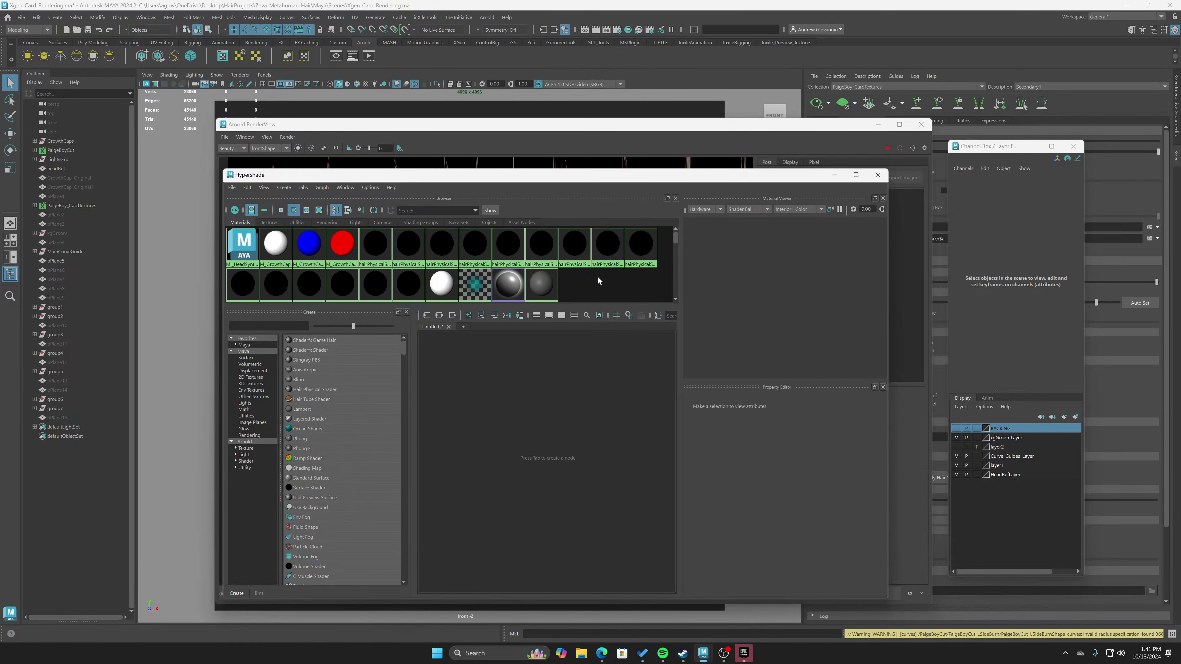
scroll(597, 276, down, 1)
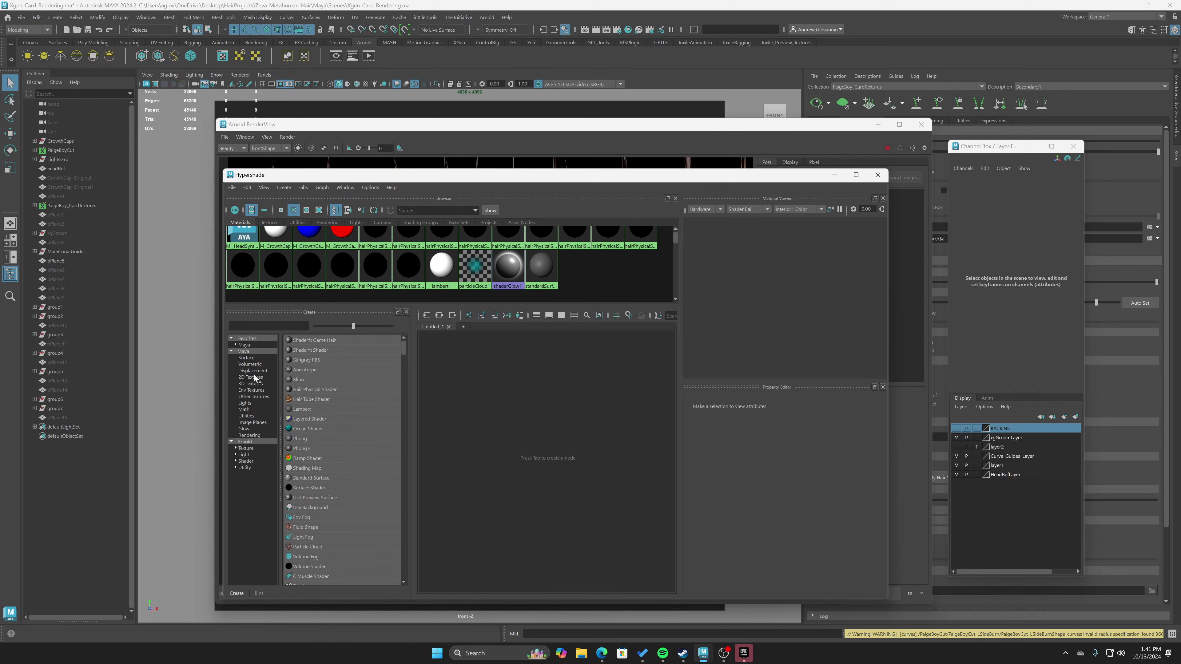
Filter the Arnold node list in the Create panel with 'uti' to show aiUtility.
click(246, 442)
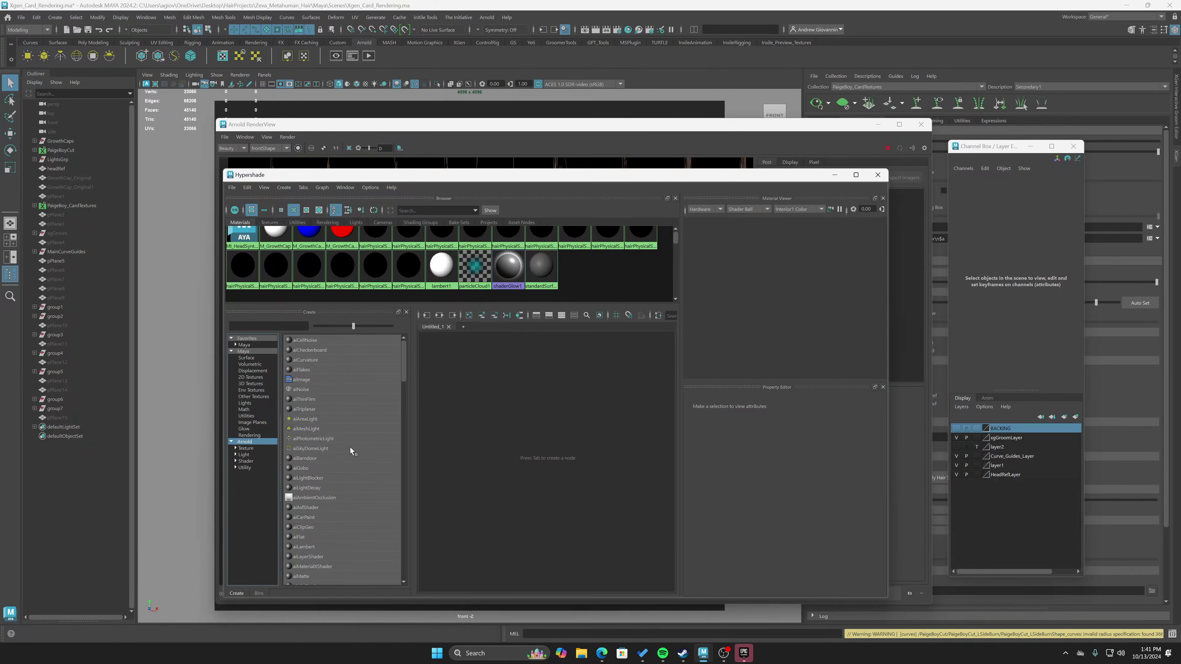
scroll(347, 479, down, 15)
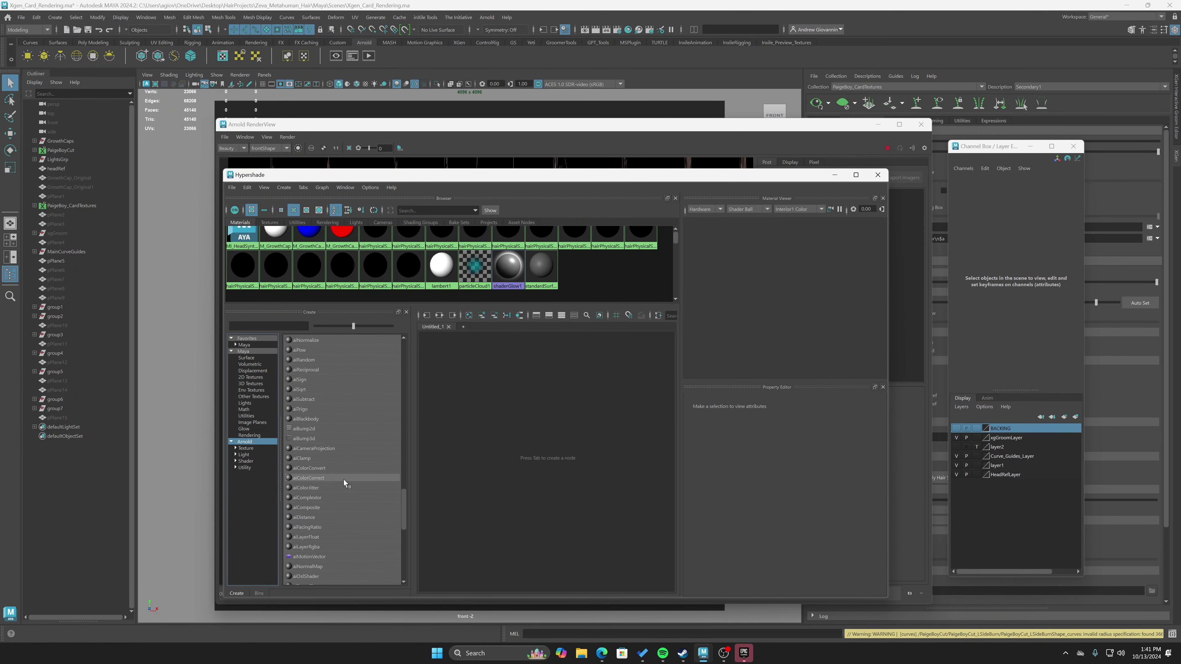
scroll(344, 479, up, 3)
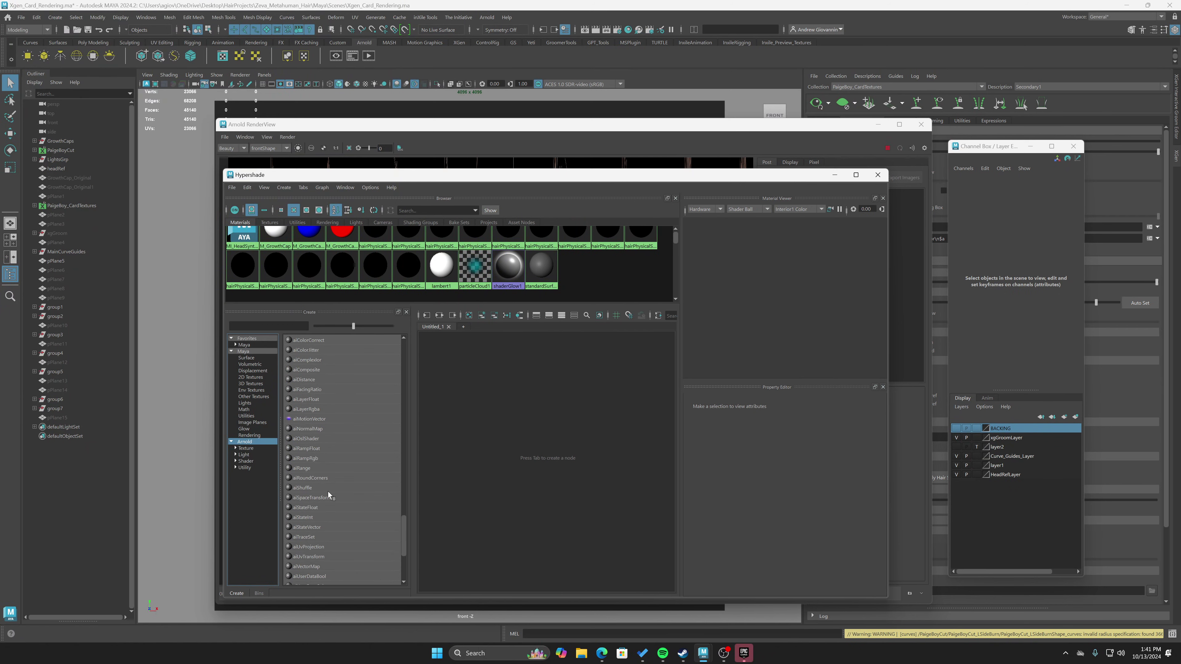
scroll(332, 488, up, 12)
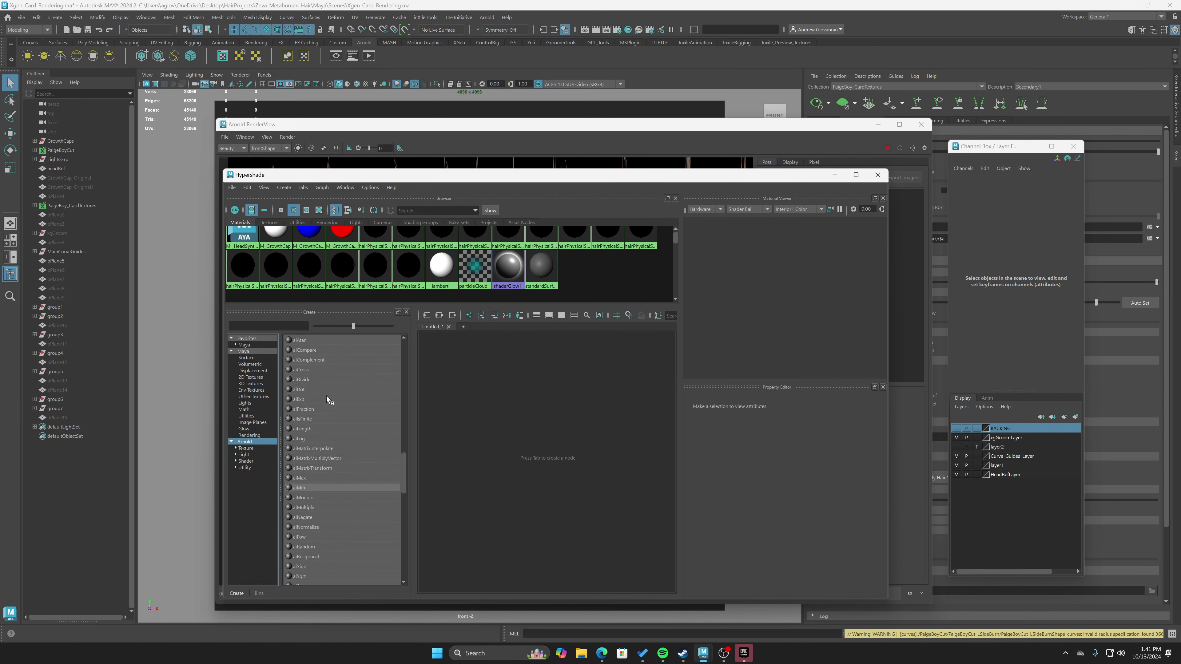
click(280, 324)
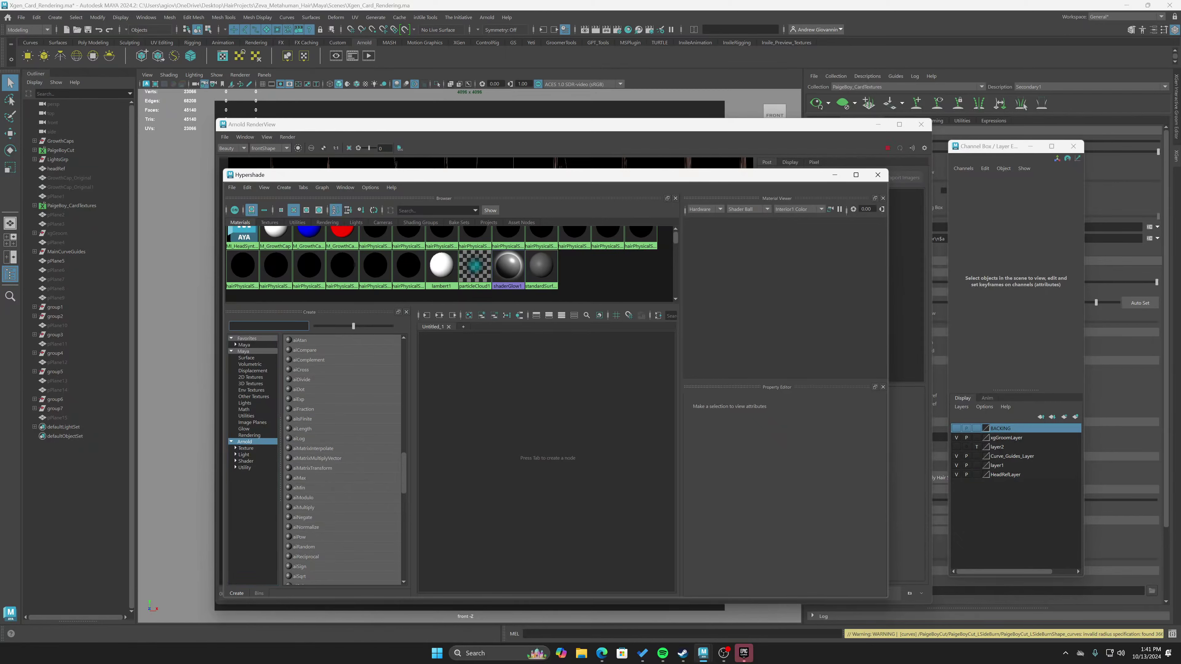
text(util)
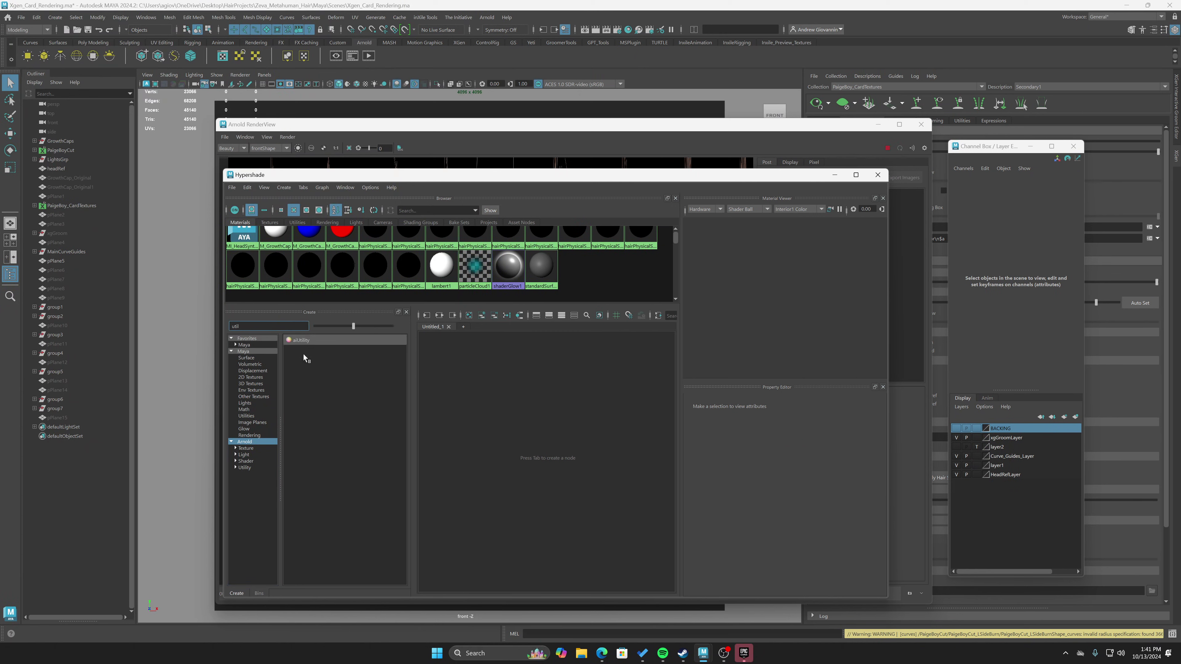
Create an aiUtility shader, minimise the RenderView, and switch to Unreal Engine.
click(300, 340)
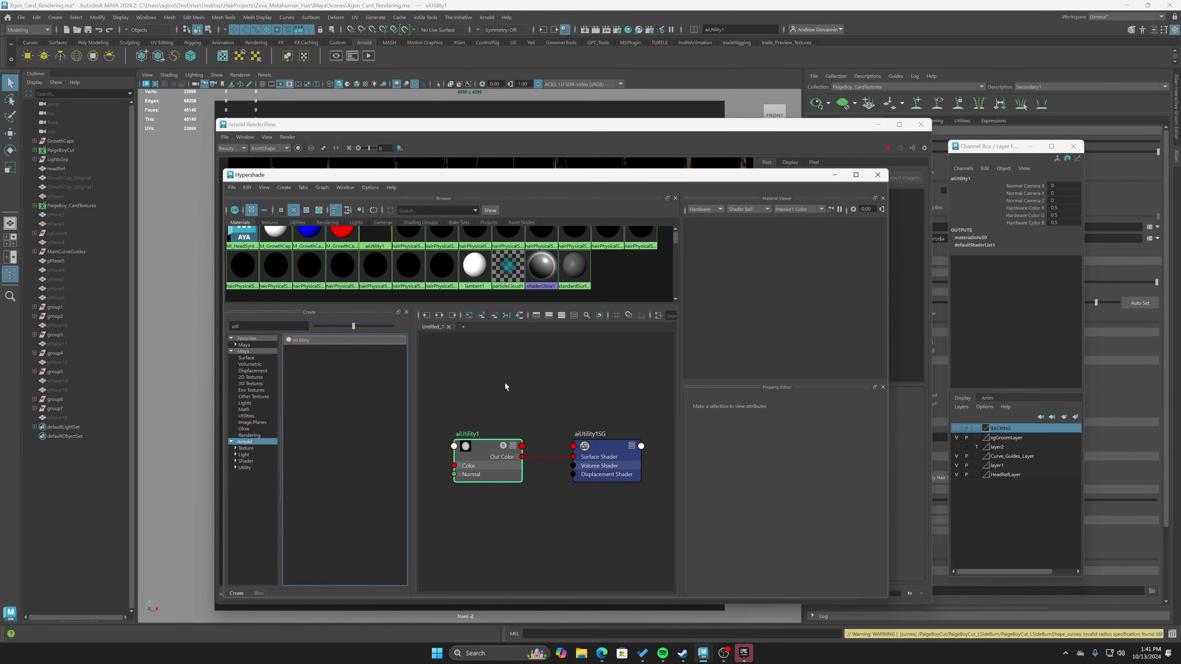
mouse_move(516, 179)
mouse_down()
mouse_move(463, 173)
mouse_move(525, 148)
mouse_move(525, 158)
mouse_up()
click(878, 125)
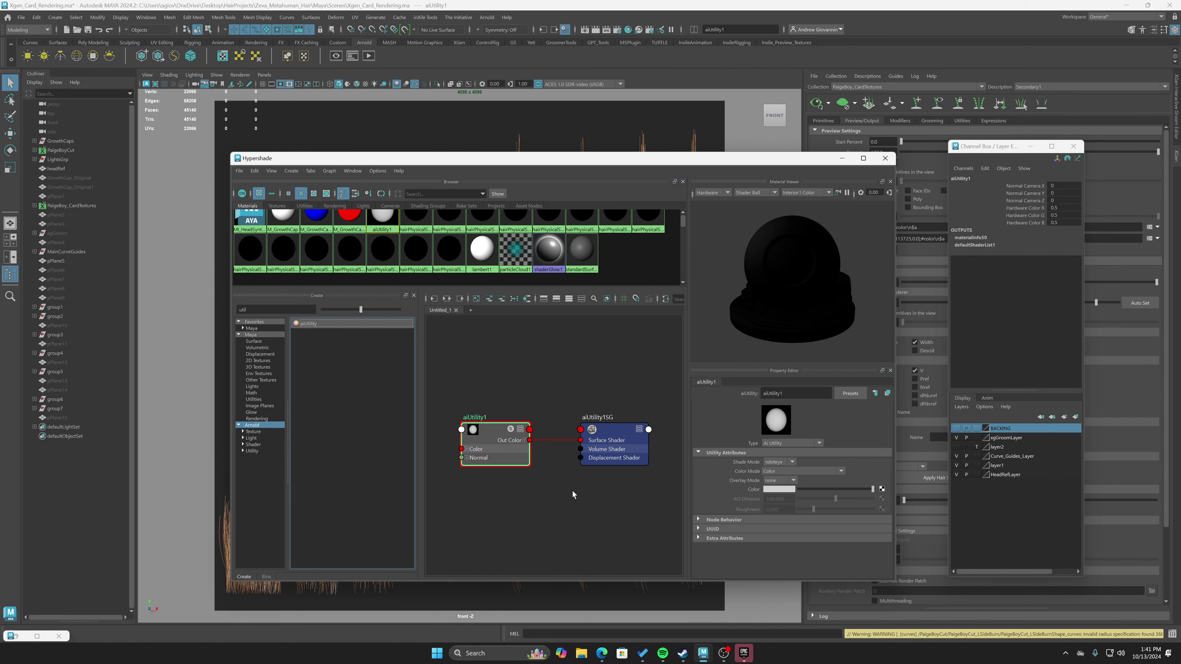
key(alt+Tab)
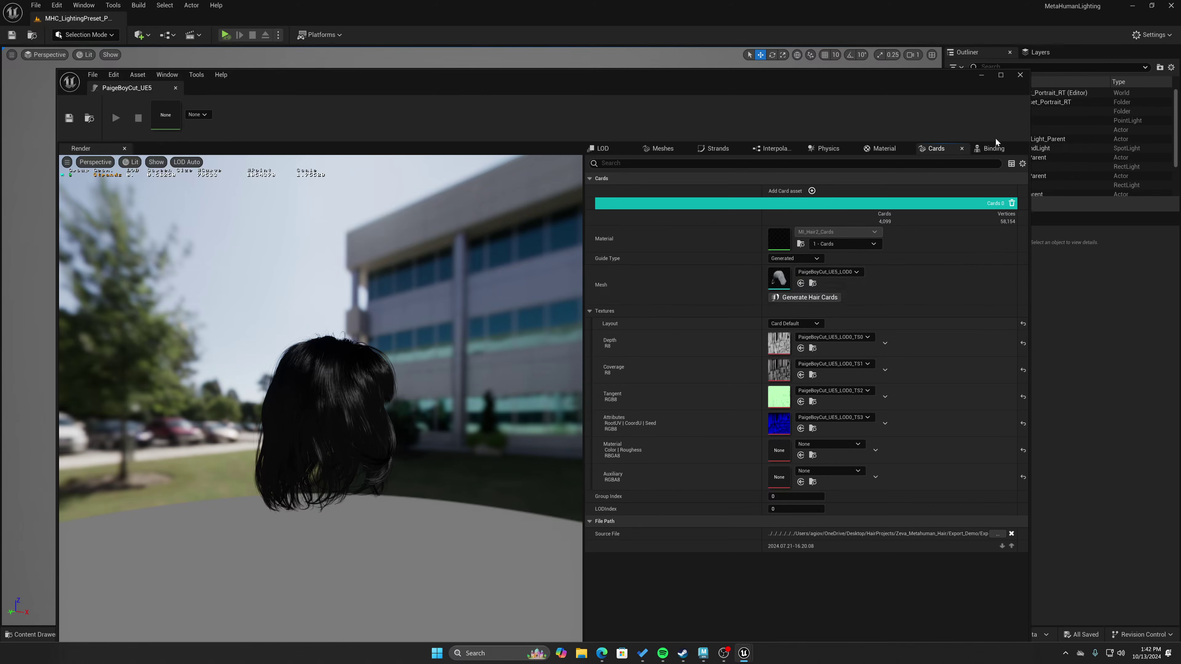
Minimise the PaigeBoyCut_UE5 groom editor to expose the Content Browser, then return to Maya.
click(985, 76)
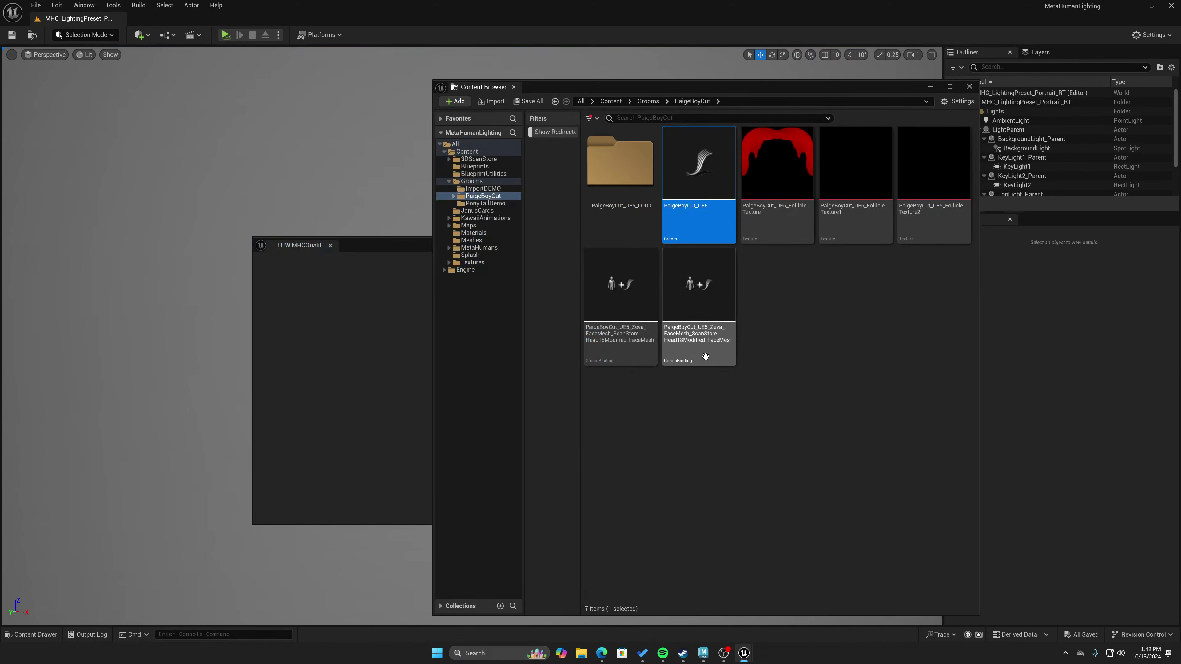
key(alt+Tab)
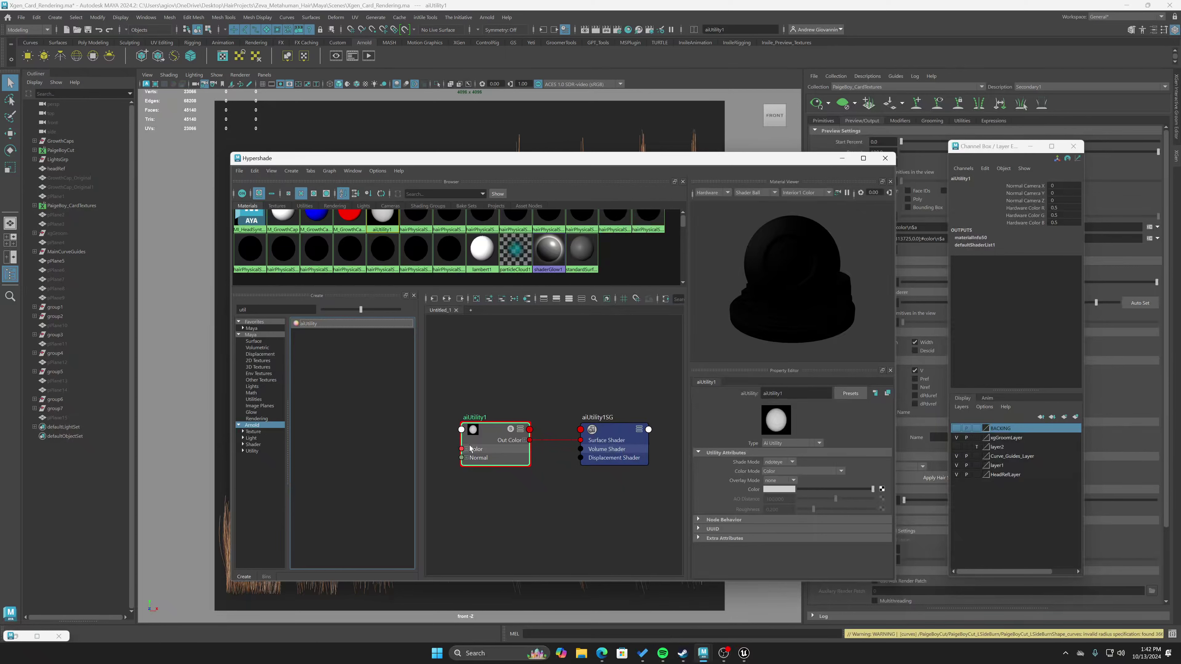
Set aiUtility1's Shade Mode to flat and Color Mode to Uniform ID.
click(791, 462)
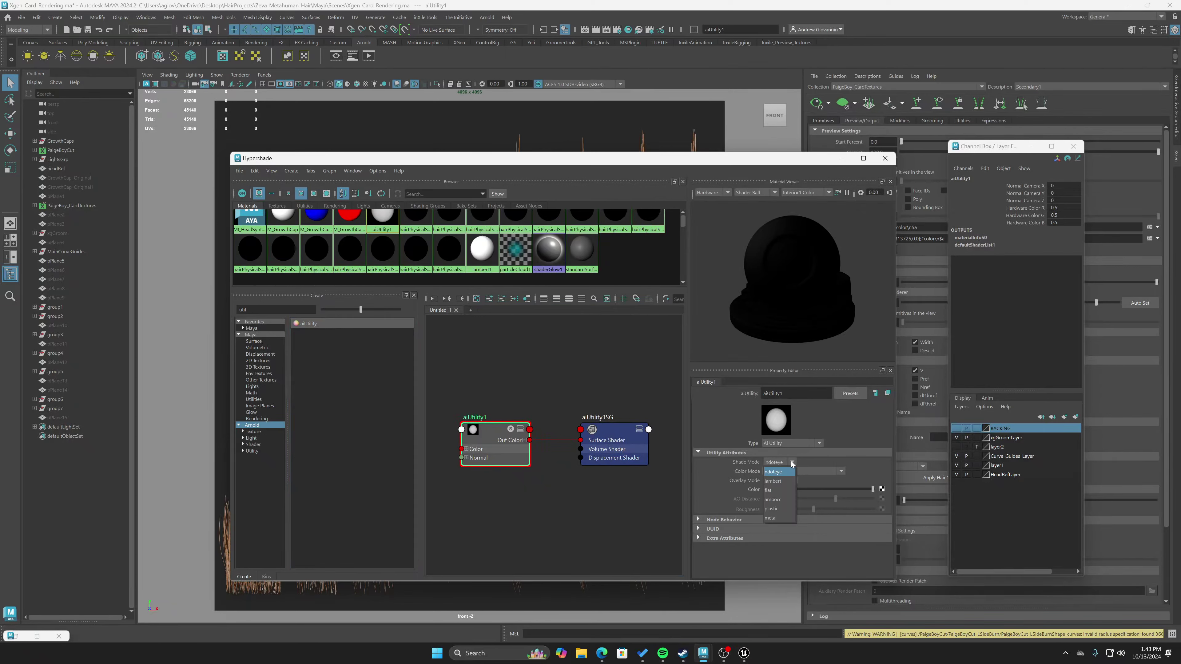
click(784, 490)
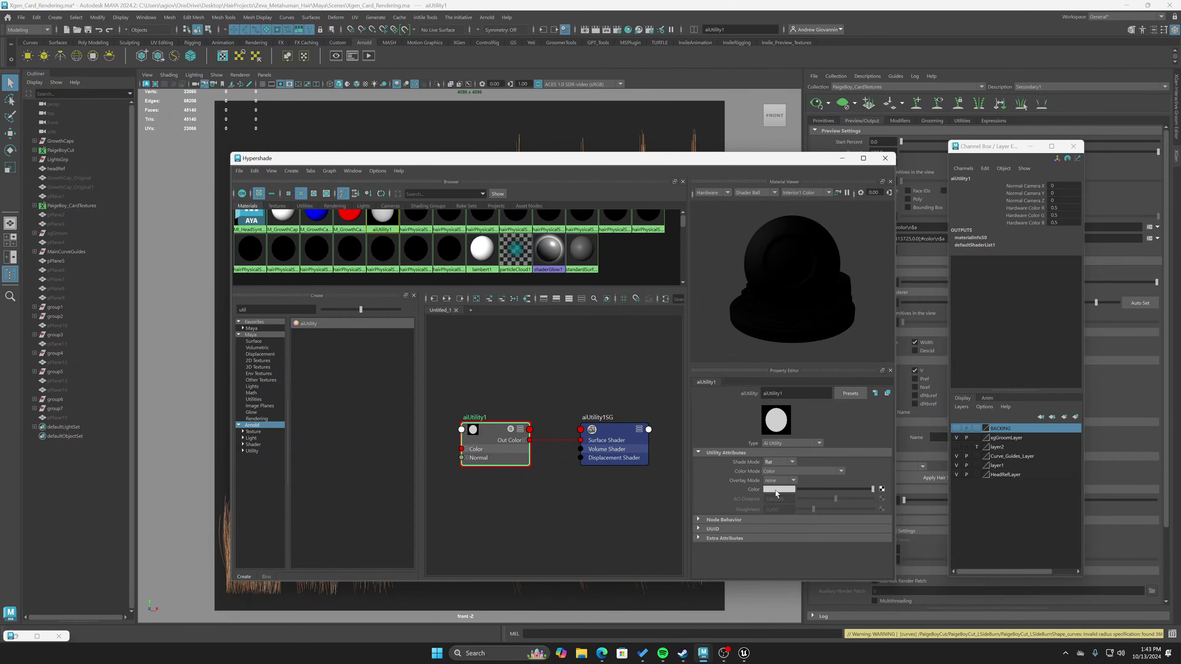
click(806, 471)
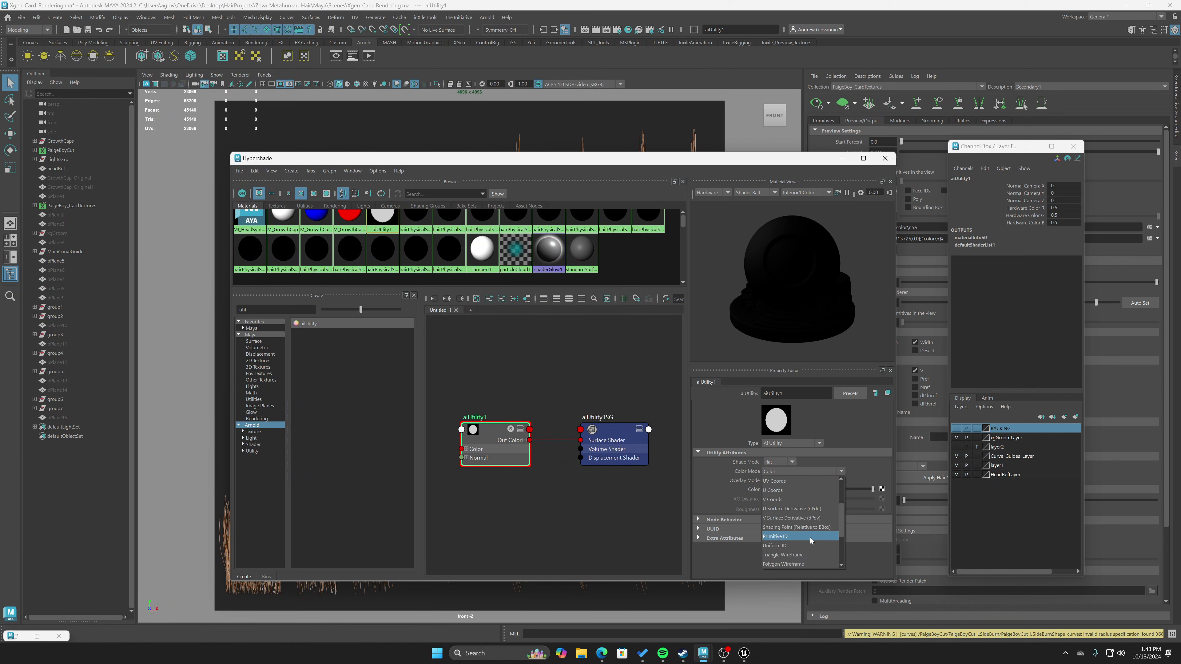
scroll(809, 537, down, 3)
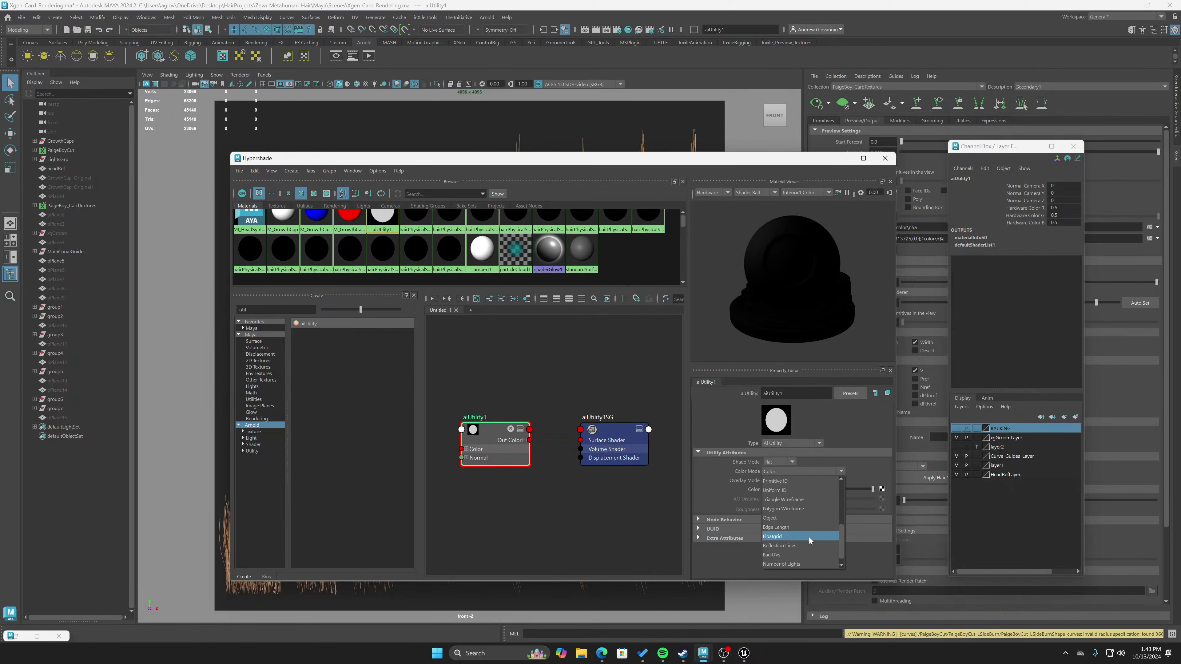
scroll(807, 538, up, 3)
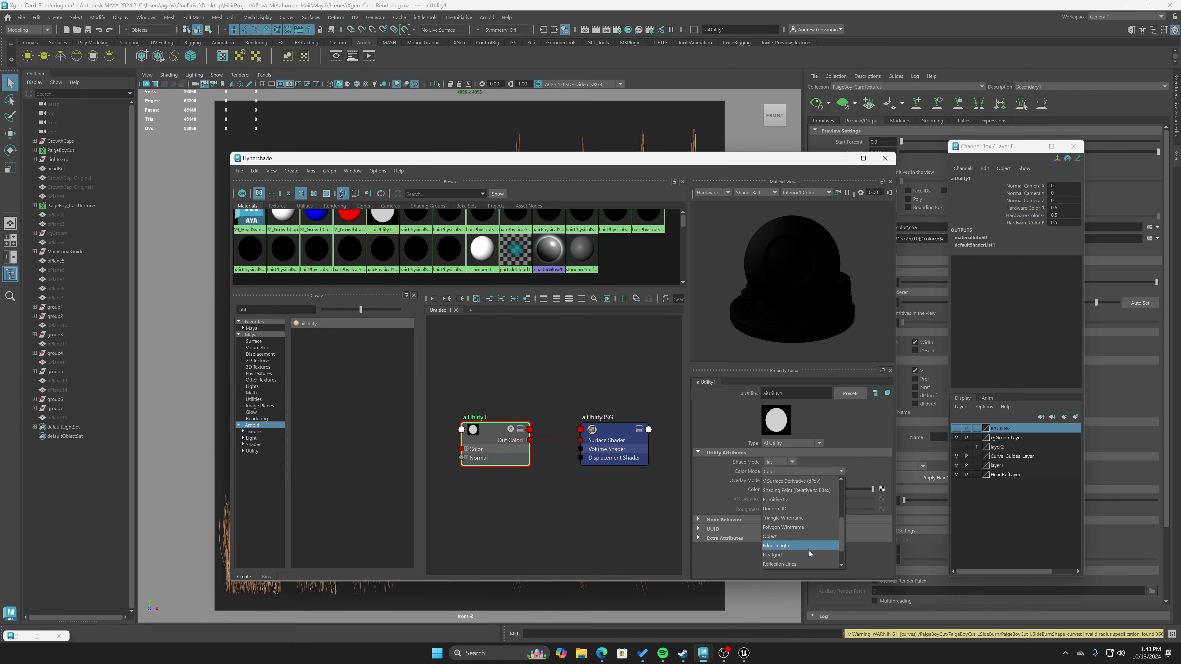
scroll(808, 550, up, 1)
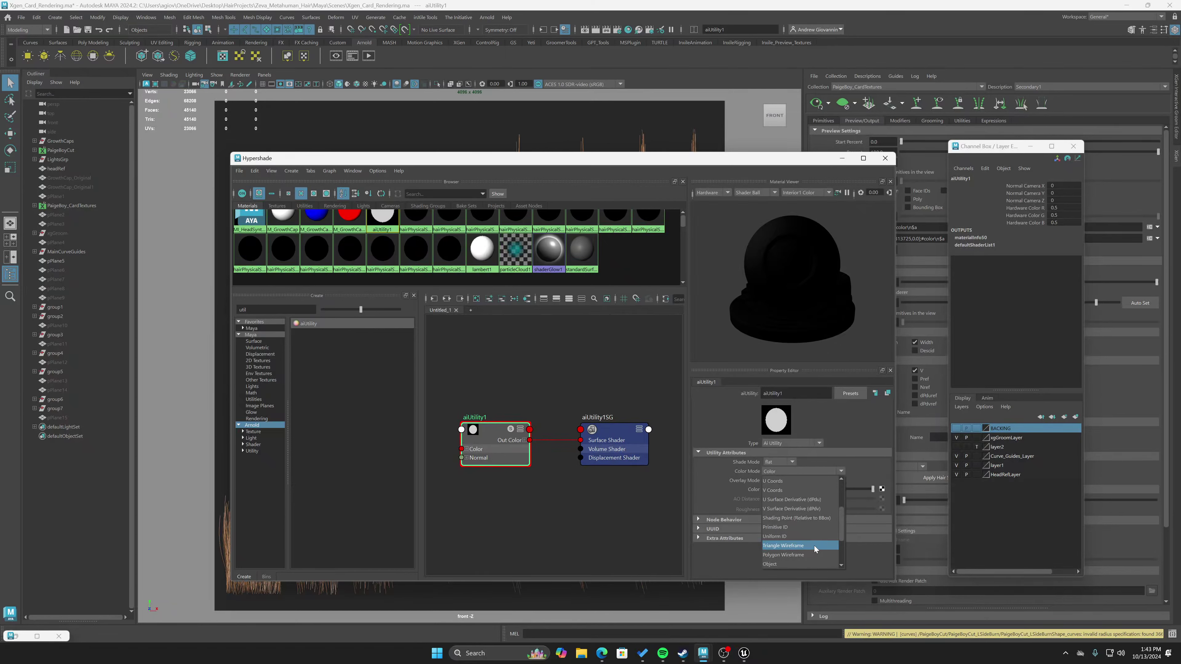
scroll(809, 550, up, 1)
click(801, 547)
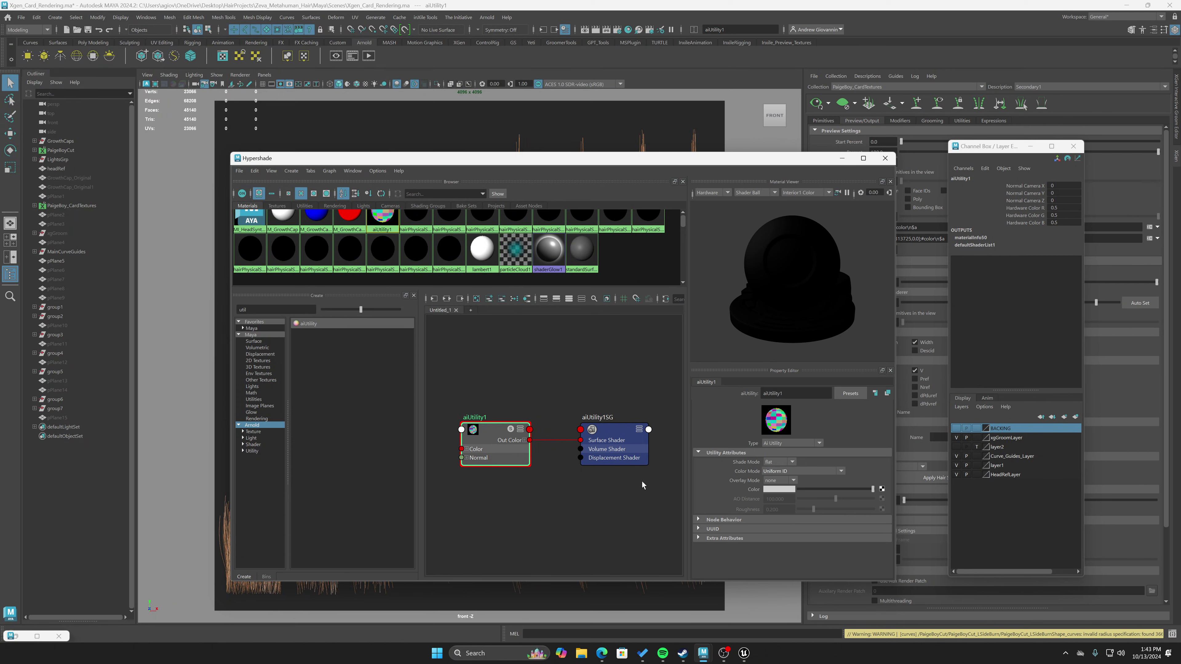
Try Primitive ID as the colour mode, then settle back on Uniform ID.
click(795, 472)
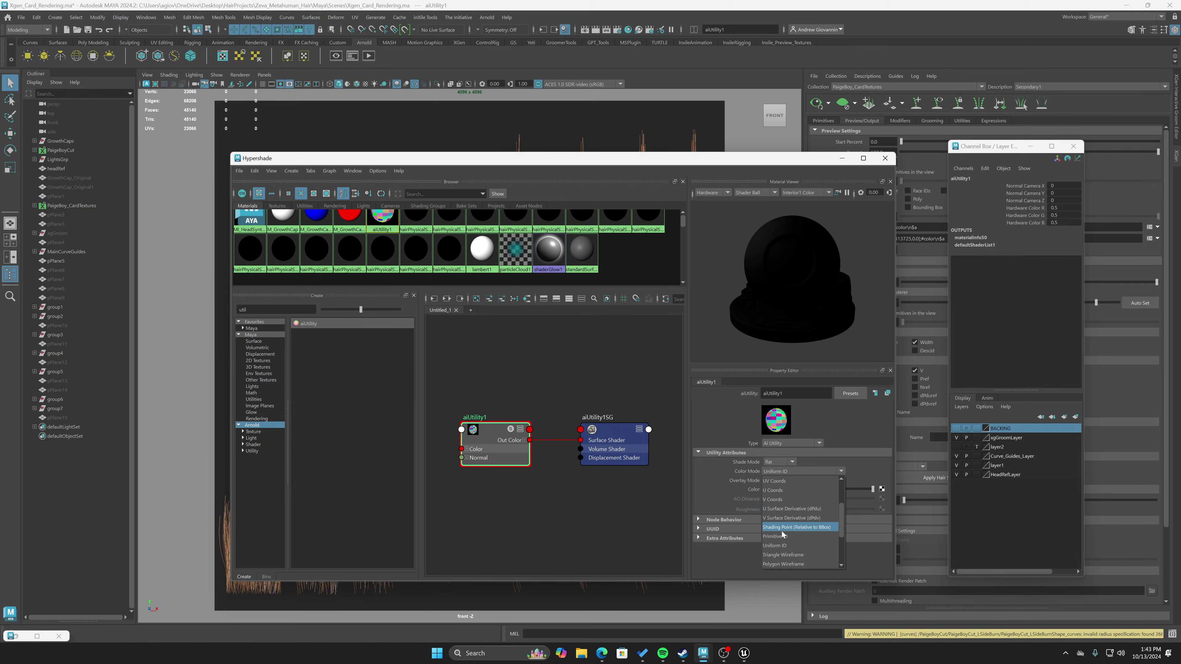
click(776, 536)
click(797, 472)
click(785, 546)
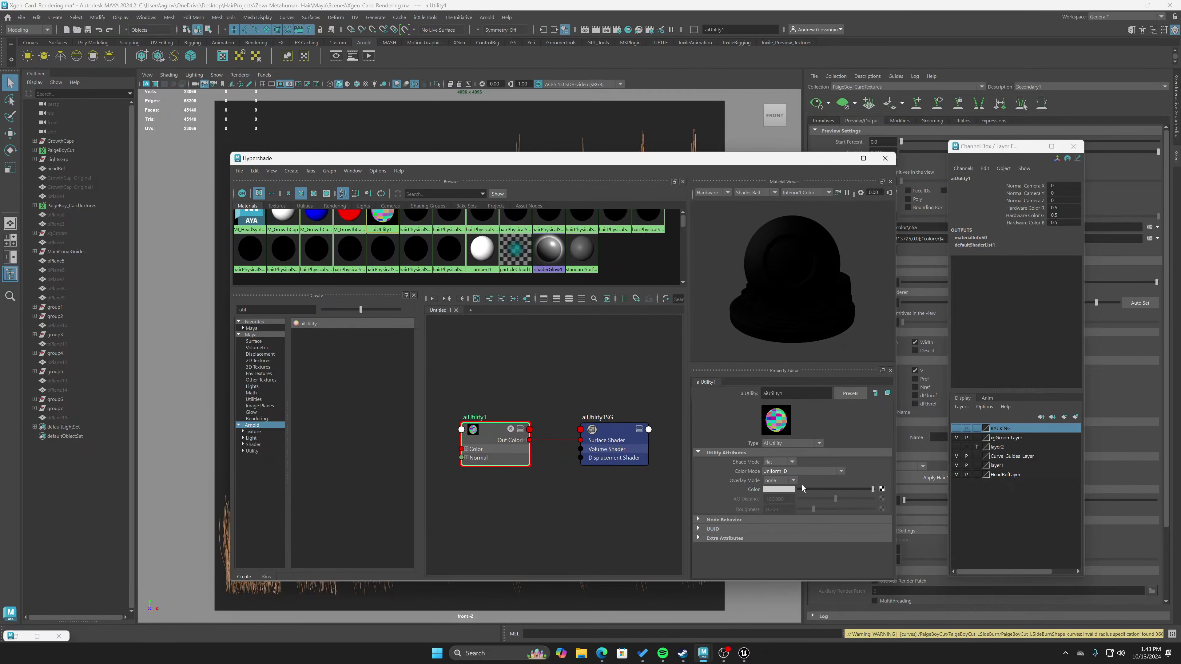
click(797, 471)
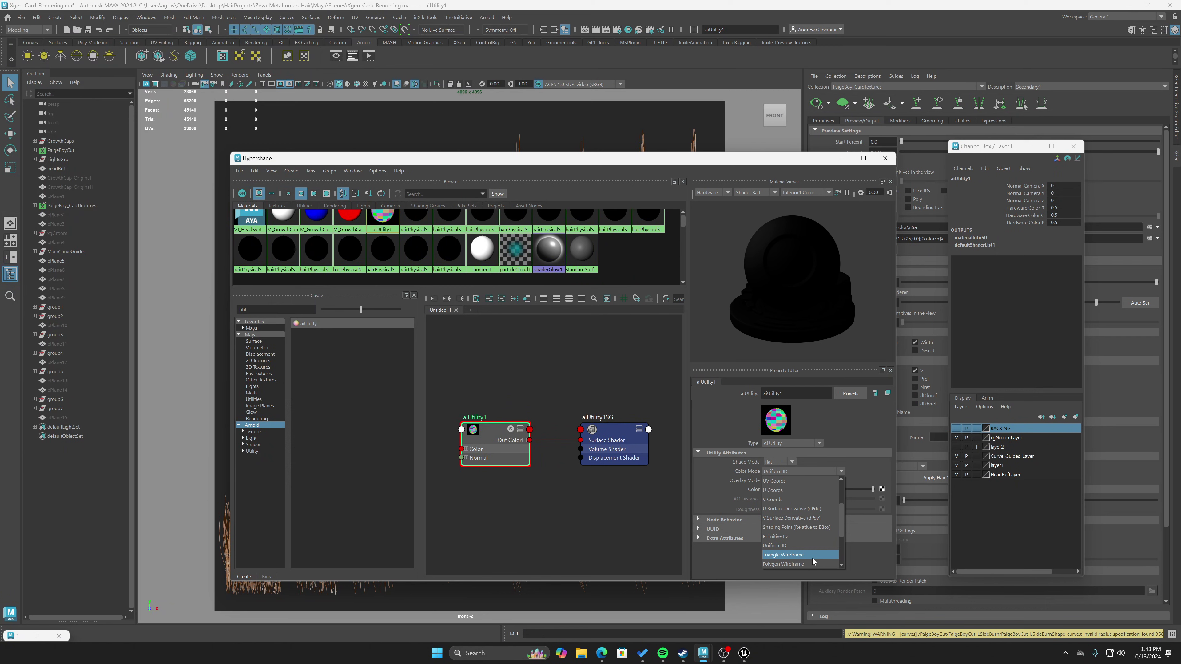
click(859, 467)
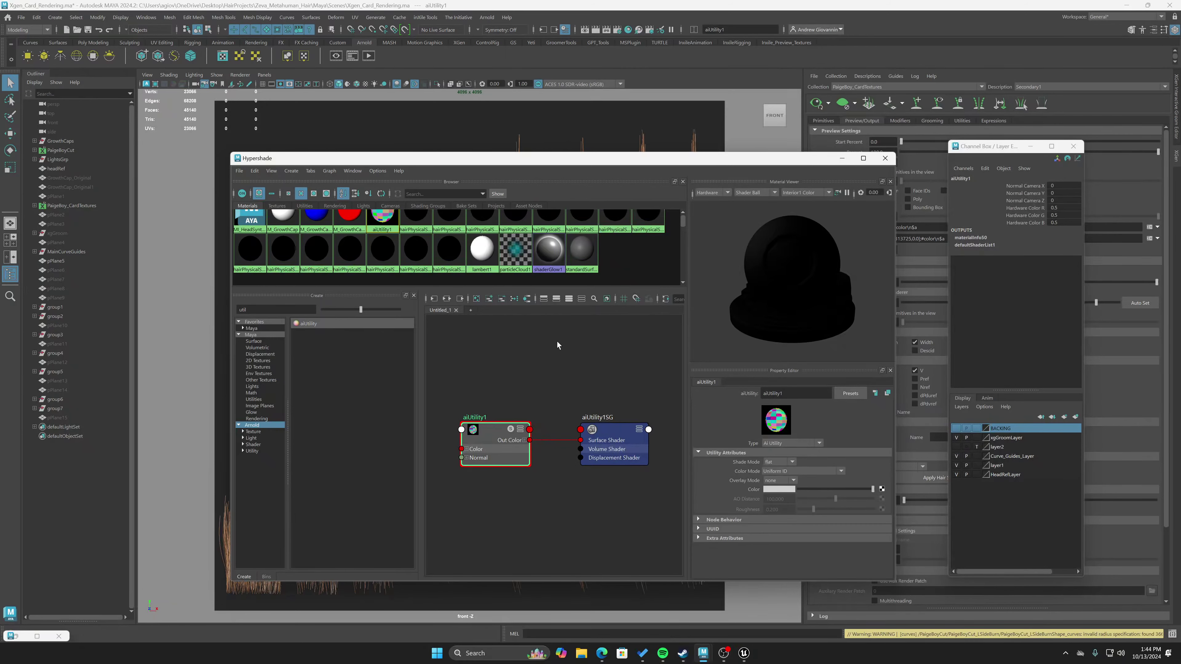
drag(329, 161, 359, 161)
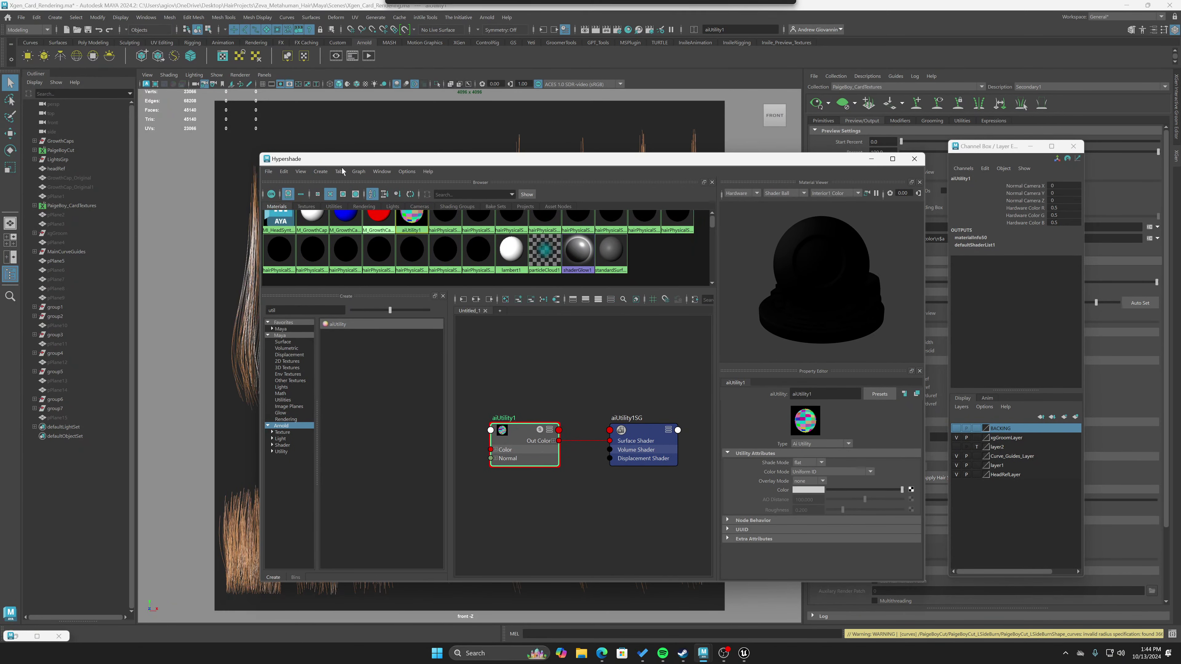
Assign aiUtility1 to the selected PaigeBoy_CardTextures hair cards.
click(35, 205)
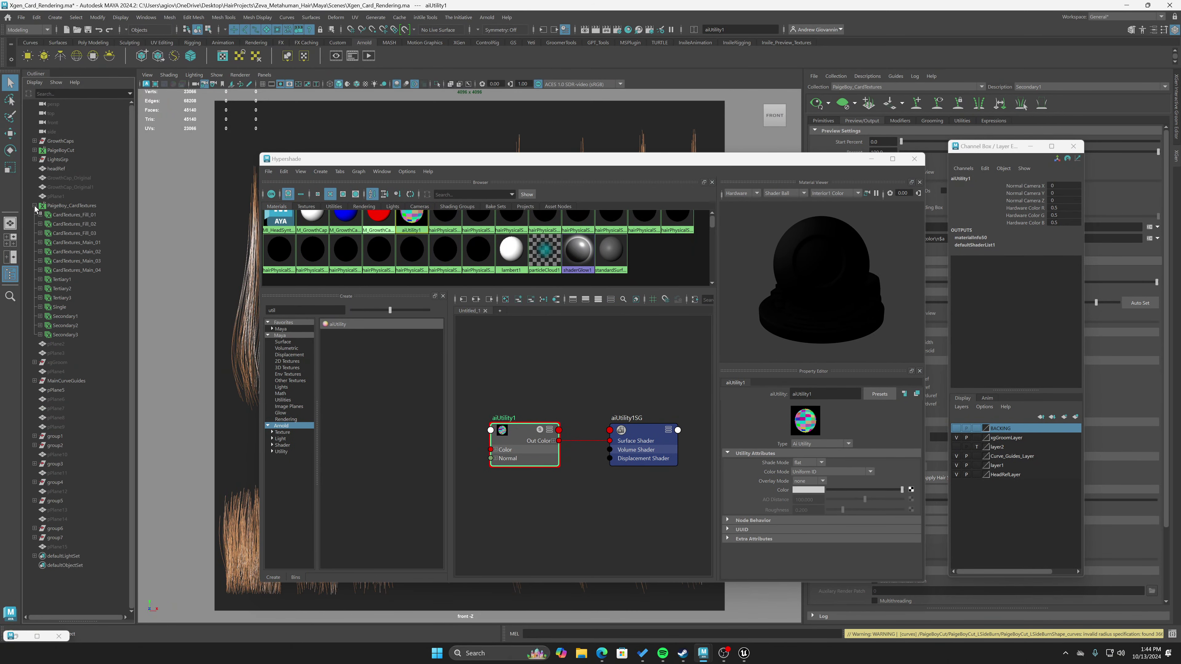
click(62, 207)
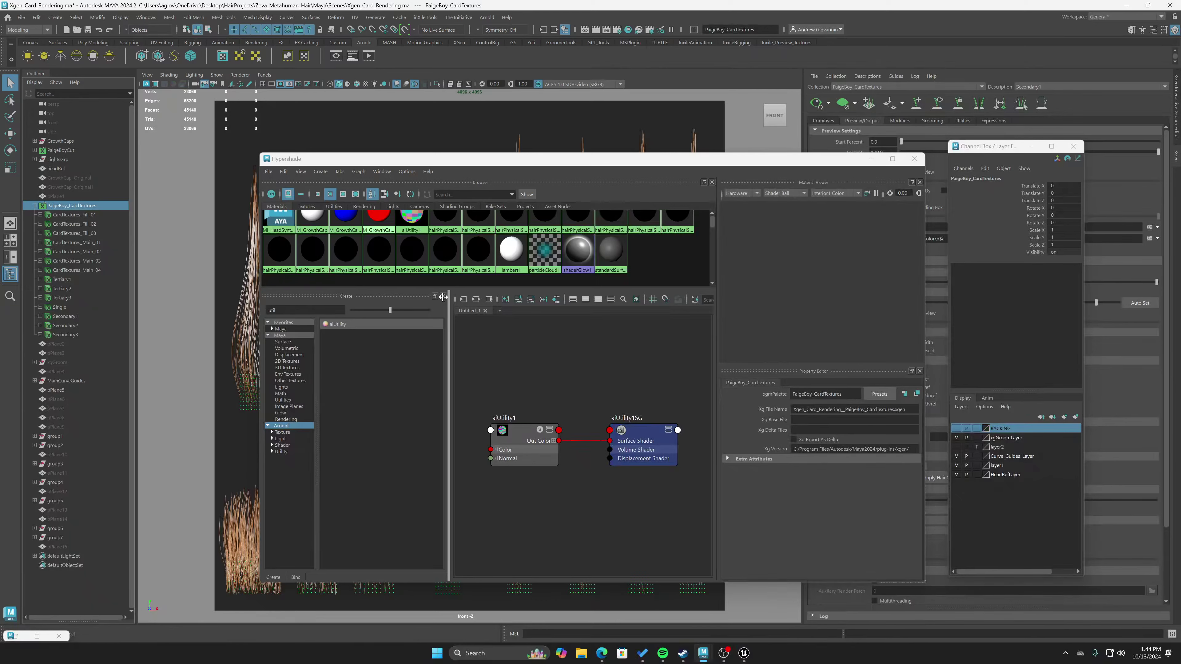
scroll(410, 233, up, 1)
right_click(409, 233)
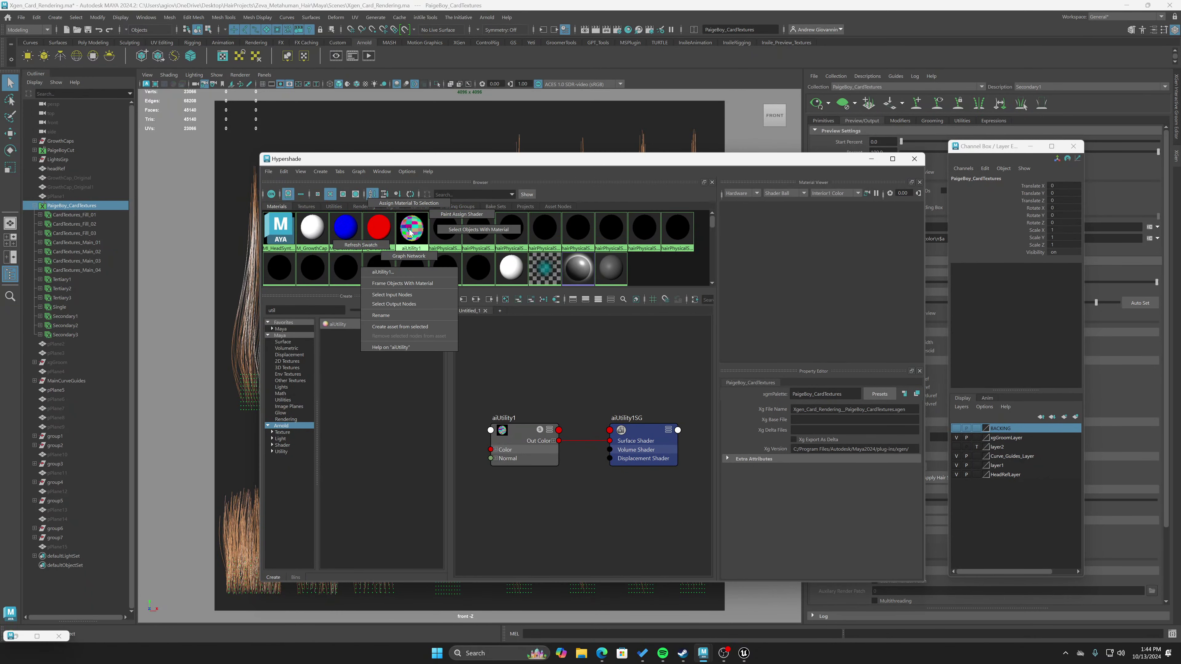
click(406, 211)
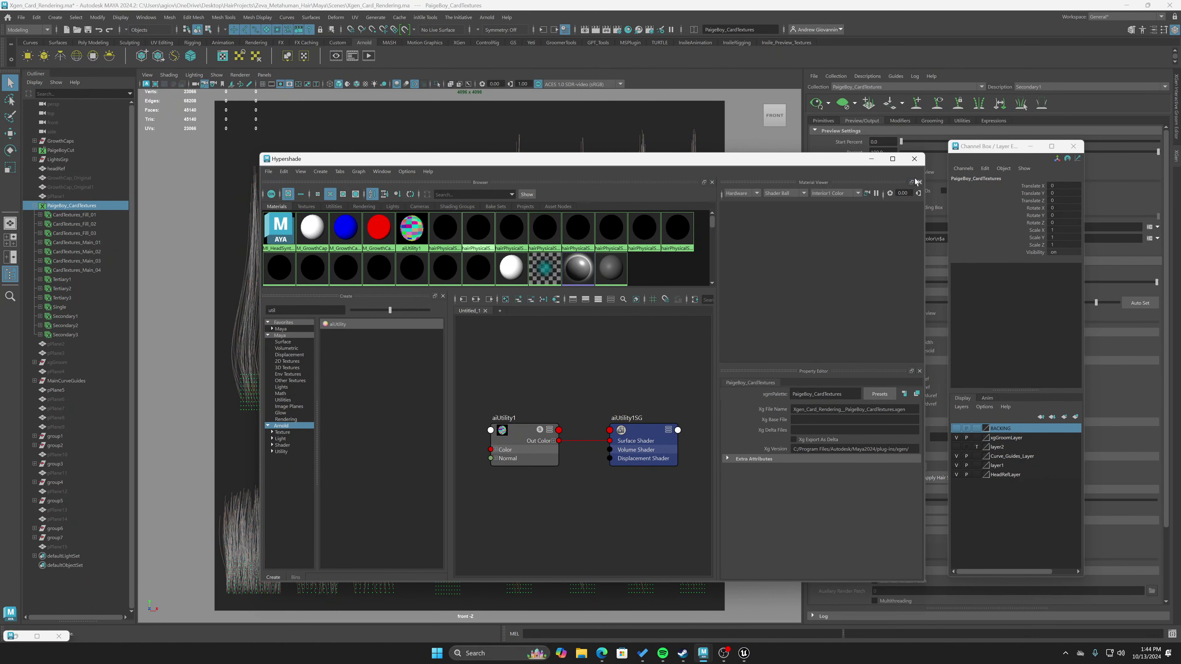
Restore the Hypershade and Arnold RenderView to view the flat ID-coloured render.
click(871, 160)
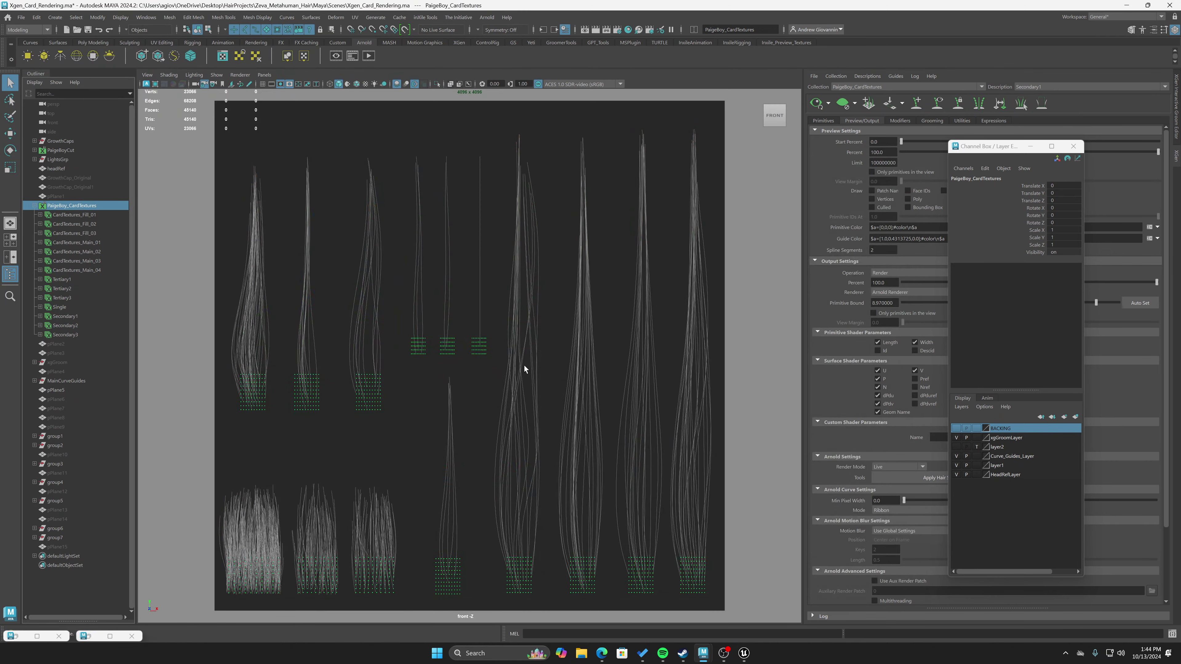
click(110, 636)
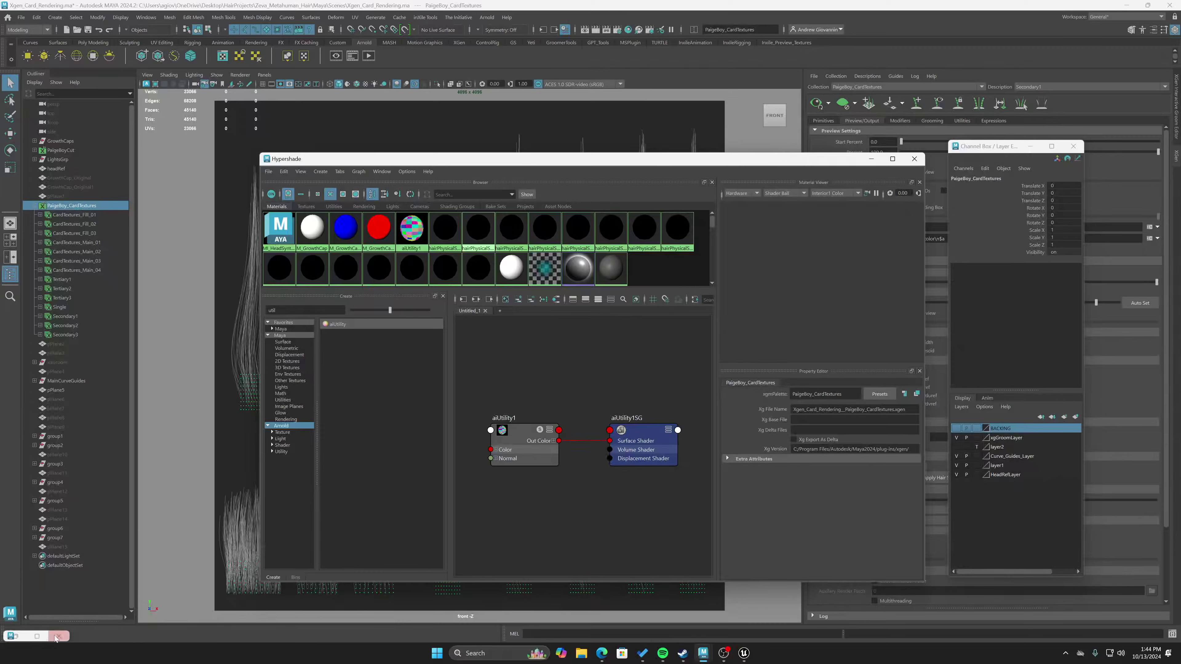
click(23, 637)
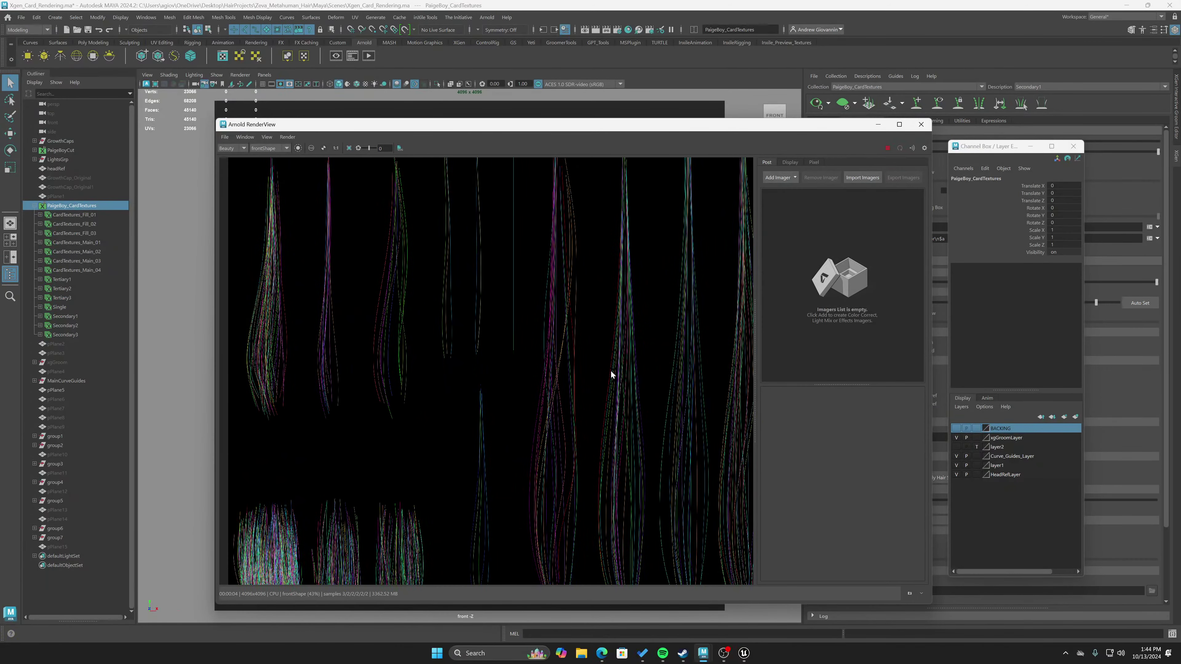
Enlarge the Arnold RenderView to fill the screen and inspect the ID render's lower edge.
scroll(611, 370, down, 3)
scroll(611, 370, up, 1)
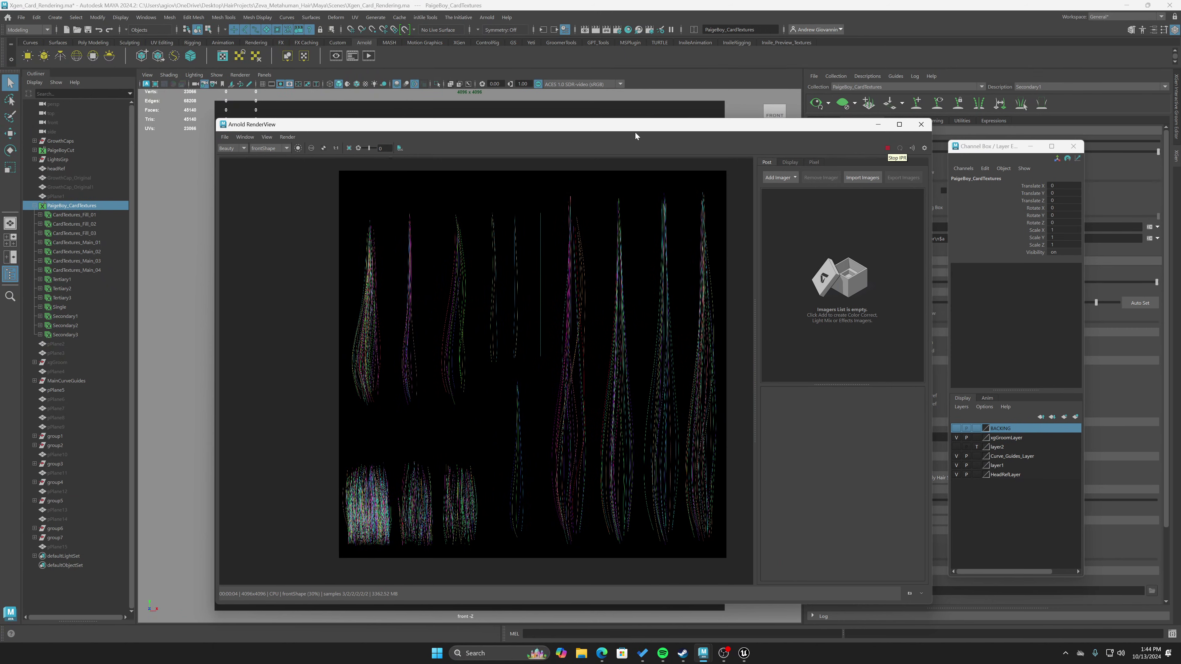
drag(636, 129, 579, 92)
drag(693, 88, 857, 2)
scroll(597, 381, up, 5)
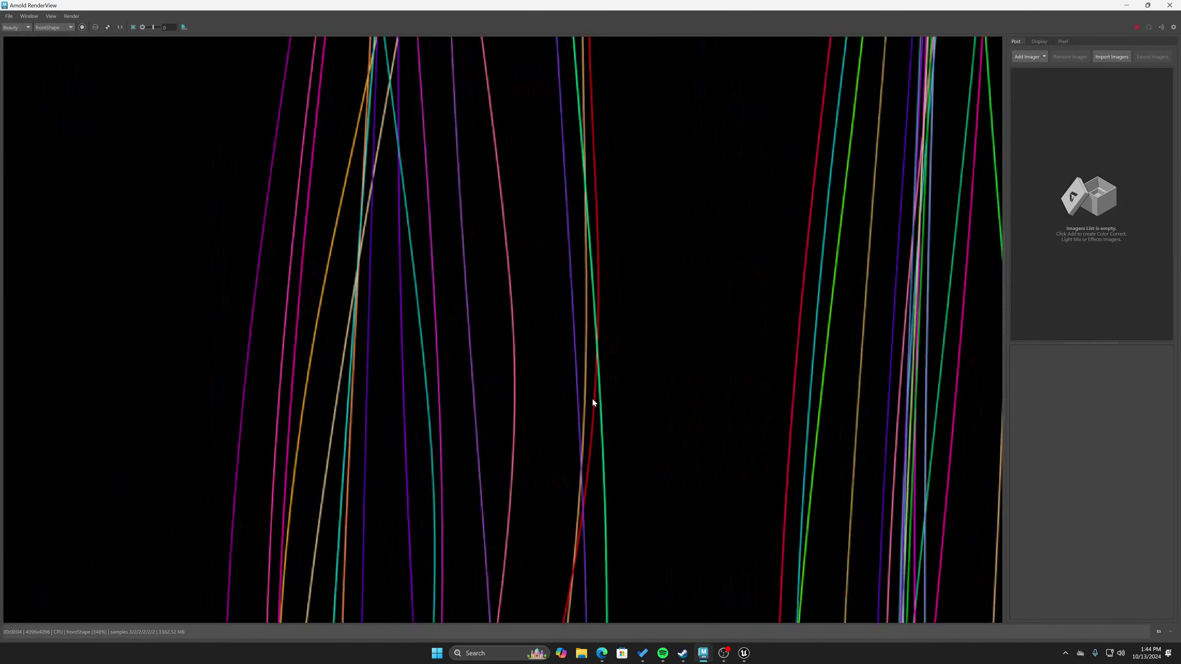
scroll(414, 376, down, 2)
scroll(414, 376, down, 5)
scroll(387, 414, up, 4)
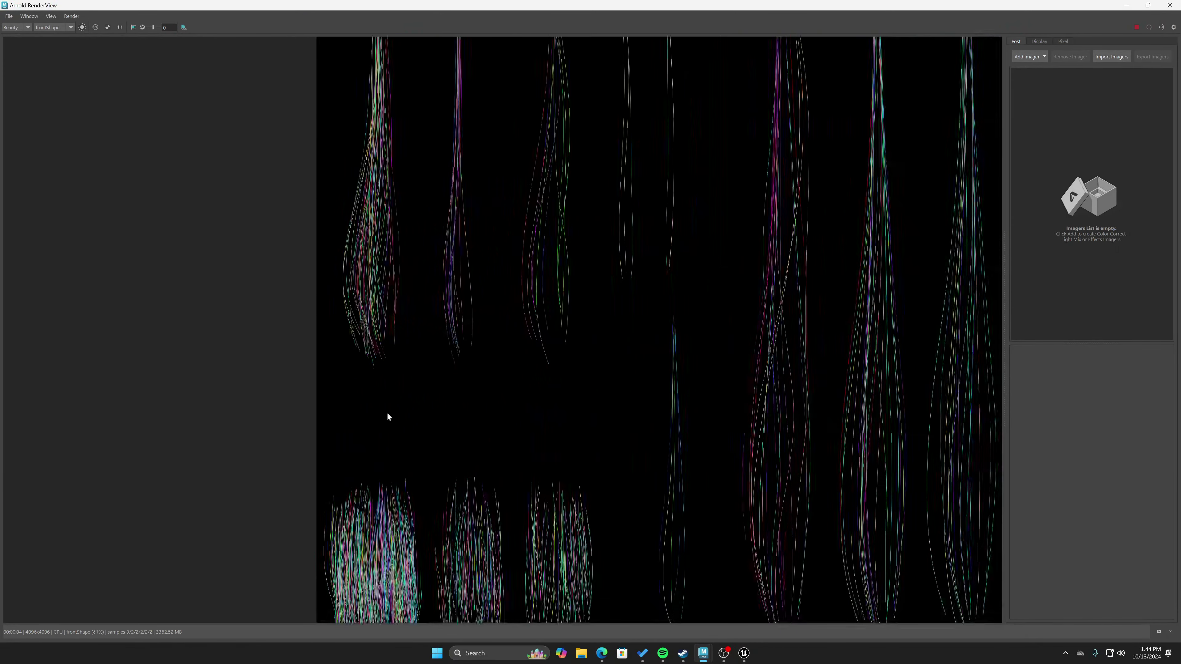
scroll(686, 502, down, 3)
scroll(688, 506, up, 1)
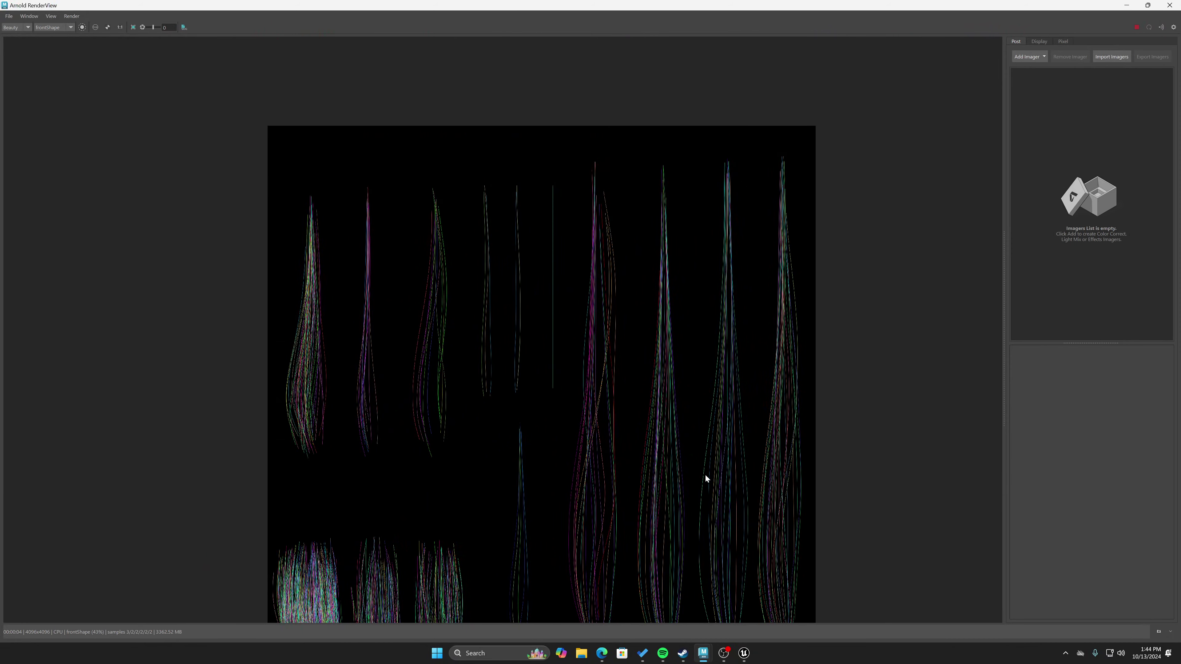
middle_drag(849, 363, 851, 290)
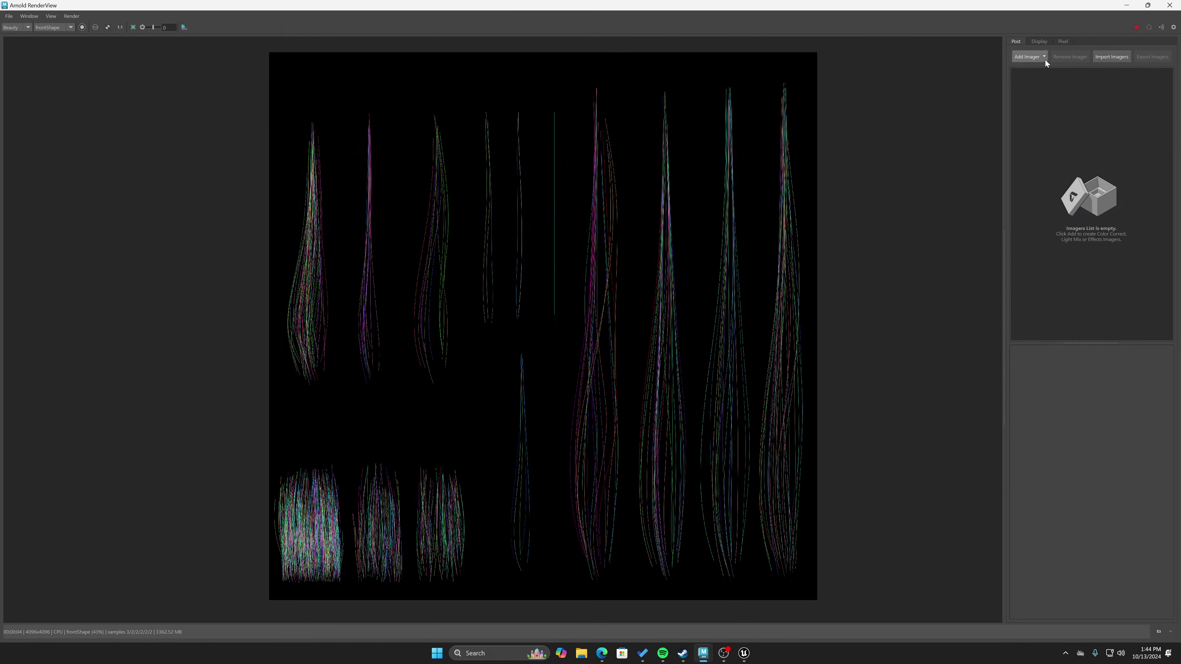
Switch the Display view transform from ACES 1.0 SDR-video to Raw (sRGB).
click(1040, 42)
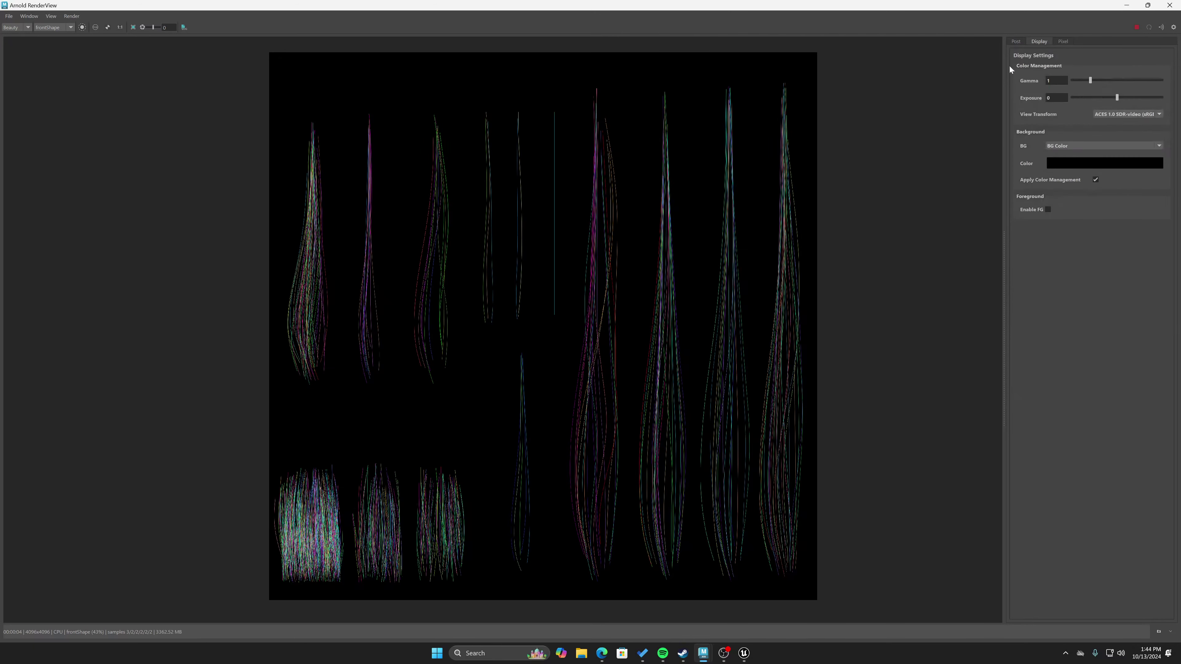
click(1102, 116)
click(1105, 147)
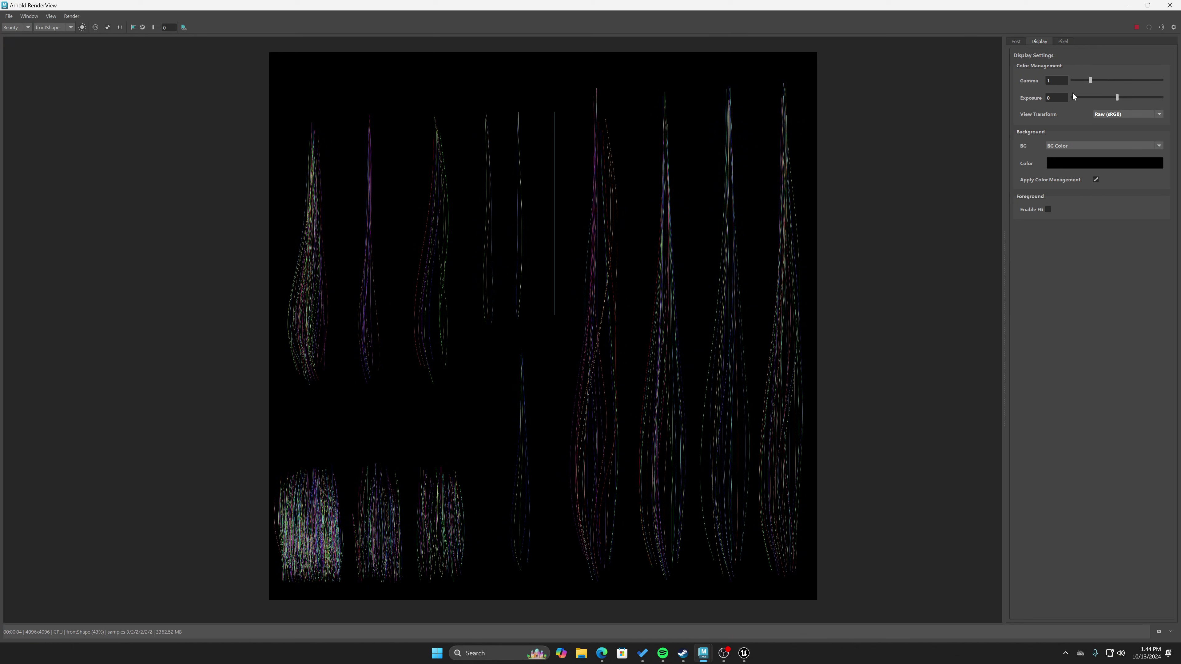
Review Save Image Options, keep the display settings' view transform, then start Save Image.
click(9, 16)
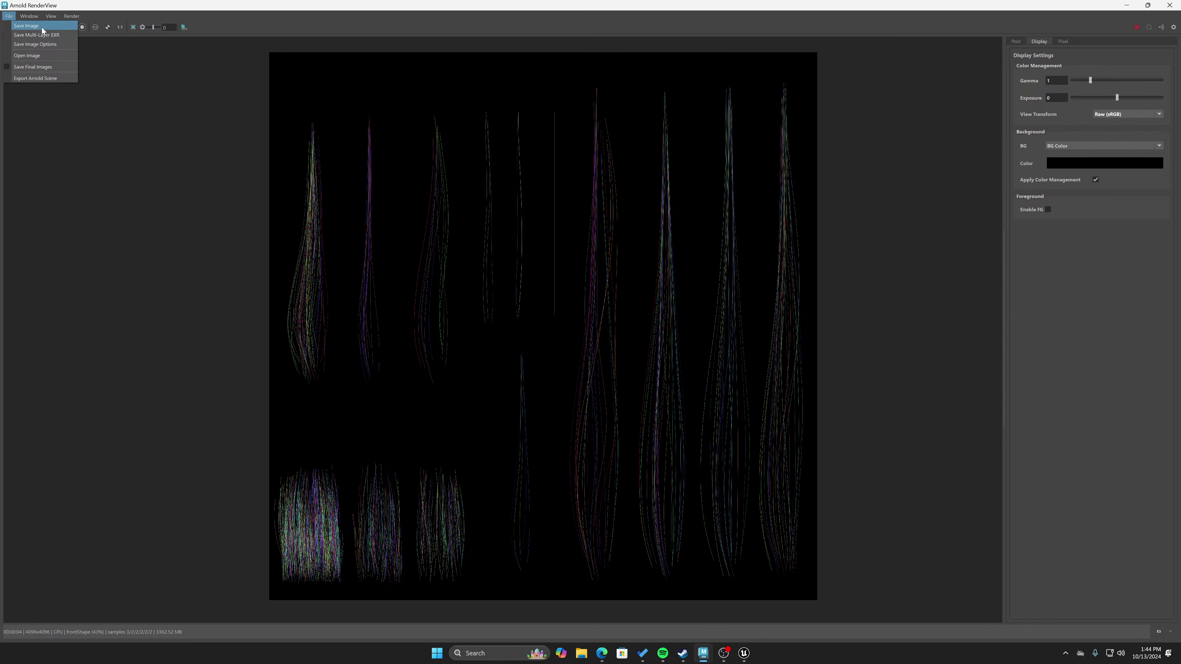
click(35, 43)
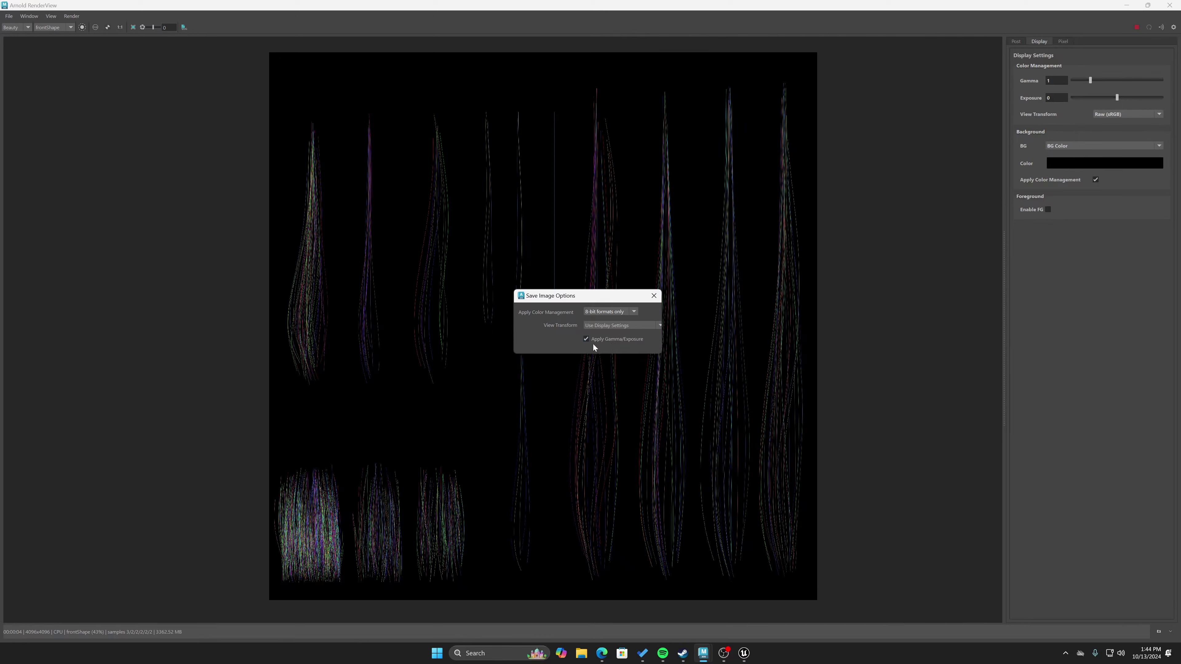
click(634, 312)
click(635, 313)
click(637, 325)
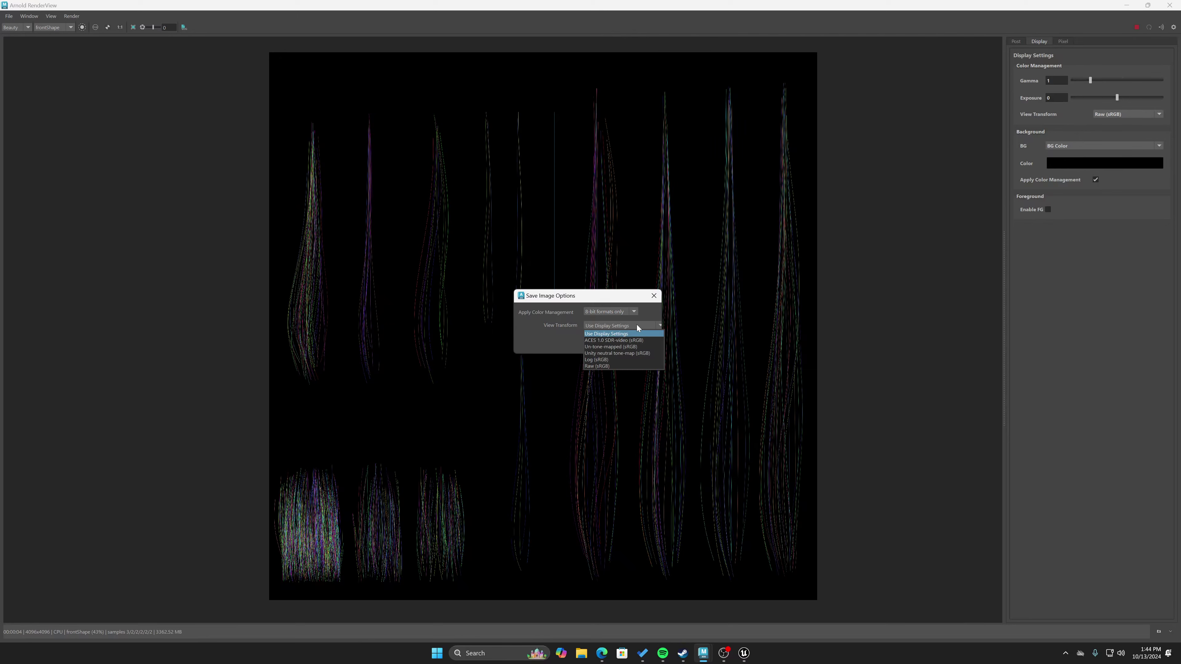
click(620, 328)
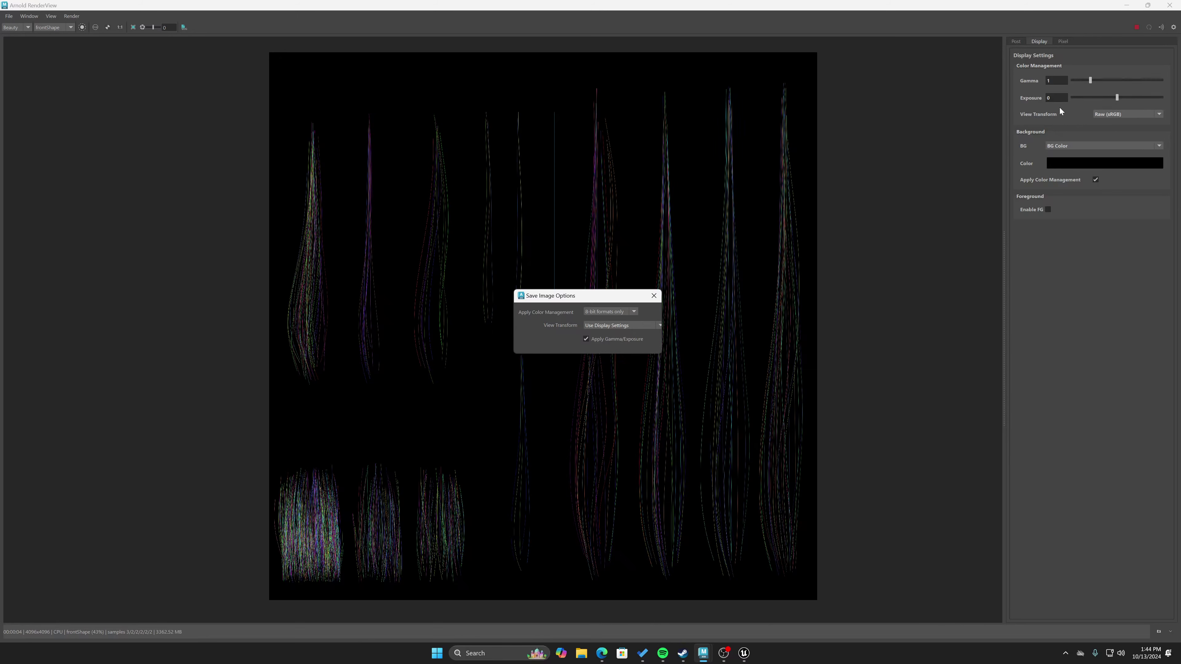
click(654, 296)
click(8, 16)
click(21, 26)
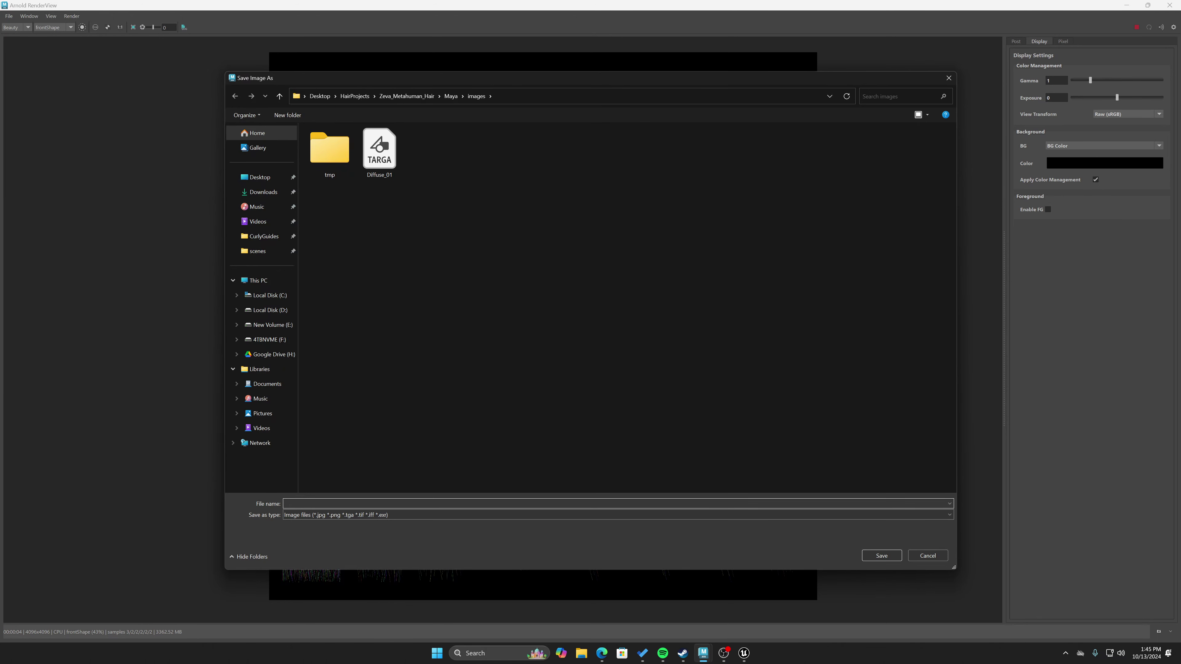
Save the hair-card render as 'ID' in the images folder.
text(ID.tga)
click(875, 558)
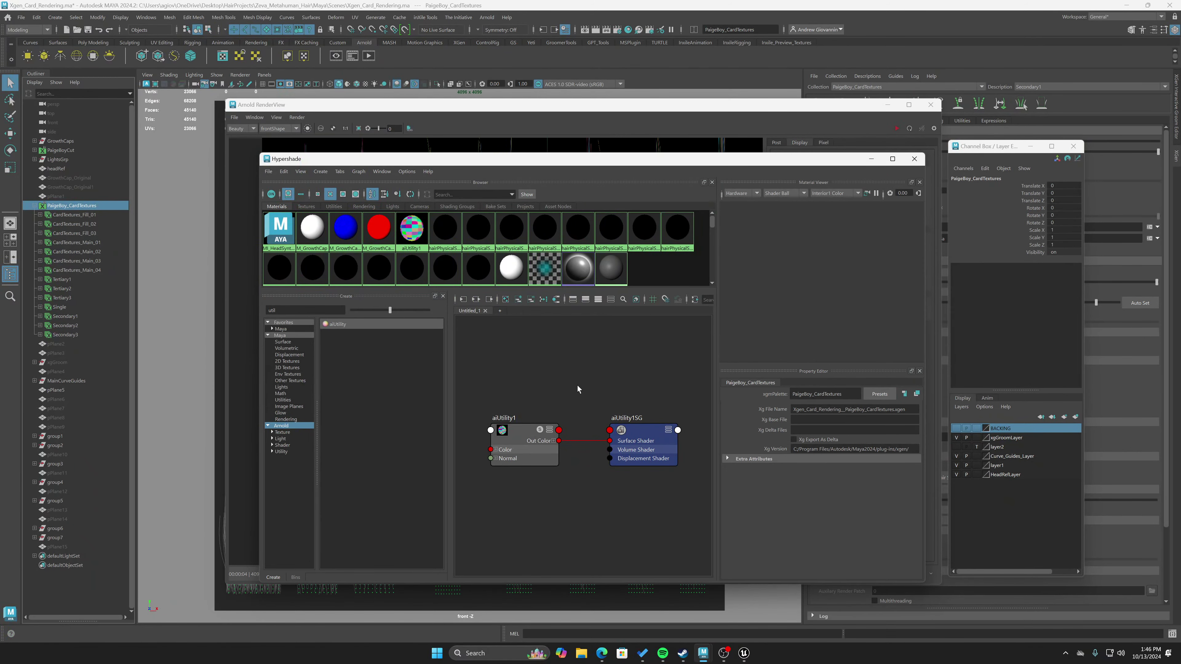
Rename the aiUtility1 shader to ID_Material.
click(412, 232)
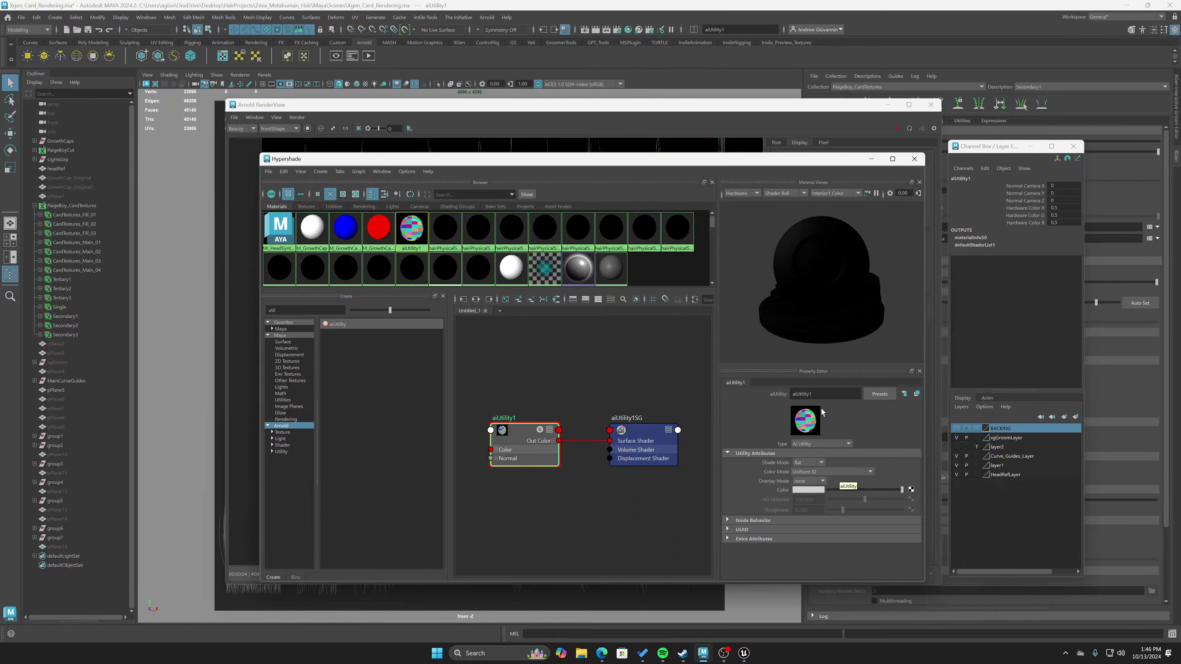
double_click(844, 395)
text(ID_MAterial)
key(Return)
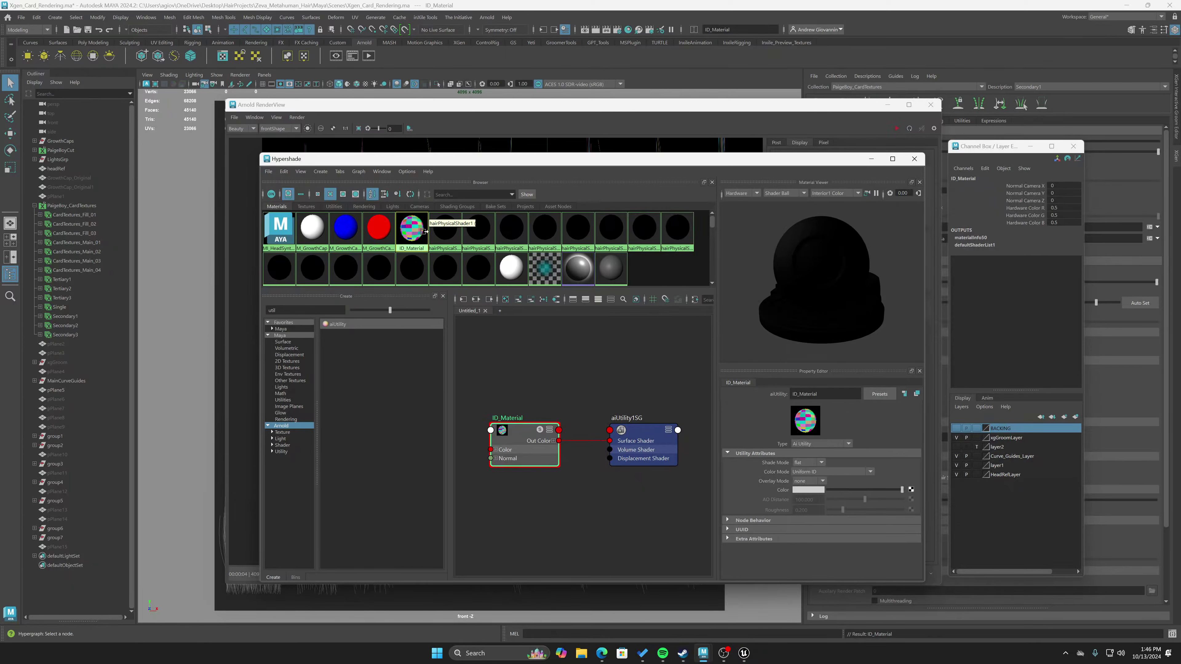
Duplicate the ID_Material shader with Ctrl+D, creating ID_Material1.
click(411, 232)
right_click(411, 232)
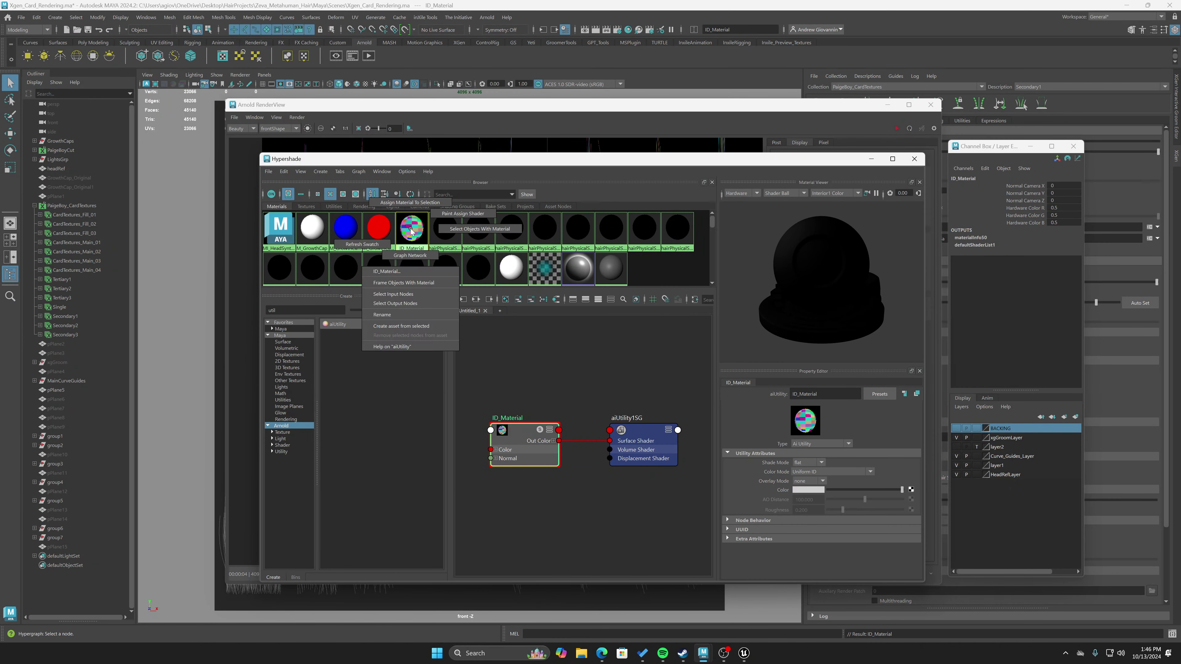
key(Escape)
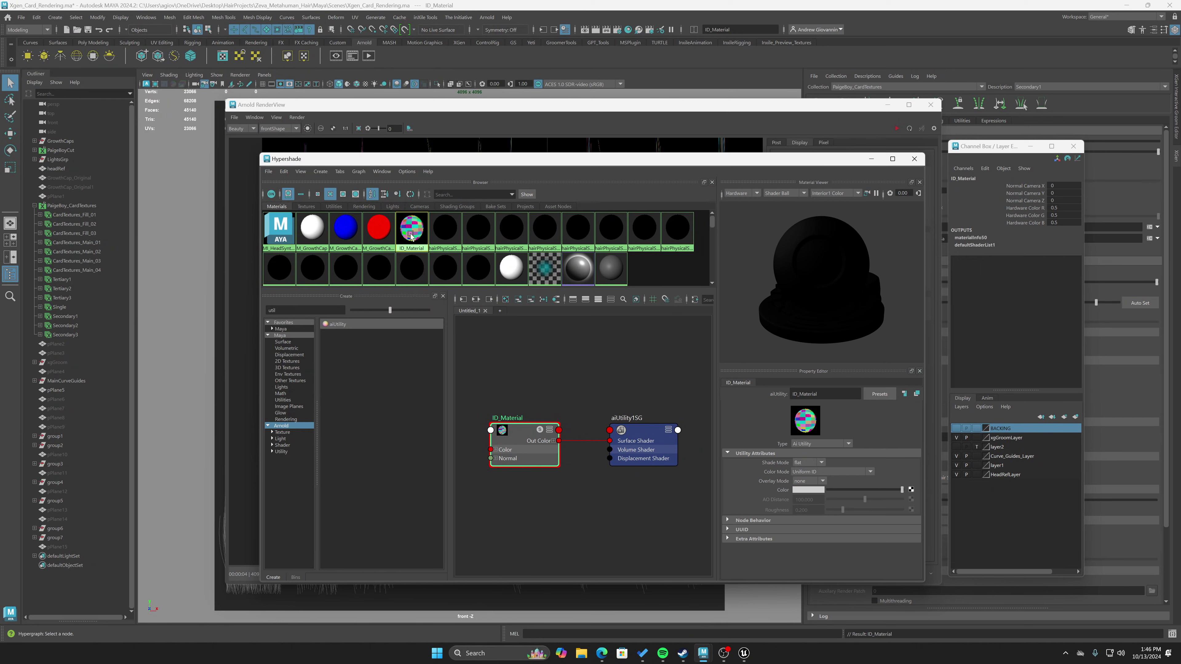
key(ctrl+d)
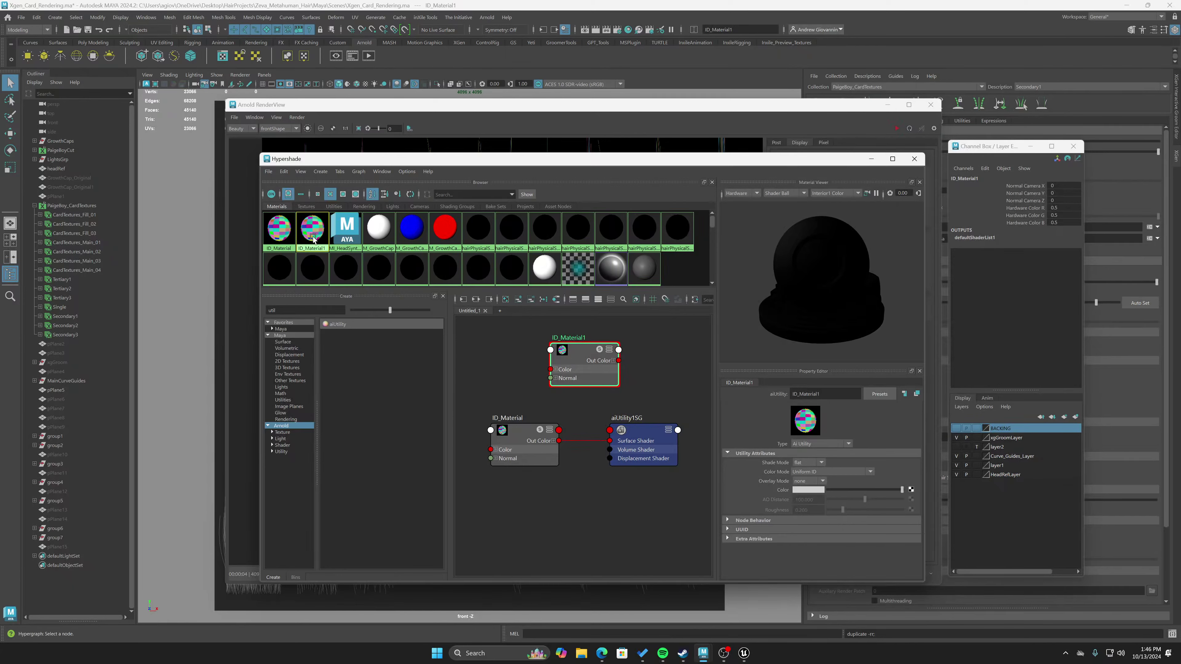
Rename the duplicate to Root_Material and set its Color Mode to V Surface Derivative.
double_click(807, 394)
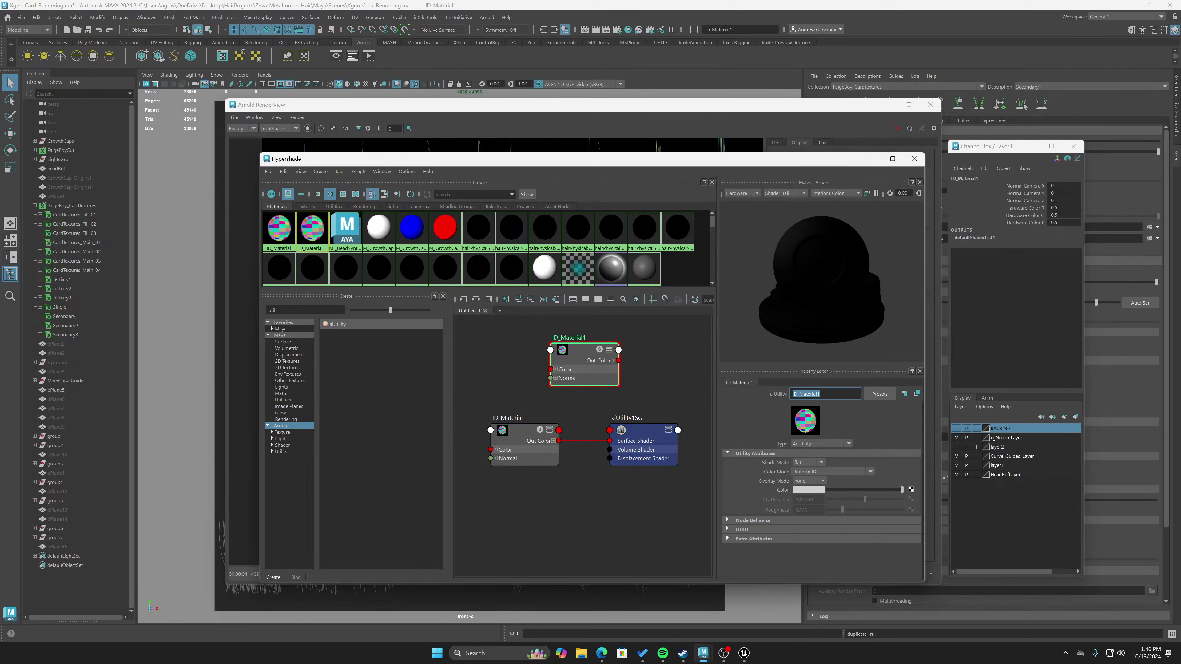
text(Root)
key(Return)
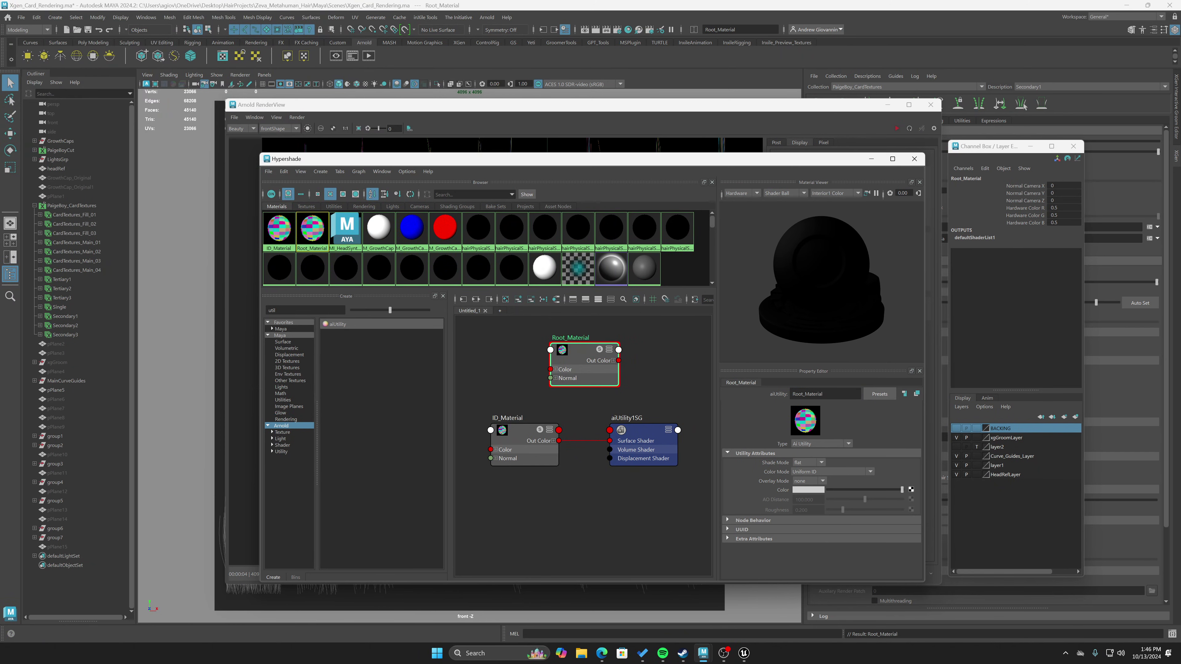
click(821, 472)
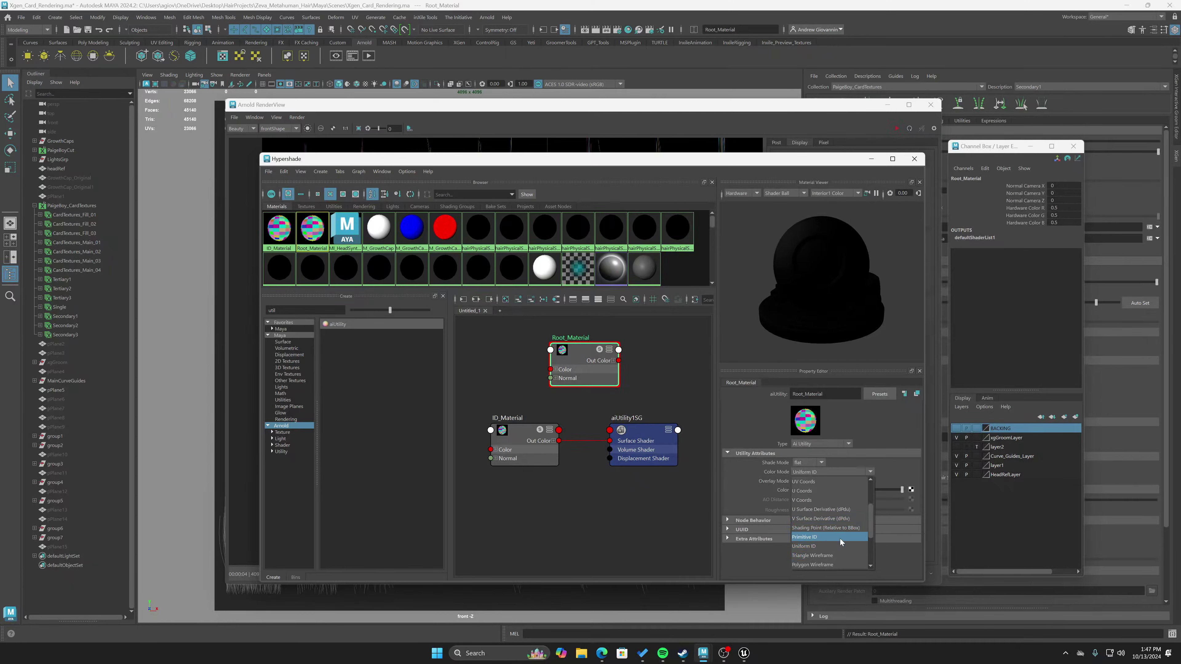
click(835, 520)
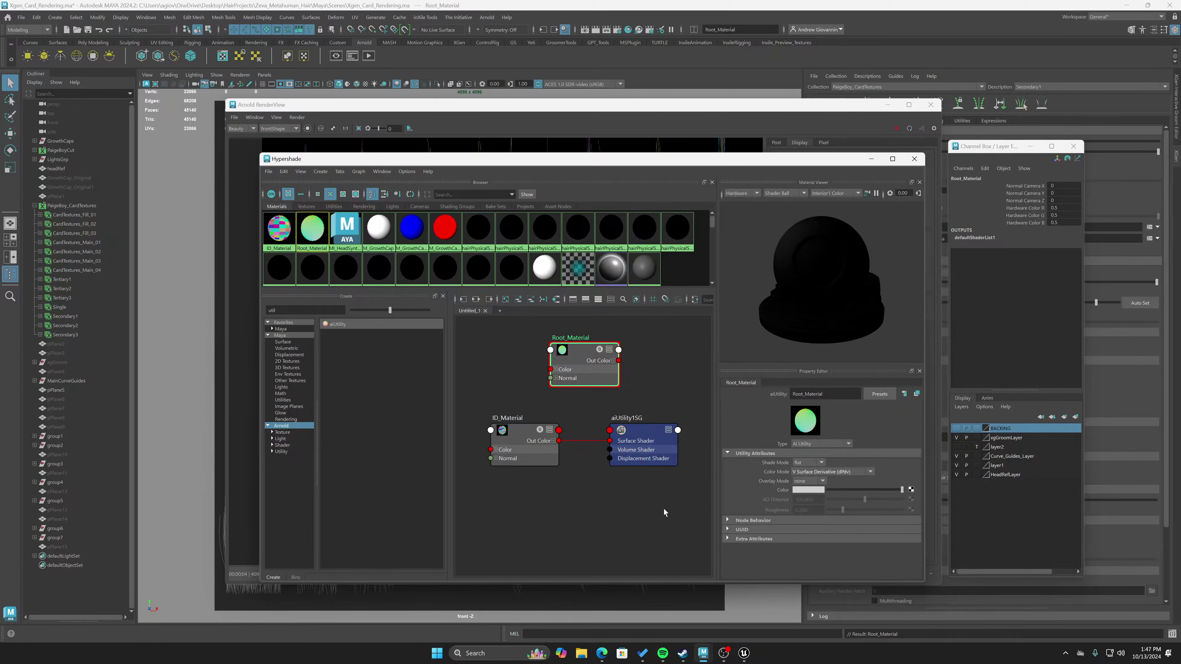
Change the shader Type to Ai Flat, turning it into aiFlat1.
click(823, 445)
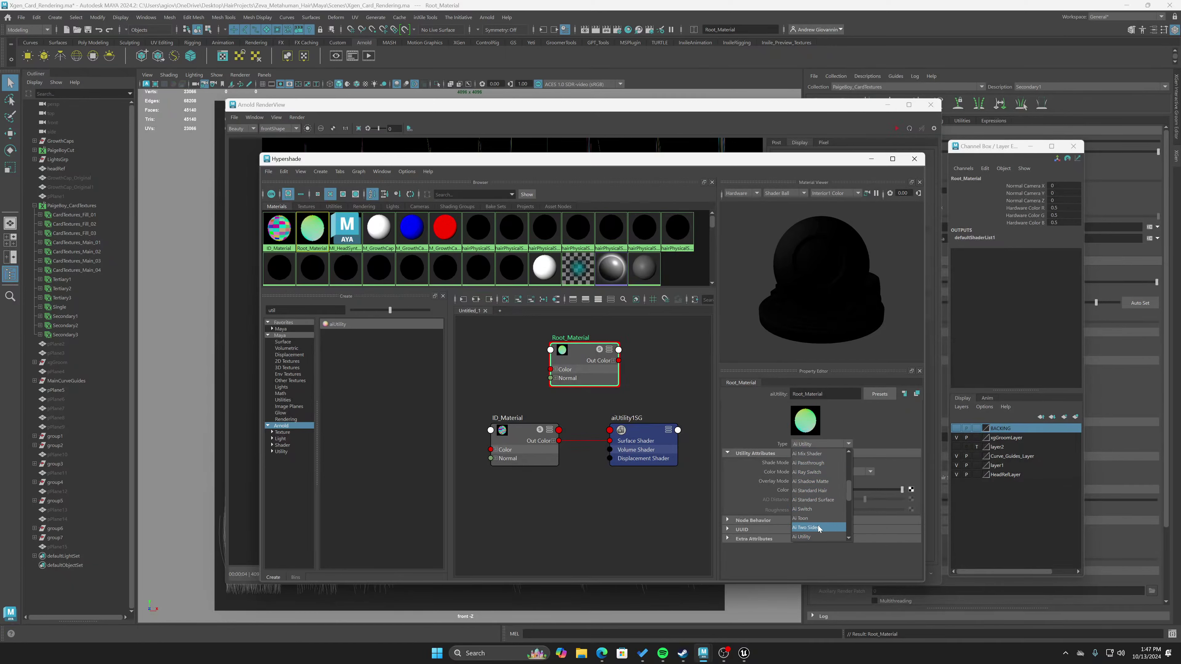
scroll(818, 528, down, 3)
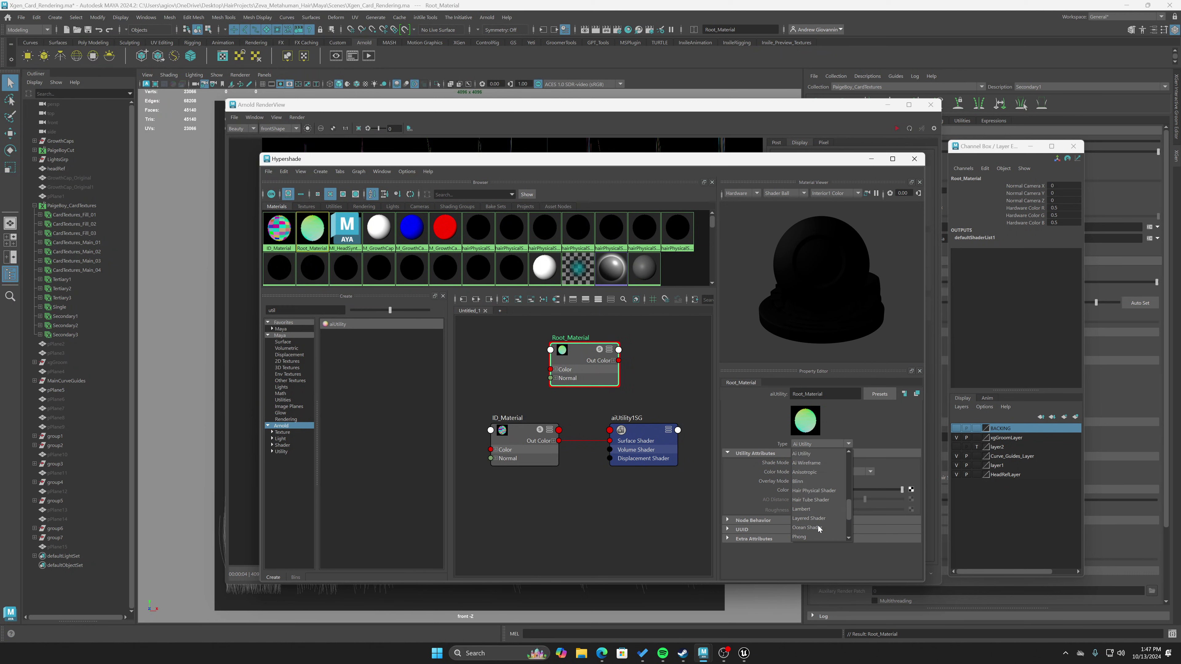
scroll(823, 500, up, 3)
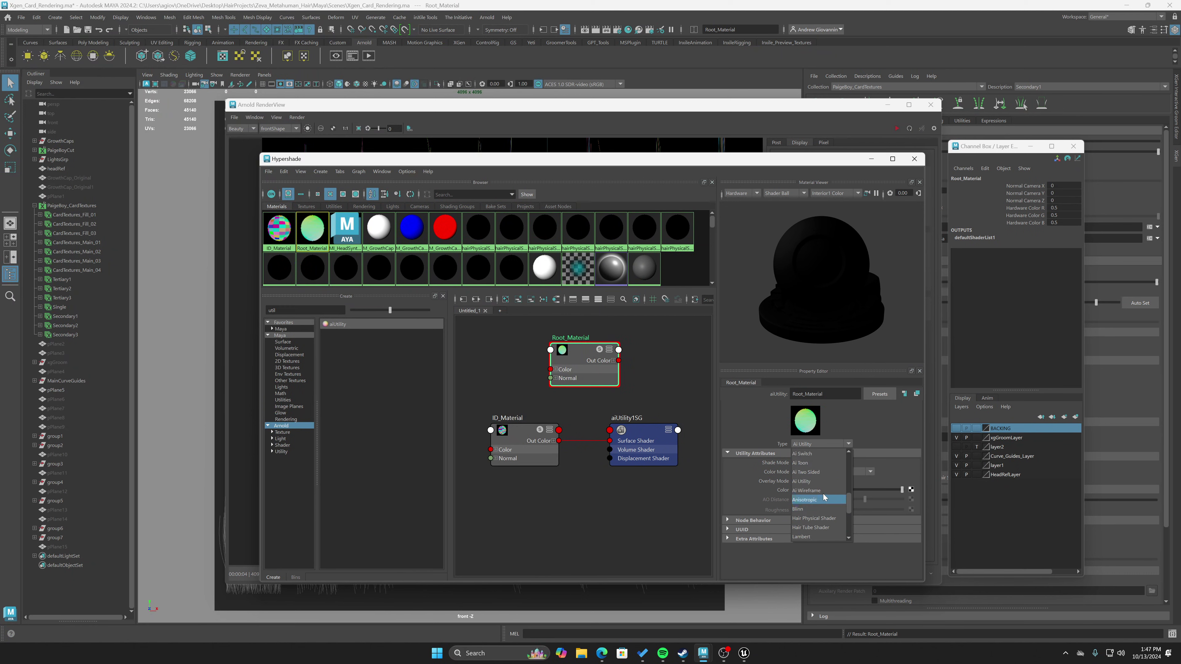
scroll(822, 503, up, 6)
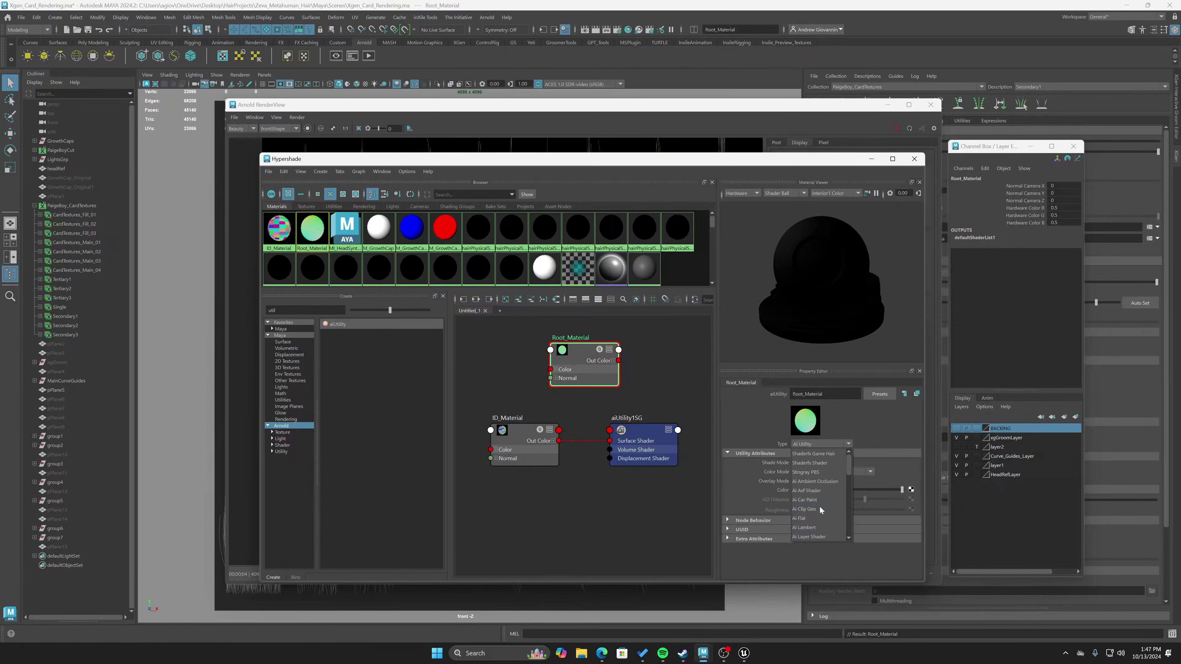
scroll(822, 498, down, 1)
click(822, 493)
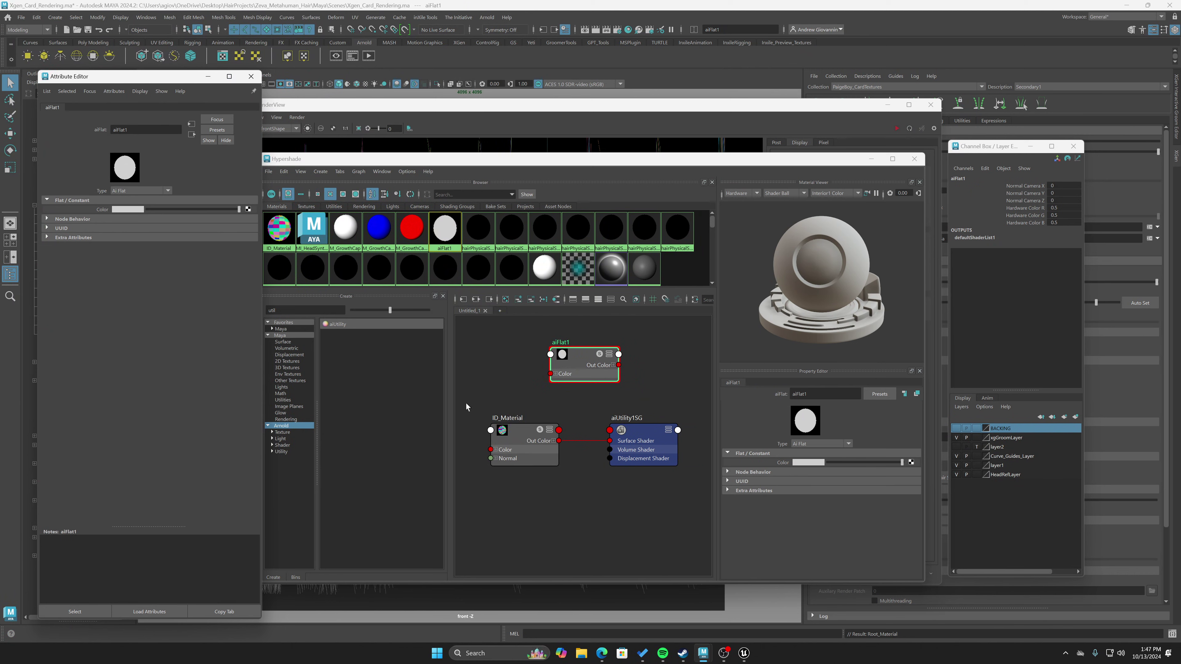
Close the extra Attribute Editor and start a 'ramp' node search in the graph.
click(251, 77)
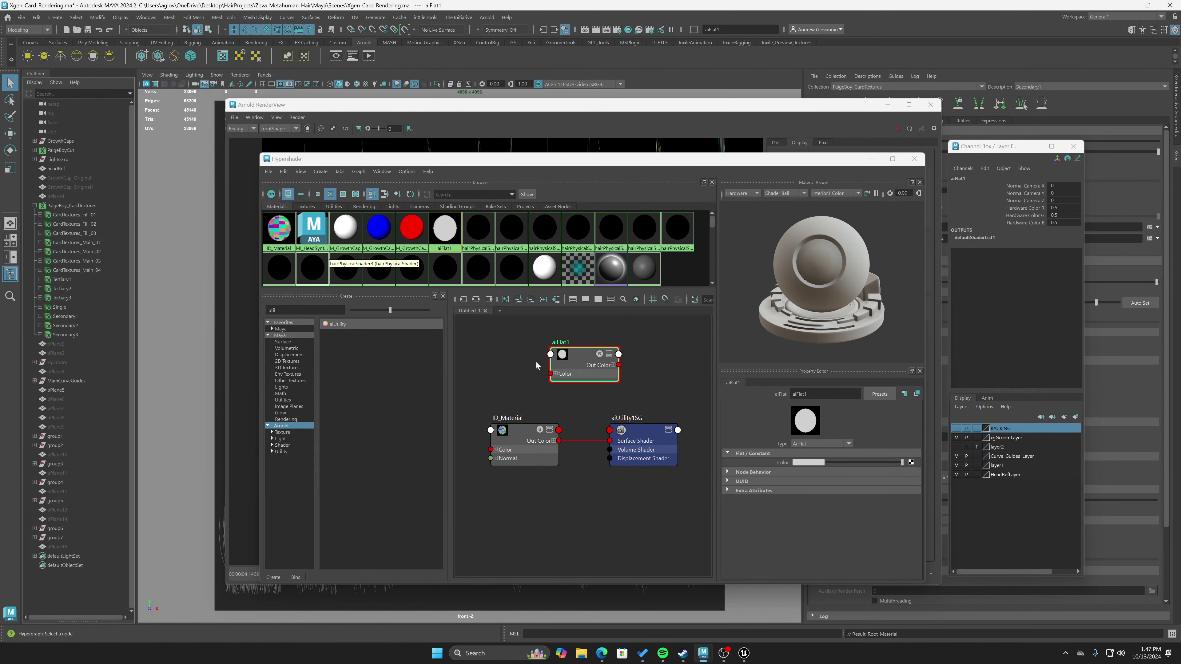
scroll(563, 360, down, 2)
click(571, 377)
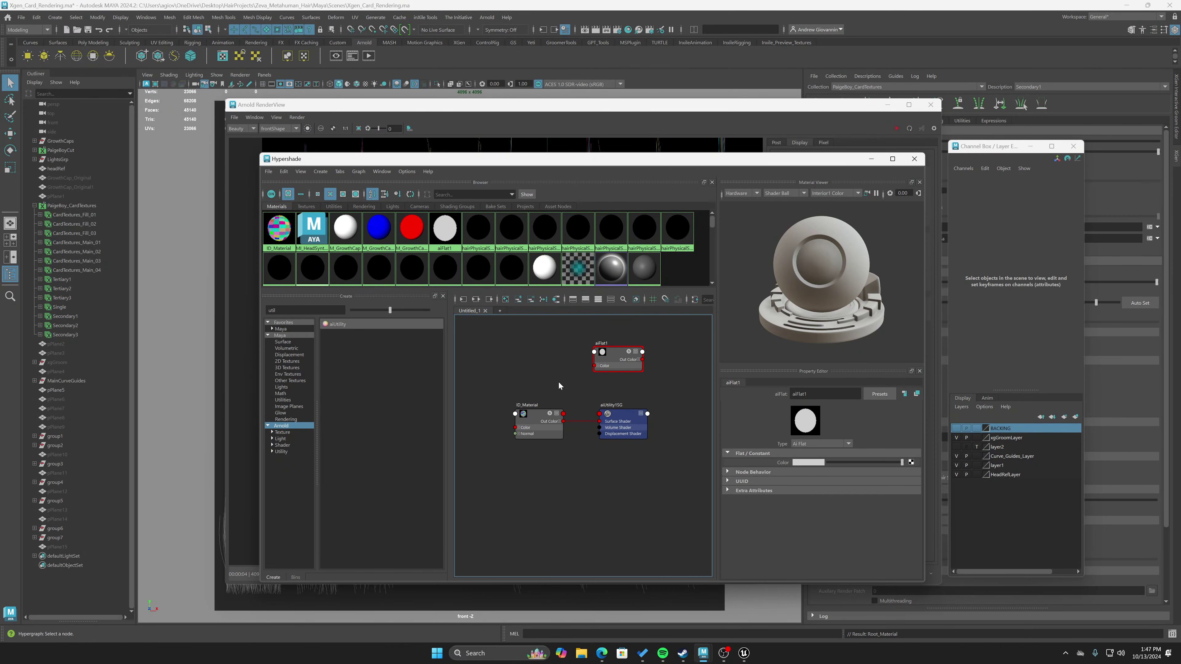
right_click(559, 379)
key(Tab)
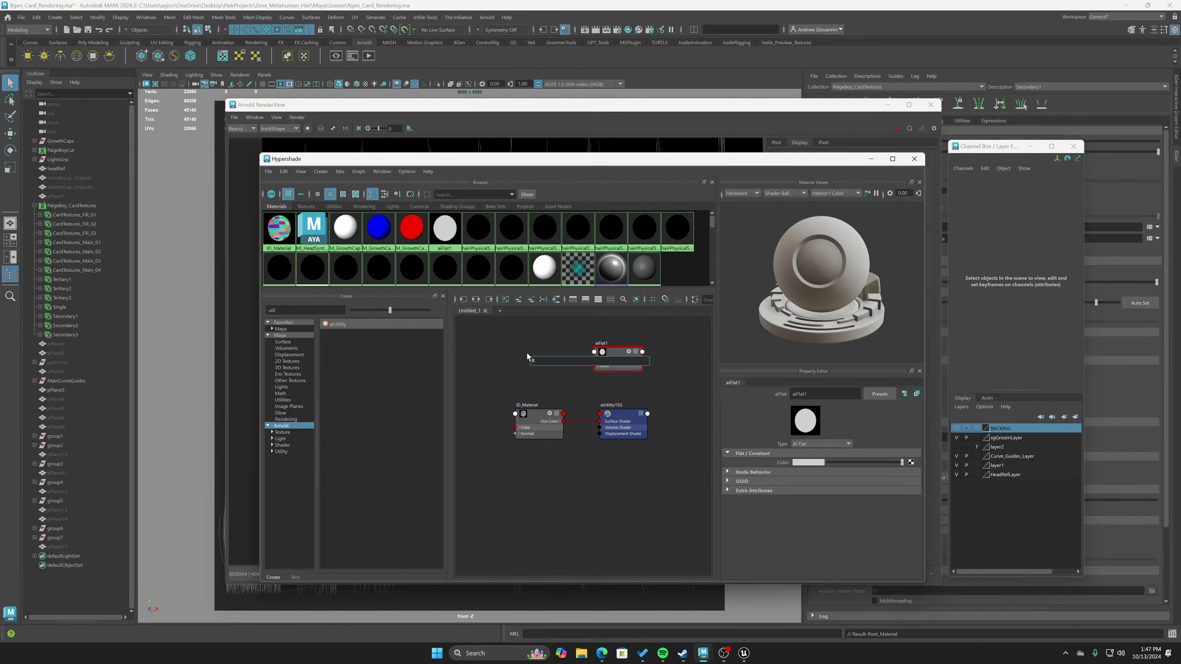
text(ramp)
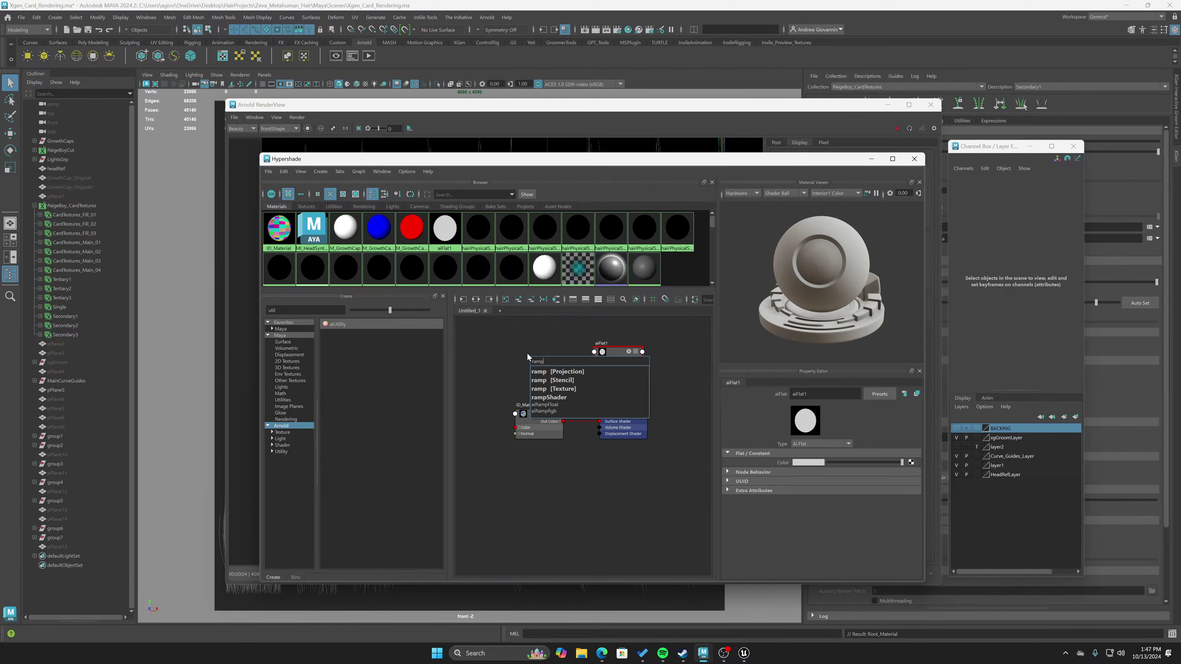
Create a ramp texture and arrange ramp1, place2dTexture13 and aiFlat1 in the graph.
click(560, 389)
drag(544, 371, 508, 372)
drag(620, 356, 555, 339)
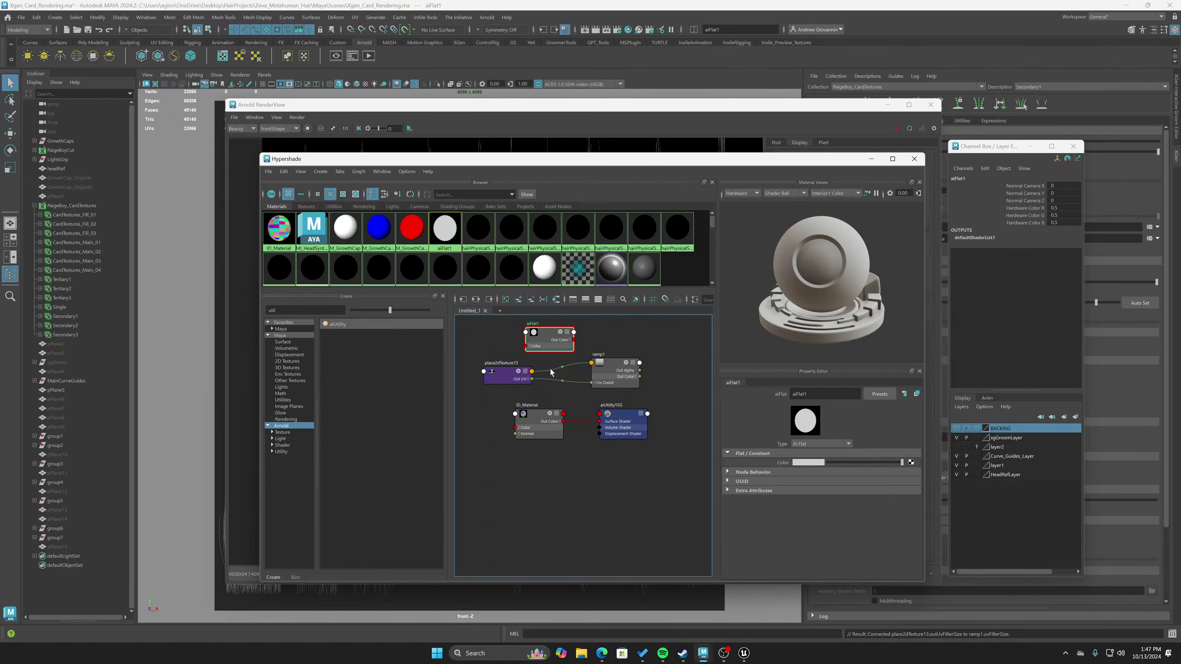
drag(611, 365, 550, 381)
click(539, 333)
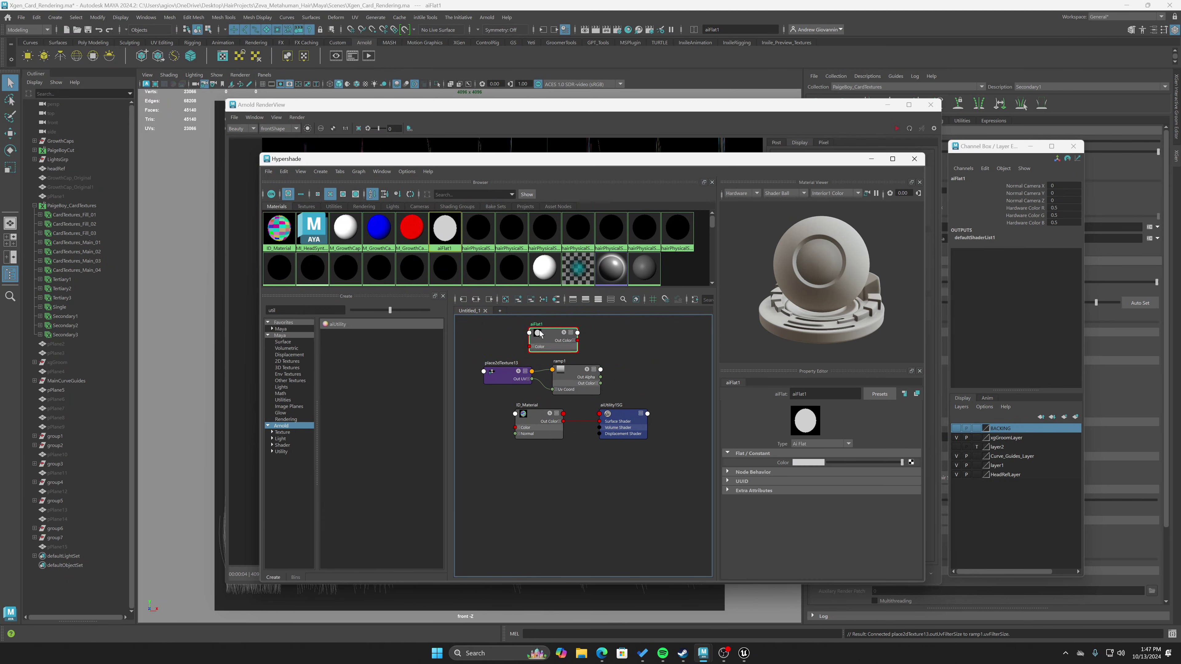
drag(540, 333, 620, 342)
Connect ramp1's Out Color to aiFlat1's Color and review ramp1's settings.
drag(601, 383, 656, 347)
drag(579, 374, 589, 361)
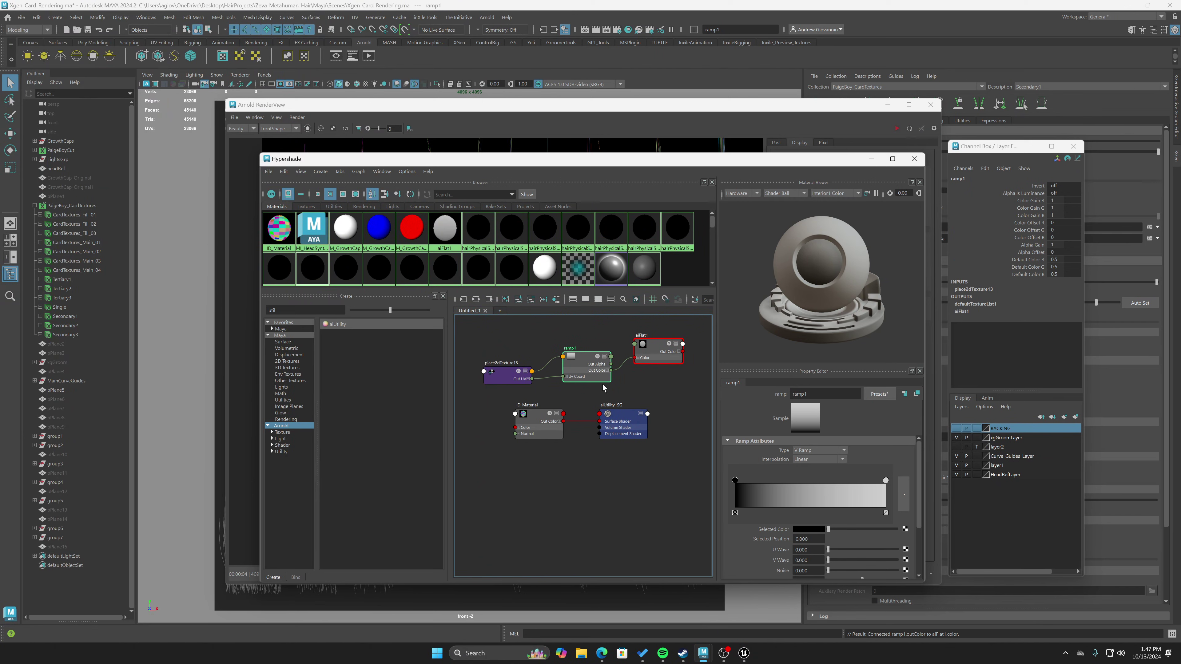
drag(498, 376, 489, 367)
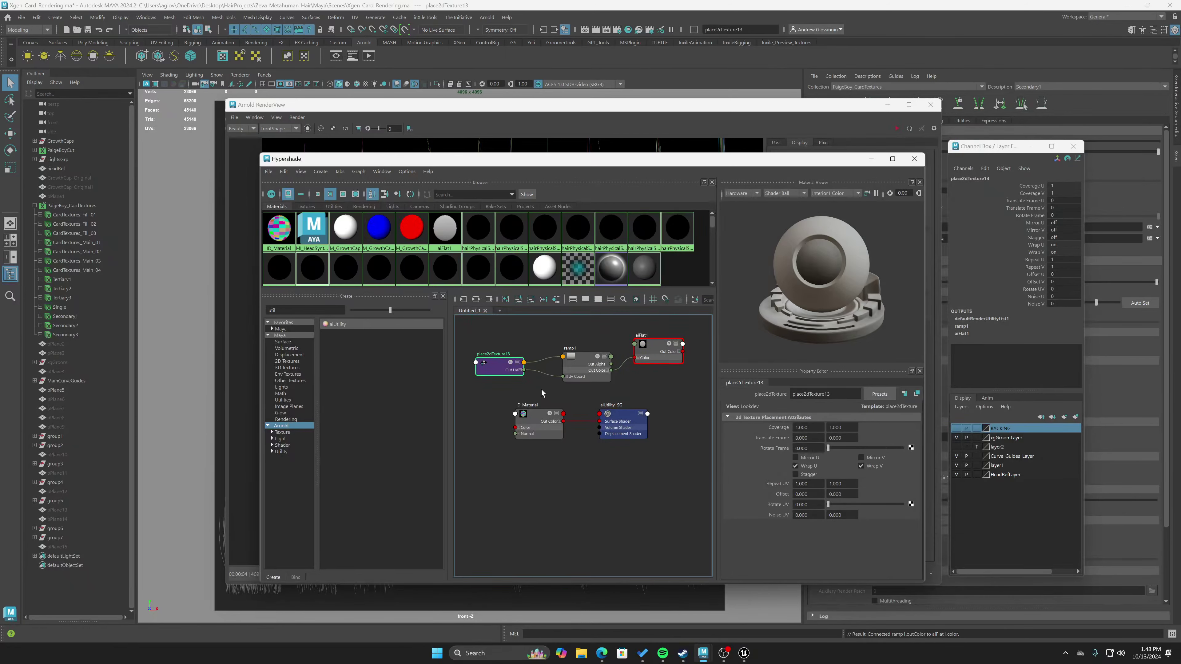
click(588, 363)
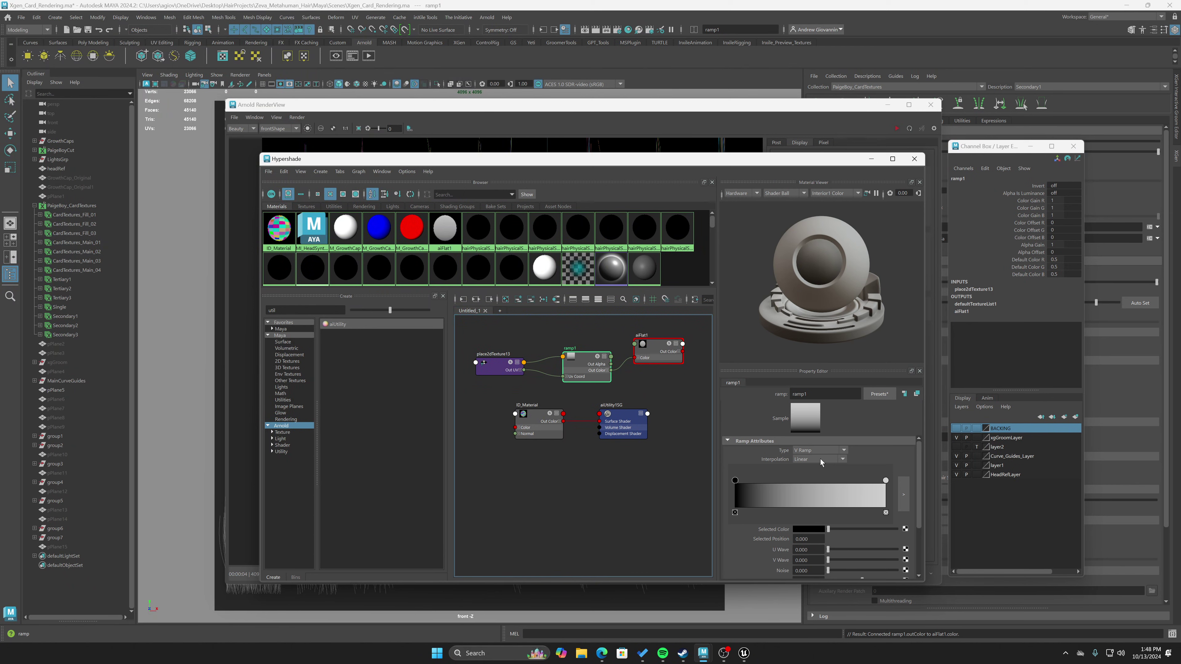
mouse_move(918, 487)
mouse_down()
mouse_move(918, 516)
mouse_move(919, 470)
mouse_up()
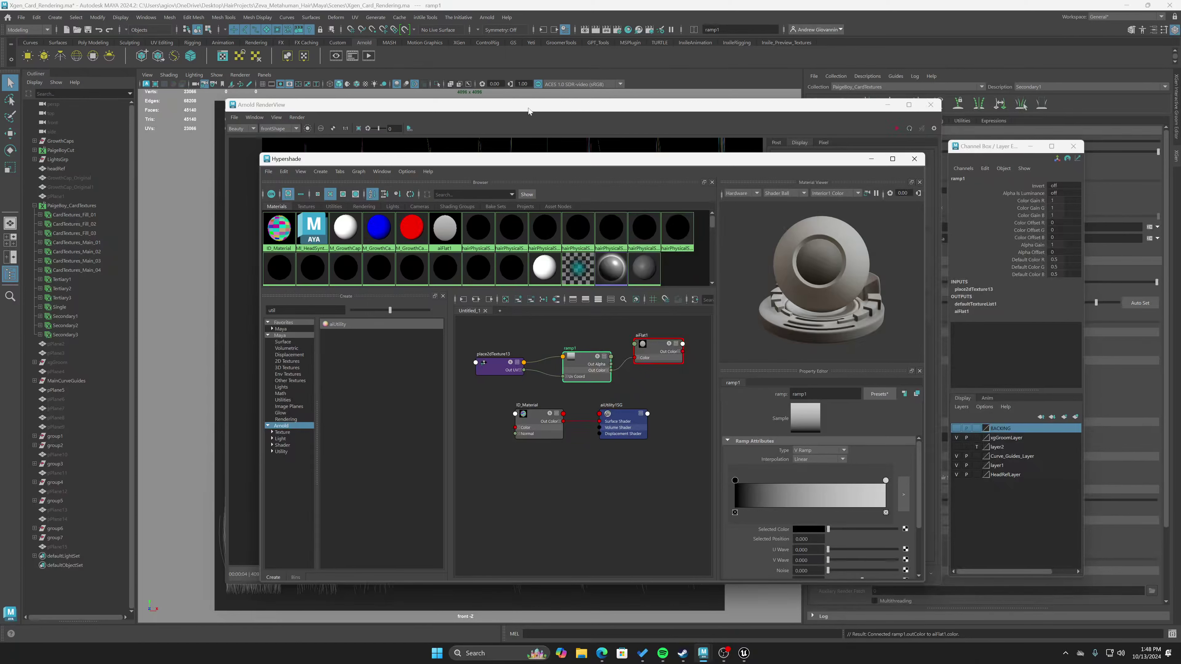
Tidy the aiFlat1, ramp1 and place2dTexture13 nodes in the shader graph.
click(577, 500)
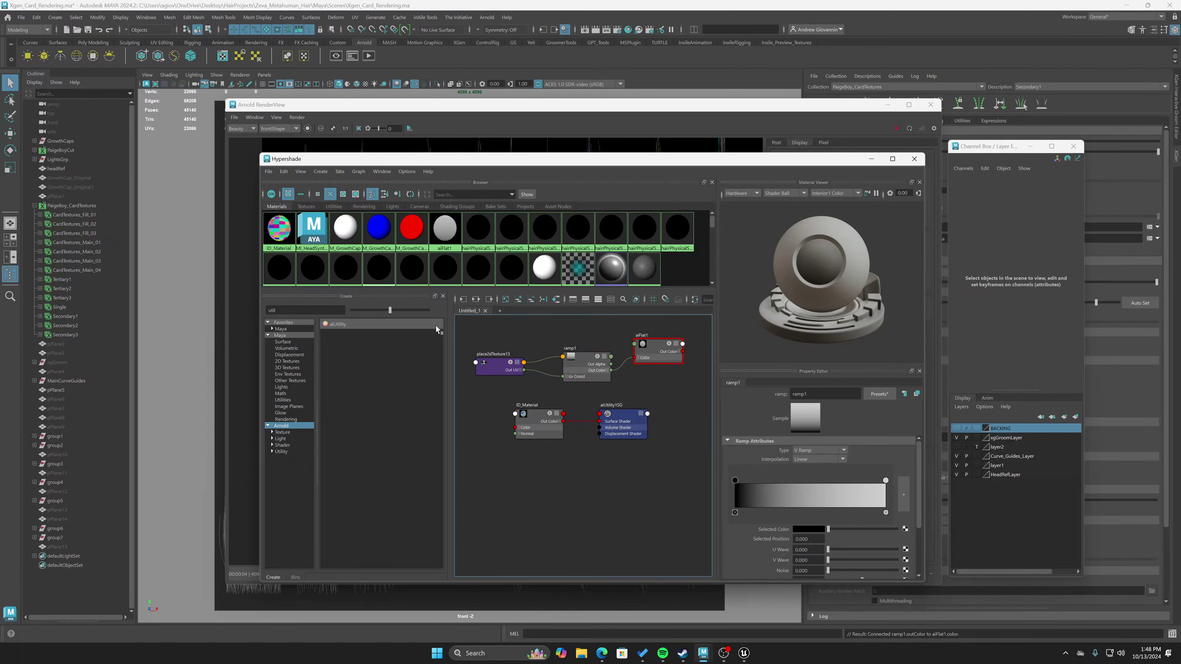
drag(659, 348, 663, 356)
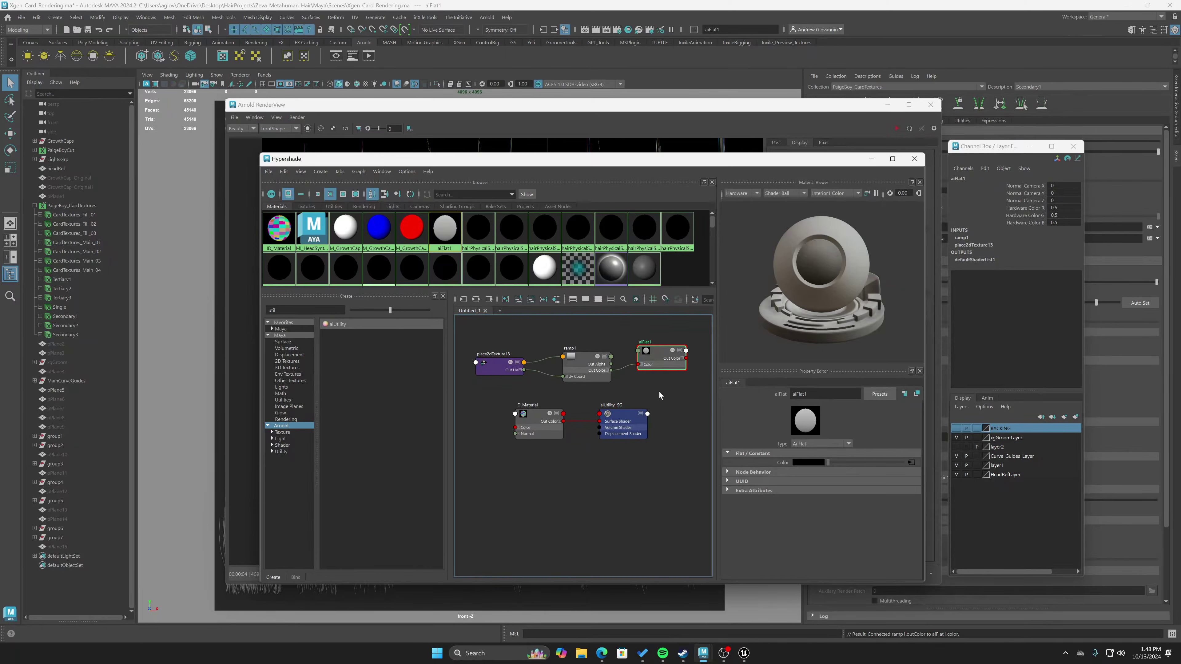
drag(587, 360, 588, 352)
drag(510, 362, 502, 354)
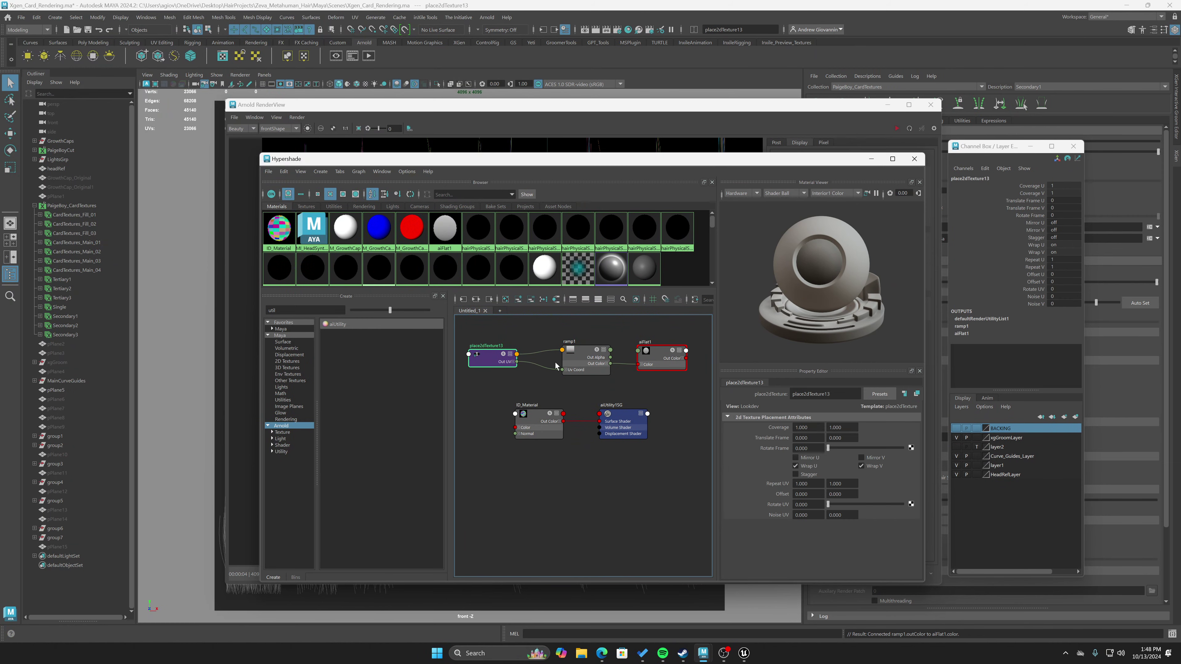
scroll(360, 254, down, 1)
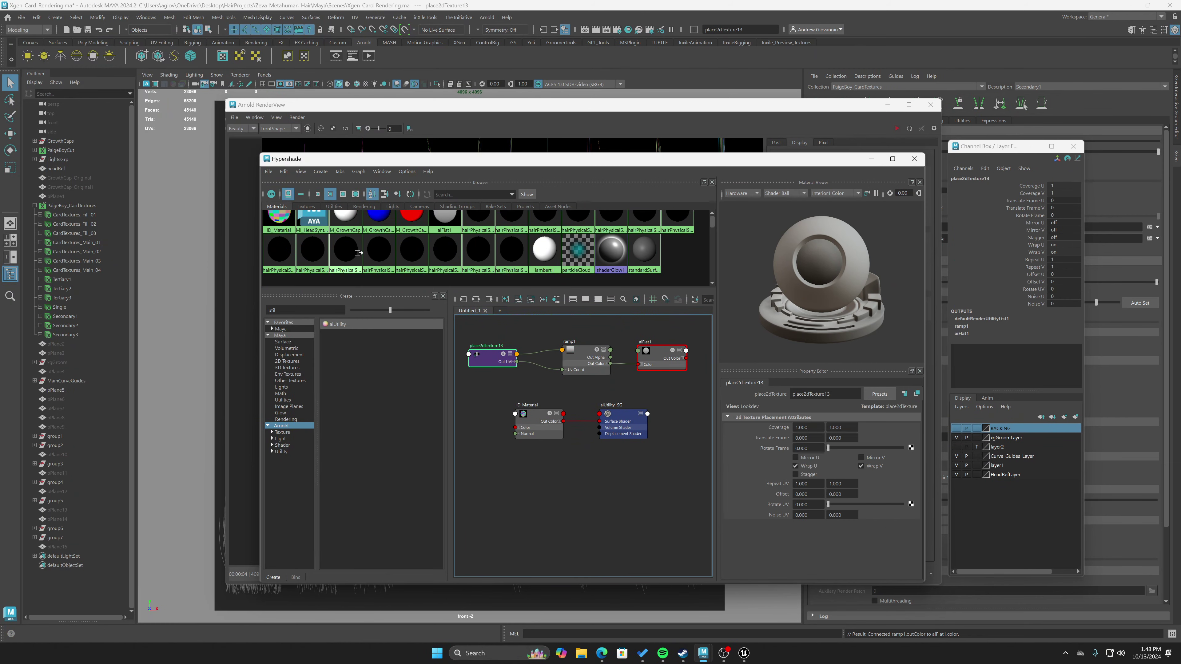
scroll(361, 254, up, 1)
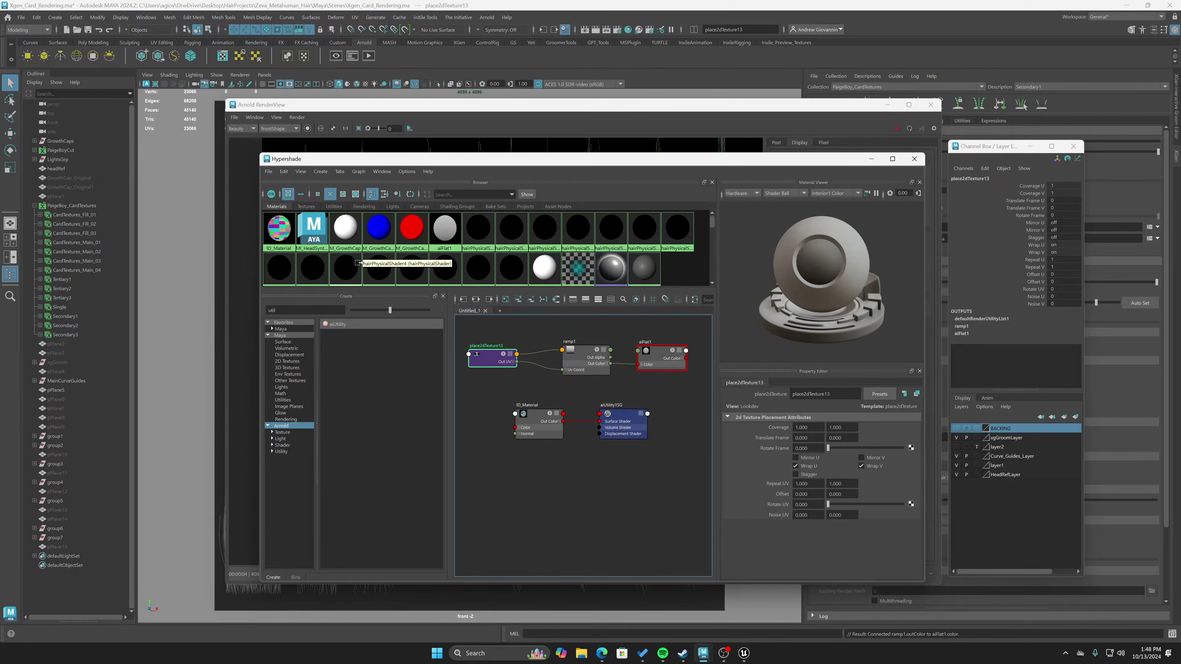
scroll(397, 276, down, 1)
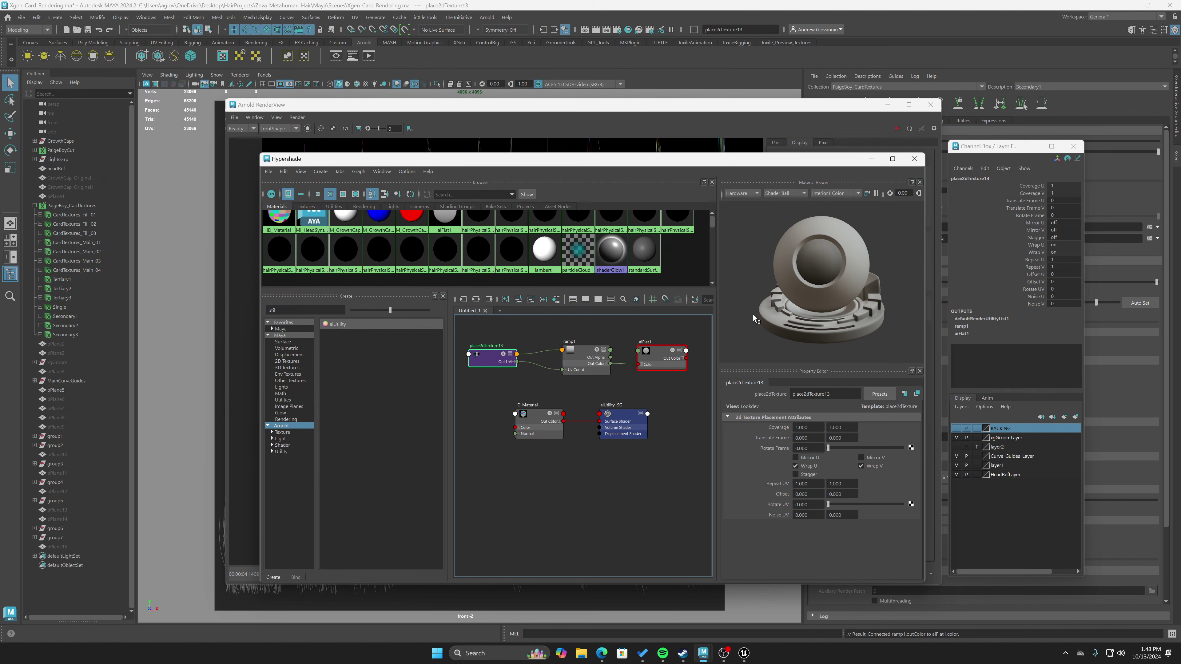
drag(660, 361, 666, 359)
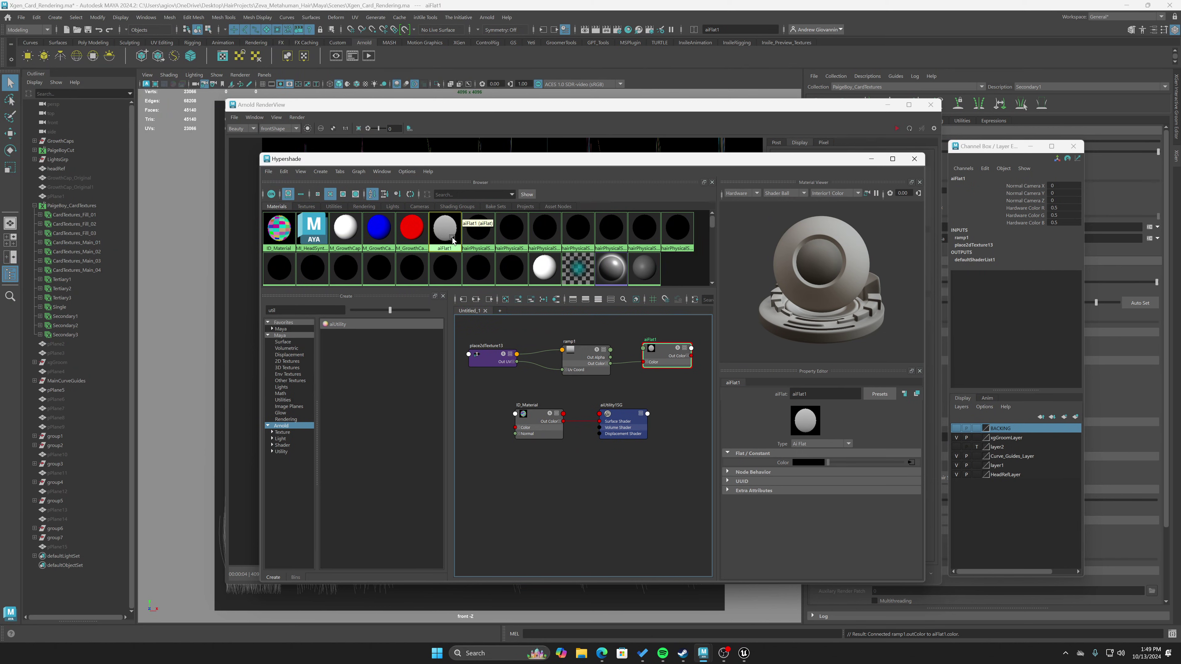
Assign the aiFlat1 material to all card objects from CardTextures_Fill_01 to Secondary3.
click(75, 206)
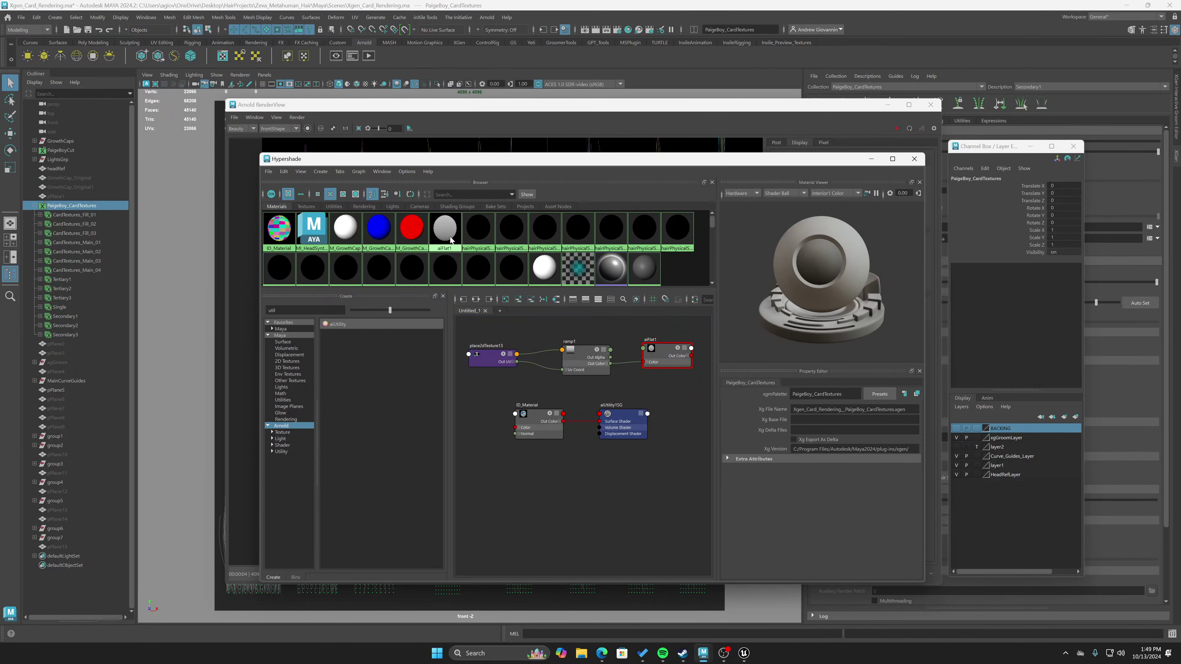
right_drag(445, 226, 446, 220)
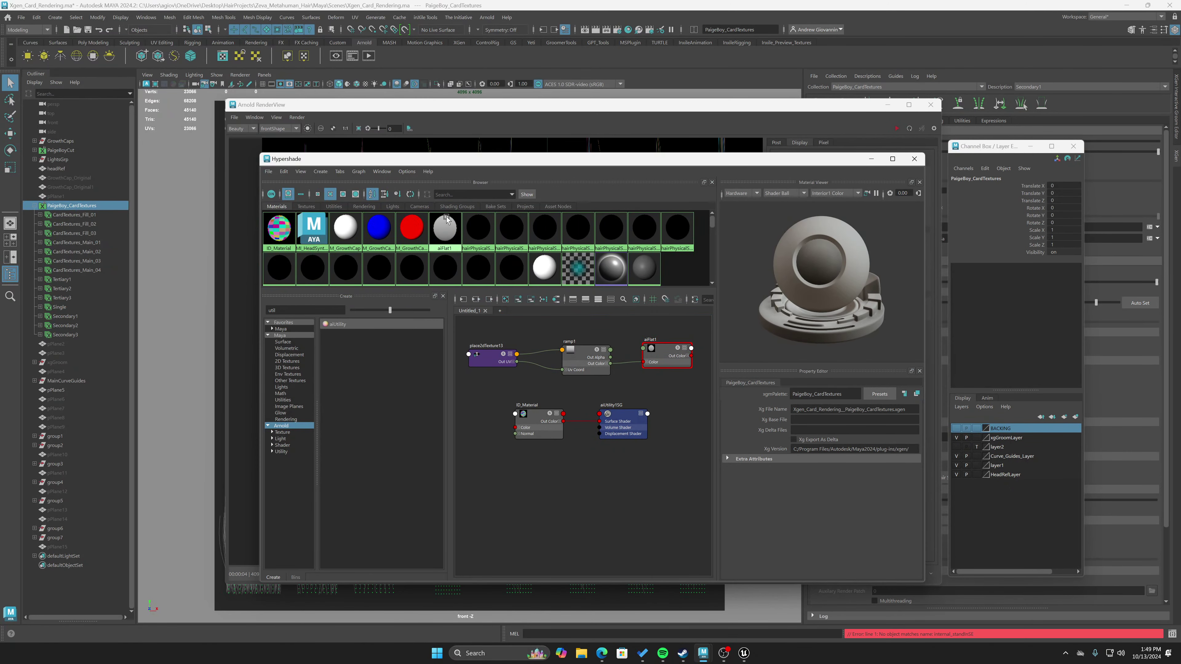
middle_drag(446, 219, 70, 217)
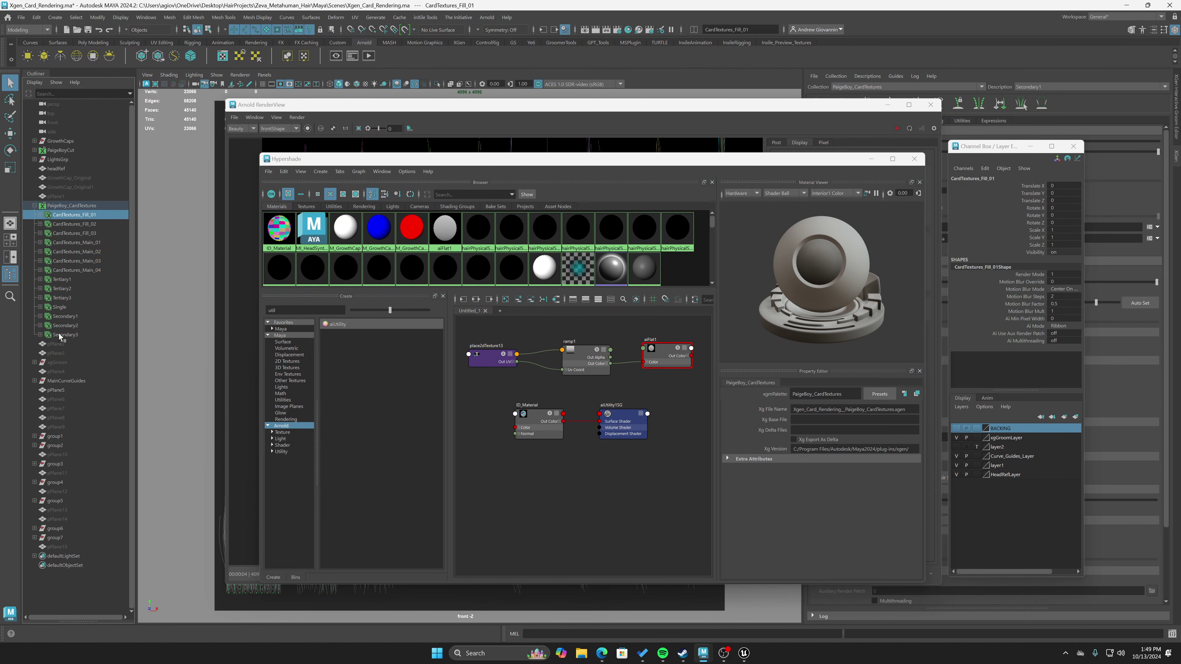
middle_drag(61, 337, 61, 335)
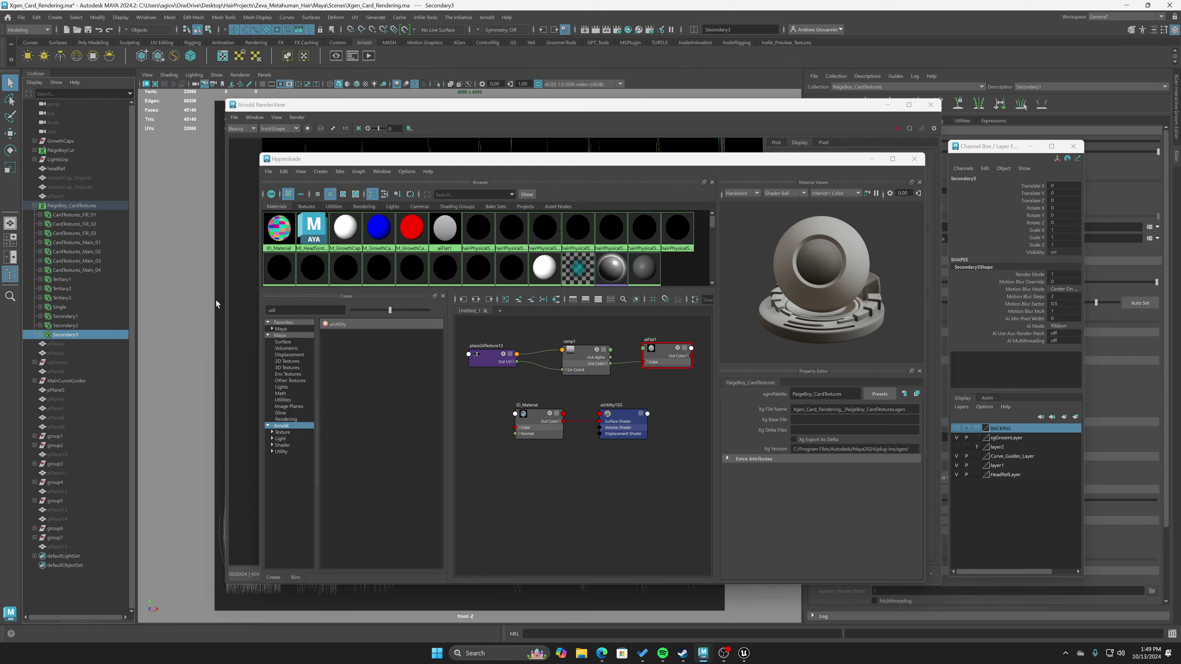
shift+click(72, 216)
right_drag(449, 224, 457, 215)
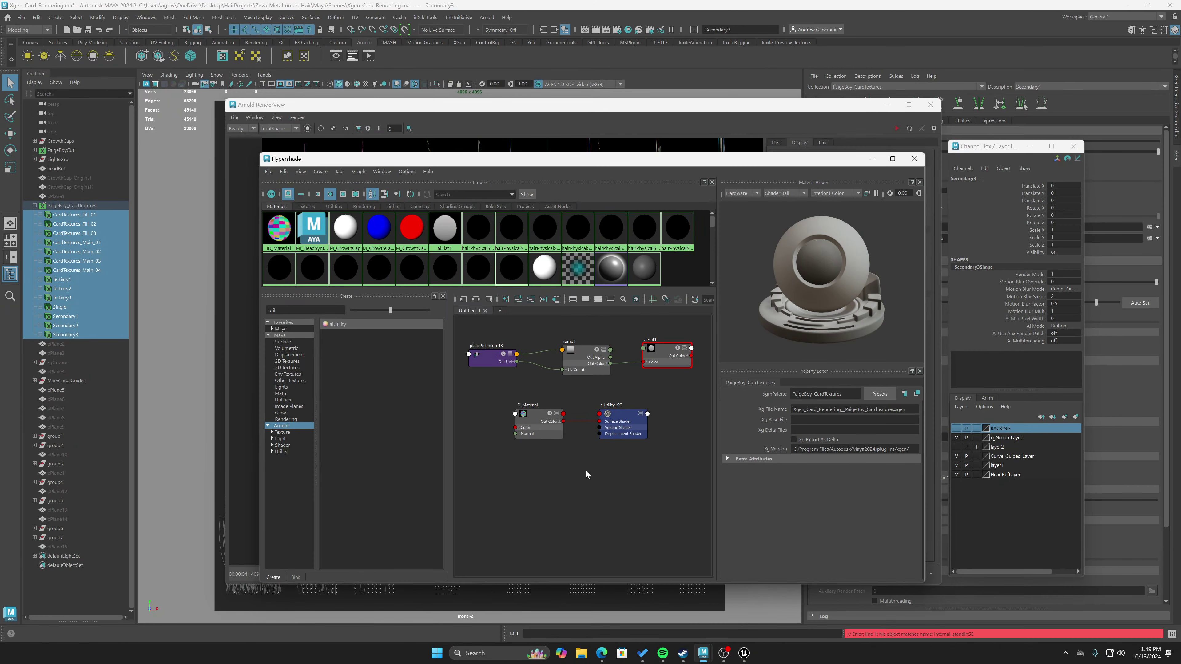
click(568, 478)
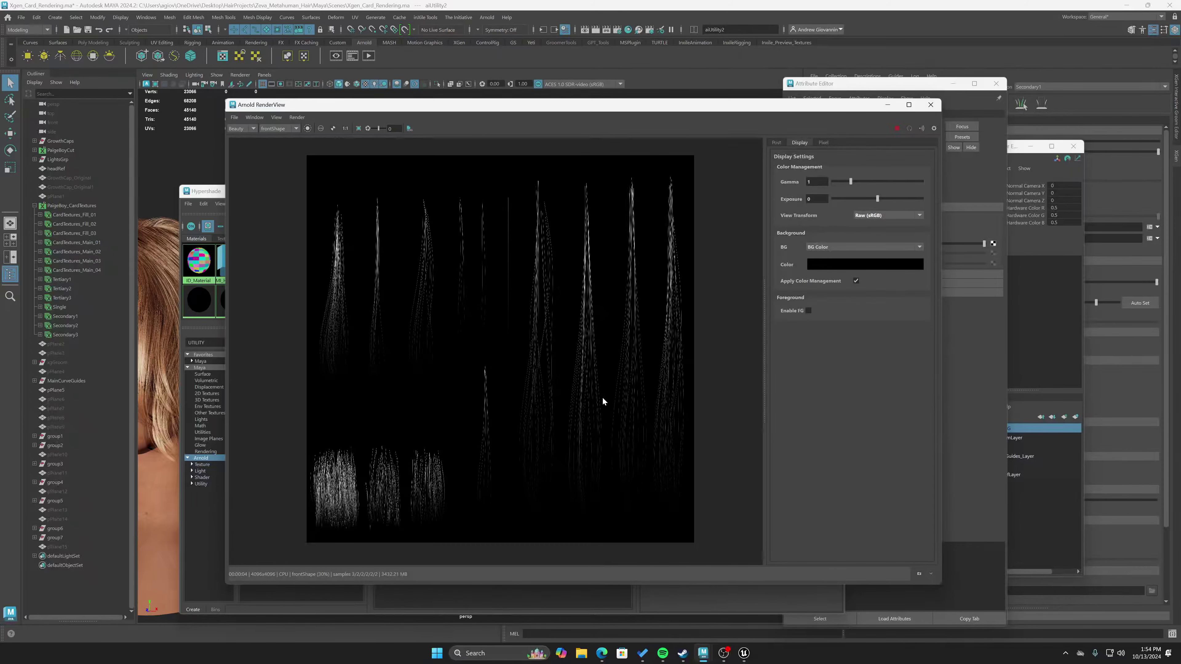
Bring Hypershade above the render window and frame the utility shader nodes.
drag(854, 106, 966, 136)
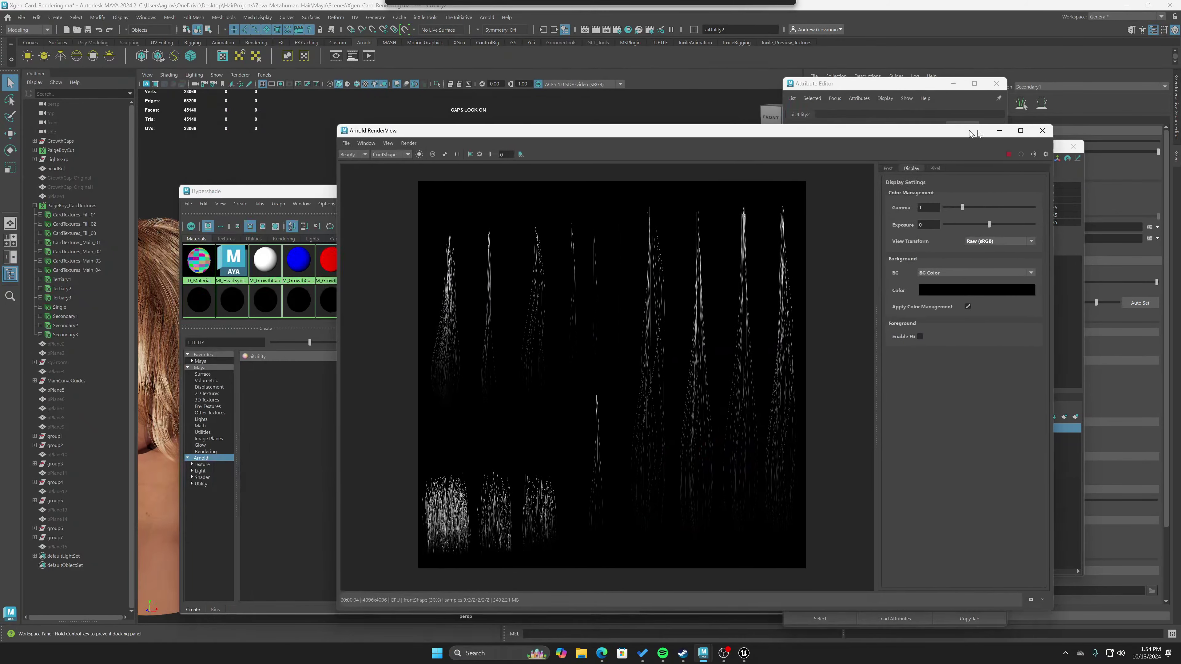
drag(289, 199, 319, 157)
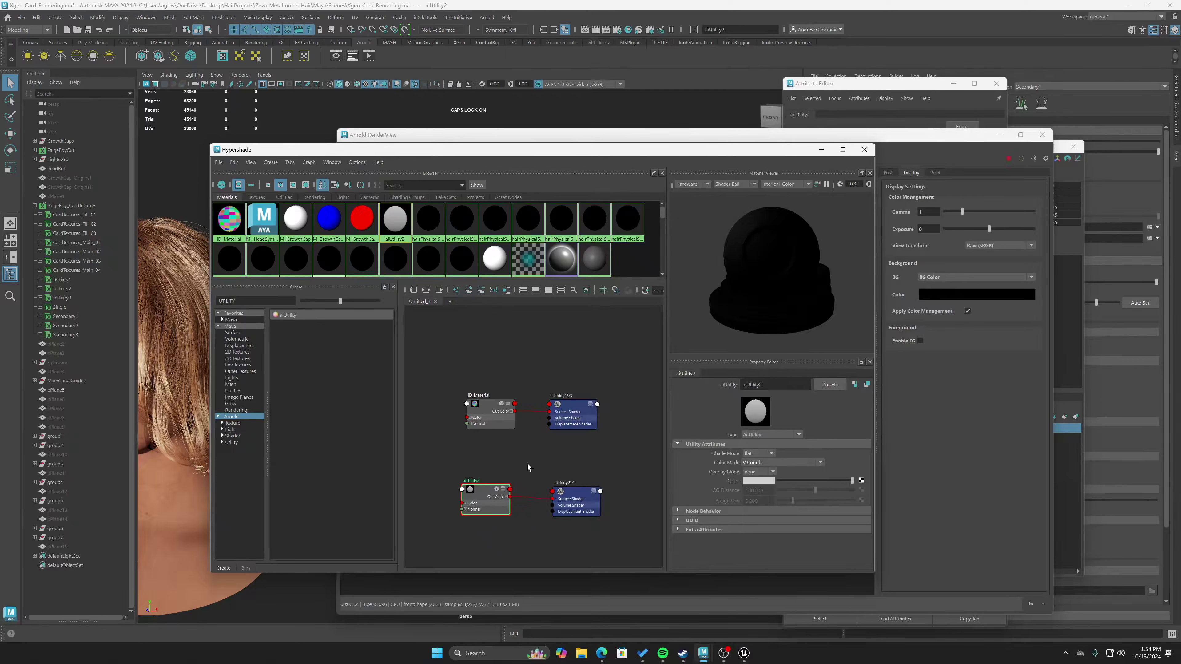
scroll(539, 512, up, 3)
mouse_move(523, 520)
alt+middle_down()
mouse_move(548, 534)
mouse_move(524, 499)
mouse_move(524, 520)
alt+middle_up()
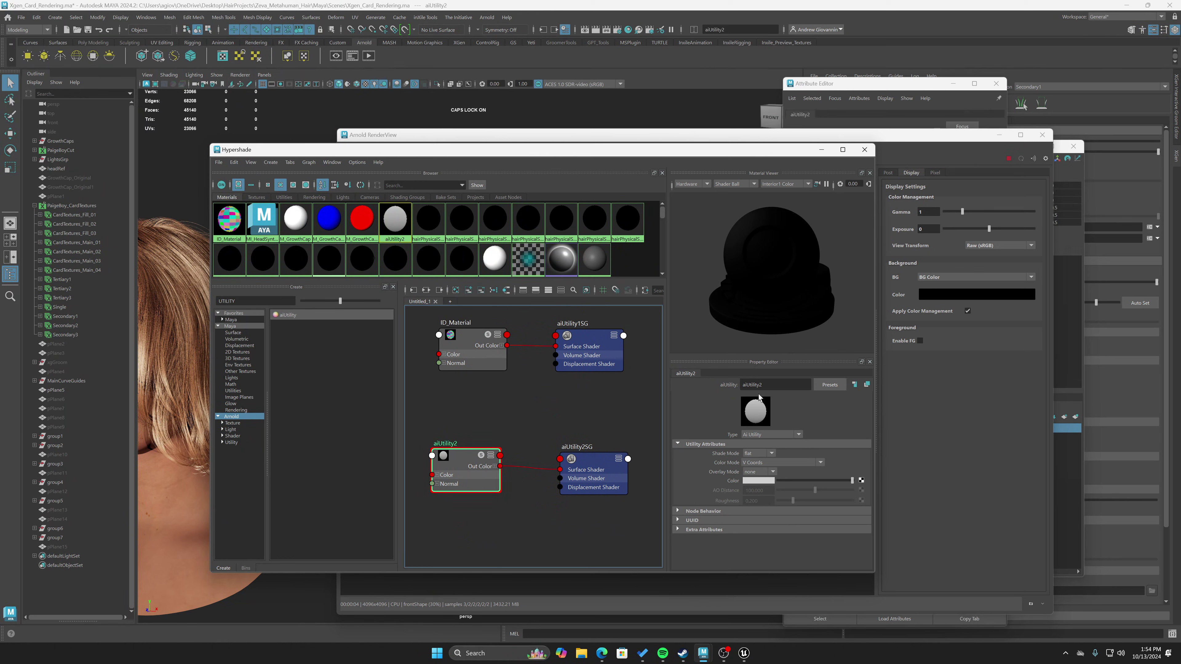
Rename the aiUtility2 shader to Root_Material and bring the RenderView back to front.
double_click(755, 385)
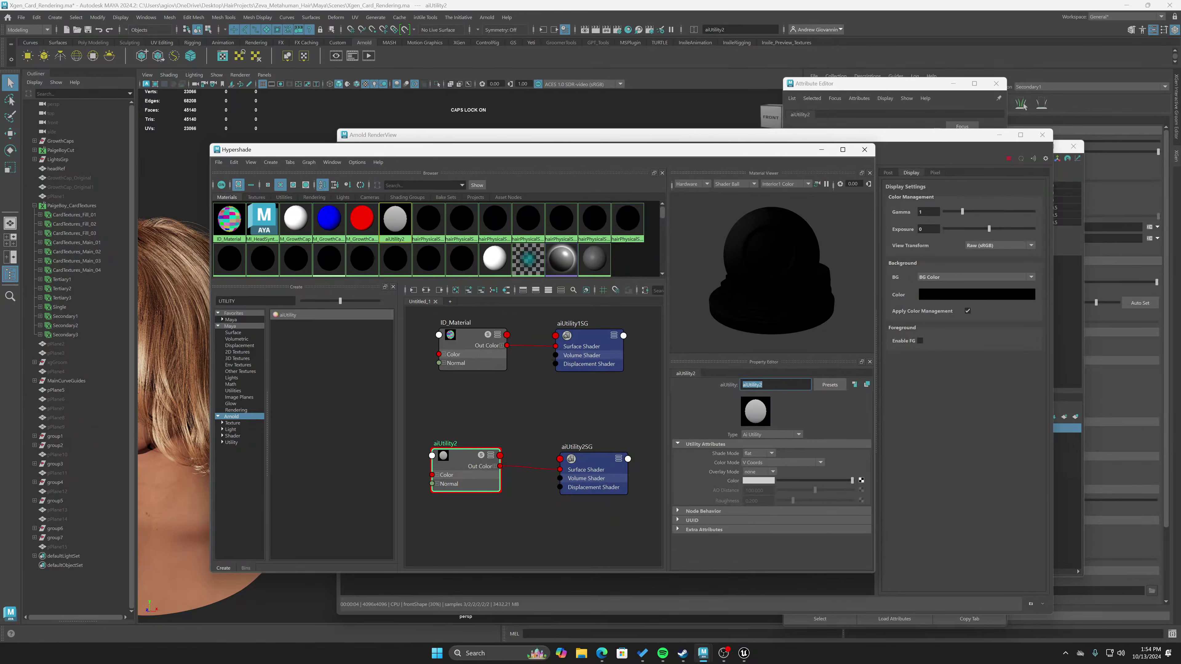
text(rAMP)
key(BackSpace)
key(BackSpace)
key(BackSpace)
key(Caps_Lock)
text(Ramp)
text(_MAte)
key(BackSpace)
key(BackSpace)
key(Return)
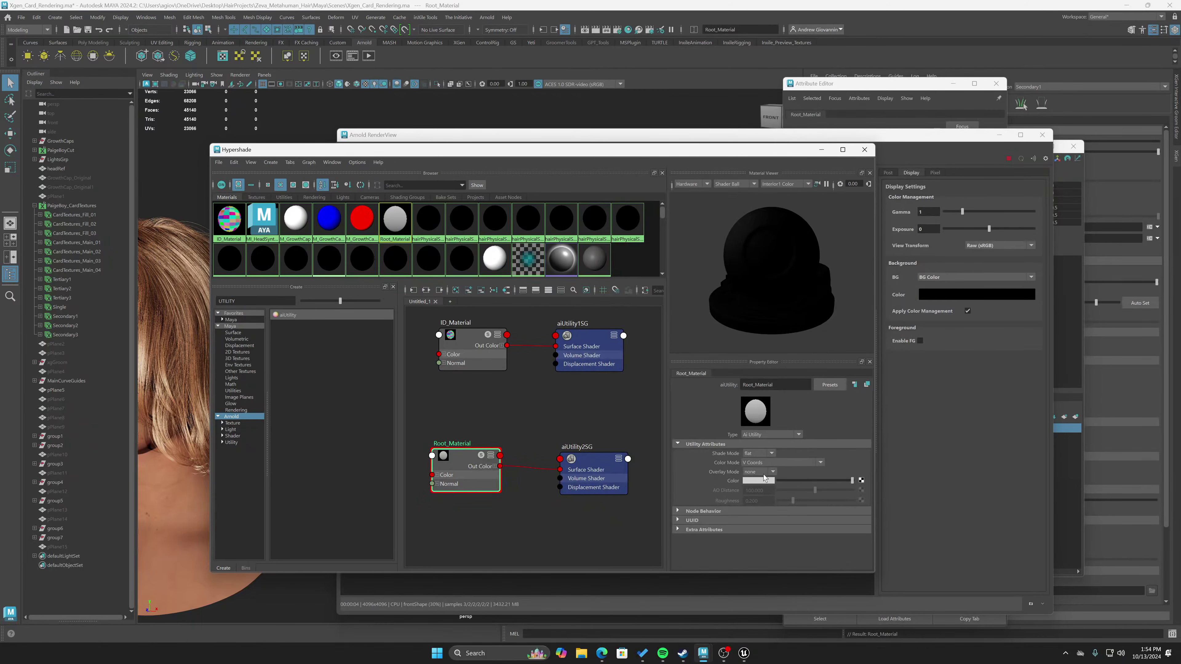
click(495, 135)
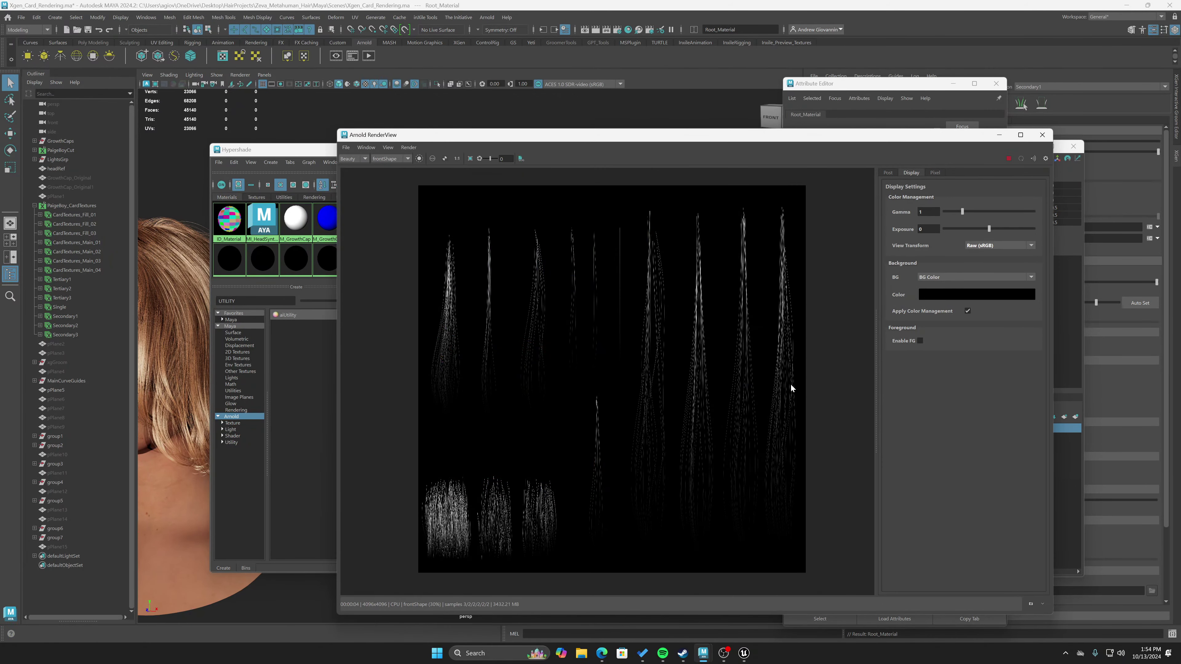
Inspect the rendered hair strands up close and recentre the render.
scroll(676, 405, up, 5)
scroll(643, 409, down, 3)
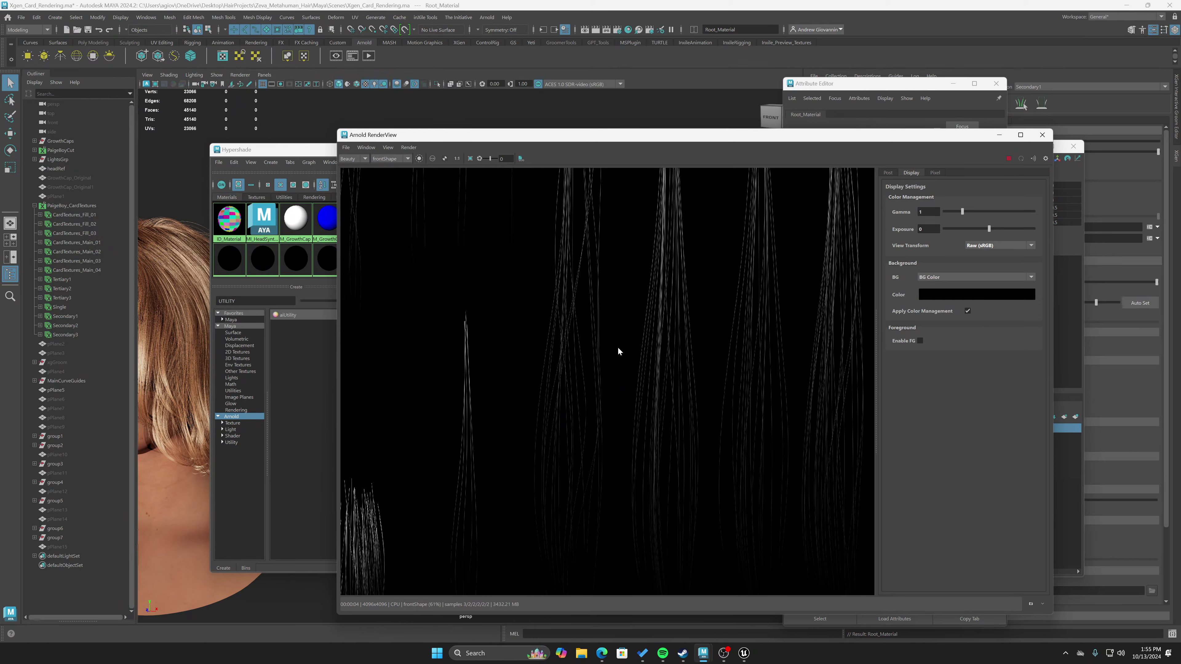
middle_drag(617, 351, 586, 296)
scroll(673, 369, down, 4)
scroll(612, 245, up, 3)
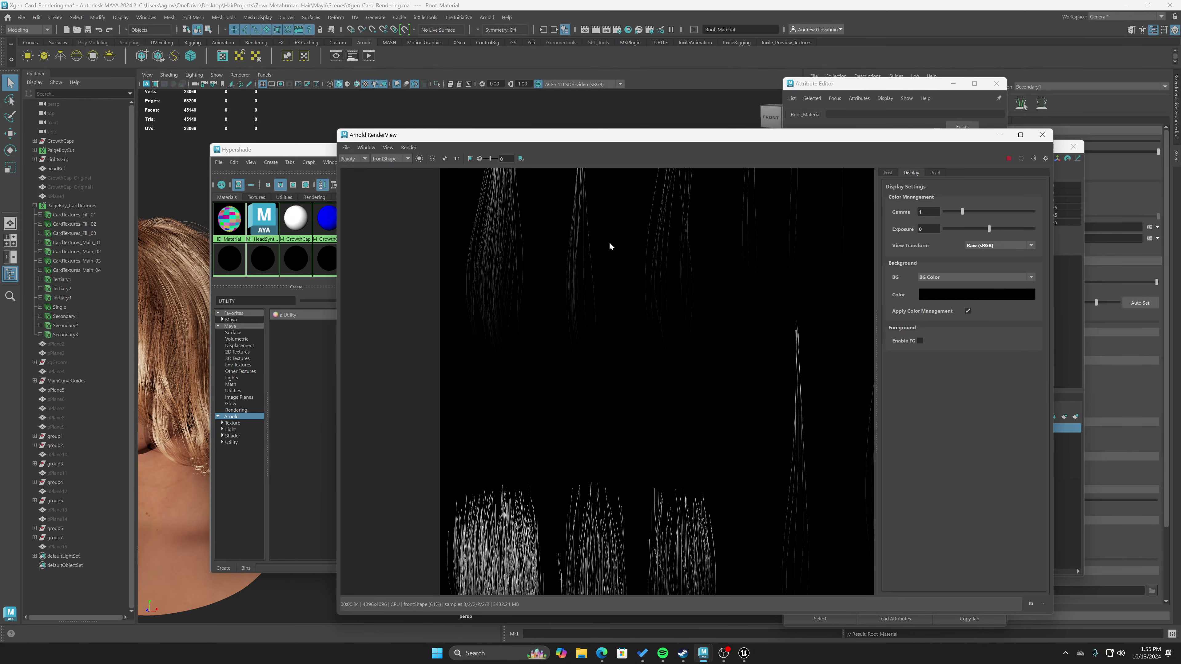
scroll(667, 387, down, 6)
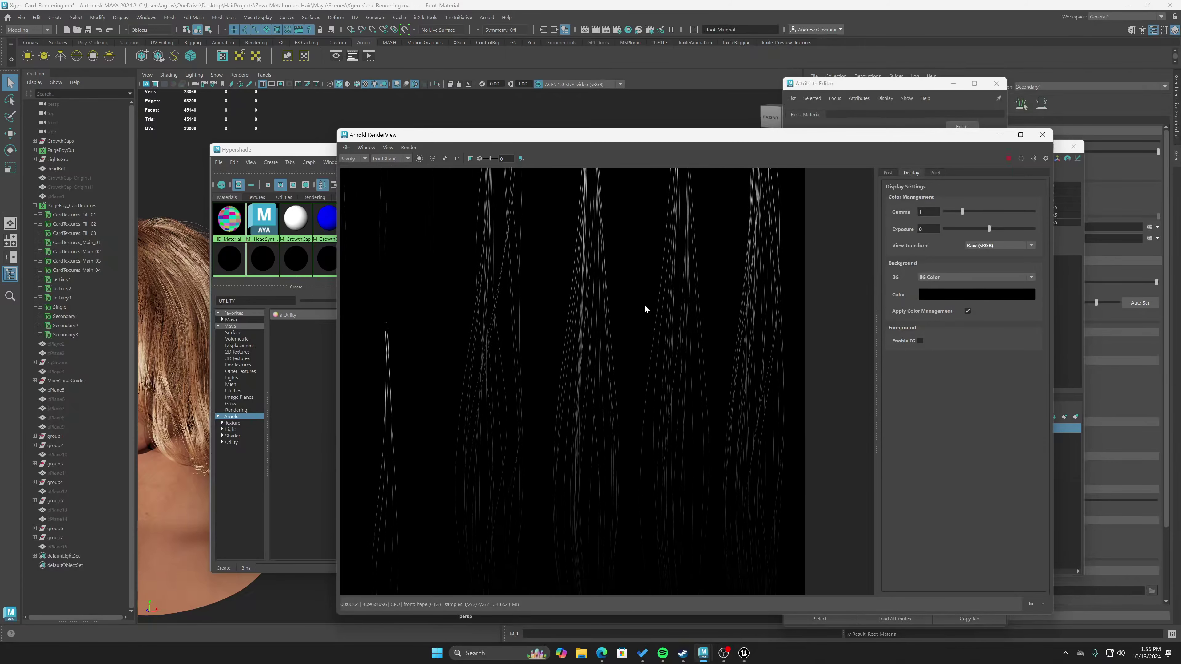
middle_drag(582, 358, 681, 416)
Save the gradient render as Root.tga in the images folder.
click(346, 147)
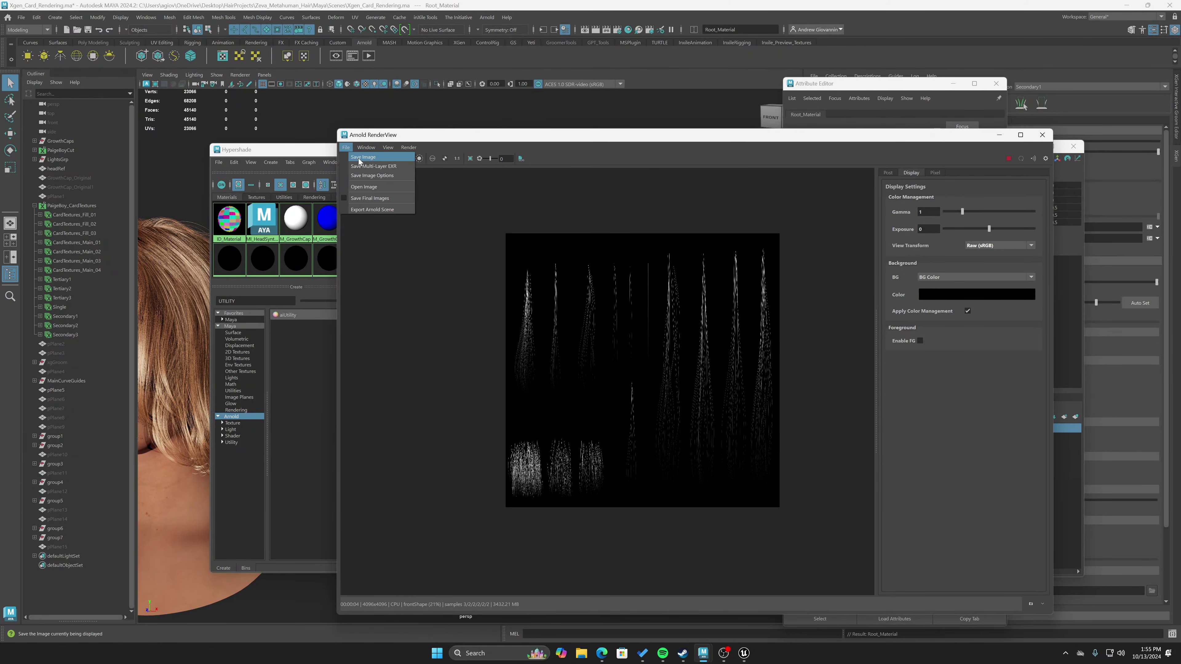
click(363, 157)
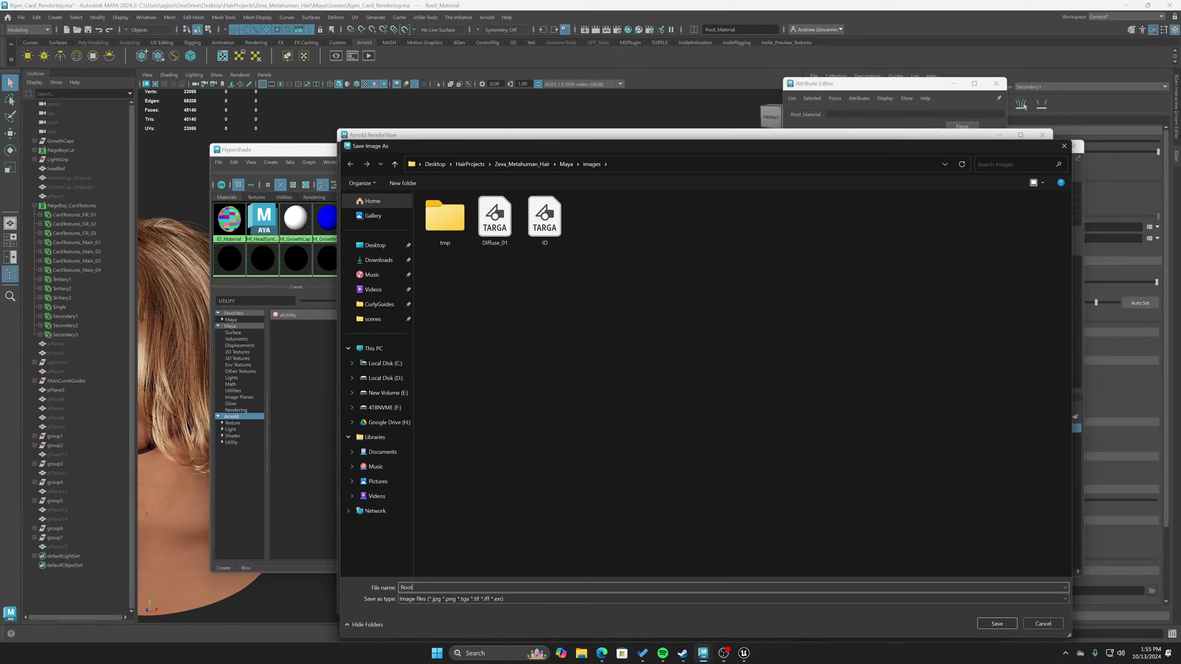
text(Root.TGA)
key(BackSpace)
key(BackSpace)
text(tga)
click(988, 624)
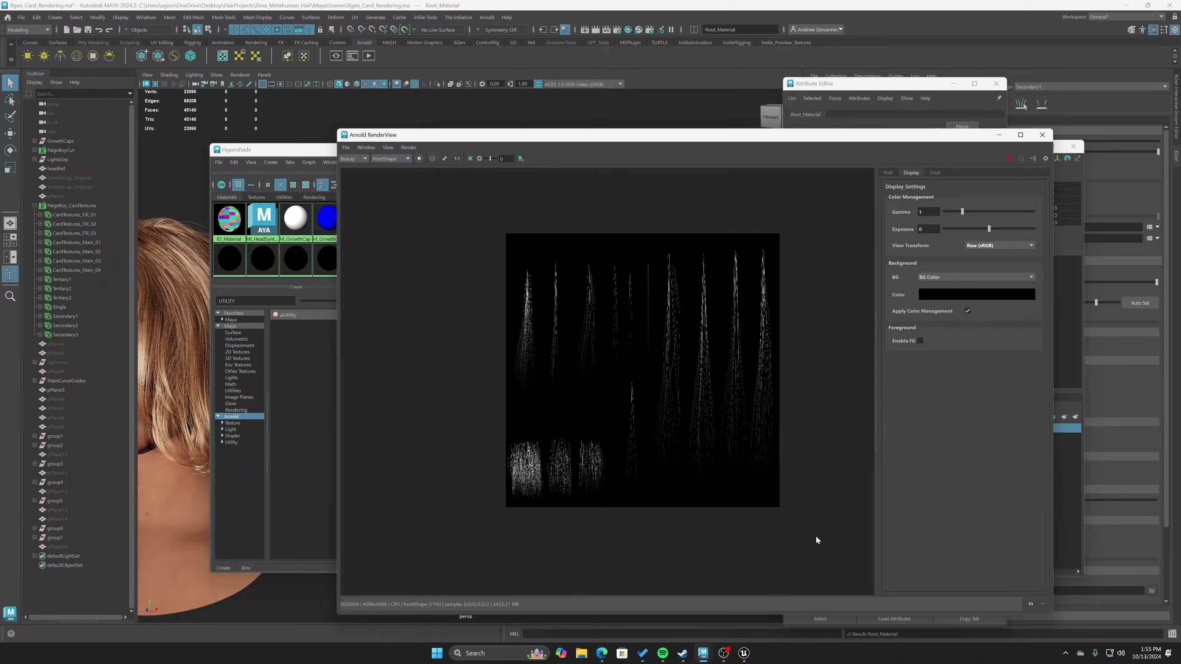
Check Unreal Engine, then return to Maya's Arnold RenderView.
key(alt+Tab)
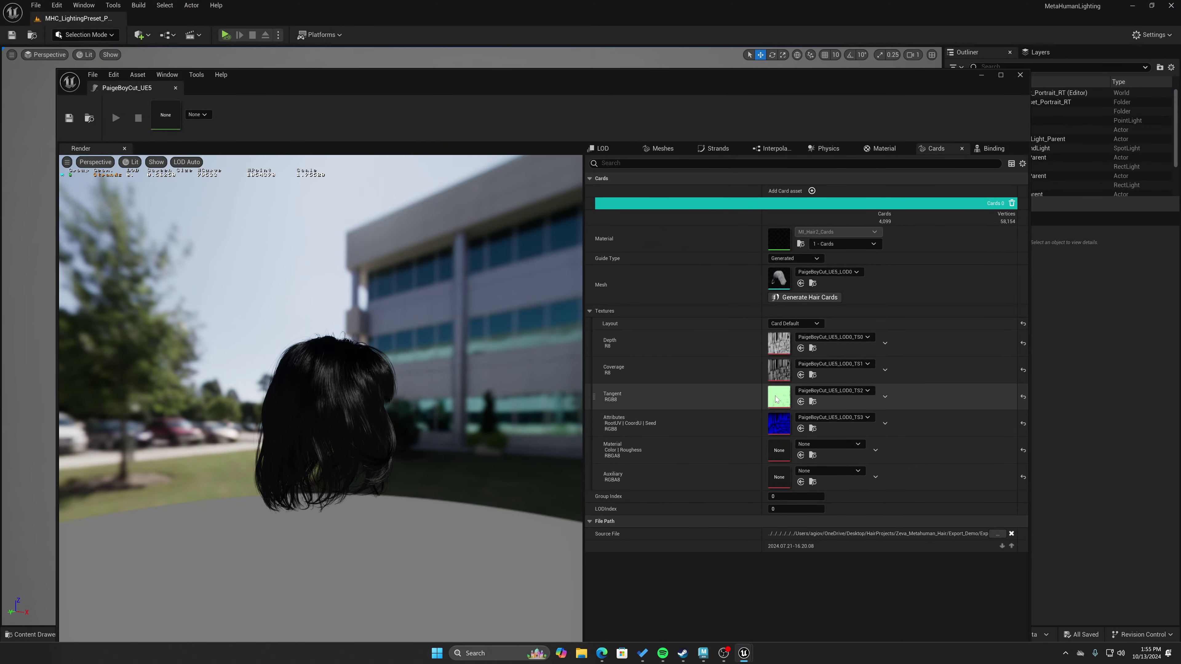
mouse_move(702, 646)
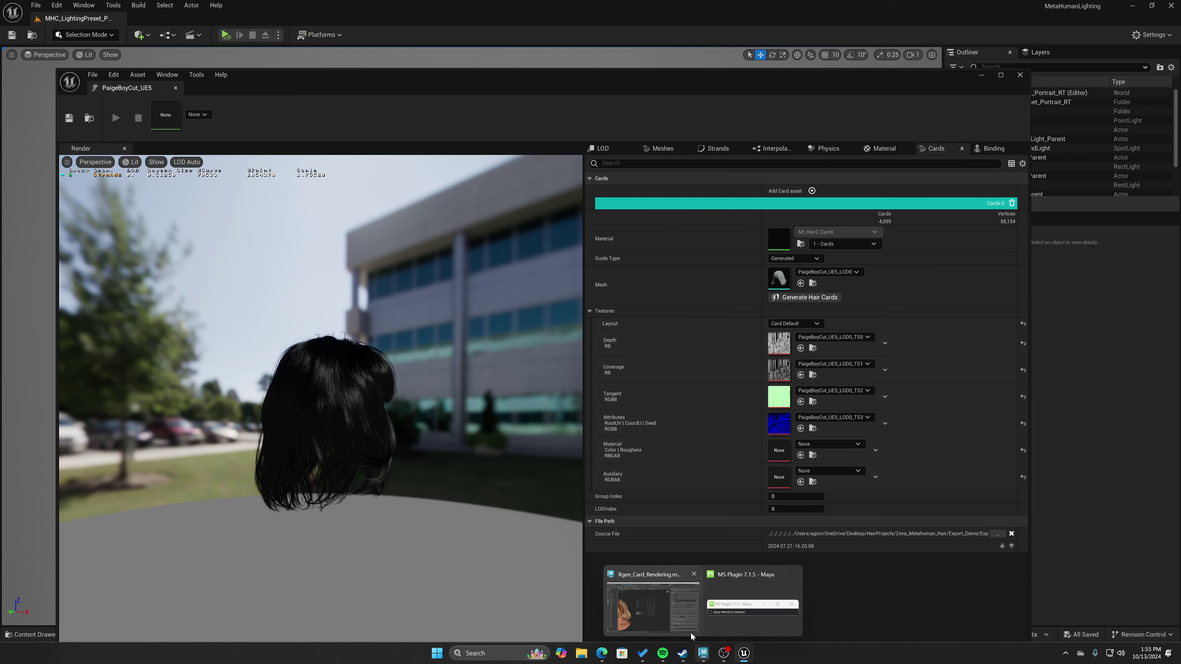
click(680, 612)
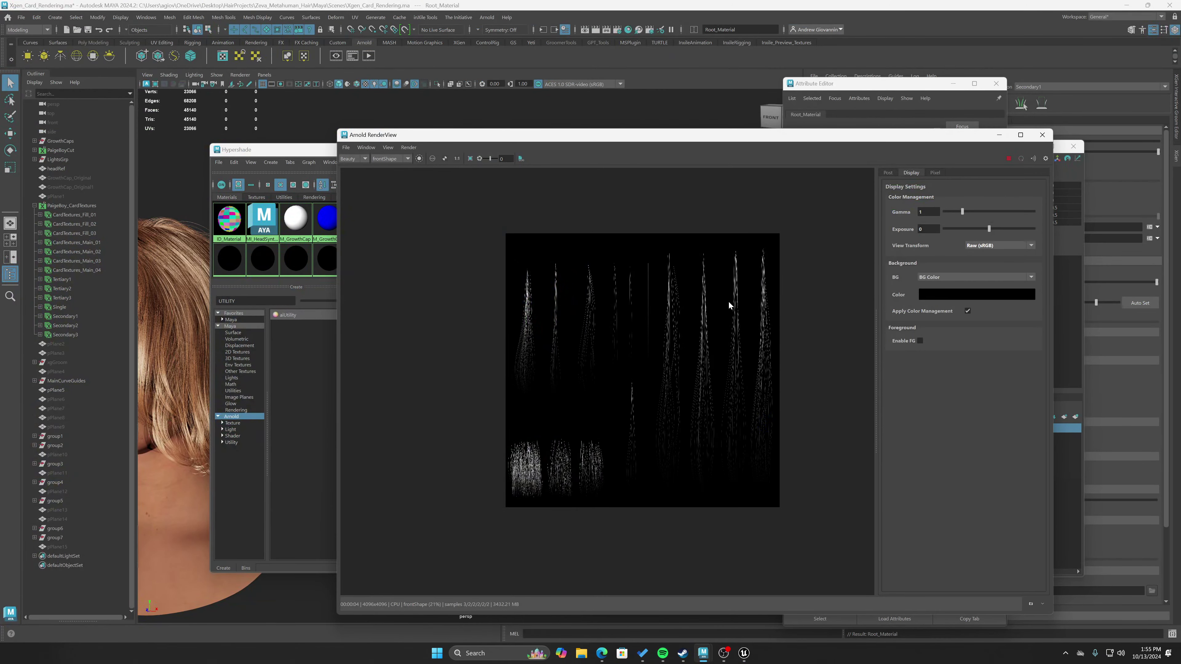
Create a new aiUtility shader and rename it Tangent_Material.
drag(800, 141, 746, 219)
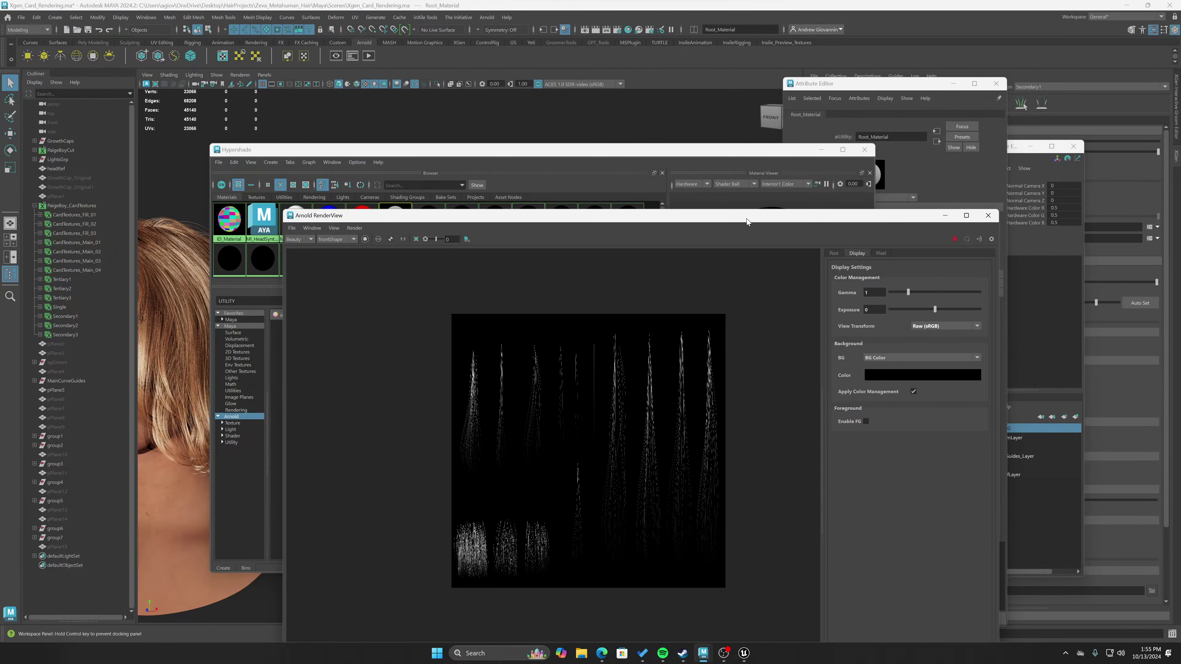
click(636, 151)
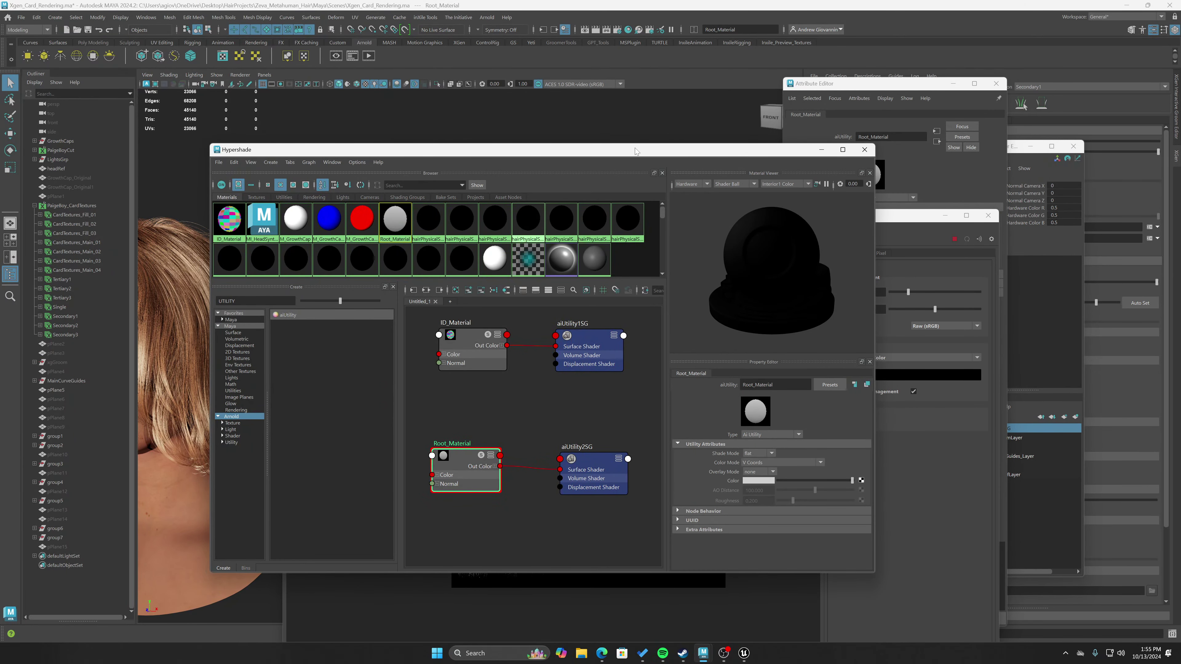
drag(636, 151, 645, 151)
click(539, 396)
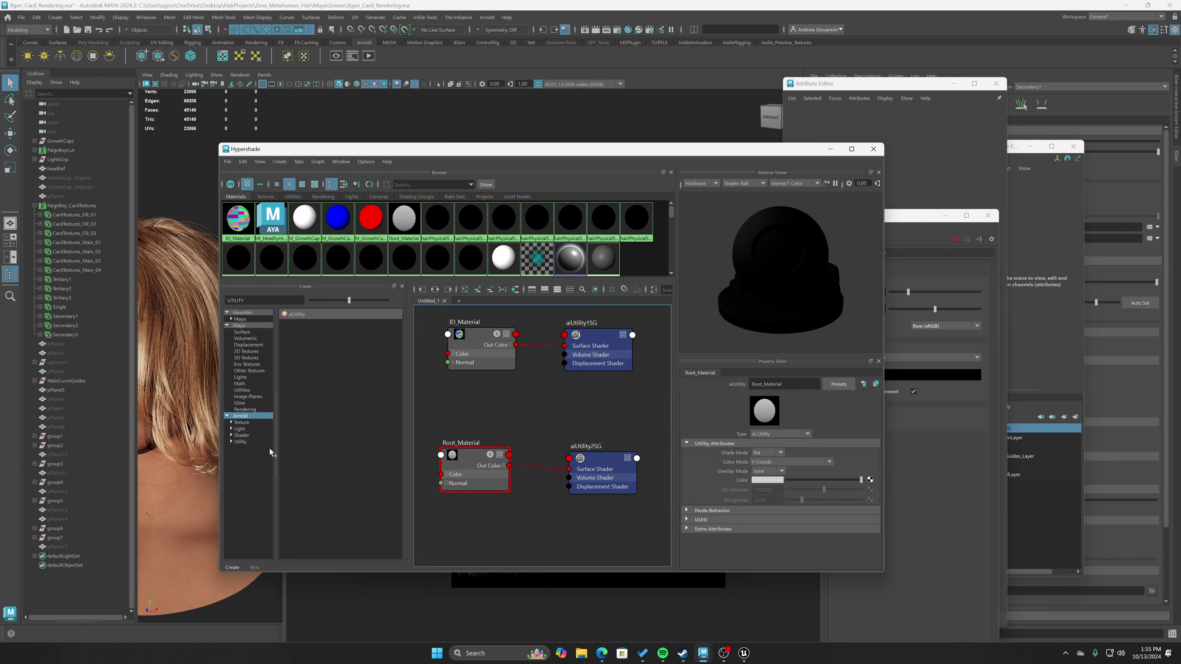
click(305, 316)
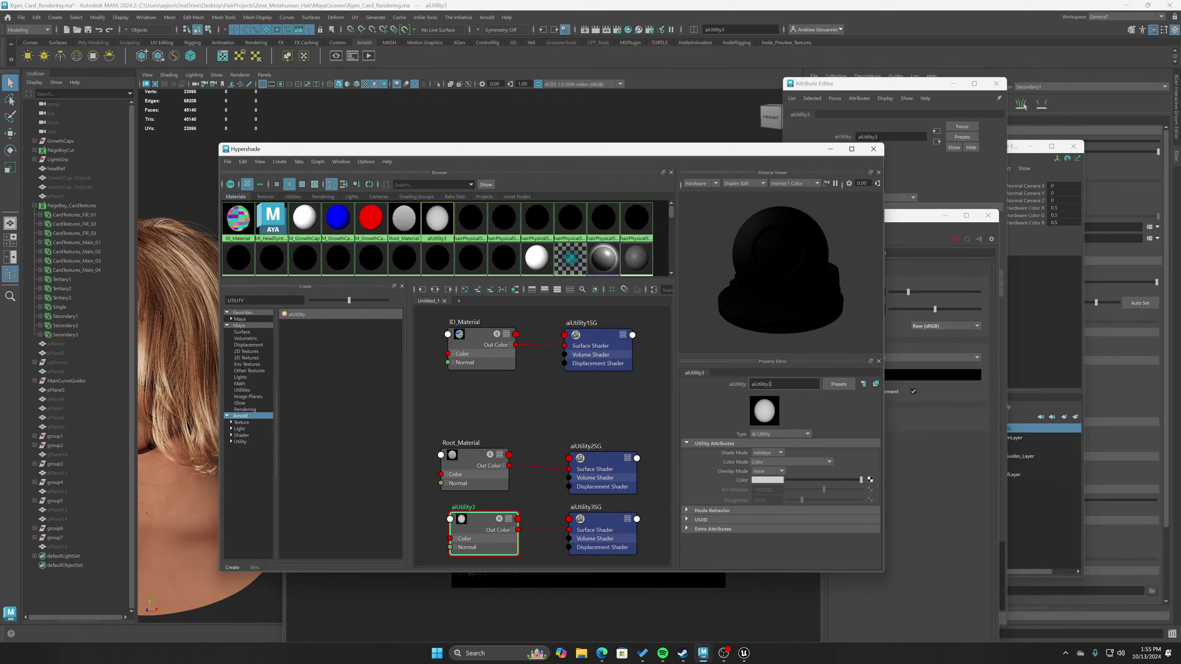
double_click(762, 384)
text(Tangent_Material)
key(Return)
drag(484, 532, 479, 534)
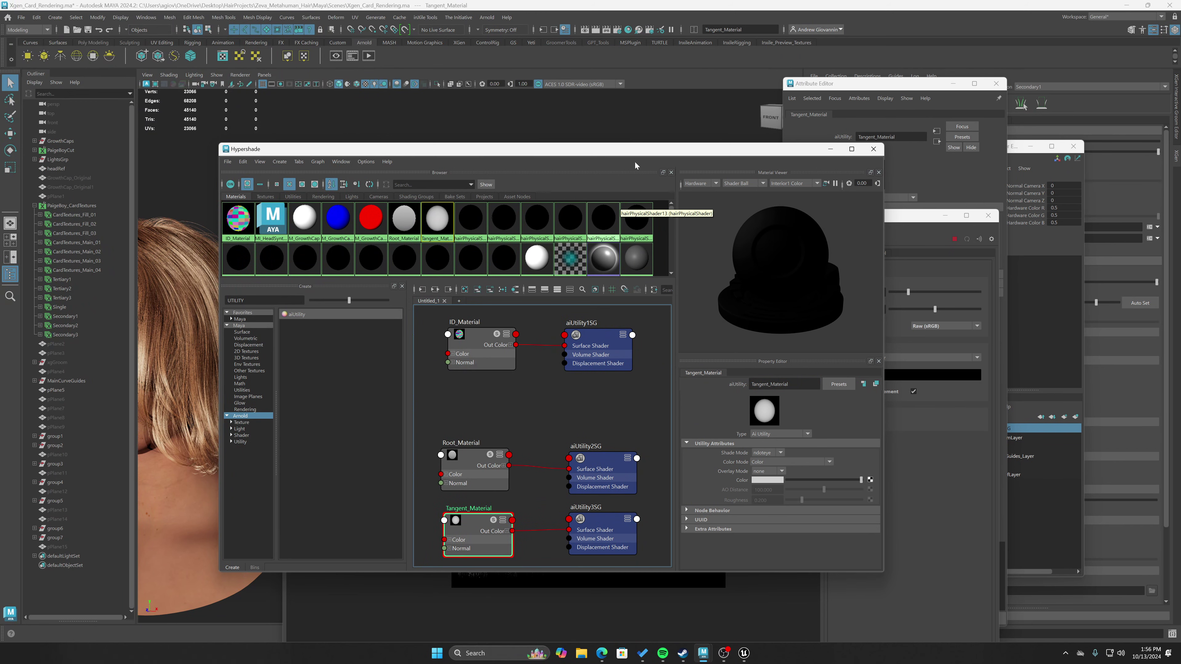
Set Tangent_Material's Shade Mode to flat and Color Mode to V Surface Derivative (dPdv).
drag(535, 149, 513, 115)
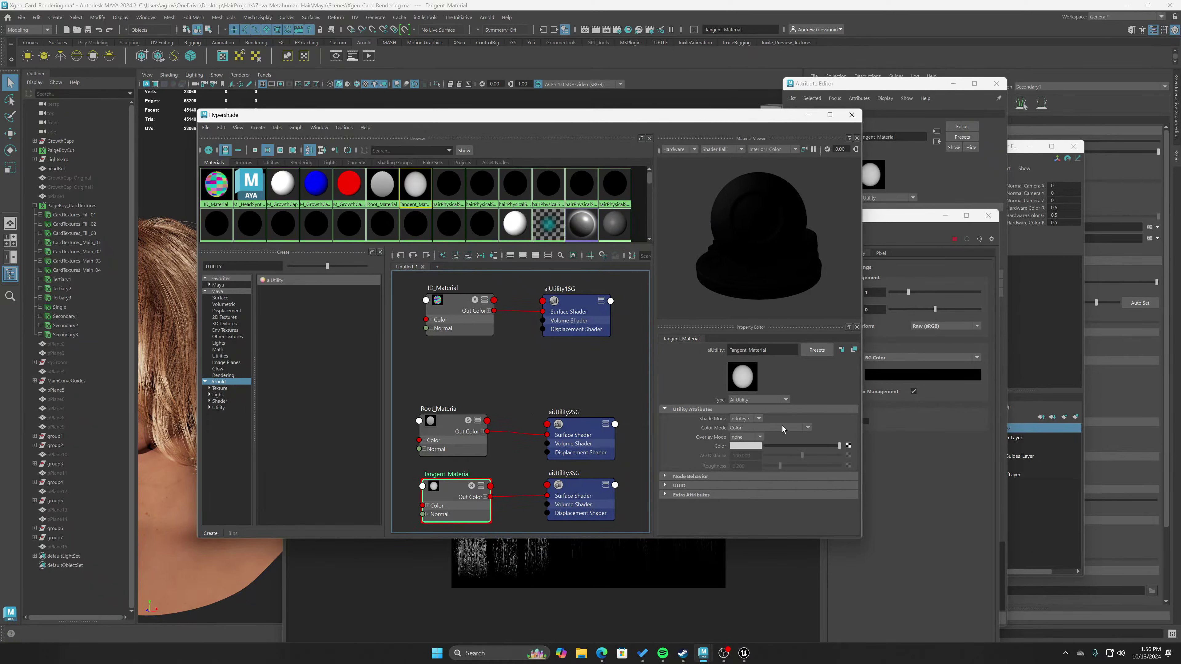
click(745, 418)
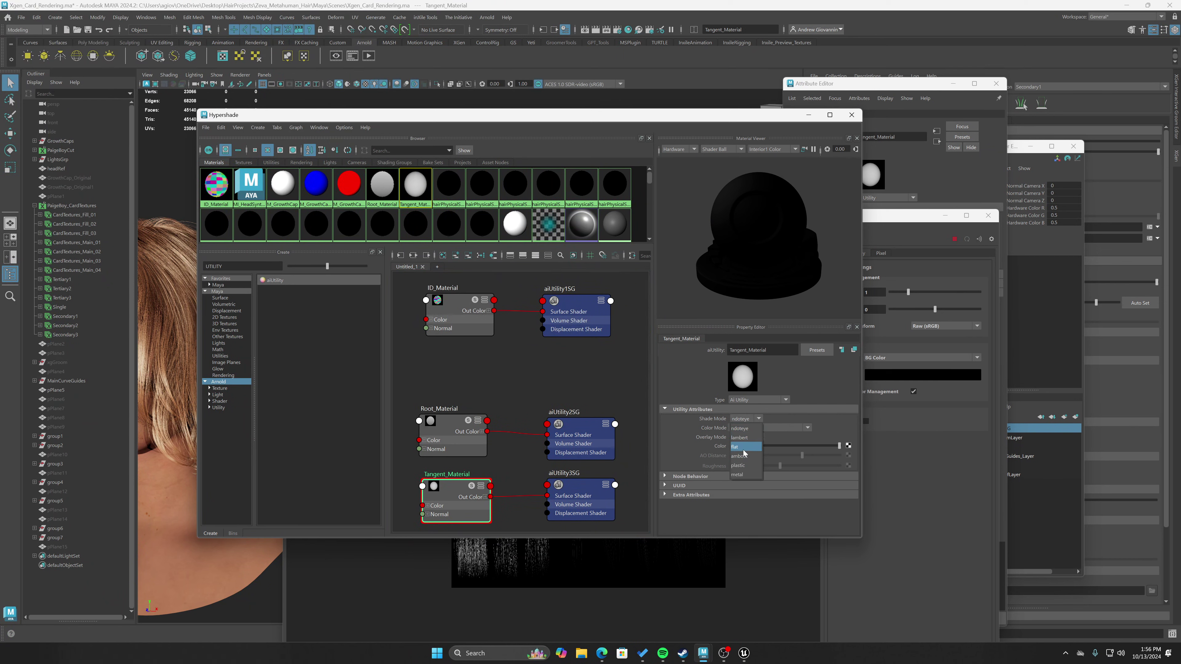
click(743, 450)
click(755, 427)
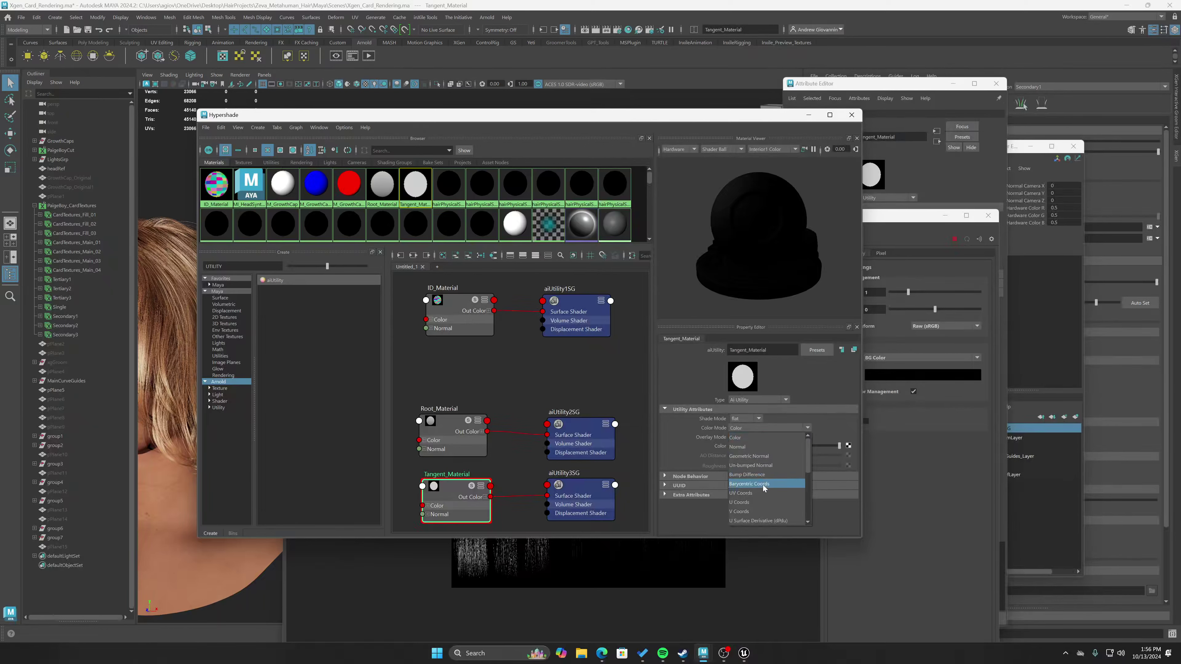
scroll(768, 494, down, 3)
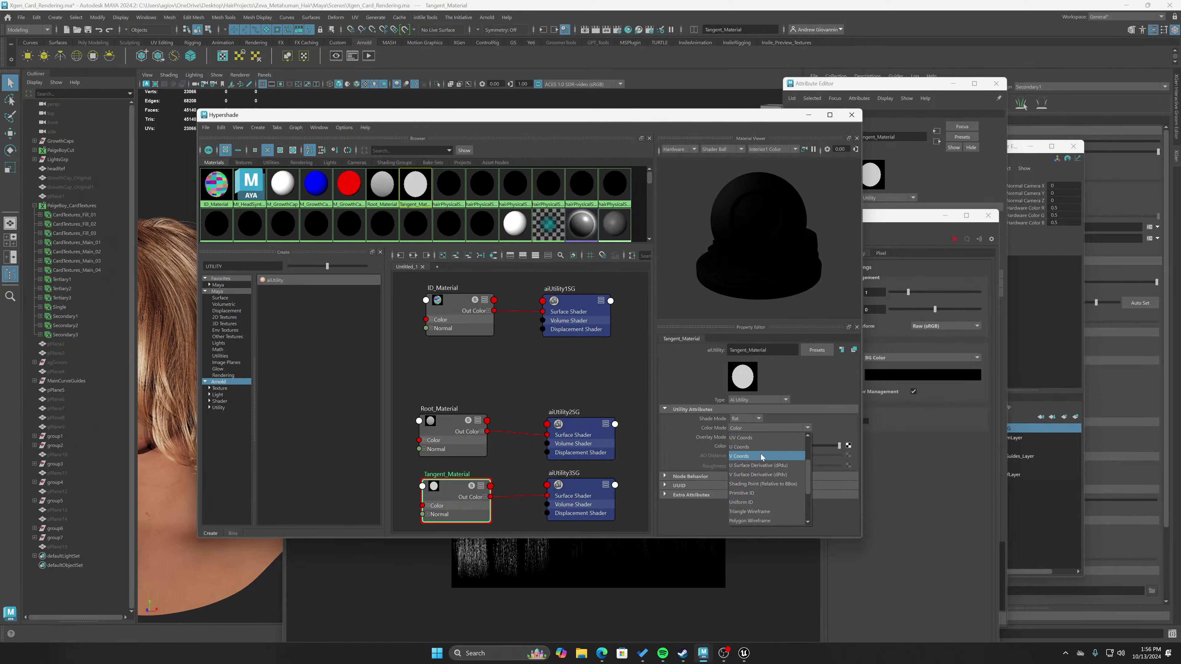
click(756, 475)
drag(731, 115, 782, 104)
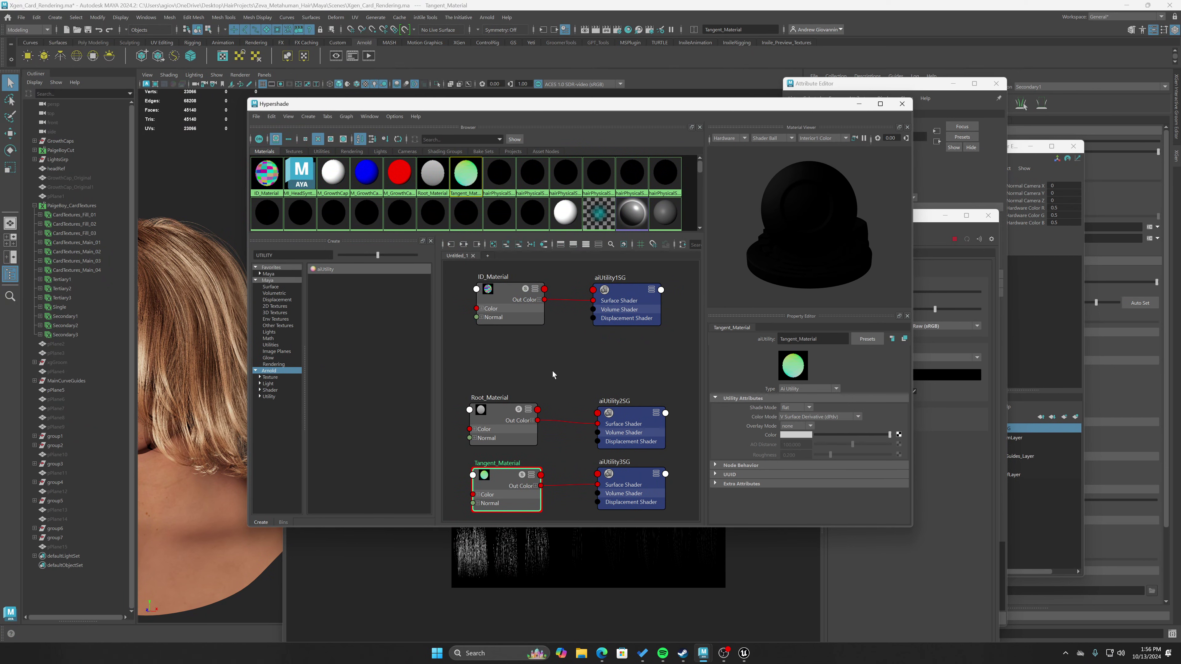
Assign the existing Tangent_Material to the PaigeBoy_CardTextures hair description.
click(87, 207)
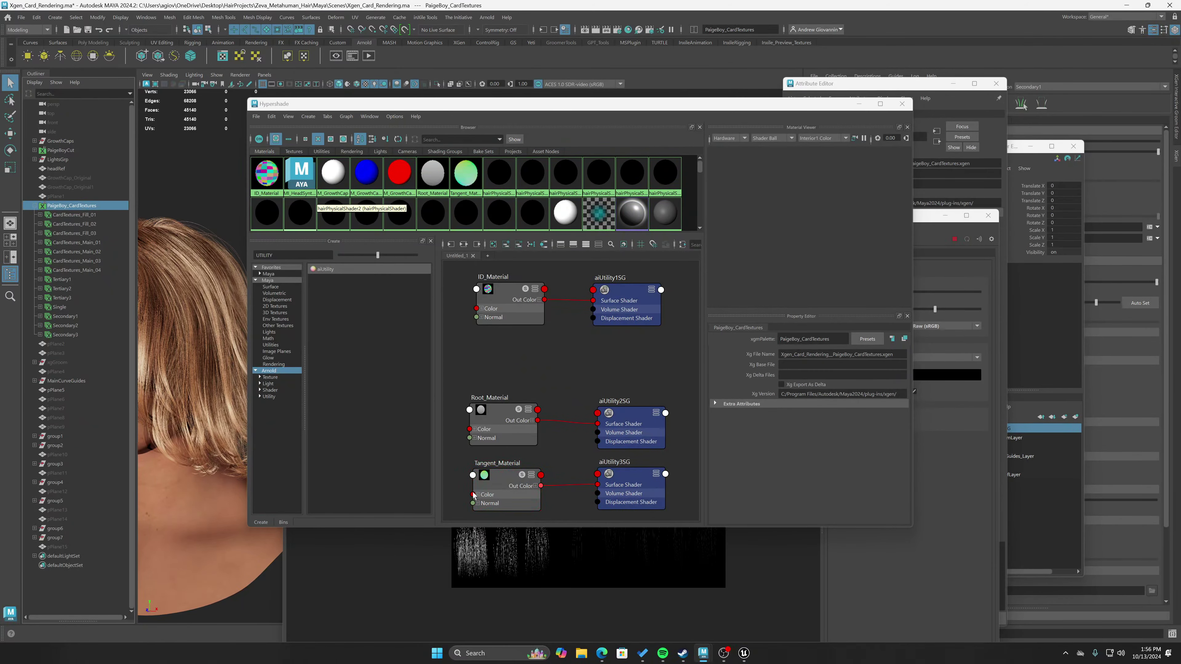
drag(747, 105, 676, 227)
right_click(603, 136)
mouse_move(644, 318)
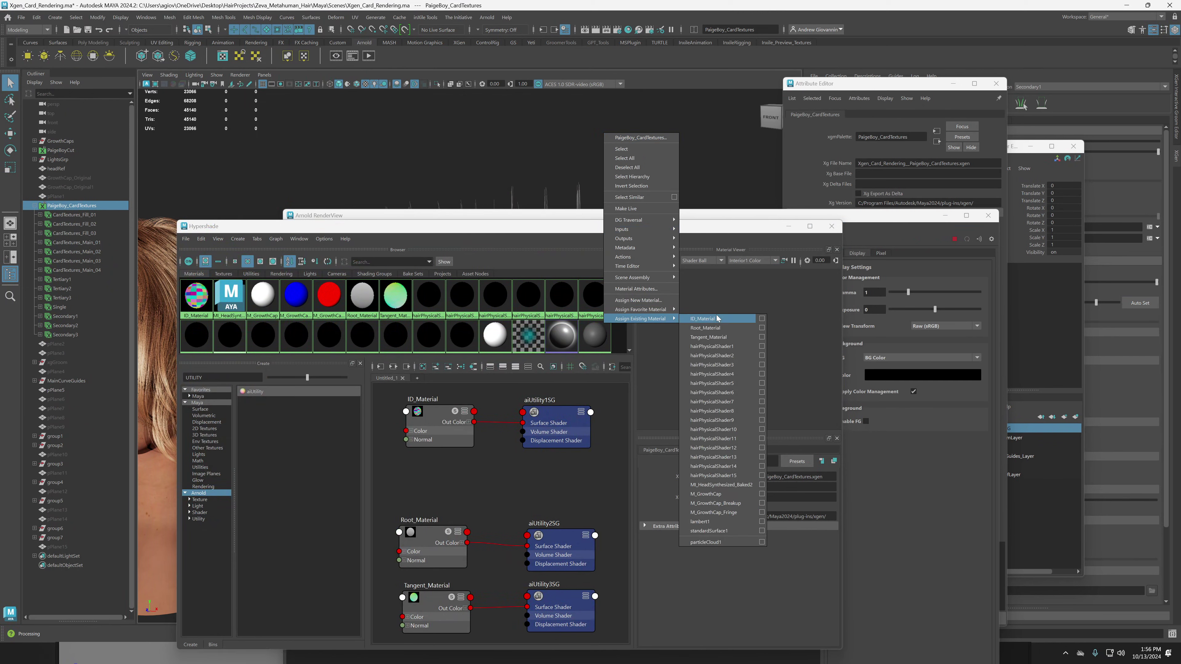
click(716, 336)
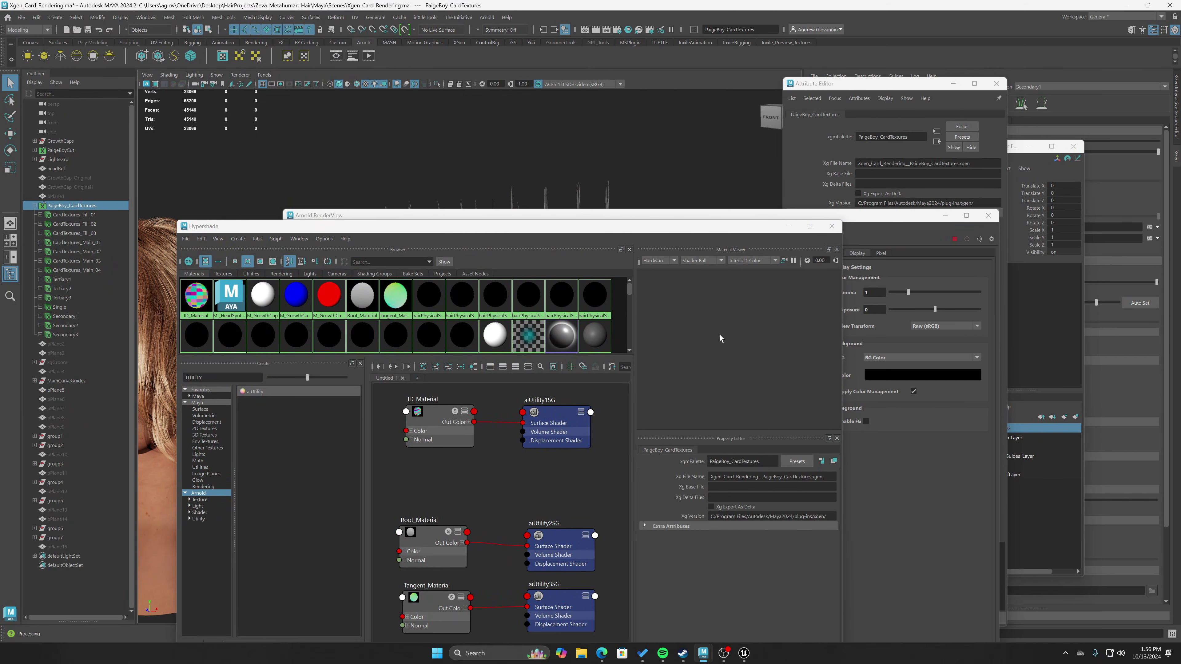
Rearrange Hypershade and minimize the Arnold render window to reveal the viewport.
drag(773, 230, 758, 168)
drag(720, 220, 711, 207)
drag(679, 106, 661, 163)
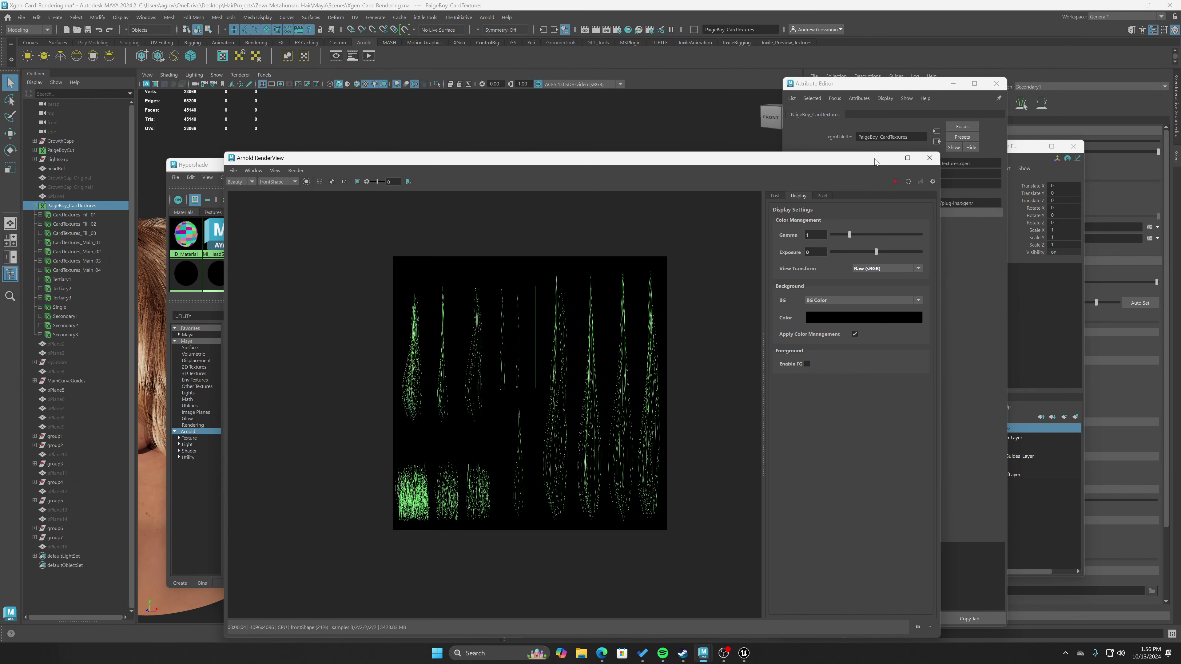
click(886, 158)
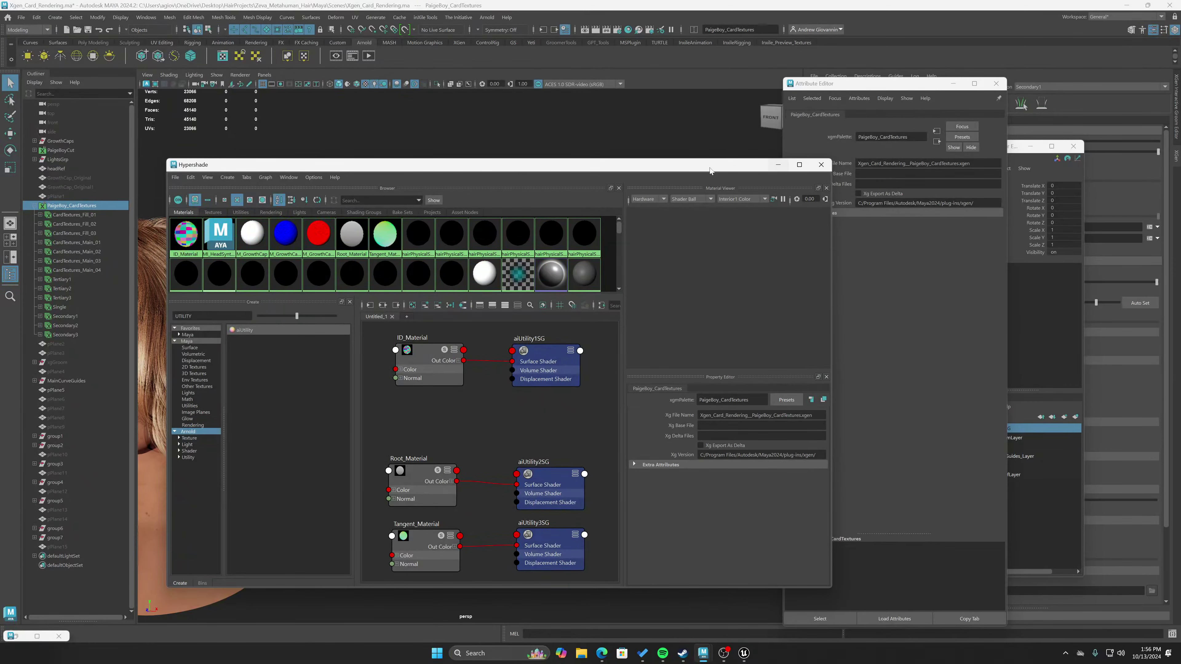
drag(691, 170, 685, 398)
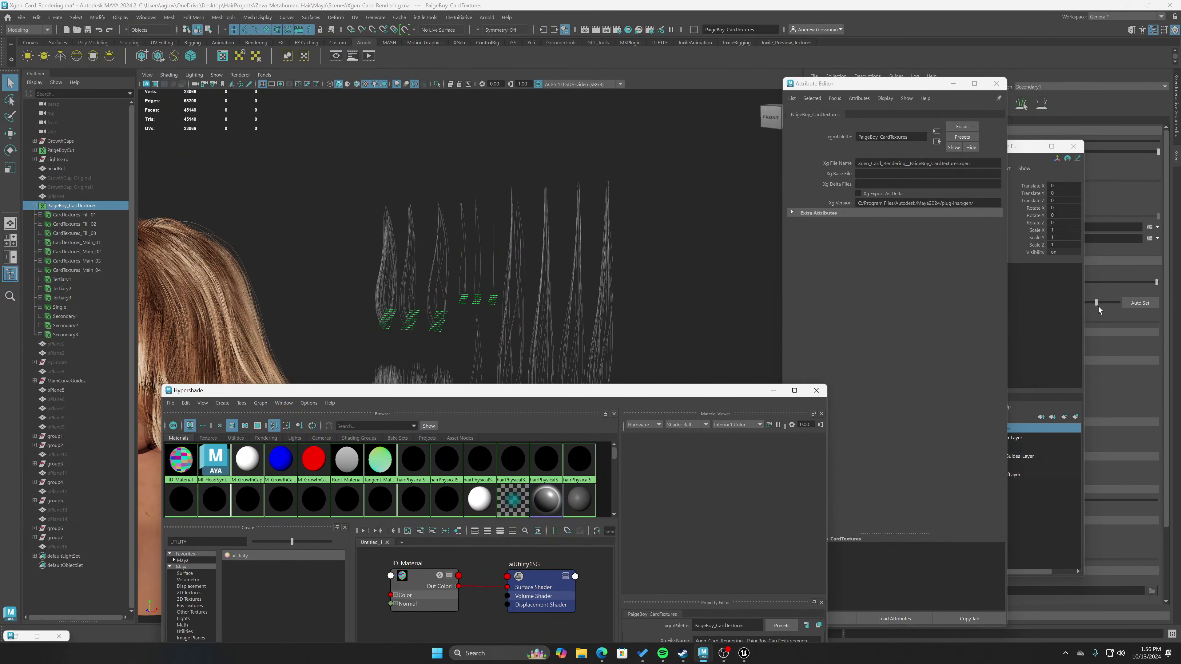
Make the BACKING layer visible and assign Tangent_Material to its backing plane.
click(1007, 411)
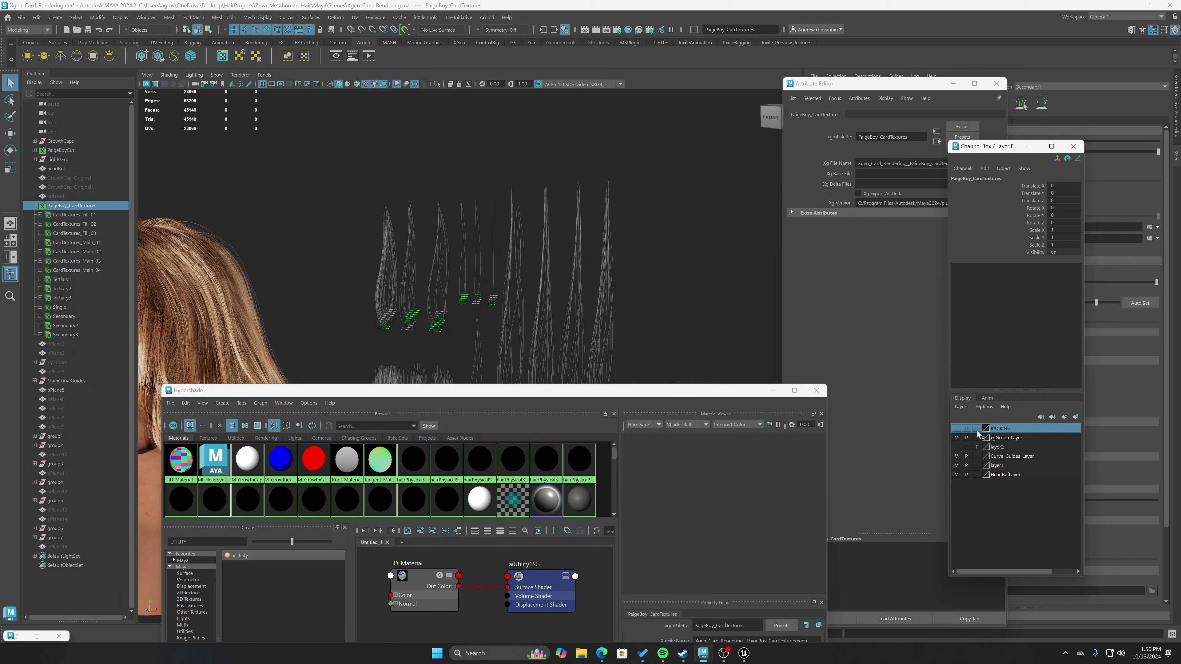
click(957, 428)
right_click(999, 433)
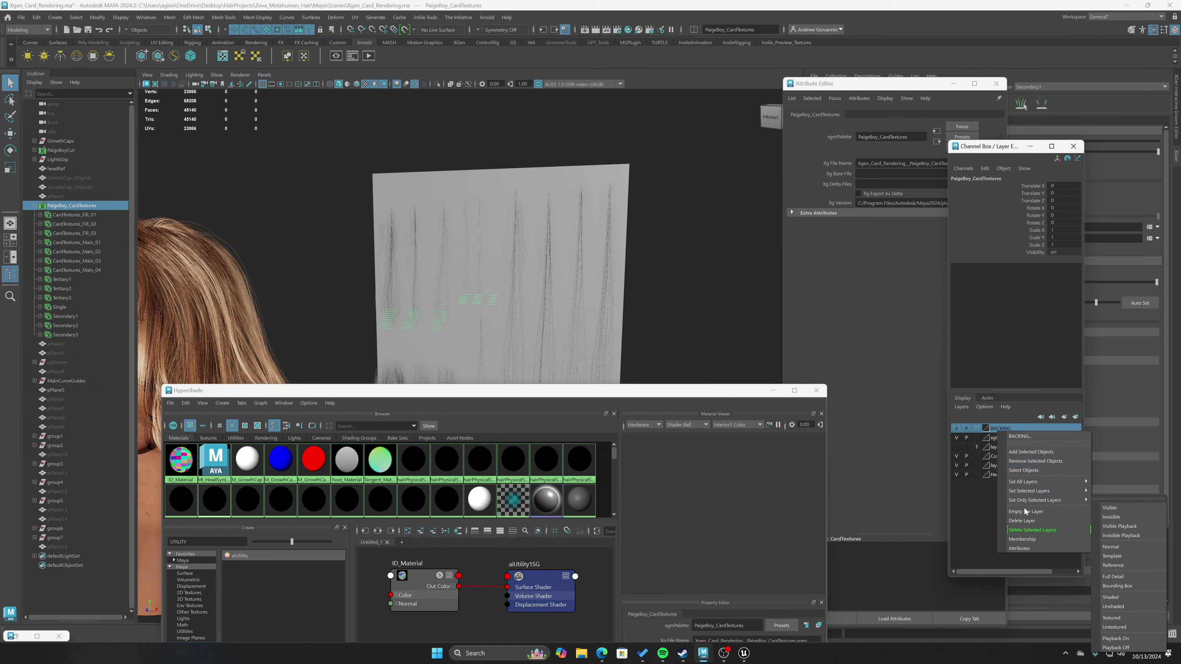
click(1032, 472)
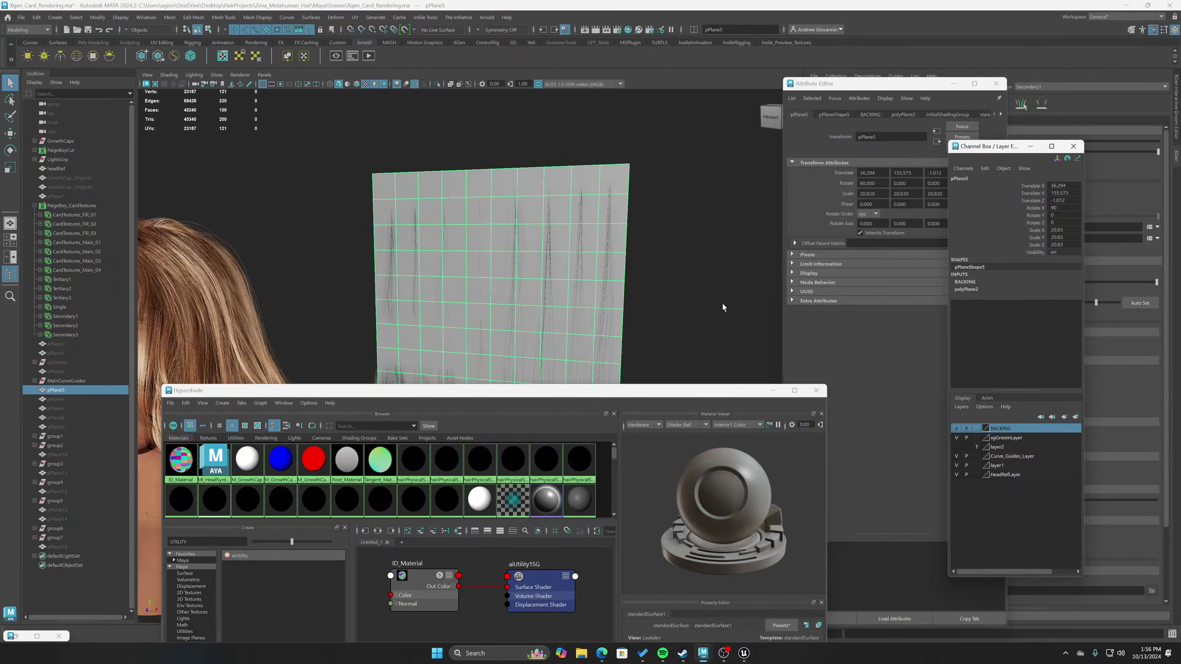
right_drag(303, 240, 356, 491)
right_drag(373, 431, 372, 431)
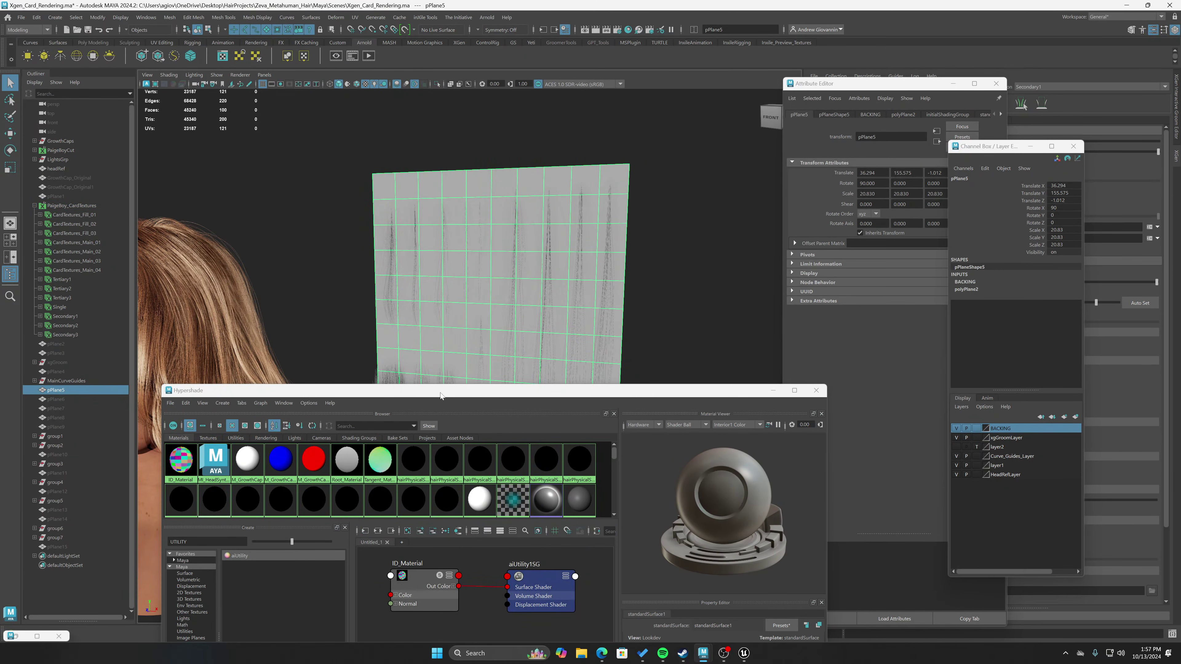
drag(438, 395, 459, 169)
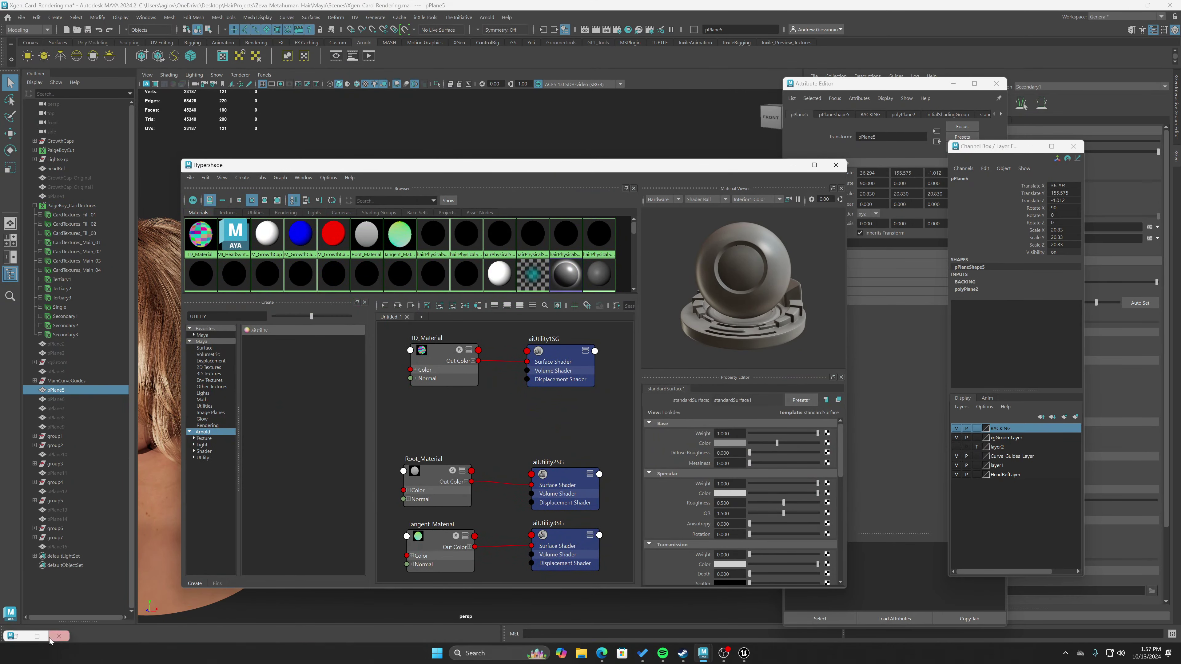
Render the tangent pass in the restored Arnold RenderView.
click(37, 636)
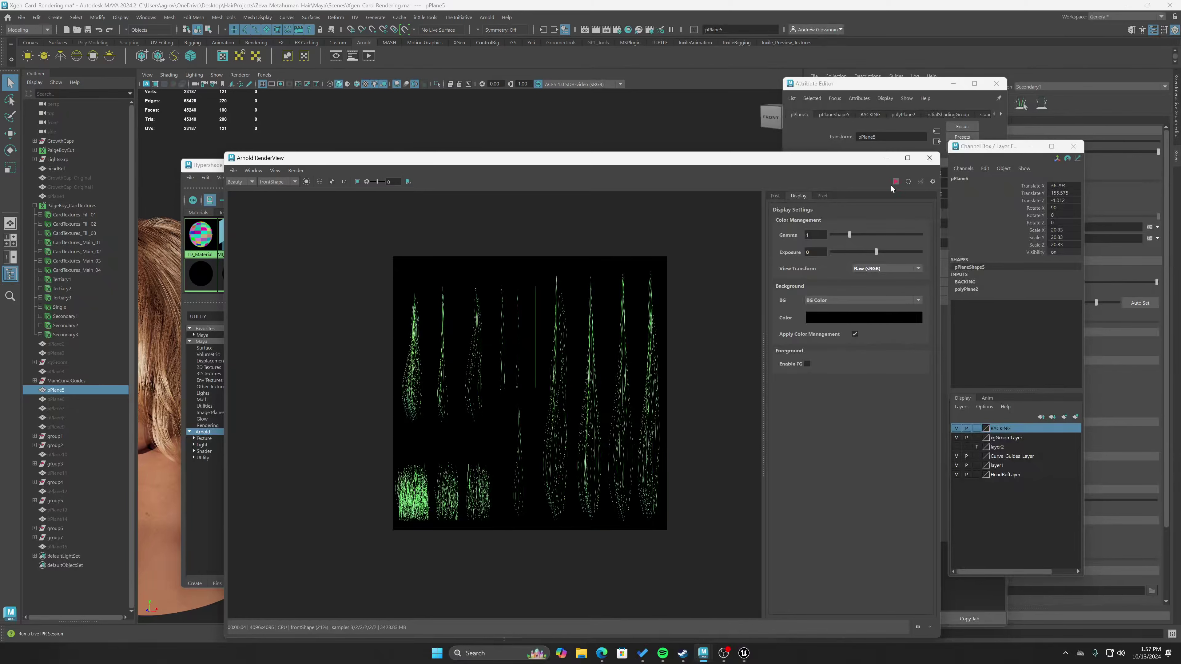
click(907, 182)
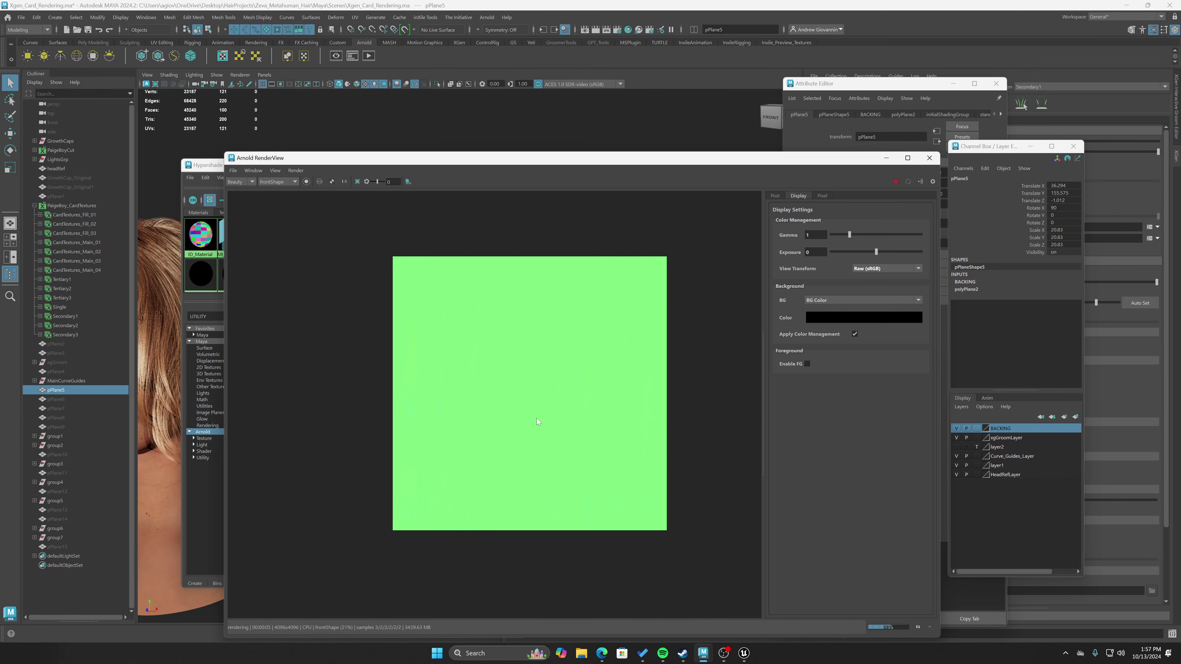
scroll(547, 422, up, 5)
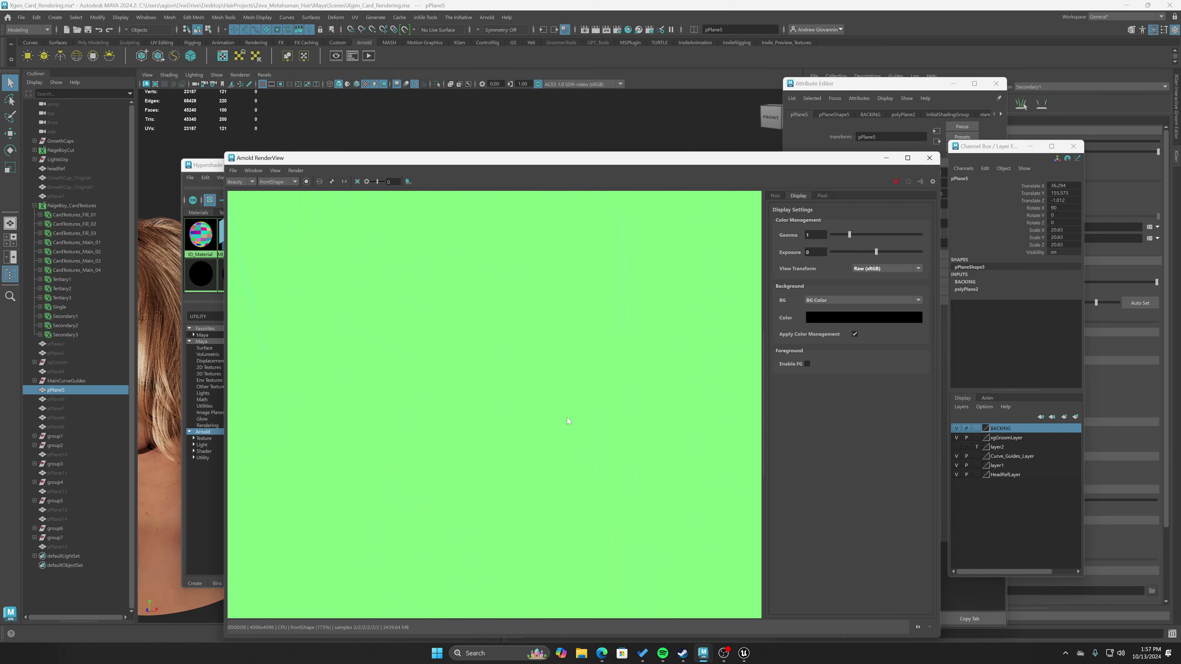
Zoom and pan around the green tangent render to inspect the strands.
scroll(569, 474, down, 8)
middle_drag(590, 468, 541, 475)
scroll(542, 479, up, 6)
middle_drag(573, 428, 598, 386)
scroll(555, 431, up, 3)
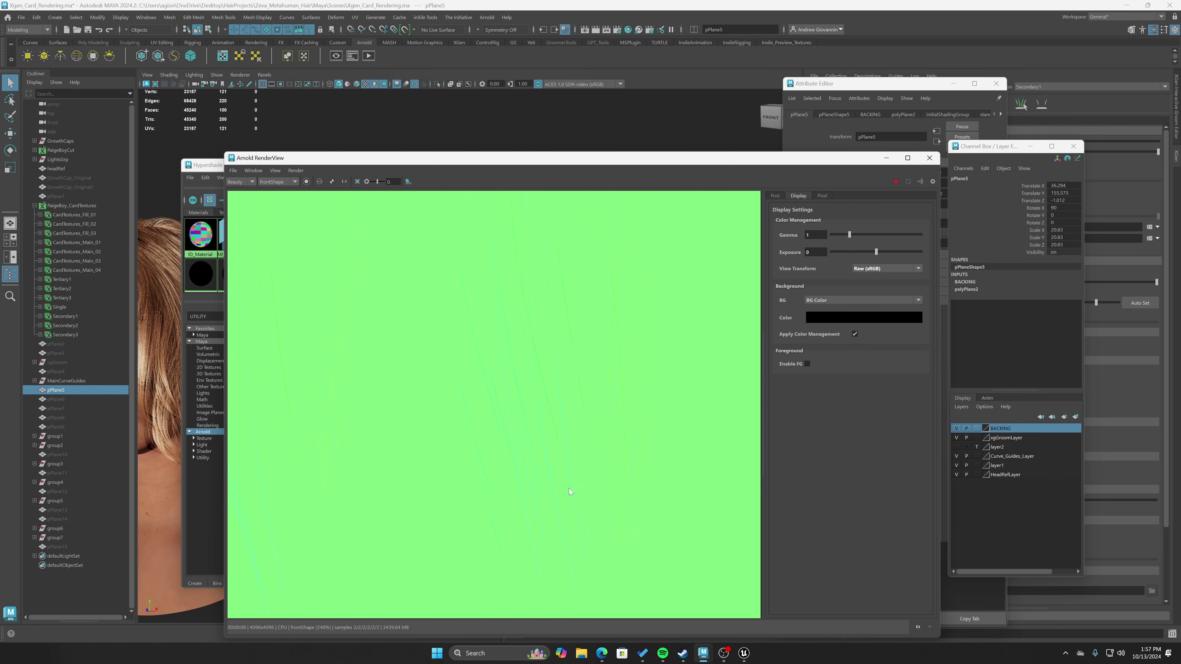
scroll(549, 396, down, 2)
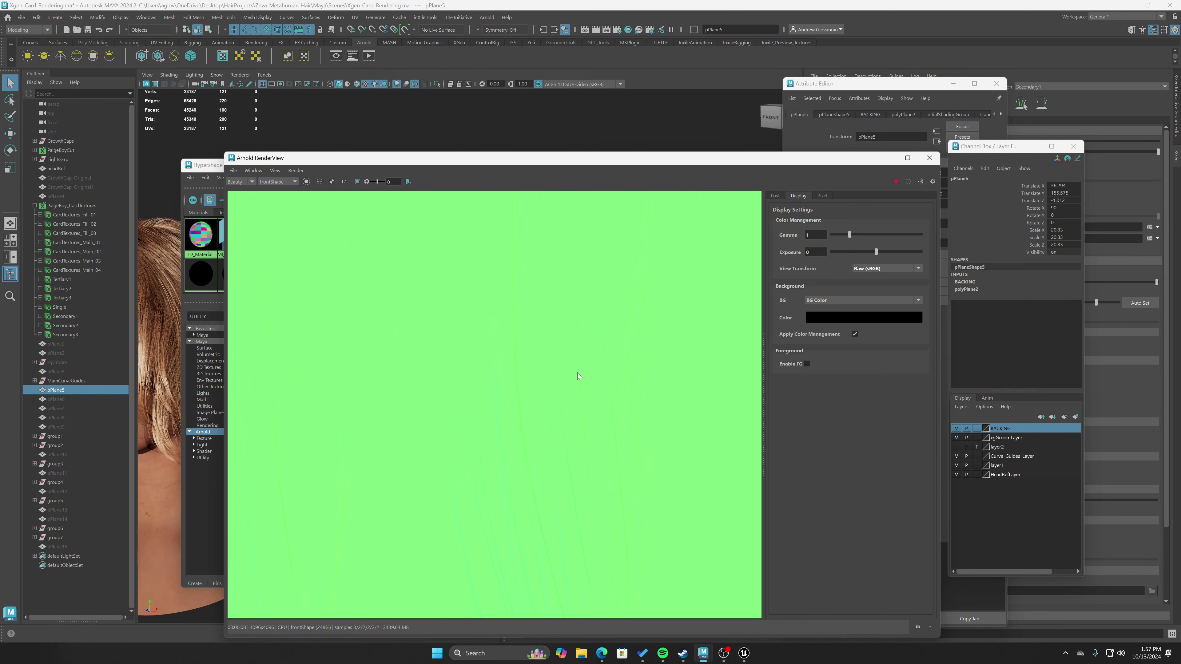
scroll(525, 486, up, 4)
scroll(561, 364, down, 8)
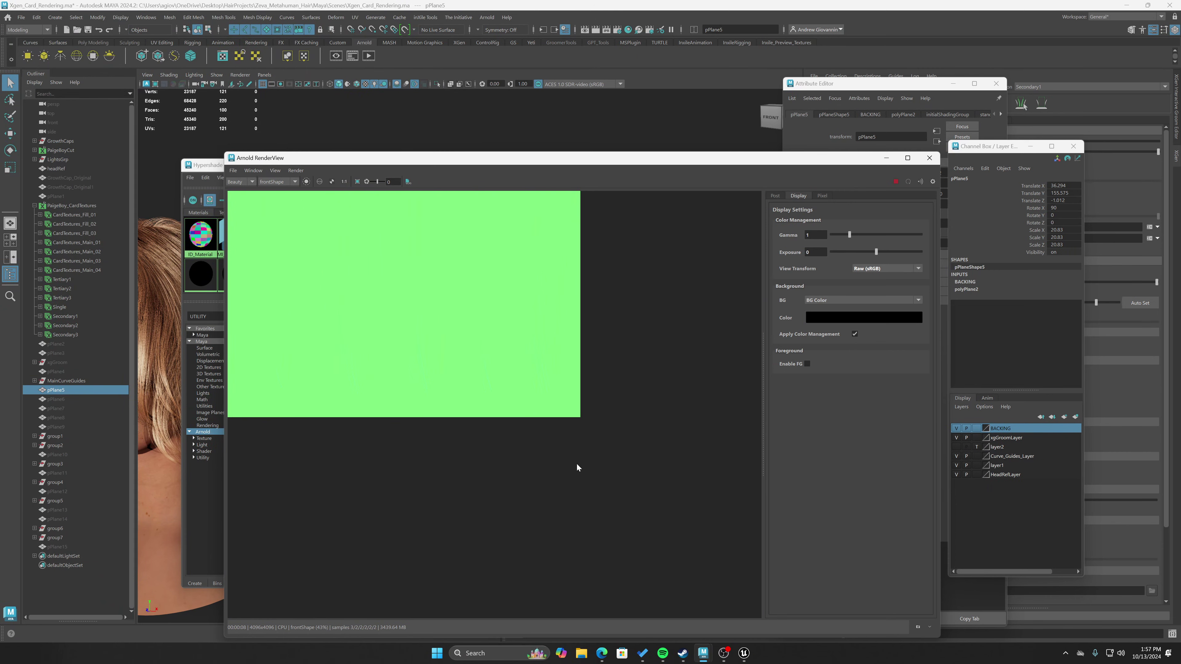
scroll(528, 423, down, 1)
scroll(538, 445, up, 1)
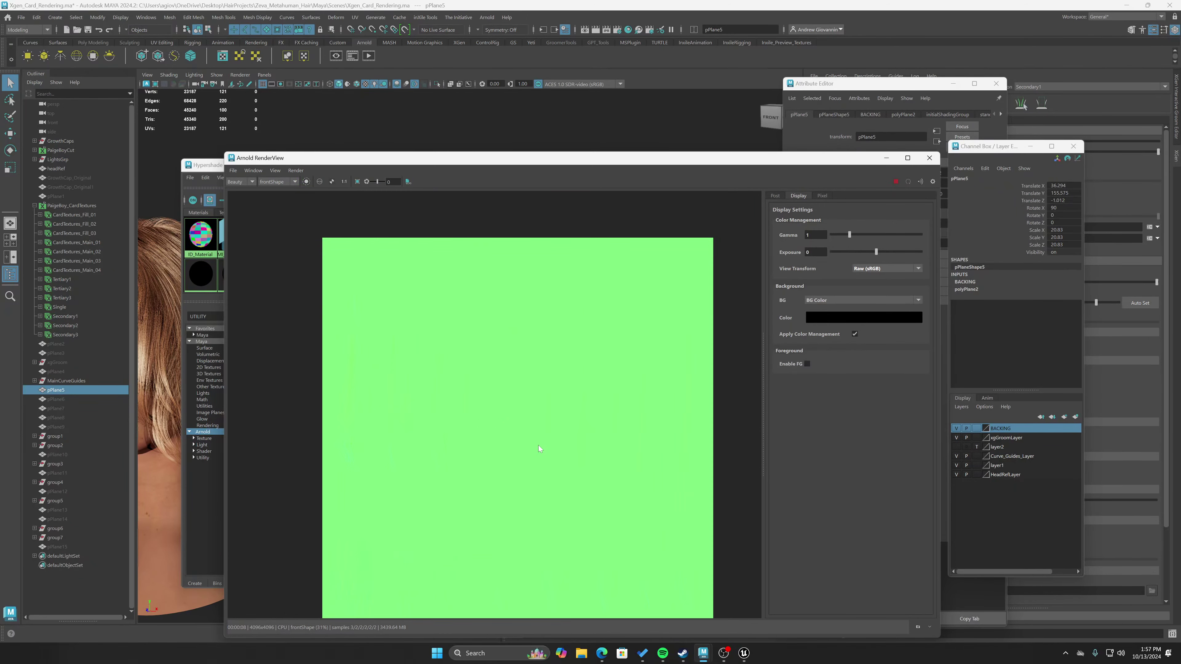
middle_drag(538, 444, 533, 421)
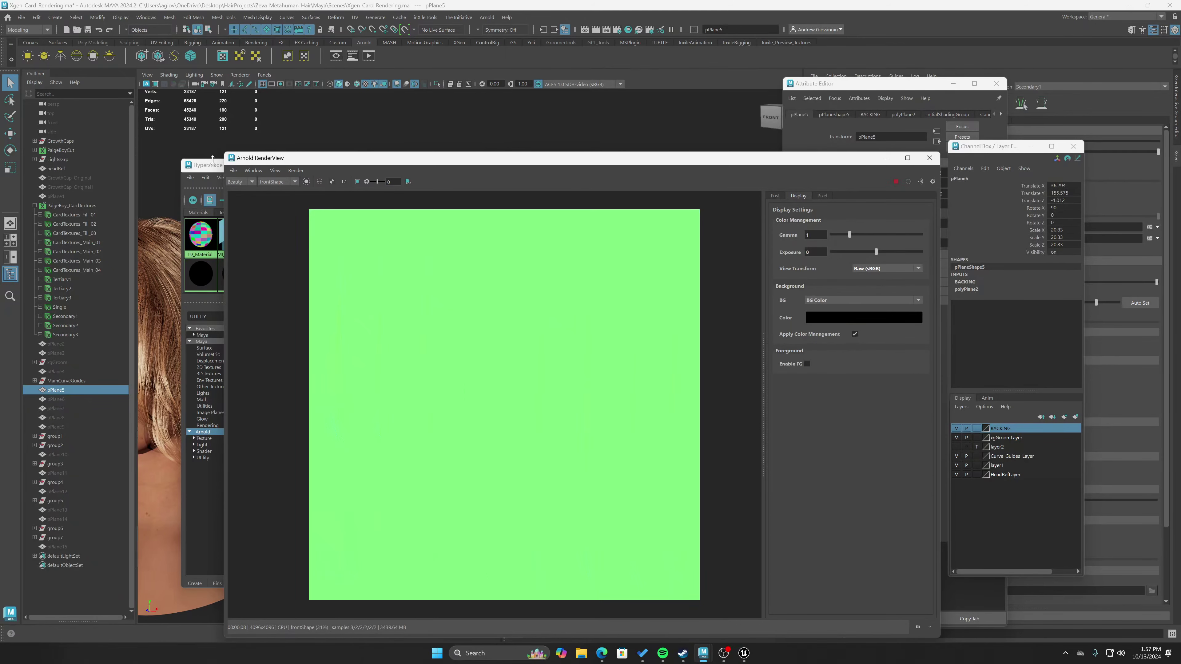
Save the render as Tangent in the images folder and switch to Unreal Engine.
click(232, 170)
key(Escape)
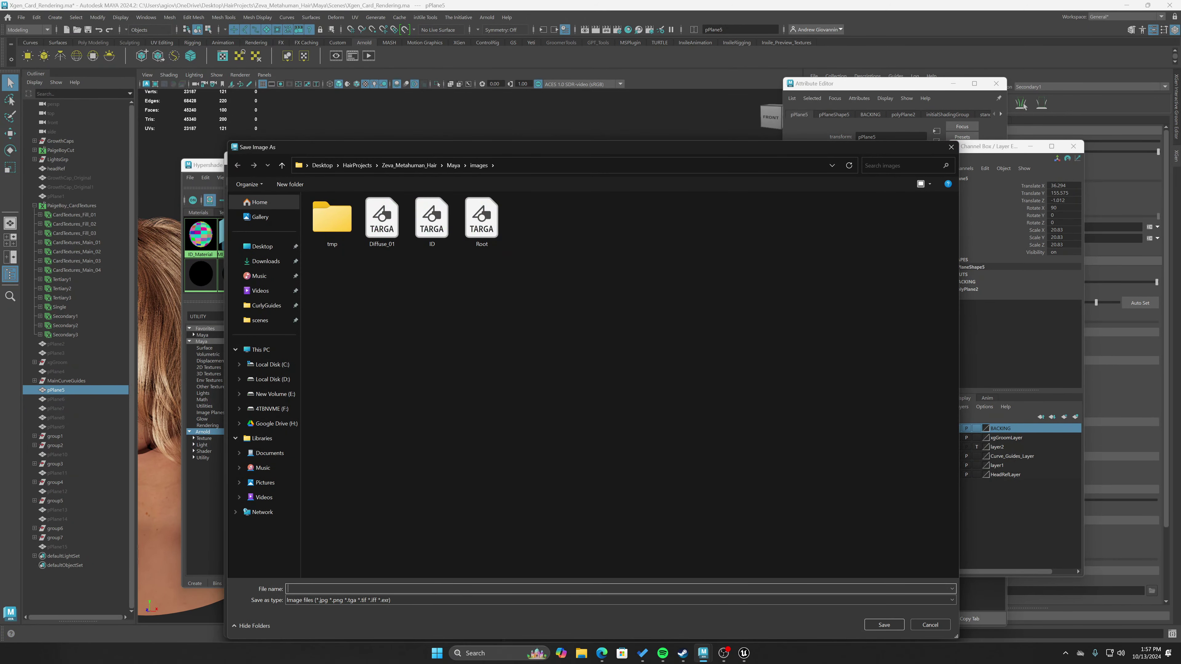
text(Tangent)
key(Return)
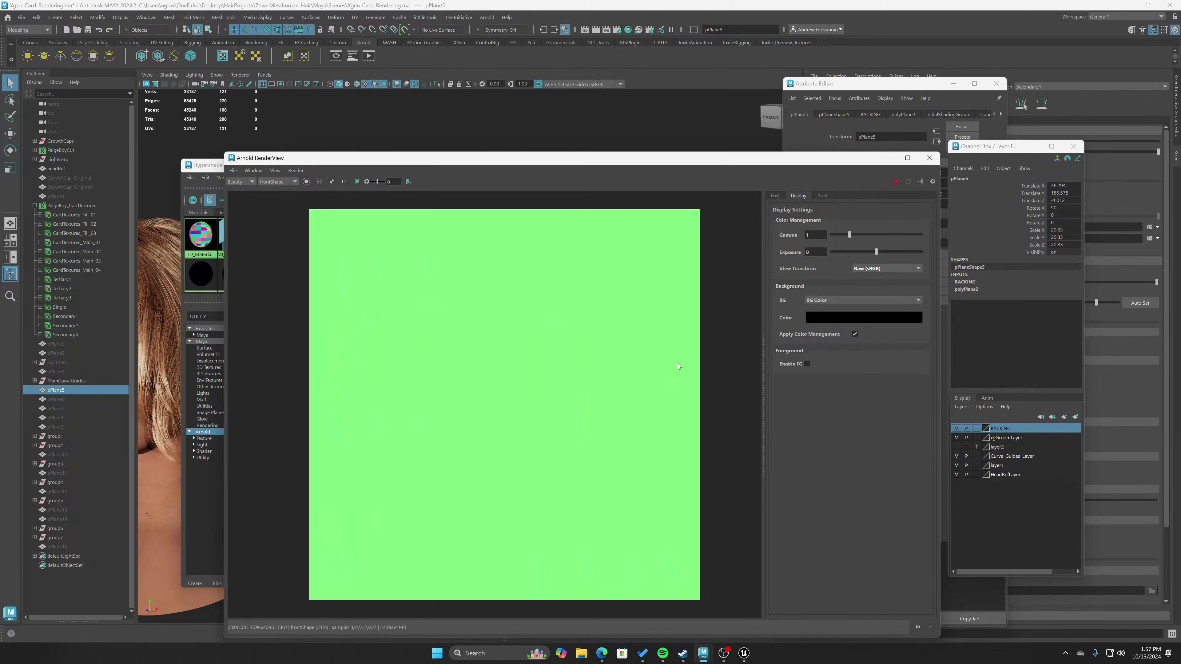
key(alt+Tab)
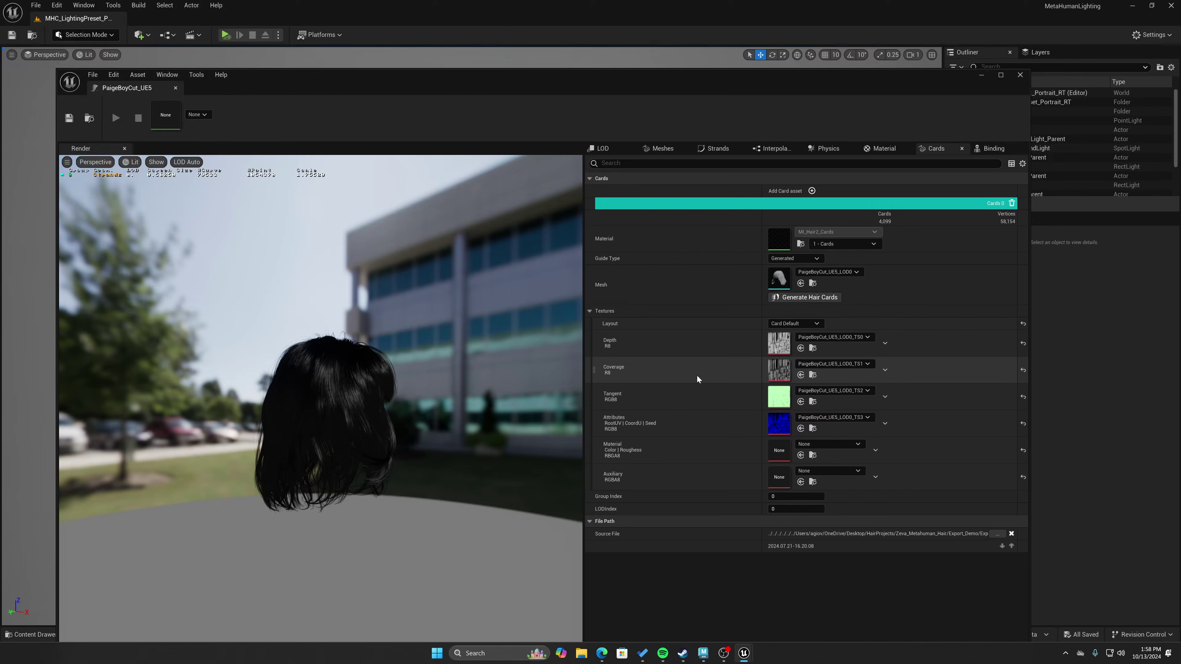
Minimize and restore the PaigeBoyCut_UE5 groom editor, then return to the Maya window.
click(979, 75)
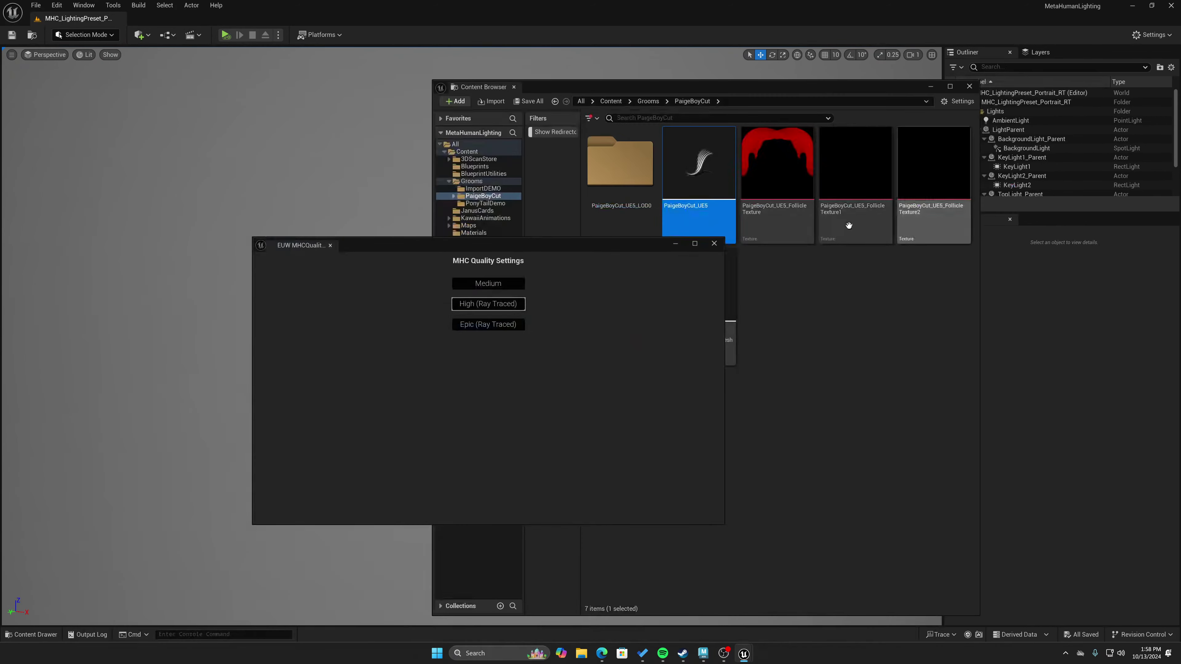
mouse_move(744, 653)
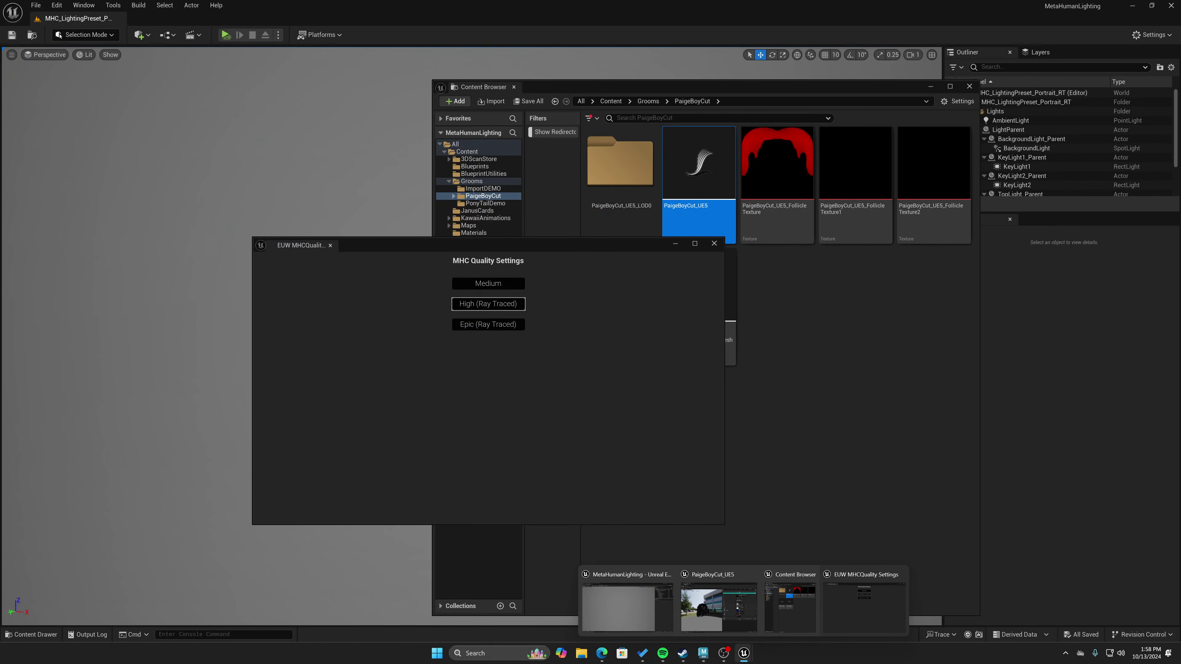
click(739, 625)
mouse_move(703, 654)
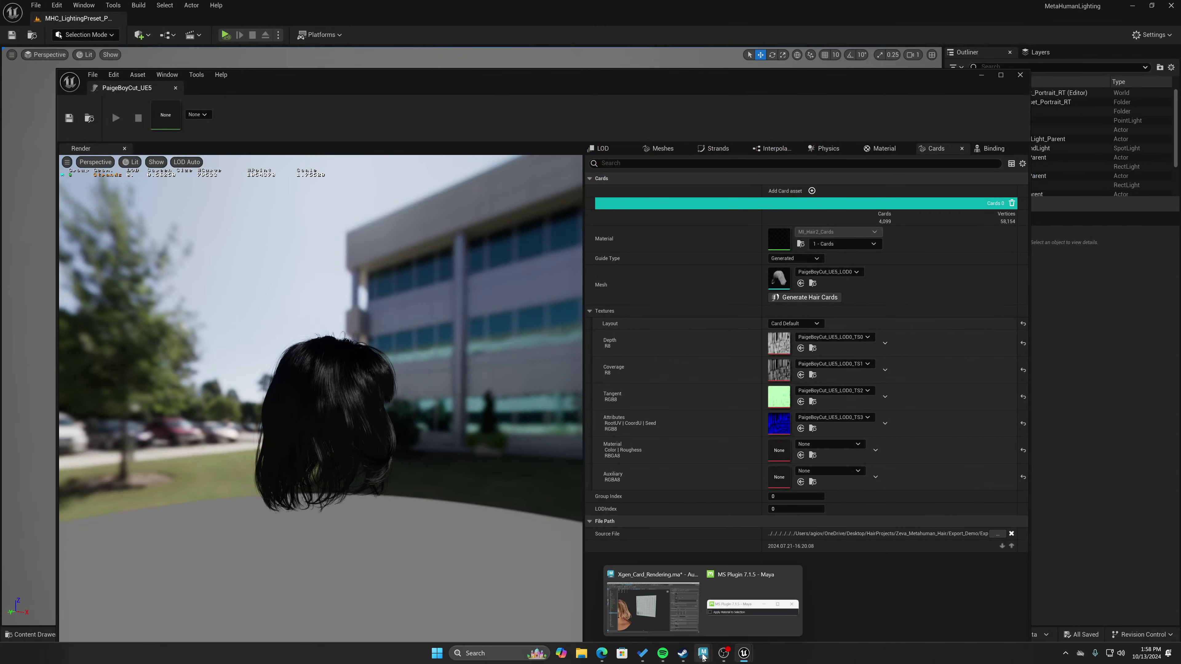
click(653, 605)
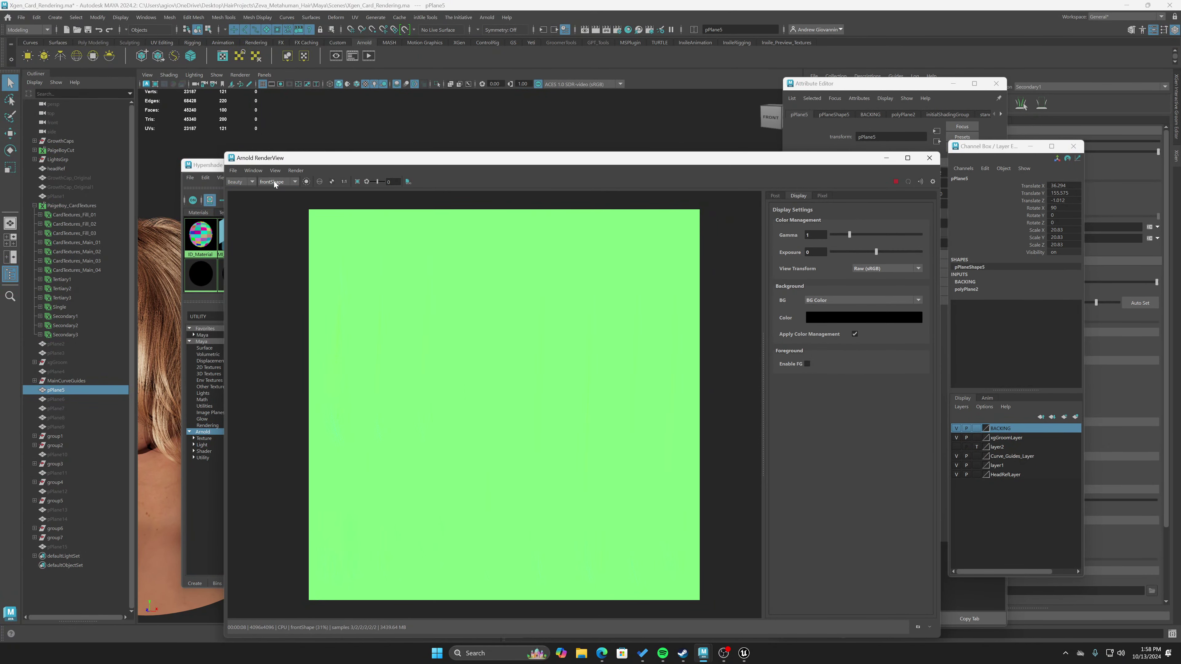
Open Render Settings on the AOVs tab and move Z to Active AOVs.
click(253, 172)
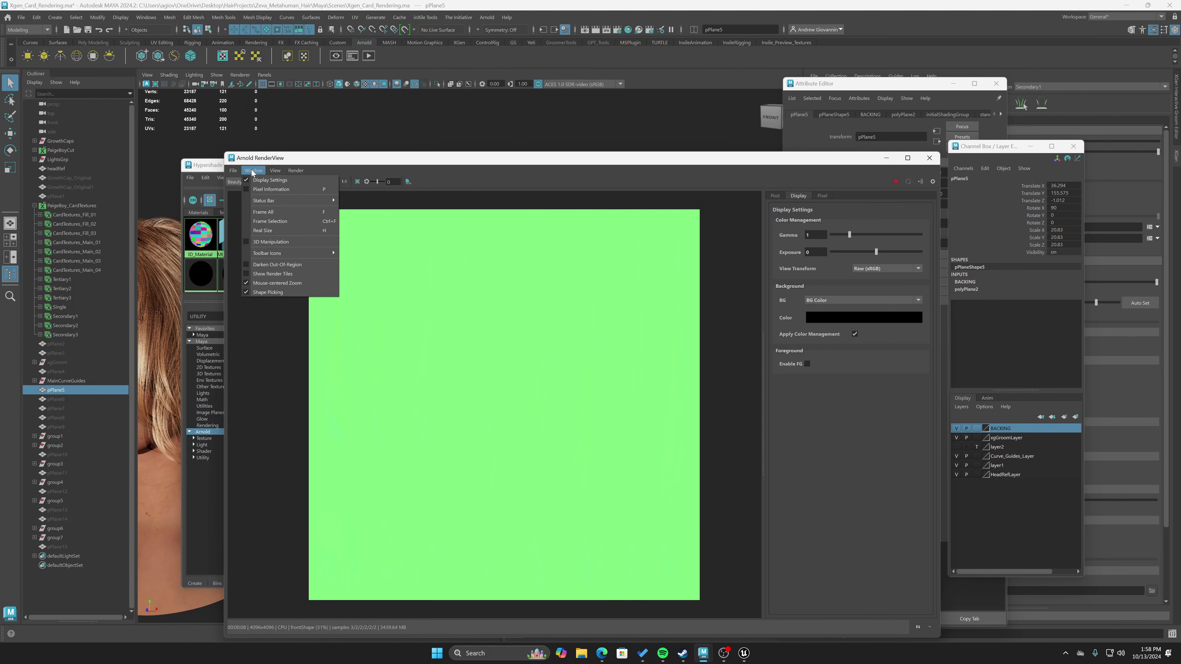
click(252, 171)
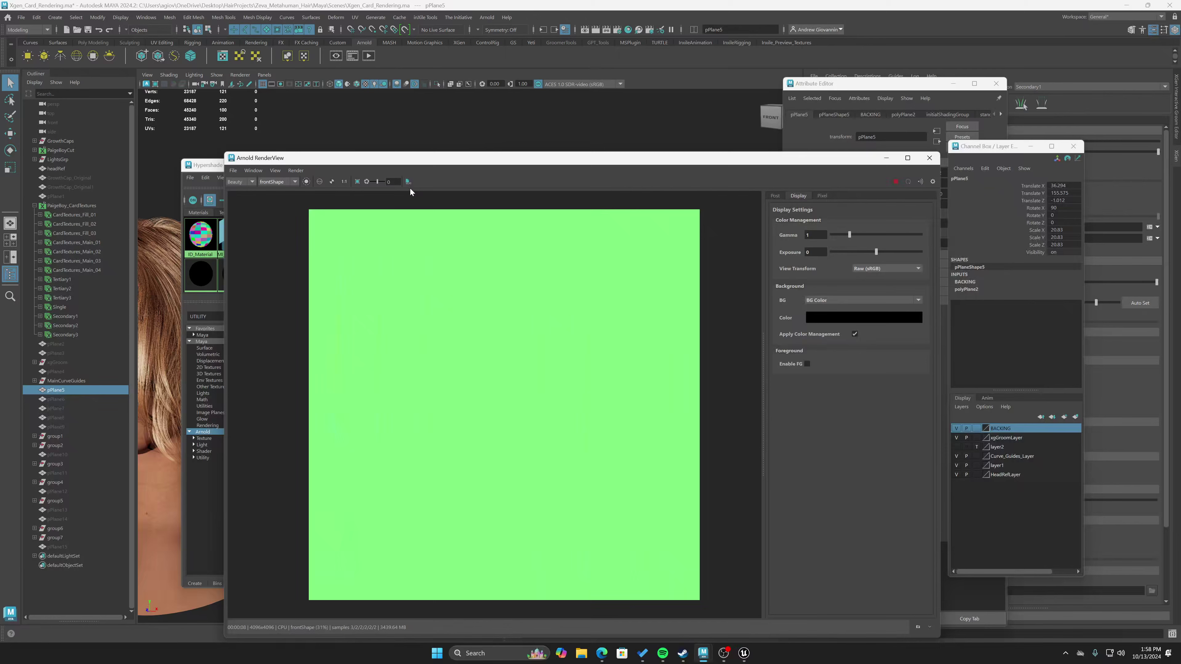
click(617, 29)
drag(151, 110, 608, 183)
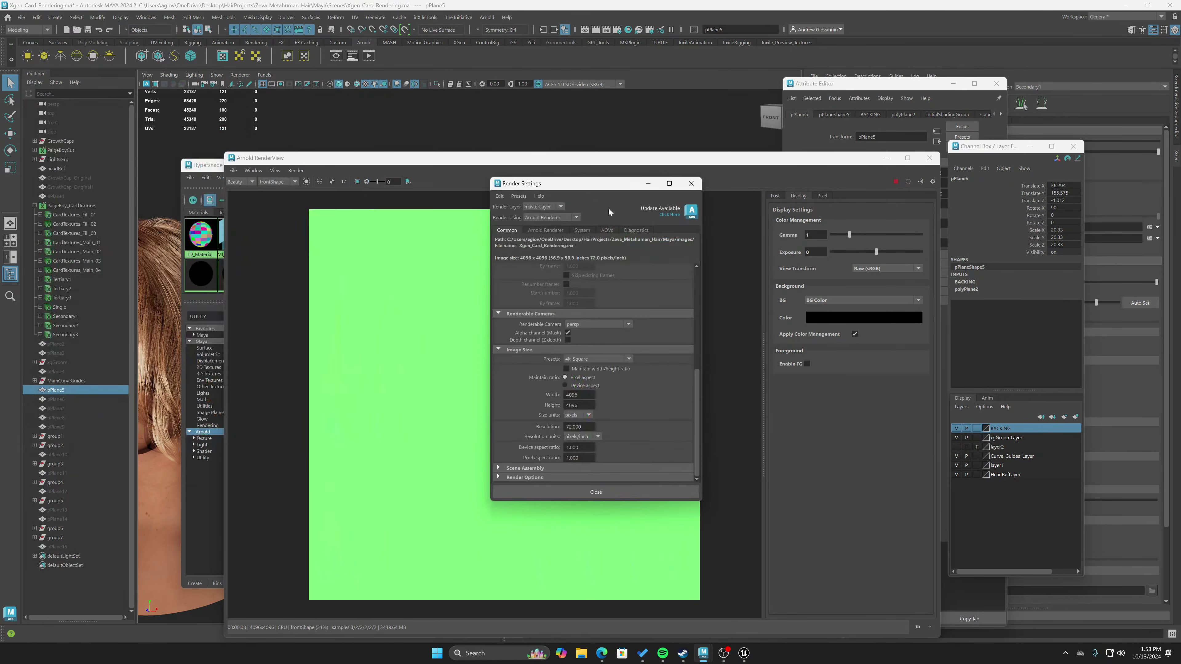
click(607, 230)
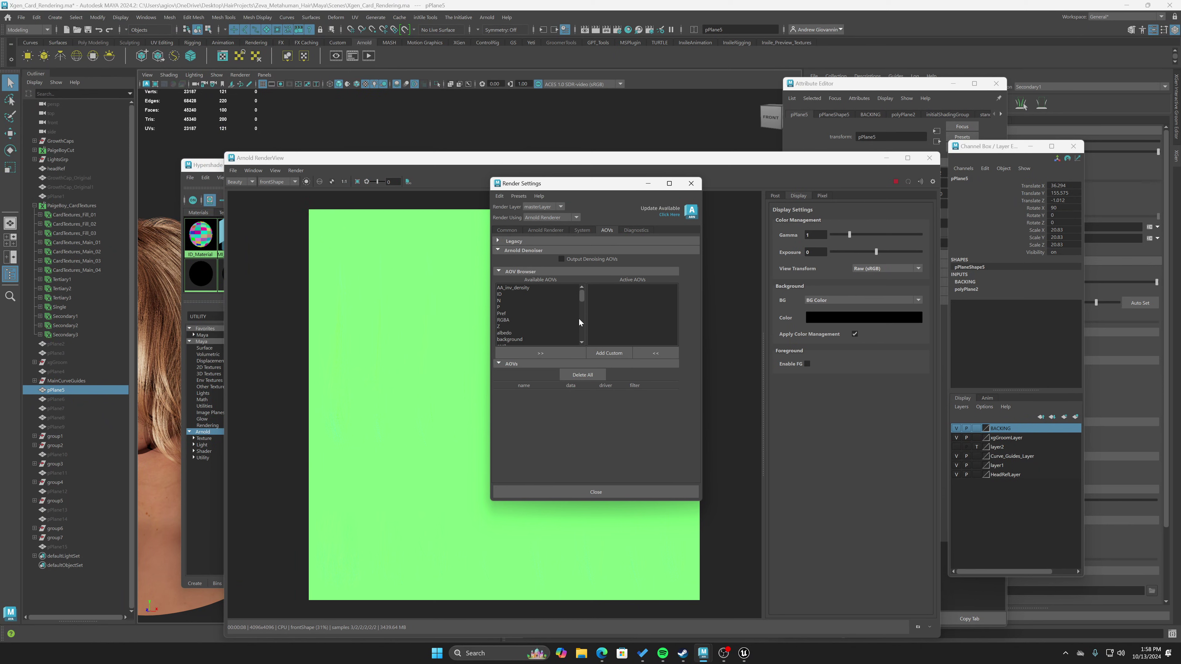
click(502, 326)
click(535, 354)
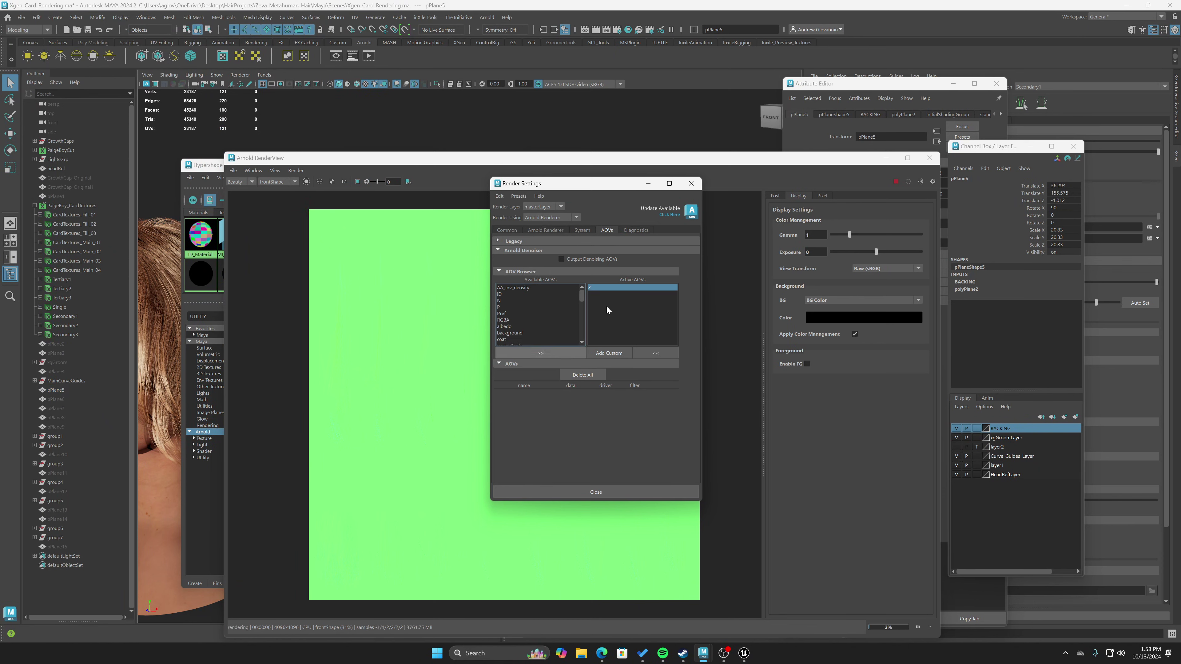
Move opacity to Active AOVs and close Render Settings.
drag(582, 297, 582, 296)
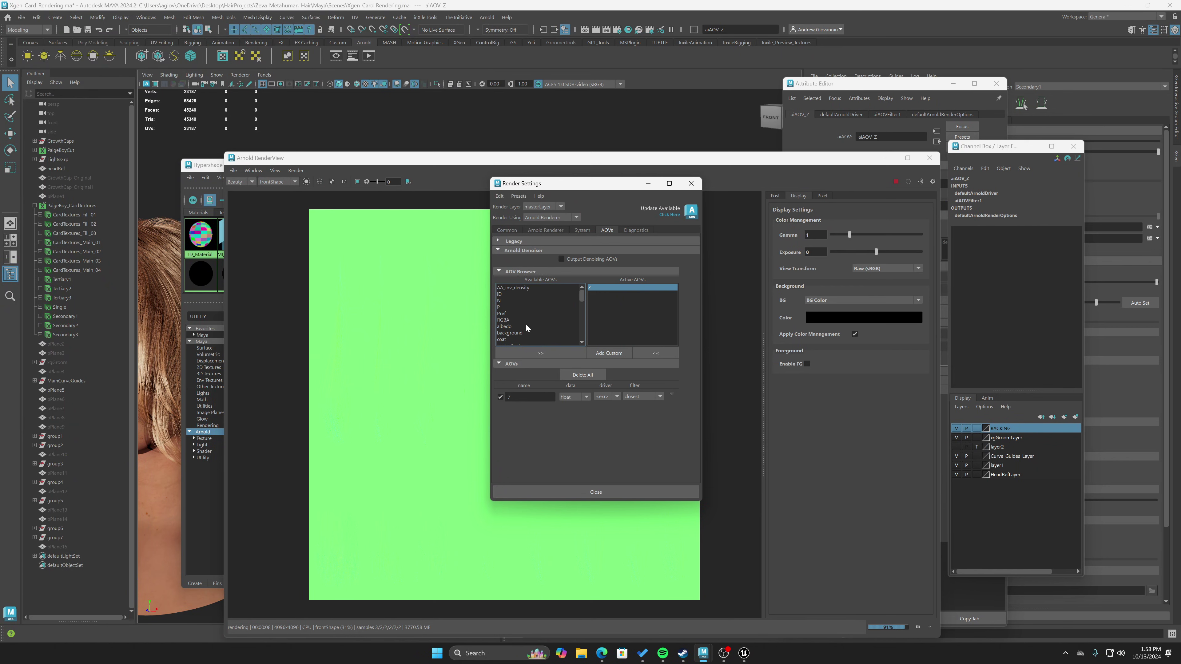
scroll(526, 325, down, 2)
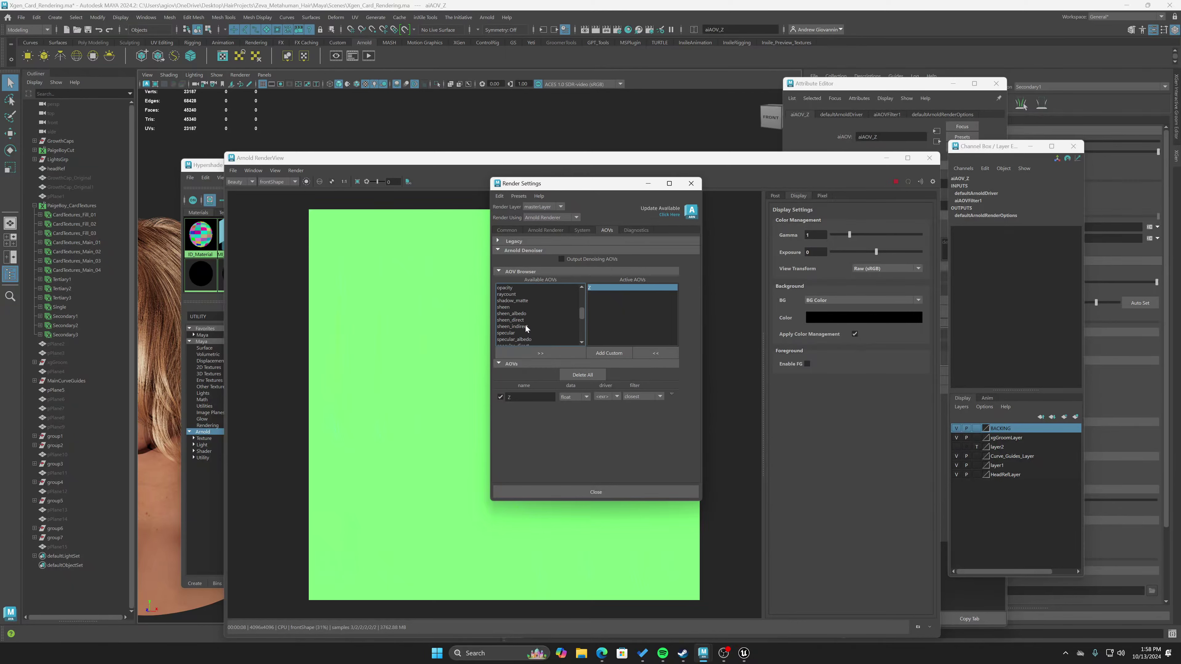
click(505, 288)
click(540, 353)
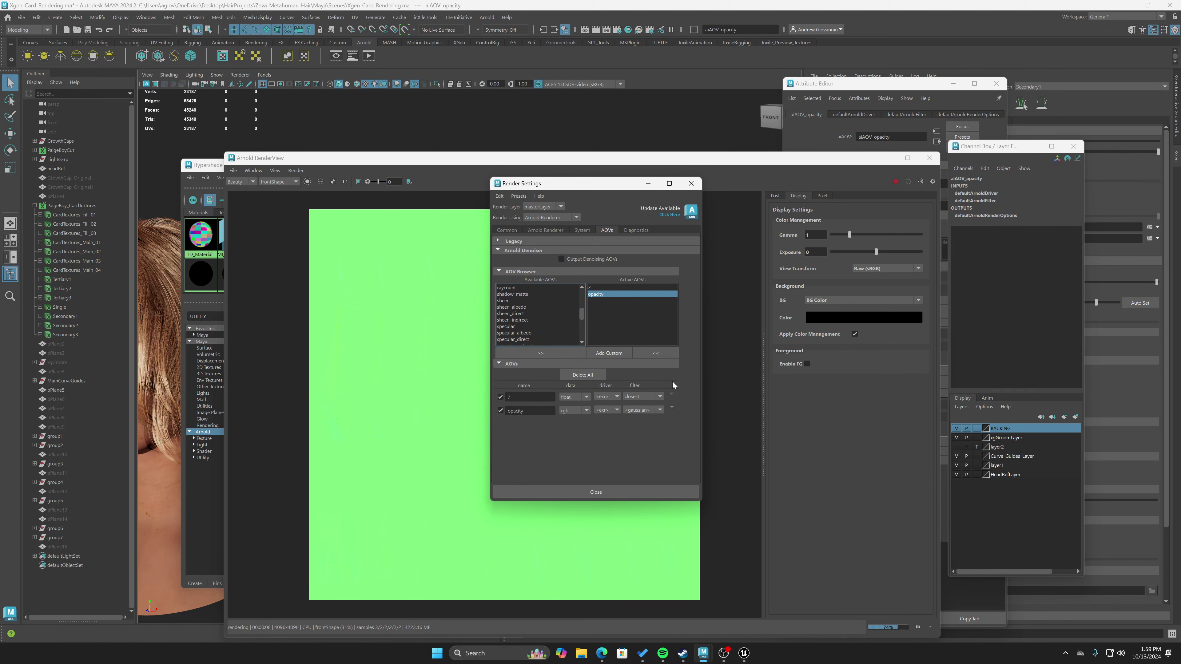
click(604, 494)
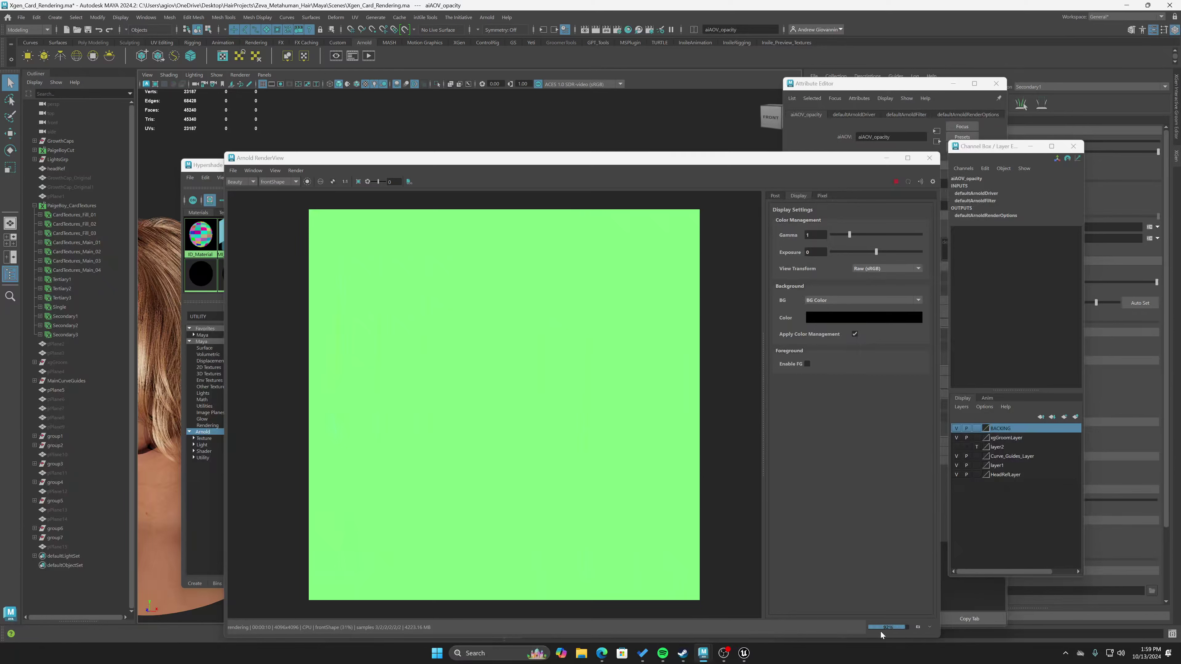
Display the Z AOV in RenderView with exposure set to -10.
click(254, 182)
click(247, 197)
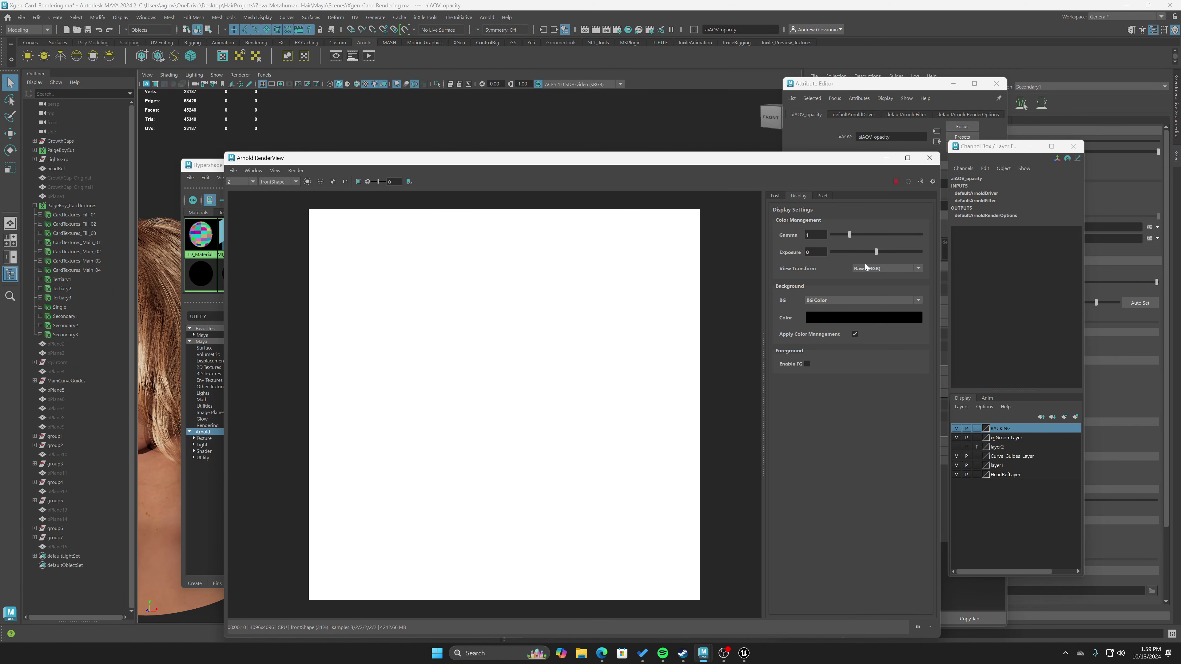
click(809, 235)
key(Return)
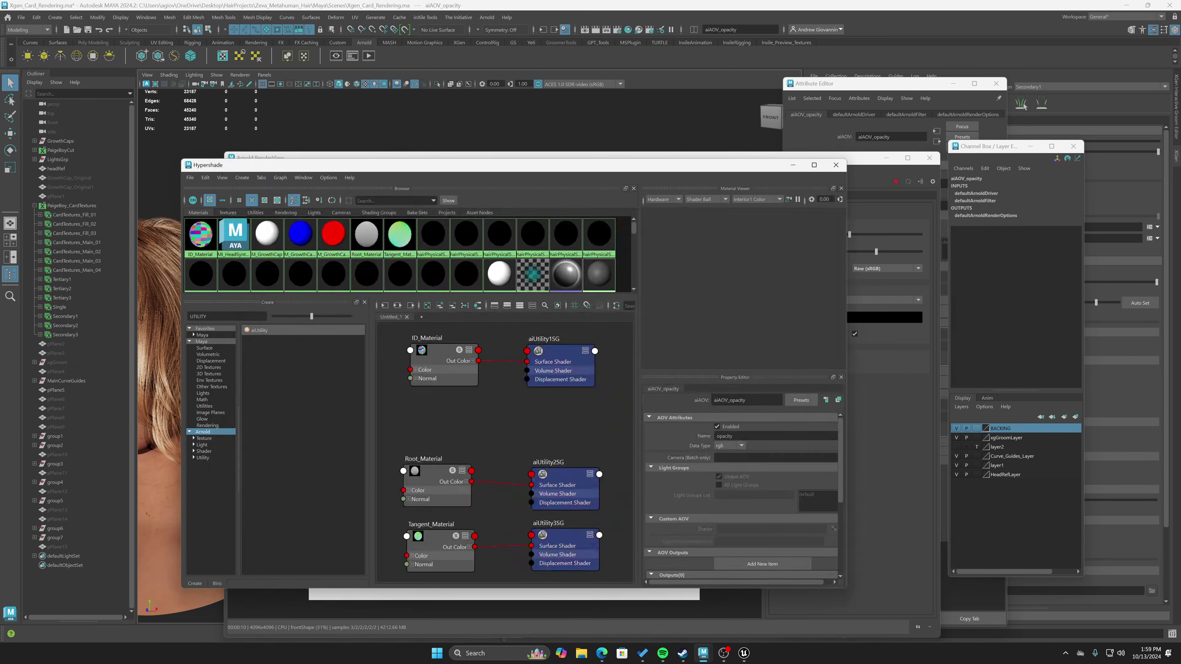
click(880, 163)
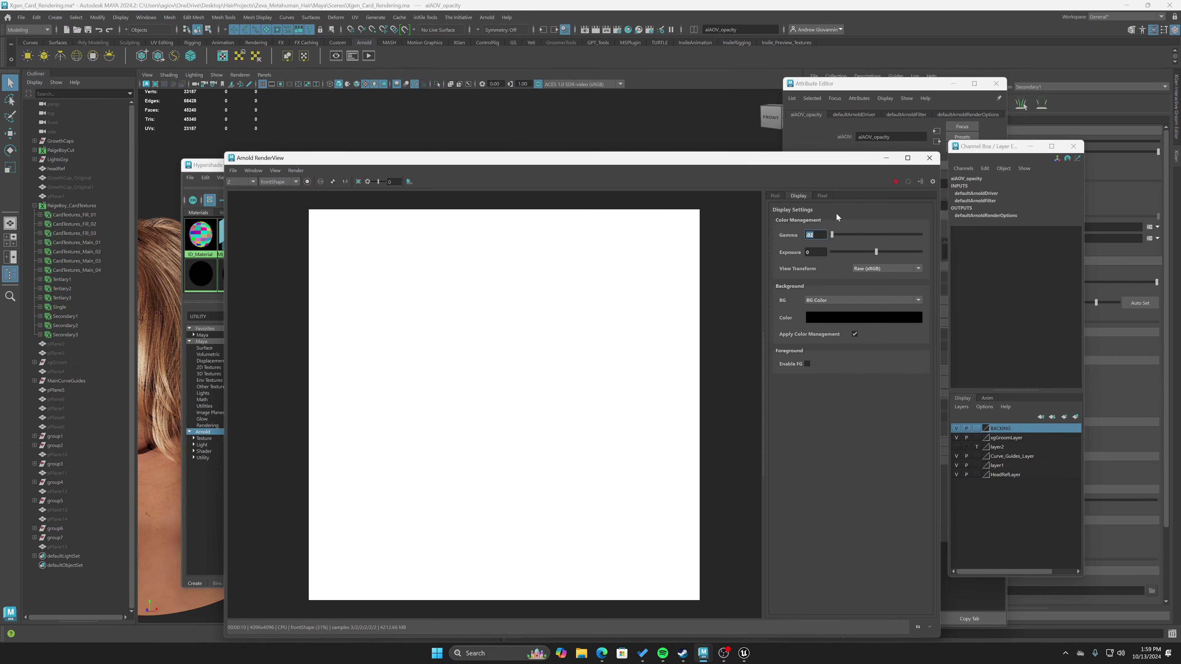
click(816, 251)
text(-10)
key(Return)
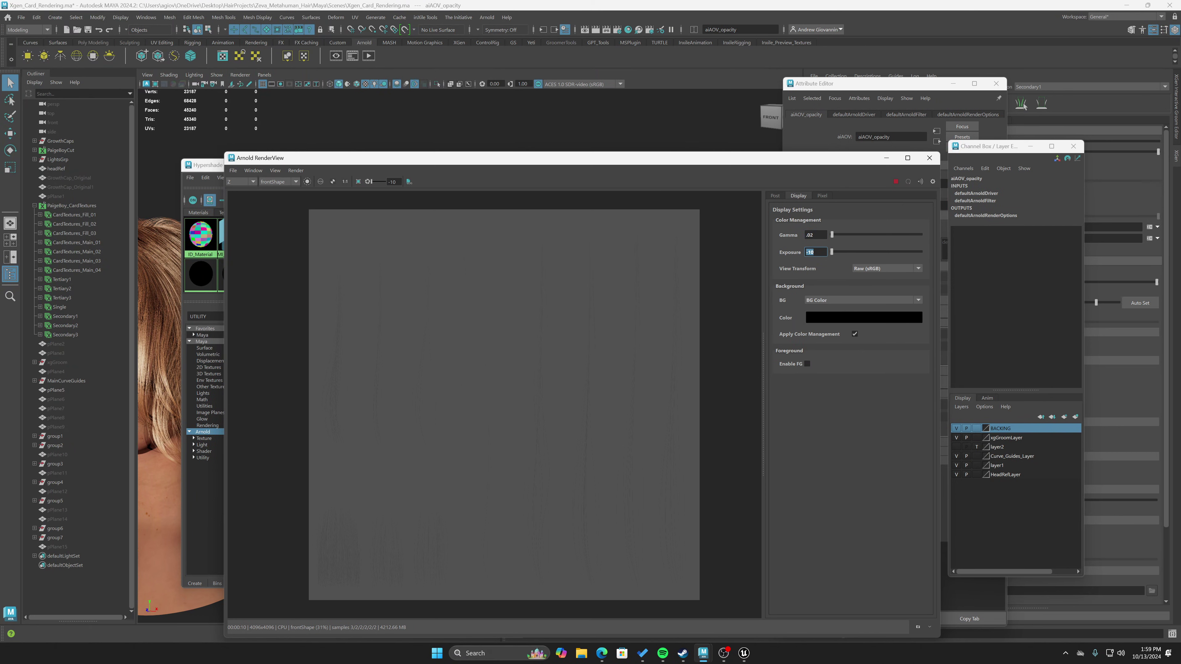
Set the RenderView display gamma to .02.
click(814, 235)
key(Return)
key(Right)
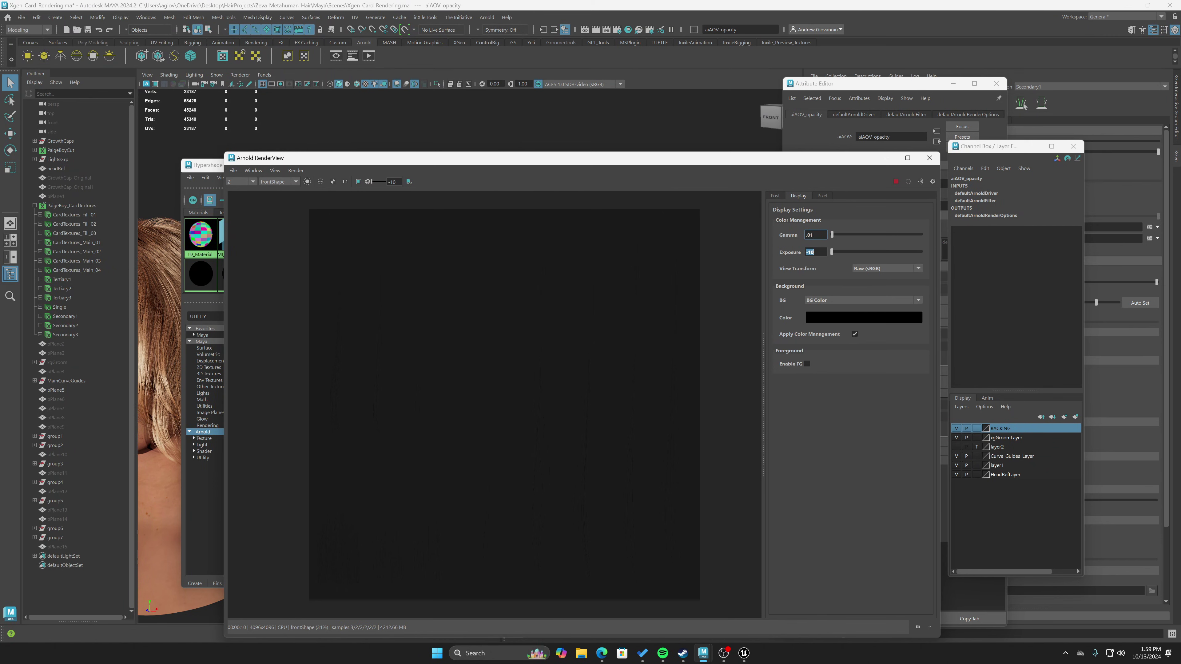
text(2)
key(Return)
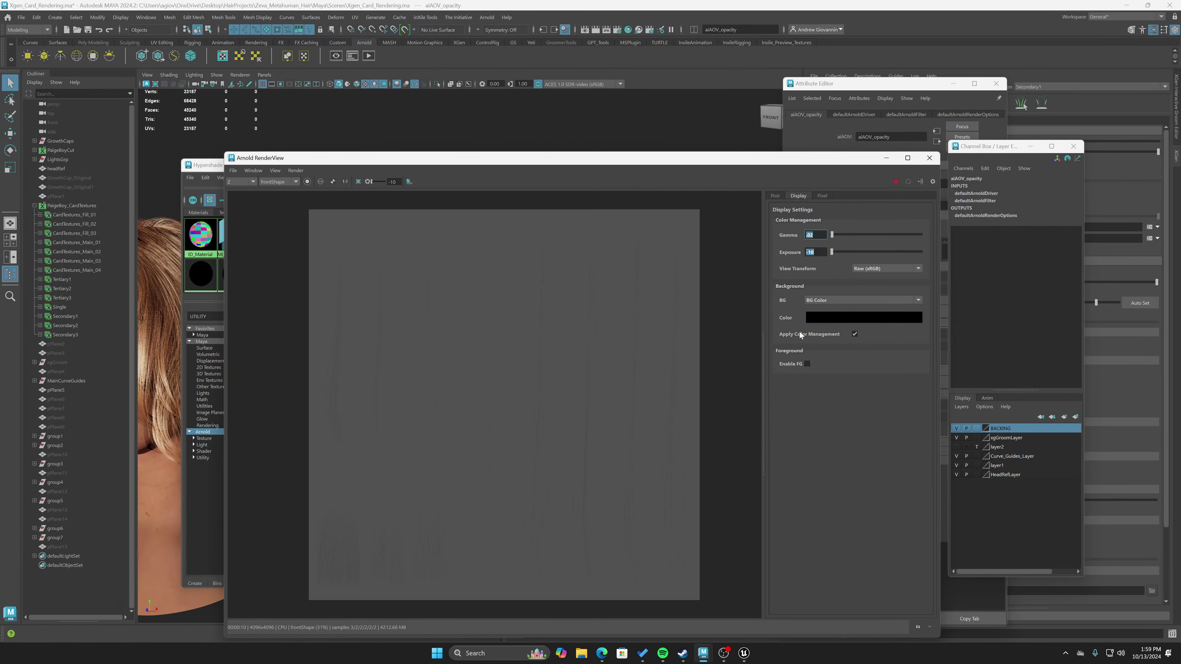
key(Right)
key(Tab)
Save the depth image as Depth.tga in the images folder.
click(233, 171)
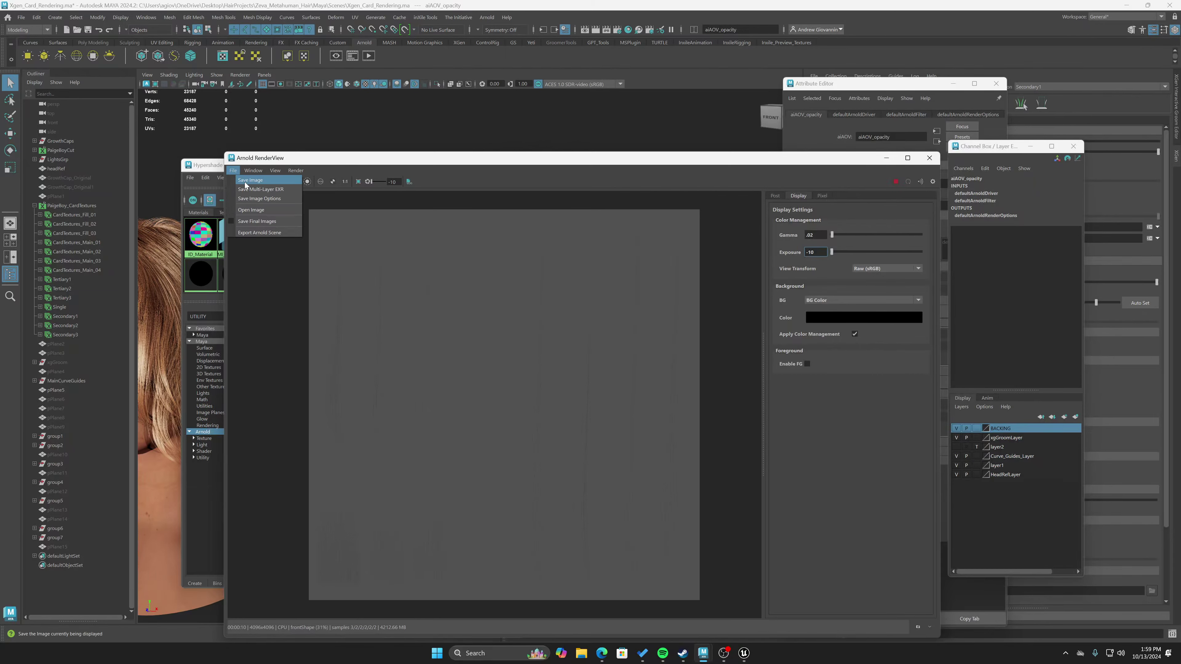
click(244, 182)
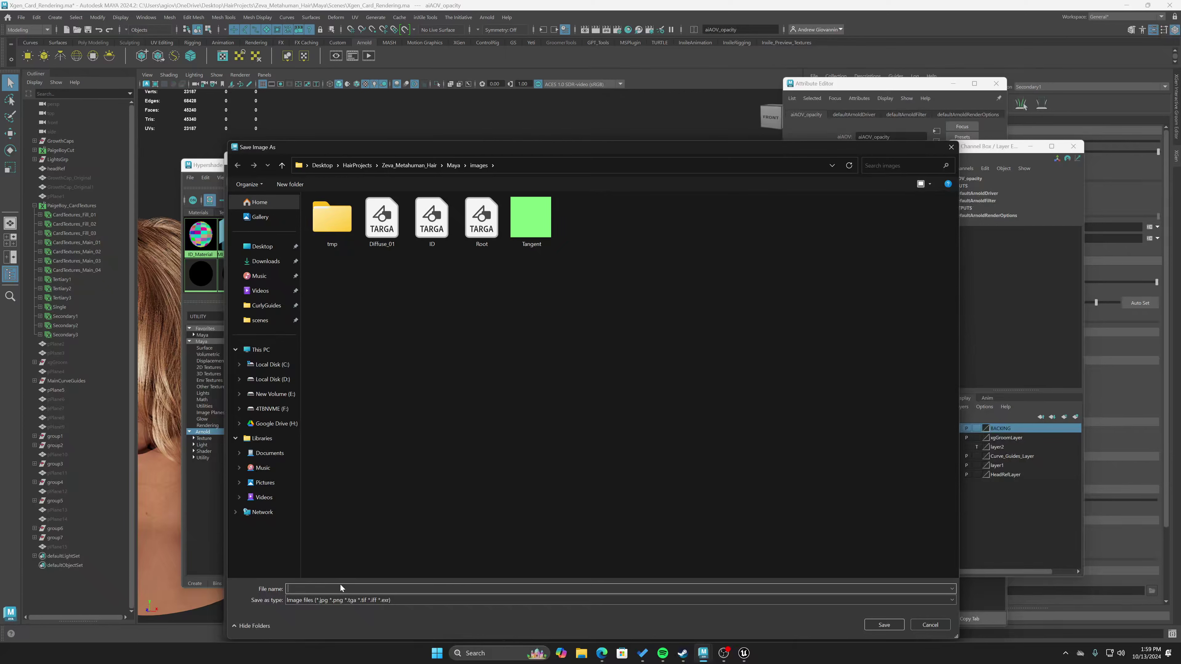
text(Depth.tga)
key(Return)
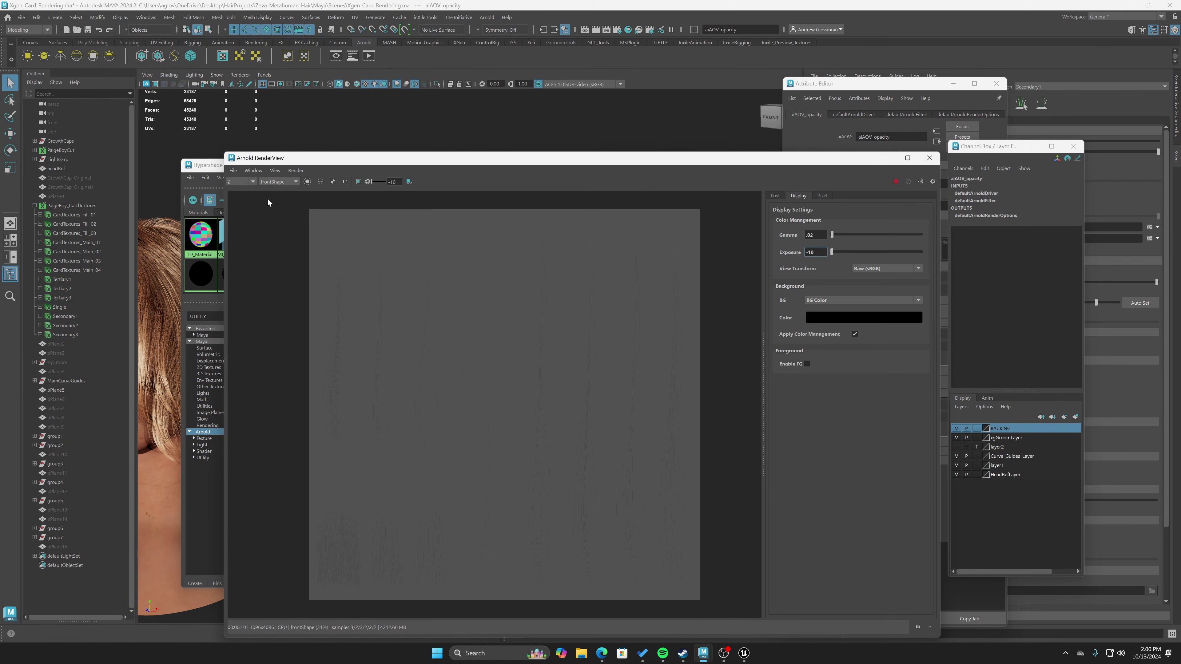
Display the opacity AOV with exposure 0 and gamma 1.
click(253, 182)
click(235, 203)
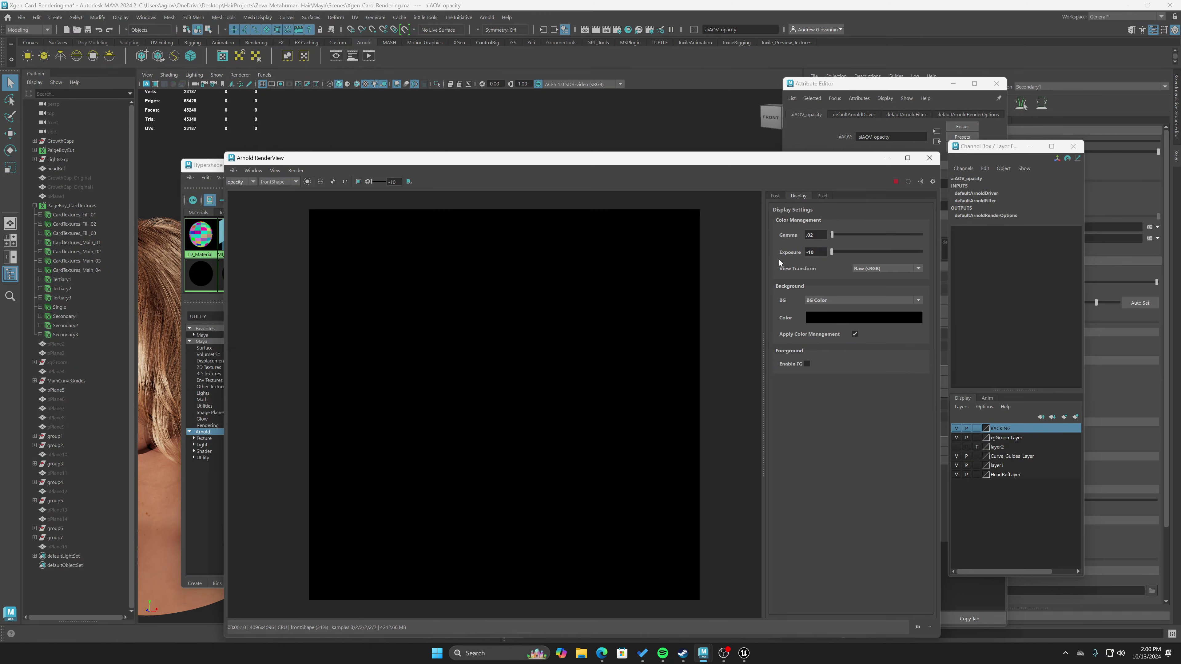
double_click(811, 252)
text(0)
key(Return)
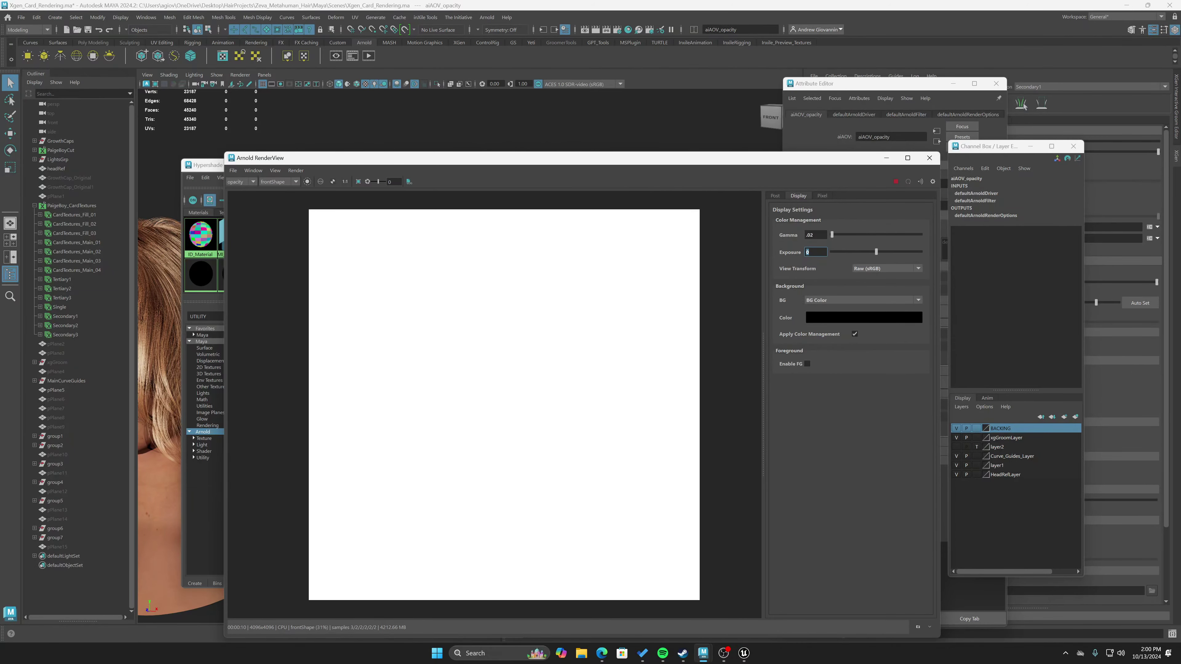
click(815, 235)
text(1)
key(Return)
Hide the BACKING layer and re-render the opacity pass.
drag(777, 159, 720, 145)
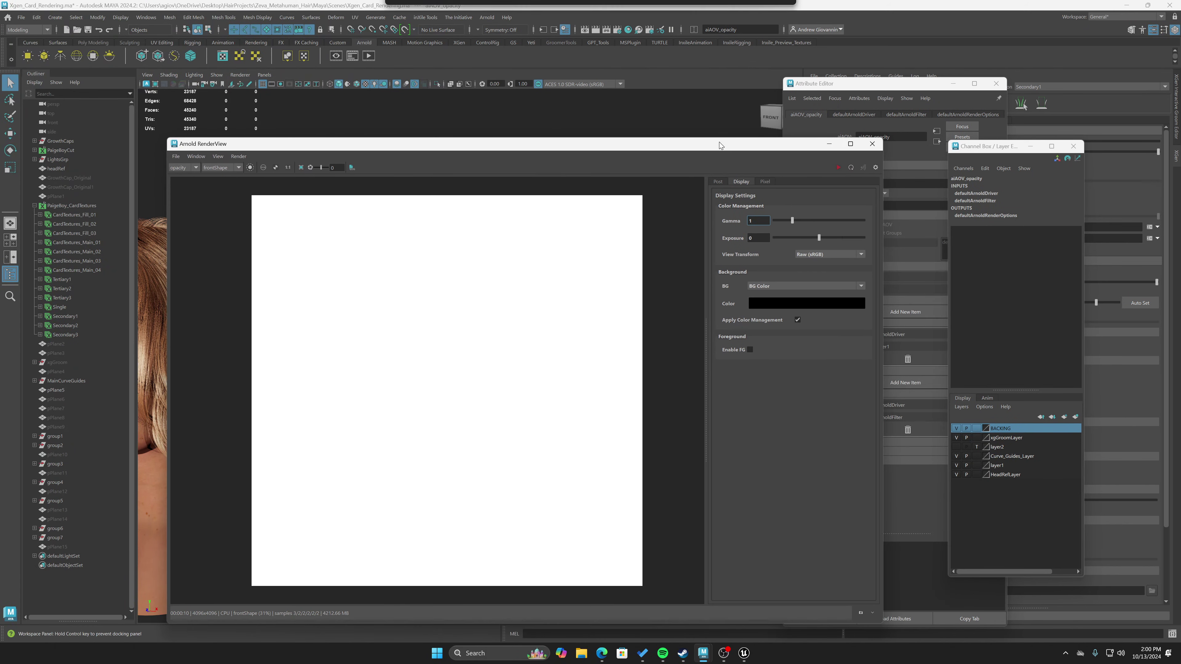
click(957, 428)
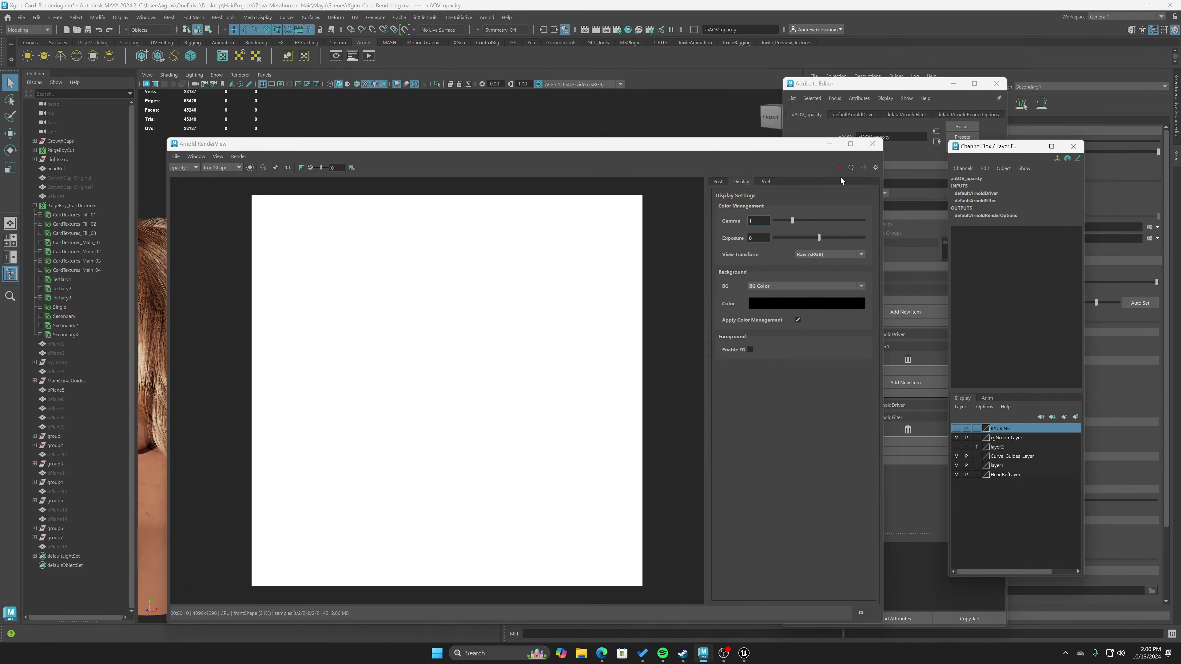
click(838, 168)
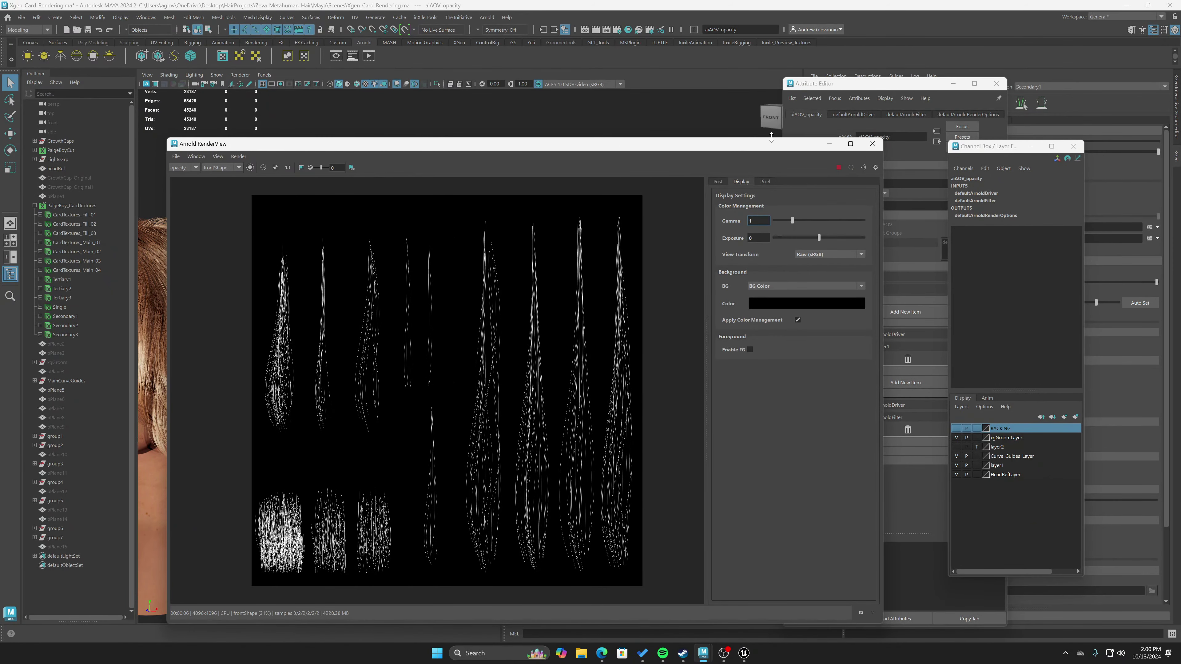
Maximize RenderView and zoom and pan across the opacity strands.
double_click(574, 147)
scroll(590, 356, up, 5)
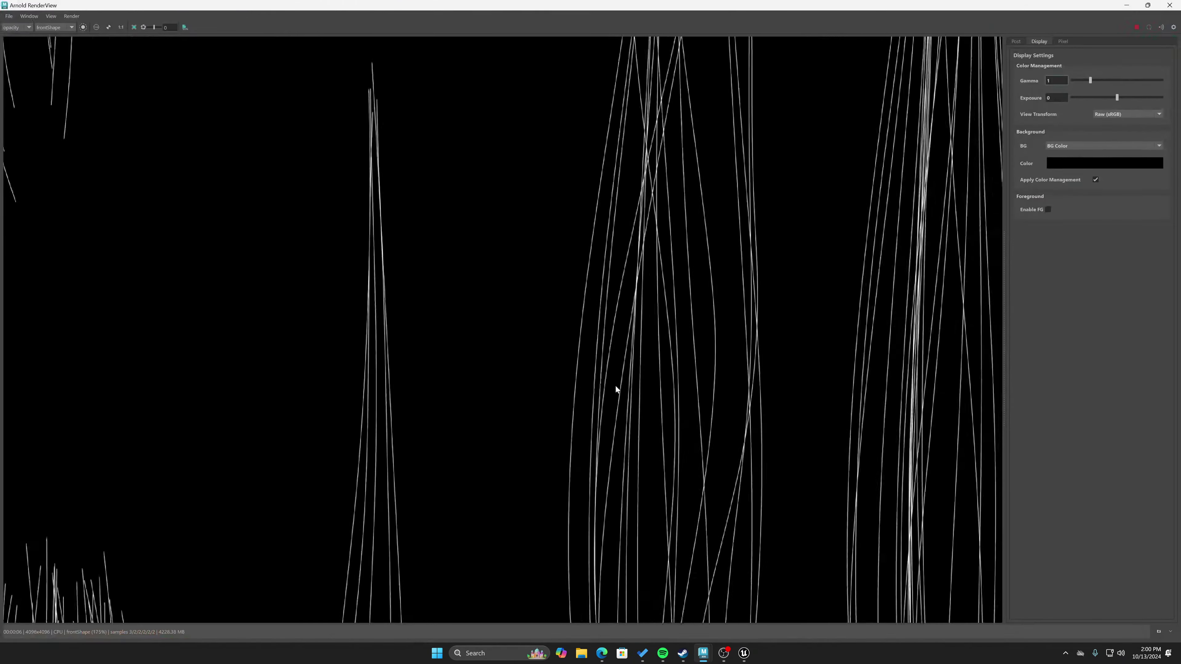
scroll(656, 397, down, 4)
scroll(729, 426, up, 4)
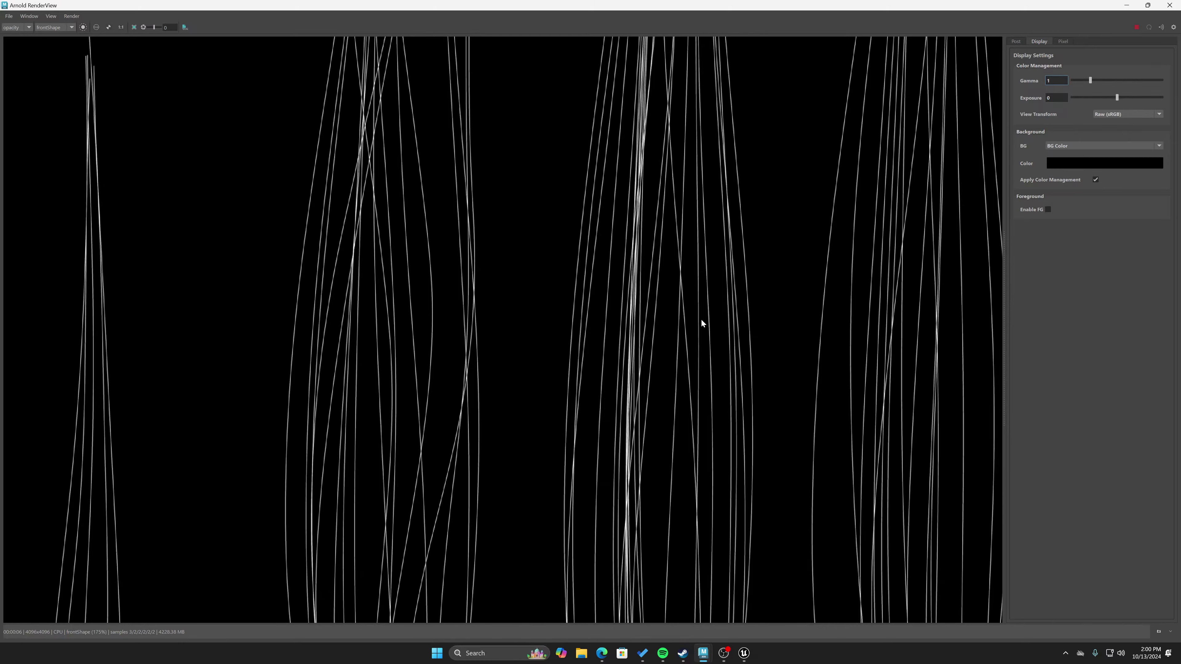
middle_drag(702, 323, 559, 319)
scroll(432, 358, down, 4)
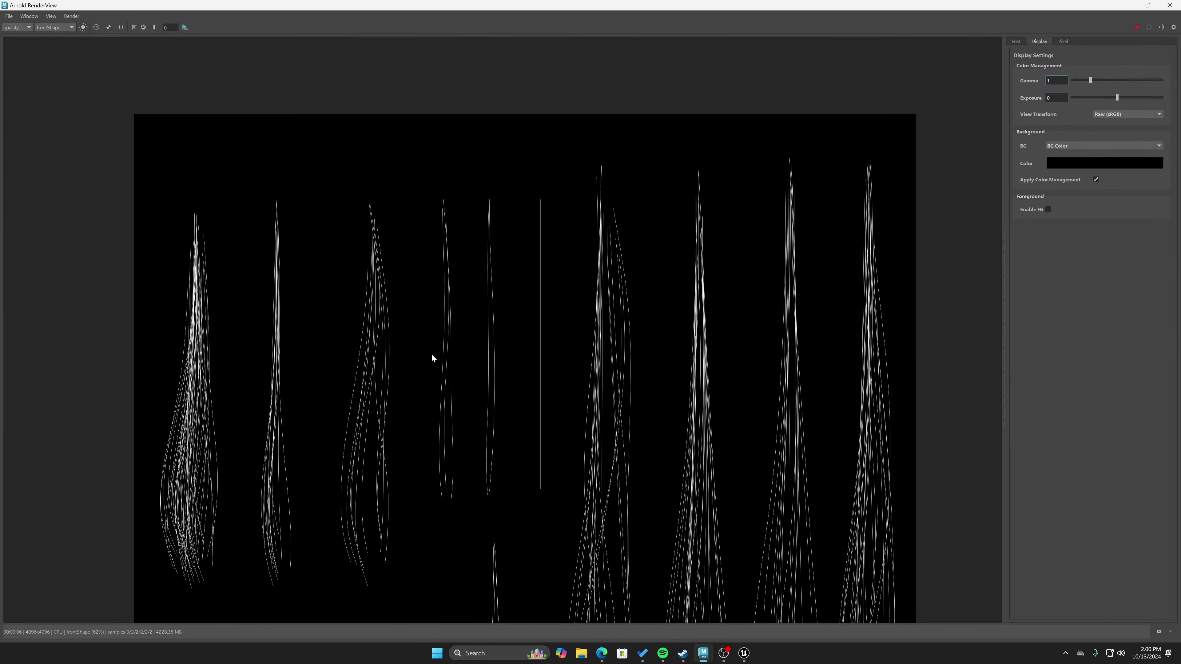
scroll(554, 340, up, 2)
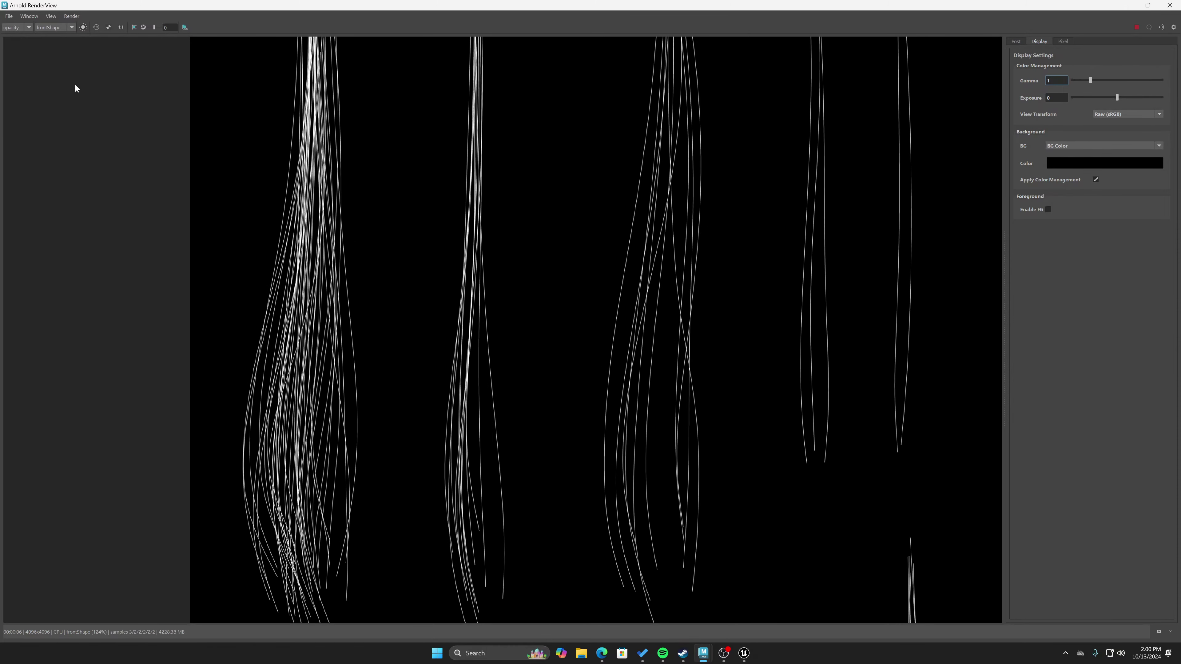
Start saving the image with the file name Opacity in the images folder.
click(9, 16)
click(25, 33)
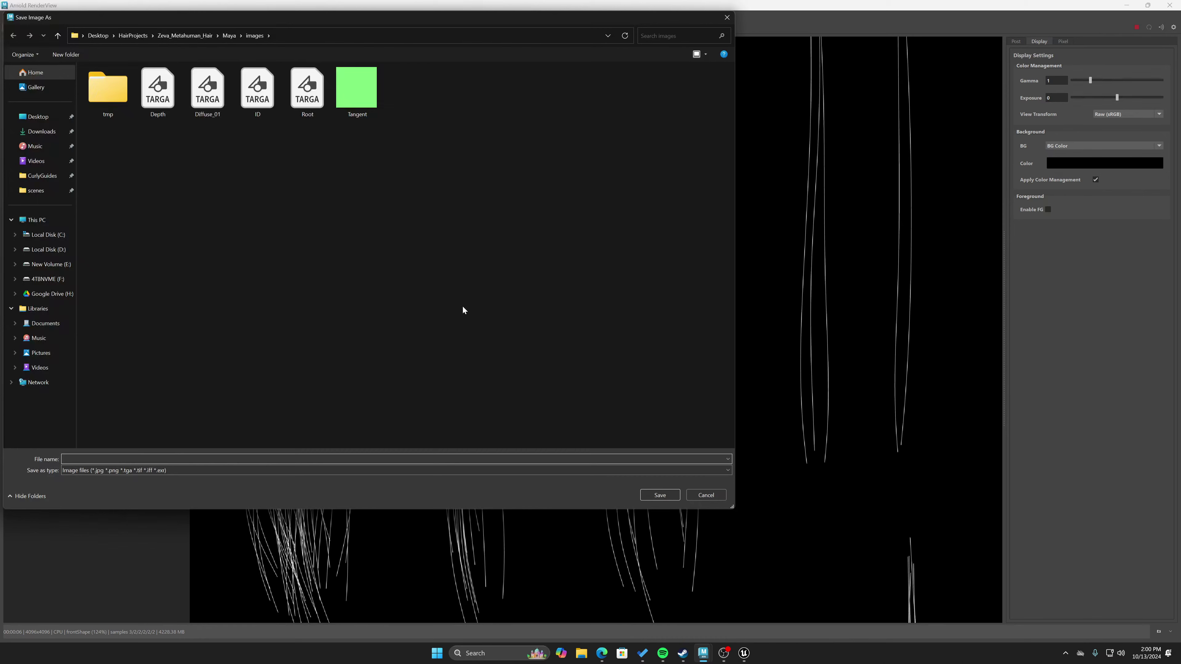
click(207, 458)
text(Opacity.tga)
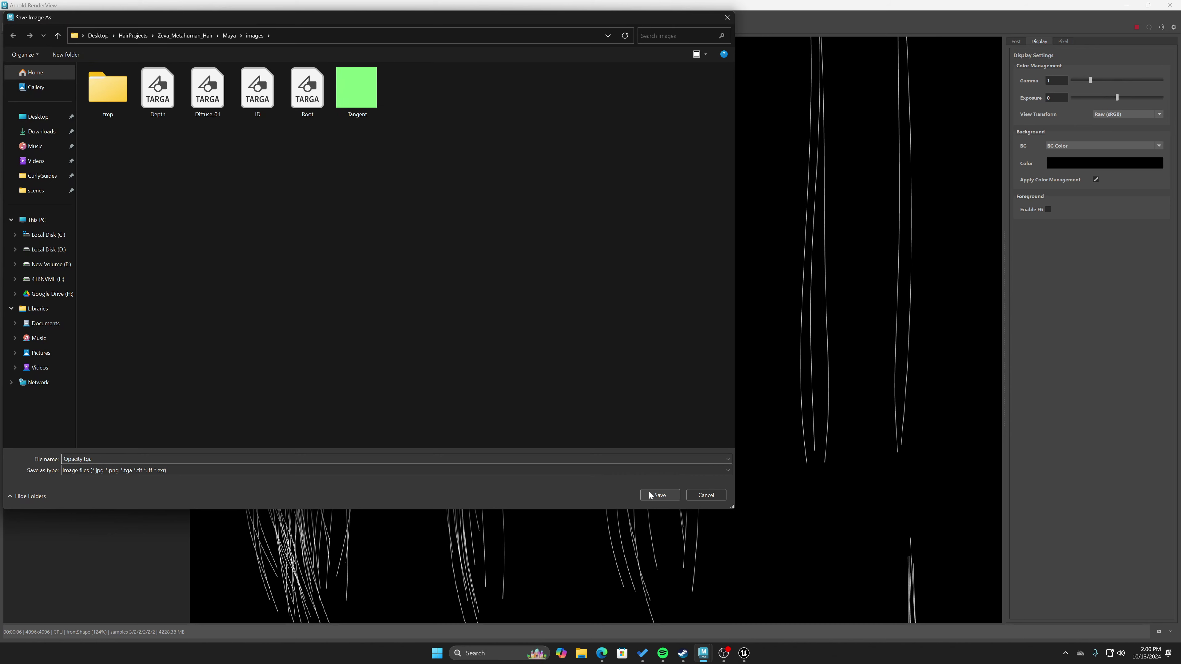
Save the opacity render as Opacity.tga and switch the RenderView back to the Beauty pass.
click(659, 495)
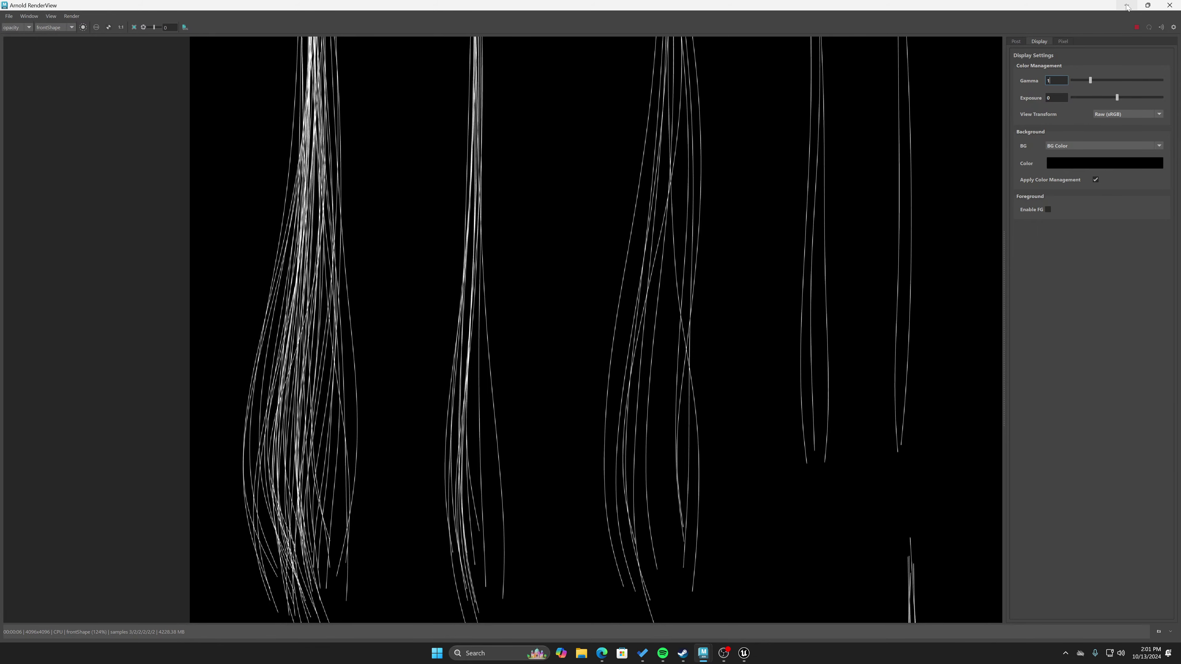
drag(1127, 6, 979, 112)
click(374, 134)
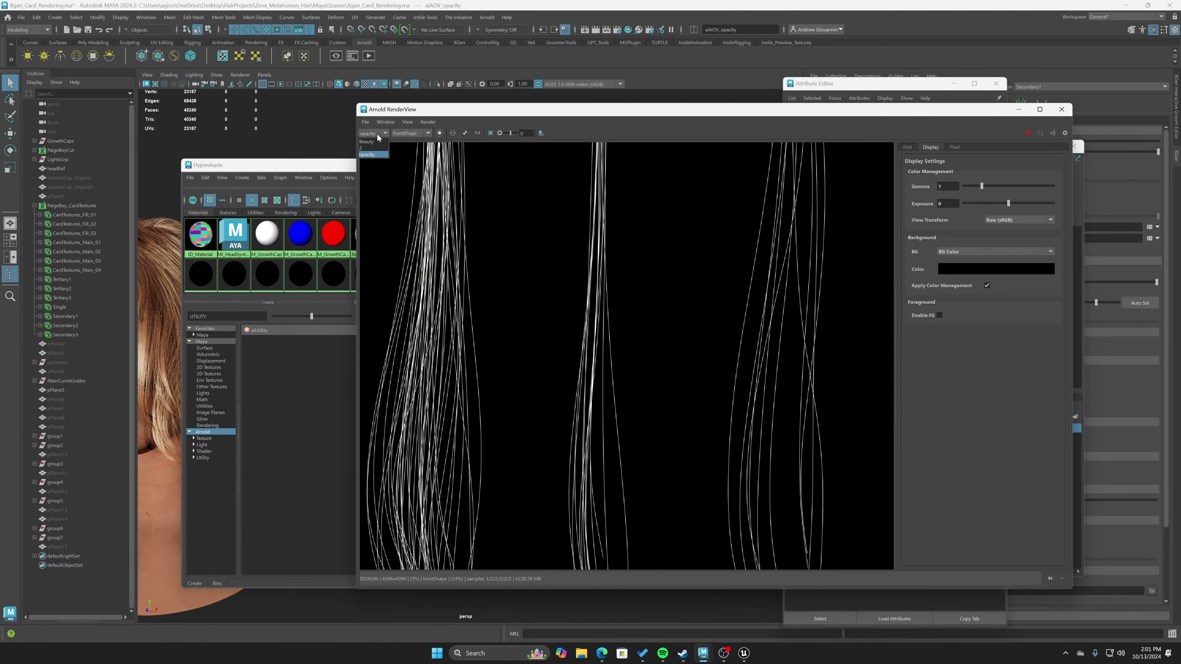
click(367, 142)
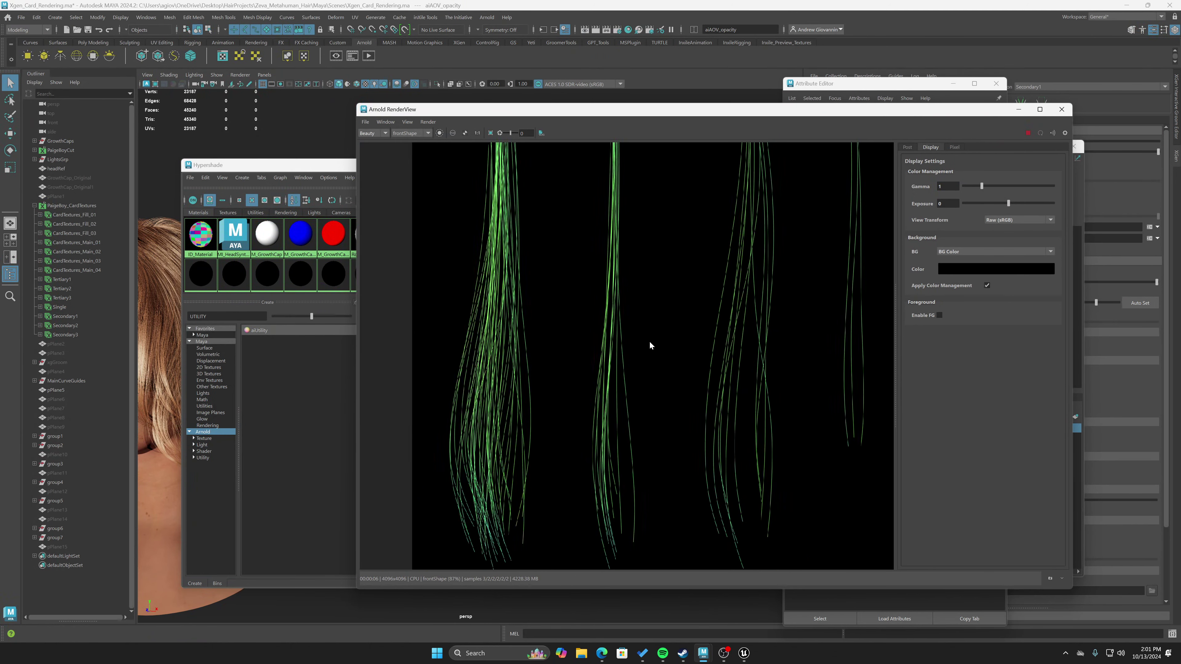
scroll(651, 345, down, 2)
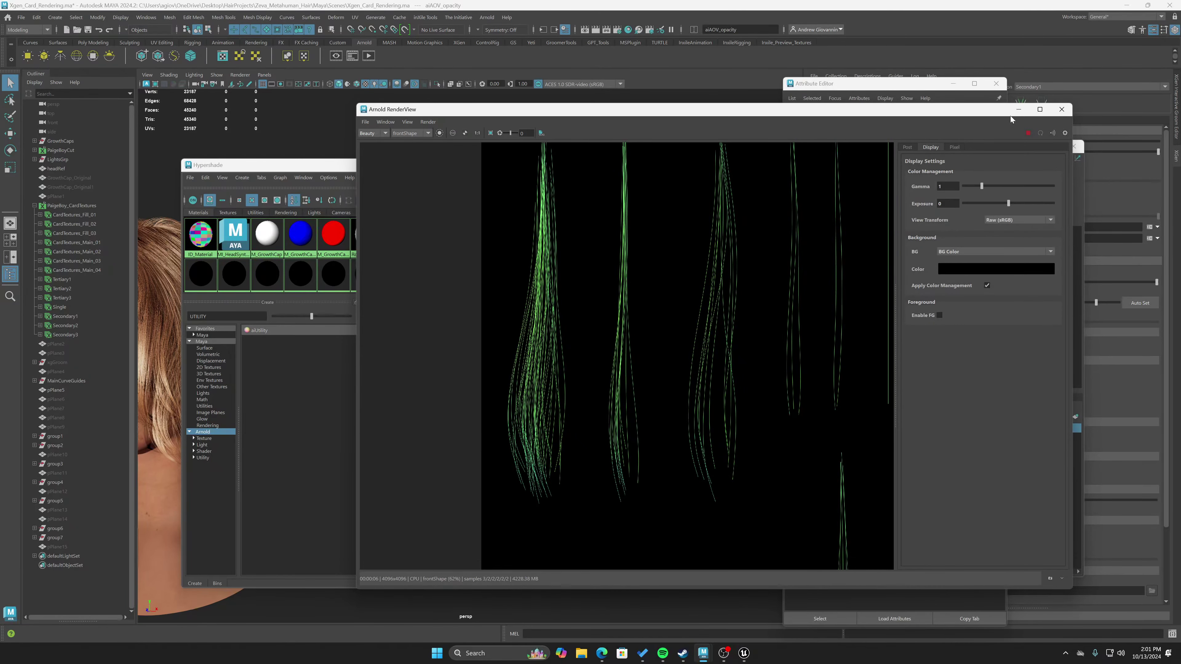
Minimize the RenderView and Hypershade windows to reveal the hair viewport.
click(1019, 109)
drag(740, 166, 647, 199)
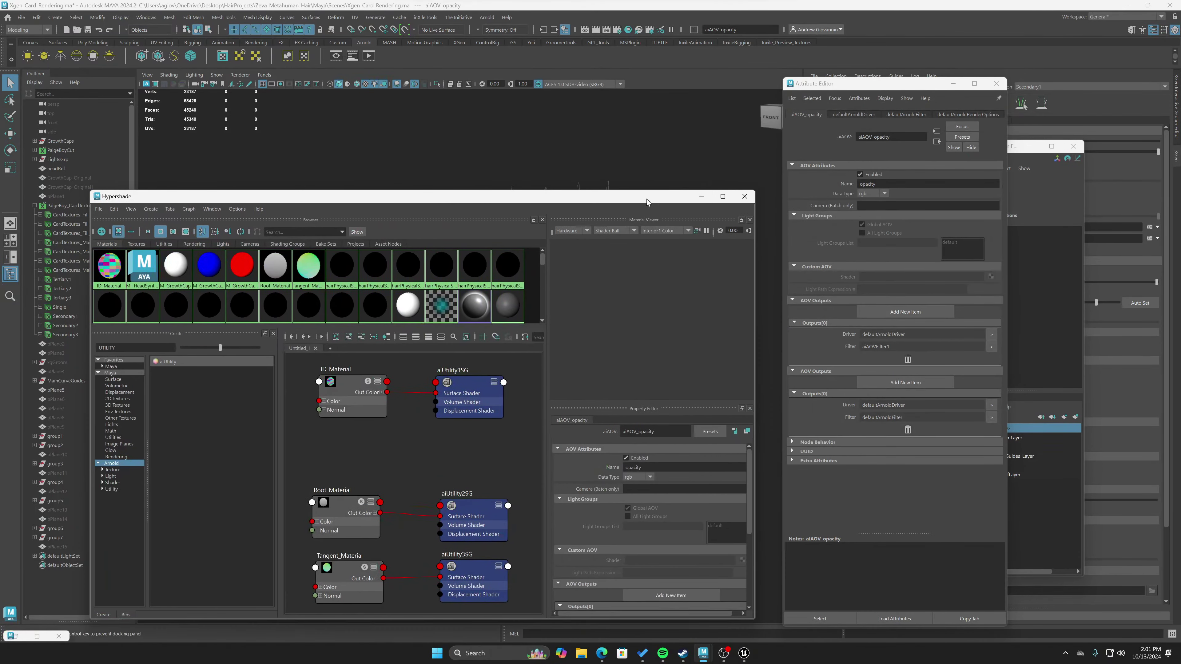
click(703, 197)
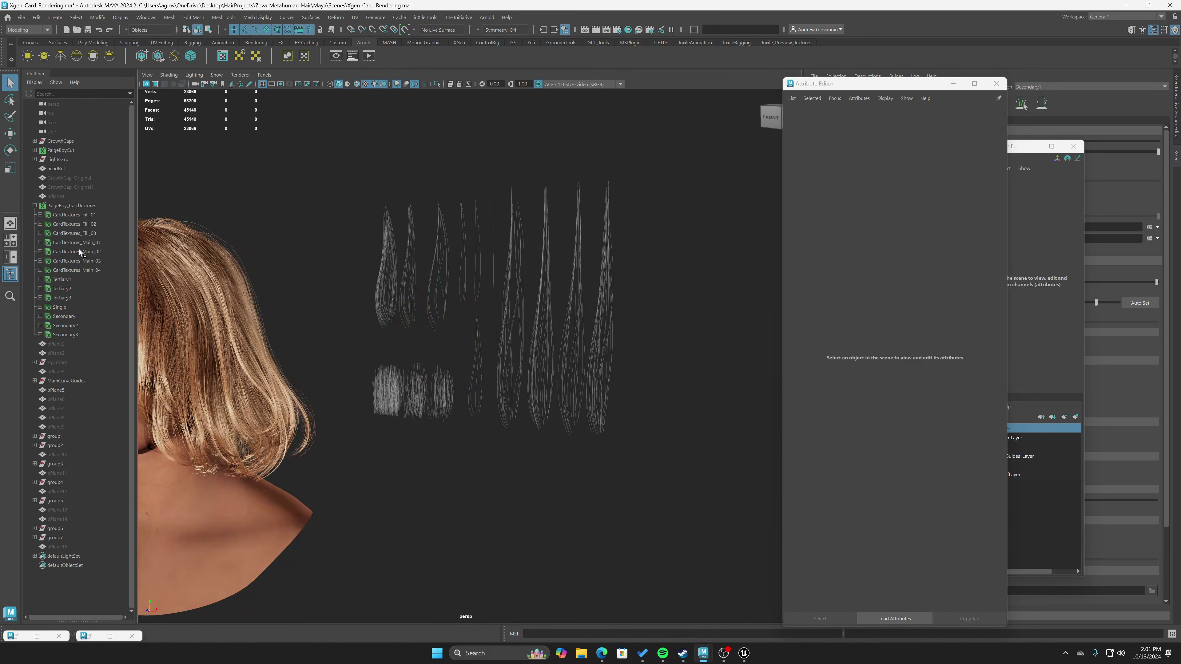
Assign the existing Root_Material to the PaigeBoy_CardTextures hair cards.
click(73, 204)
right_click(286, 195)
mouse_move(340, 385)
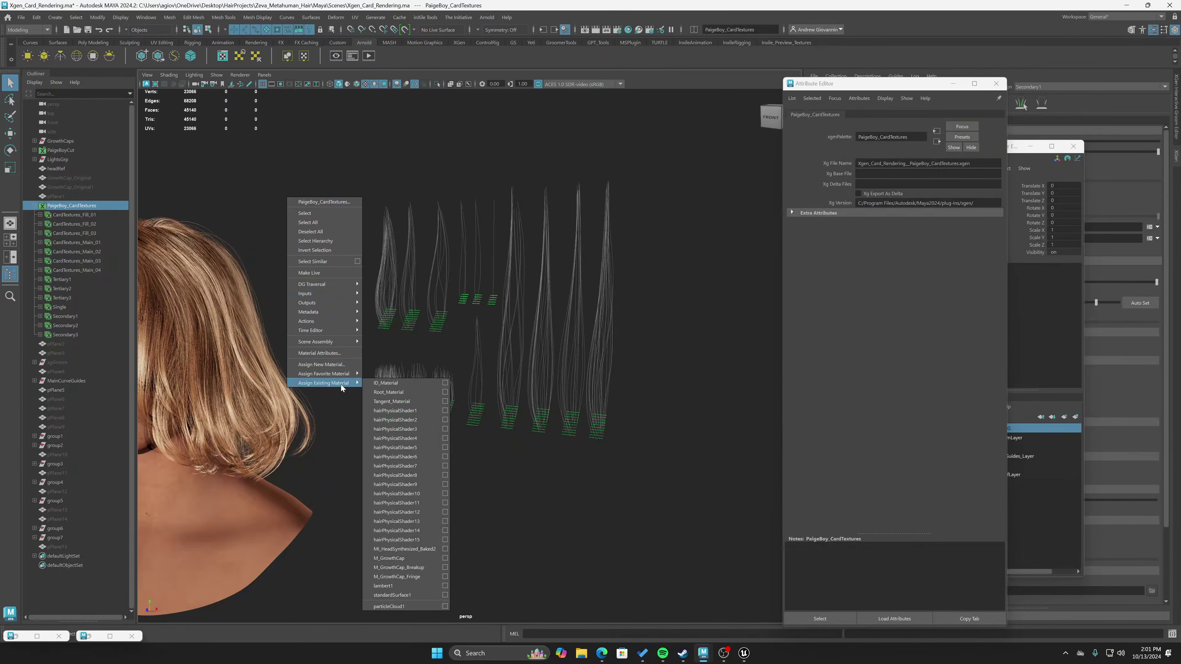
click(405, 393)
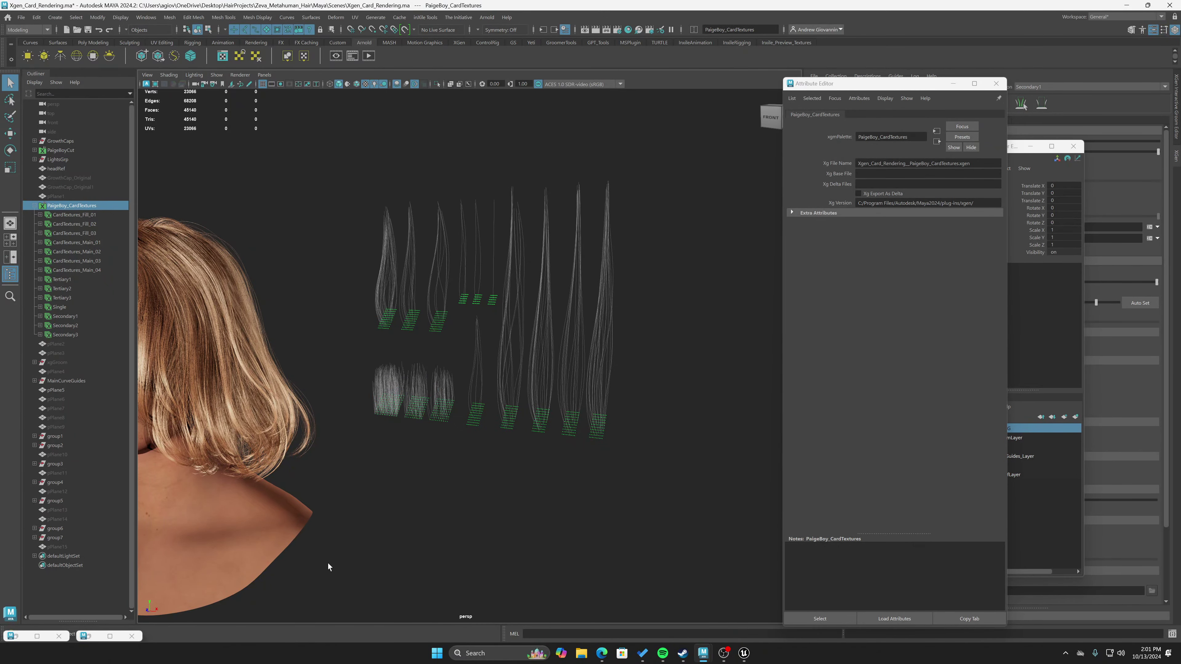
Set Root_Material's Color Mode to U Coords in Hypershade, then minimize Hypershade.
click(110, 636)
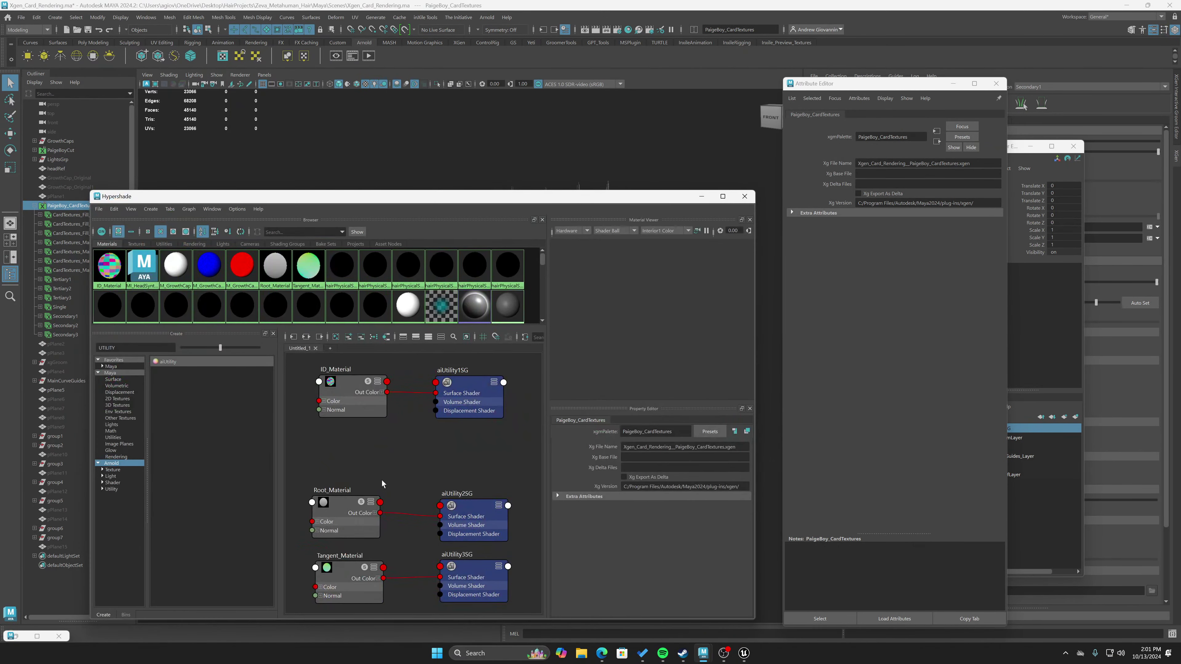
drag(400, 196, 468, 131)
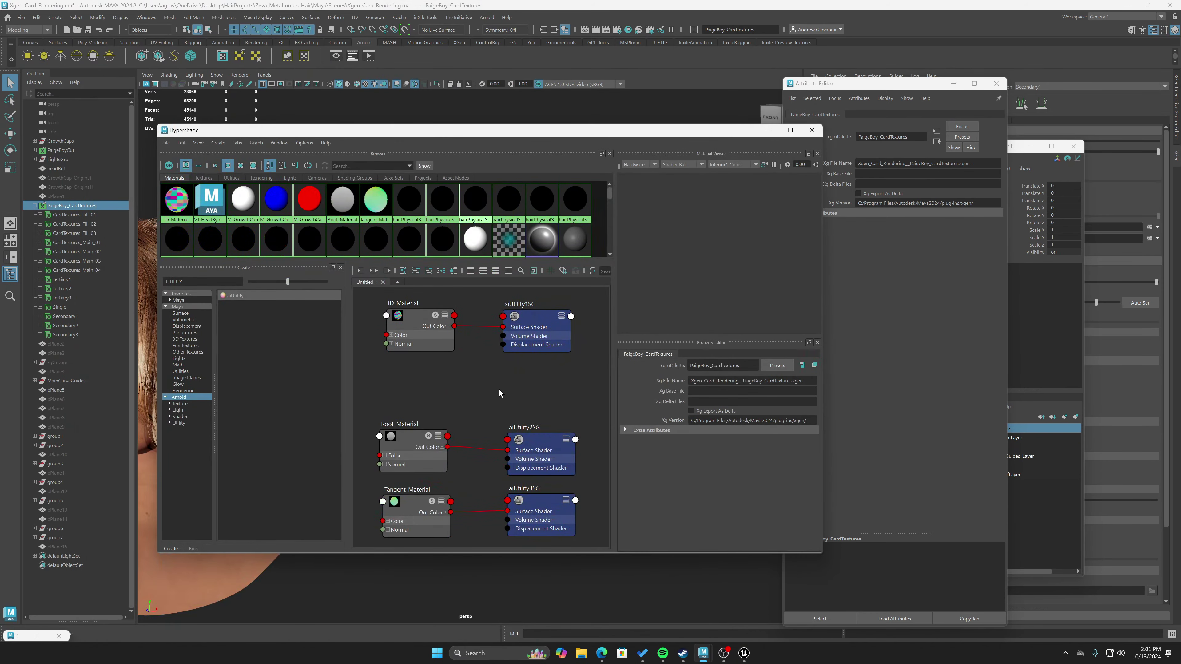
click(415, 443)
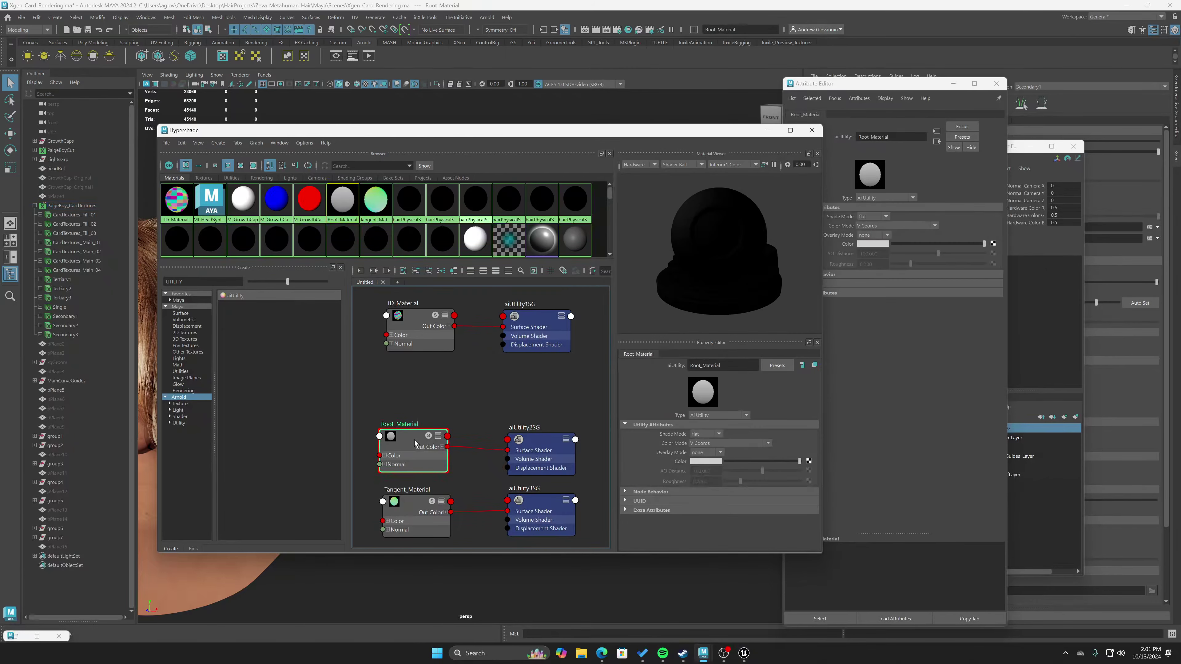
click(713, 442)
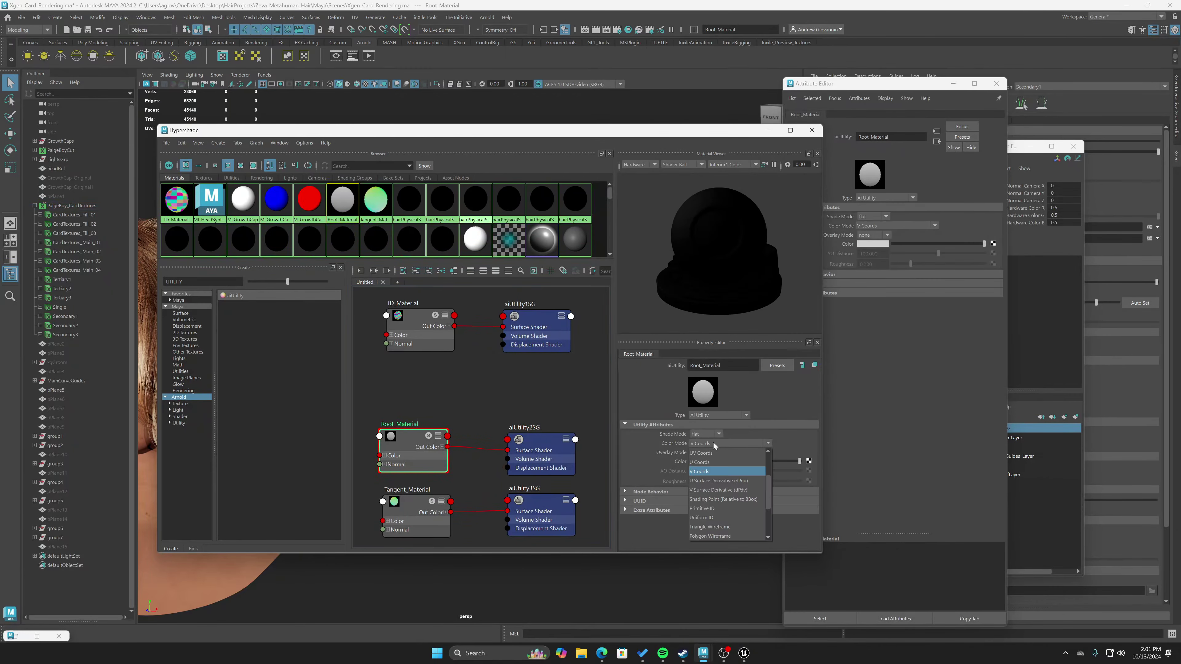
click(712, 462)
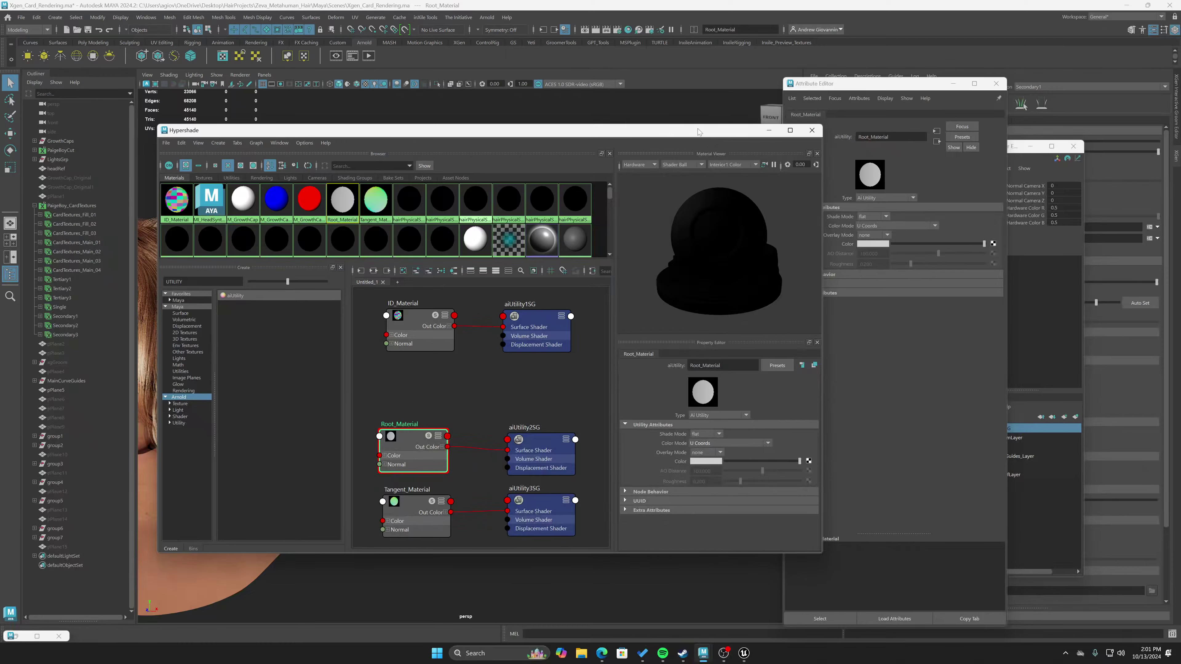
mouse_move(698, 131)
mouse_down()
mouse_move(667, 137)
mouse_move(677, 137)
mouse_up()
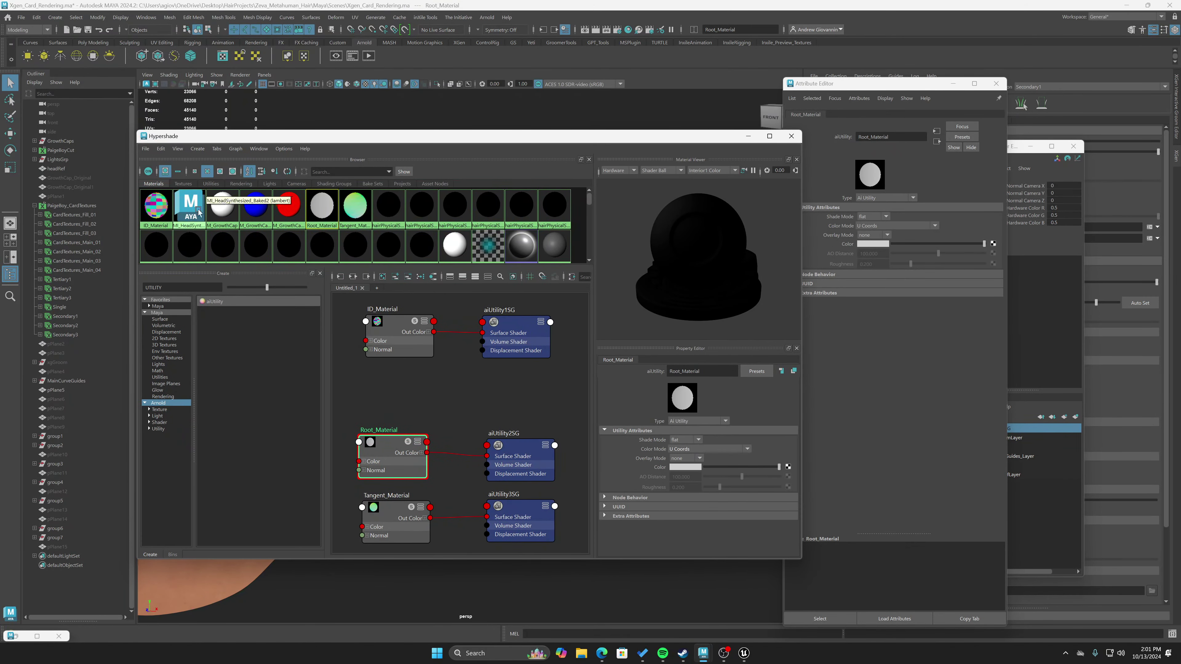
click(749, 135)
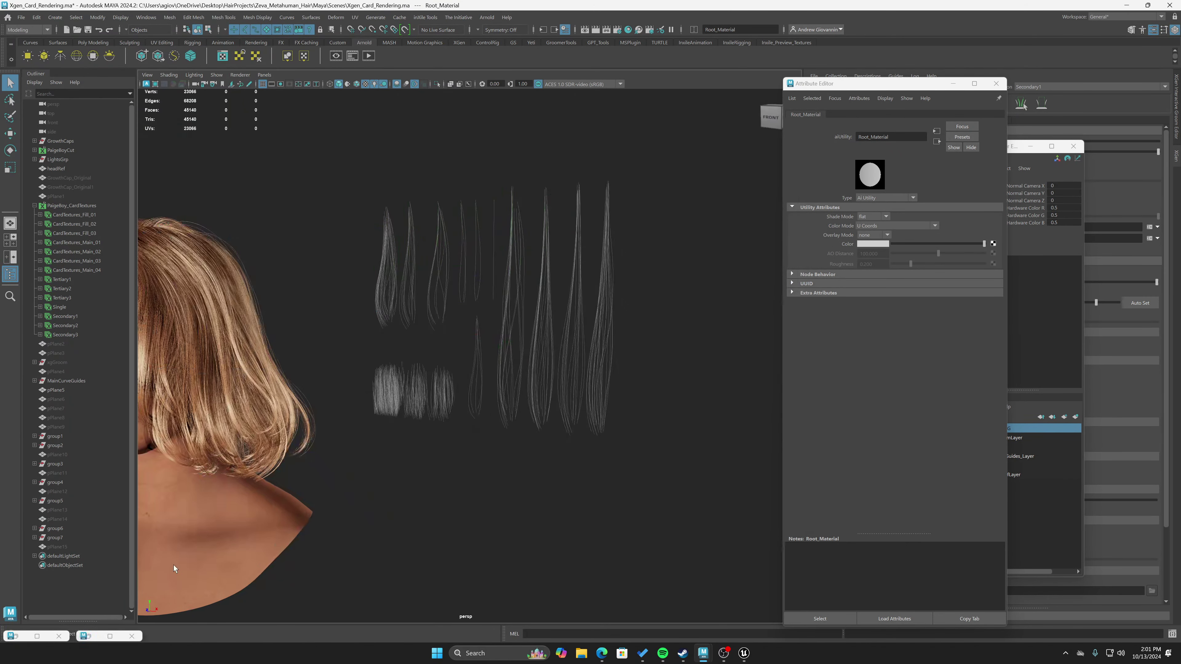
Restore the Arnold RenderView and zoom in to inspect the hair strands up close.
click(21, 636)
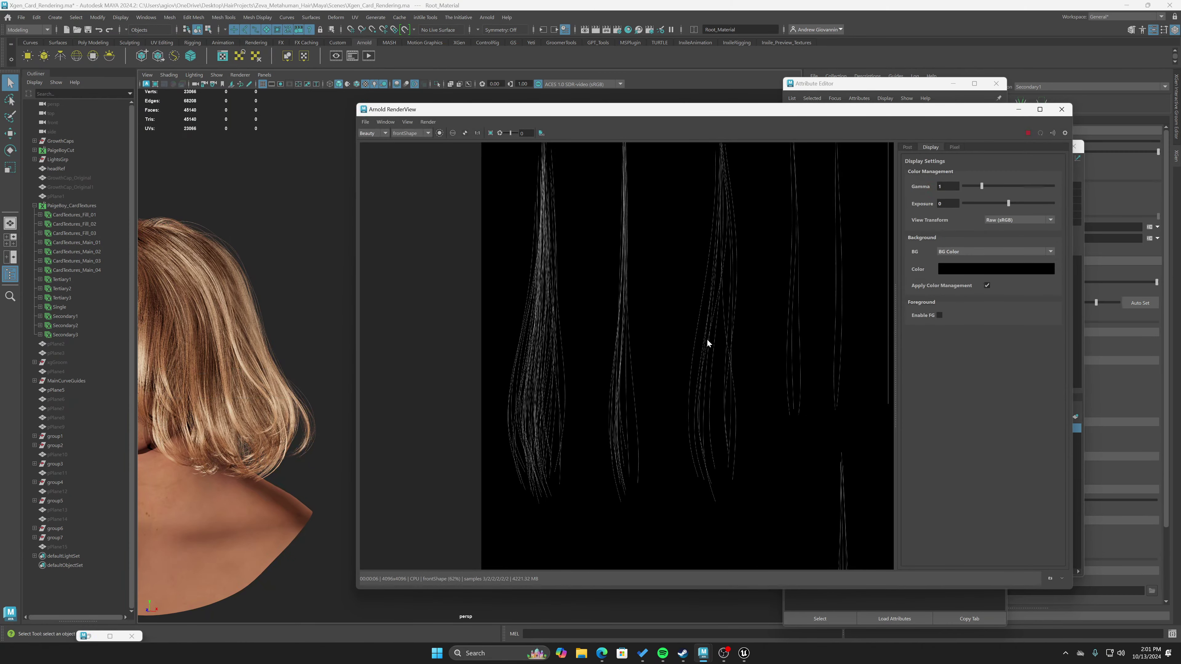
scroll(707, 343, down, 2)
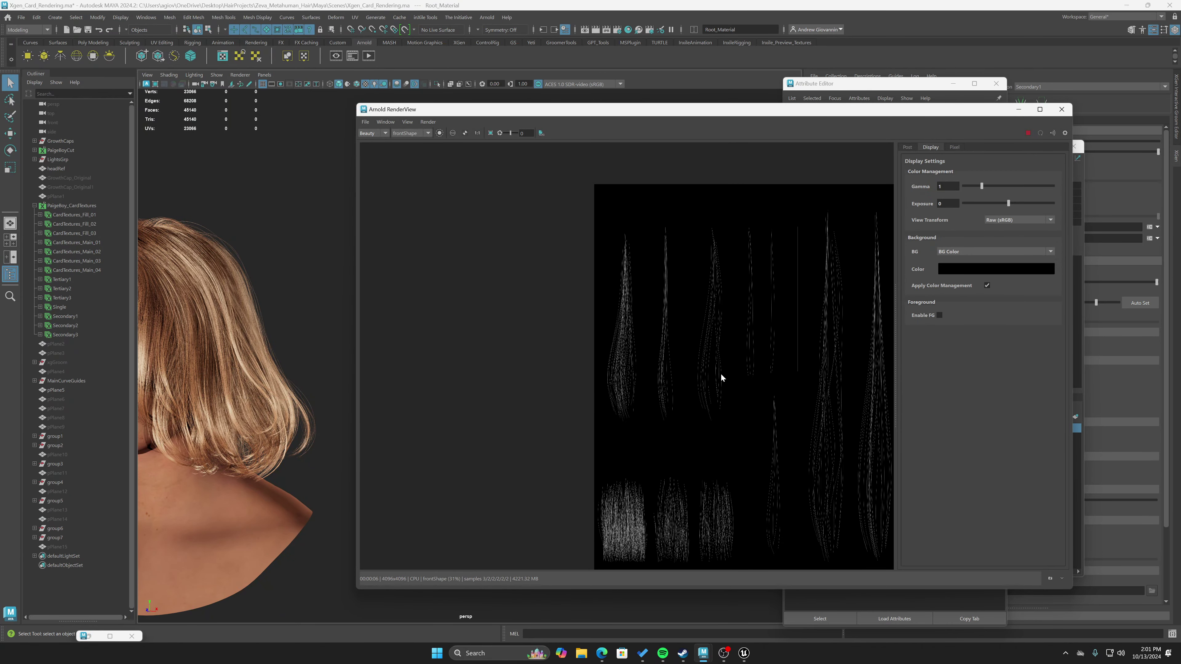
middle_drag(721, 378, 556, 356)
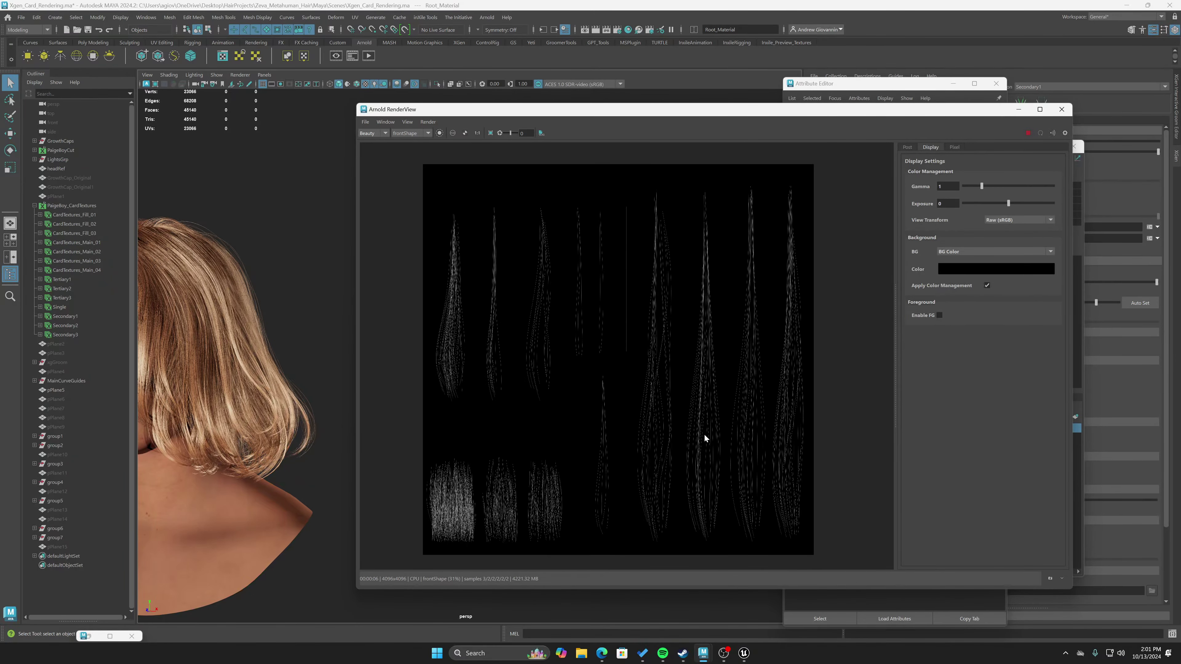
scroll(615, 388, up, 11)
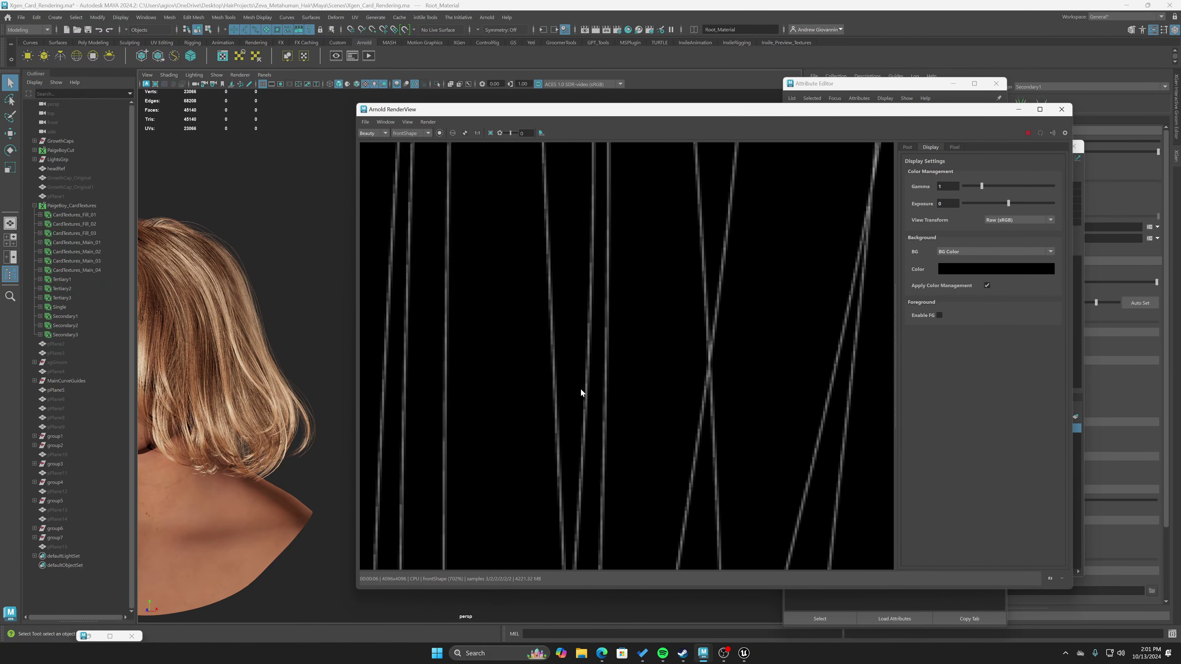
scroll(576, 398, down, 2)
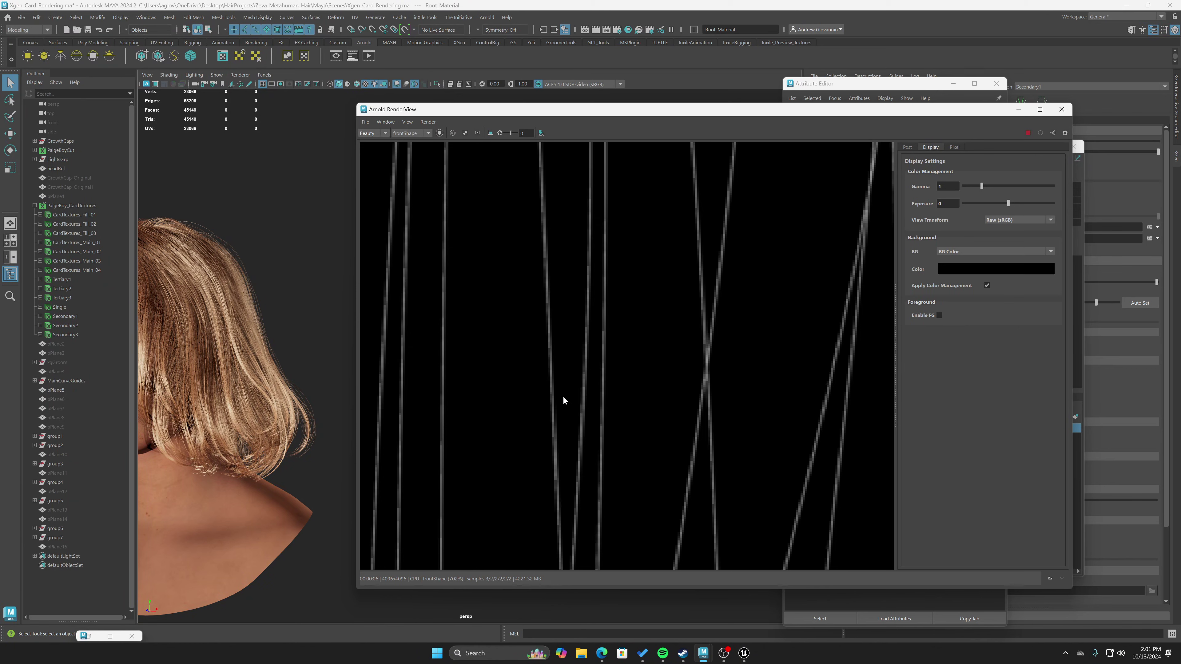
middle_drag(623, 399, 664, 340)
scroll(679, 403, down, 1)
middle_drag(679, 403, 649, 387)
scroll(566, 372, up, 1)
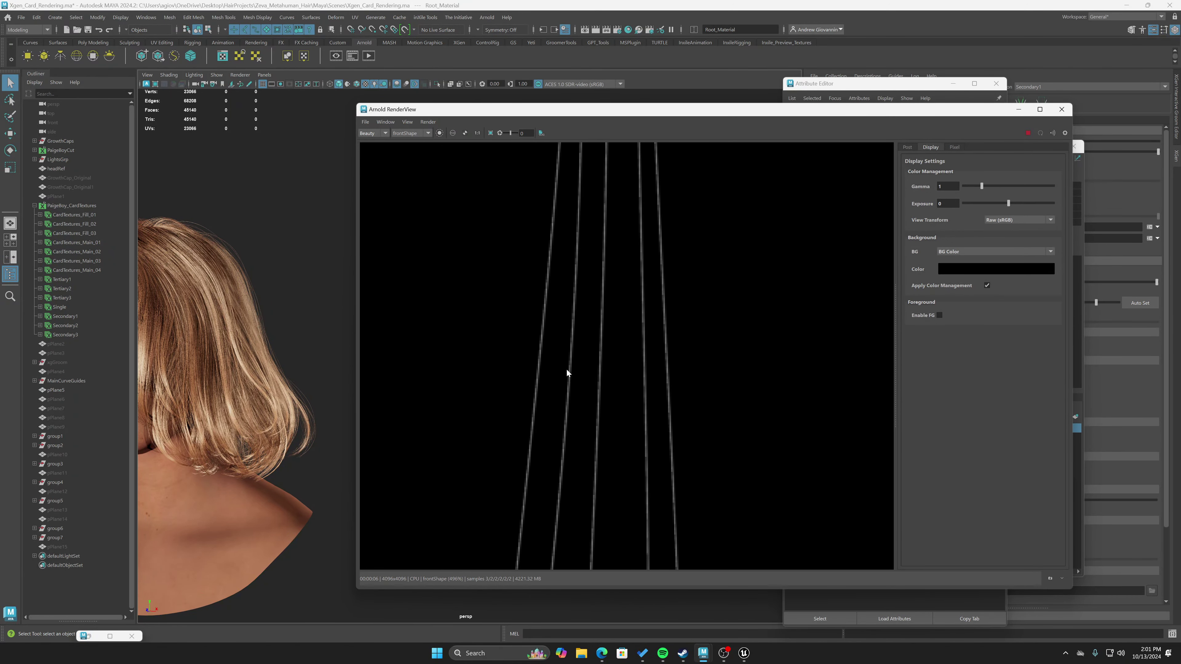
Restart the IPR render with Root_Material and inspect the re-rendered strands across the sheet.
click(1027, 134)
click(1028, 134)
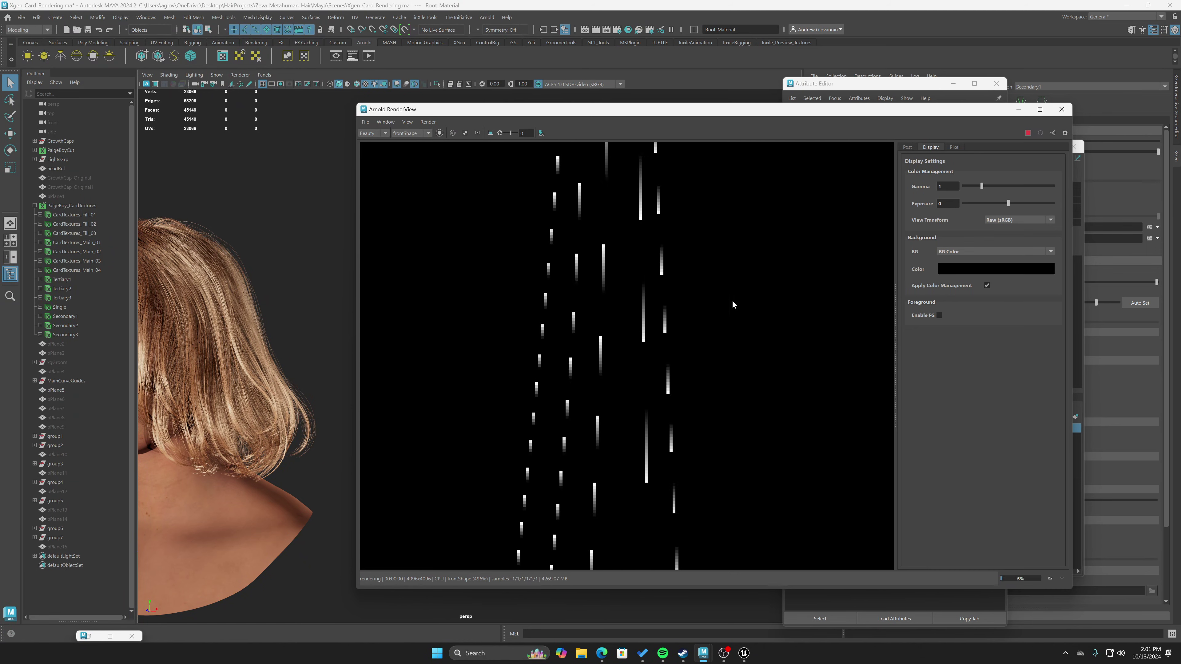
scroll(590, 380, down, 5)
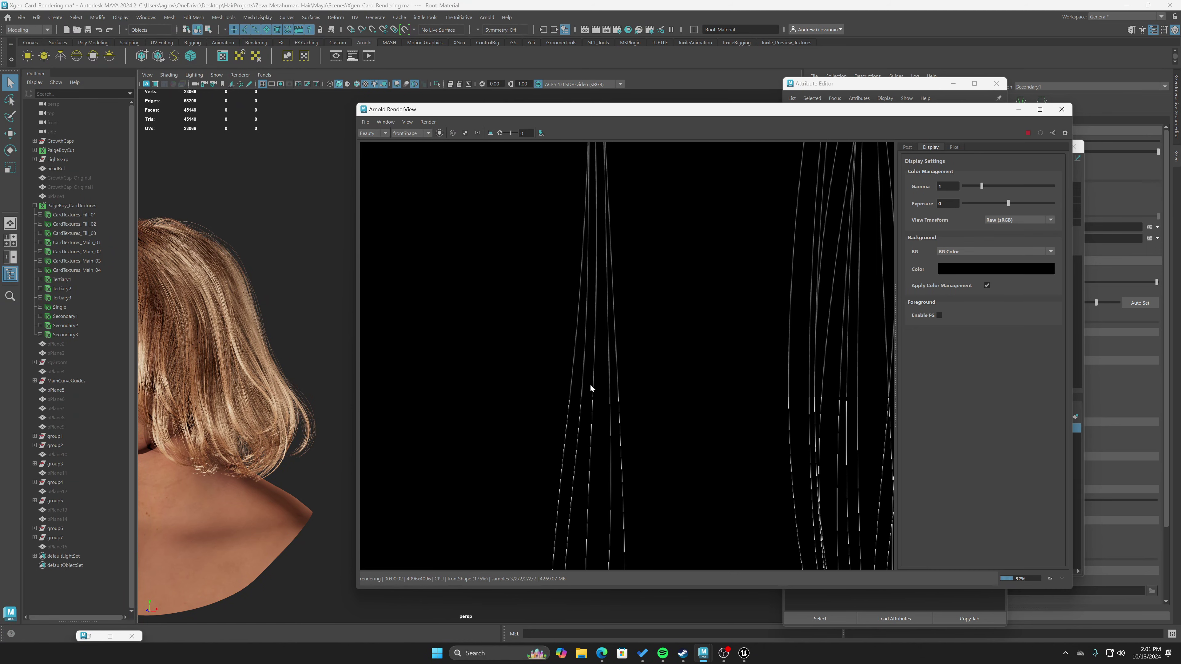
scroll(589, 451, up, 5)
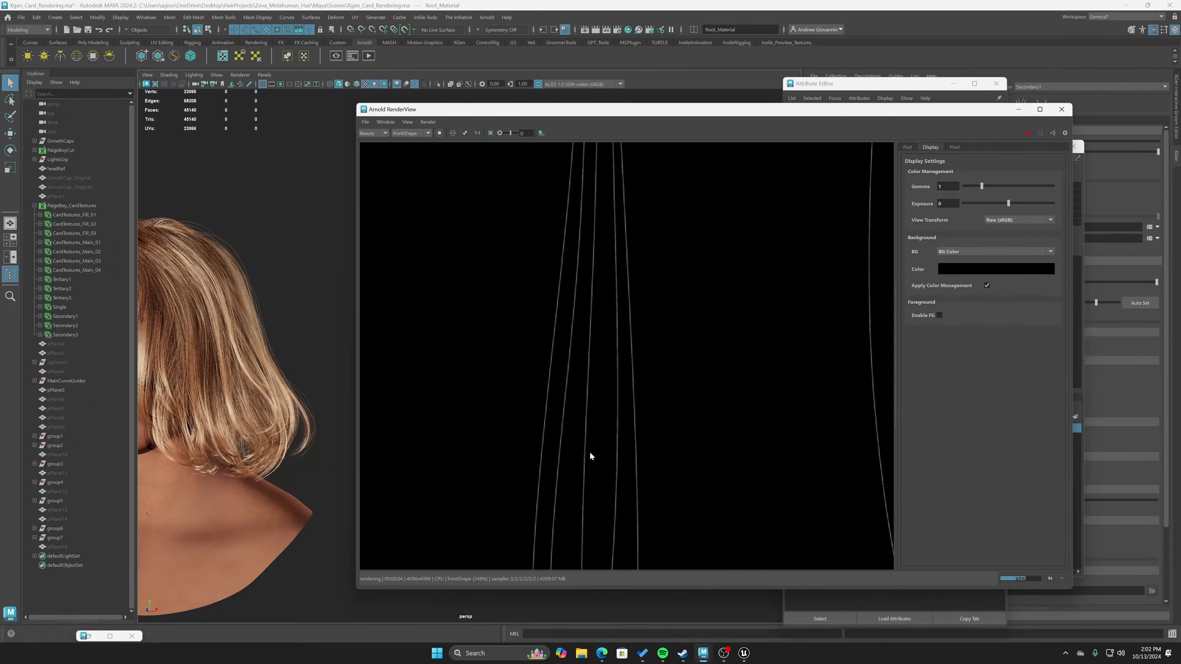
scroll(588, 461, down, 8)
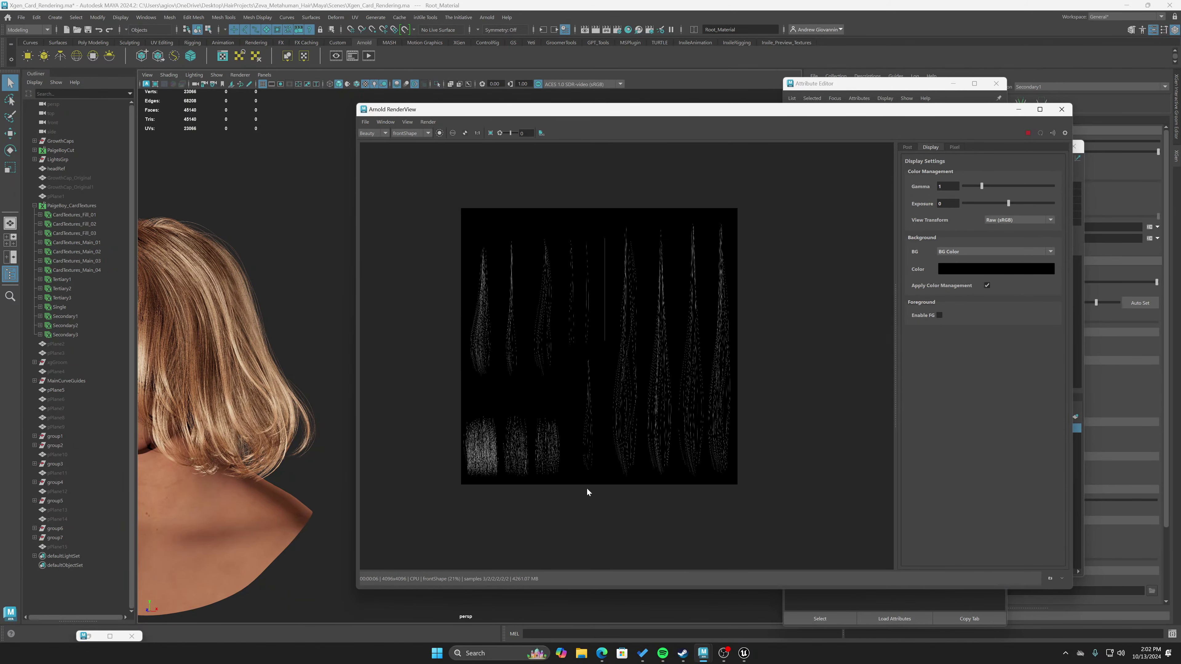
scroll(600, 445, up, 8)
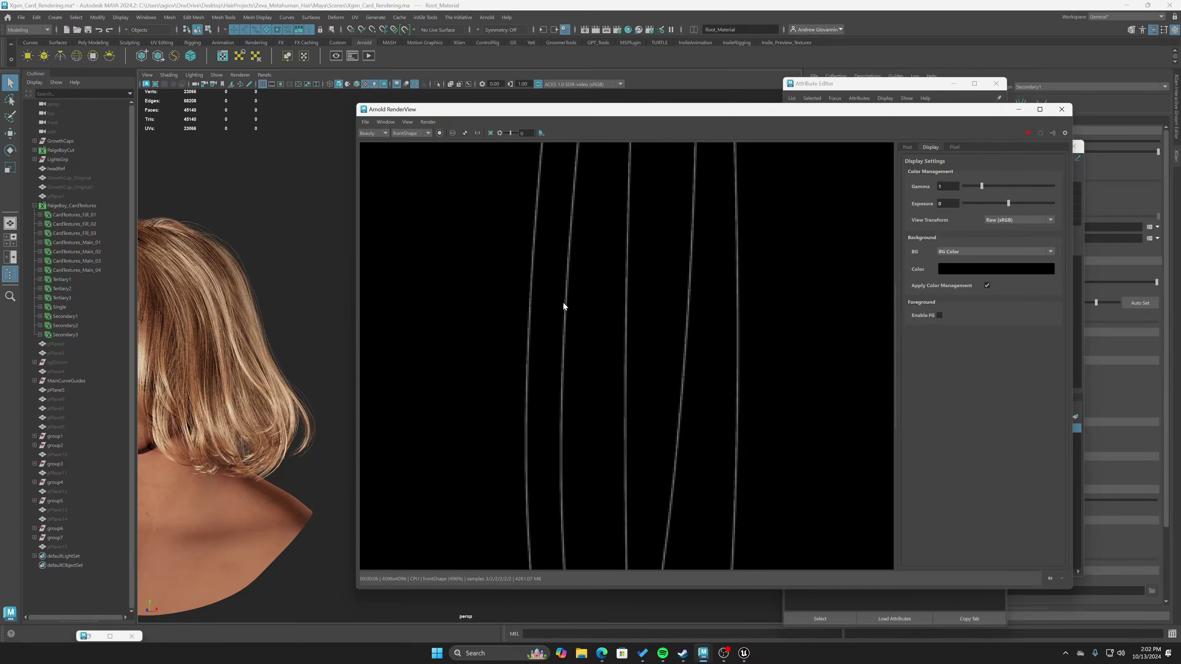
middle_drag(566, 303, 582, 239)
scroll(507, 317, down, 2)
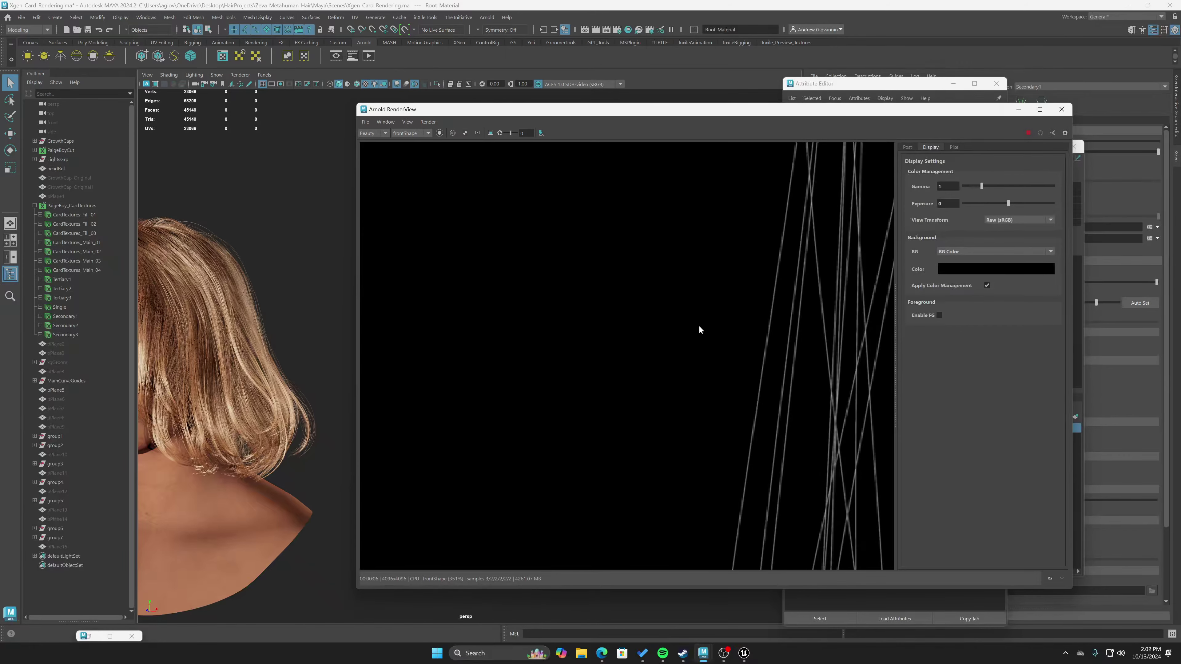
middle_drag(699, 330, 659, 346)
scroll(646, 346, up, 1)
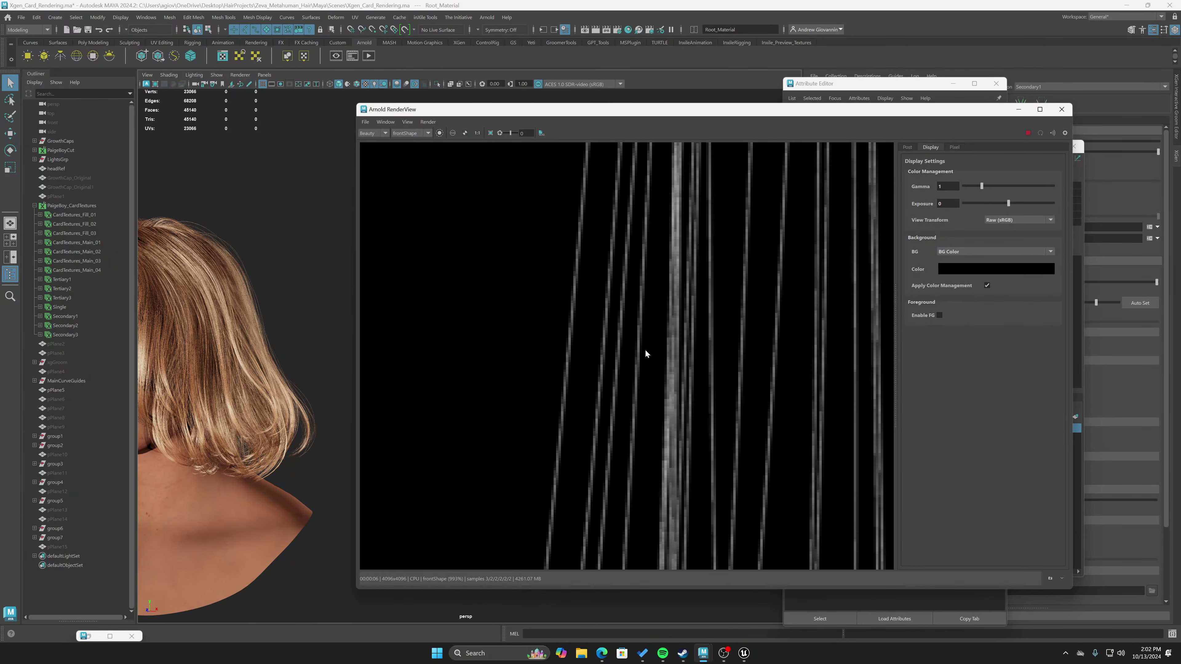
scroll(645, 349, up, 1)
scroll(644, 354, down, 9)
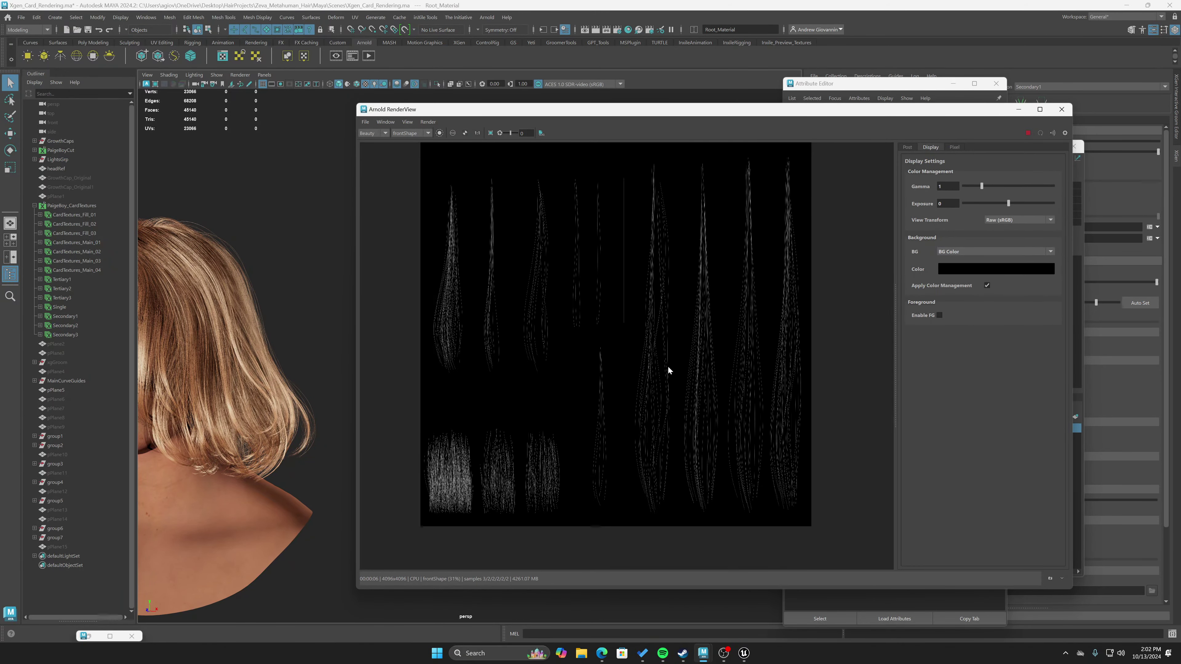
Save the rendered image as 'U' in the images folder and reposition the render window.
click(365, 121)
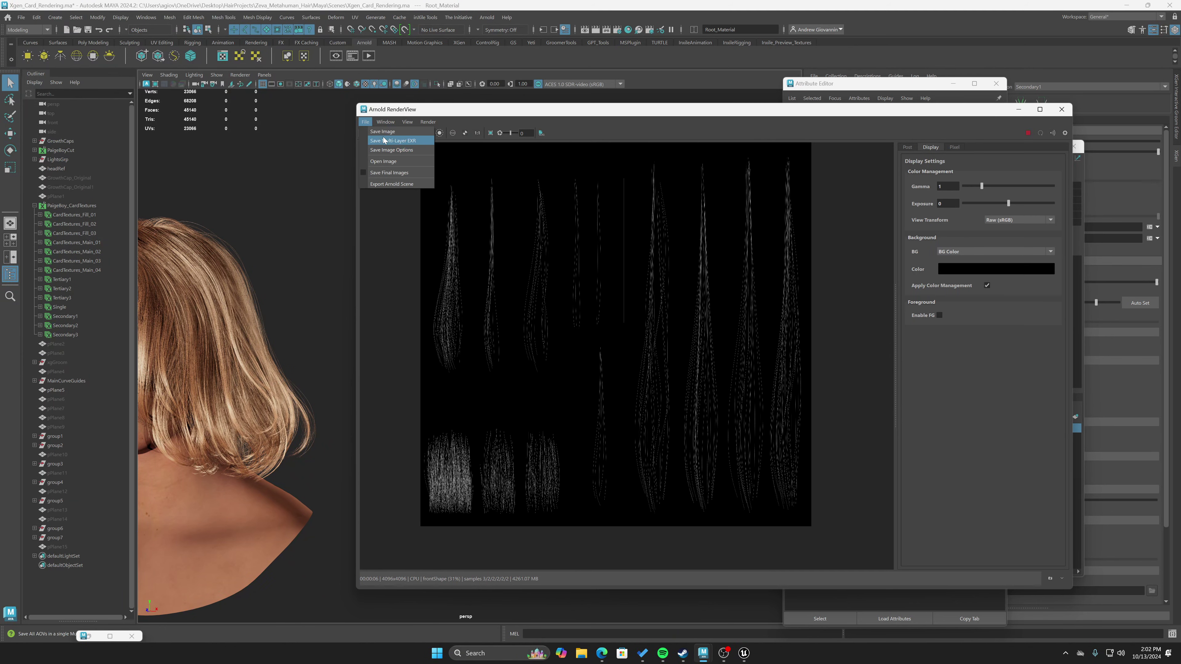
click(502, 276)
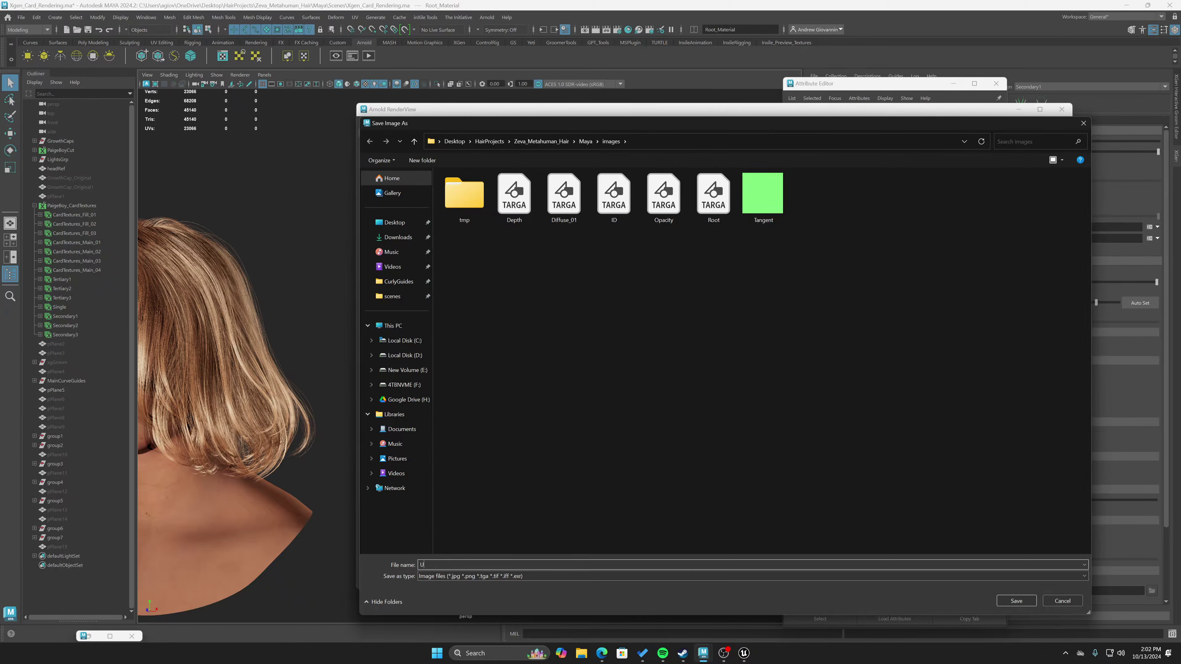
click(1017, 599)
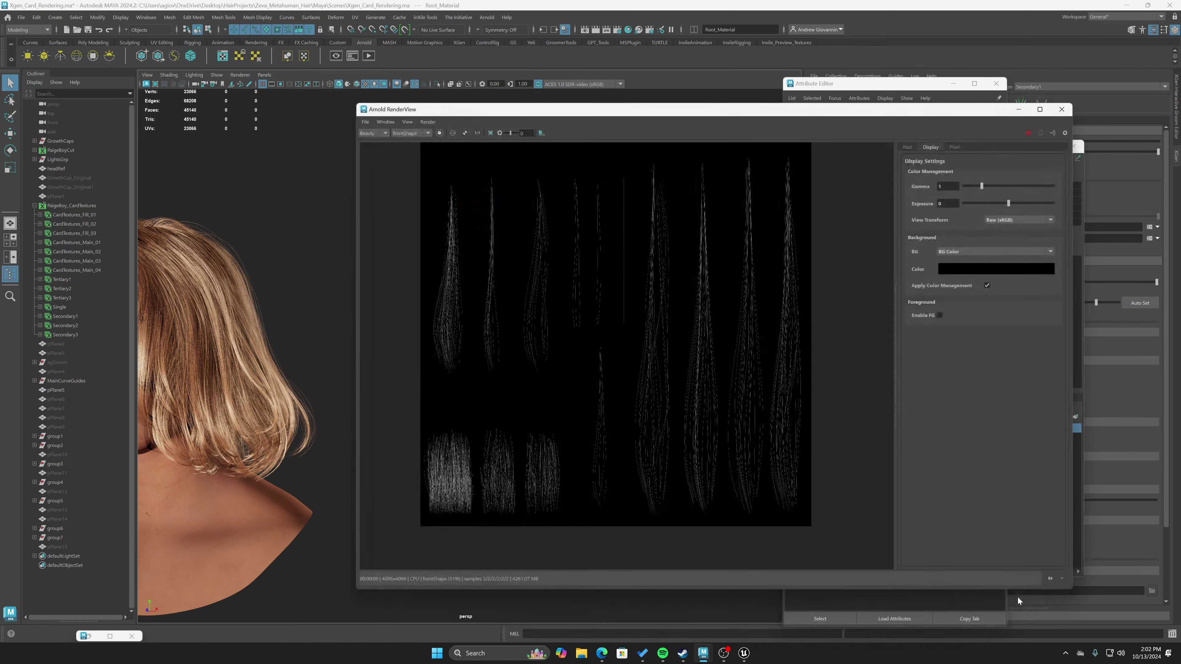
drag(888, 116, 723, 112)
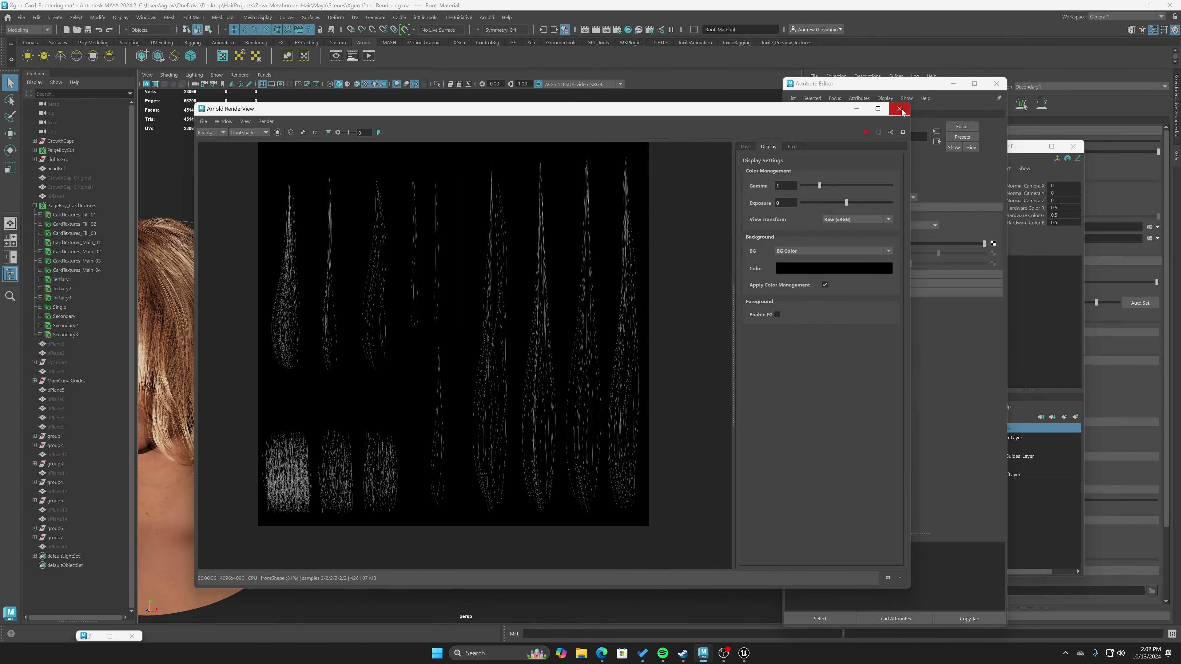
drag(814, 111, 808, 113)
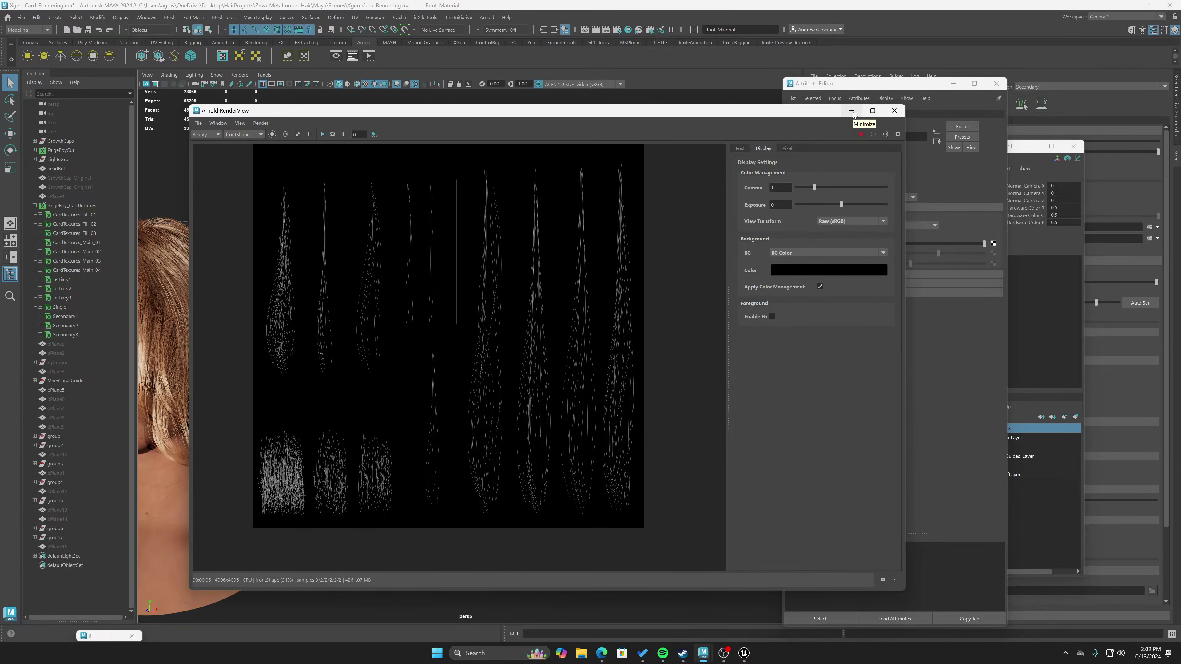
drag(846, 114, 831, 119)
Close the render window and compare the Depth and Tangent maps against the U map.
click(879, 115)
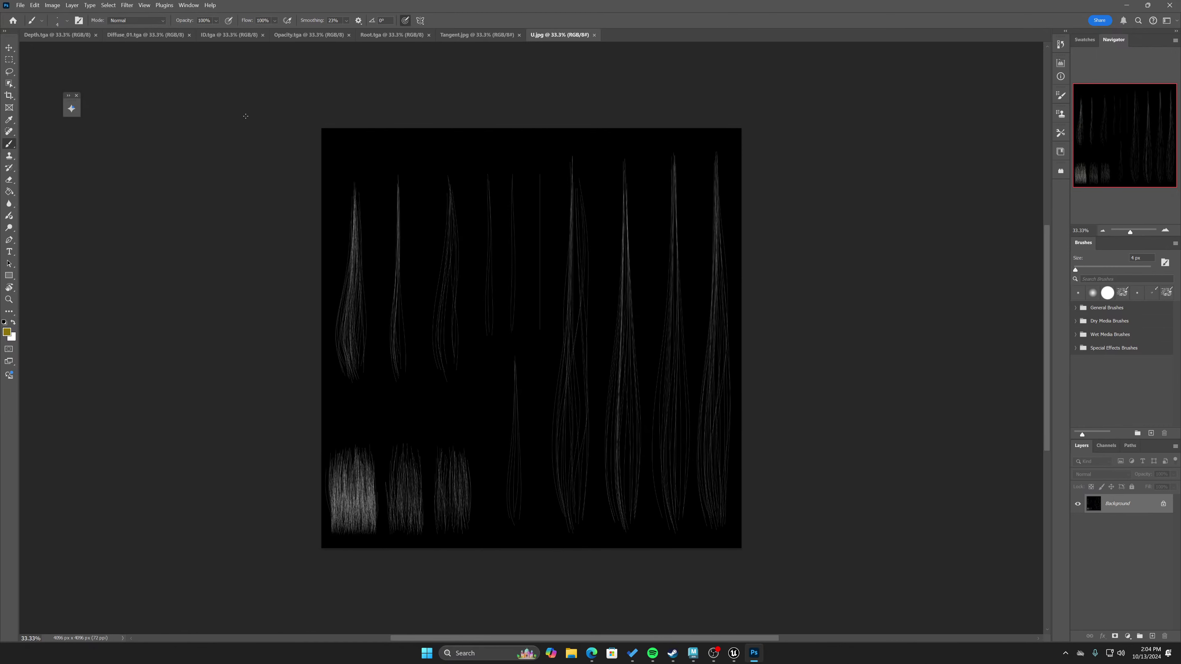
click(50, 35)
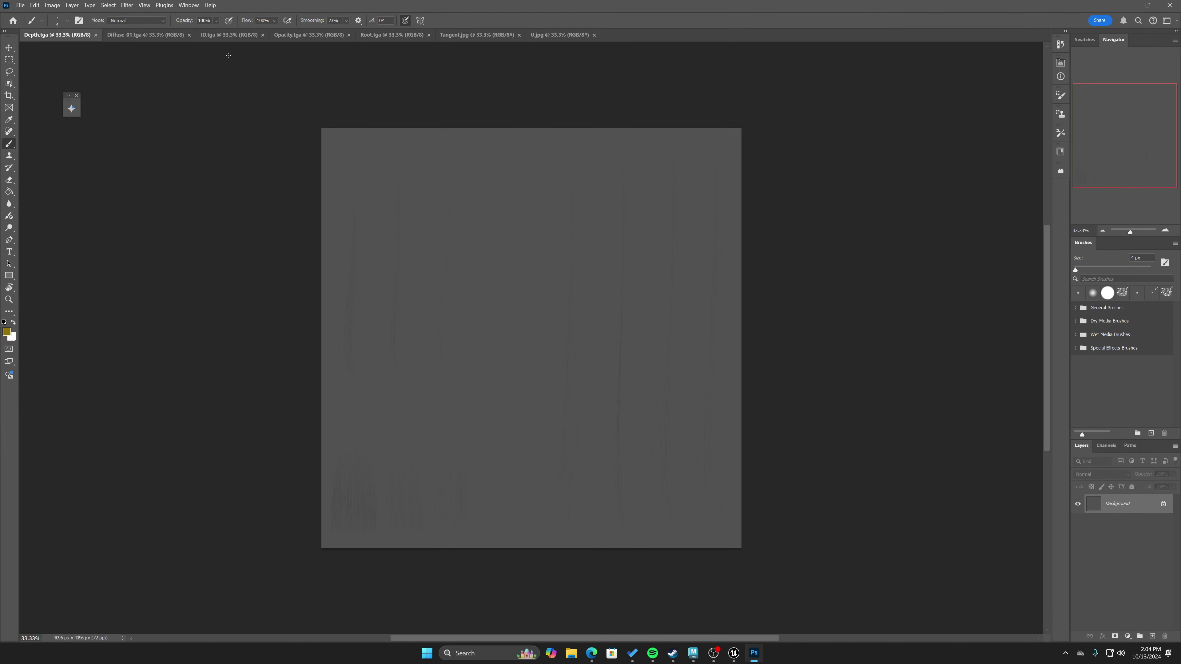
click(552, 37)
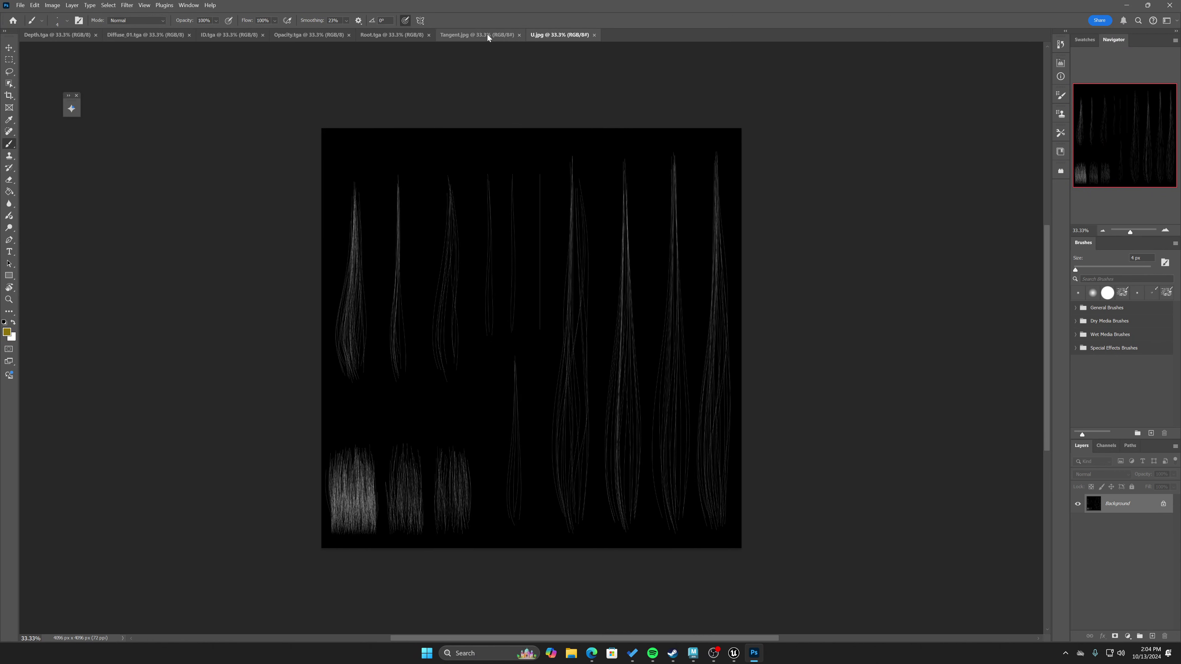
click(480, 37)
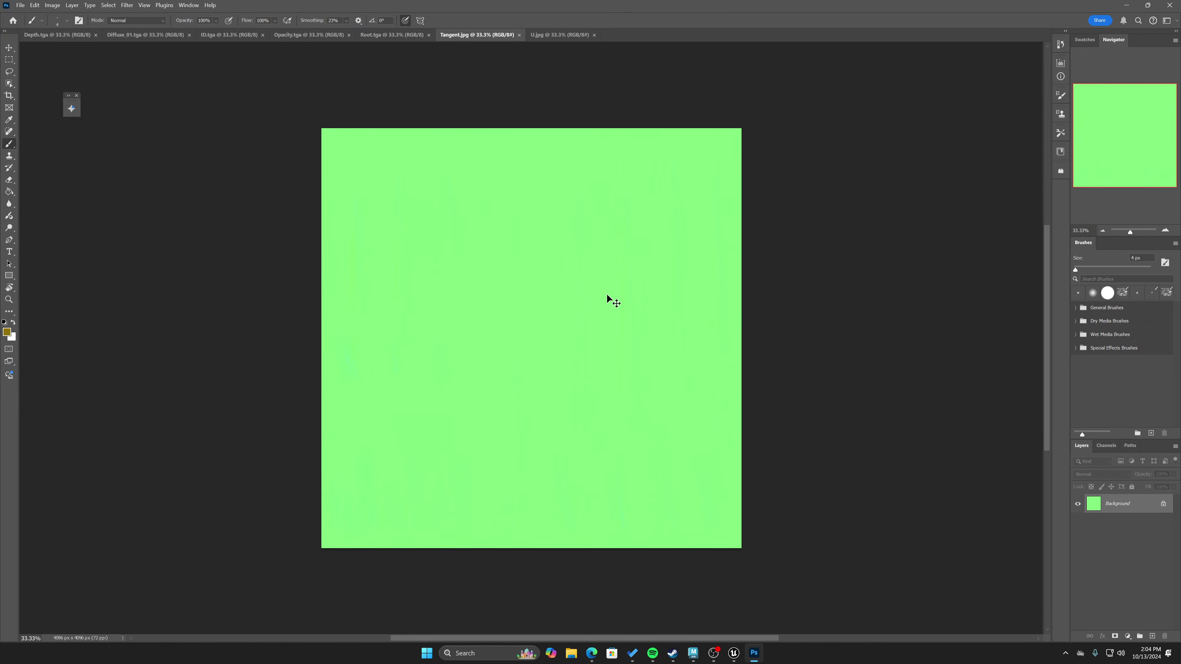
mouse_move(585, 314)
ctrl+mouse_down()
mouse_move(668, 317)
mouse_move(590, 309)
ctrl+mouse_up()
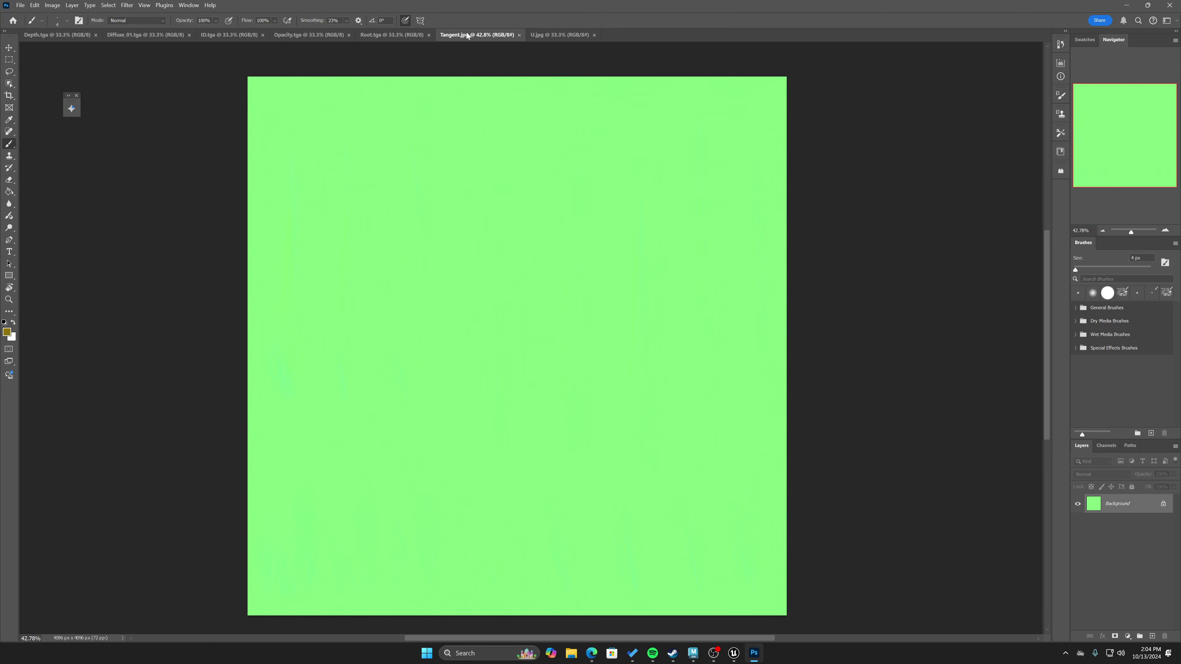
click(553, 33)
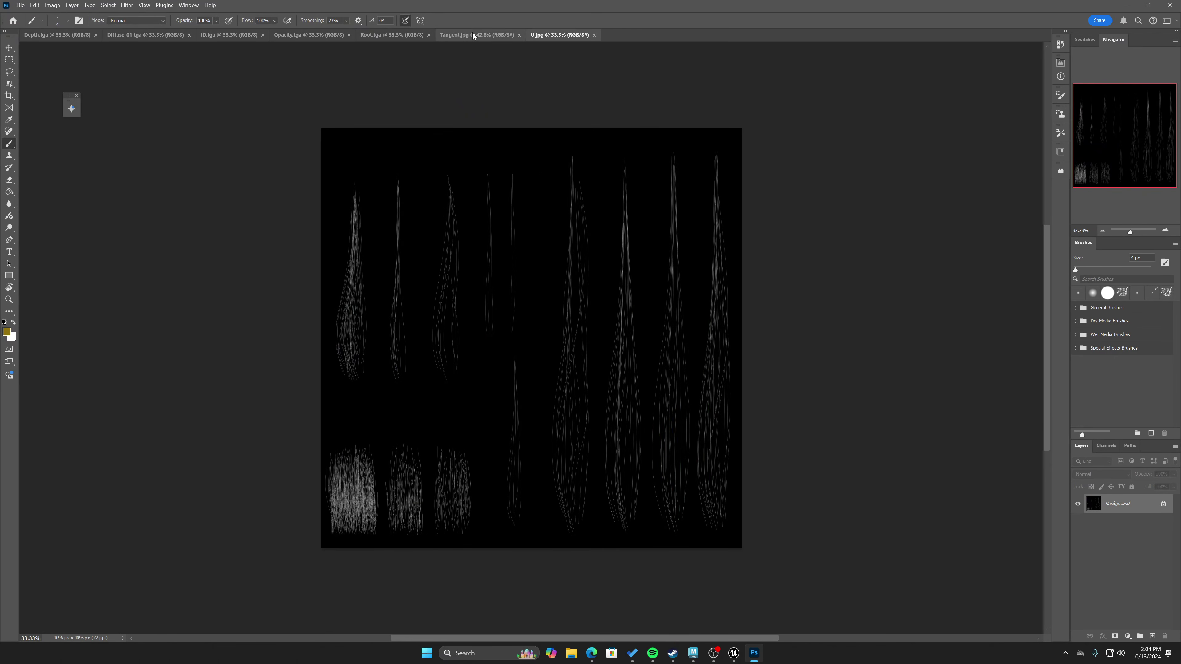
click(465, 36)
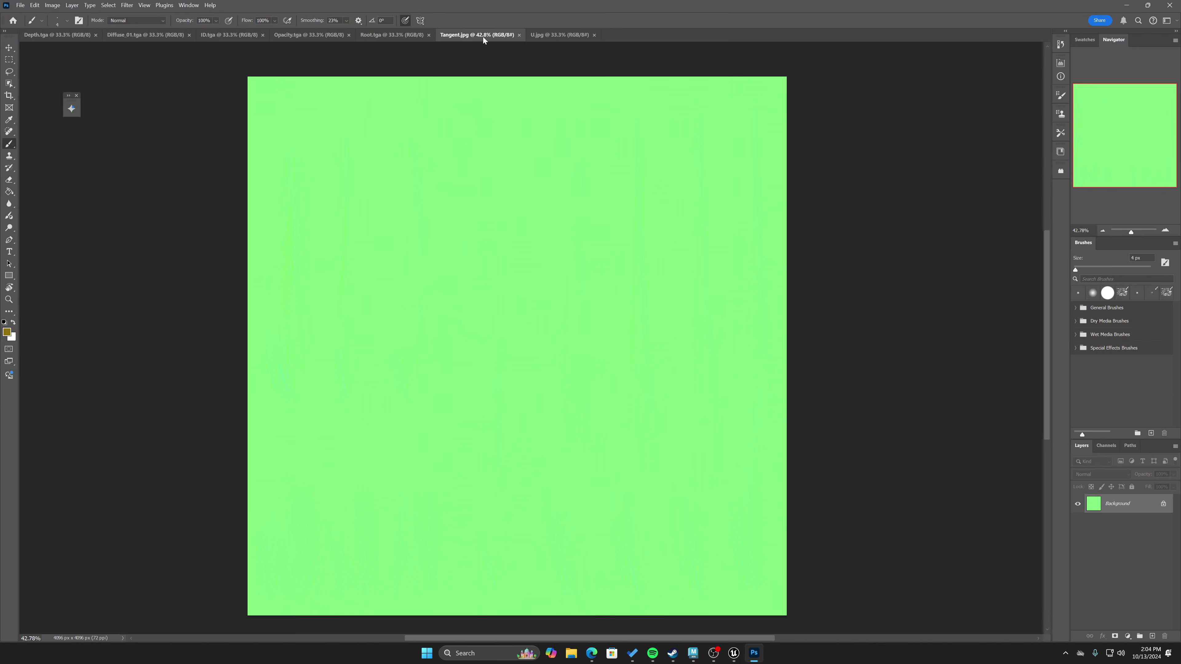
click(558, 38)
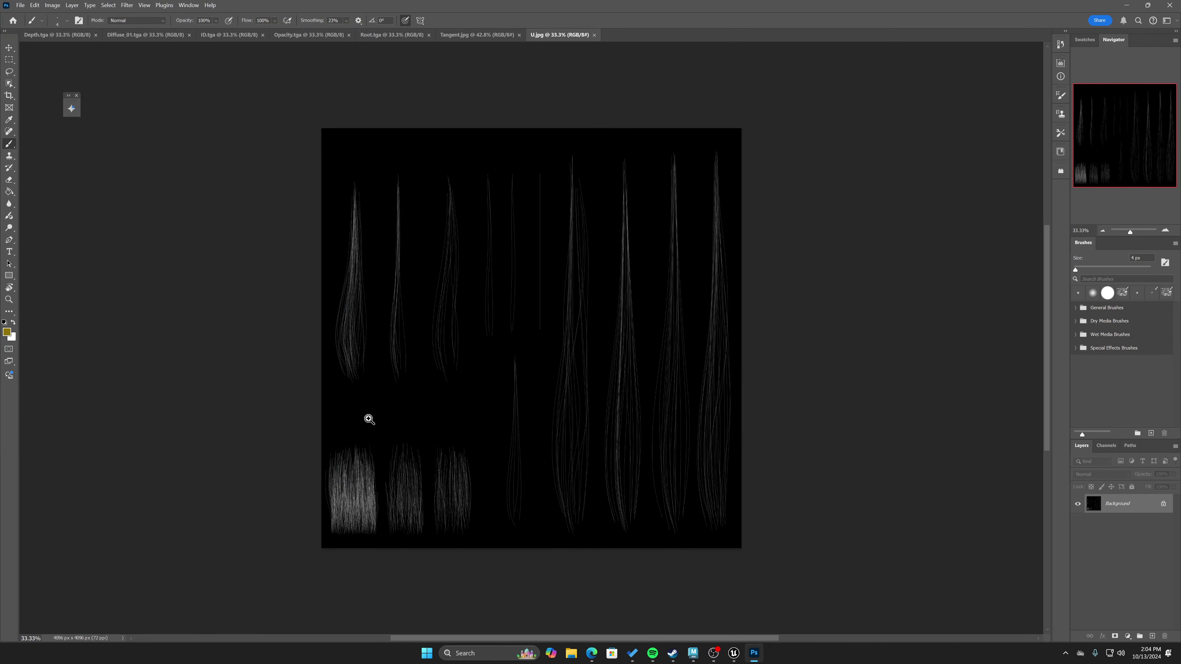
Zoom and pan across the U map to inspect the hair strands.
drag(369, 417, 474, 309)
drag(468, 351, 451, 464)
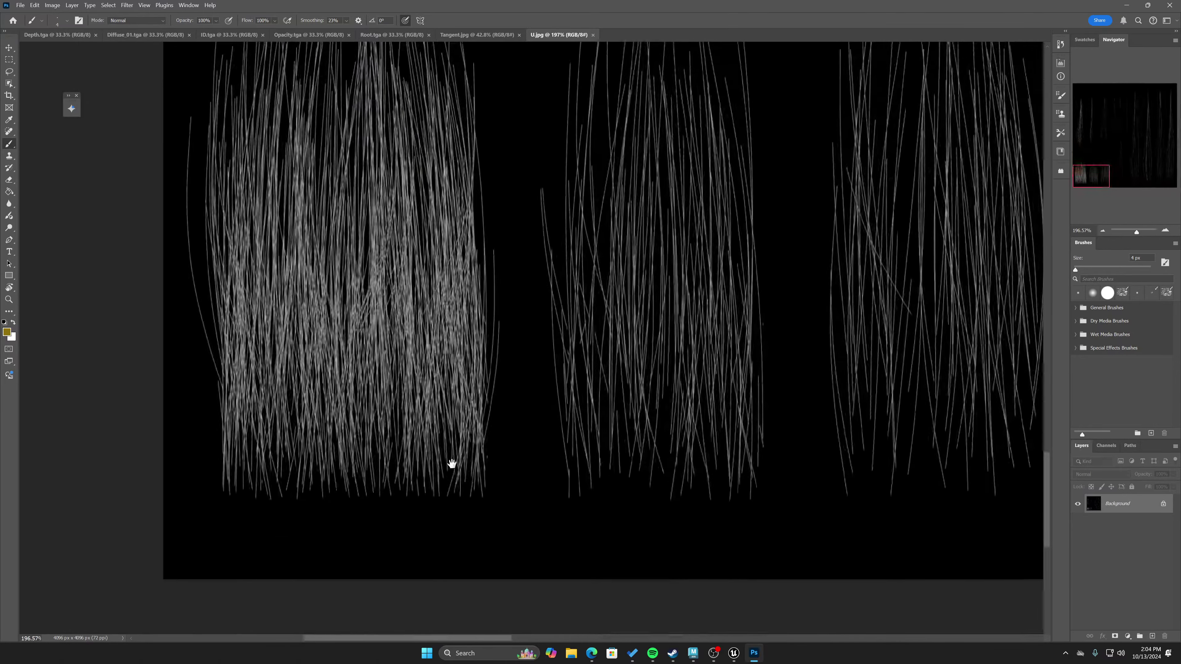
alt+scroll(511, 370, down, 5)
drag(508, 364, 451, 469)
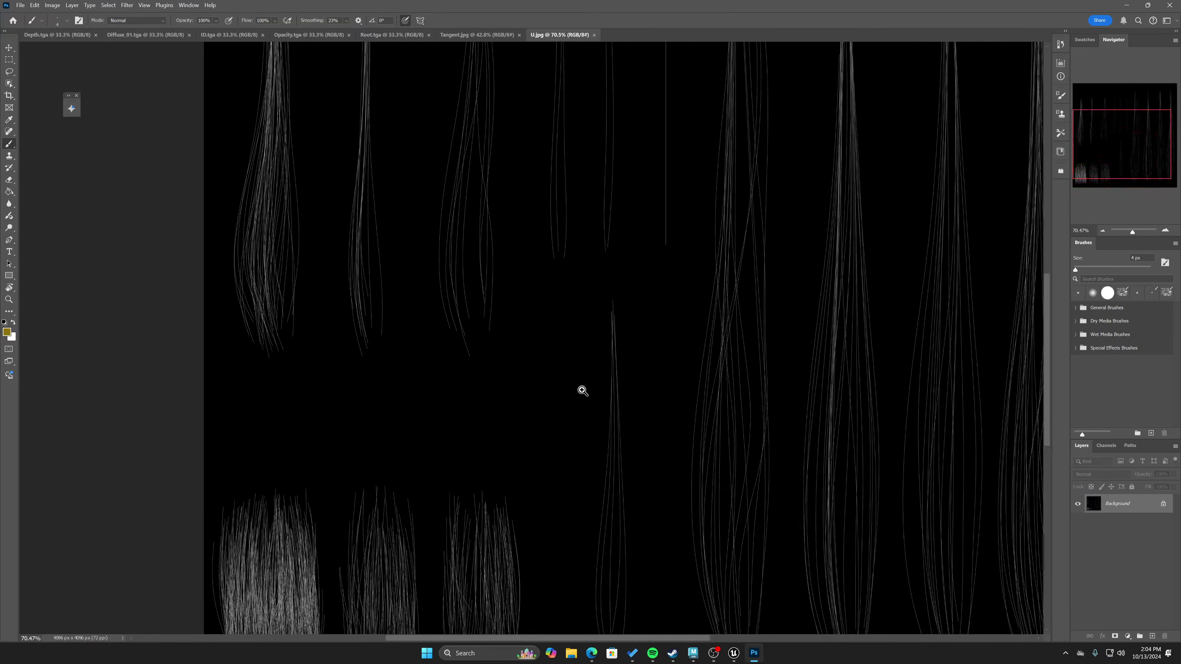
alt+scroll(583, 390, down, 3)
alt+scroll(530, 351, up, 2)
alt+scroll(536, 356, up, 2)
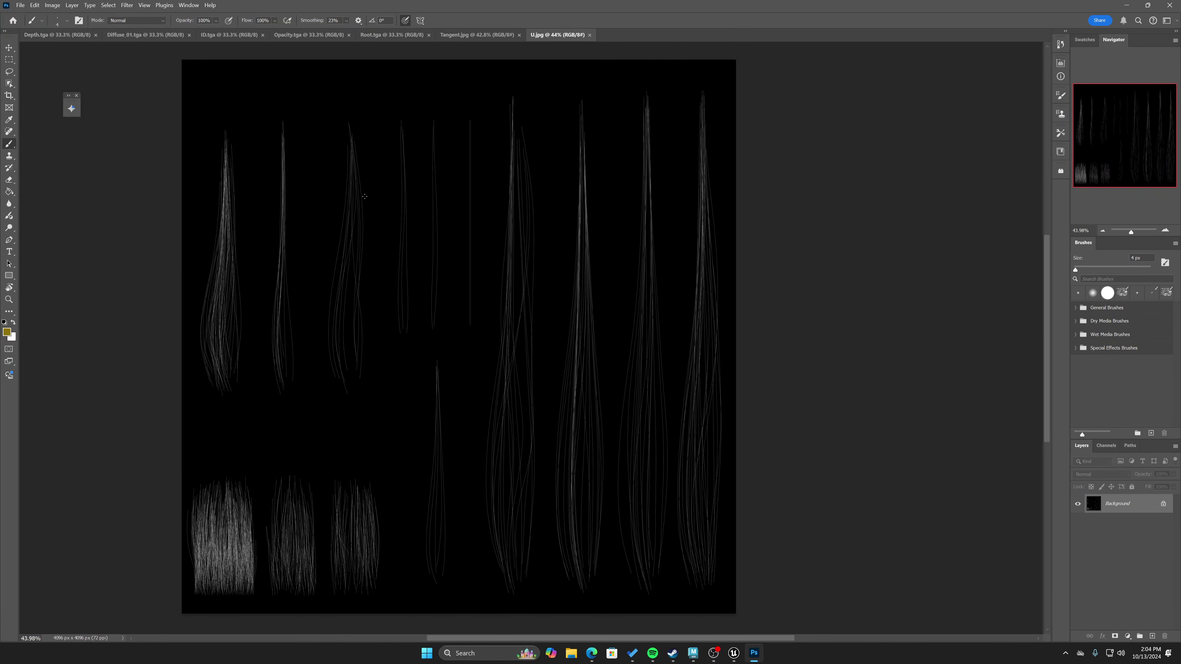
Review the Diffuse_01, Depth, Opacity and Root maps in turn.
click(142, 35)
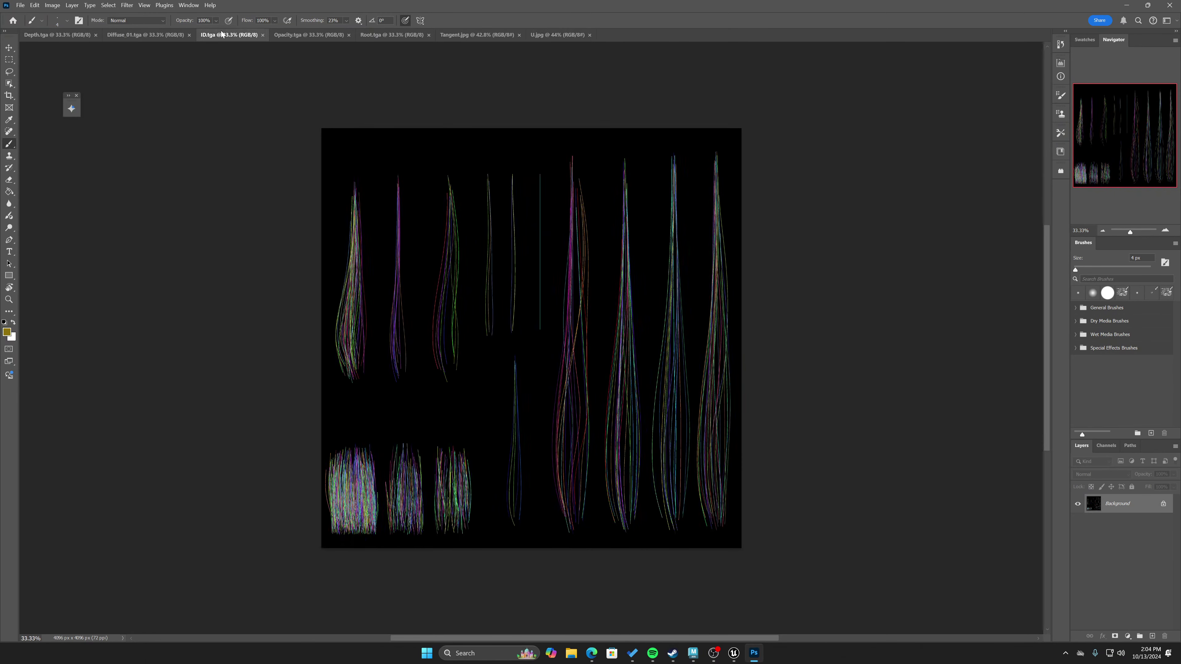
click(61, 35)
click(304, 34)
click(378, 35)
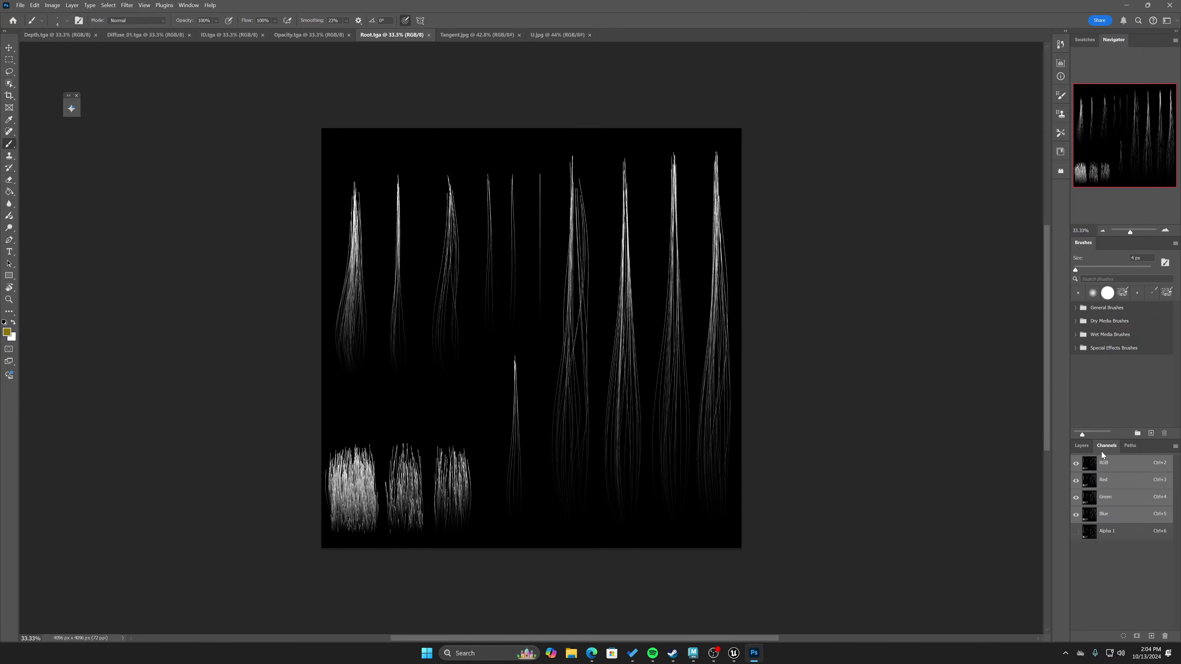
Copy the whole U map and paste it into Root.tga as a new layer.
click(549, 37)
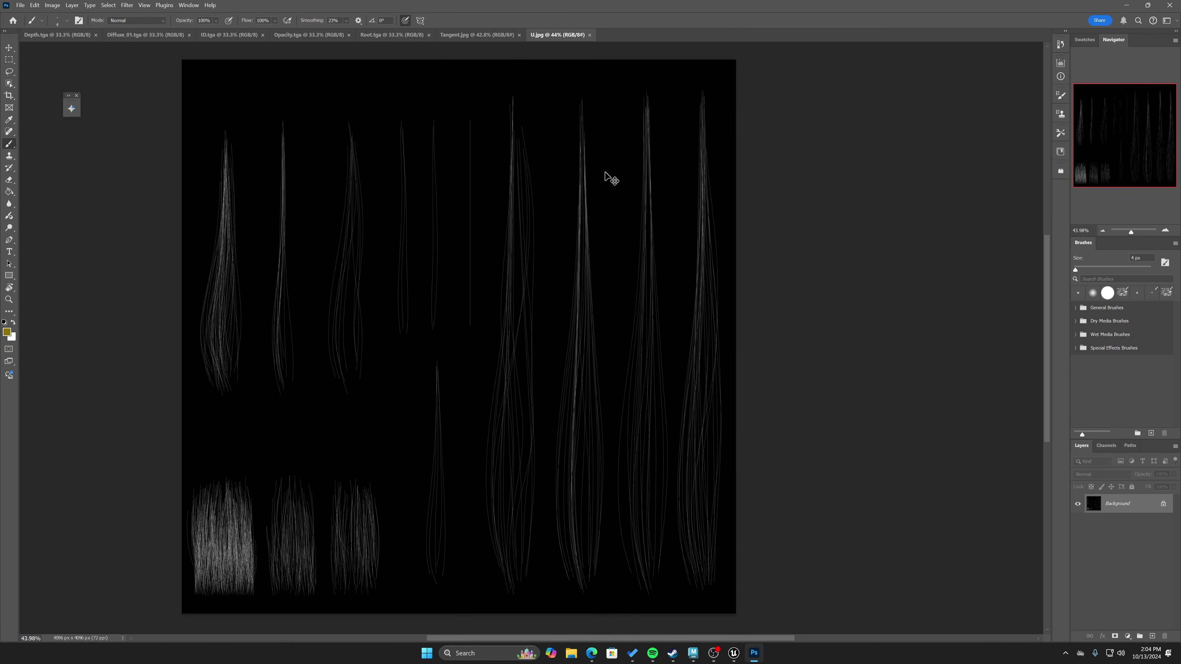
key(ctrl+a)
click(392, 36)
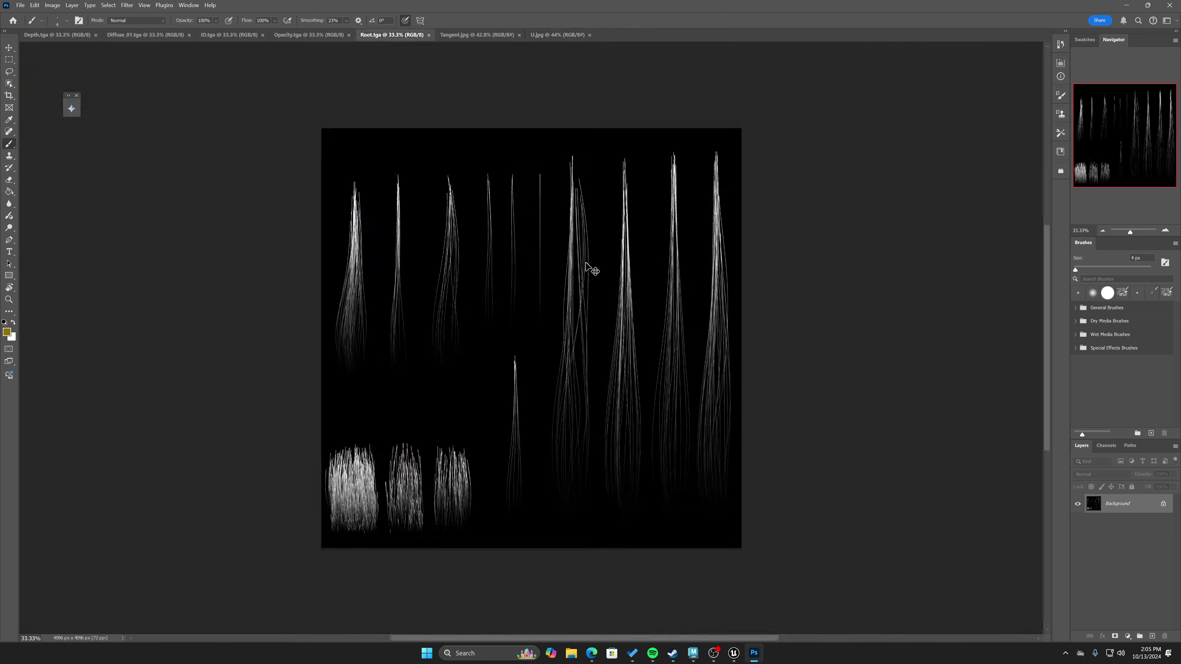
key(ctrl+v)
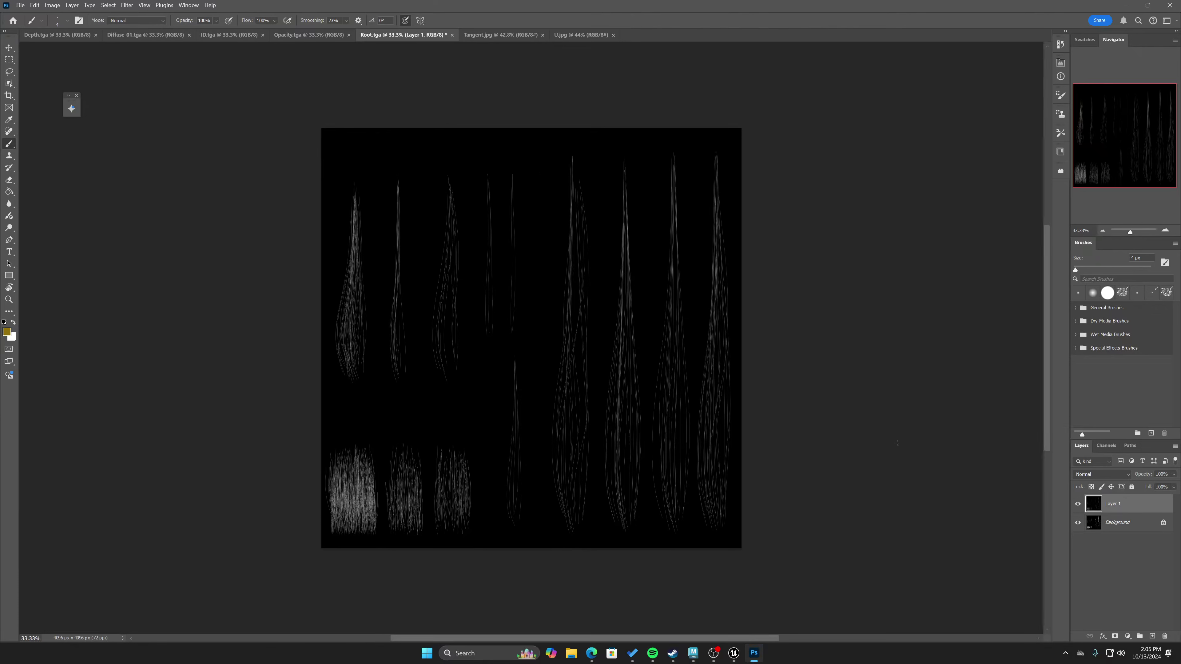
Fill the Red channel of the whole Root canvas with black.
key(ctrl+a)
click(1107, 446)
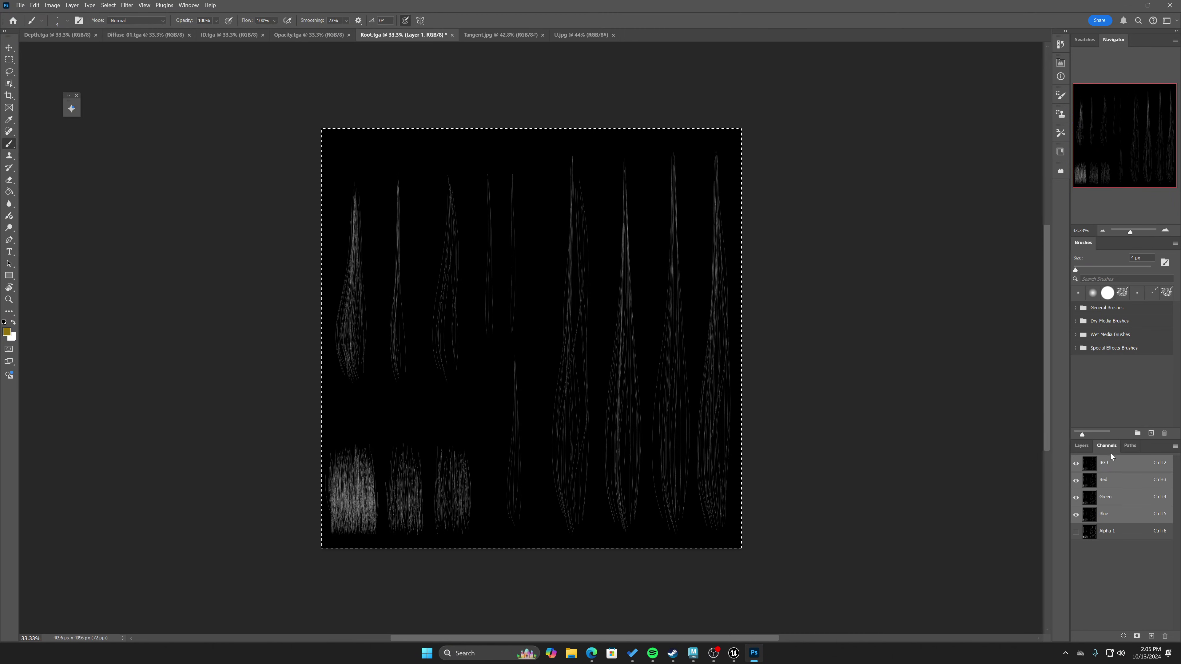
click(1118, 501)
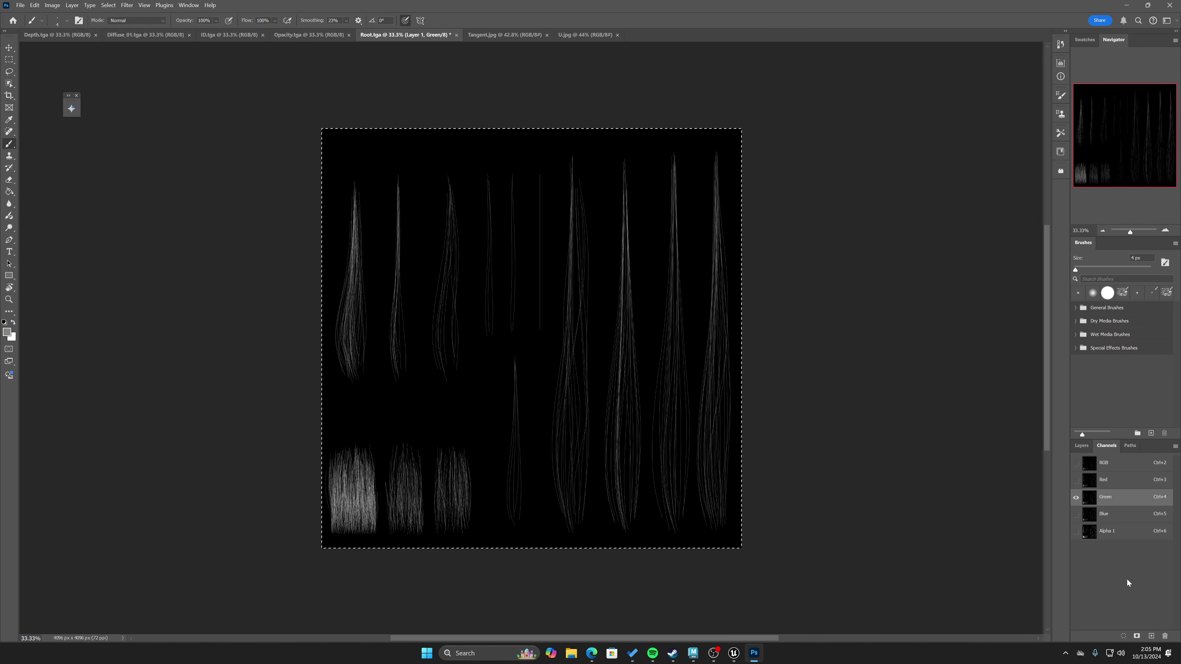
click(1106, 483)
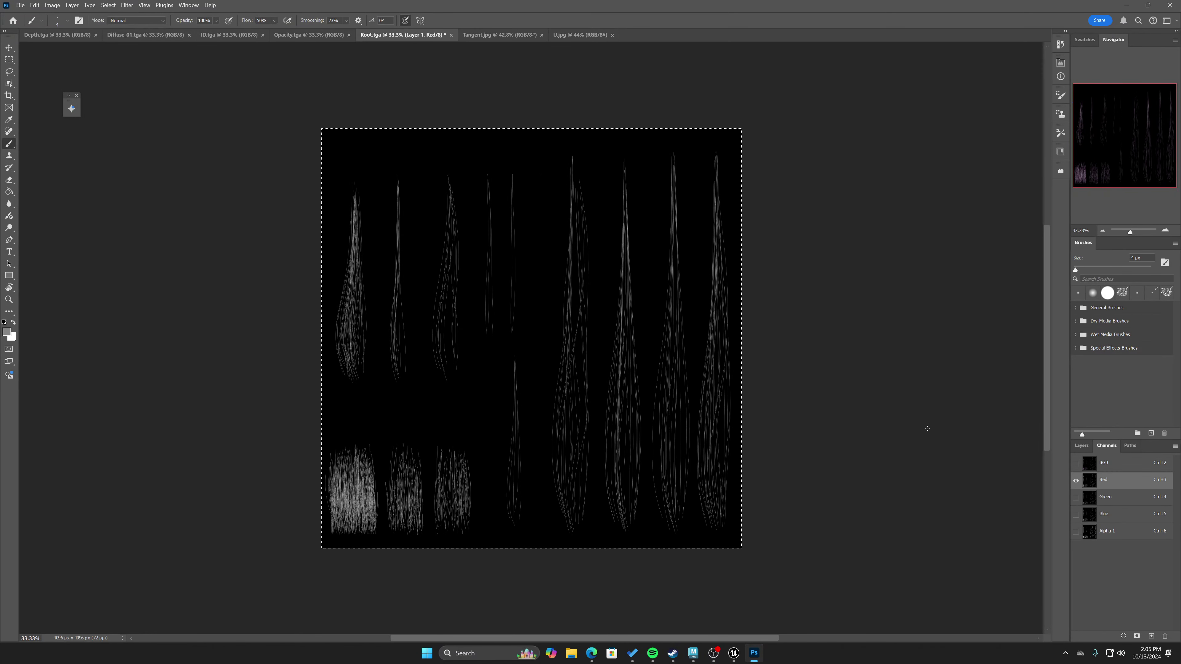
key(shift+5)
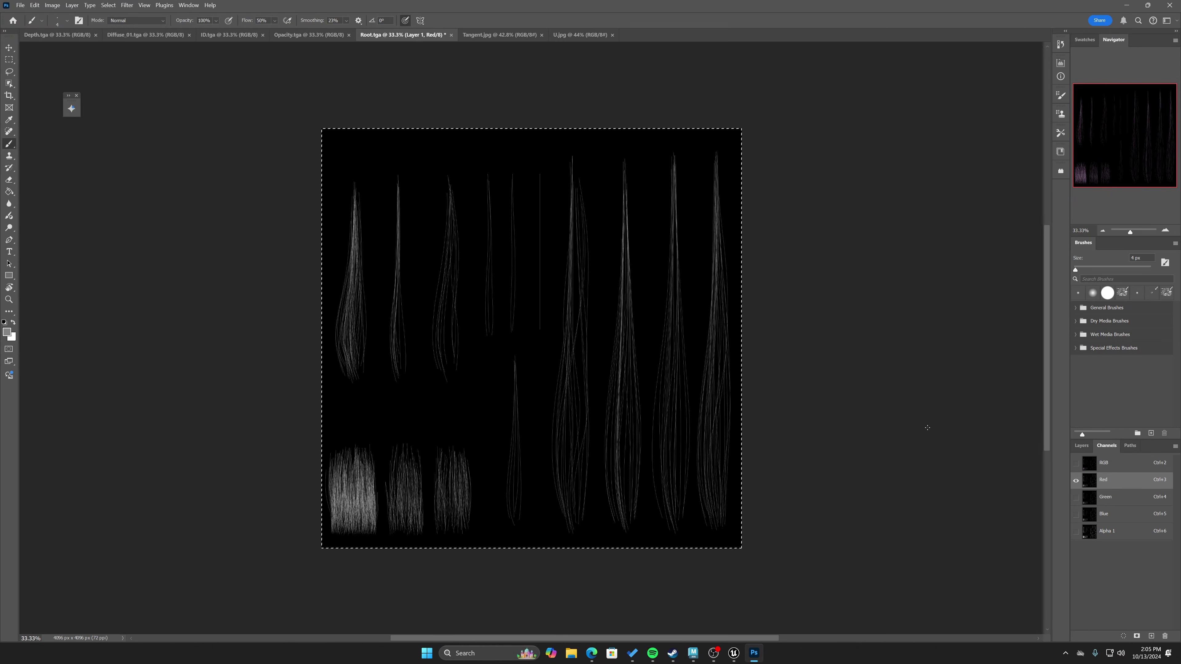
key(shift+F5)
click(708, 234)
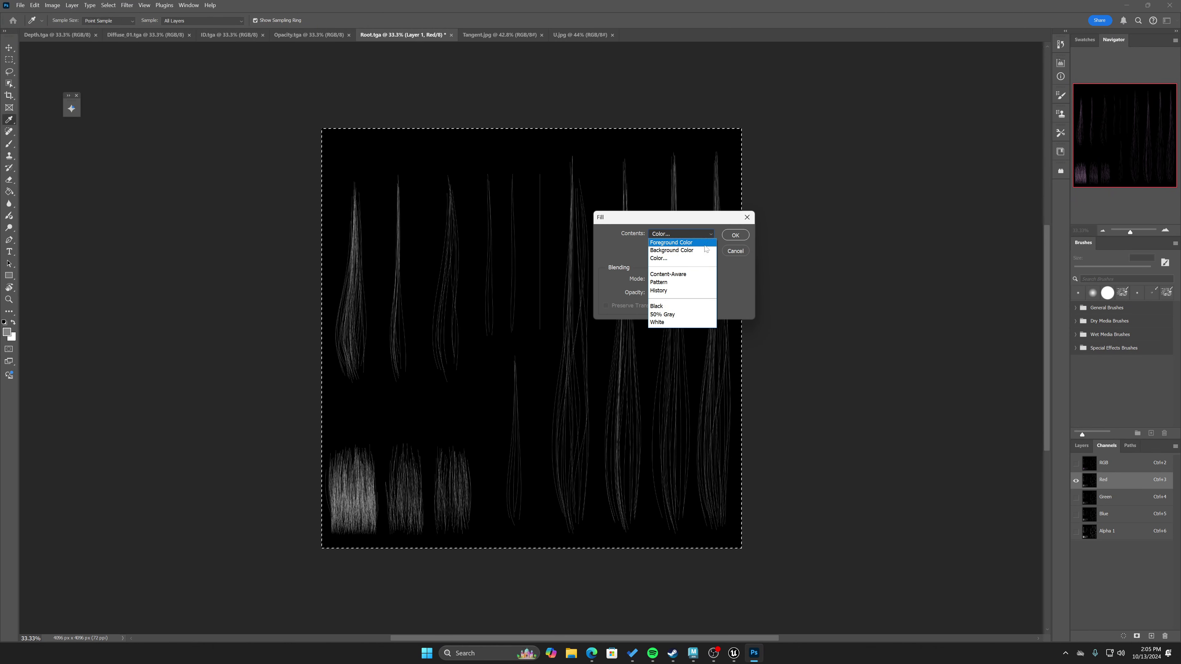
click(665, 306)
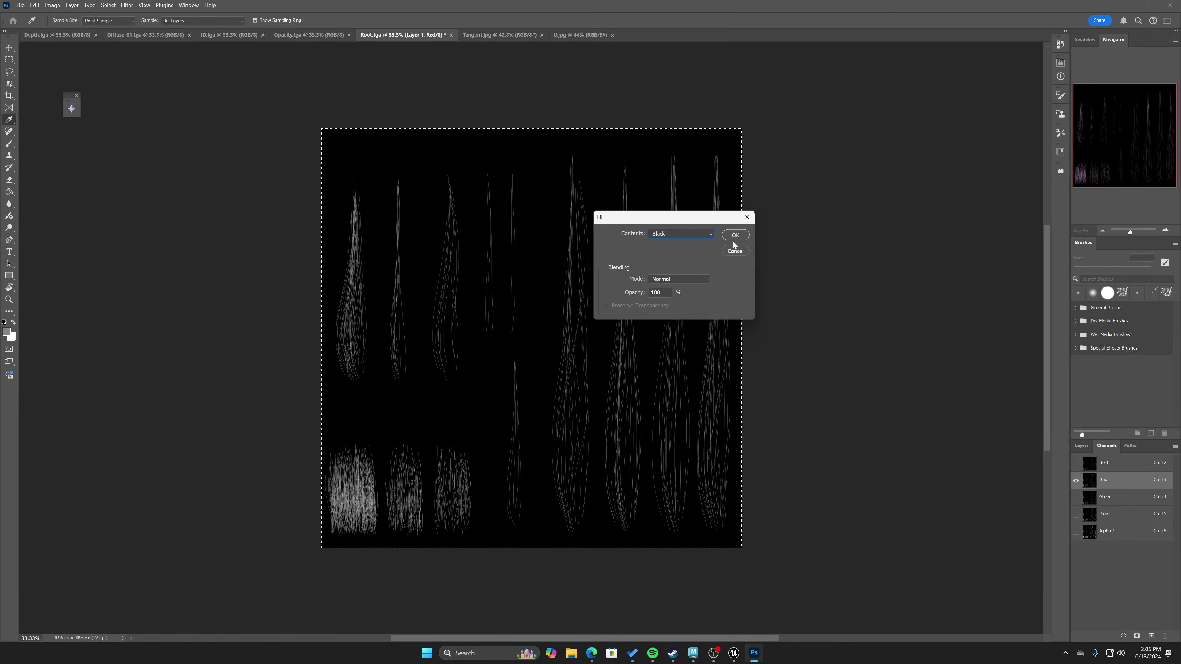
click(735, 235)
key(ctrl+d)
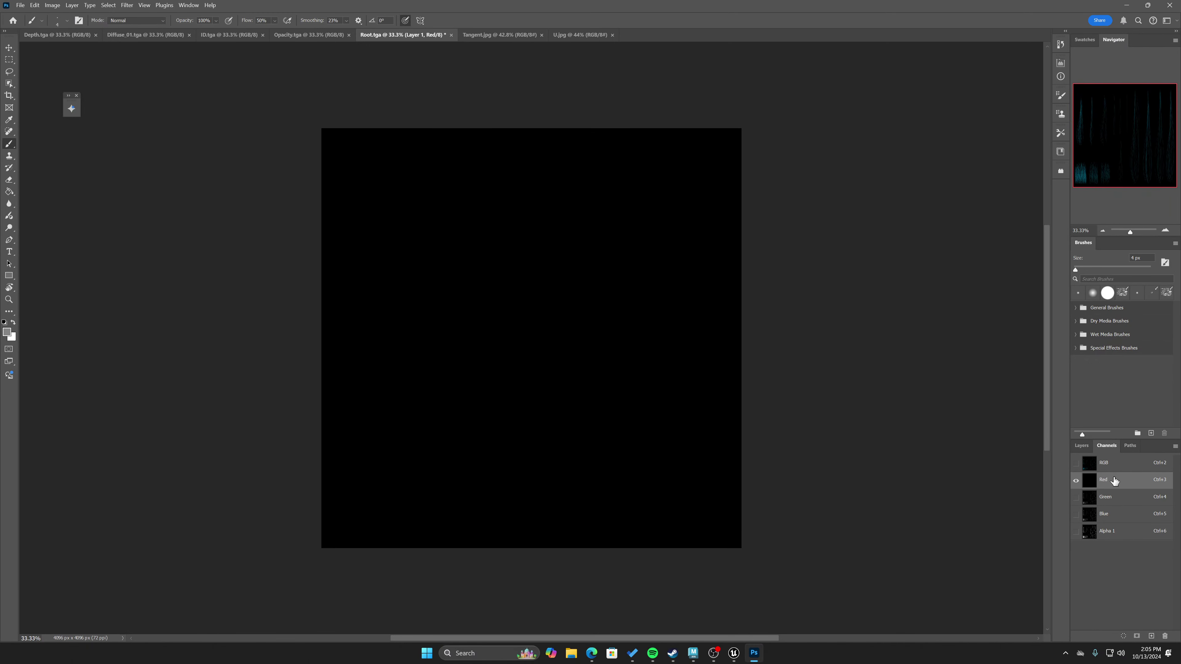
Check the Green and Blue channels, then return to the full-colour composite.
click(1112, 499)
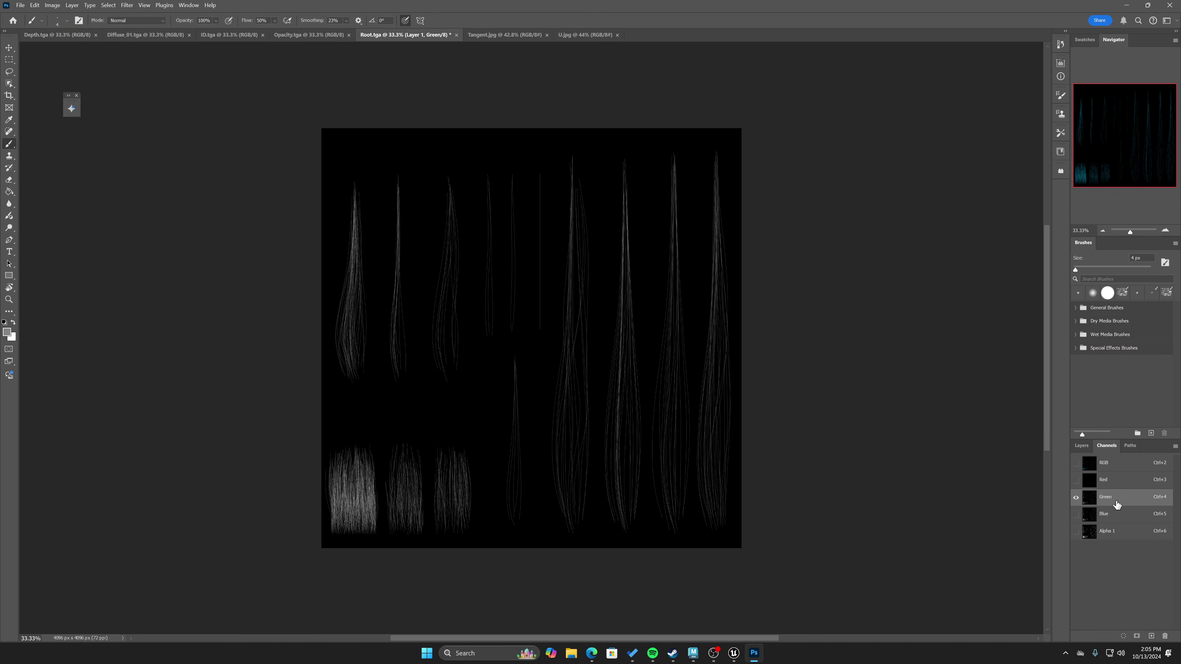
click(1113, 515)
click(1112, 503)
click(1112, 514)
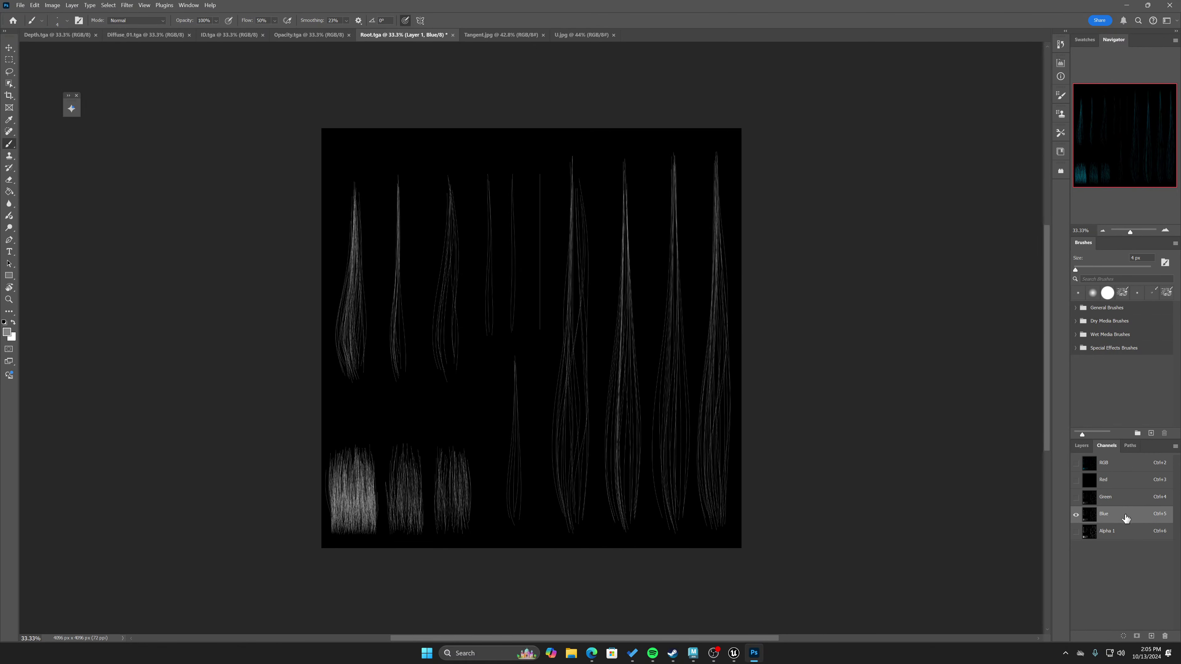
click(1109, 466)
Toggle Layer 1's visibility to compare it with the Background strands.
click(1080, 446)
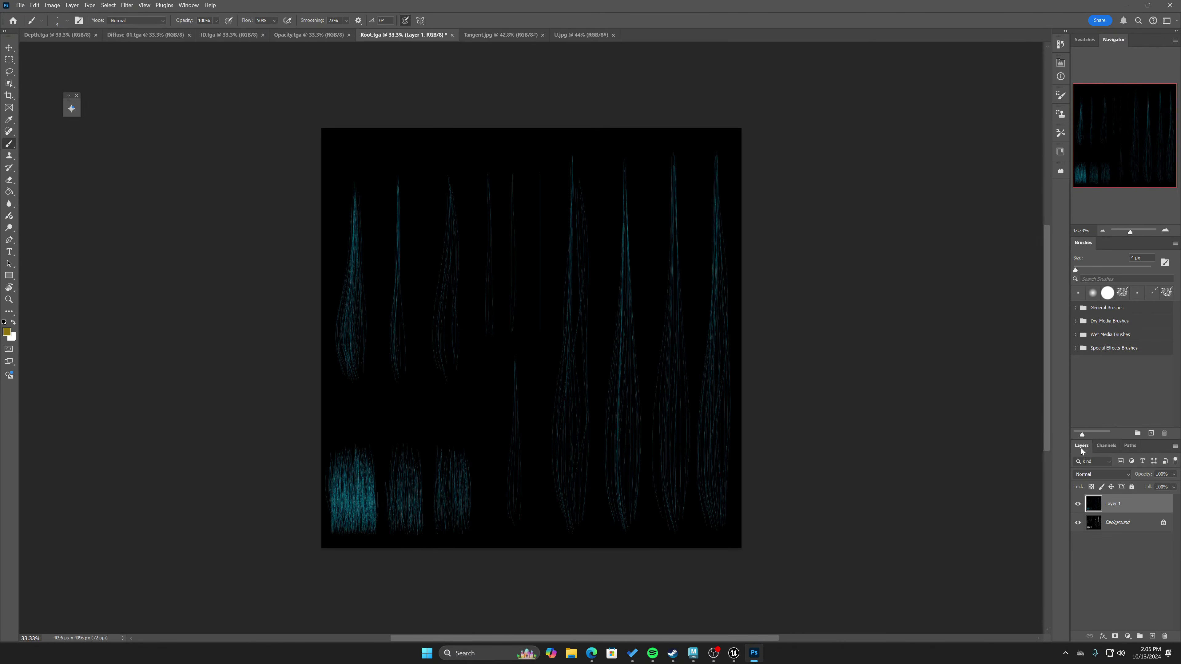
click(1078, 503)
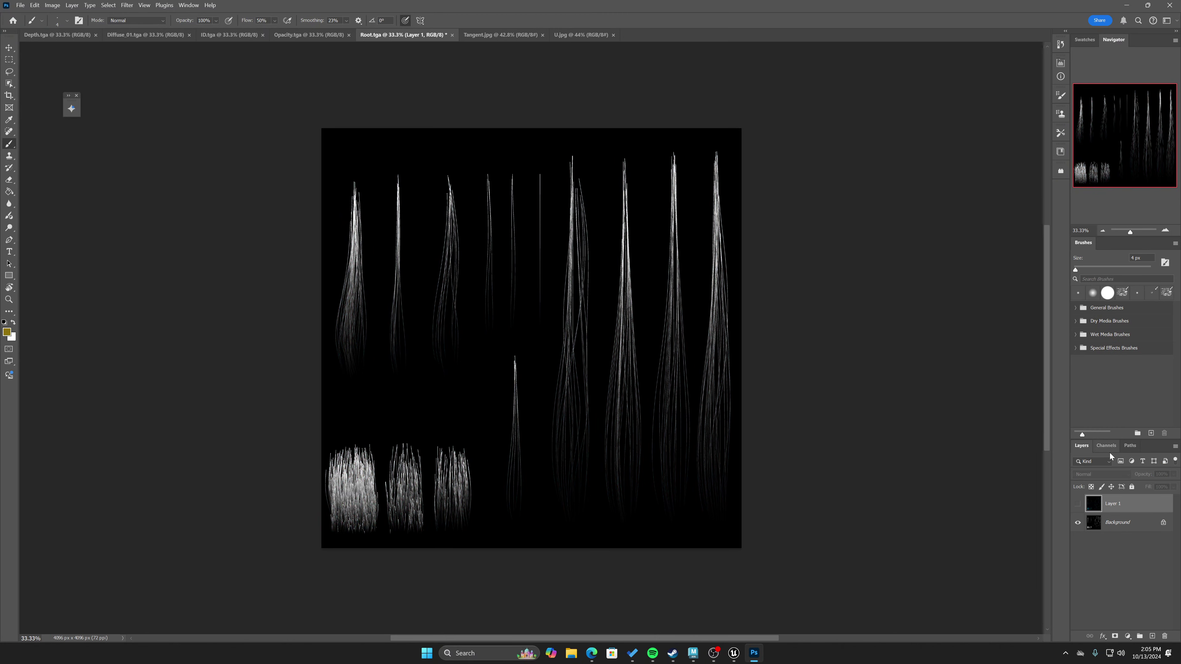
click(1119, 522)
click(1115, 507)
click(1078, 504)
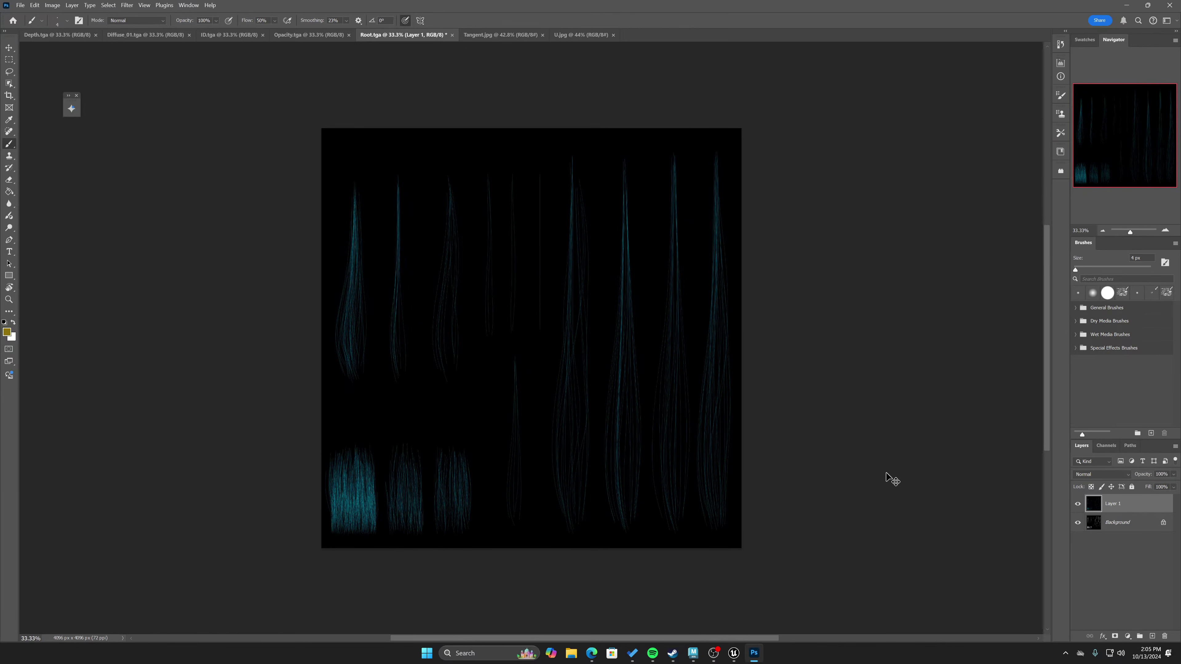
click(1077, 504)
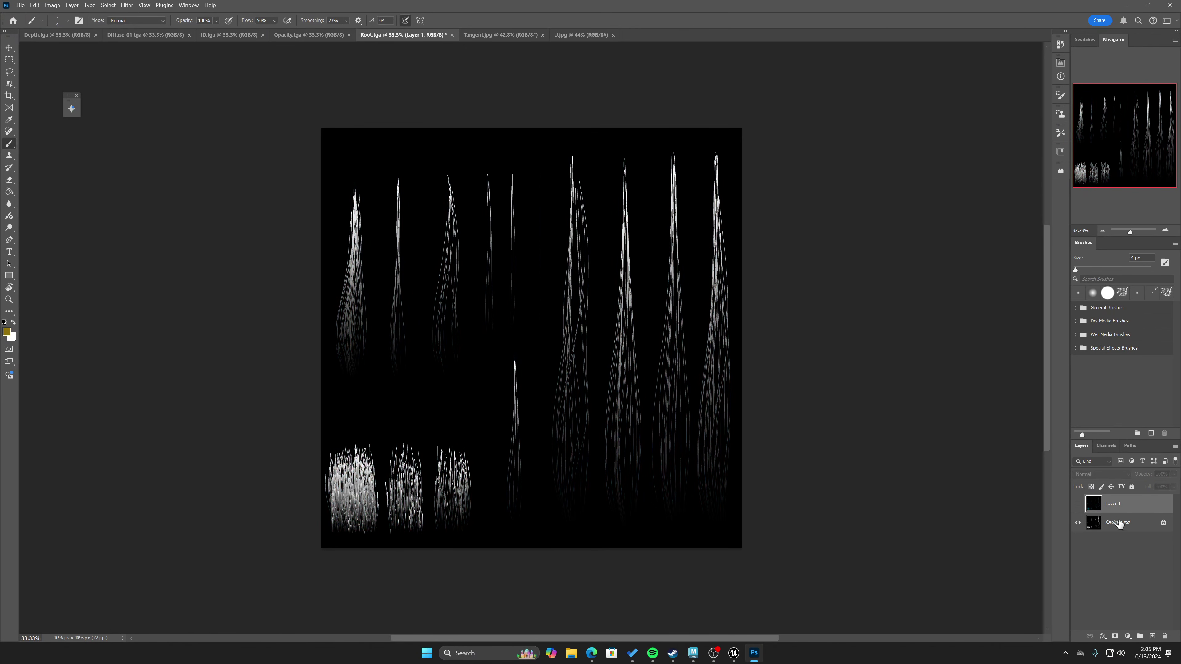
click(1121, 524)
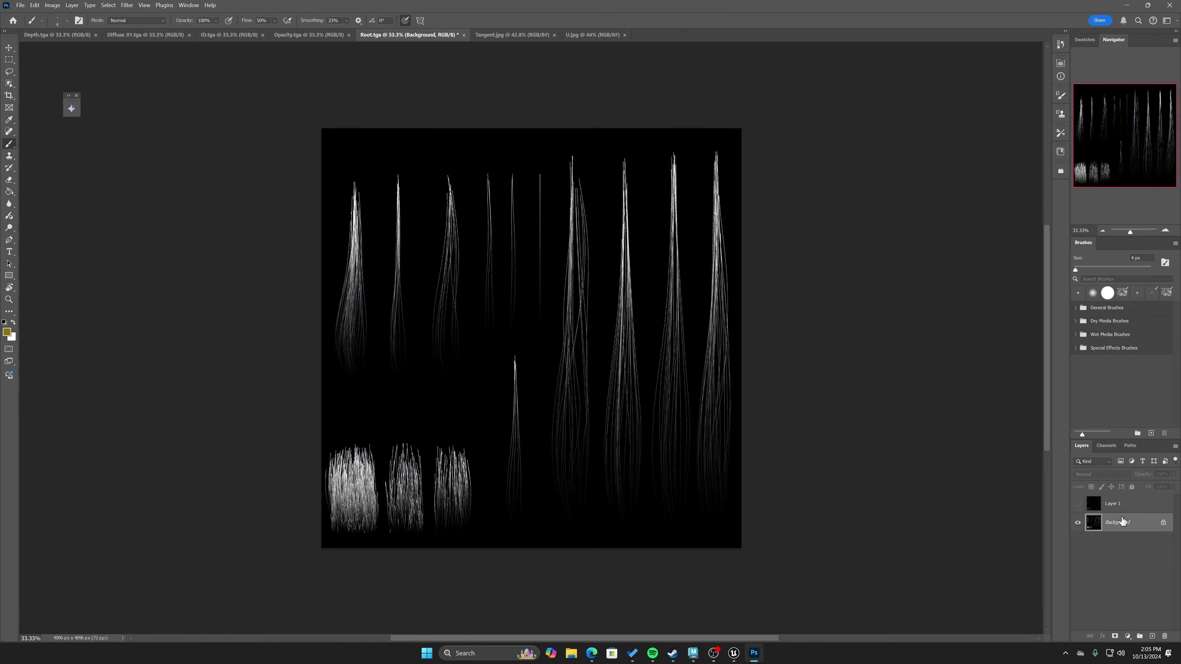
Review the Green, Blue and Alpha 1 channels individually, then the RGB composite.
click(1105, 446)
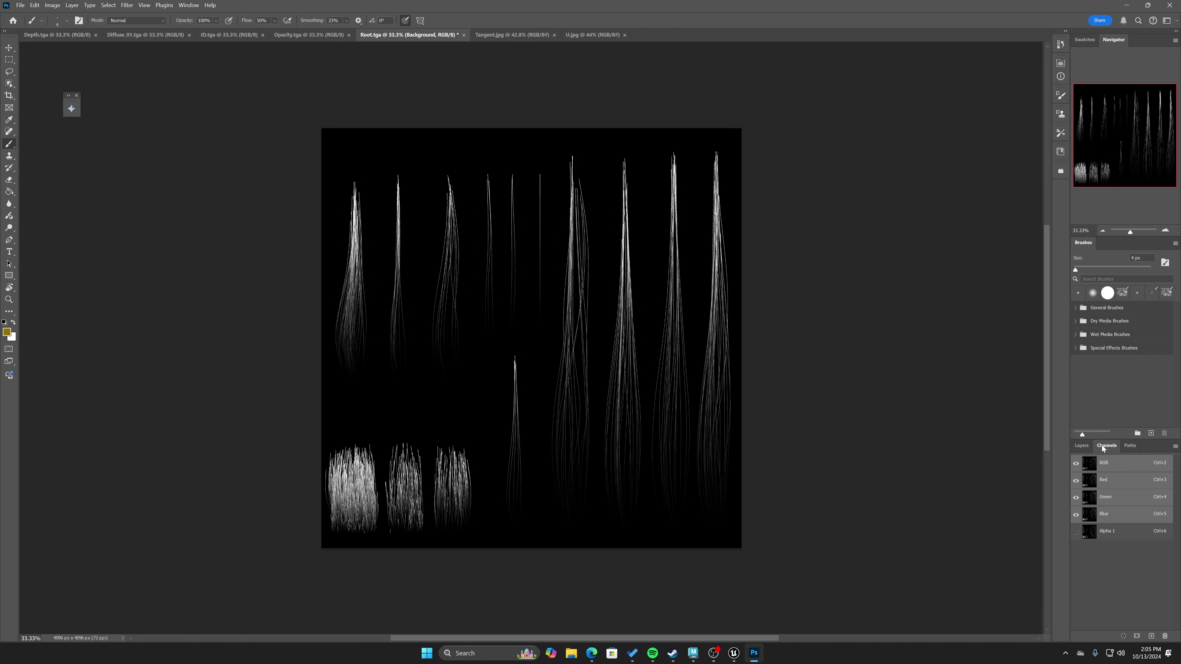
click(1113, 498)
click(1113, 513)
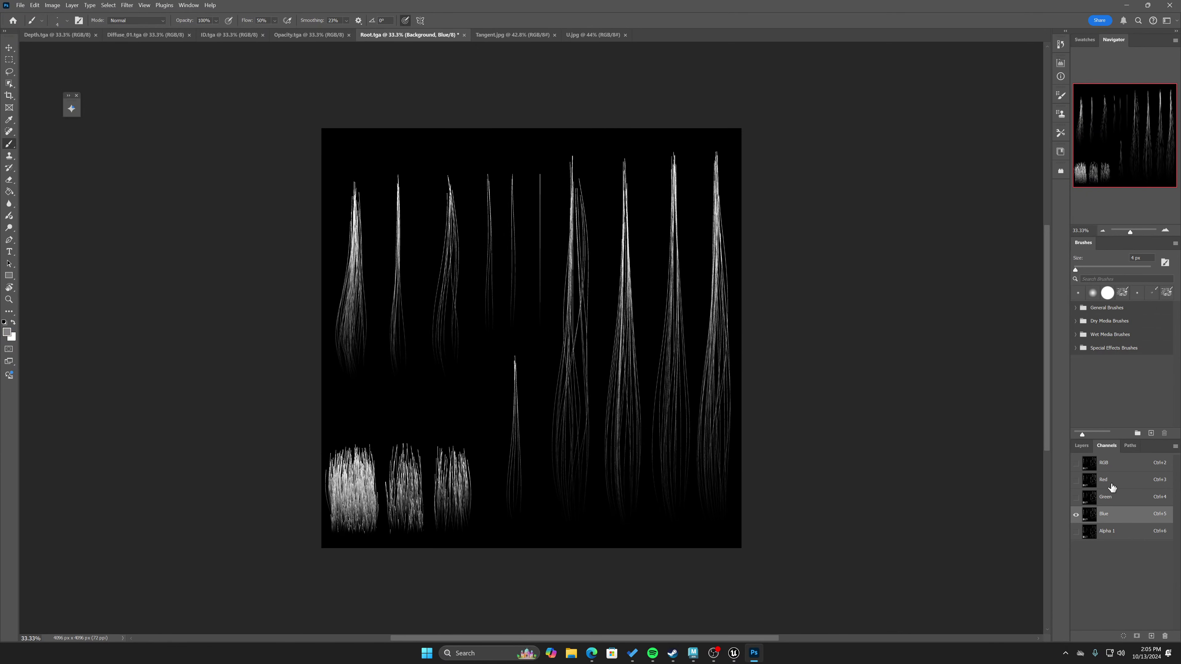
click(1112, 531)
click(1106, 470)
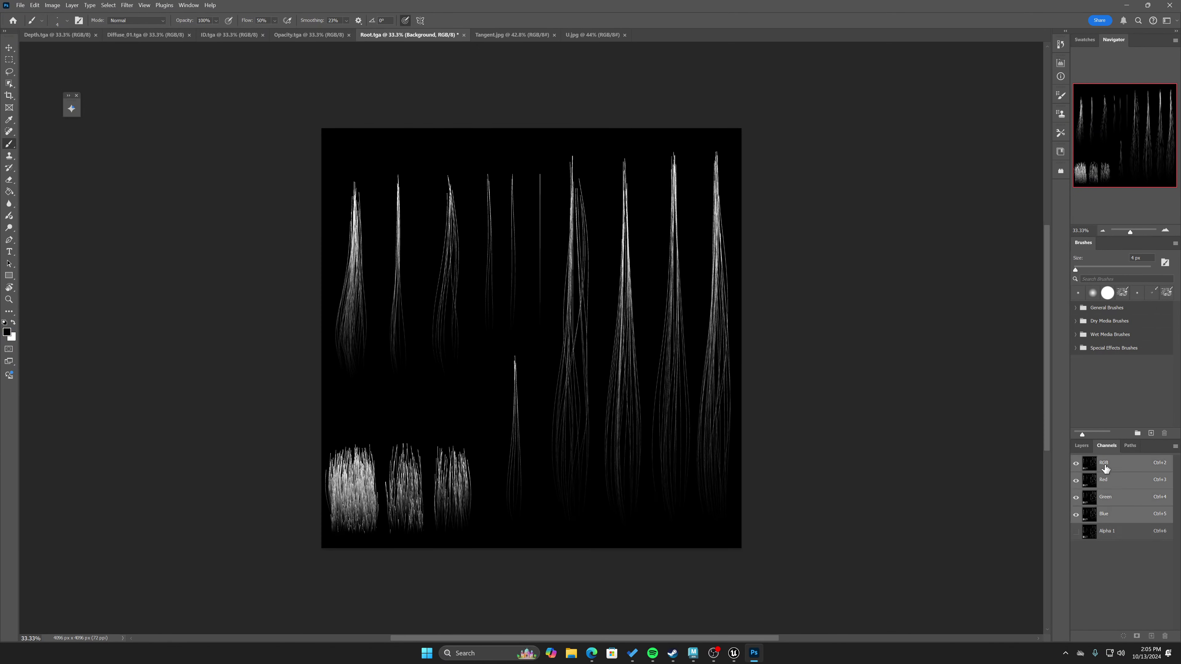
Delete Layer 1 from Root.tga, leaving only the Background.
click(1076, 446)
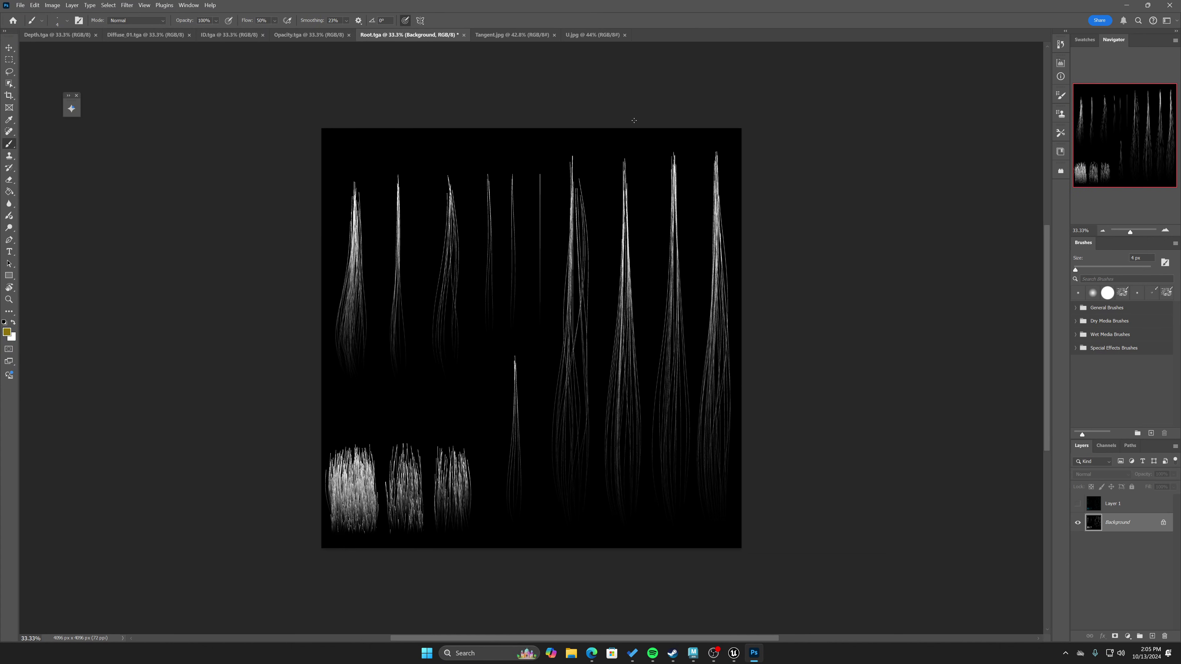
click(1112, 510)
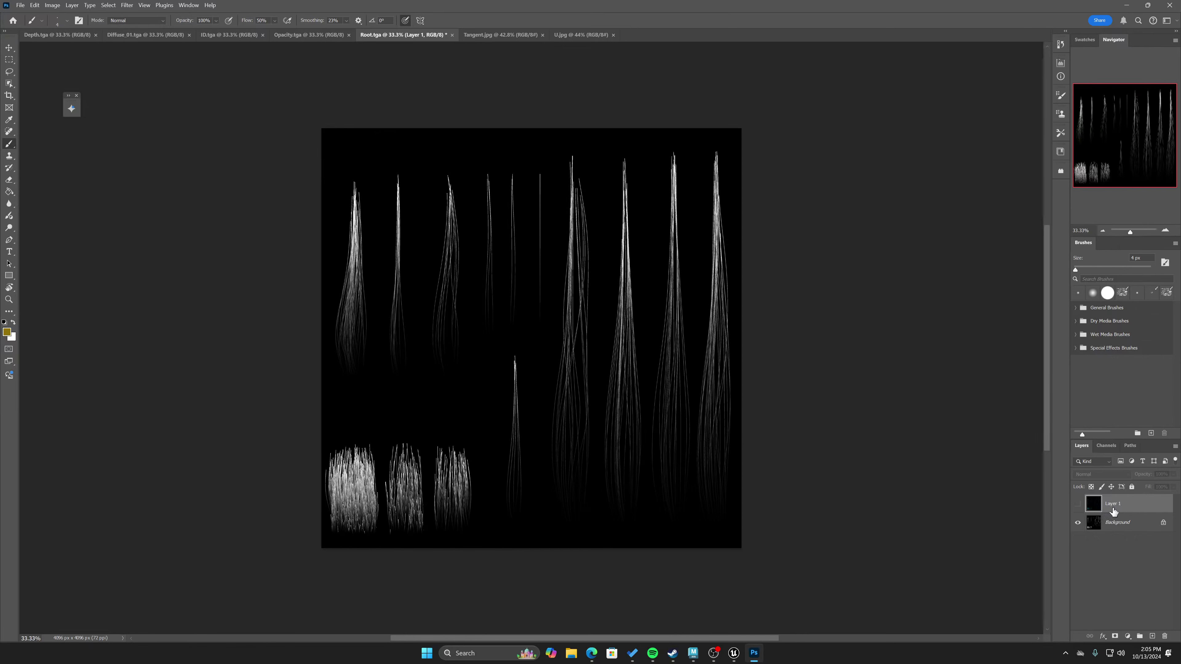
drag(1126, 505, 1164, 636)
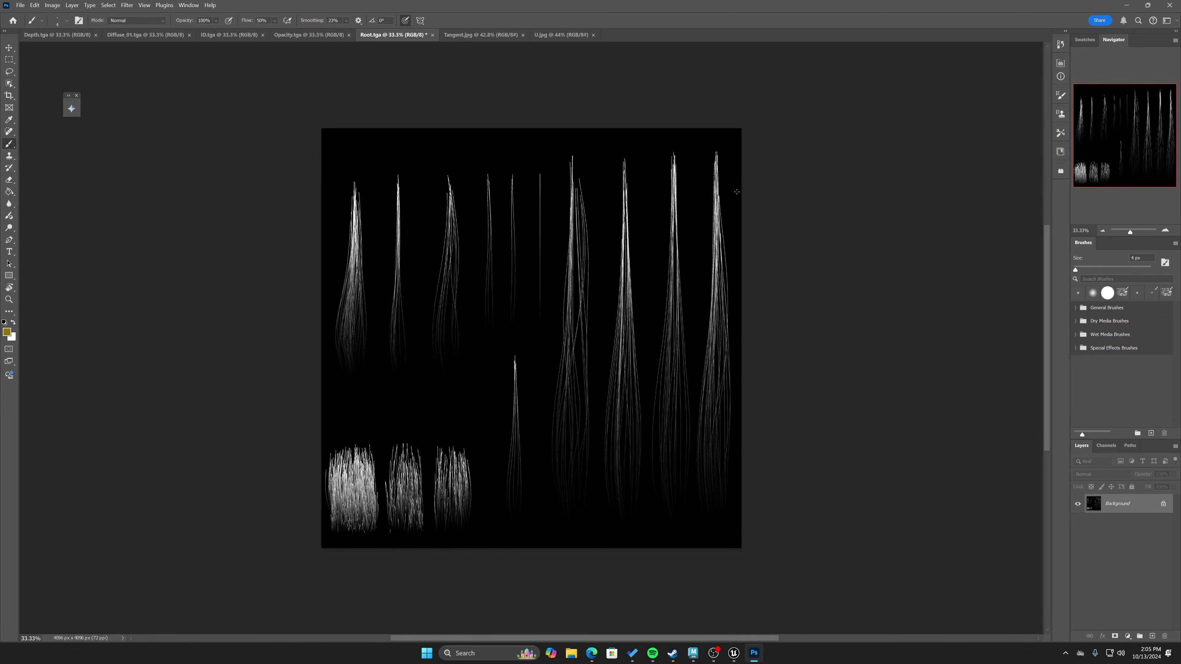
Paste the greyscale strands into ID.tga, then delete that Layer 1 again.
click(557, 40)
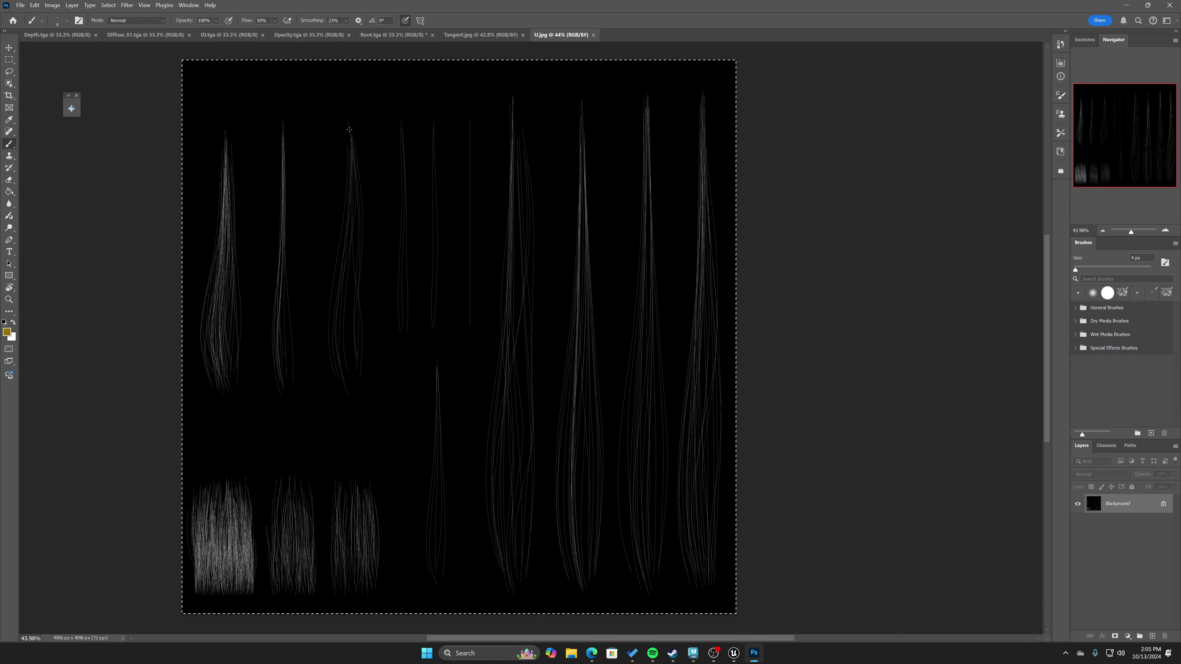
click(235, 36)
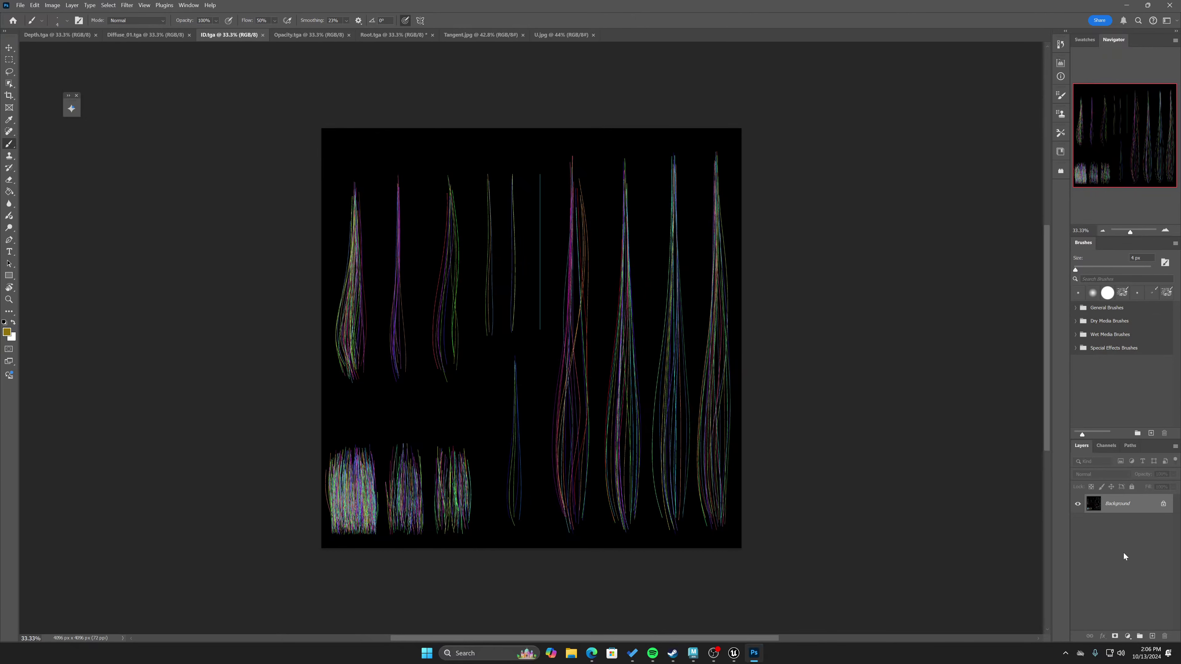
key(ctrl+v)
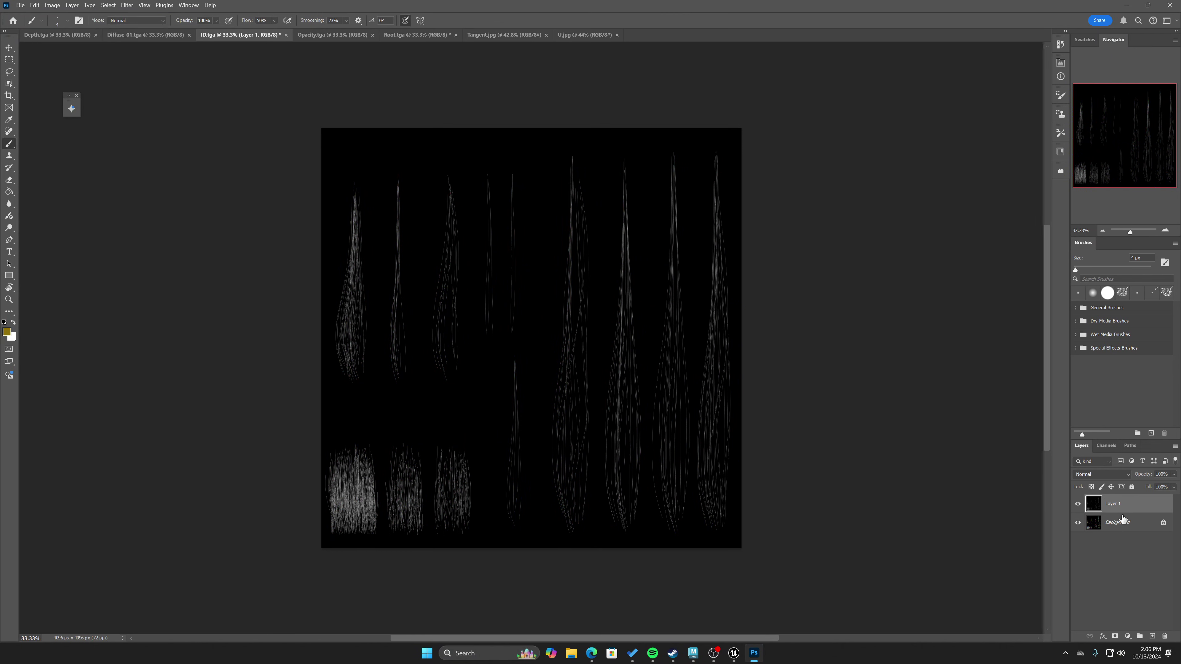
drag(1122, 518, 1164, 636)
Paste the greyscale strands into Root.tga as Layer 1 and select the whole canvas.
click(313, 35)
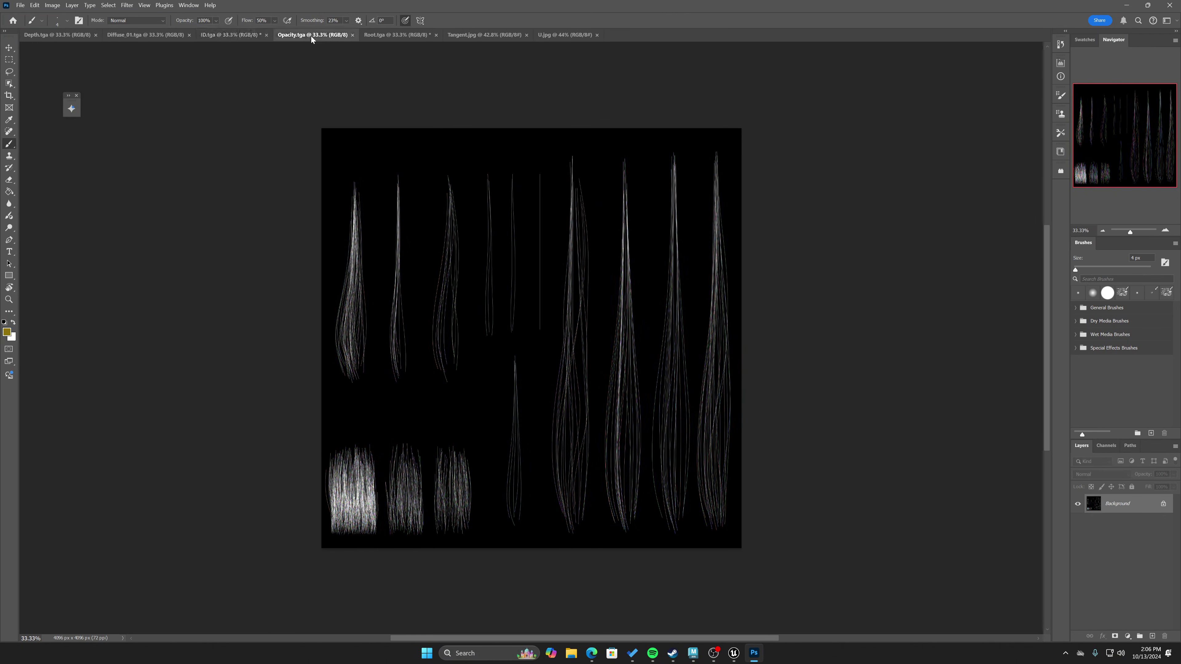
click(383, 35)
key(ctrl+v)
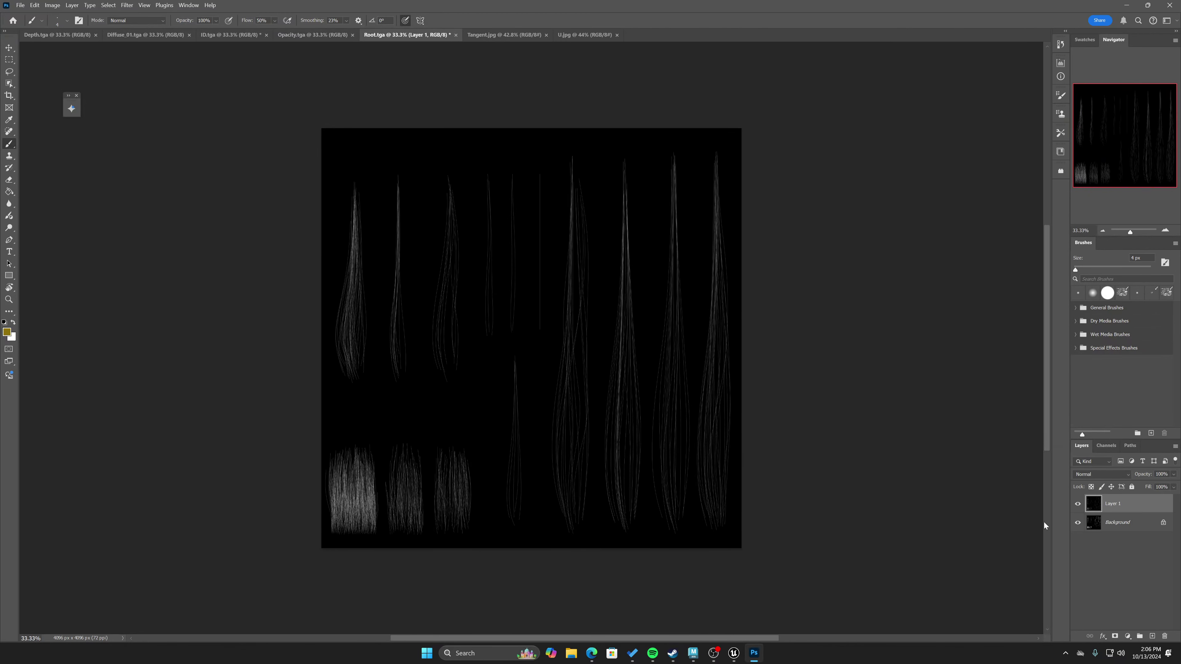
key(ctrl+a)
Merge Layer 1 down into Root.tga and fill its Red channel with black.
right_click(1131, 509)
click(1130, 632)
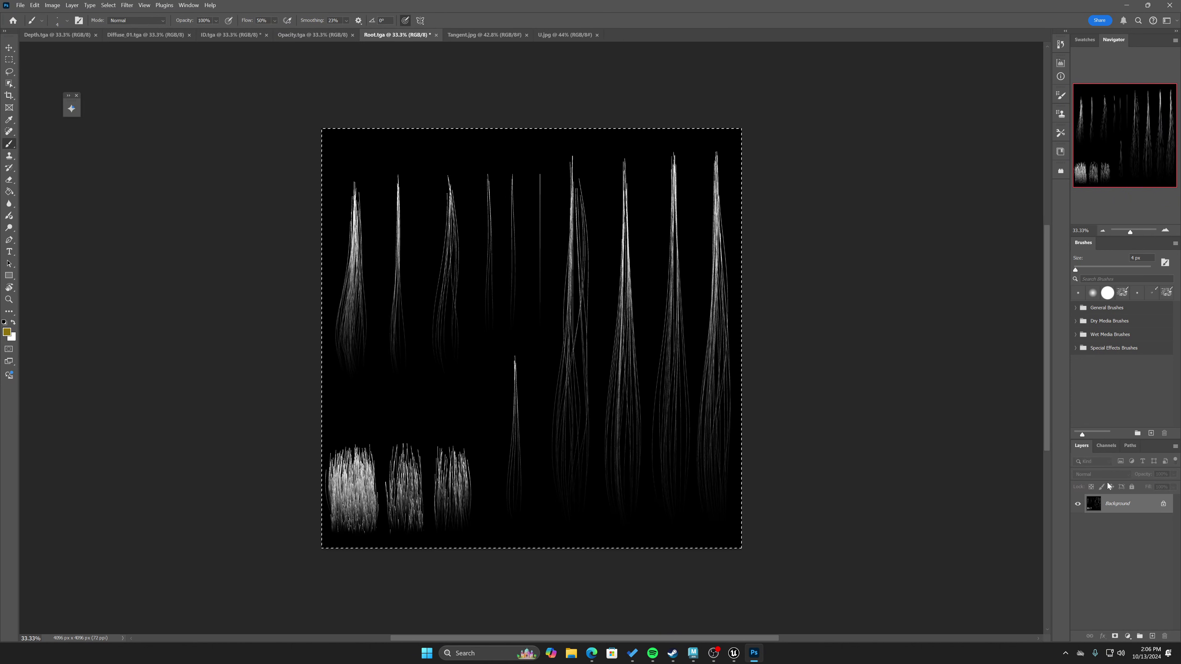
click(1106, 445)
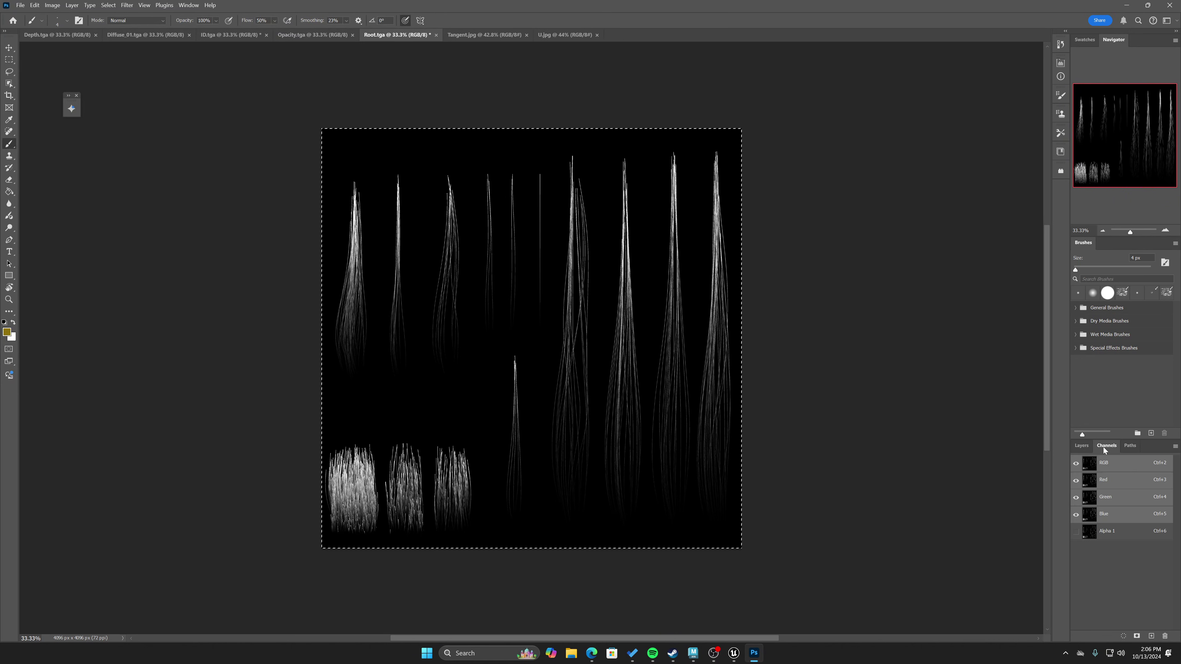
click(1118, 500)
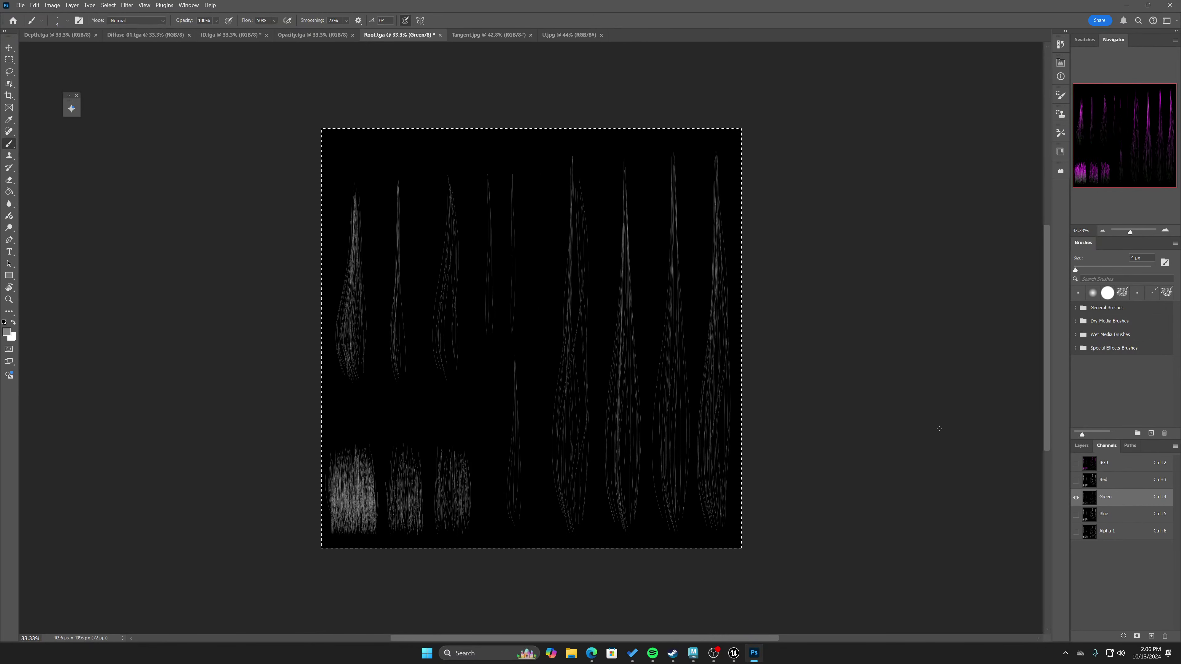
click(1131, 480)
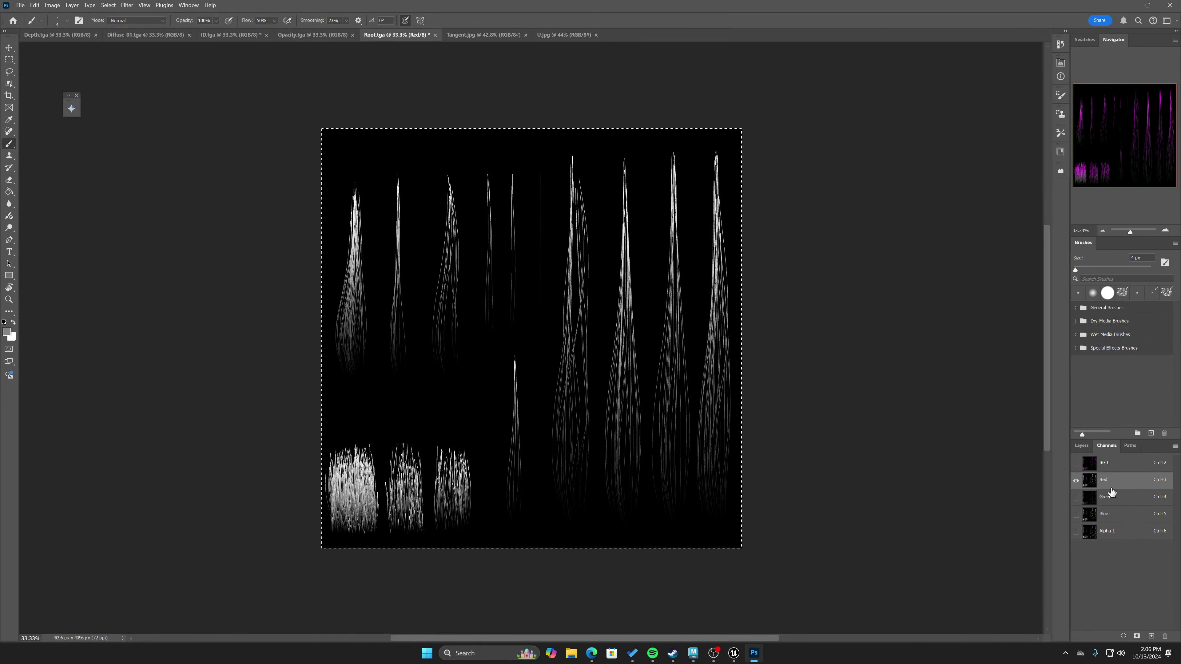
key(shift+BackSpace)
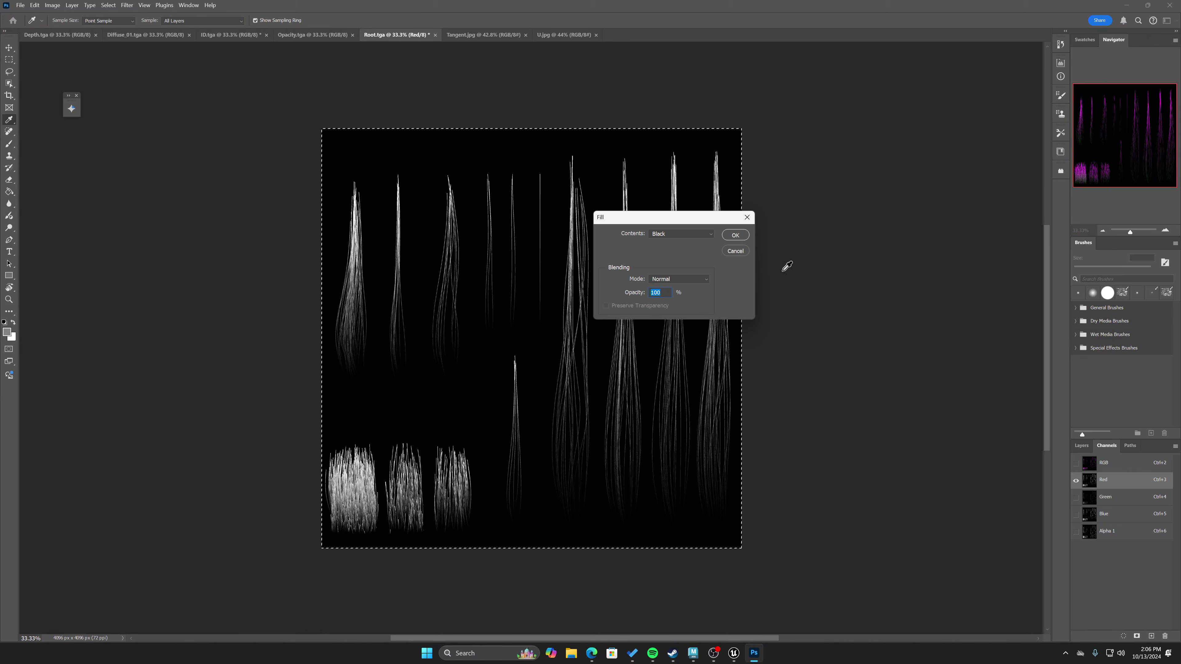
click(735, 235)
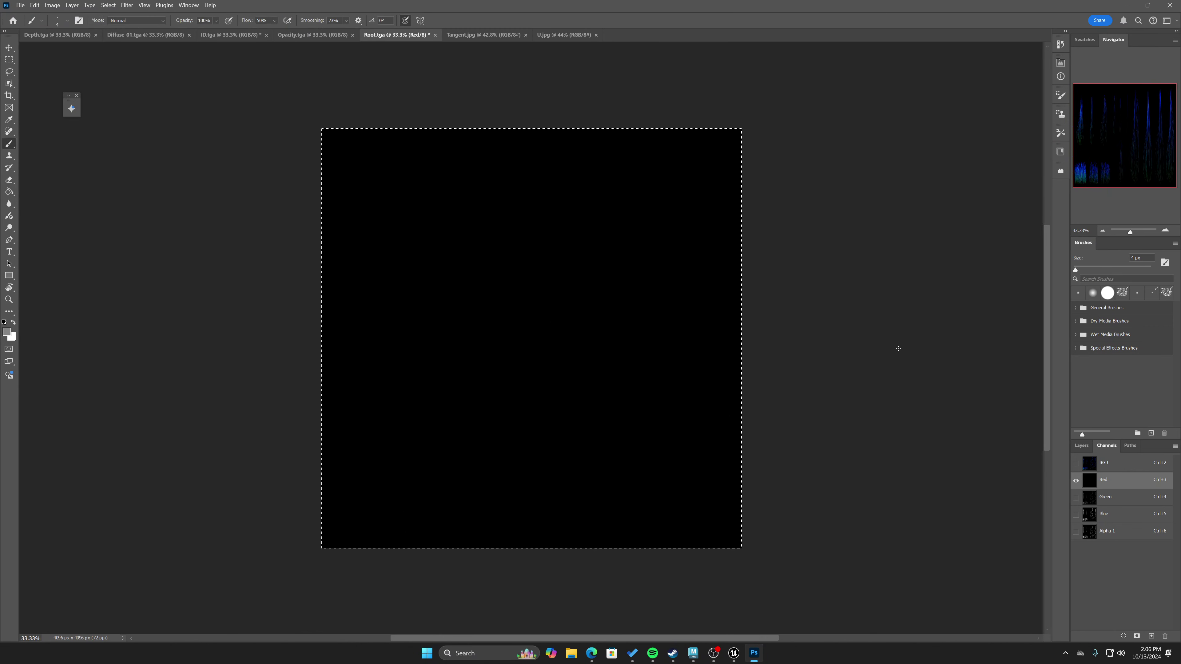
Compare the Blue and Green channels, zooming in closely on the strands.
click(1118, 514)
click(1111, 505)
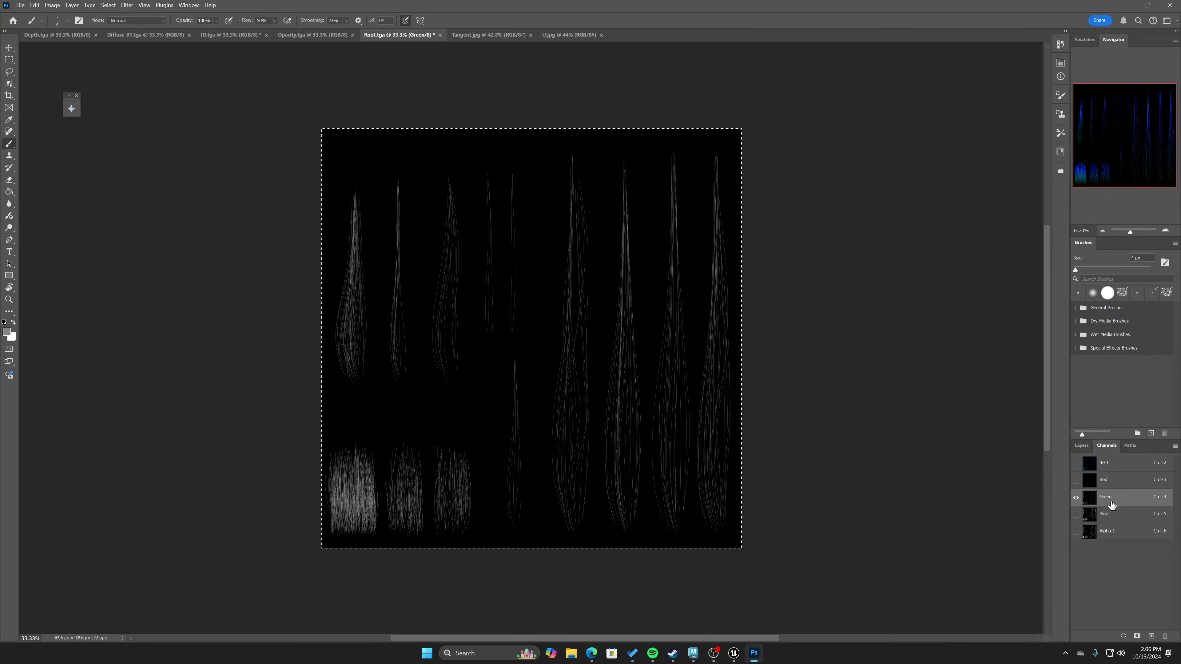
click(1114, 513)
click(1115, 497)
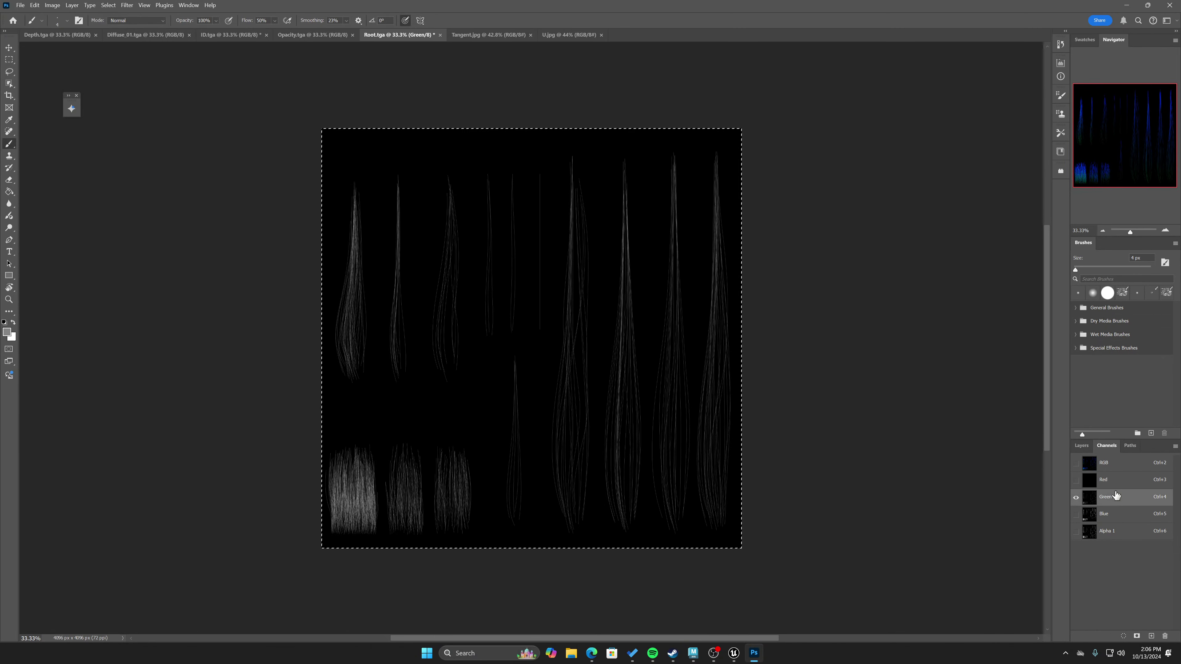
ctrl+drag(637, 337, 629, 376)
Alternate between the RGB composite and Alpha 1 channel, then move to ID.tga.
click(1116, 463)
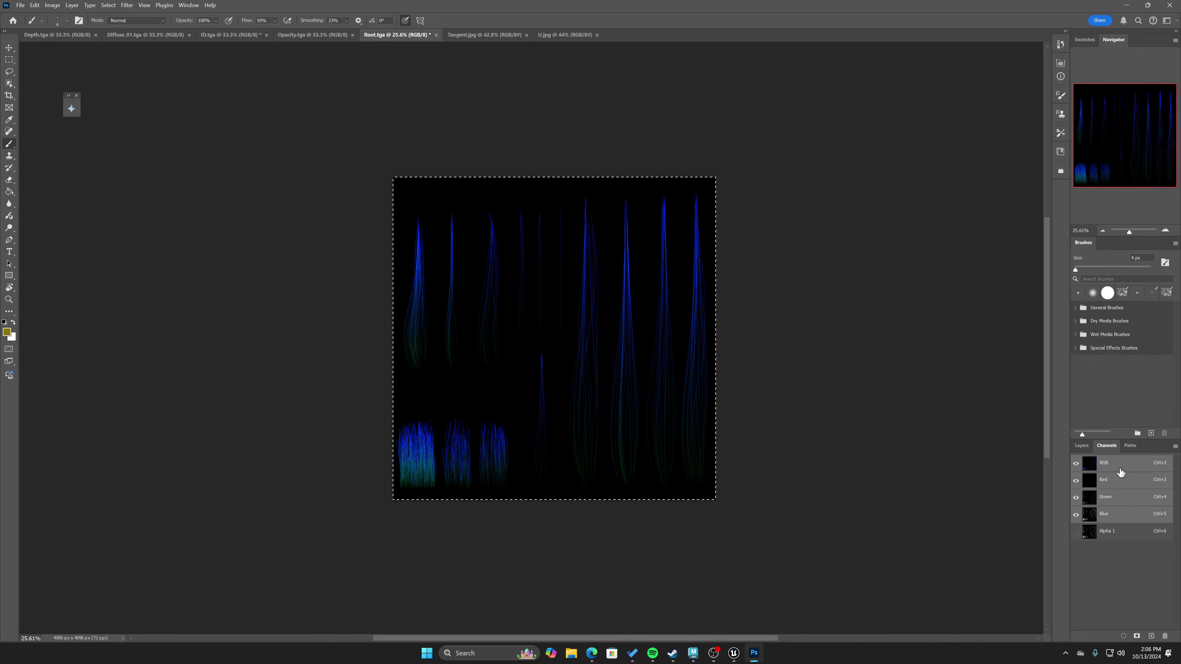
click(1121, 531)
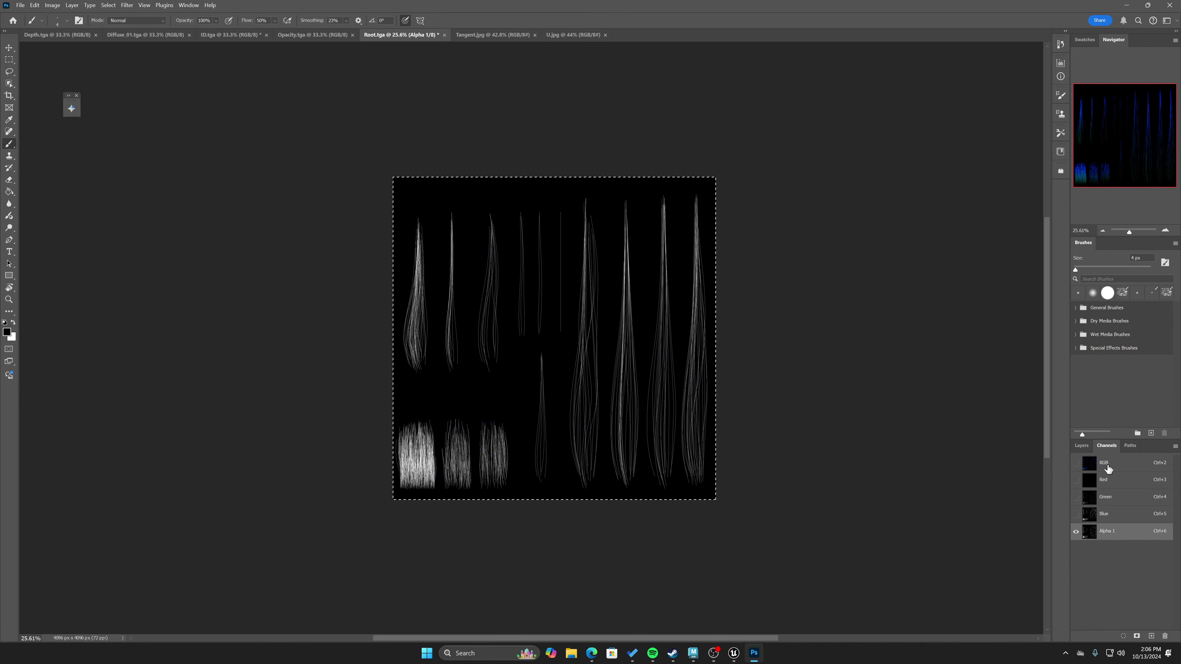
click(1107, 466)
click(1120, 533)
click(1119, 472)
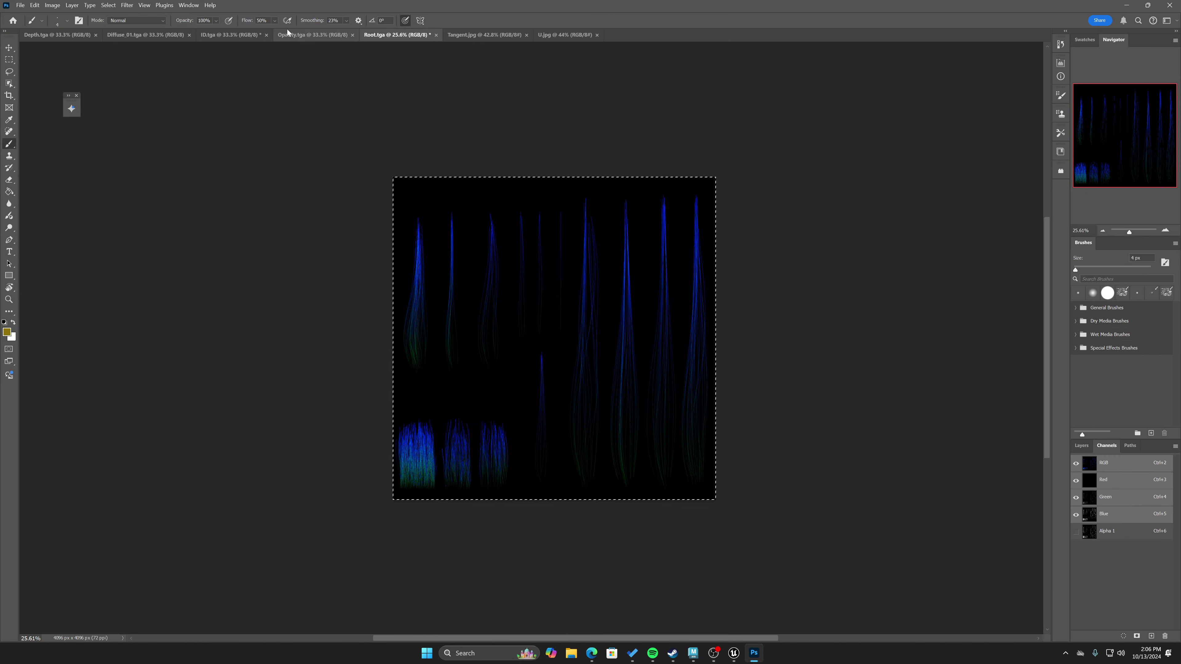
click(216, 34)
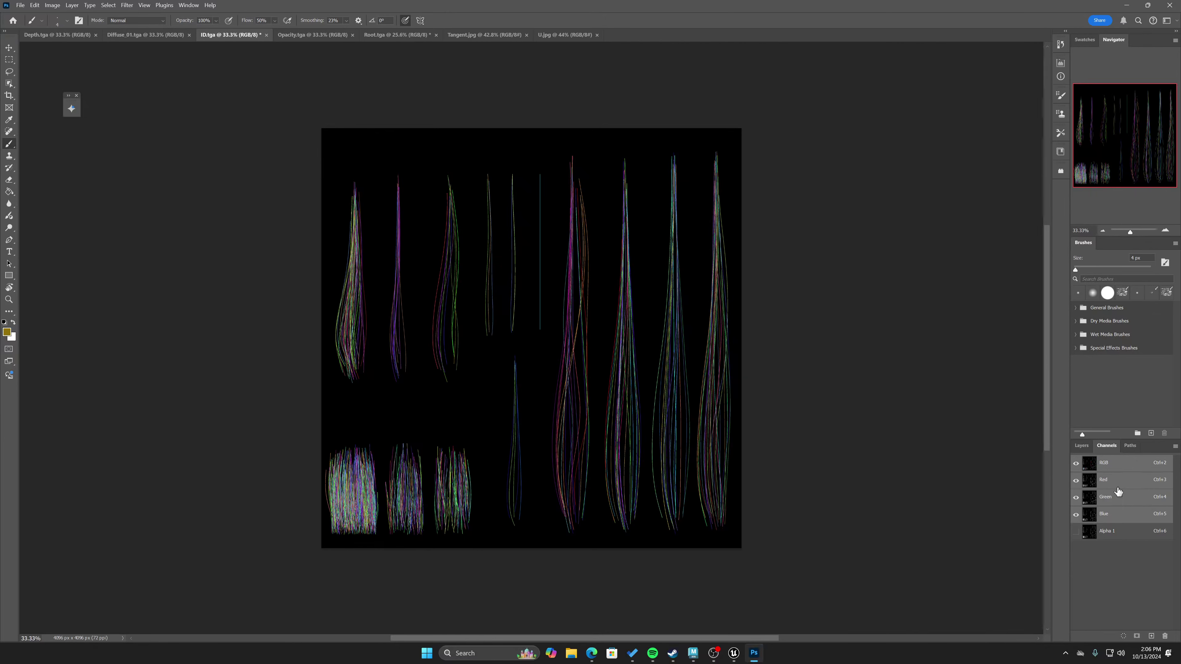
Inspect the ID map's Red, Green, Blue and Alpha 1 channels one at a time.
click(1118, 487)
click(1116, 497)
click(1114, 515)
click(1120, 532)
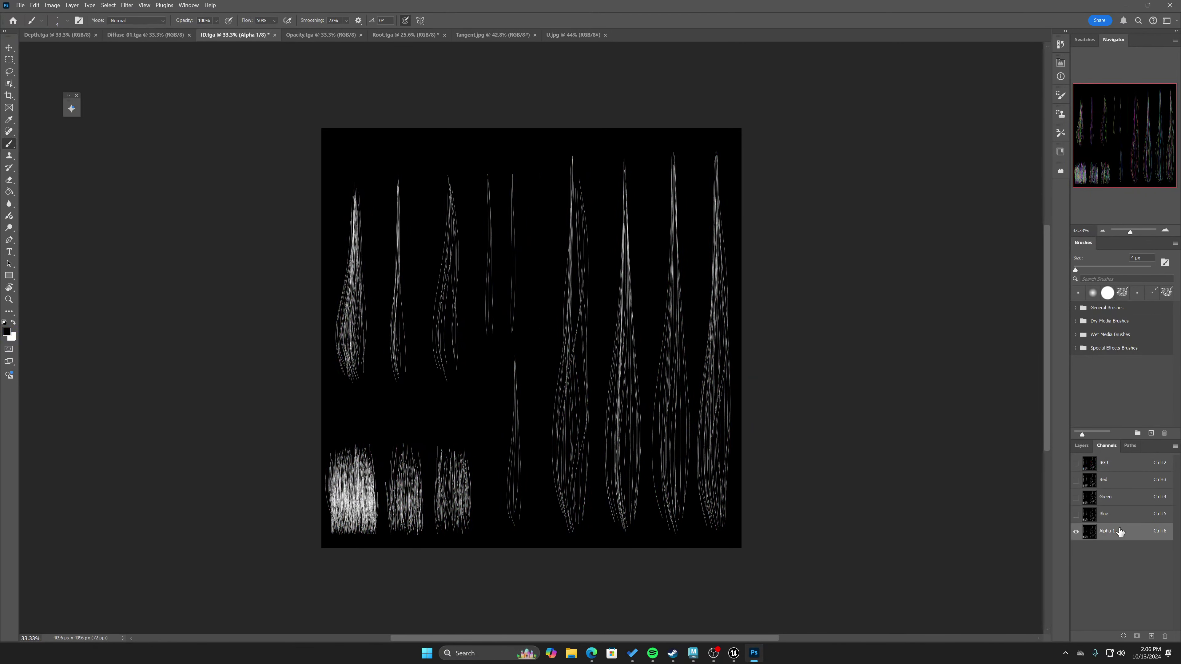
click(1111, 516)
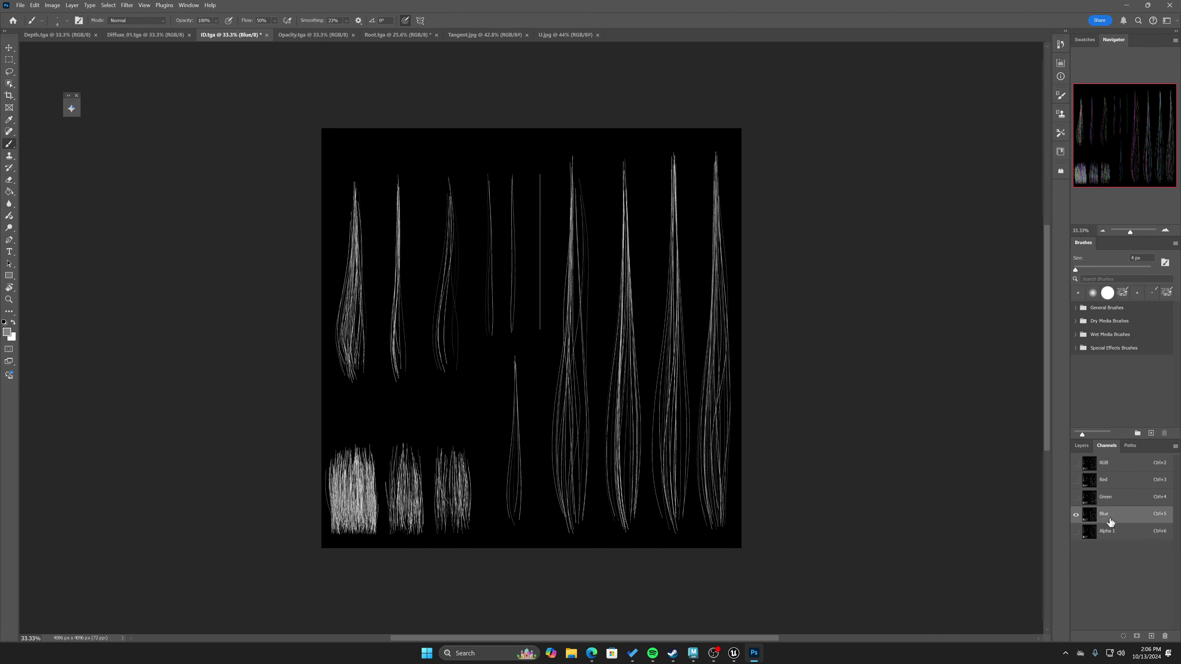
click(1114, 496)
click(1115, 484)
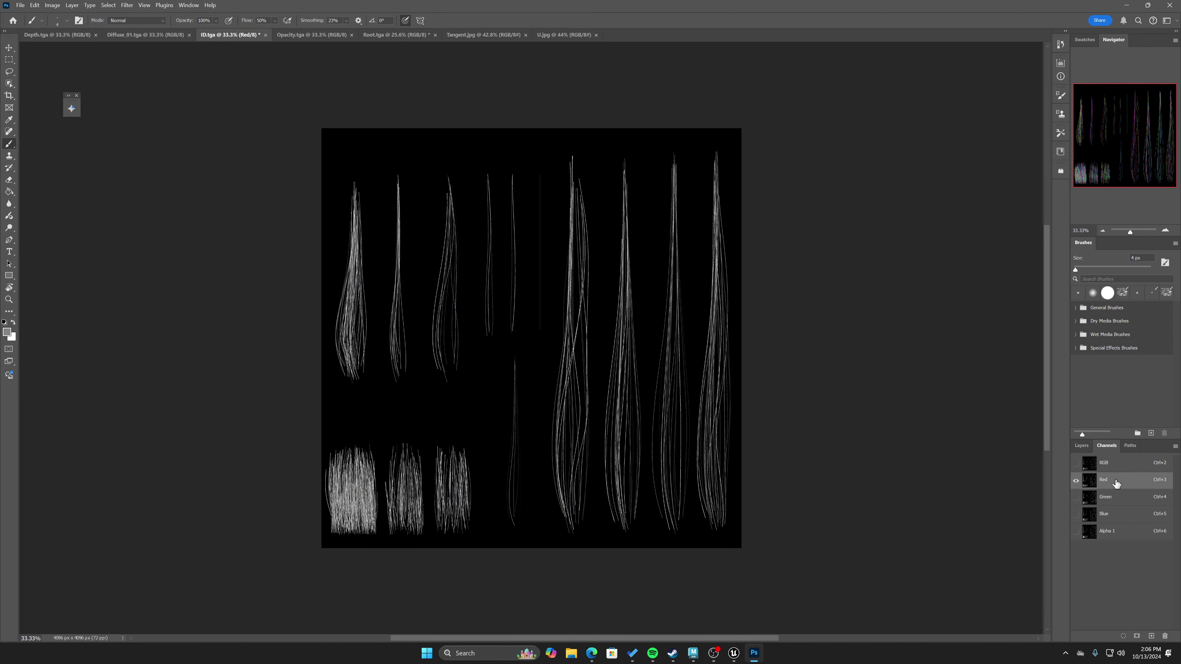
click(1115, 495)
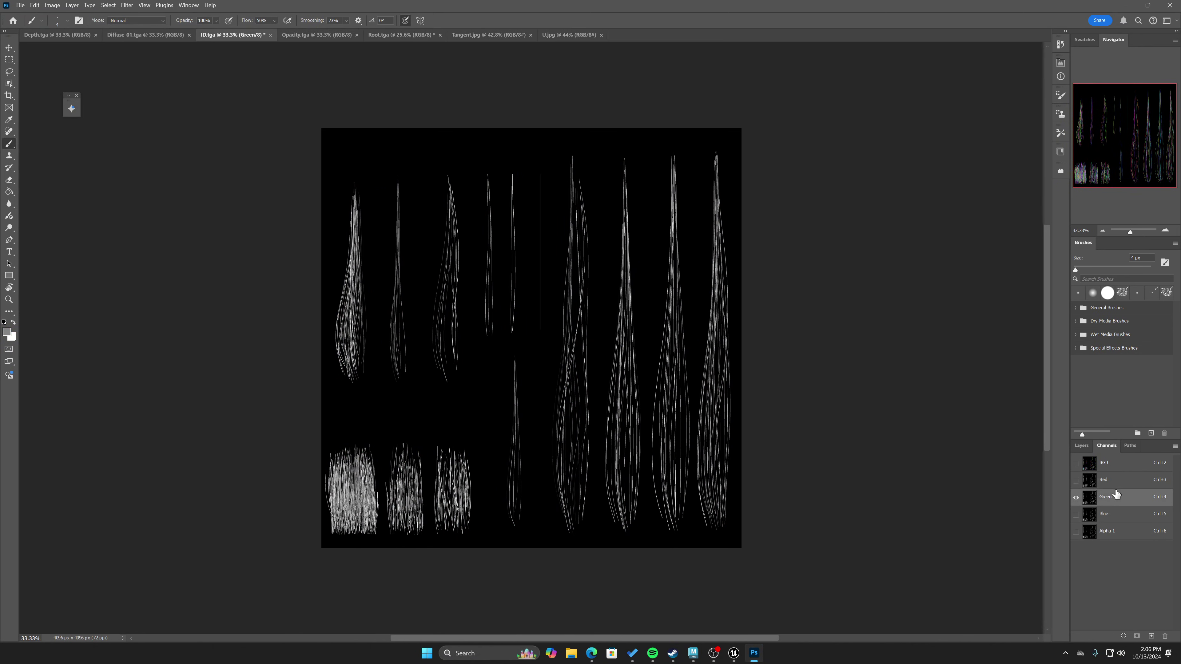
click(1116, 515)
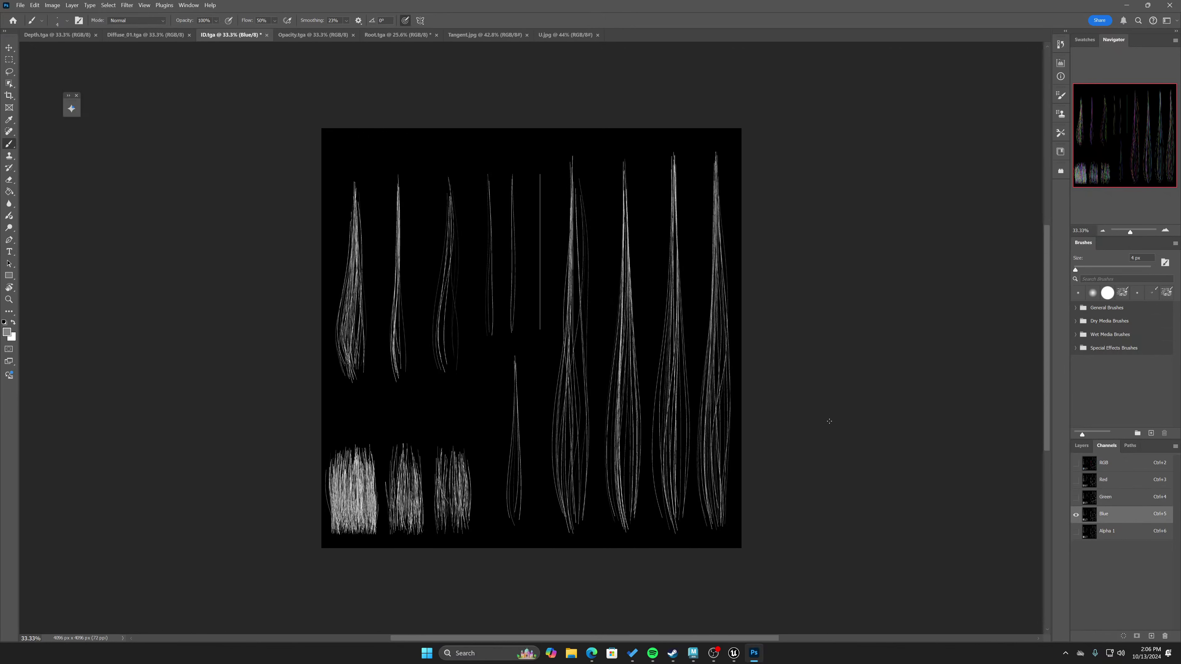
click(1116, 484)
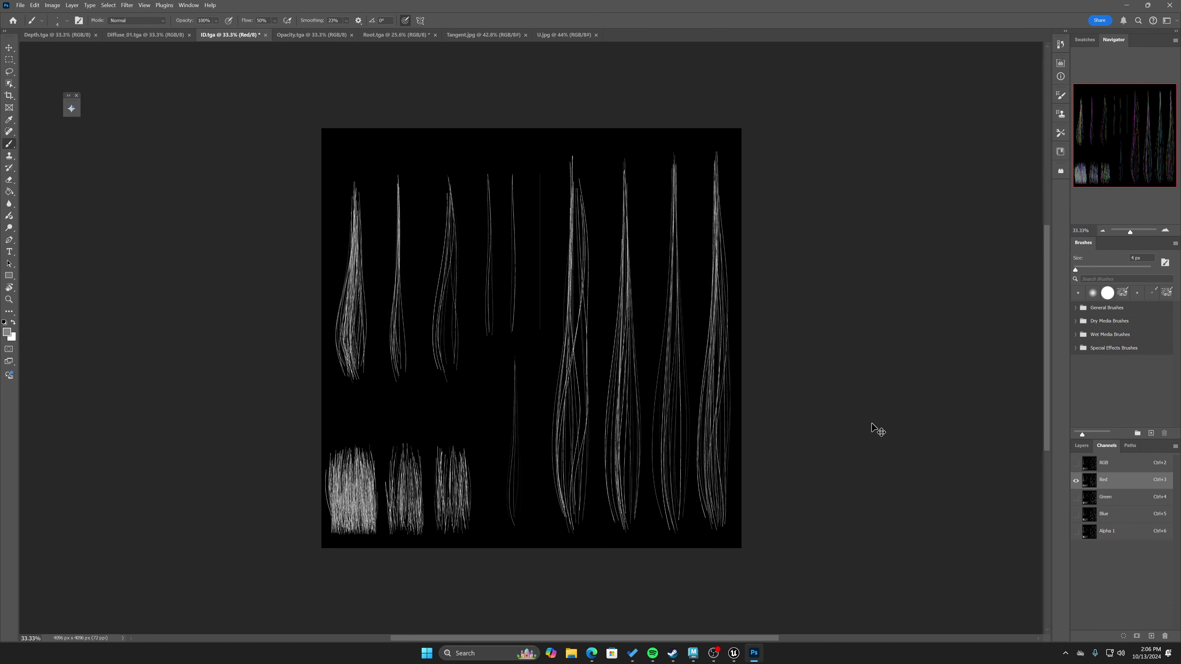
key(ctrl+a)
click(1114, 464)
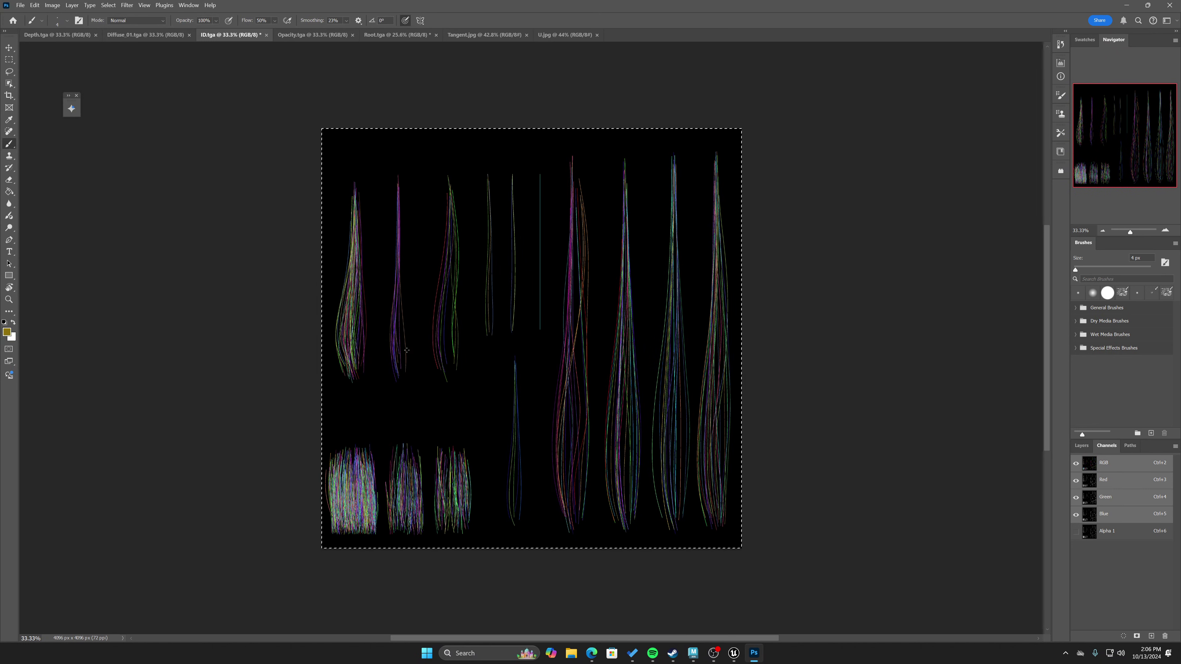
click(1109, 487)
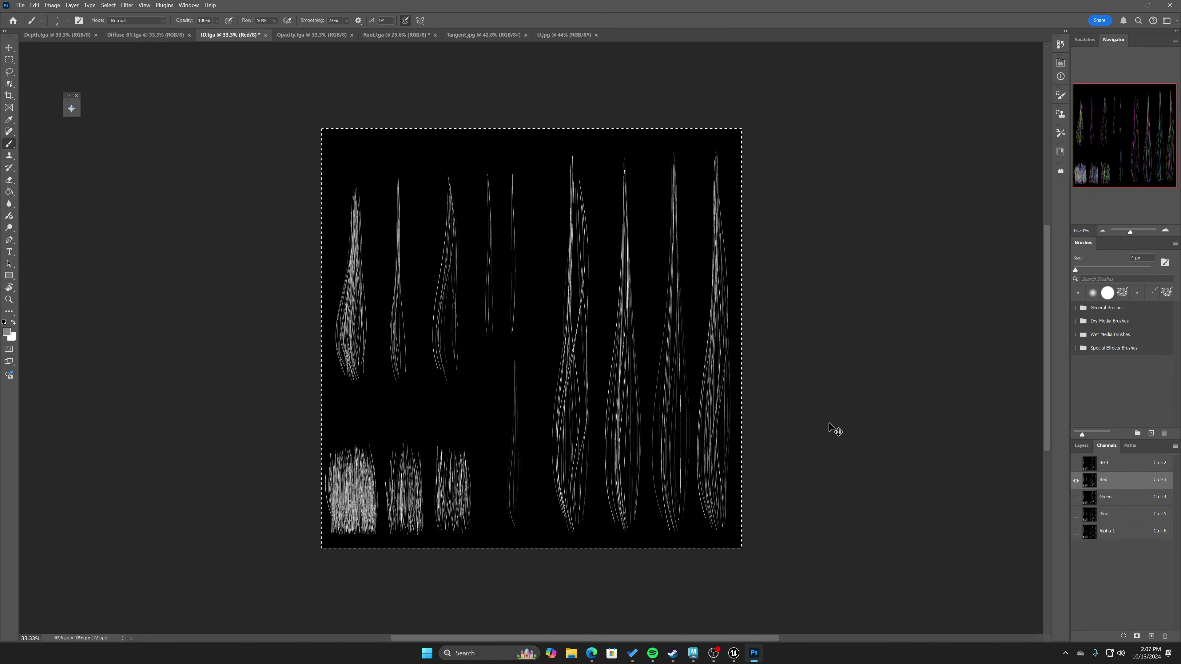
Zoom into the hanging strands on the Red channel and undo a test stroke.
ctrl+drag(367, 458, 401, 493)
alt+scroll(464, 430, down, 2)
drag(464, 430, 377, 239)
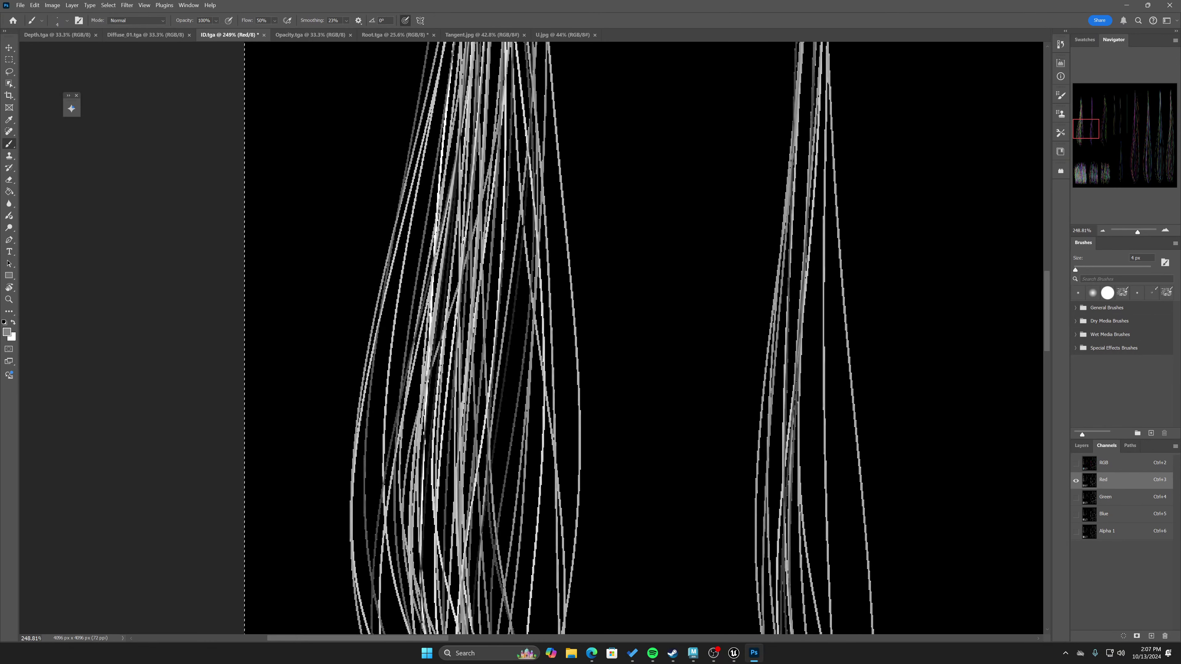
drag(645, 228, 639, 358)
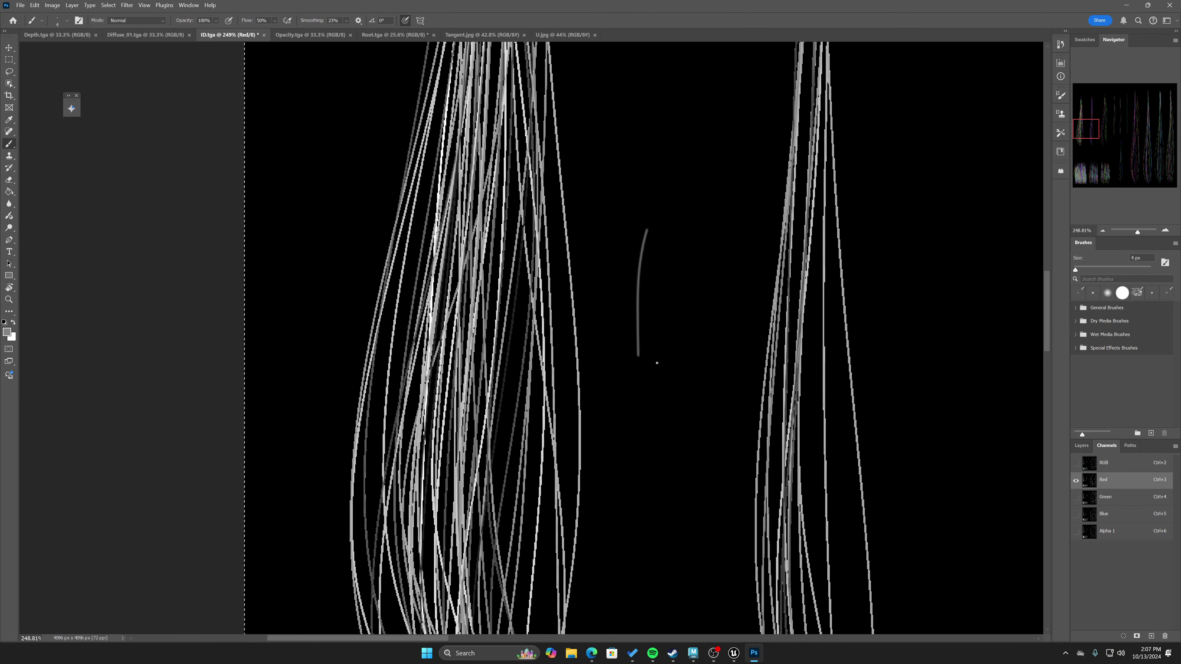
key(ctrl+z)
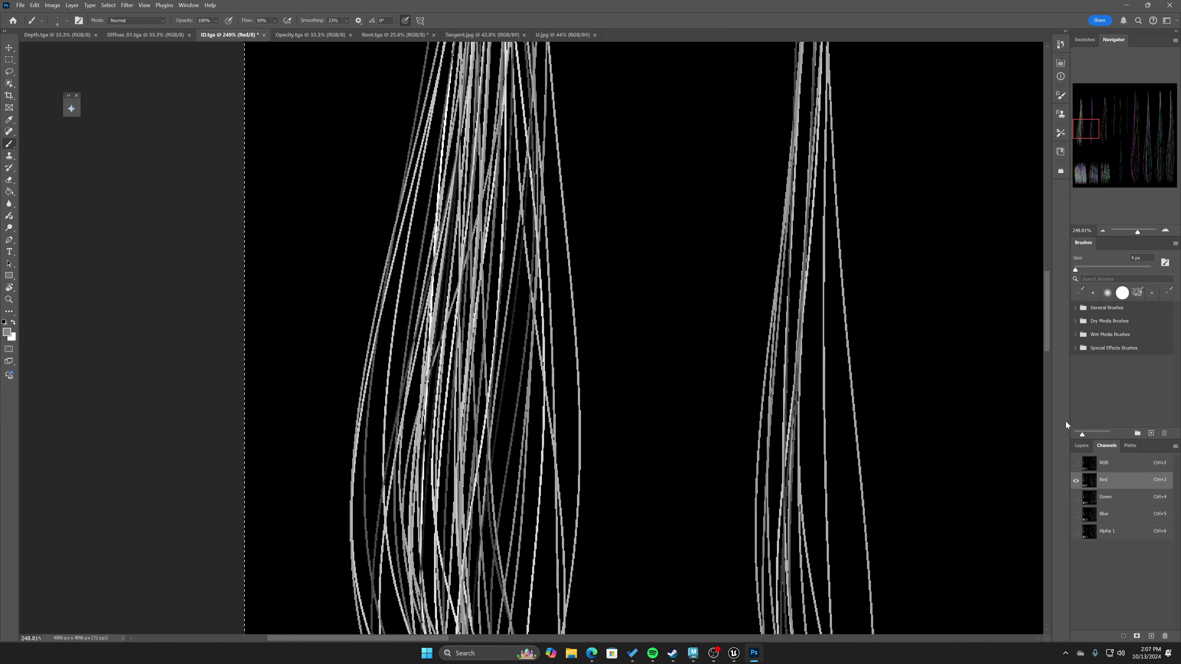
Return to the full RGB composite and bring up the Root texture.
click(1116, 469)
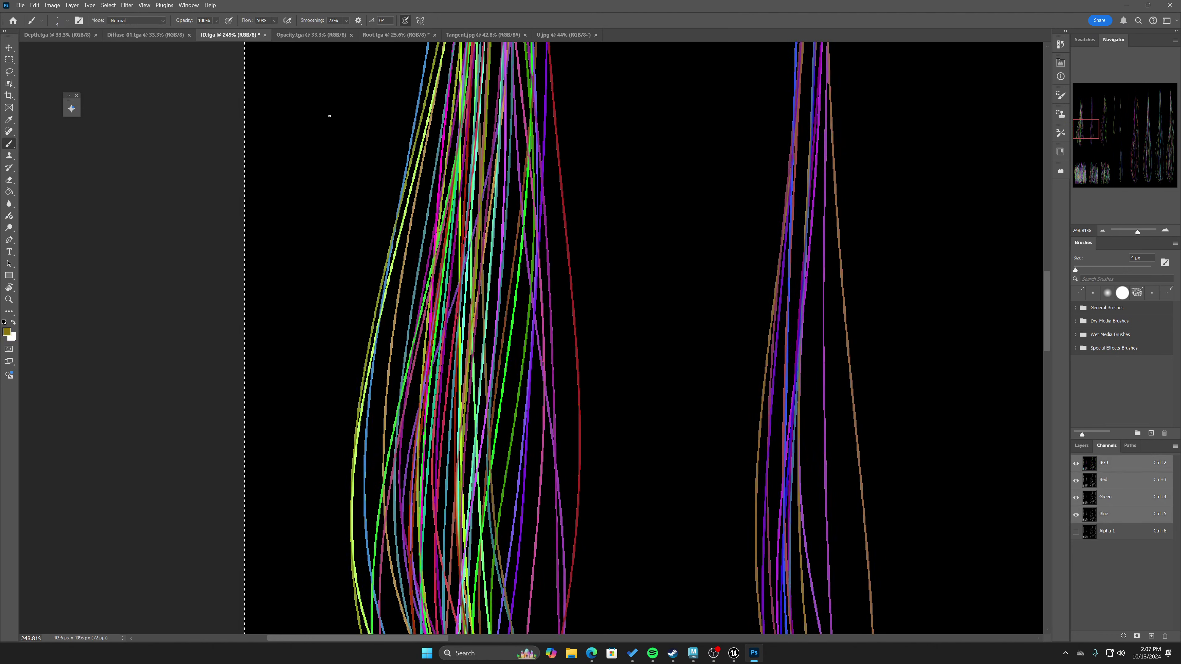
click(311, 37)
click(388, 39)
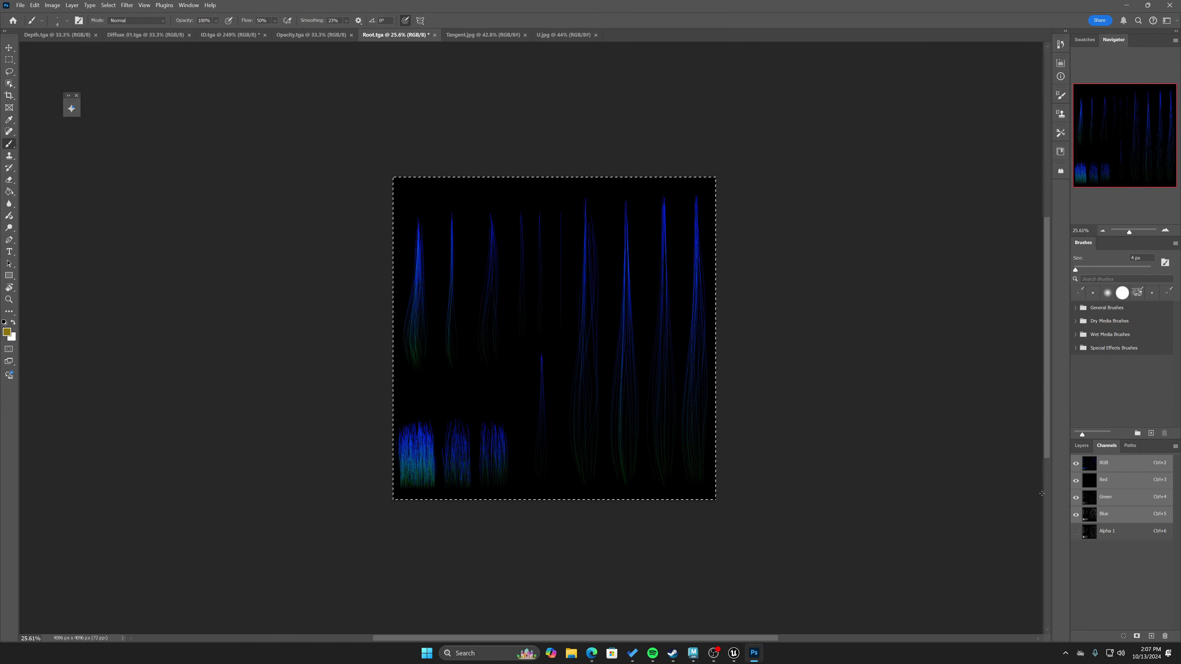
click(1112, 532)
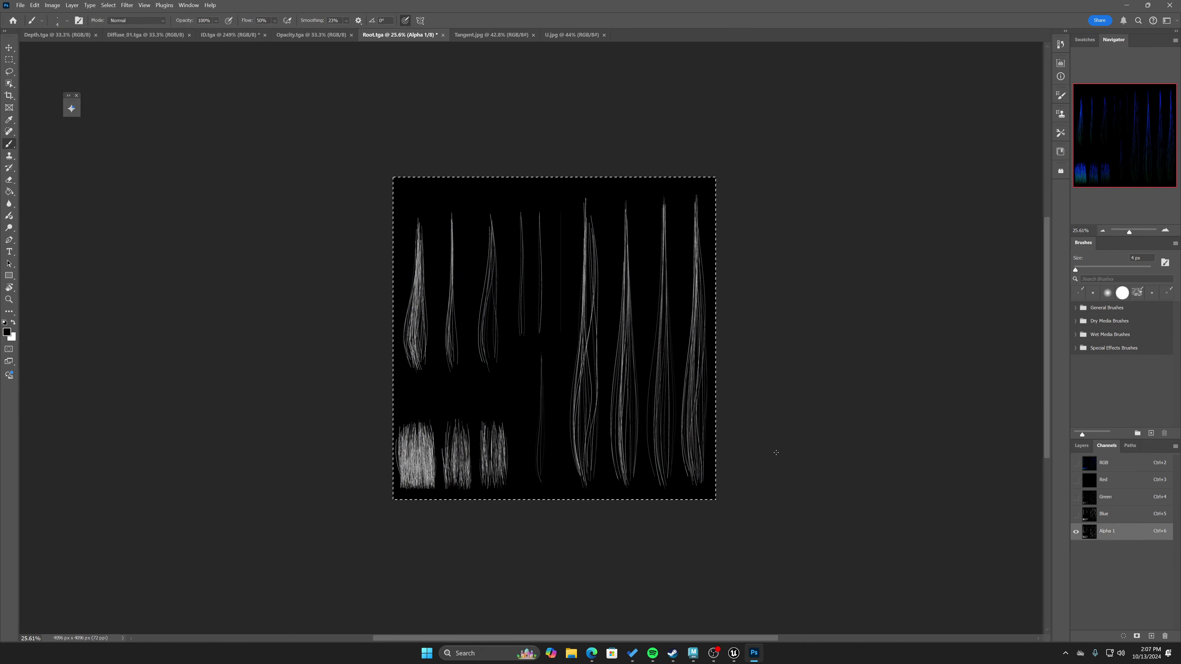
mouse_move(635, 435)
ctrl+mouse_down()
mouse_move(685, 448)
mouse_move(646, 448)
ctrl+mouse_up()
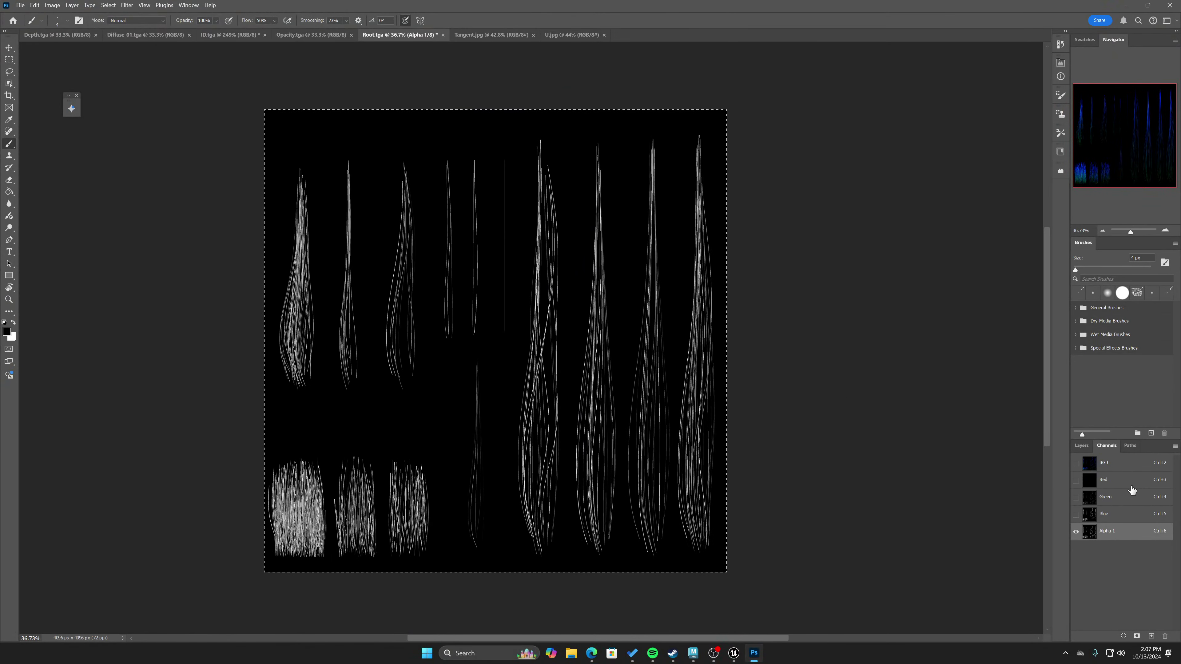
click(1129, 486)
click(1117, 503)
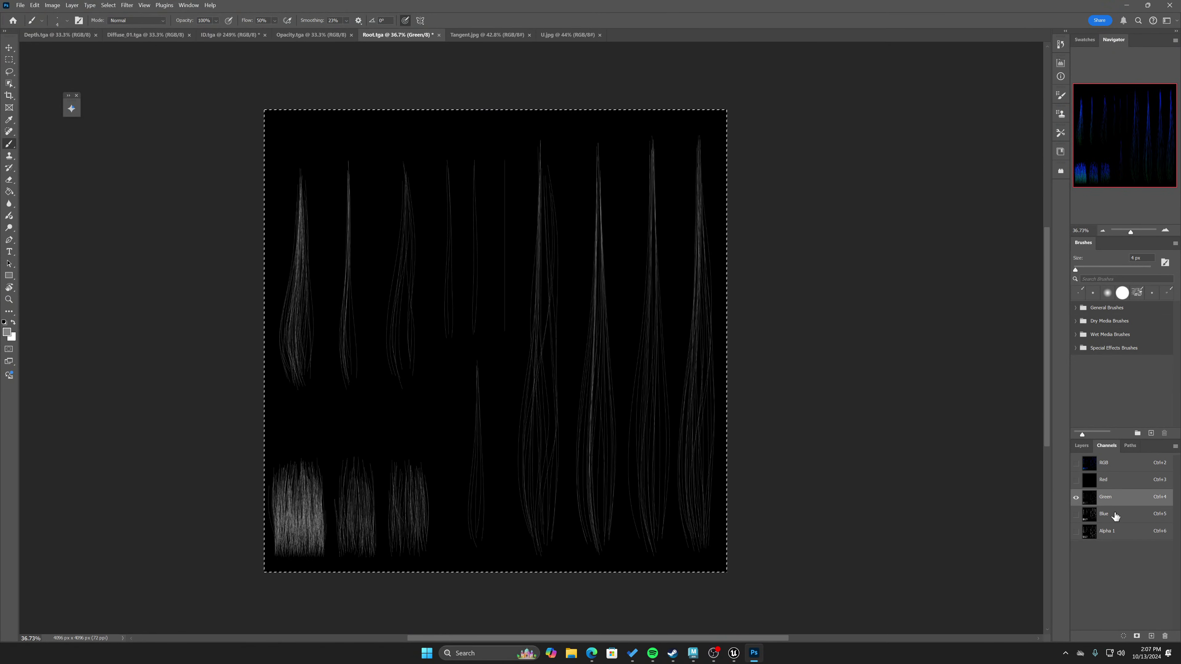
click(1115, 514)
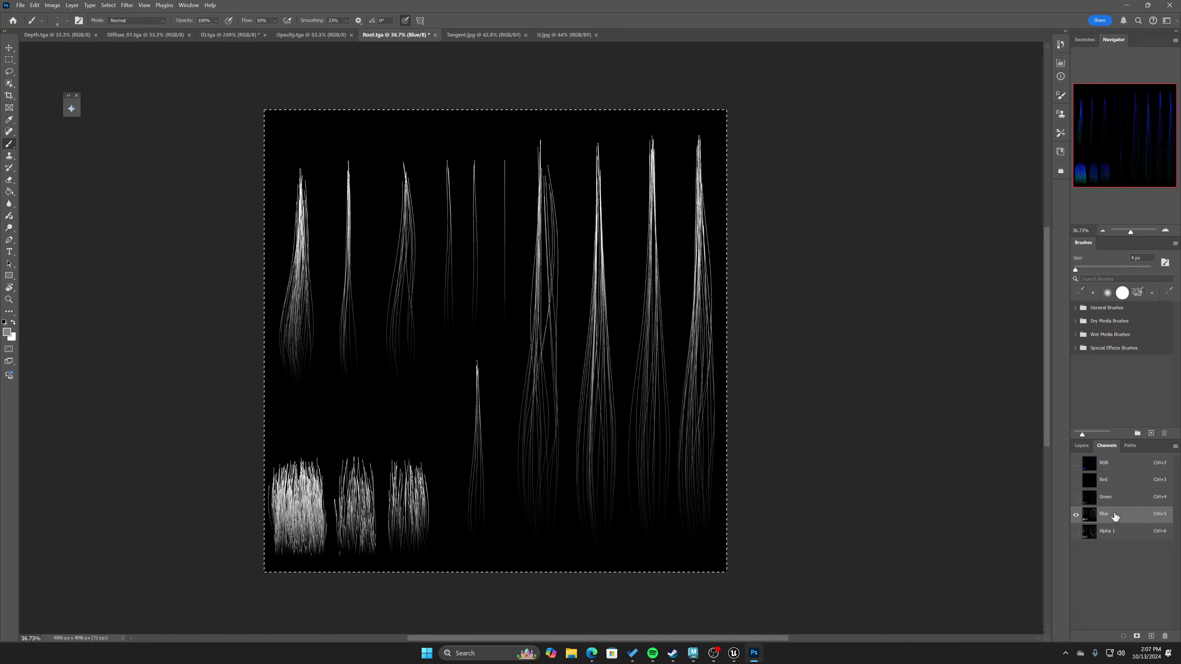
click(1116, 531)
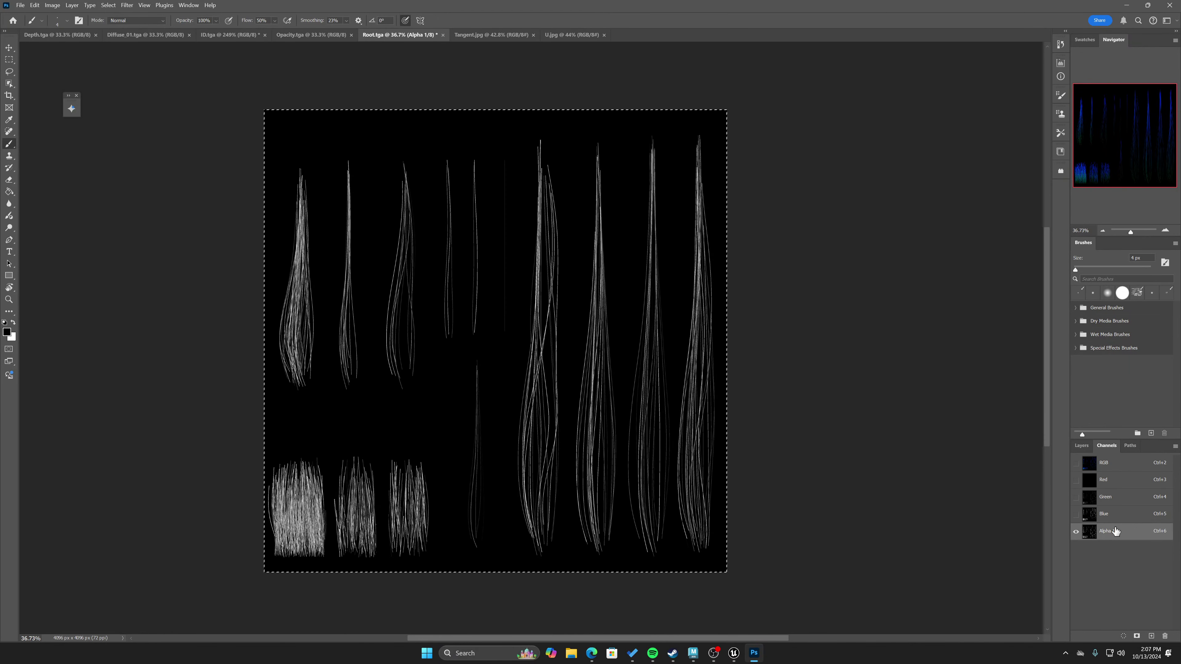
click(1113, 463)
click(1082, 446)
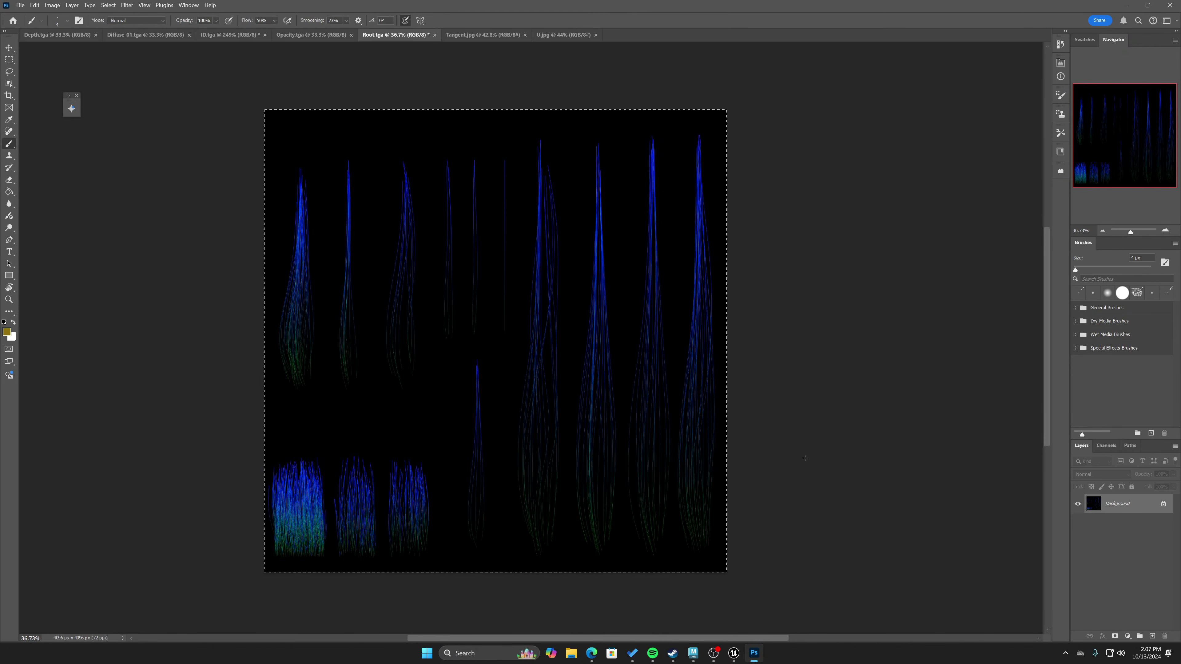
ctrl+drag(448, 414, 544, 460)
click(1107, 446)
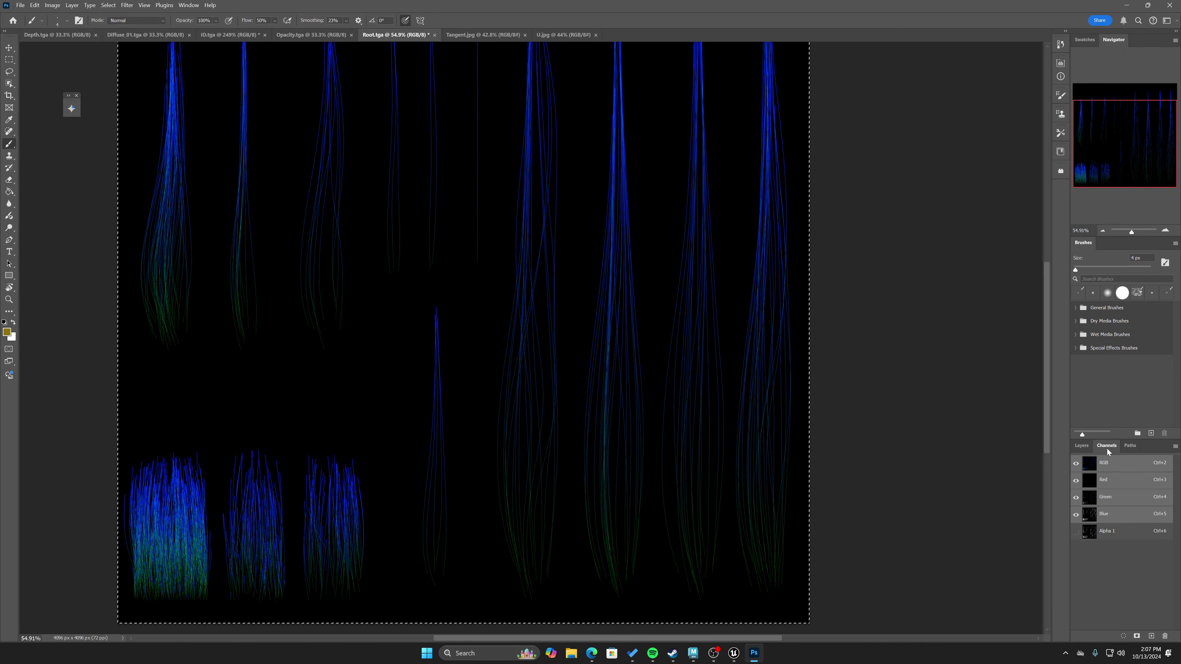
click(1080, 446)
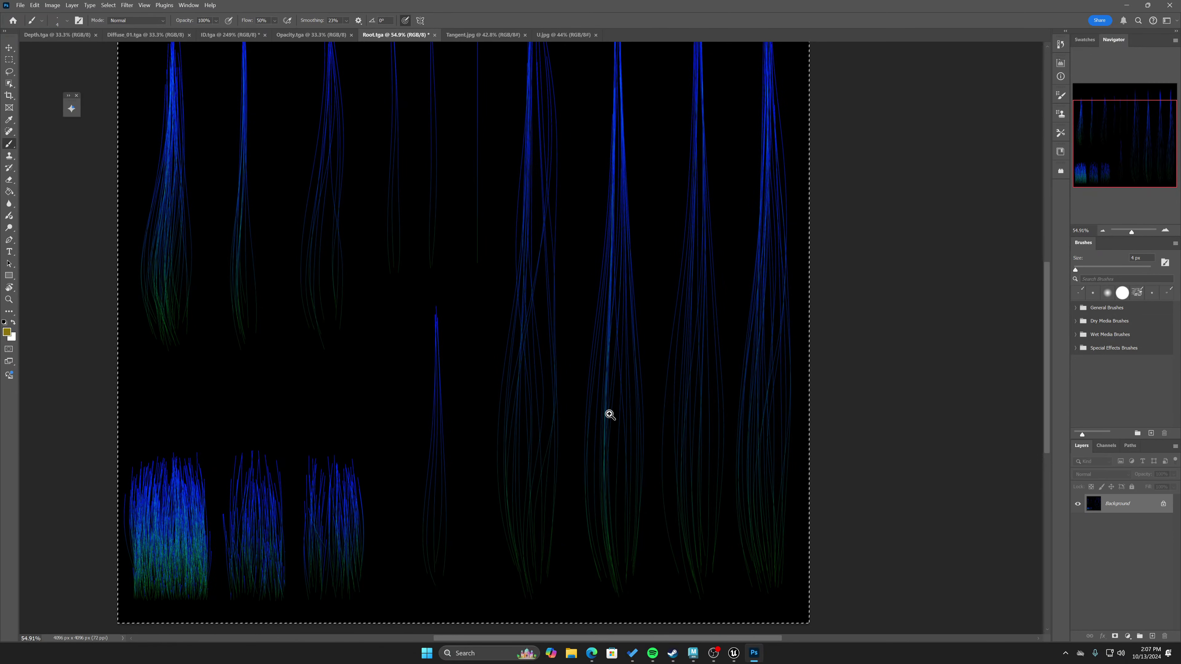
mouse_move(607, 414)
ctrl+mouse_down()
mouse_move(591, 414)
mouse_move(611, 411)
mouse_move(590, 453)
ctrl+mouse_up()
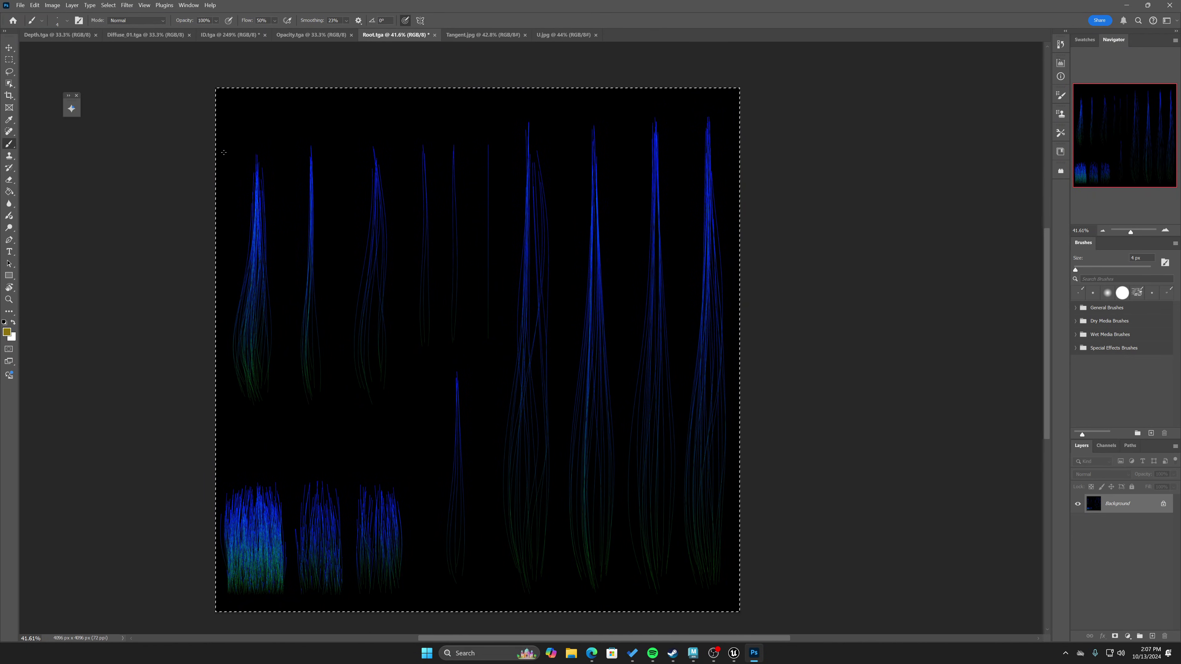
Save the Root texture as Attribute.tga, a 32 bits/pixel Targa file.
key(ctrl+shift+s)
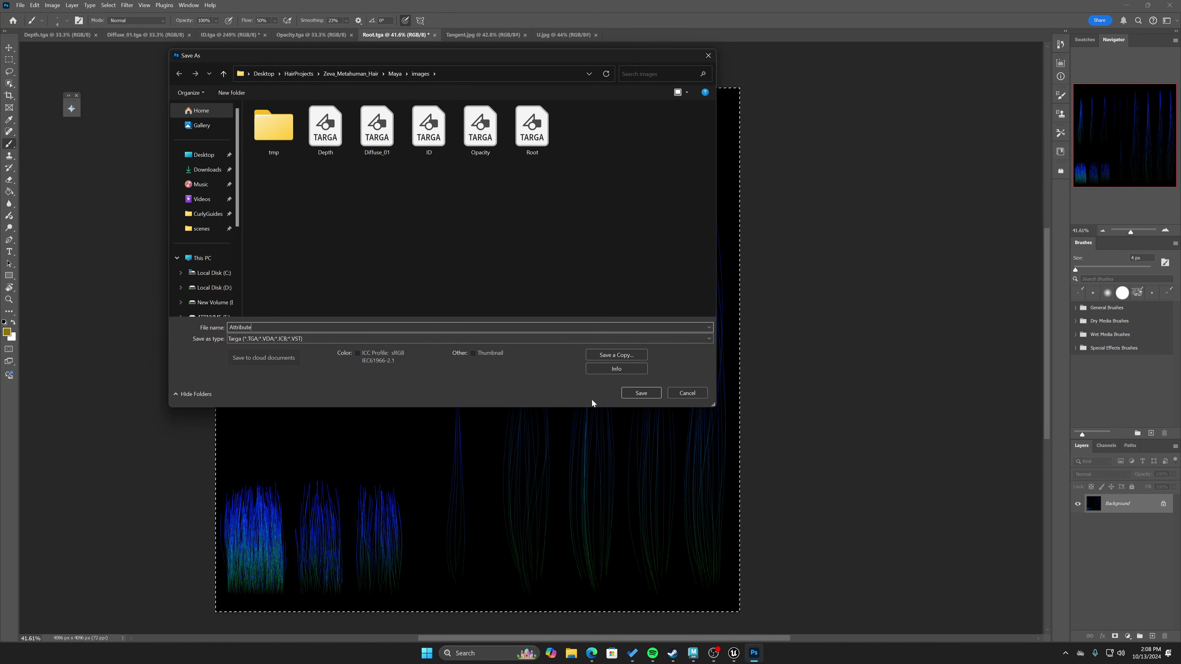
click(641, 393)
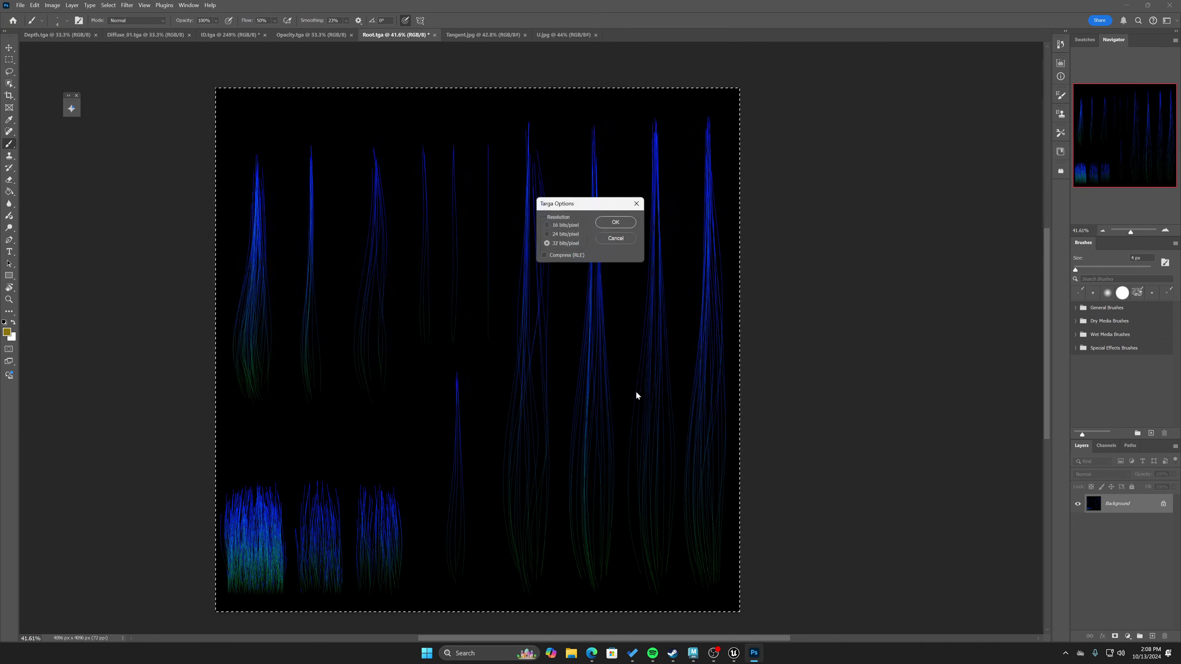
click(615, 225)
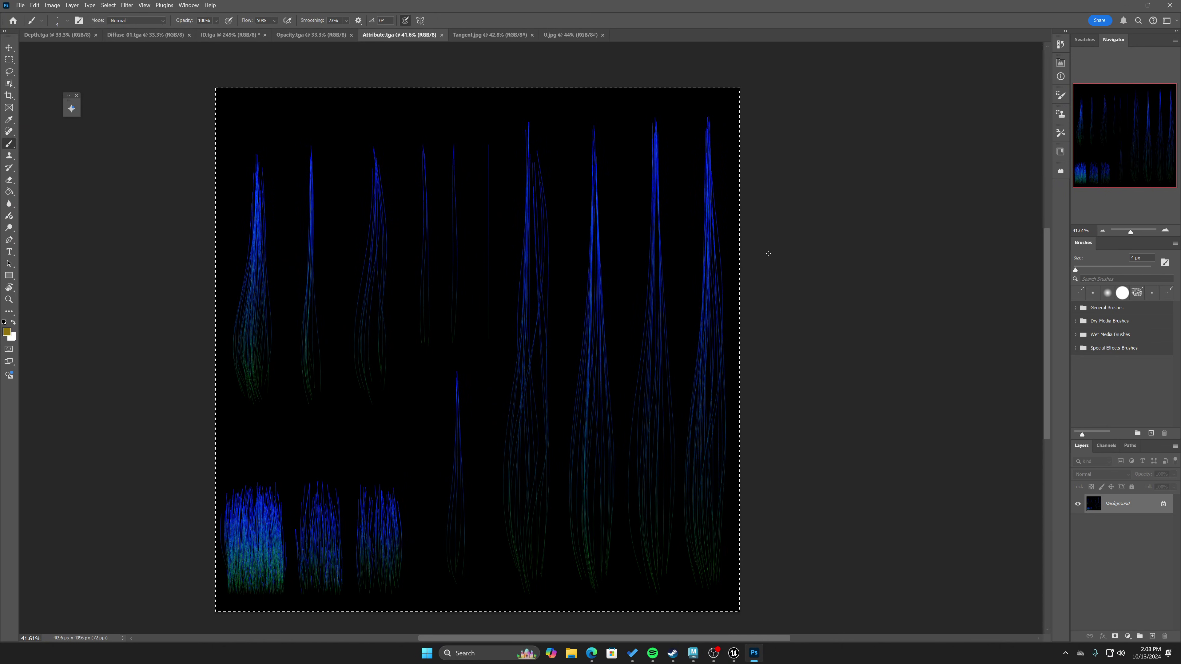
click(50, 36)
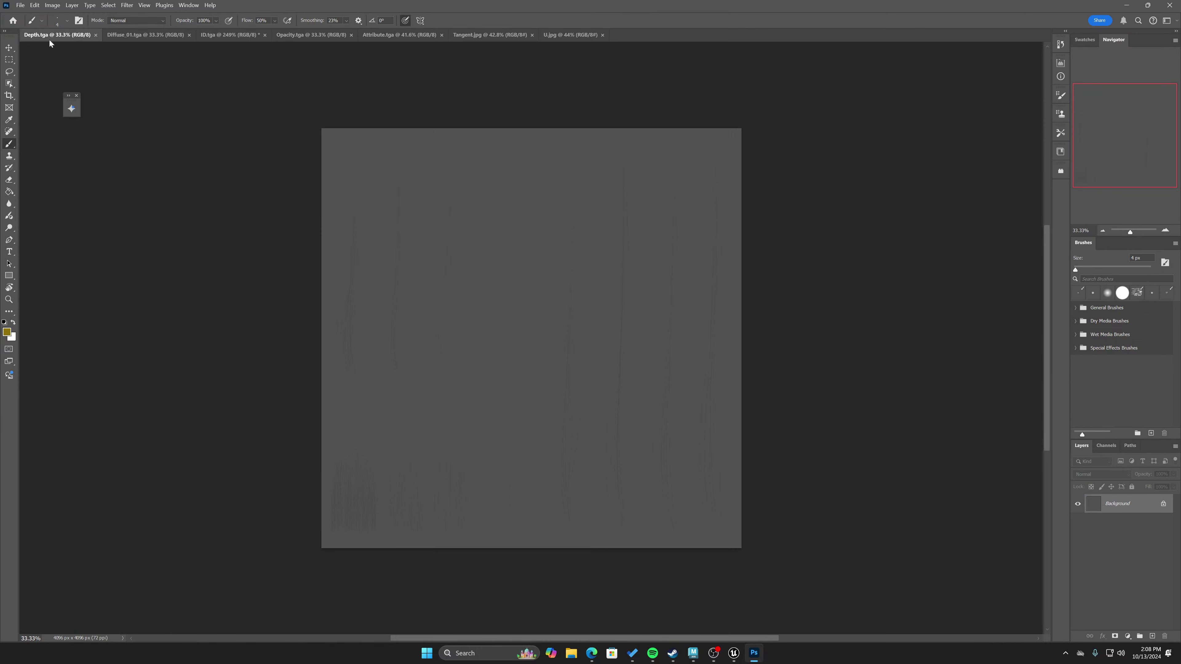
click(1131, 636)
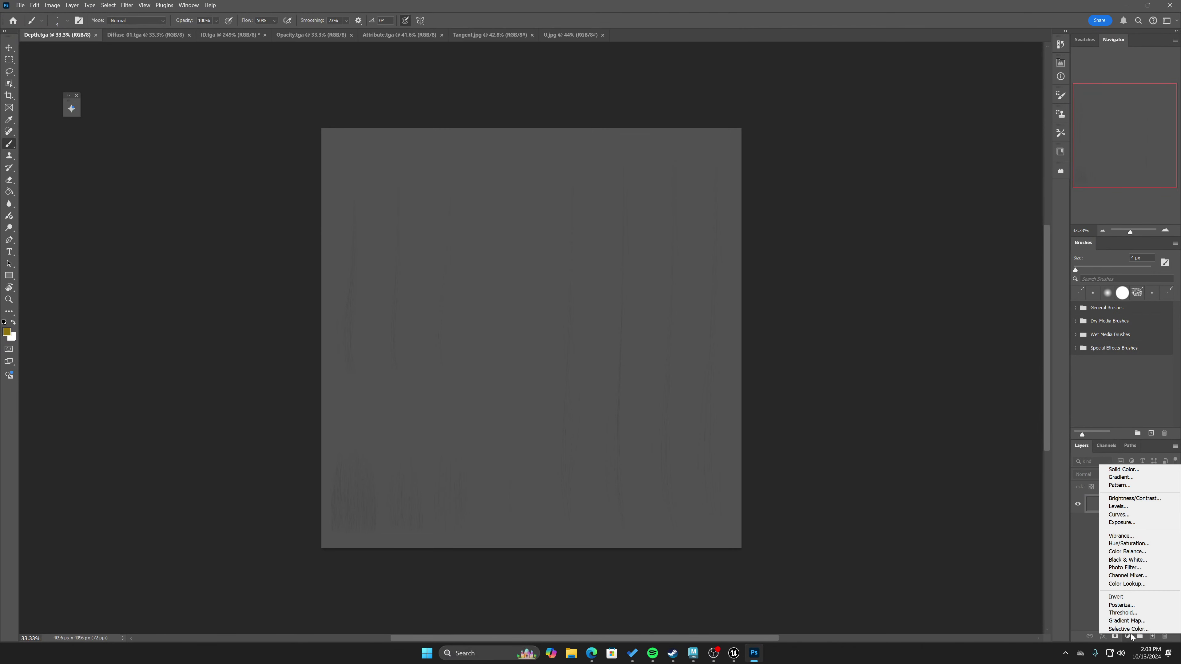
click(1132, 509)
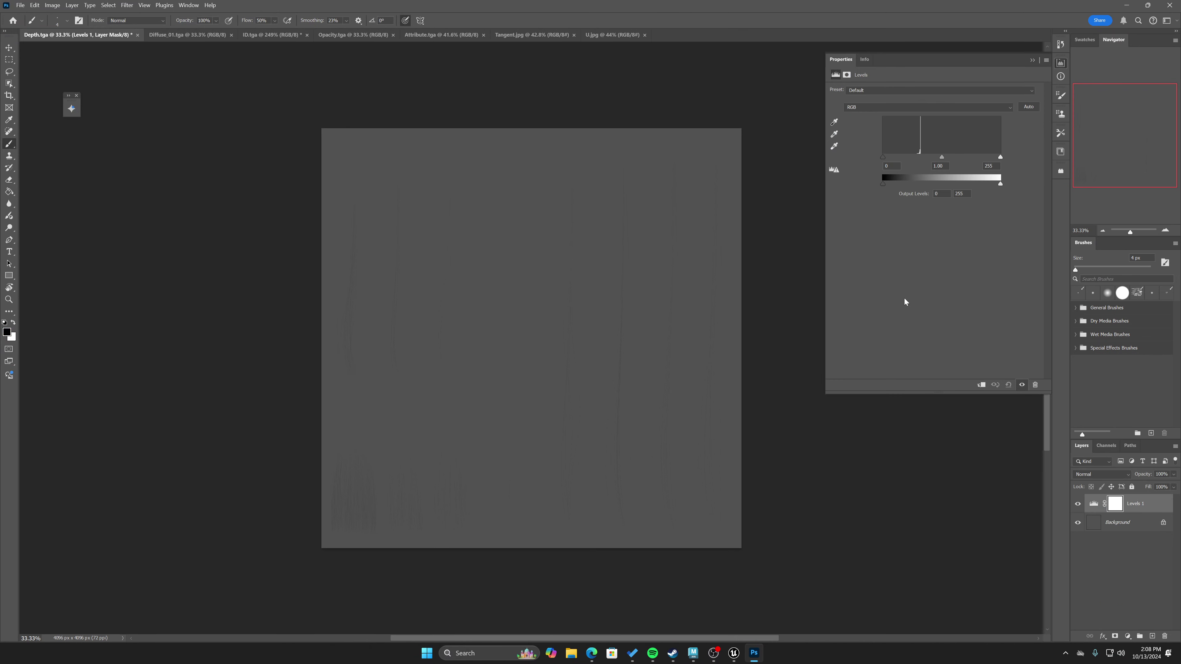
drag(1000, 158, 922, 160)
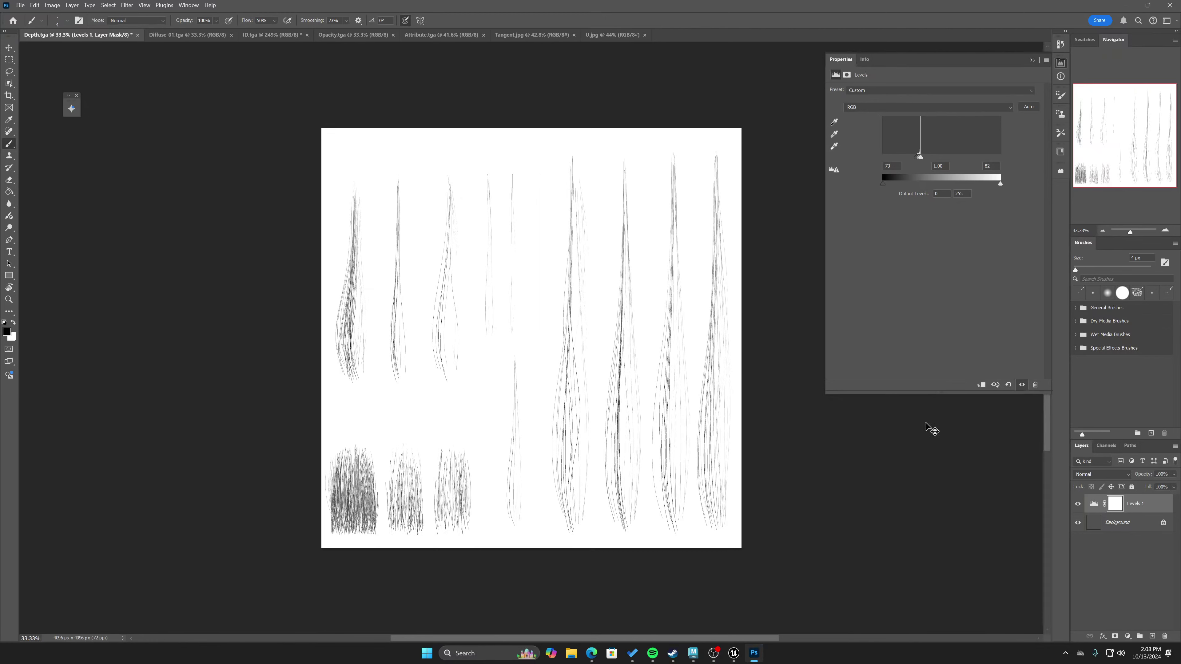
click(1033, 61)
drag(1139, 503, 1164, 636)
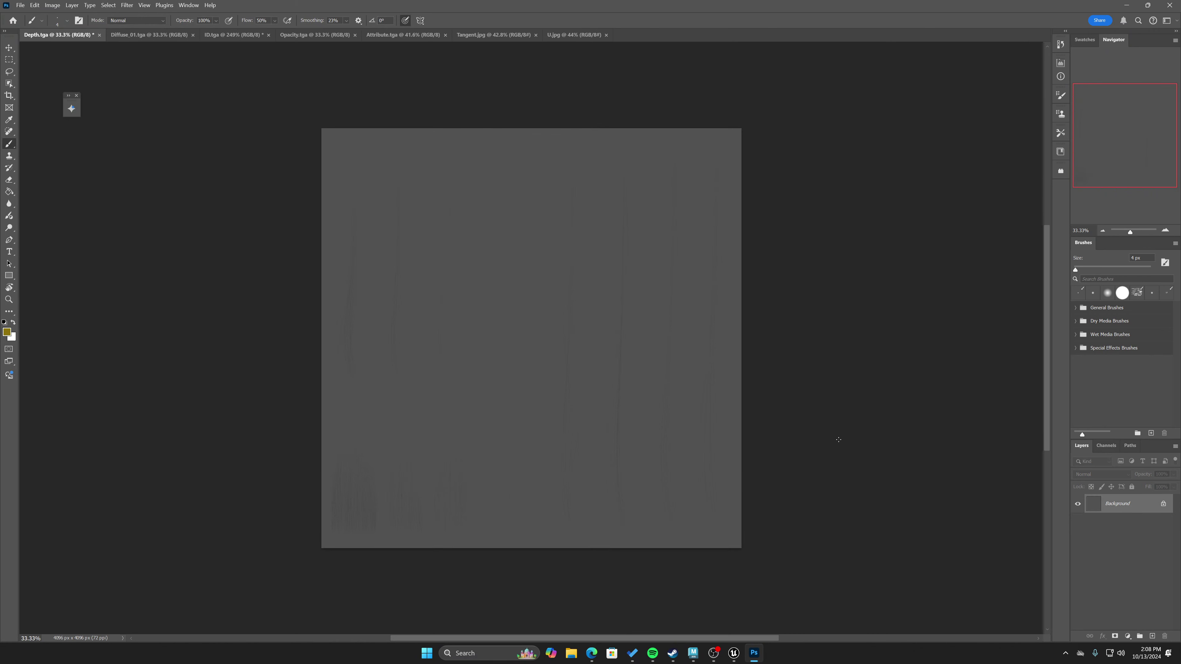
Close the menus without choosing a command, then invert the Depth map with Ctrl+I.
click(144, 5)
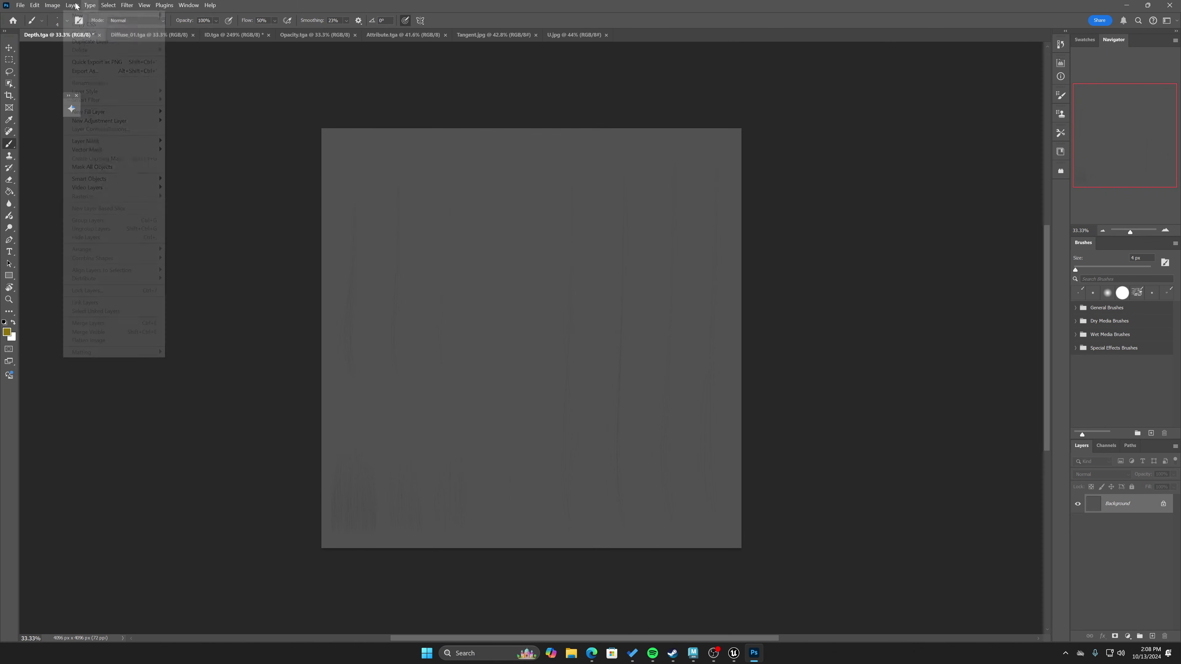
click(115, 6)
click(52, 6)
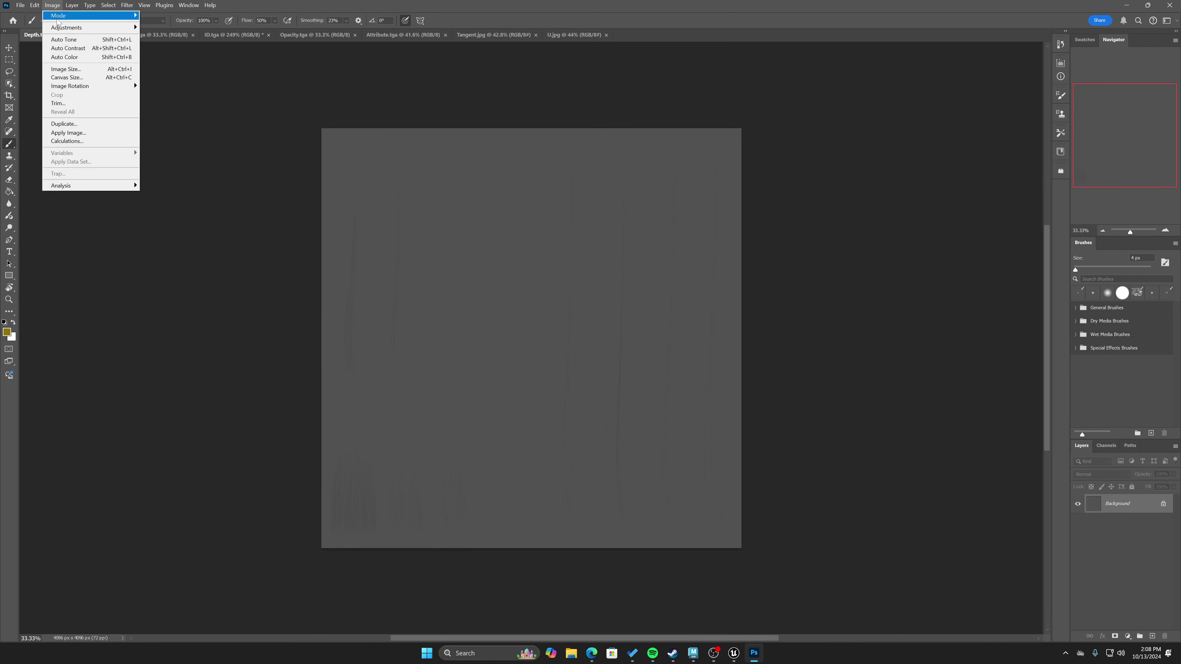
mouse_move(98, 29)
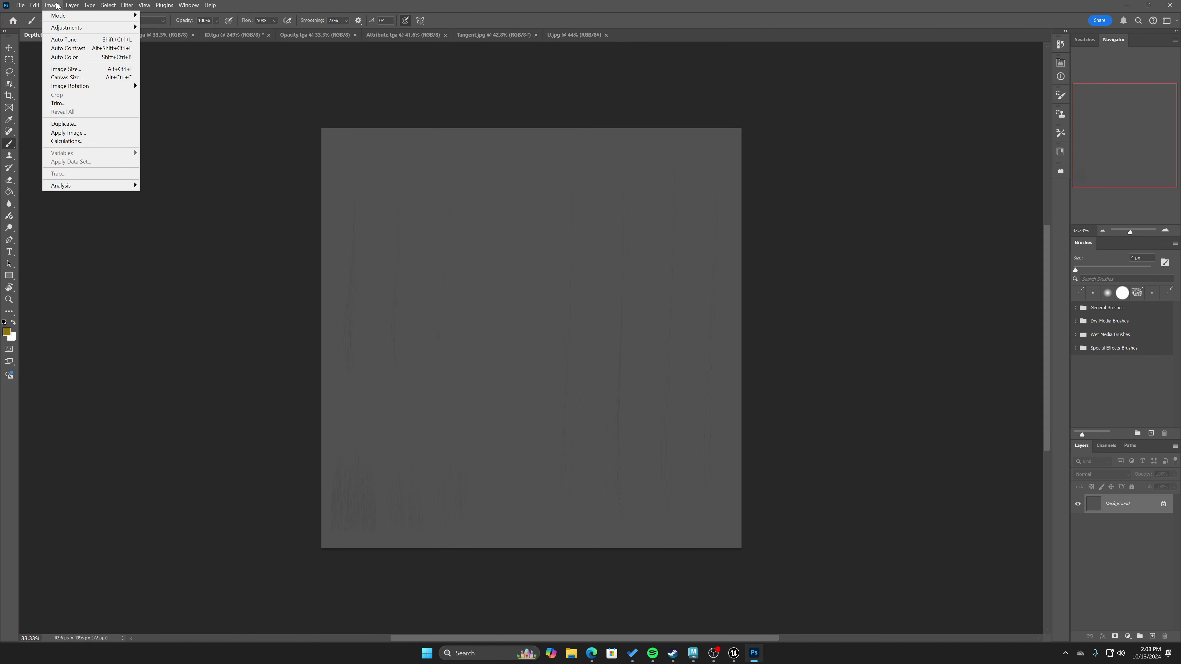
mouse_move(34, 6)
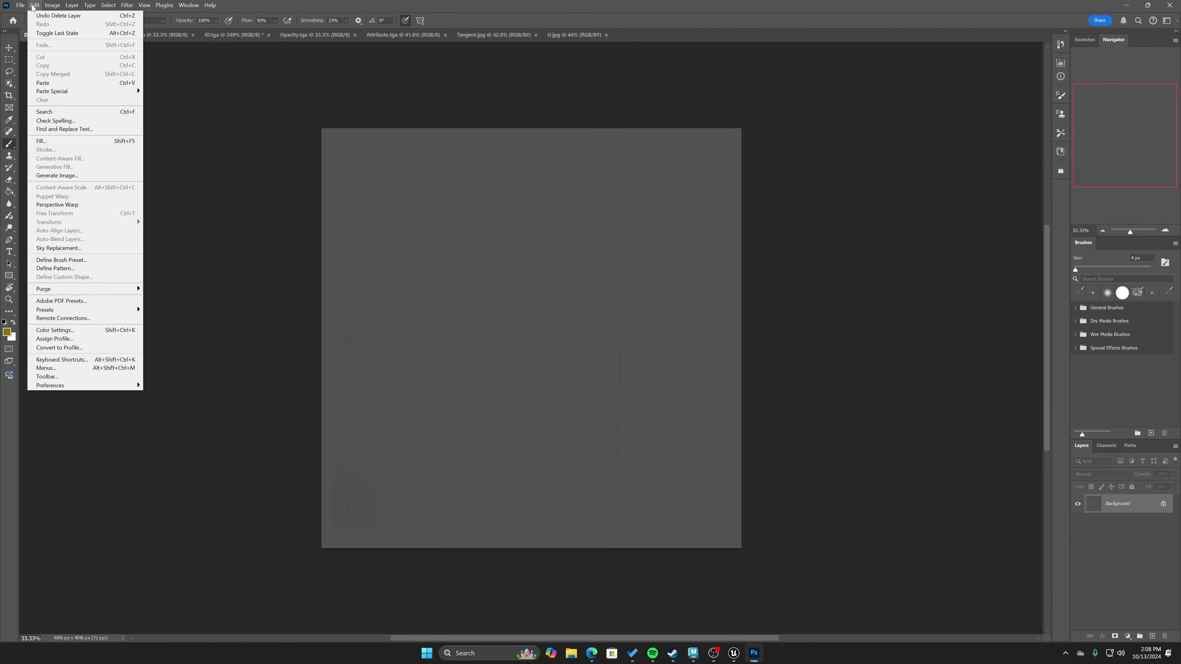
click(790, 342)
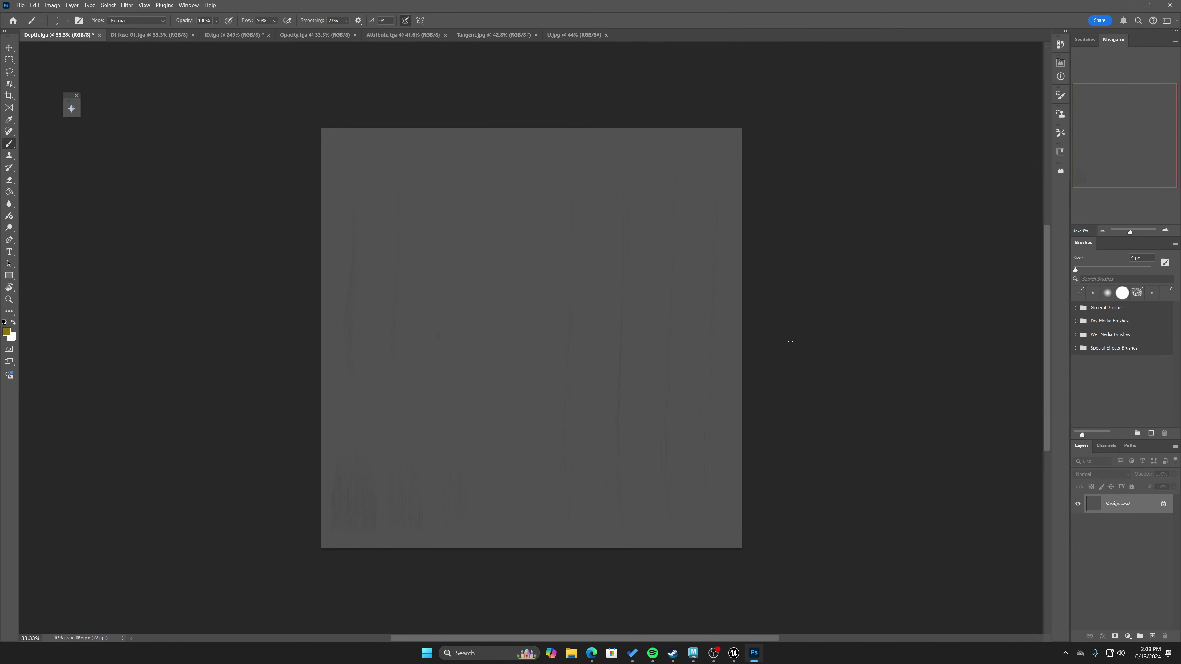
key(ctrl+i)
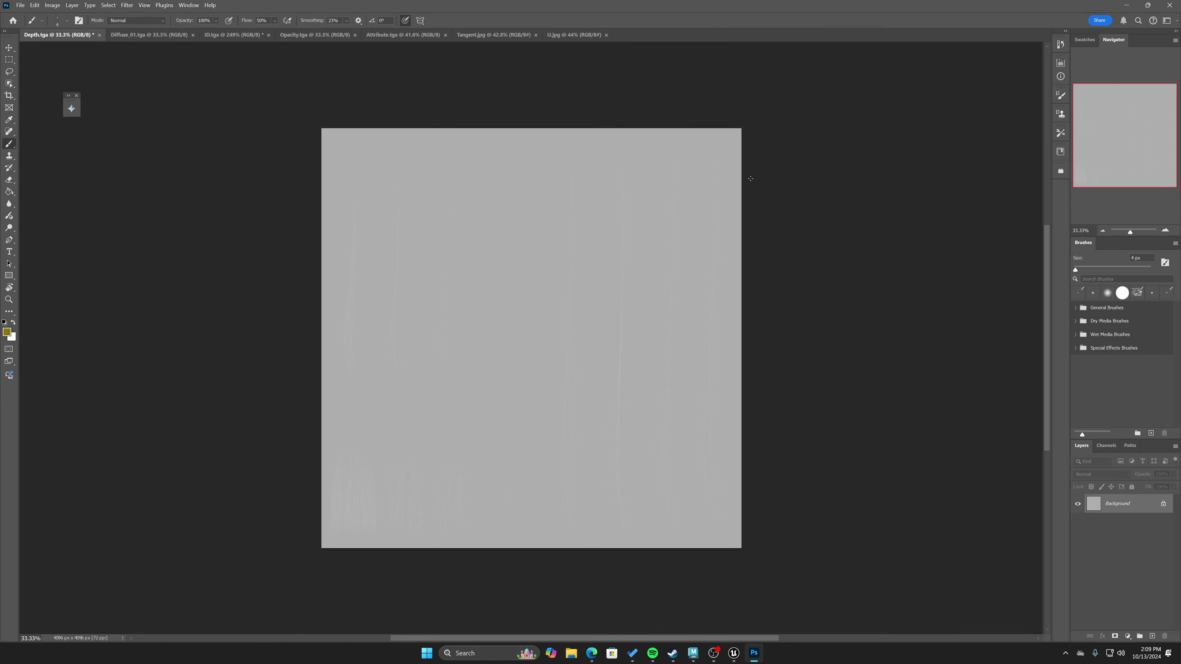
Add a Levels layer with input points near 170 and 181, then zoom in on the strands.
click(1128, 636)
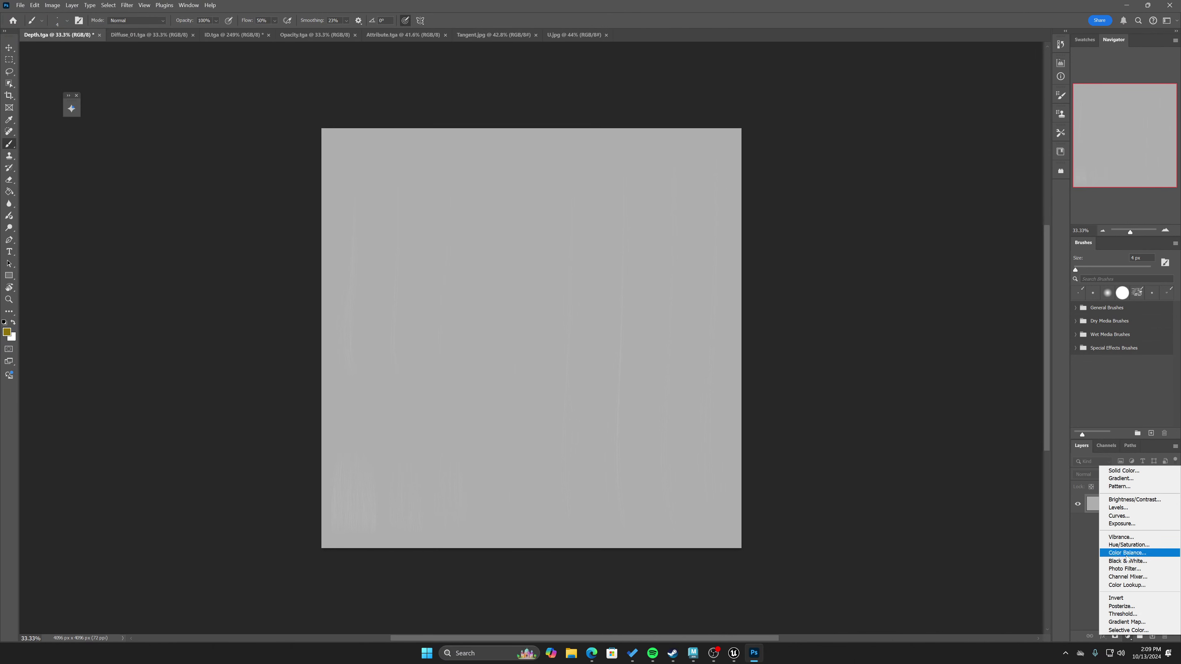
click(1118, 508)
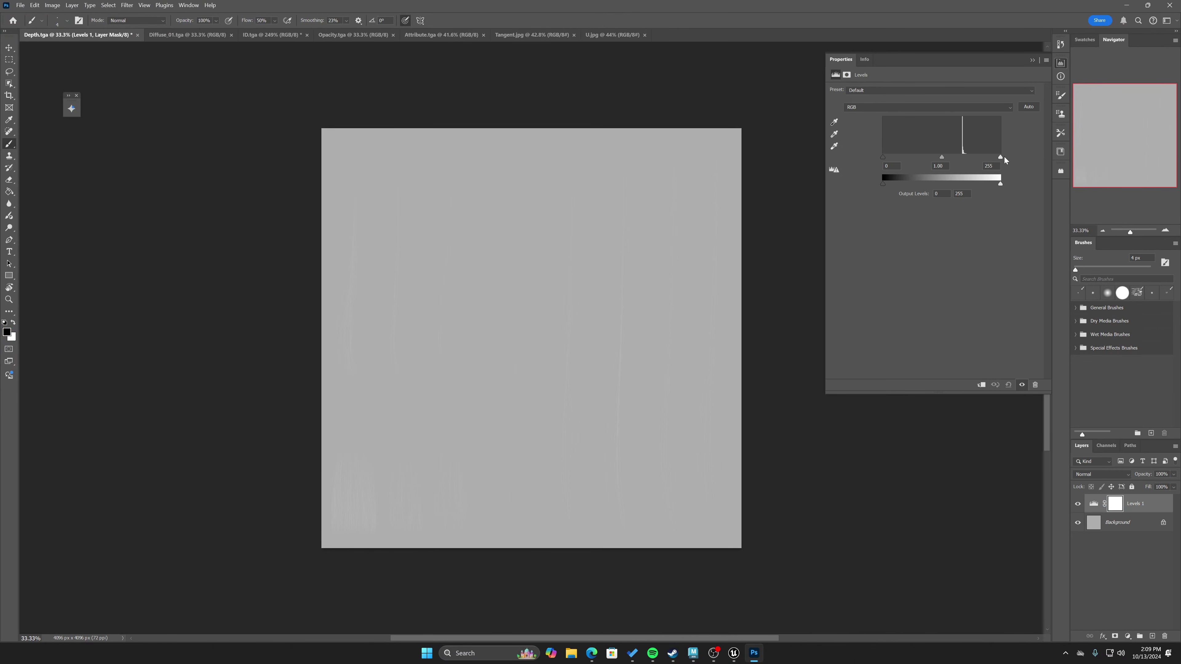
drag(1002, 159, 969, 159)
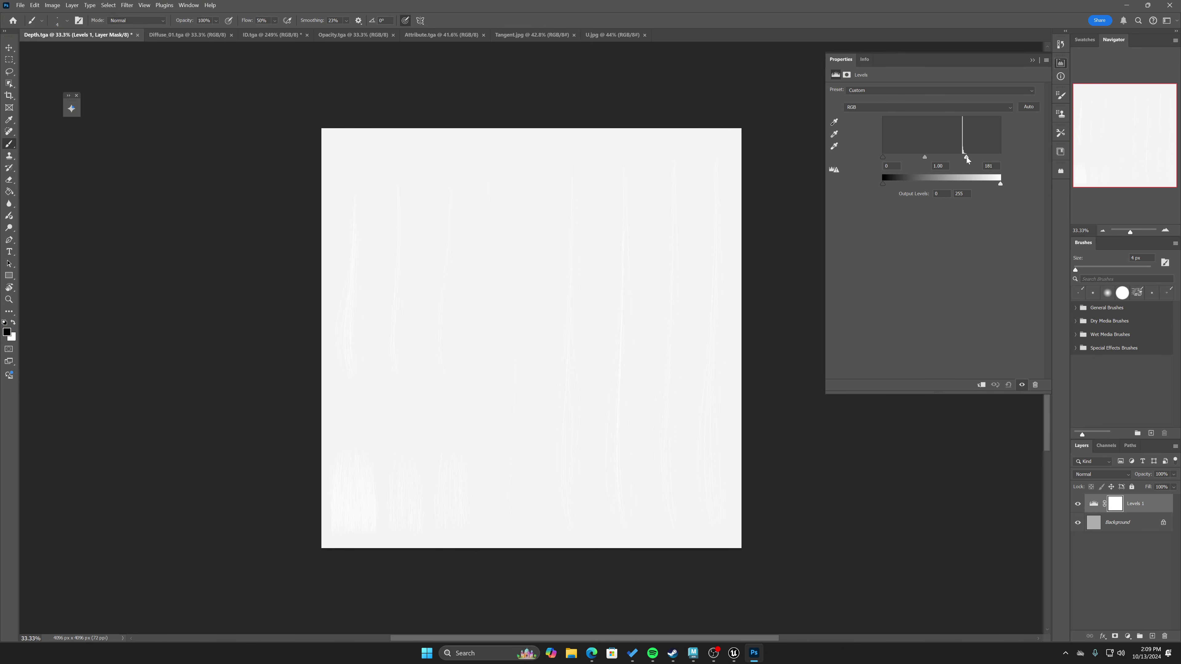
drag(956, 168, 962, 167)
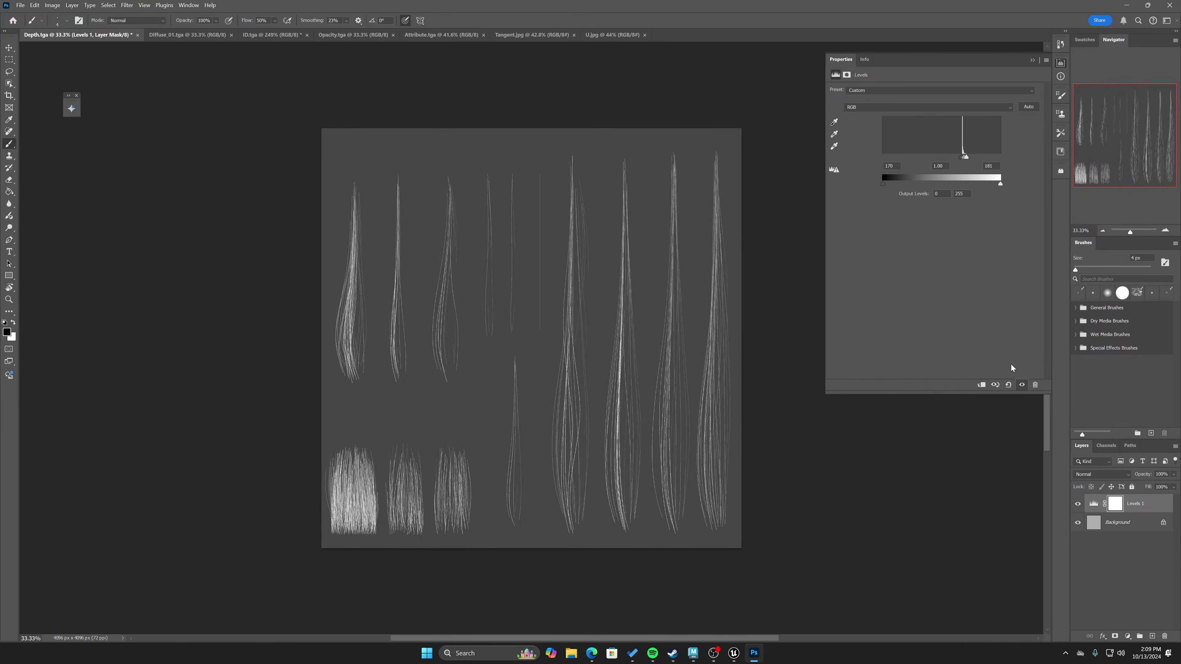
click(1032, 60)
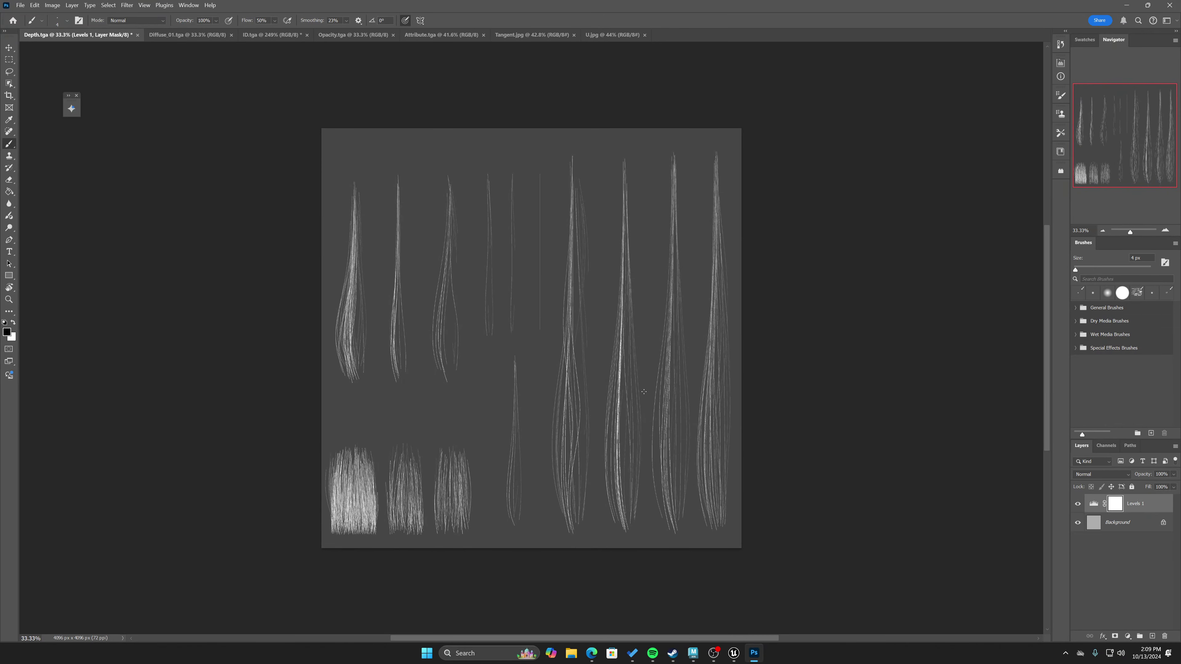
drag(590, 412, 717, 576)
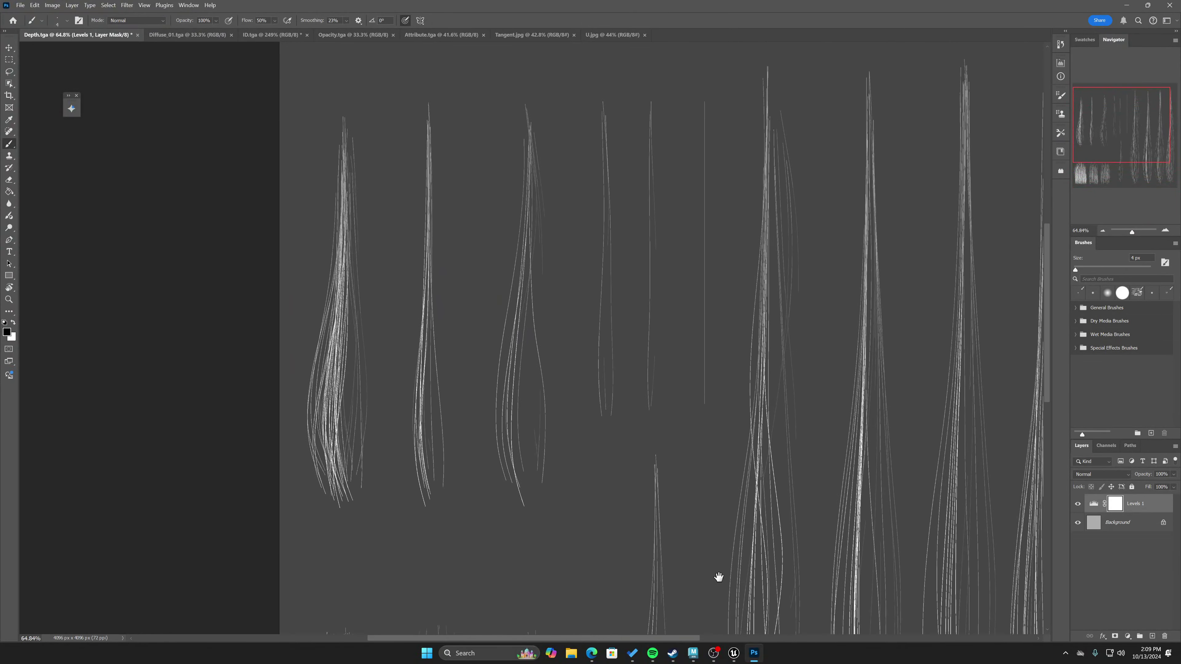
drag(630, 488, 653, 439)
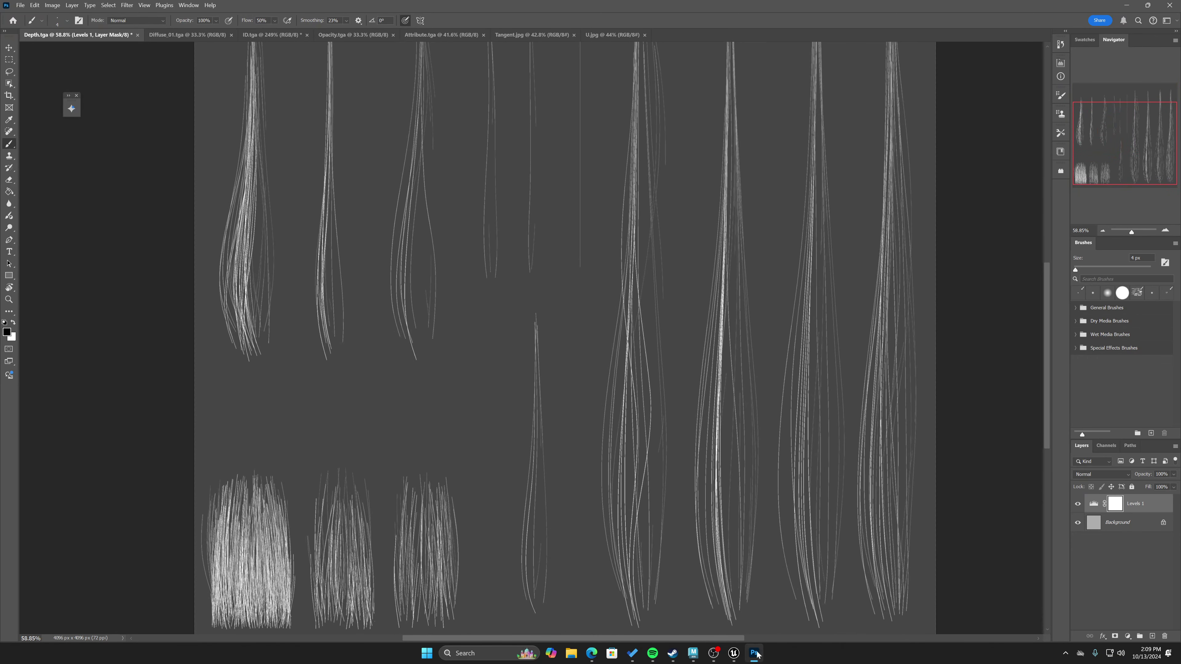
Bring Maya forward, restore Hypershade, and briefly open then close the Arnold RenderView.
mouse_move(734, 653)
click(739, 613)
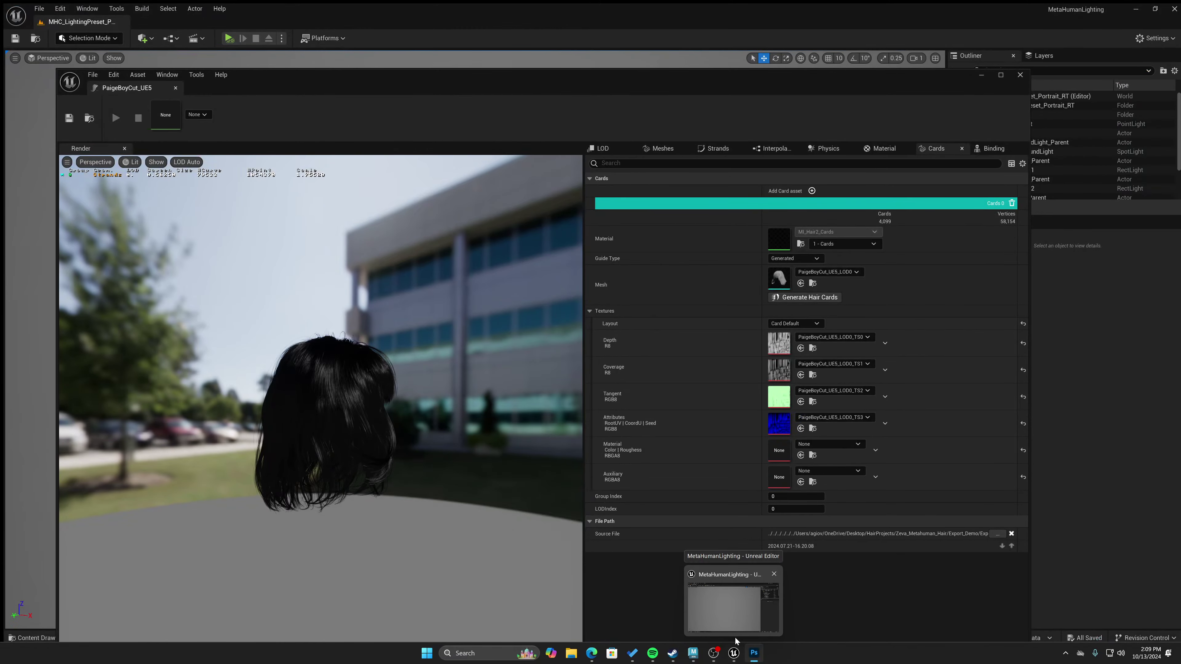
mouse_move(693, 654)
click(678, 614)
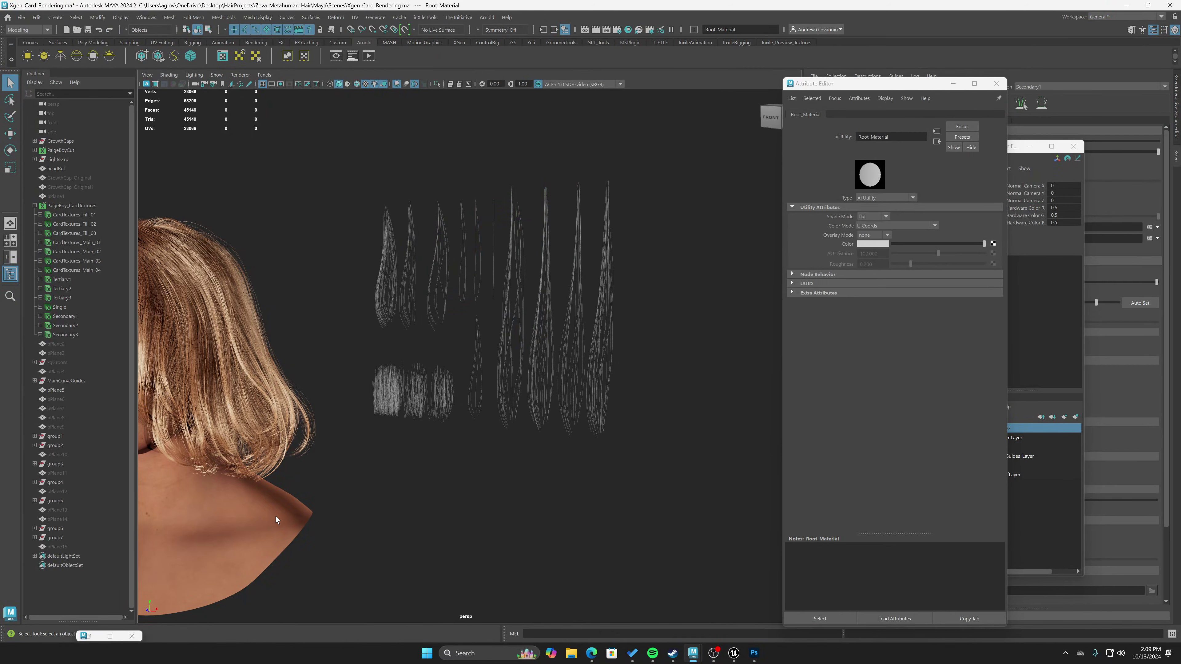
double_click(96, 636)
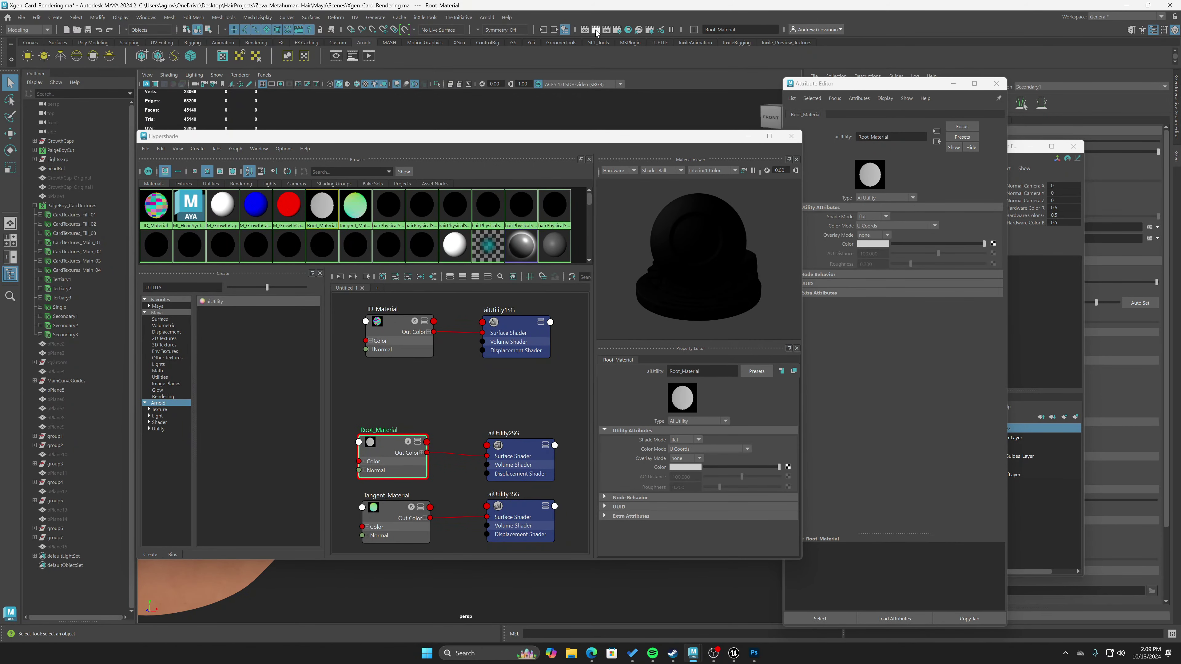
click(335, 55)
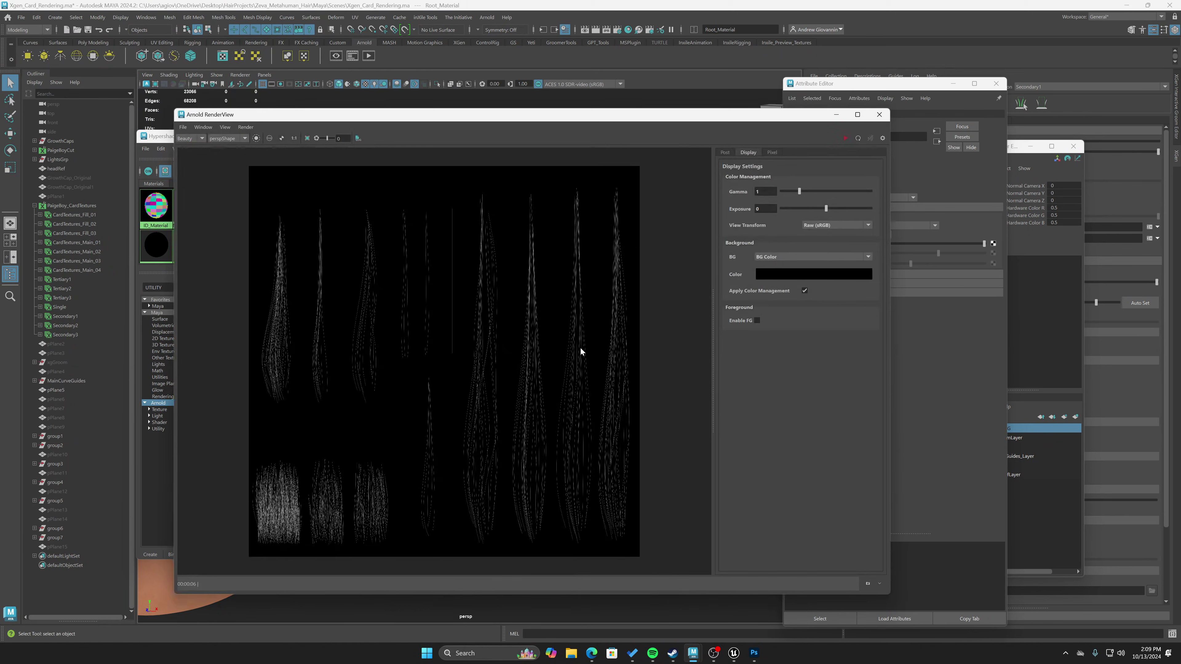
click(188, 147)
drag(744, 113, 727, 116)
click(210, 142)
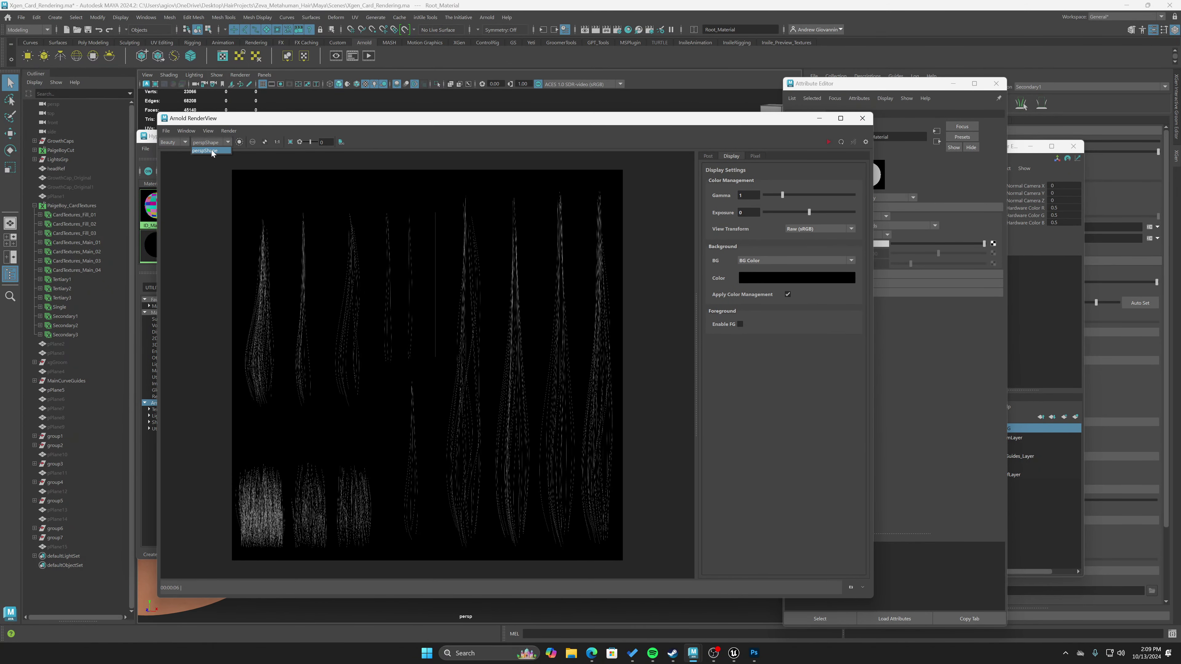
click(209, 151)
click(862, 118)
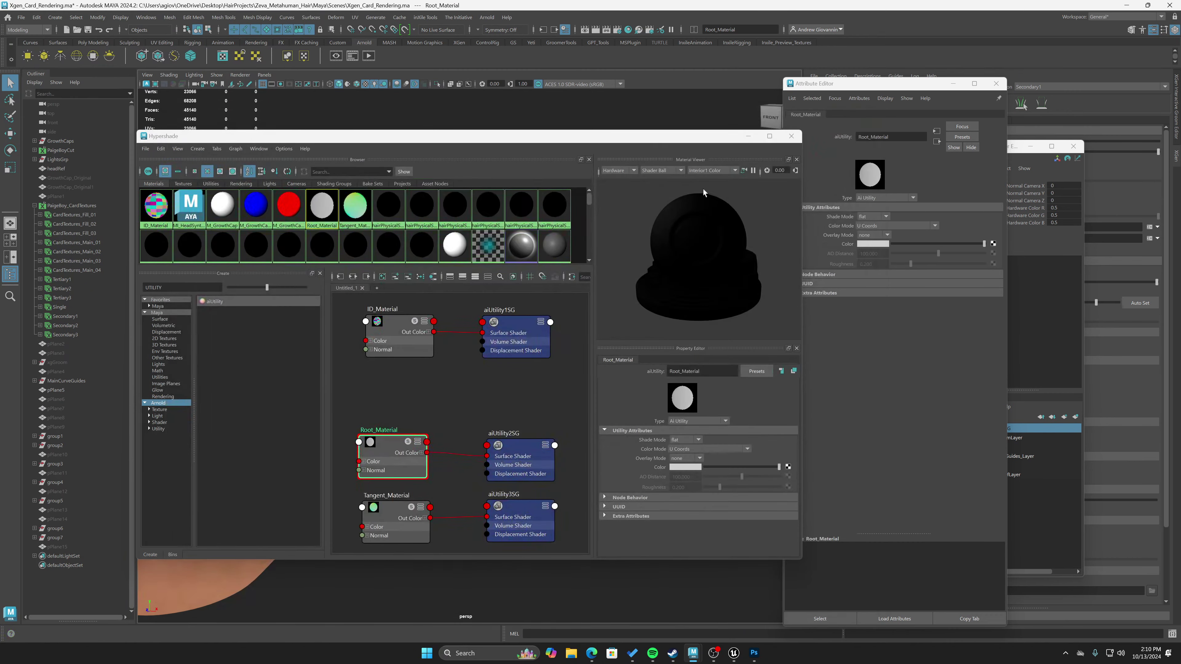
click(791, 136)
Fill the viewport with the front view and render the hair cards from the front camera.
mouse_move(693, 653)
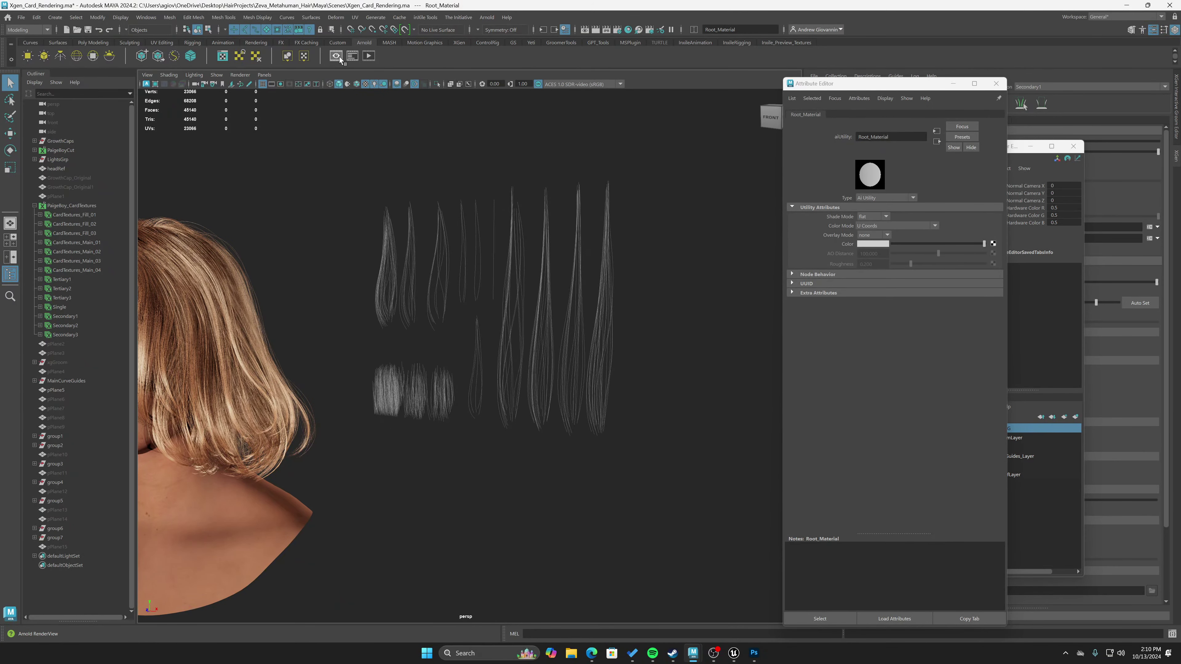
key(space)
key(space)
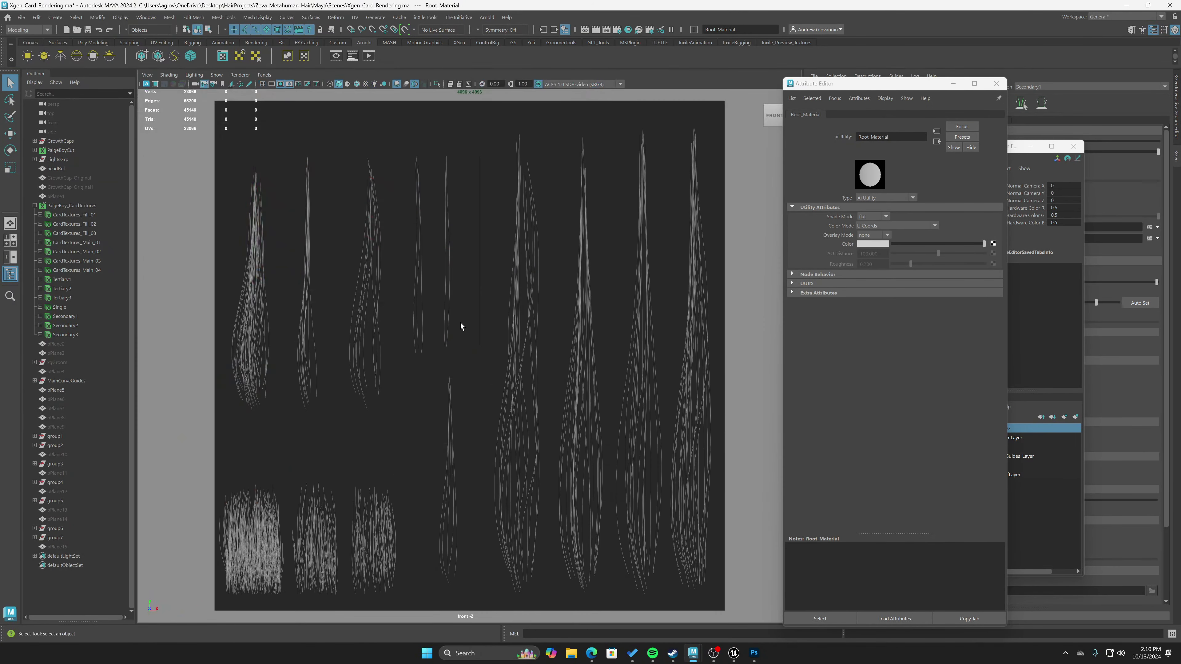
click(336, 55)
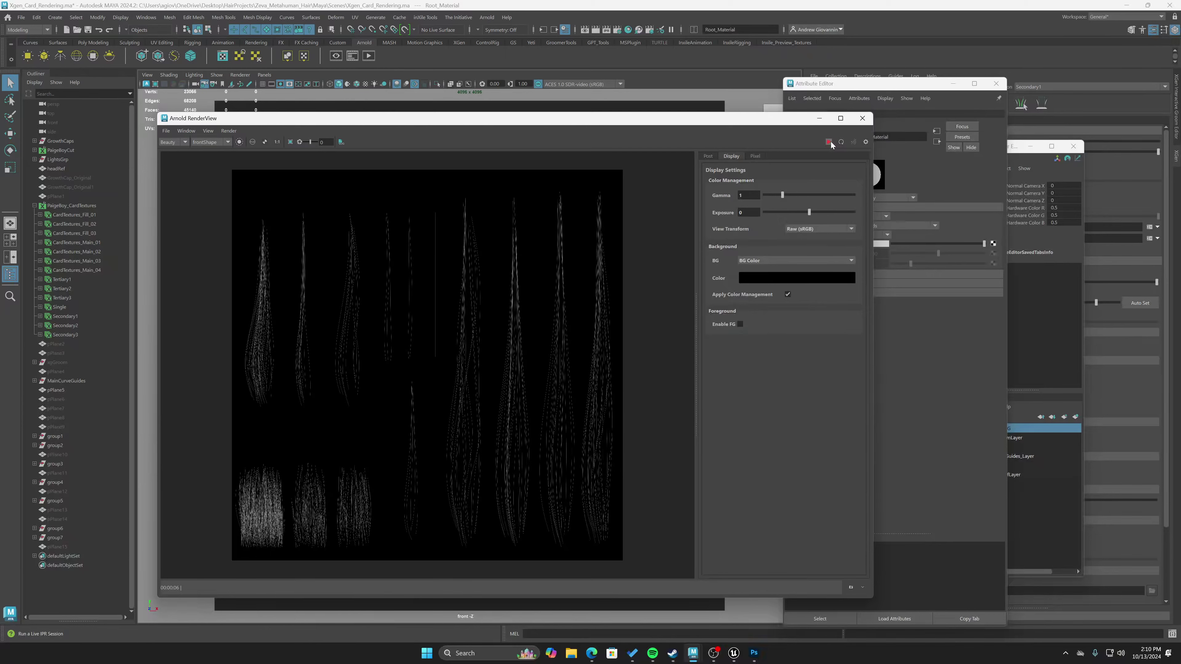
drag(761, 119, 735, 170)
click(1025, 364)
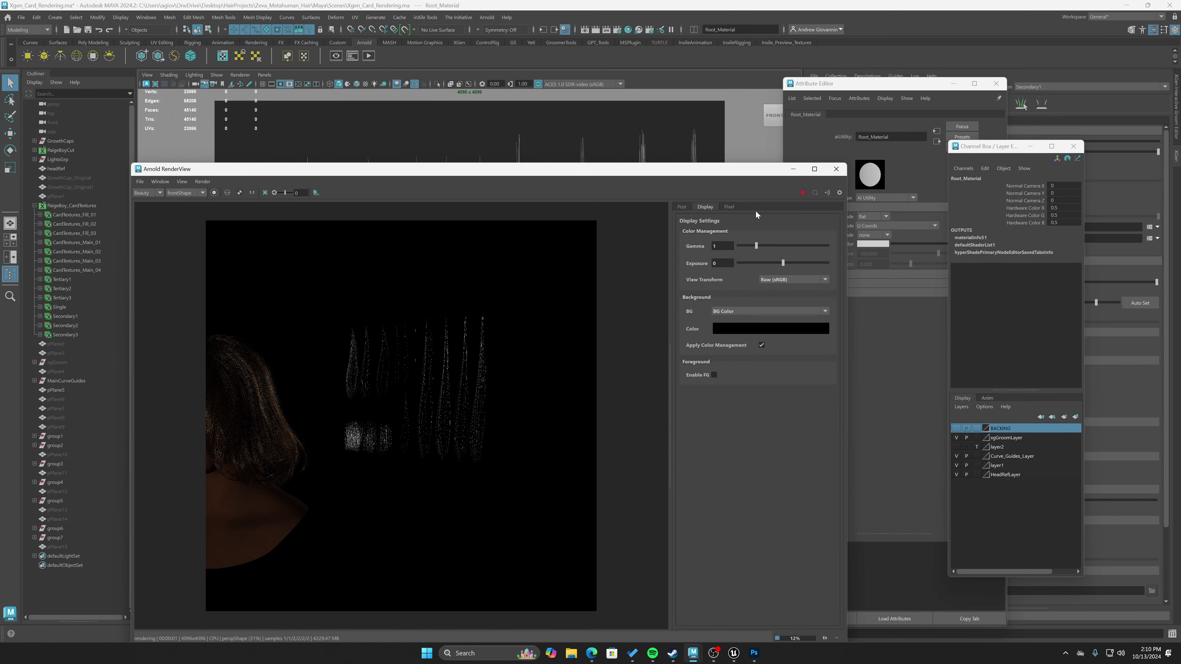
click(802, 193)
click(185, 192)
click(180, 208)
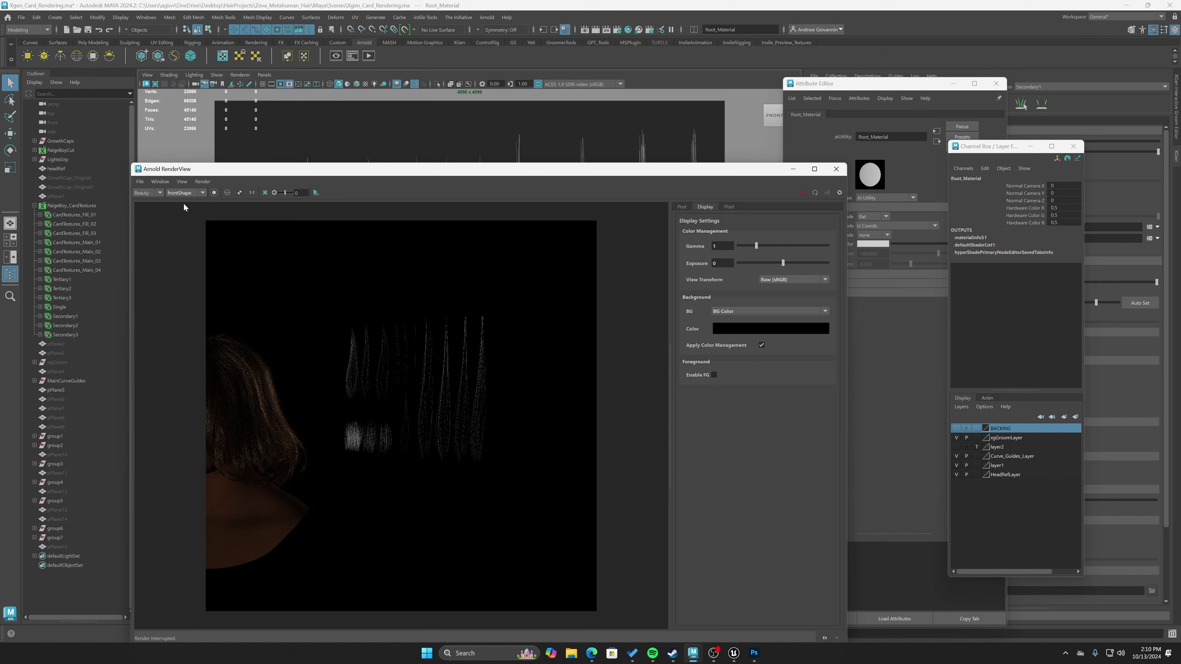
click(181, 193)
click(179, 201)
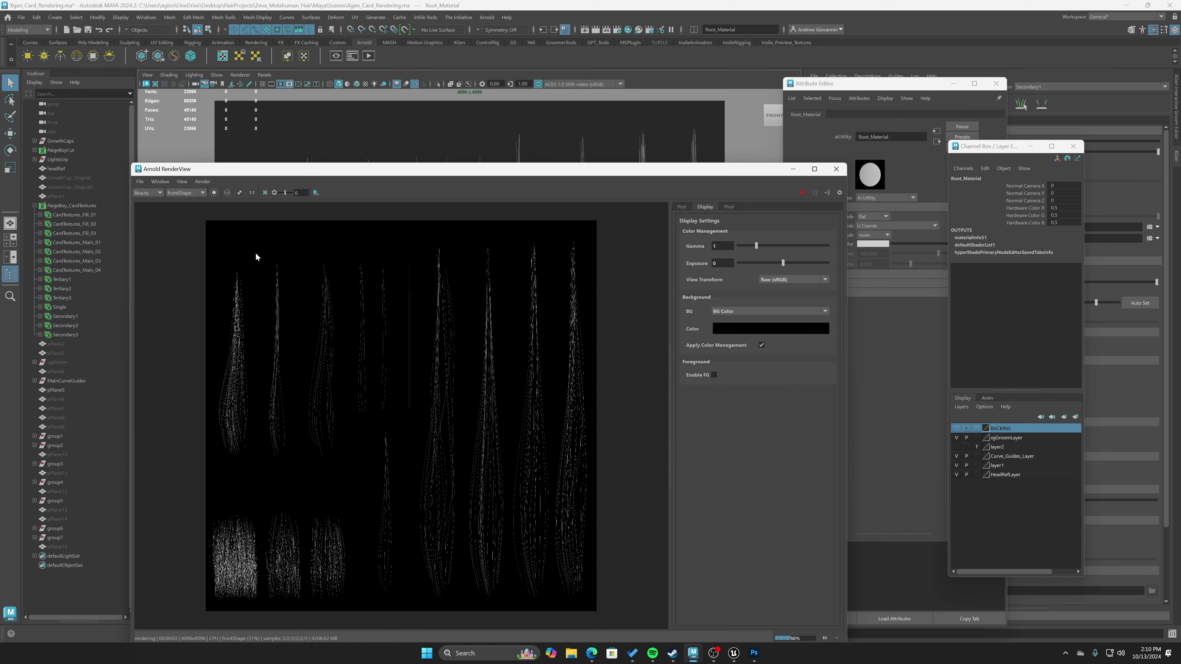
Display the Z AOV at gamma 0.02 and exposure -10, then choose Save Image.
click(159, 193)
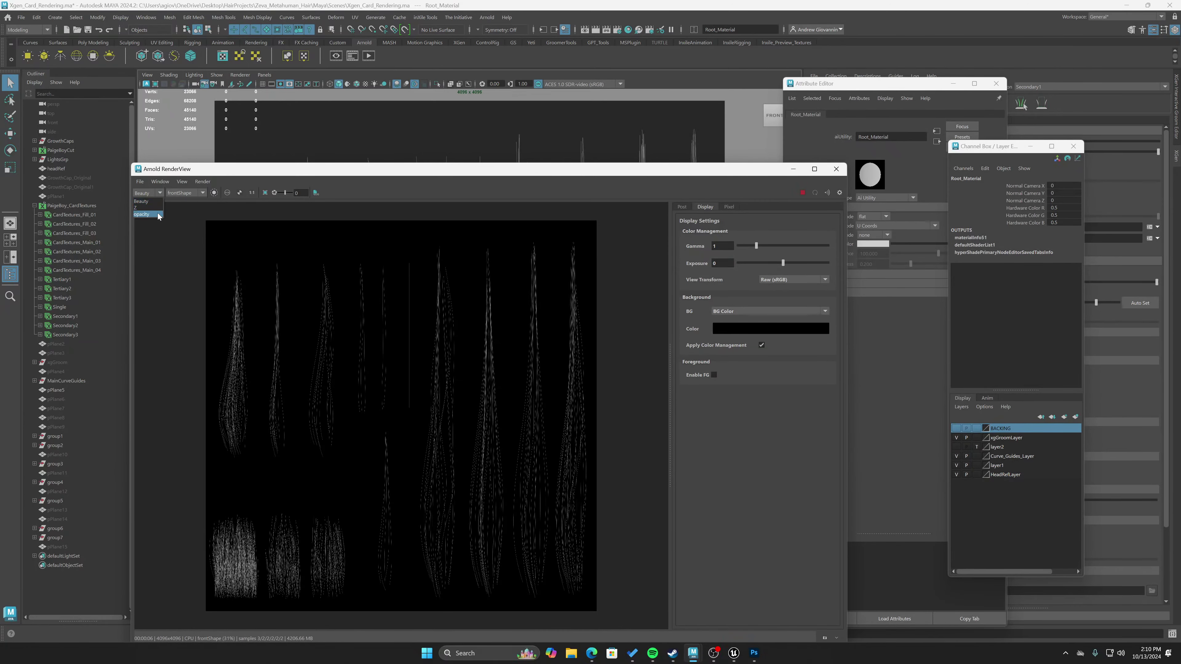
click(144, 216)
click(723, 246)
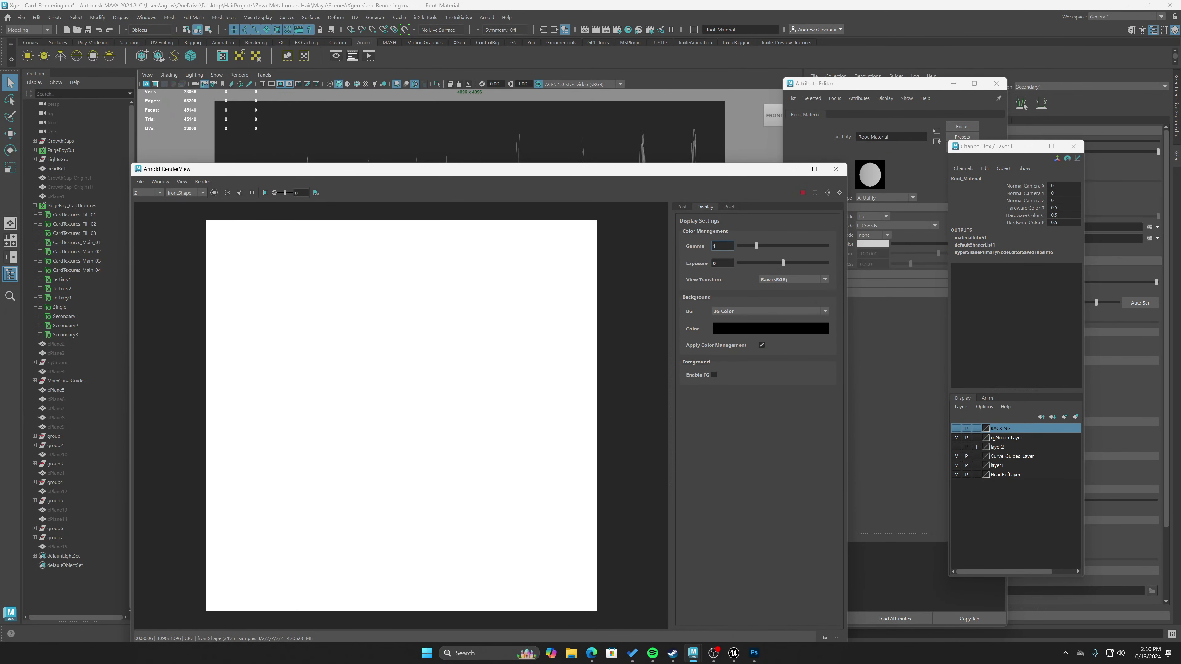
text(.02)
key(Return)
key(Tab)
key(Return)
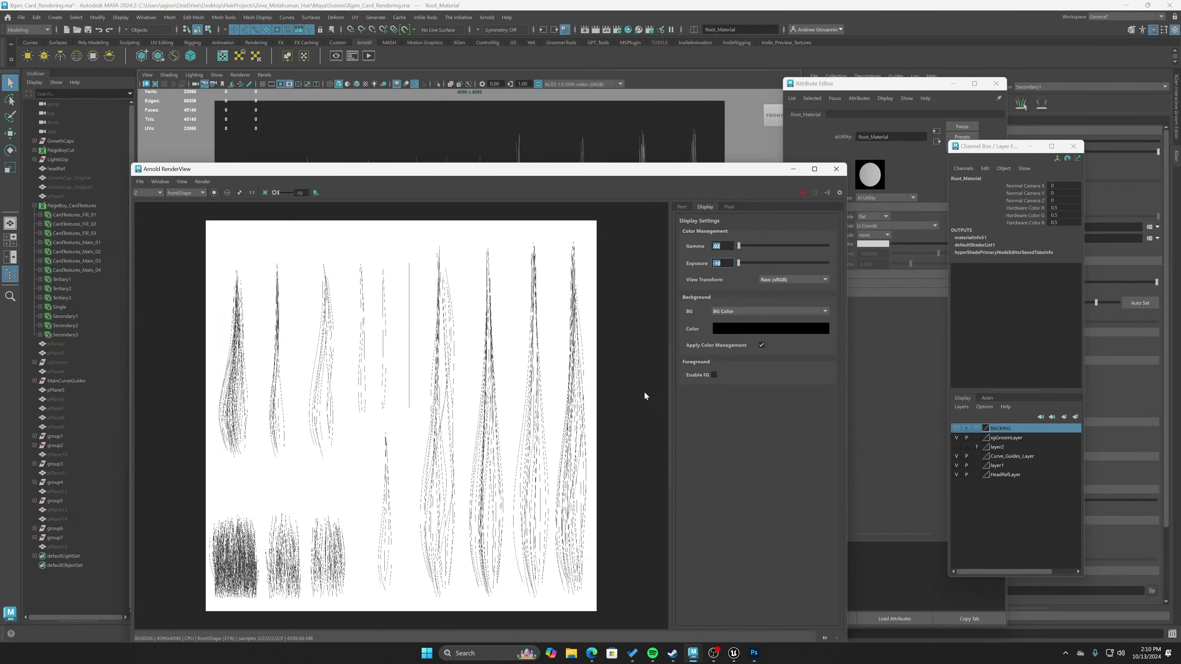
drag(516, 174, 562, 110)
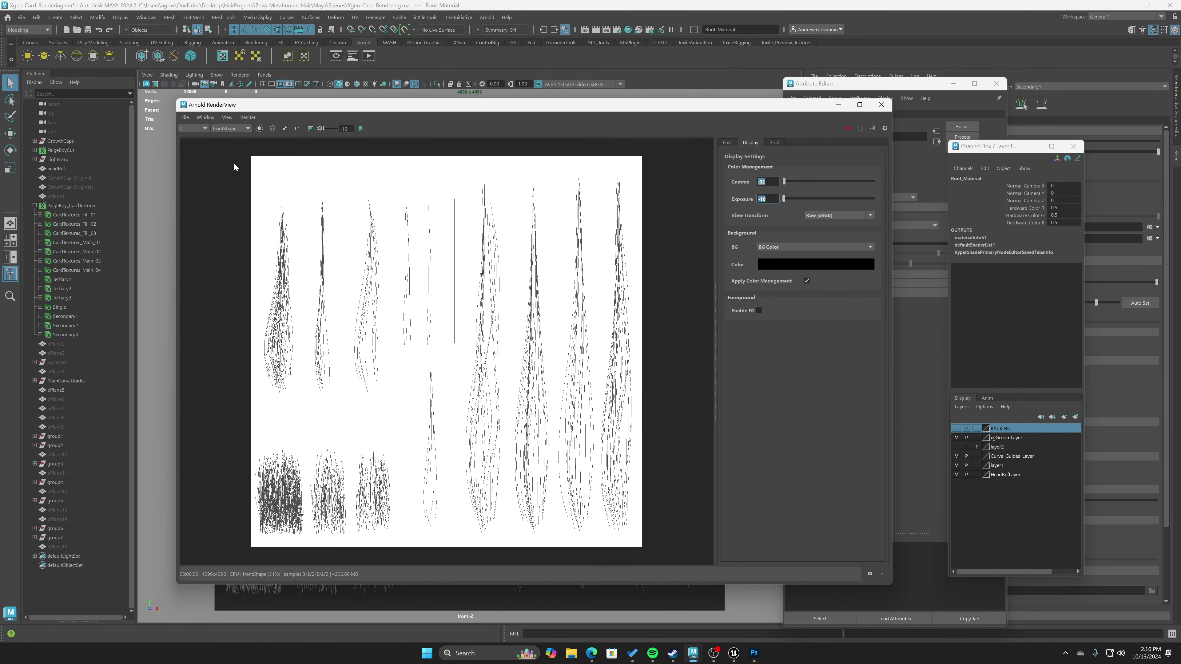
click(185, 117)
click(204, 127)
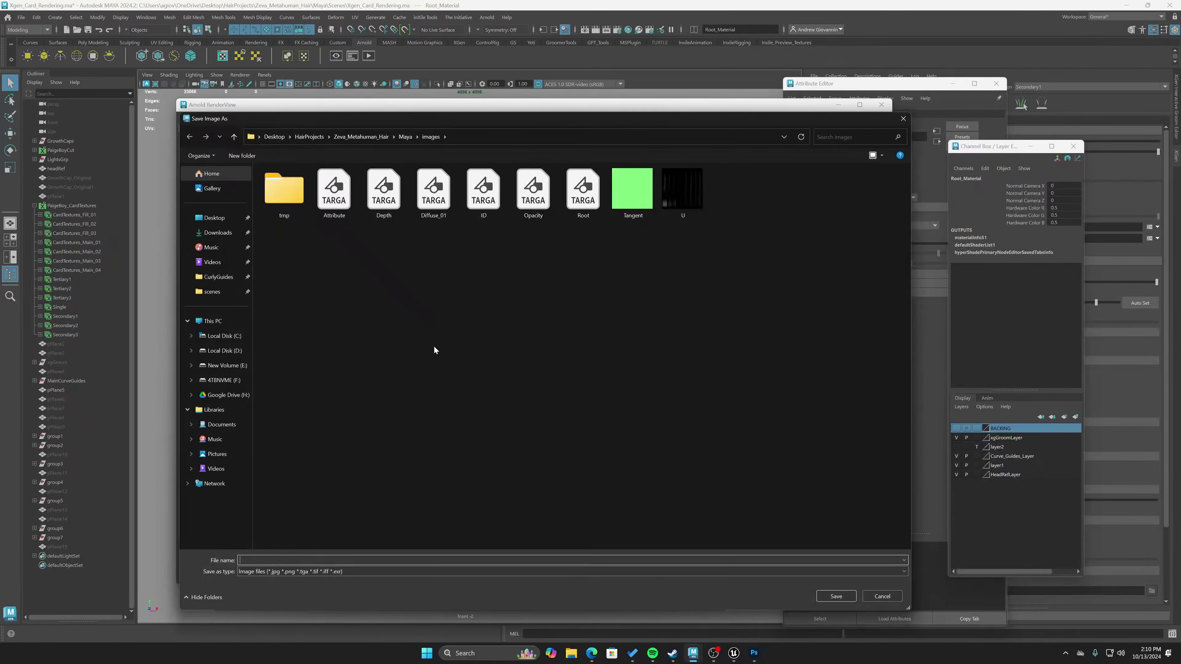
Overwrite the existing Depth file in the images folder with the Z depth render.
click(383, 191)
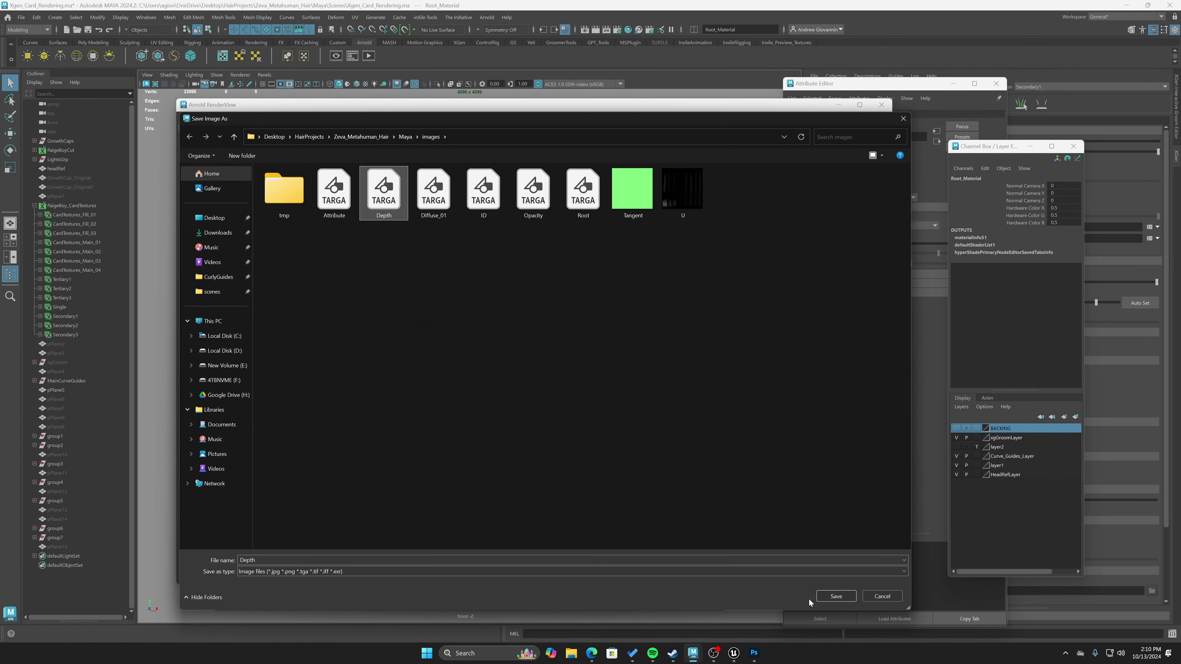
click(835, 597)
click(610, 328)
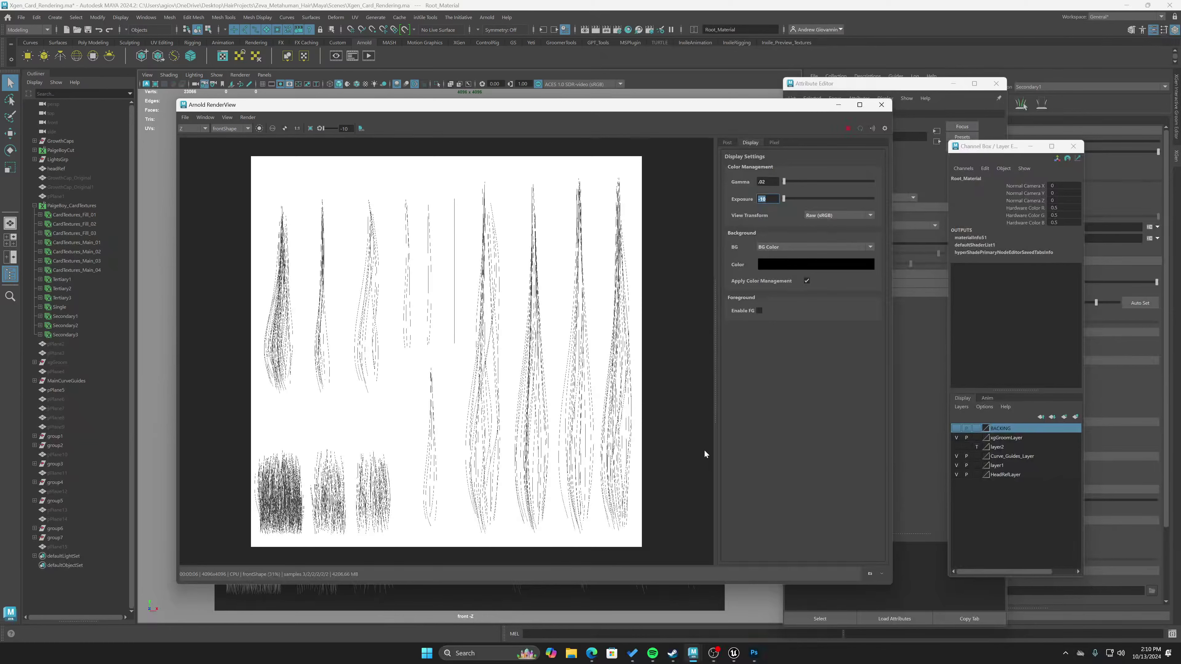
Switch to Photoshop and close Depth.tga without saving its changes.
mouse_move(753, 653)
click(755, 615)
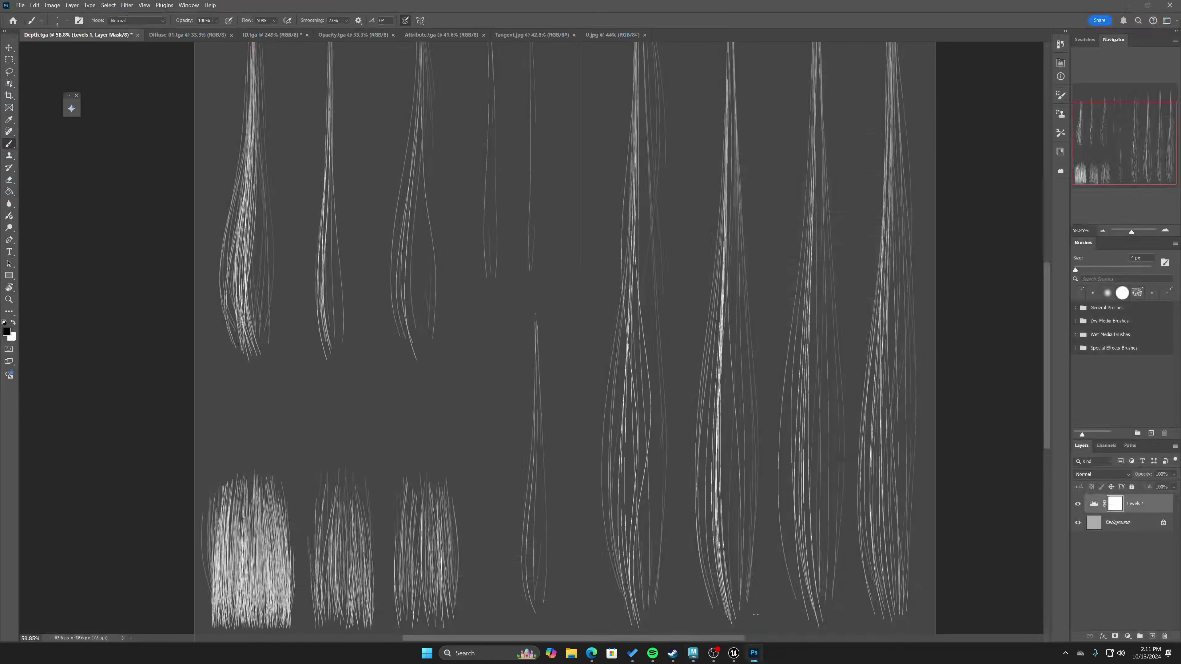
click(137, 35)
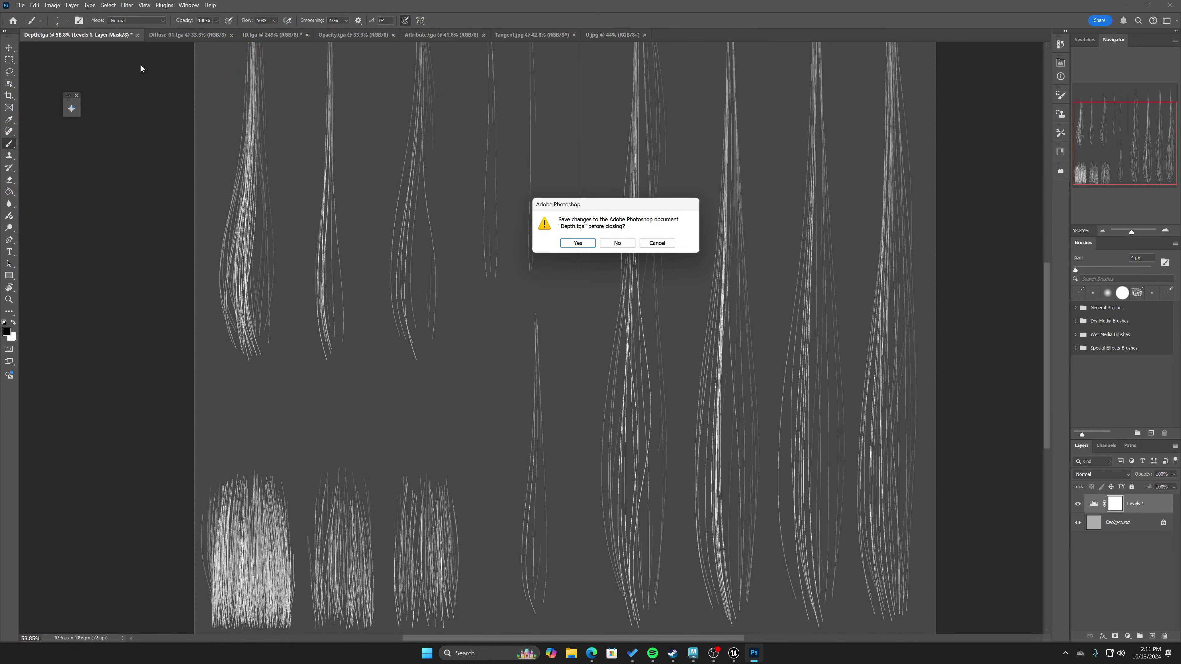
click(618, 243)
Open the newly rendered Depth TGA and invert it to white strands on black.
click(20, 5)
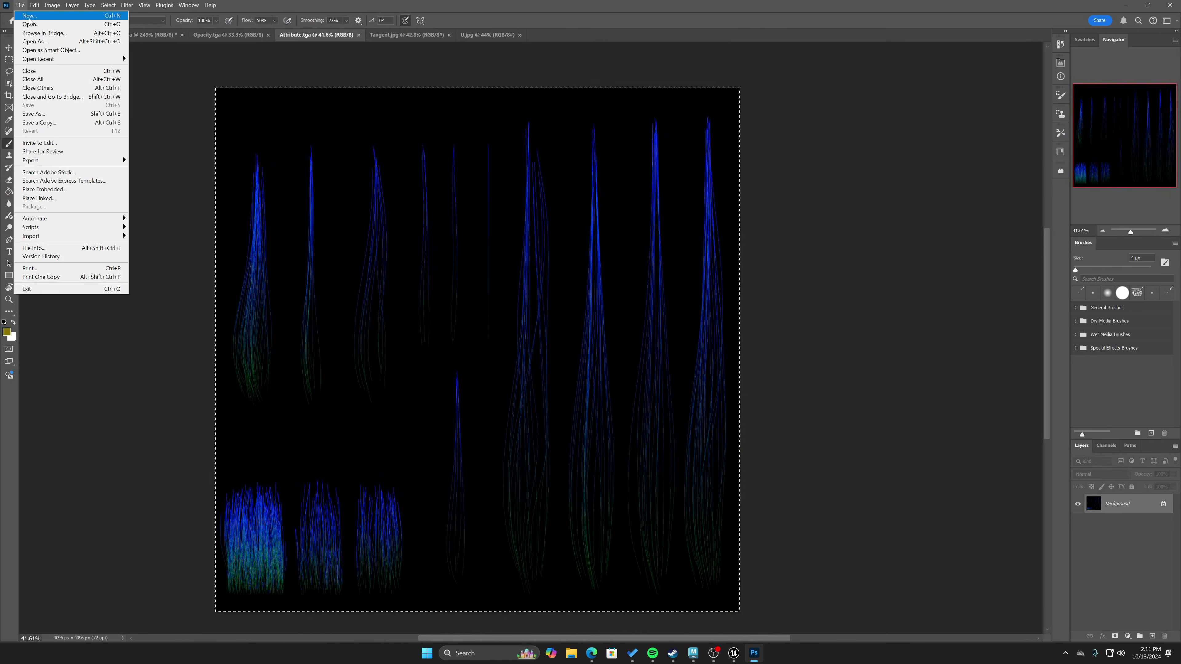
click(32, 26)
double_click(377, 131)
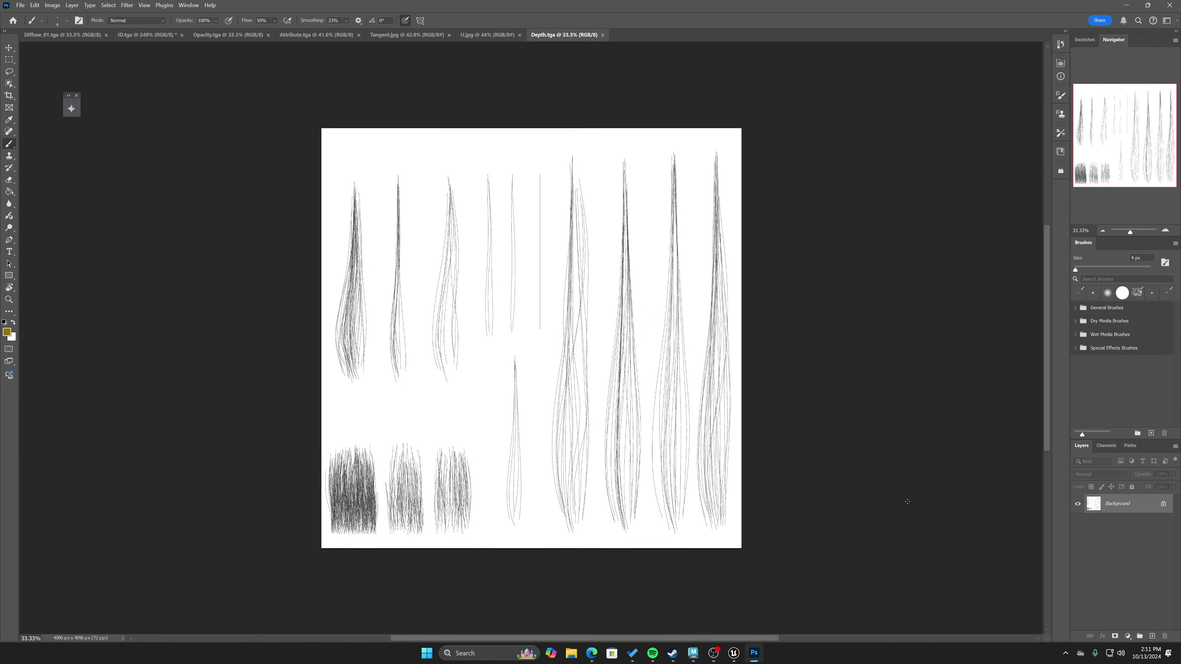
key(ctrl+i)
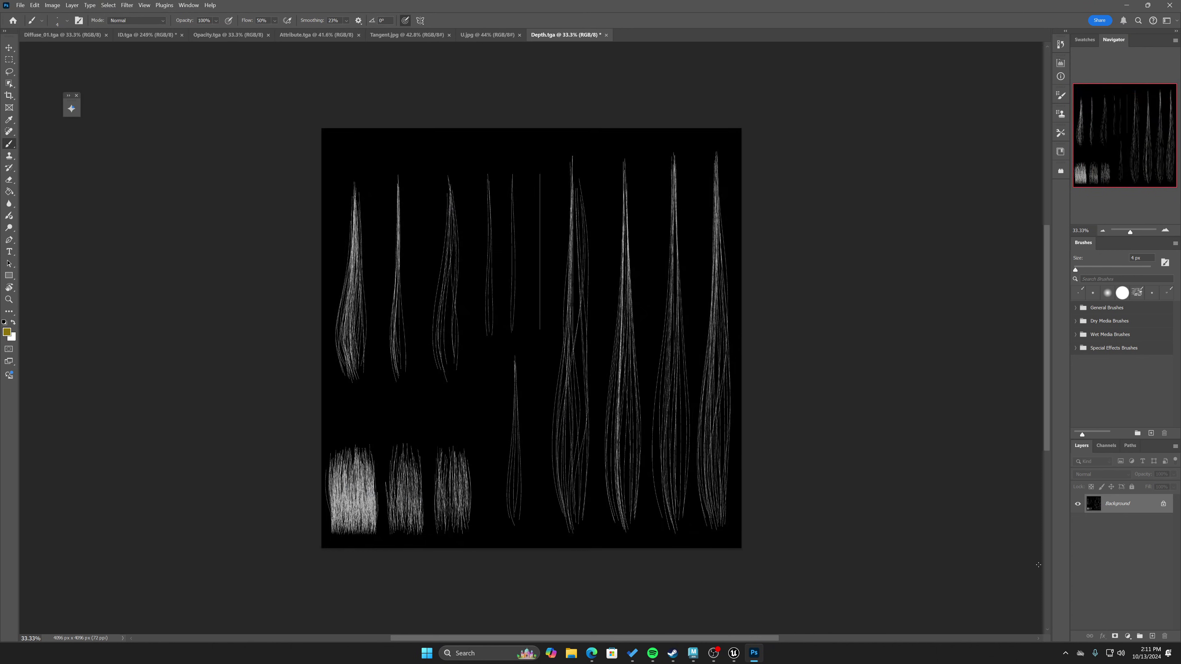
Add a Levels adjustment with the white input lowered to 183 and zoom in to check.
click(1131, 637)
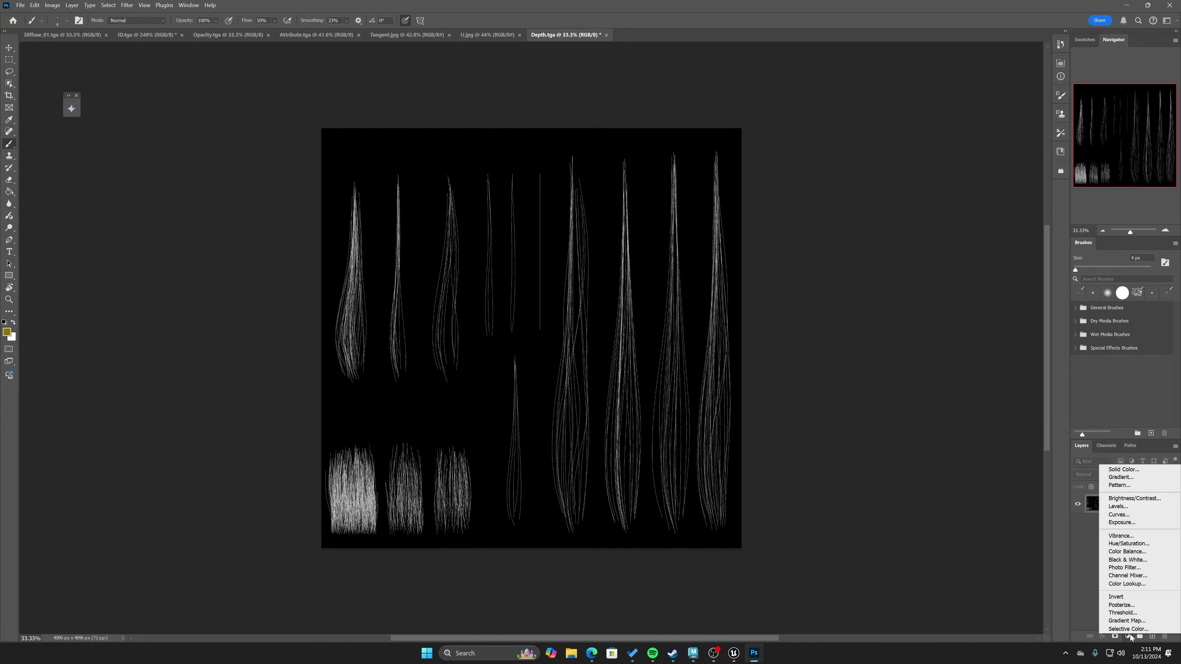
click(1116, 515)
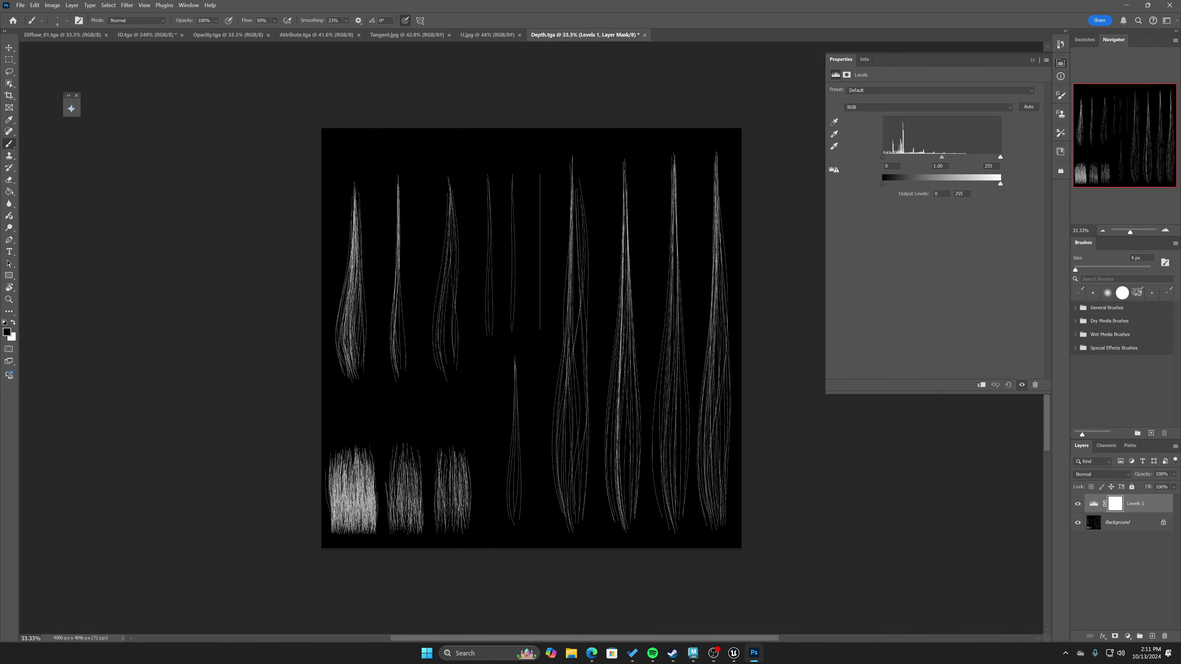
drag(996, 158, 967, 158)
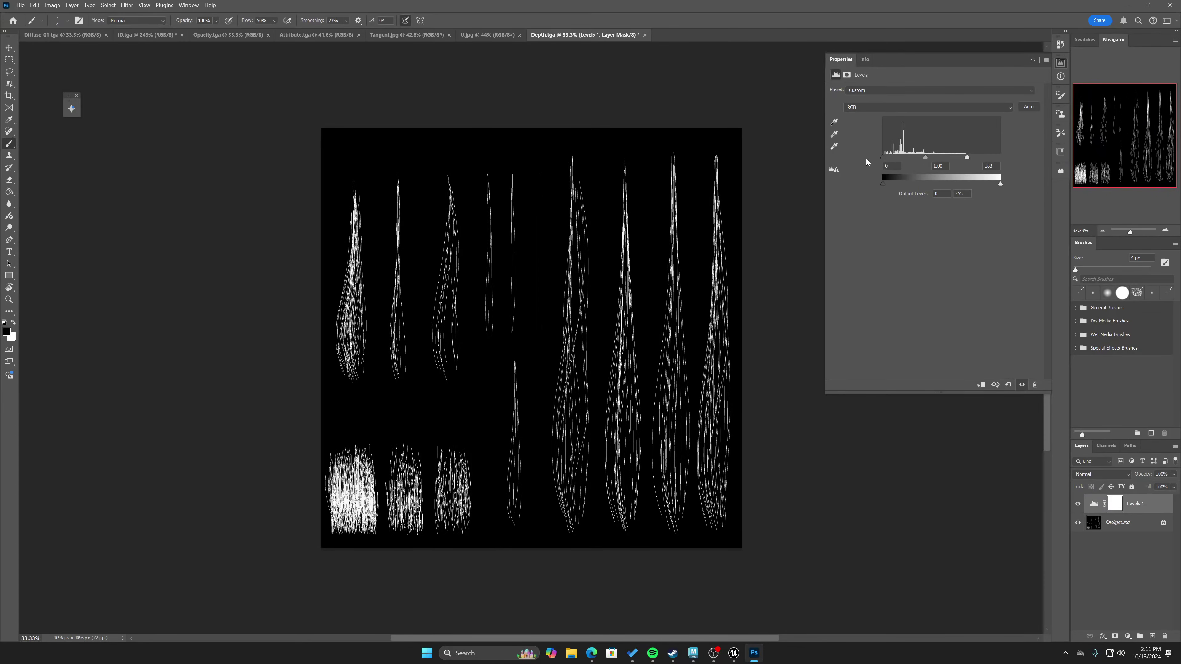
drag(601, 305, 651, 330)
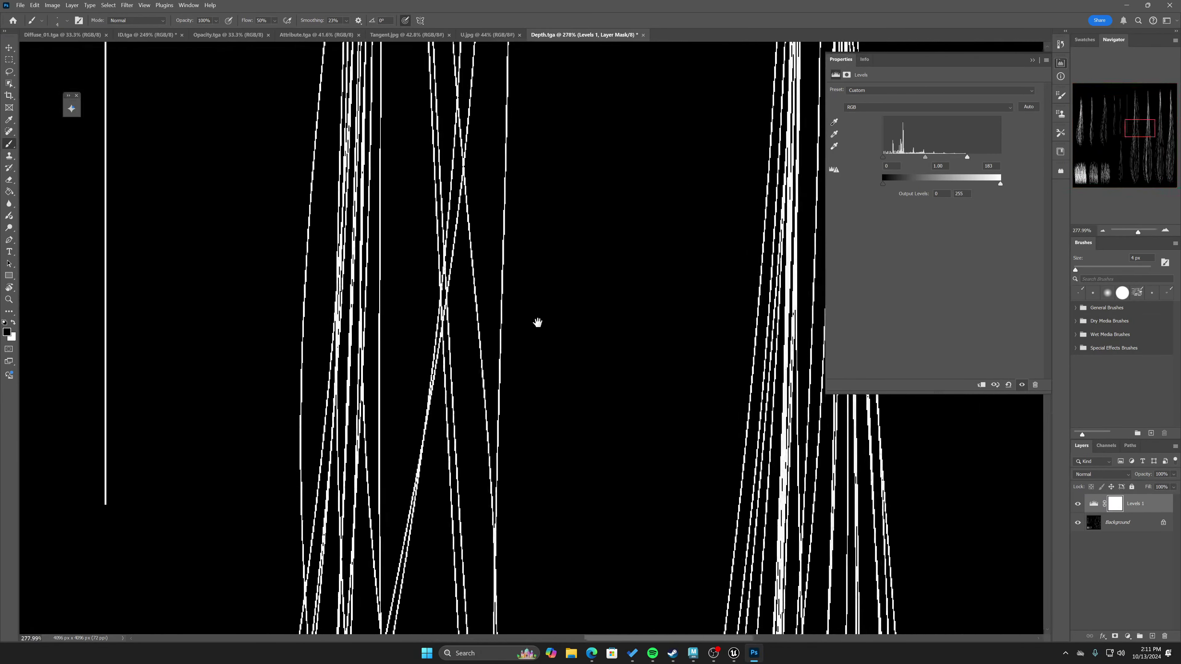
drag(645, 271, 596, 390)
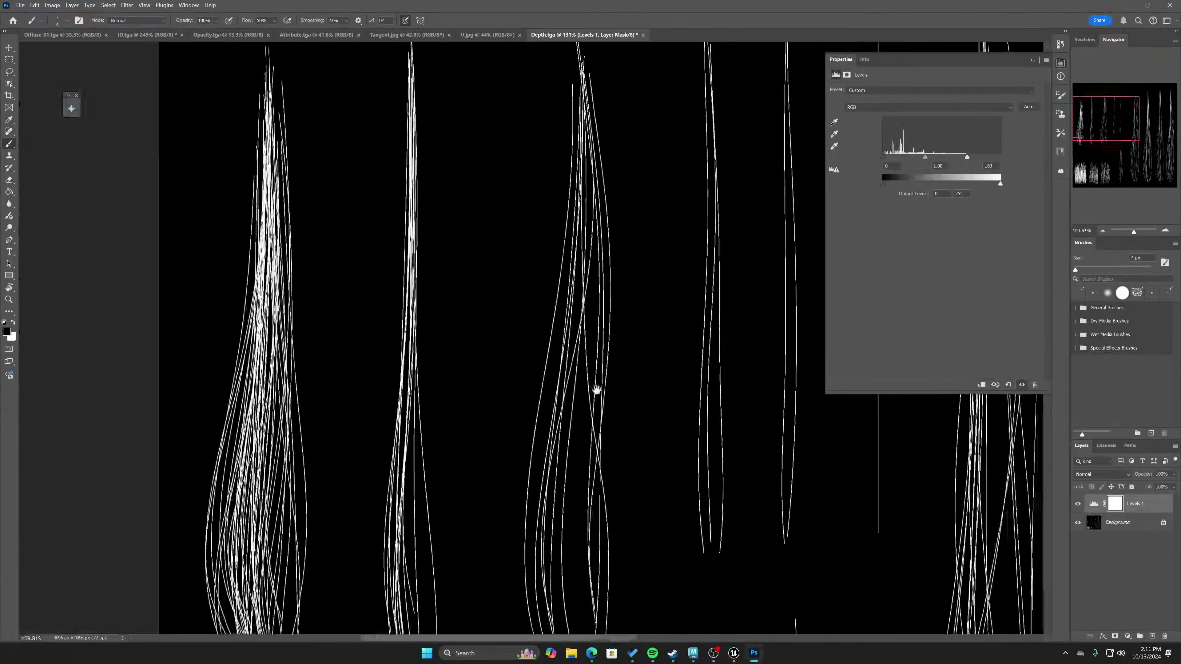
Zoom and scroll around the levelled Depth map to inspect the strands.
click(1127, 4)
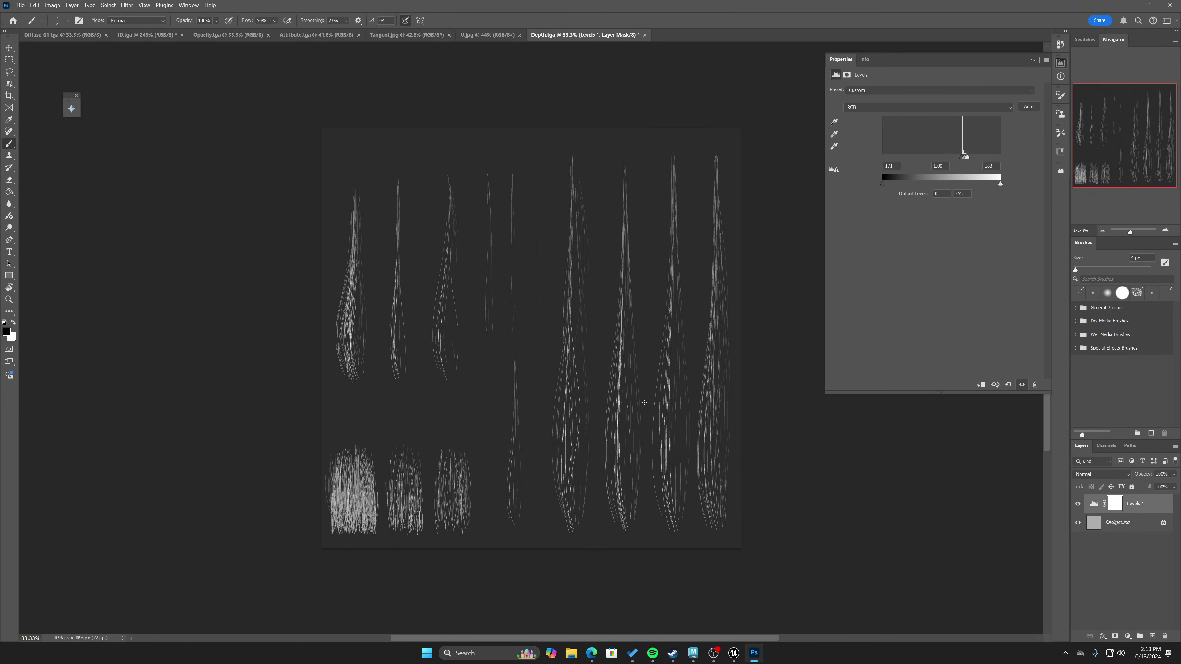
alt+scroll(500, 338, up, 8)
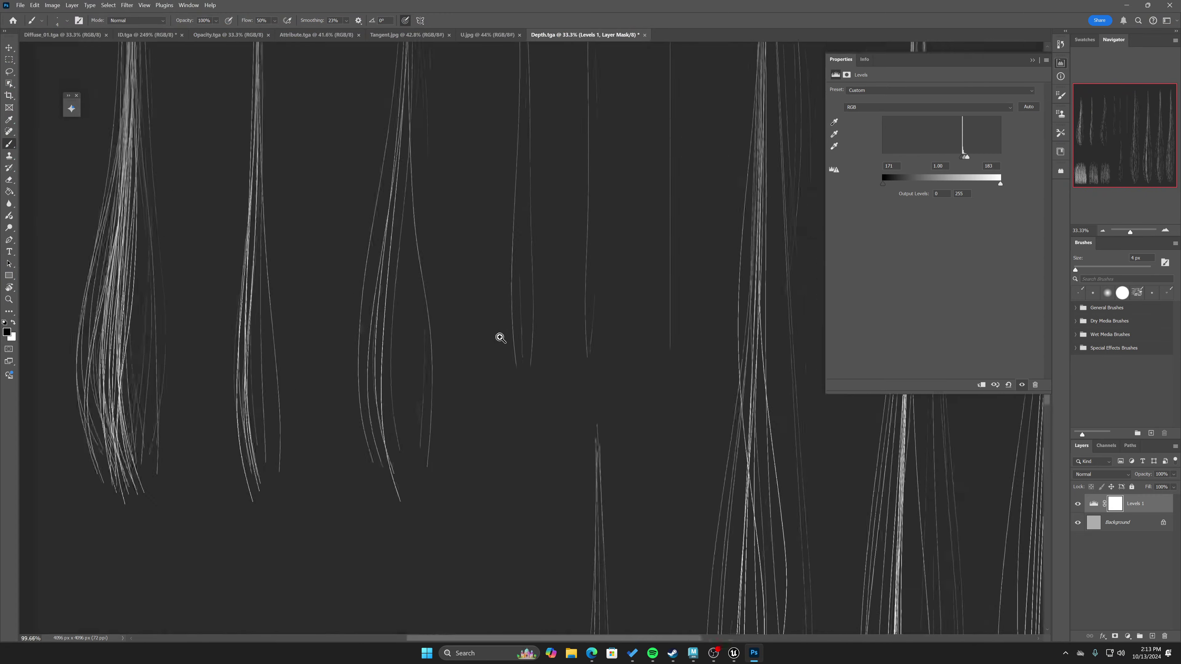
drag(570, 216, 548, 445)
scroll(548, 445, right, 10)
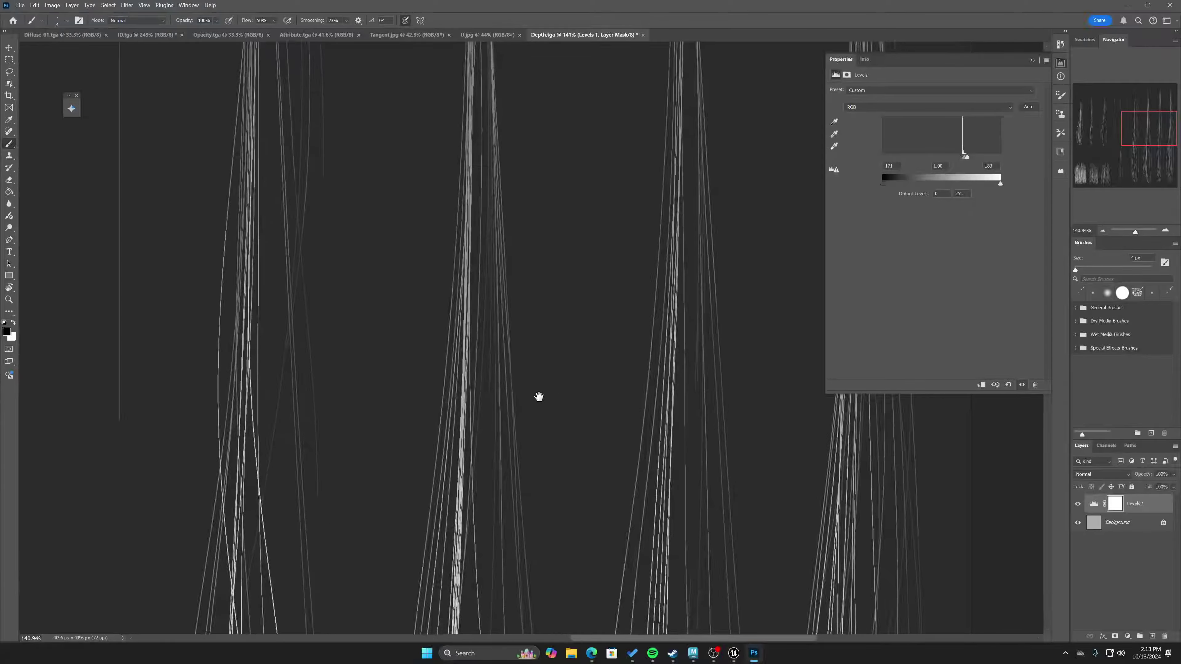
scroll(505, 402, right, 5)
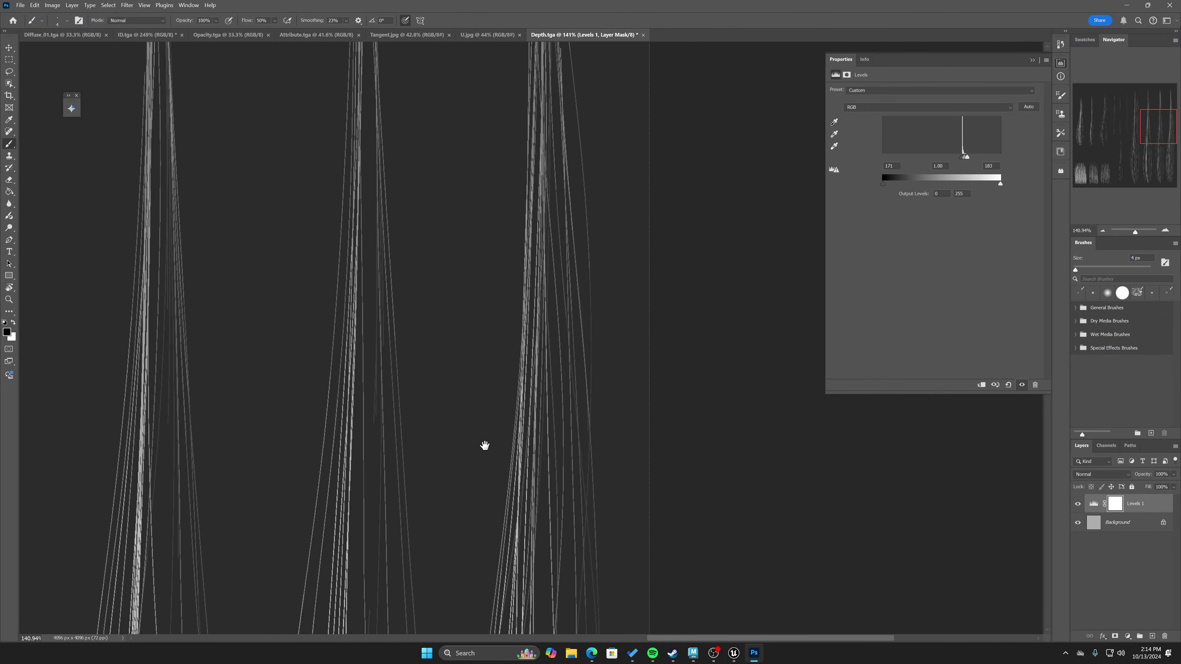
alt+scroll(570, 354, up, 5)
alt+scroll(585, 368, down, 4)
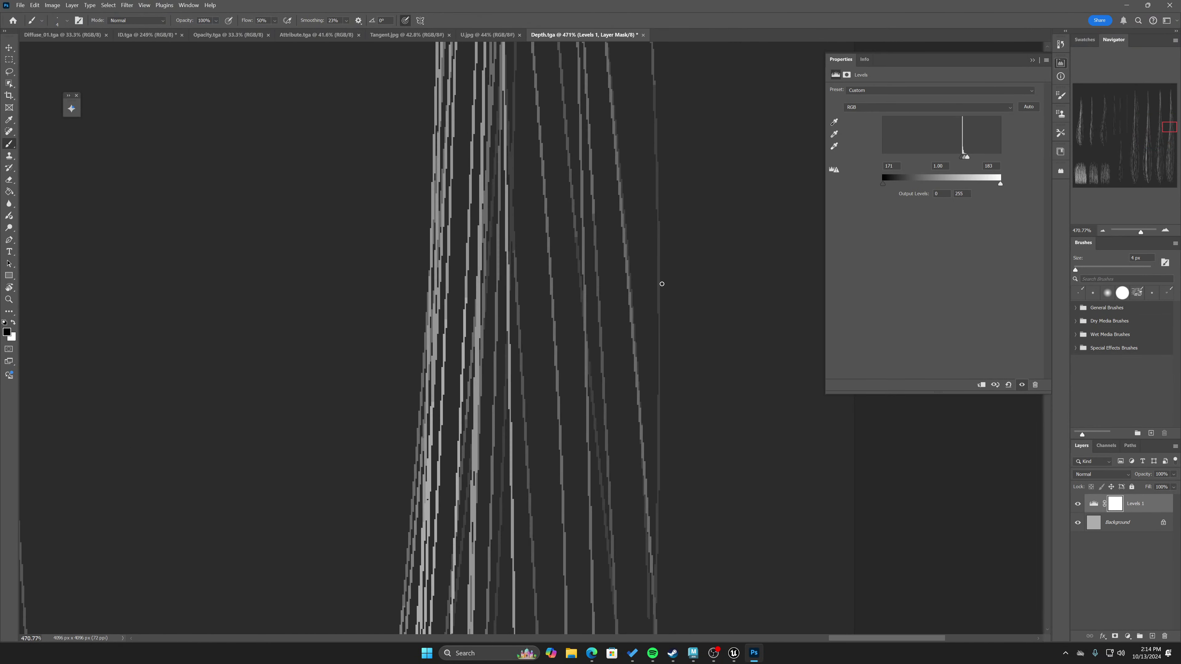
alt+scroll(420, 403, down, 3)
scroll(420, 403, right, 10)
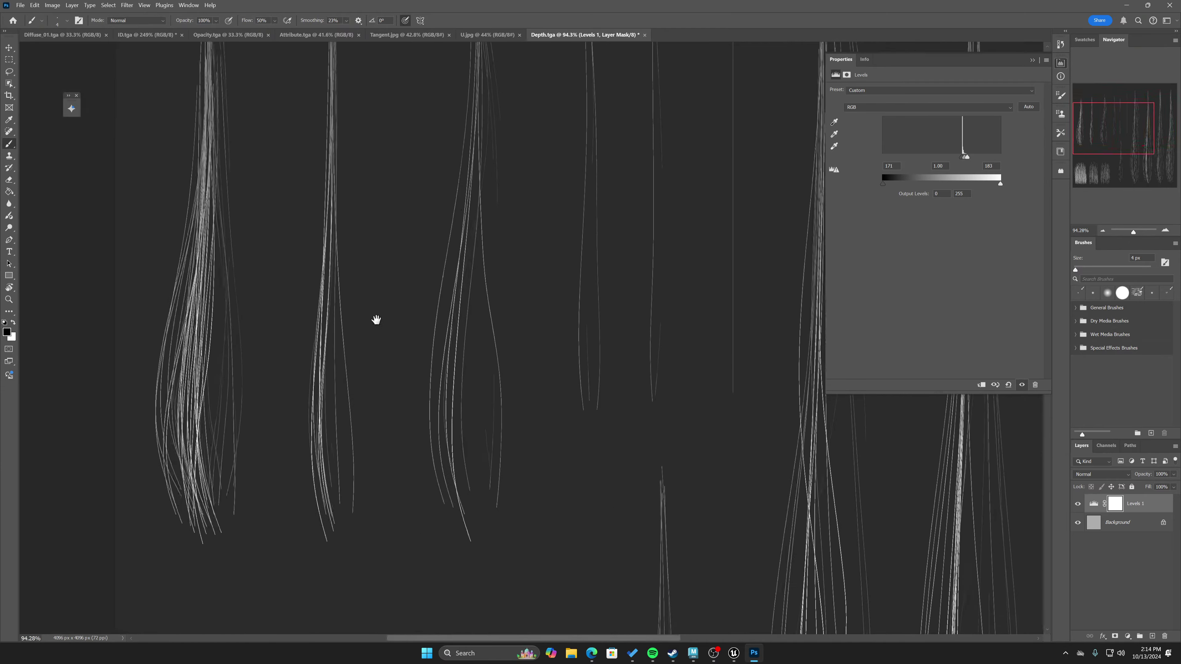
alt+scroll(596, 408, up, 1)
alt+scroll(596, 408, up, 3)
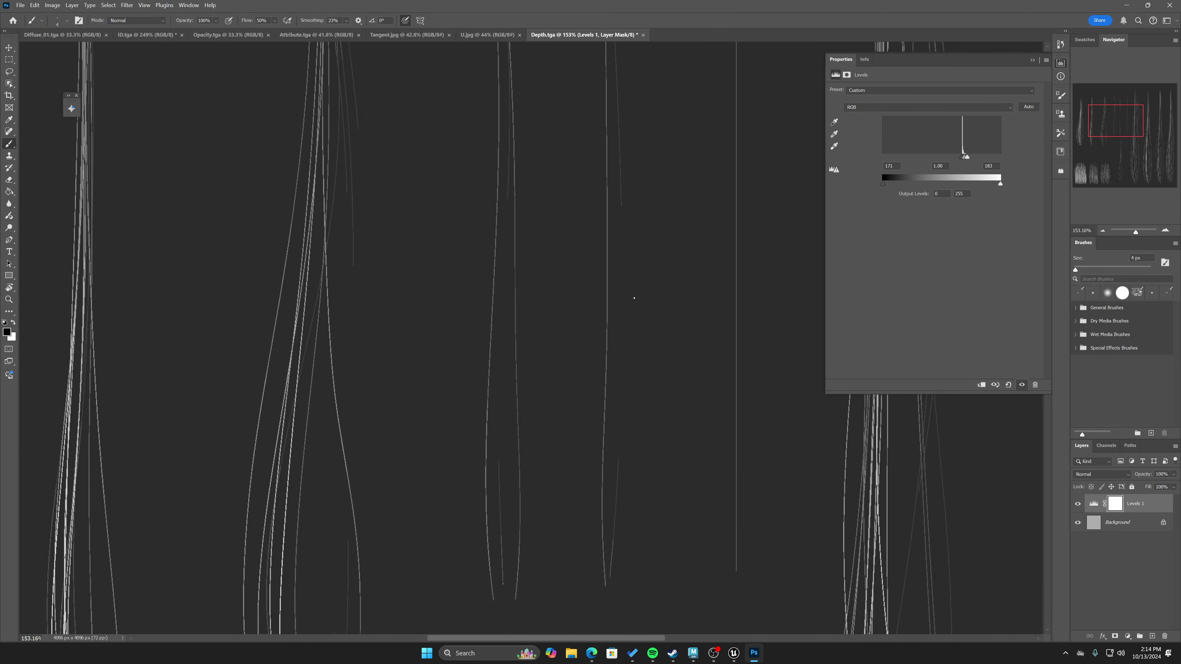
Put away the RenderView, toggle the BACKING layer off and on, and orbit around the head.
click(1127, 6)
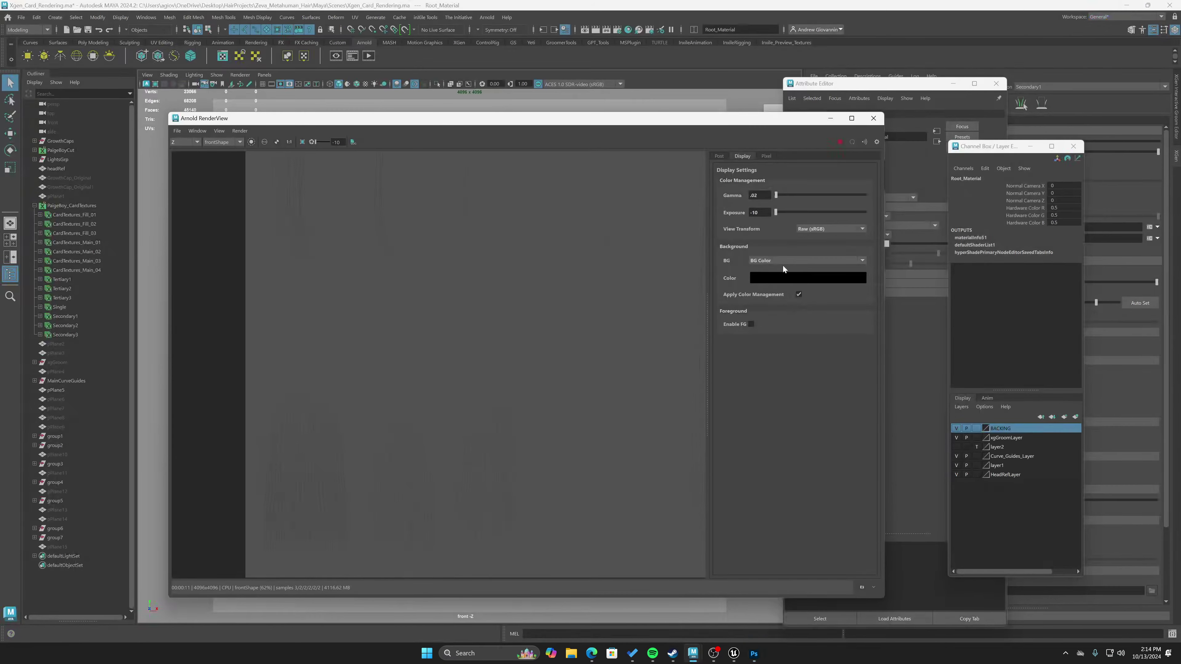
click(830, 119)
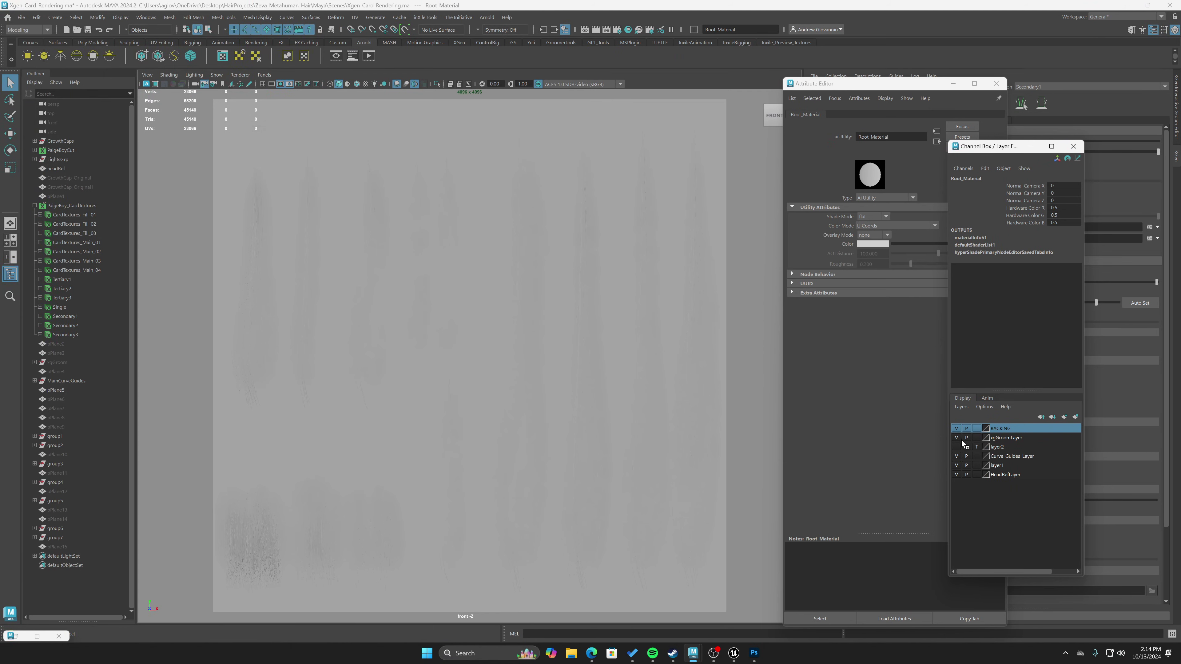
click(957, 428)
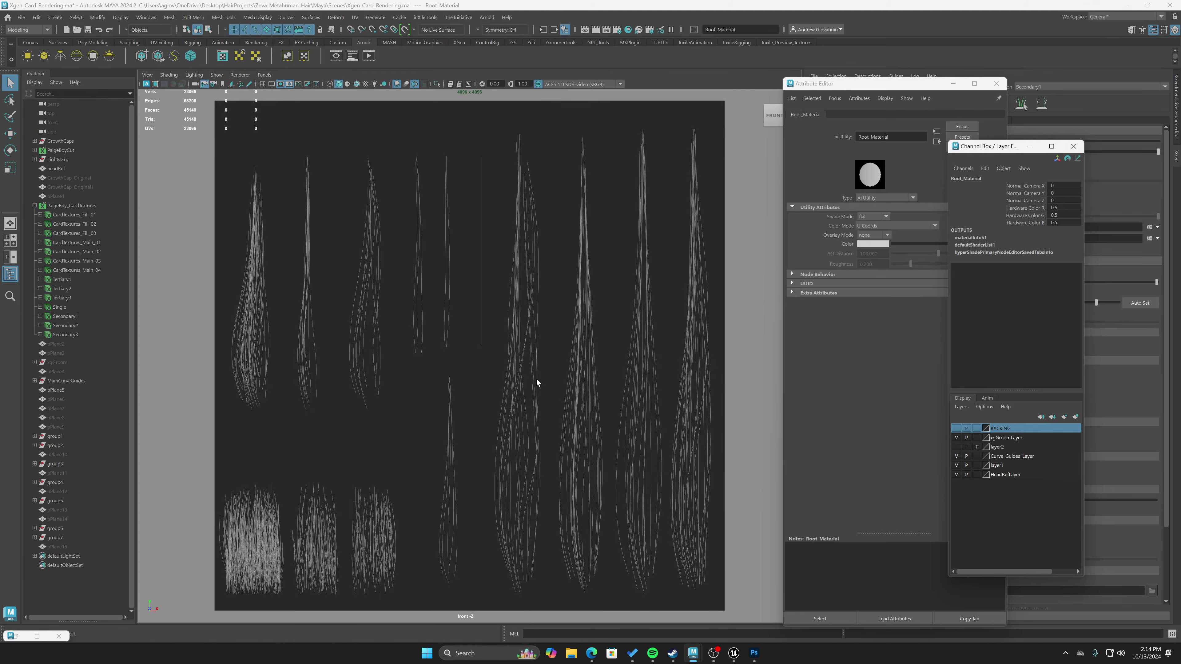
key(space)
key(space)
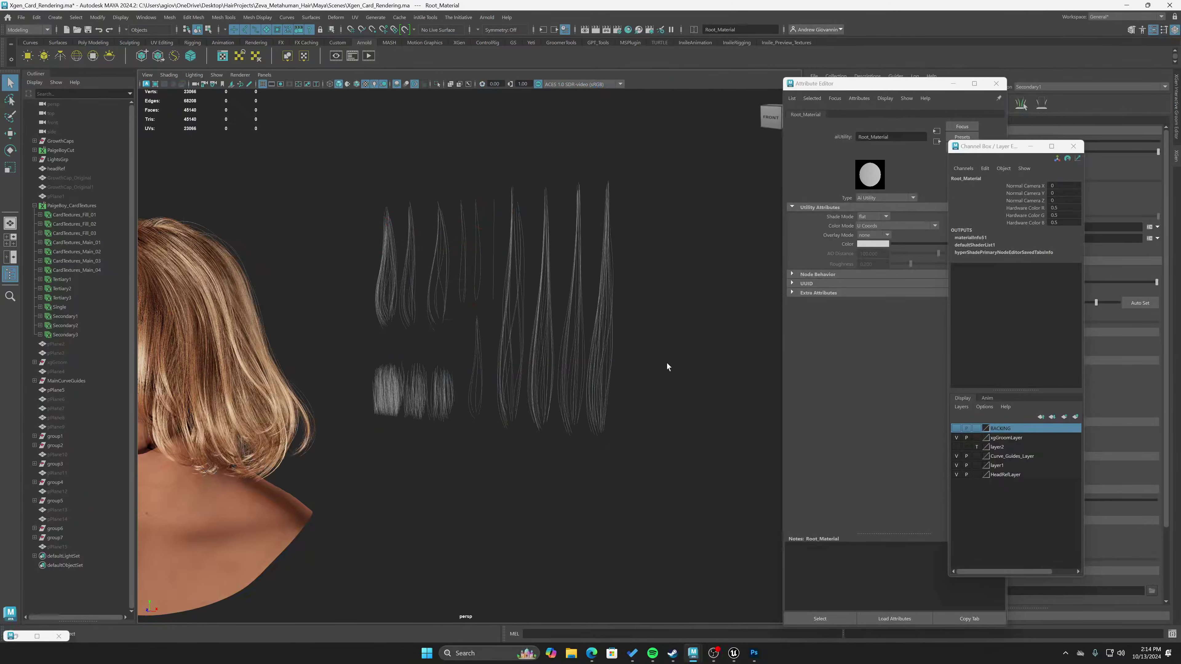
click(956, 428)
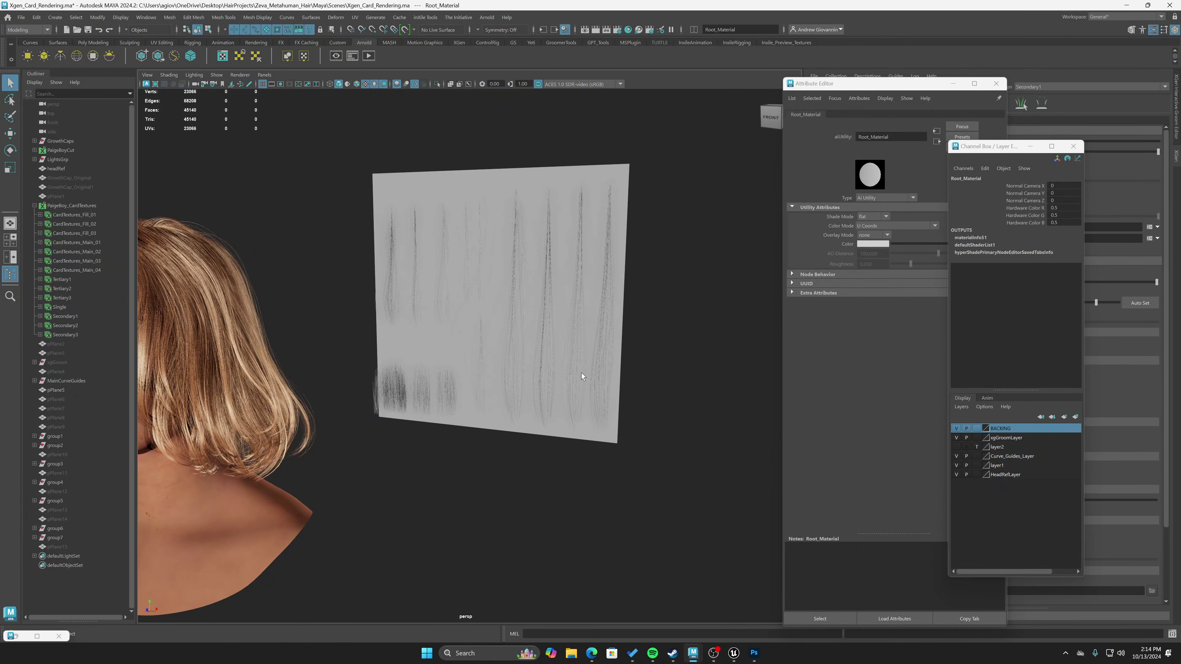
alt+drag(581, 373, 421, 454)
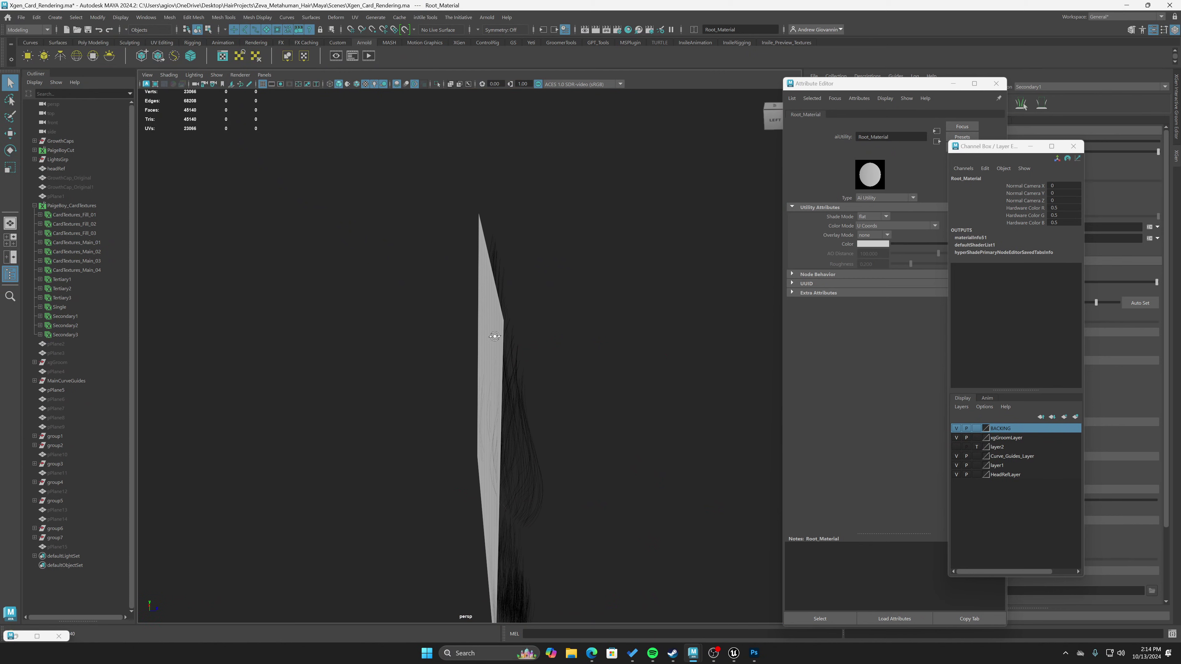
alt+drag(495, 336, 497, 321)
Move pPlane5 along Z to -1.59, then step back through earlier camera views.
click(498, 328)
key(w)
scroll(540, 475, down, 3)
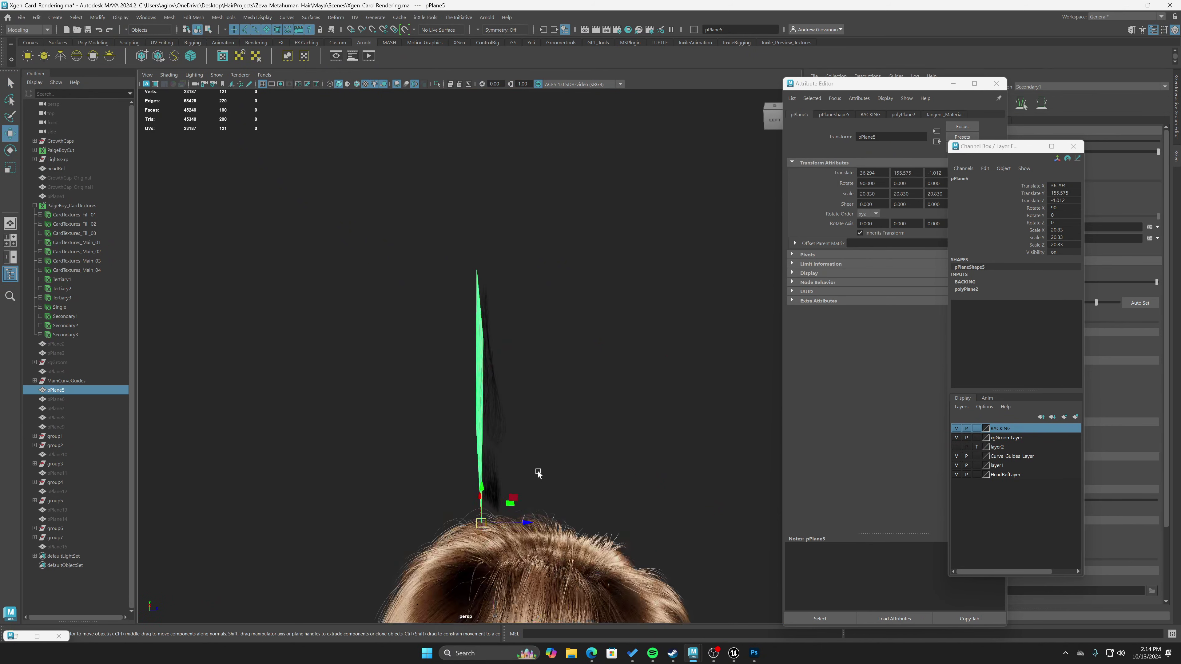
drag(518, 526, 509, 527)
alt+drag(538, 414, 679, 414)
key(bracketleft)
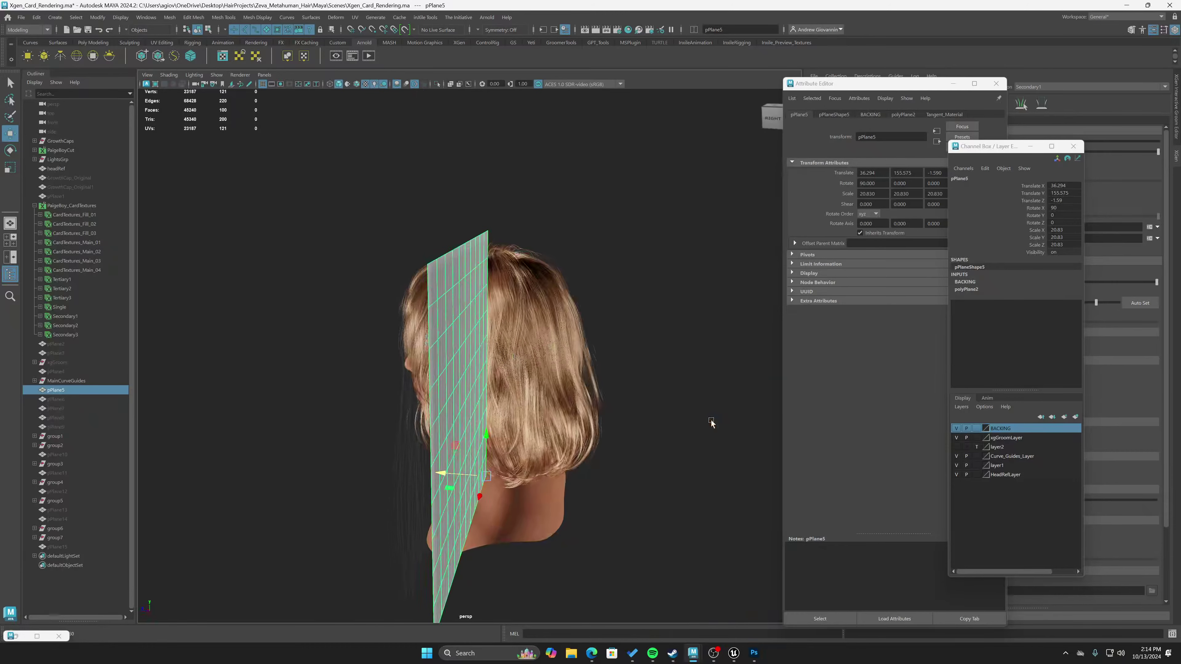
key(bracketleft)
key(bracketleft)
key(bracketleft)
key(bracketleft)
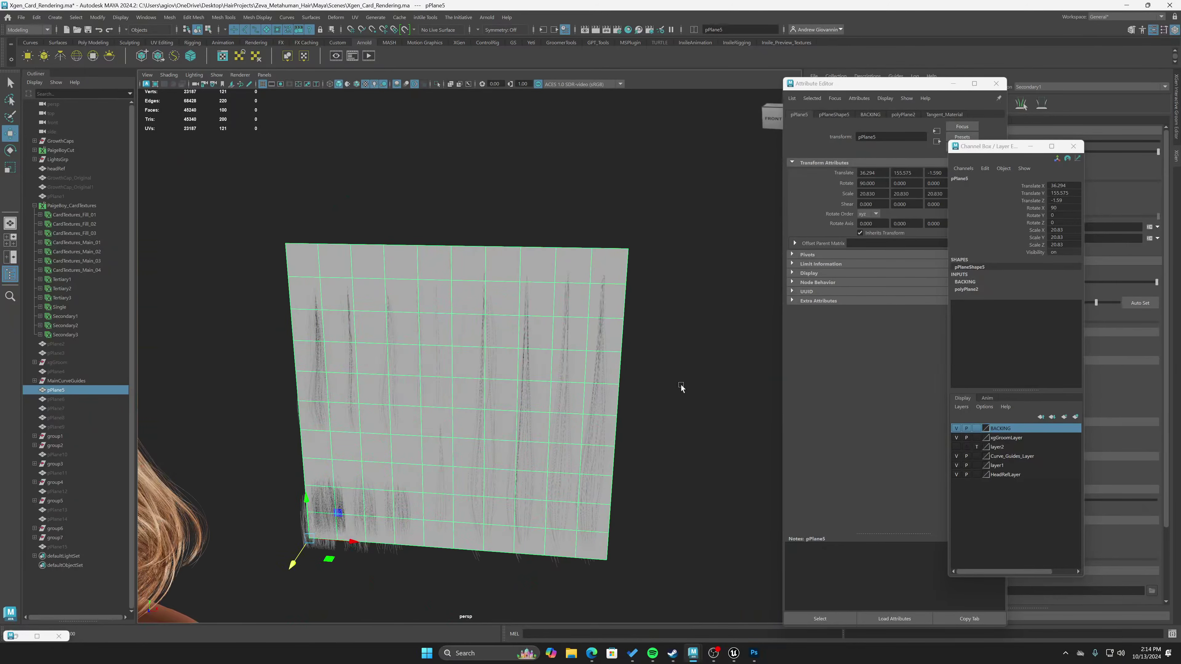
key(bracketleft)
key(bracketleft)
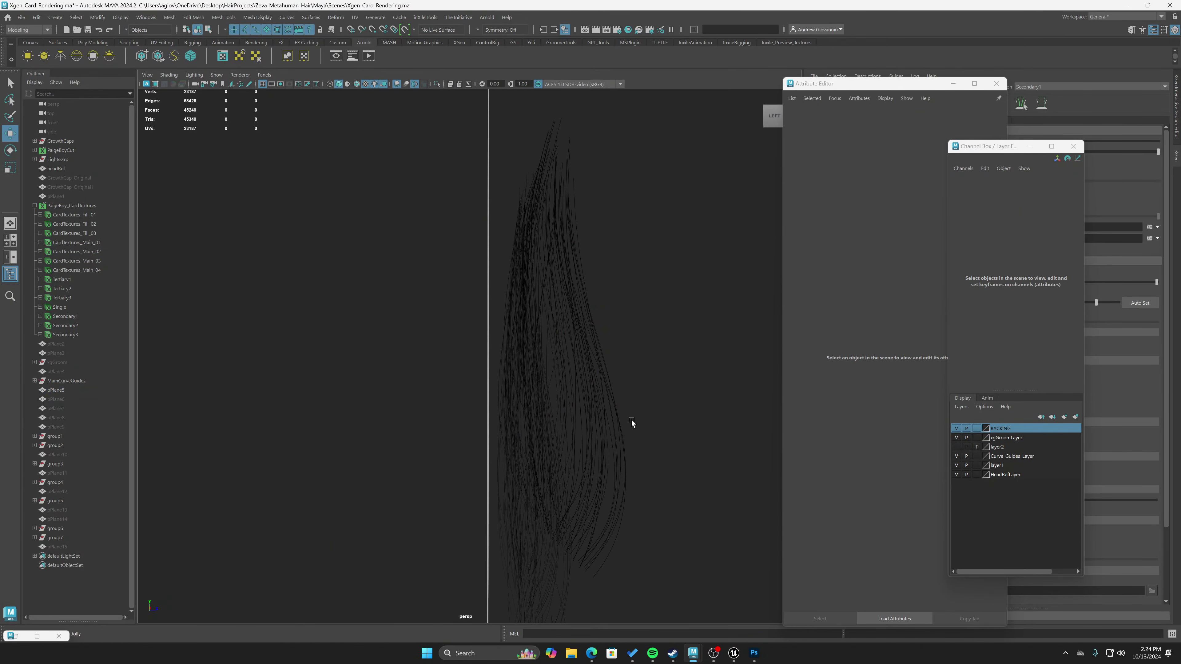
Tumble until the pPlane5 backing plane is edge-on, then select it and frame it.
alt+drag(631, 420, 510, 394)
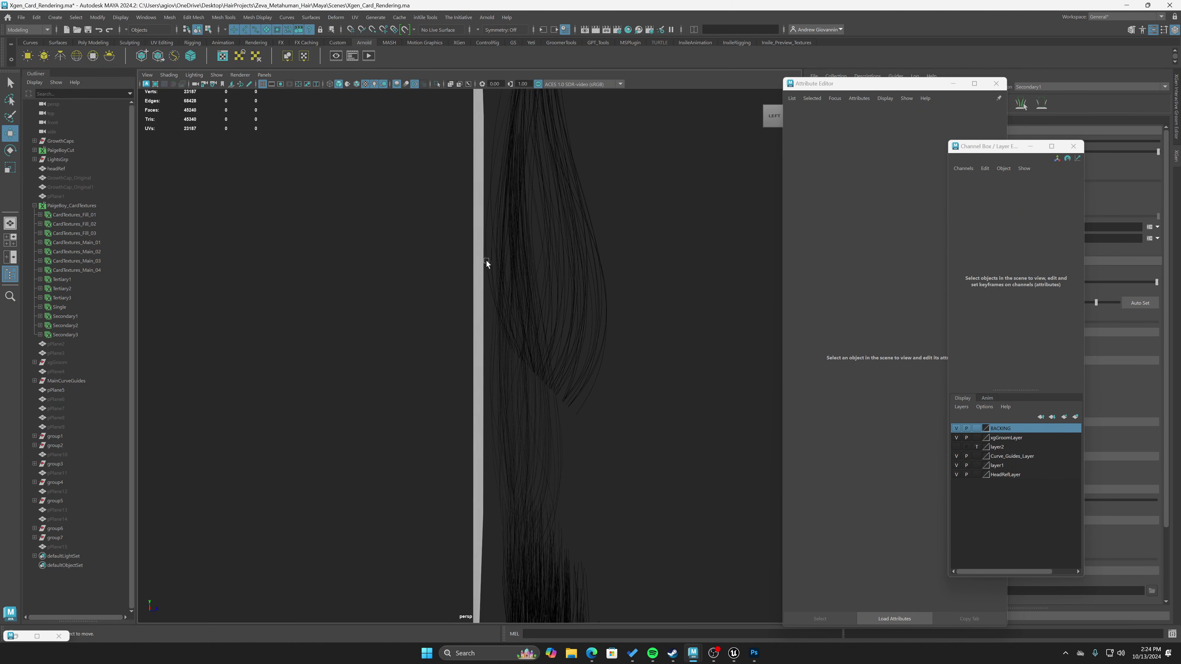
alt+drag(472, 278, 518, 393)
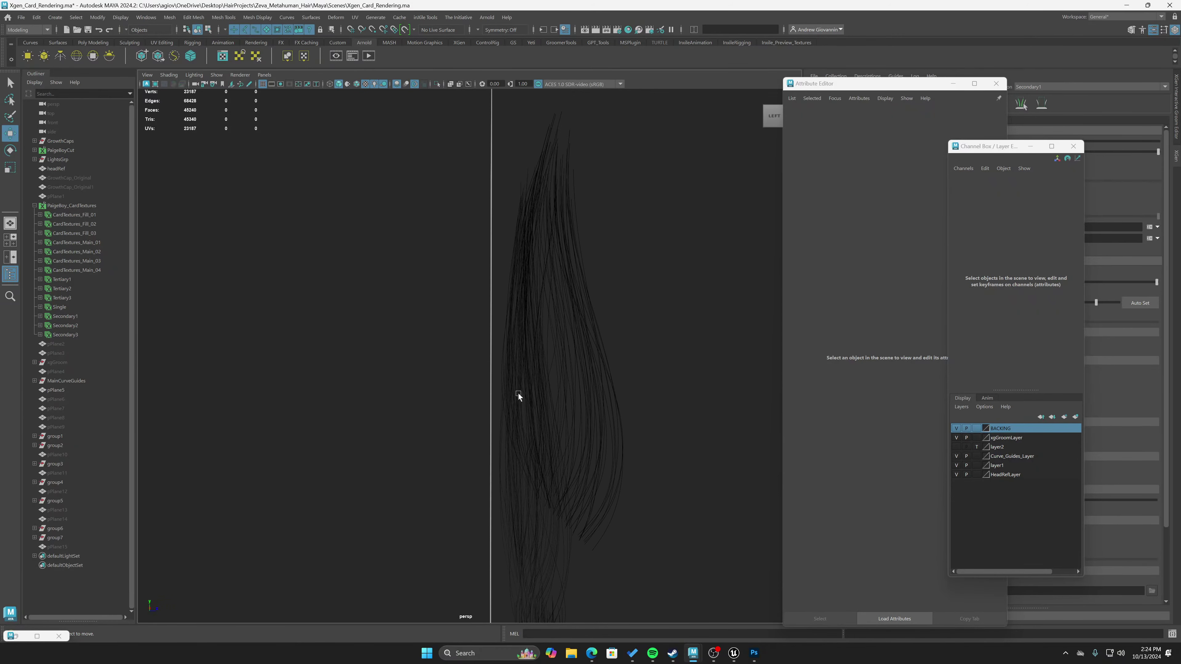
click(491, 395)
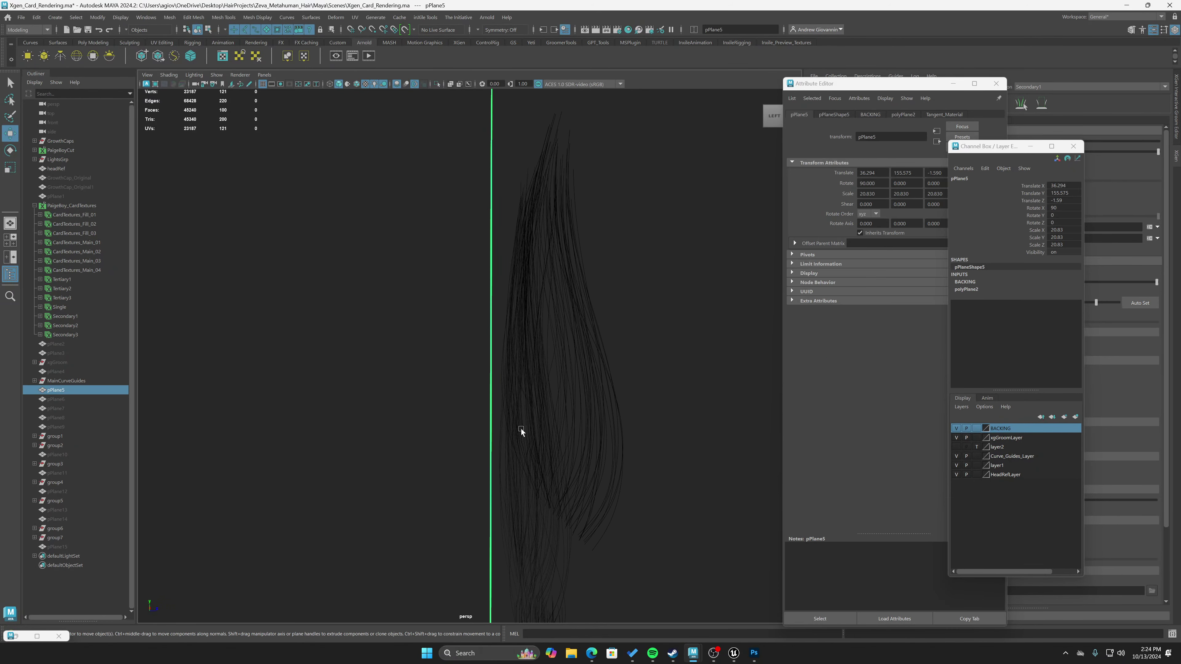
key(f)
alt+drag(530, 494, 526, 526)
Slide pPlane5 along Z to Translate Z -1.529, then orbit to check its card texture.
drag(510, 596, 516, 601)
mouse_move(594, 423)
alt+right_down()
mouse_move(583, 377)
mouse_move(520, 356)
mouse_move(530, 393)
mouse_move(585, 412)
alt+right_up()
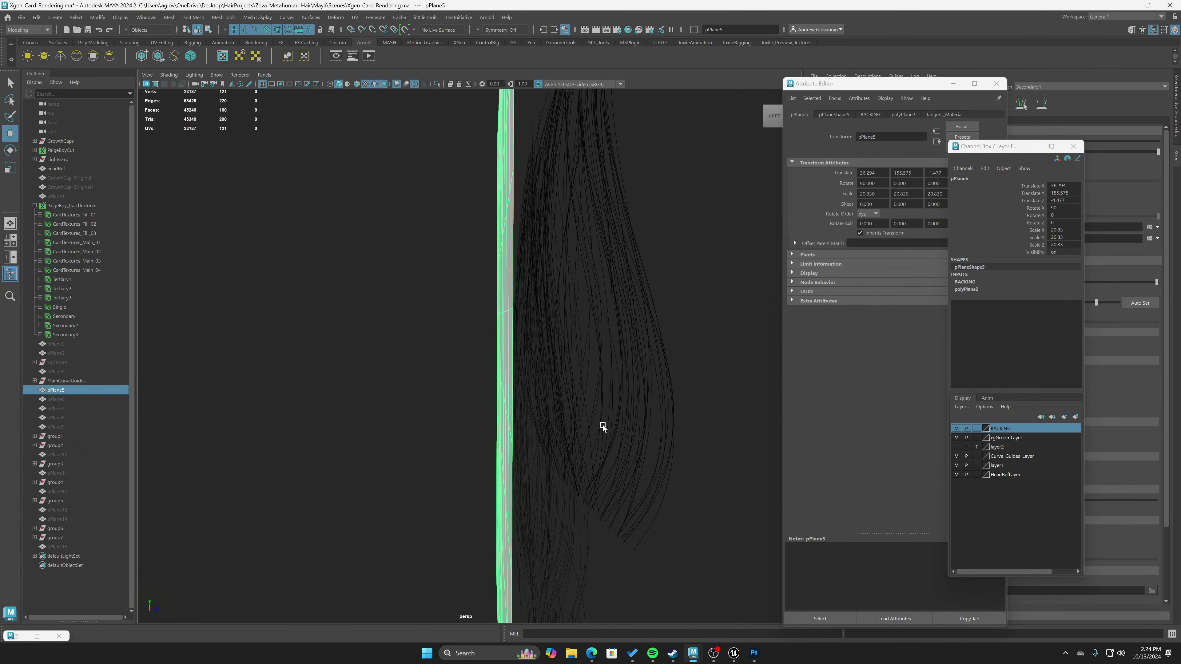
scroll(575, 431, up, 2)
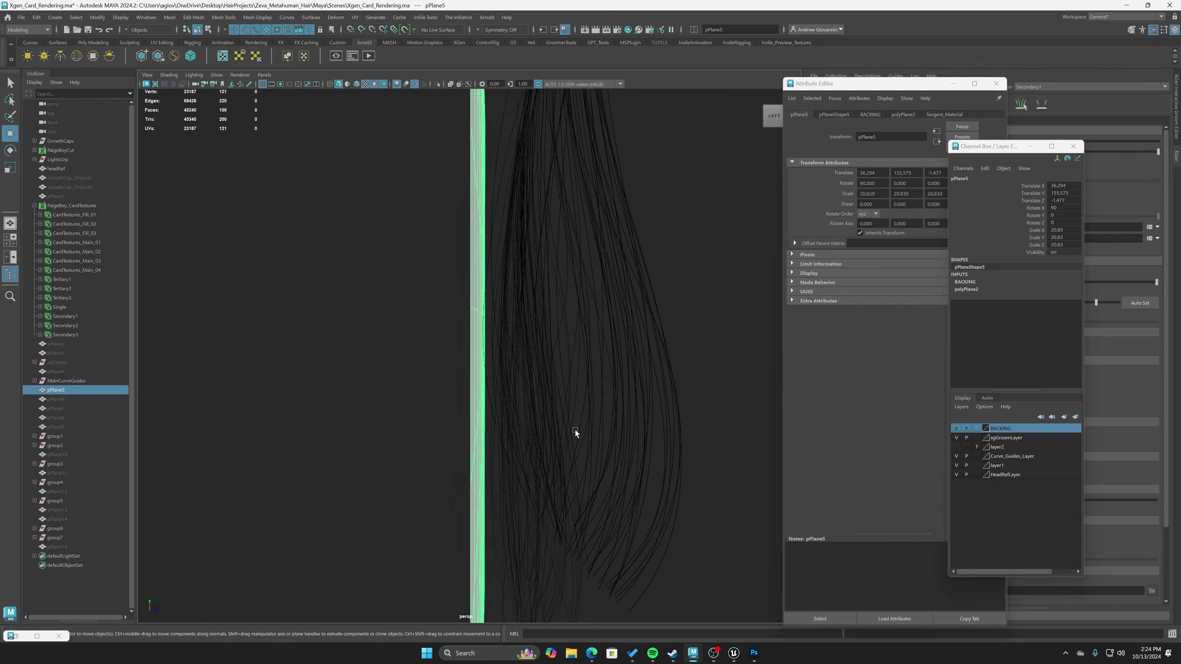
key(space)
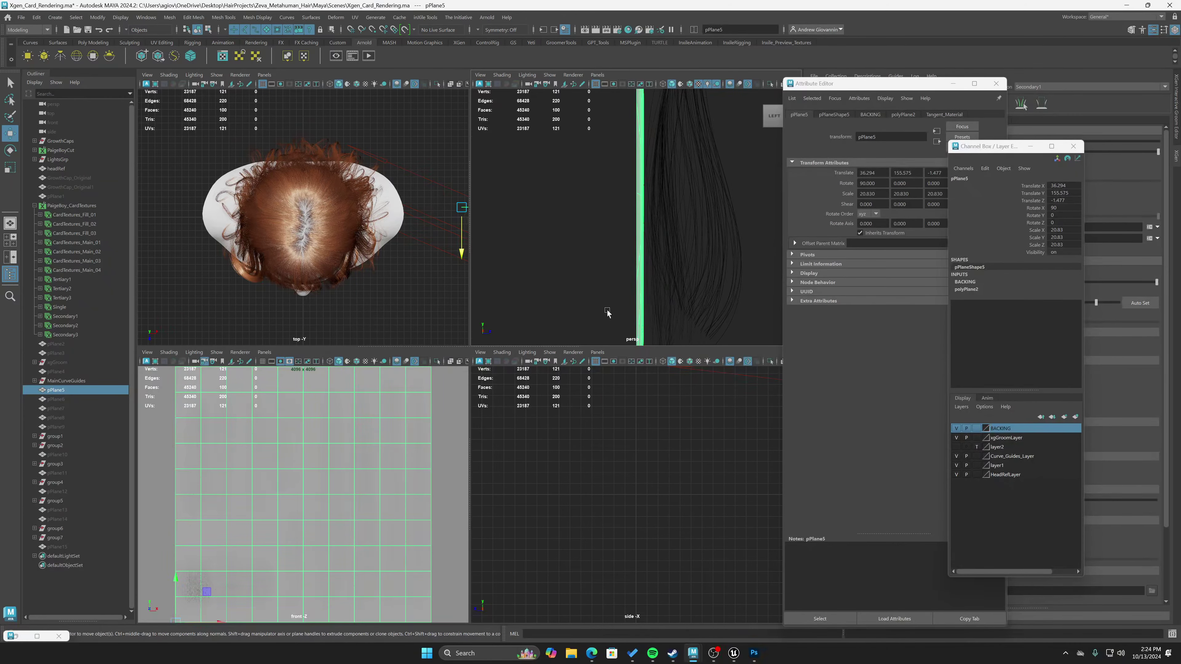
key(space)
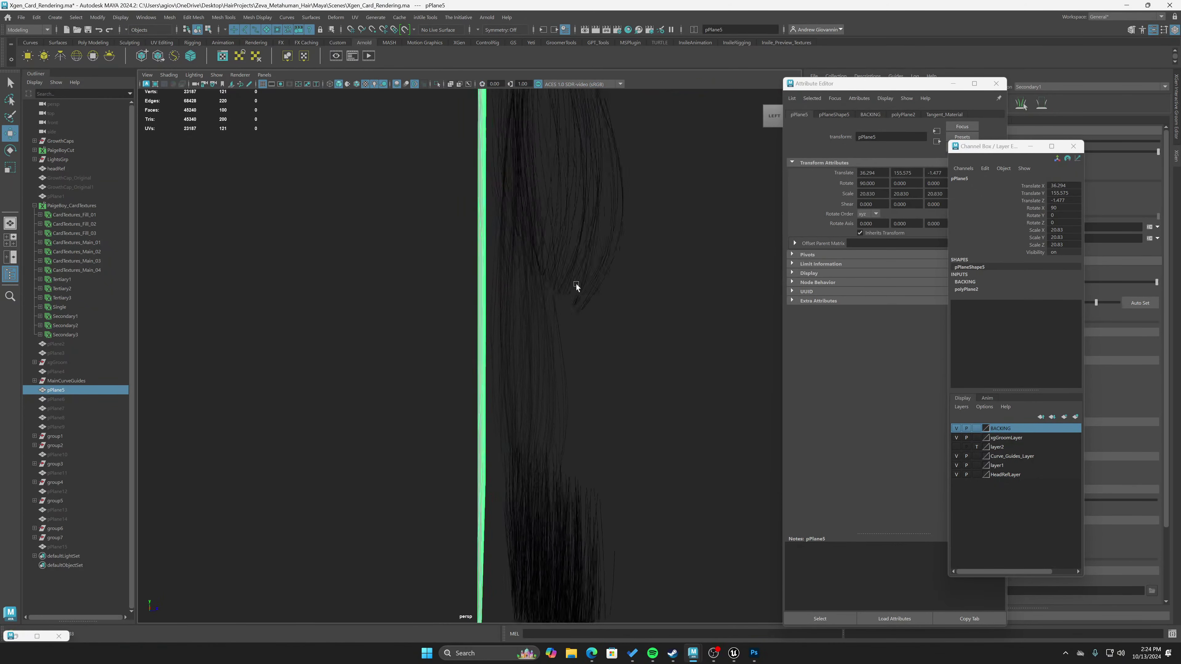
scroll(577, 287, down, 3)
drag(536, 414, 539, 419)
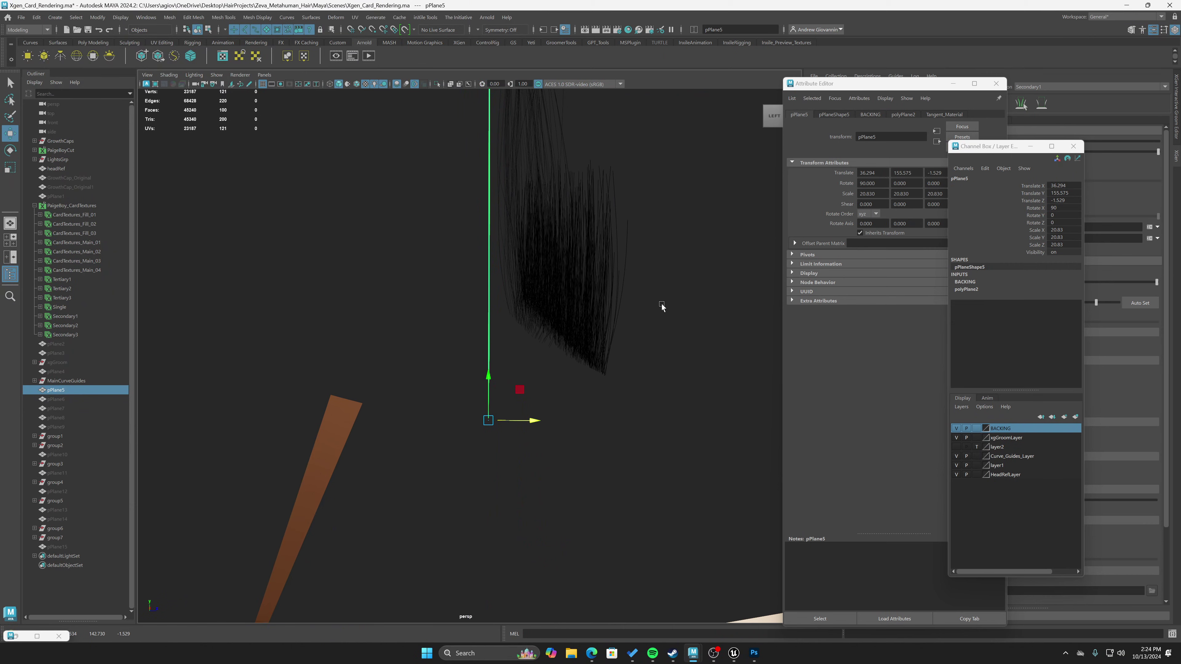
scroll(651, 298, up, 6)
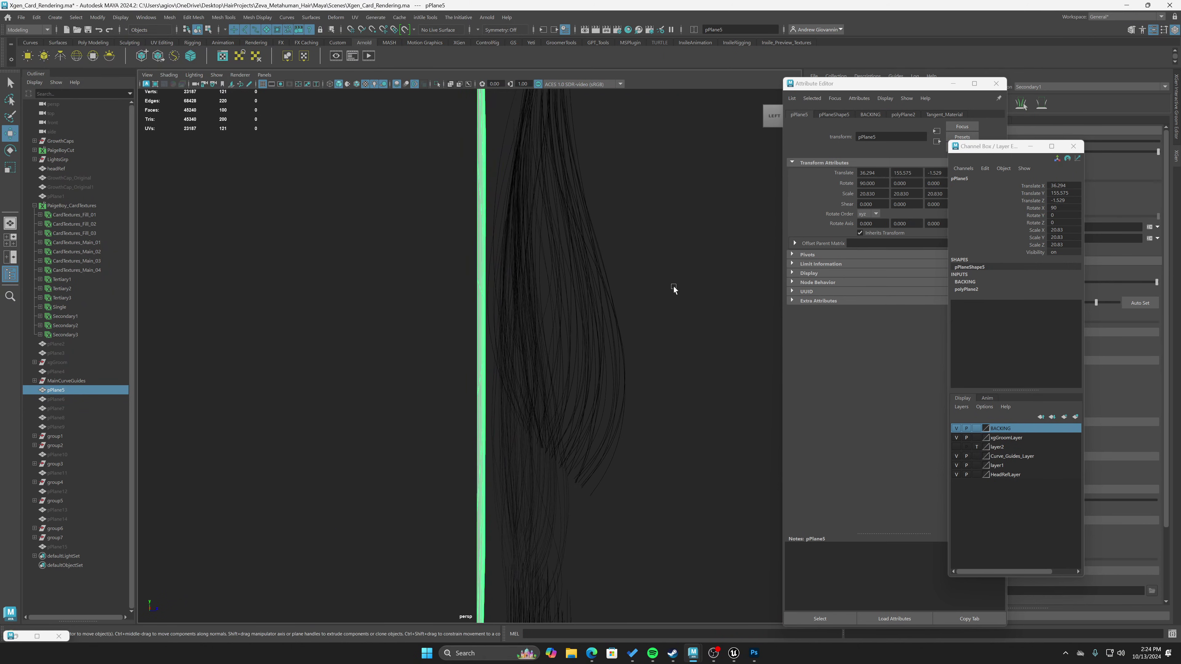
alt+drag(657, 328, 614, 379)
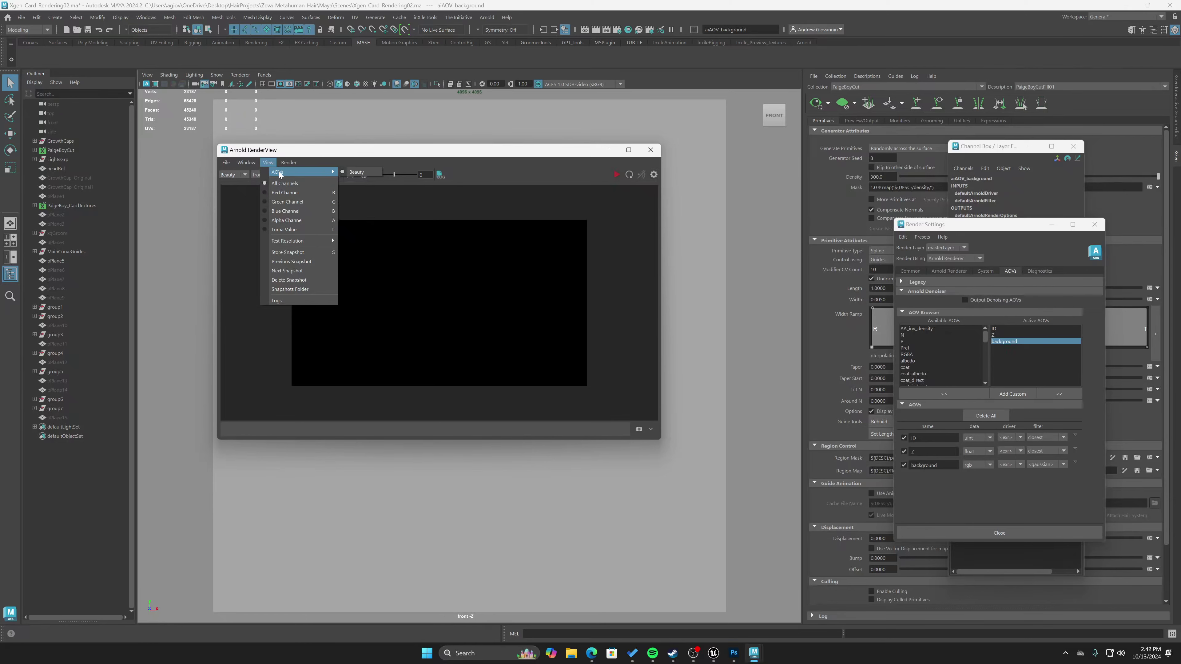
Keep Beauty as the displayed AOV in the Arnold RenderView.
click(232, 190)
click(232, 175)
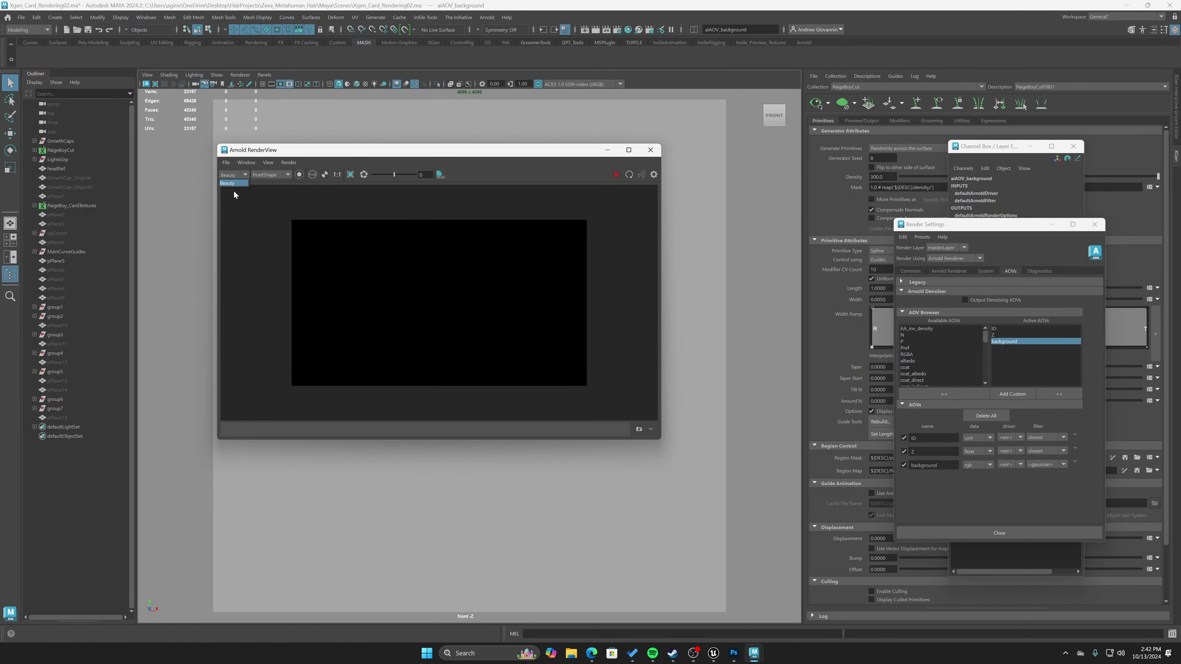
click(228, 183)
Move and enlarge the rendering RenderView window, then bring up Photoshop's Depth.tga.
drag(577, 150, 589, 187)
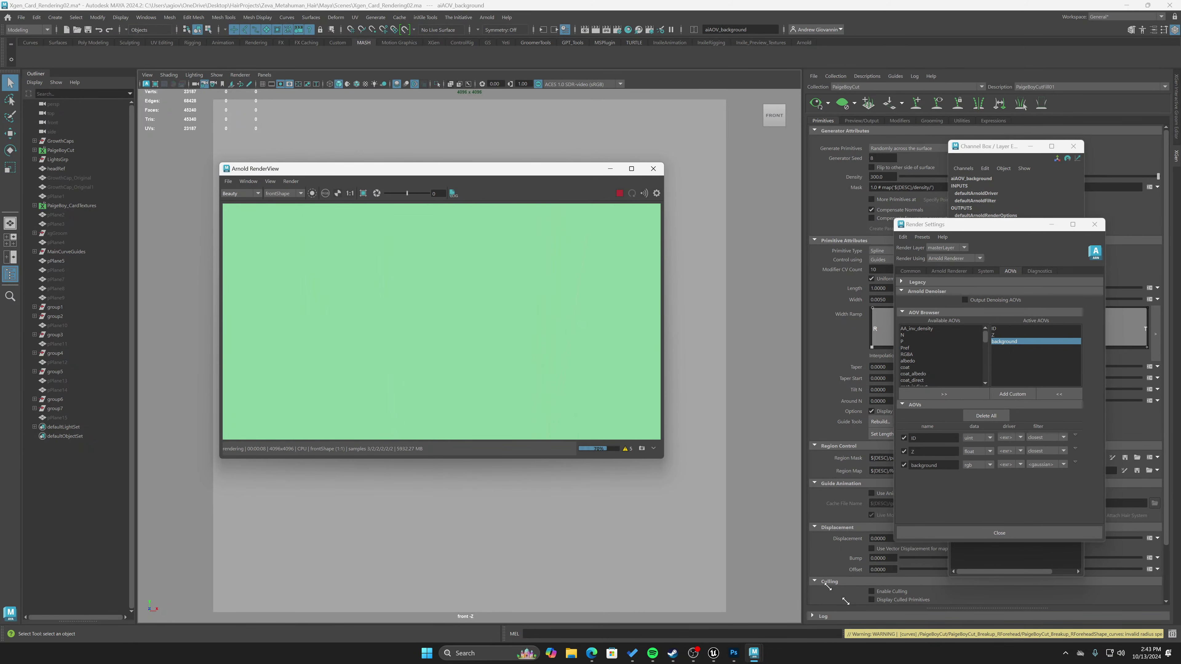
drag(659, 457, 870, 619)
drag(473, 174, 445, 143)
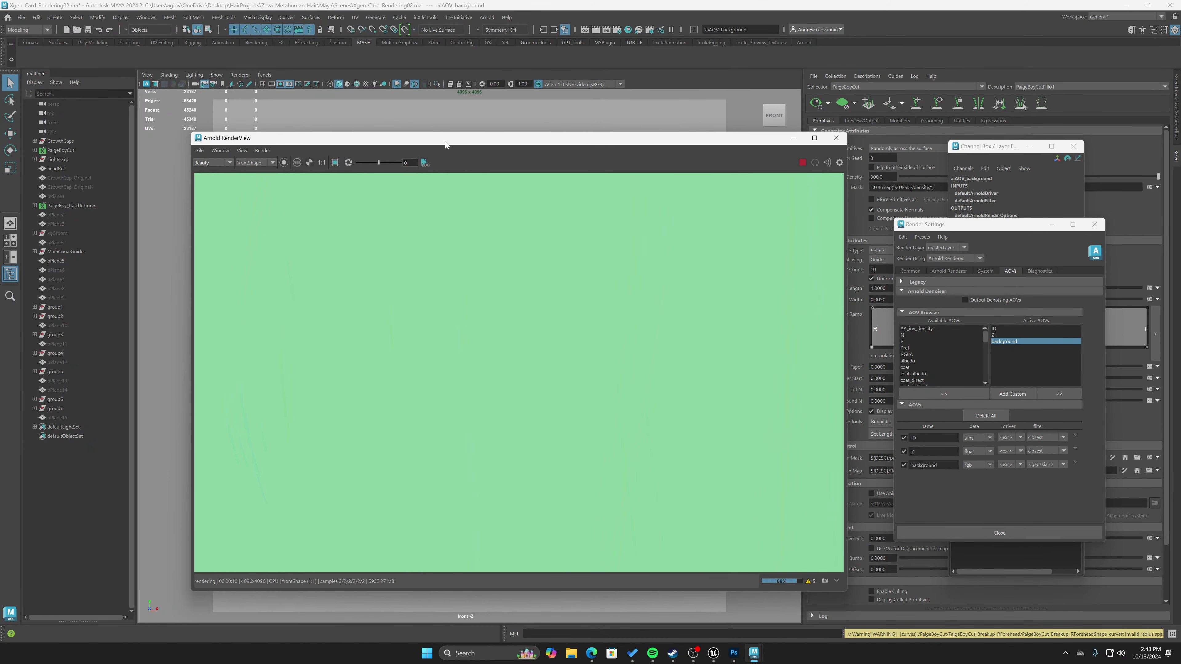
key(alt+Tab)
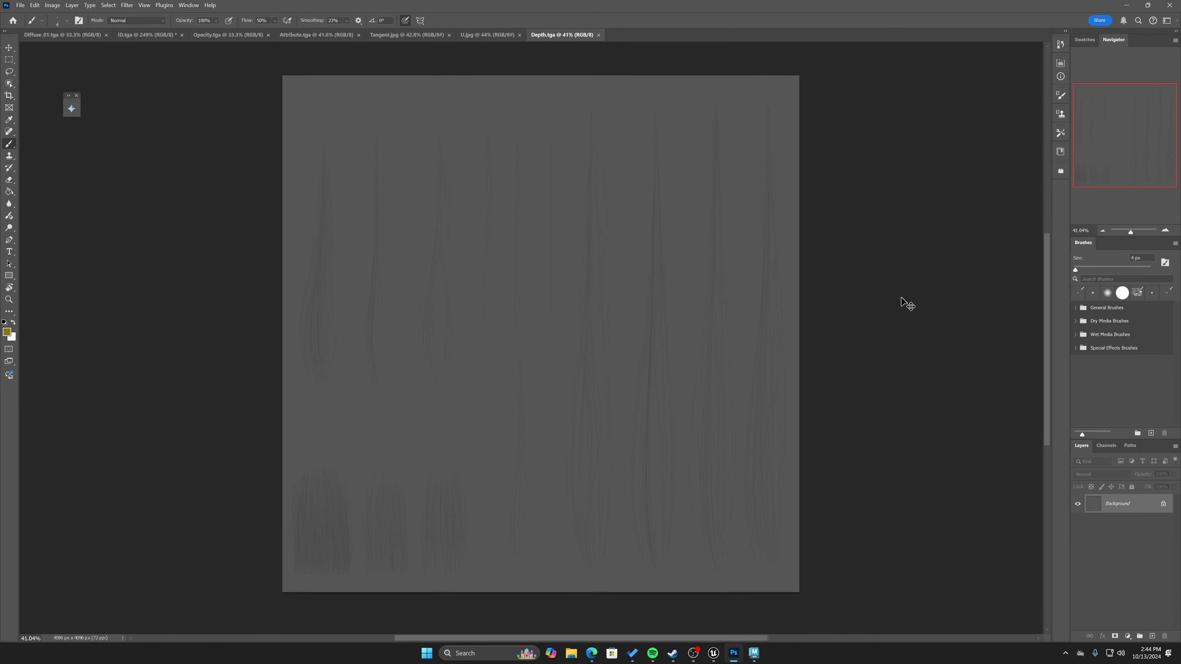
Invert Depth.tga and add a Levels layer with inputs 169–182, leaving white strands on black.
key(ctrl+i)
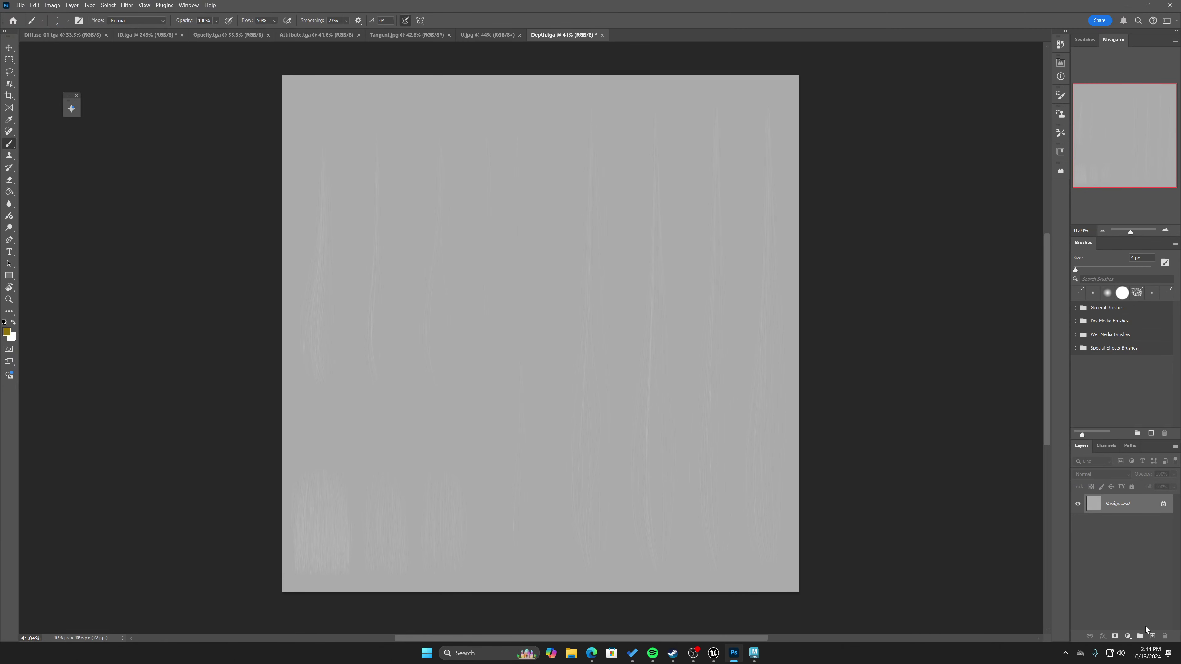
click(1127, 636)
click(1137, 510)
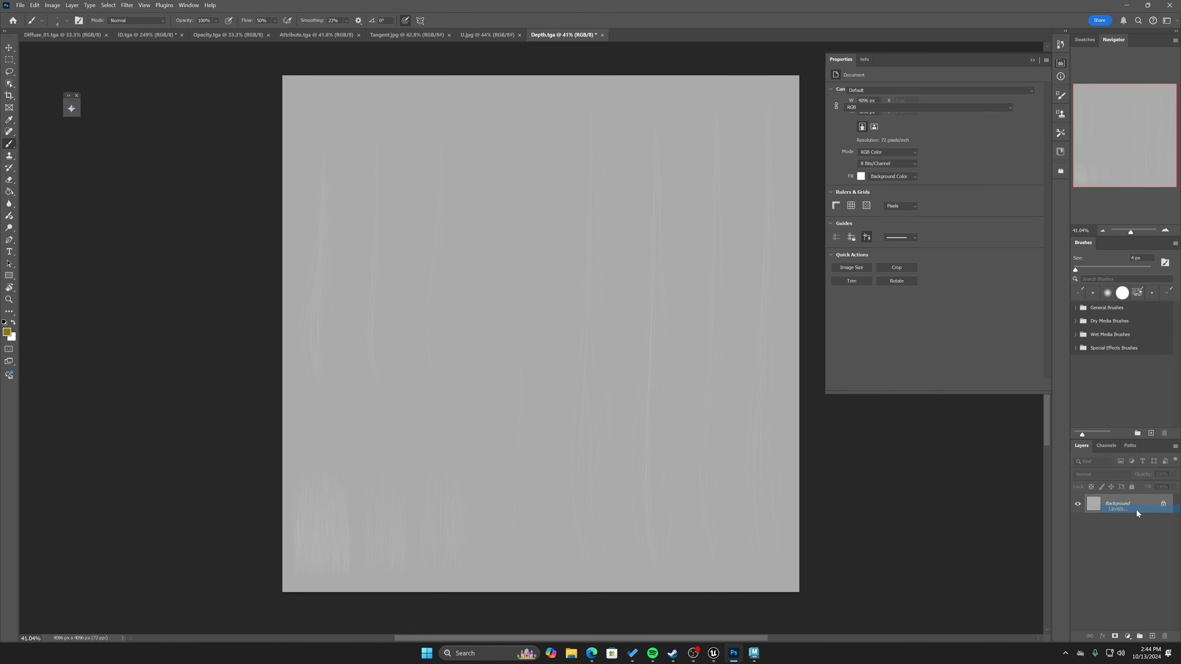
drag(1002, 160, 966, 158)
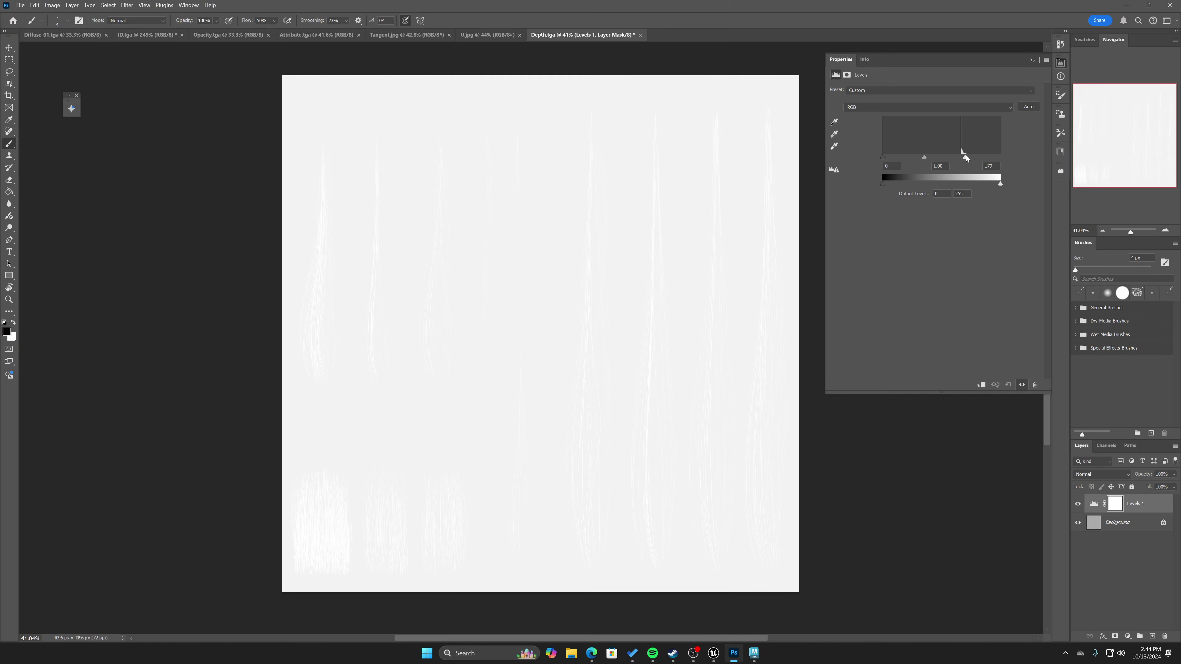
drag(883, 158, 963, 165)
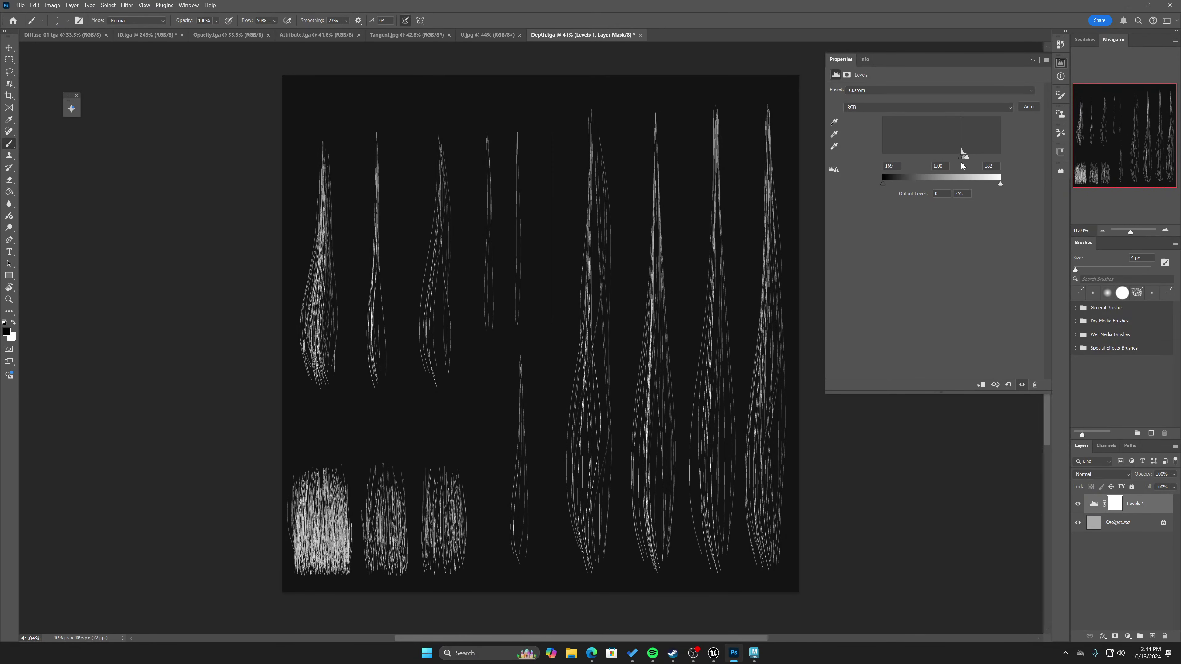
ctrl+drag(636, 382, 519, 338)
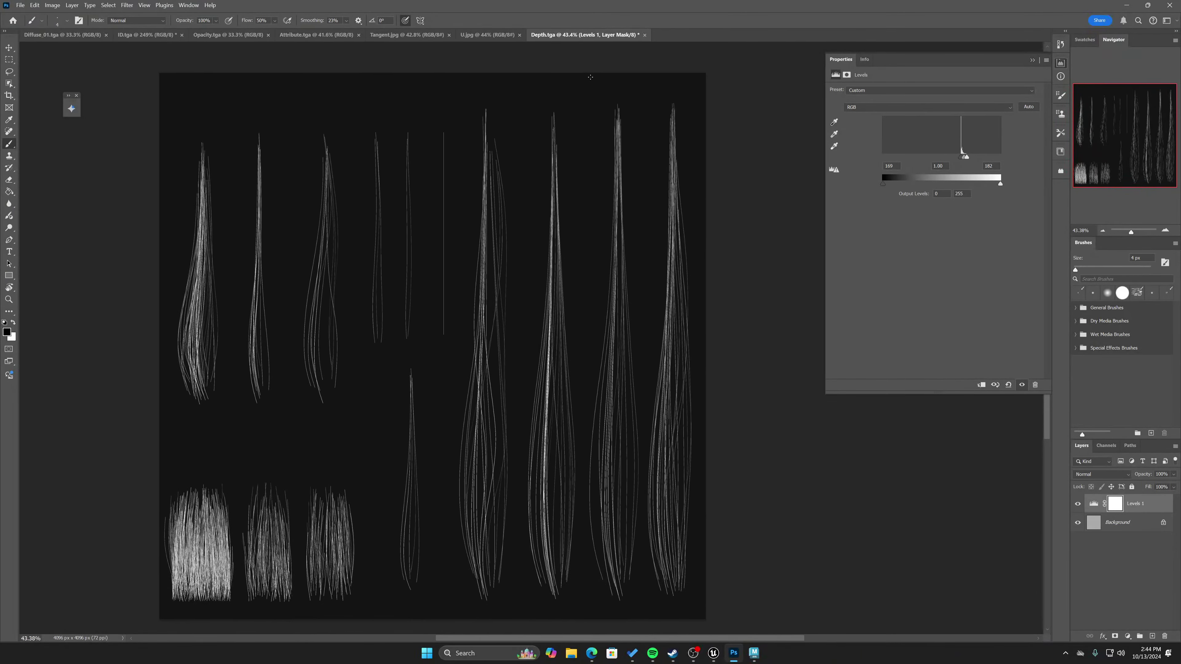
click(444, 36)
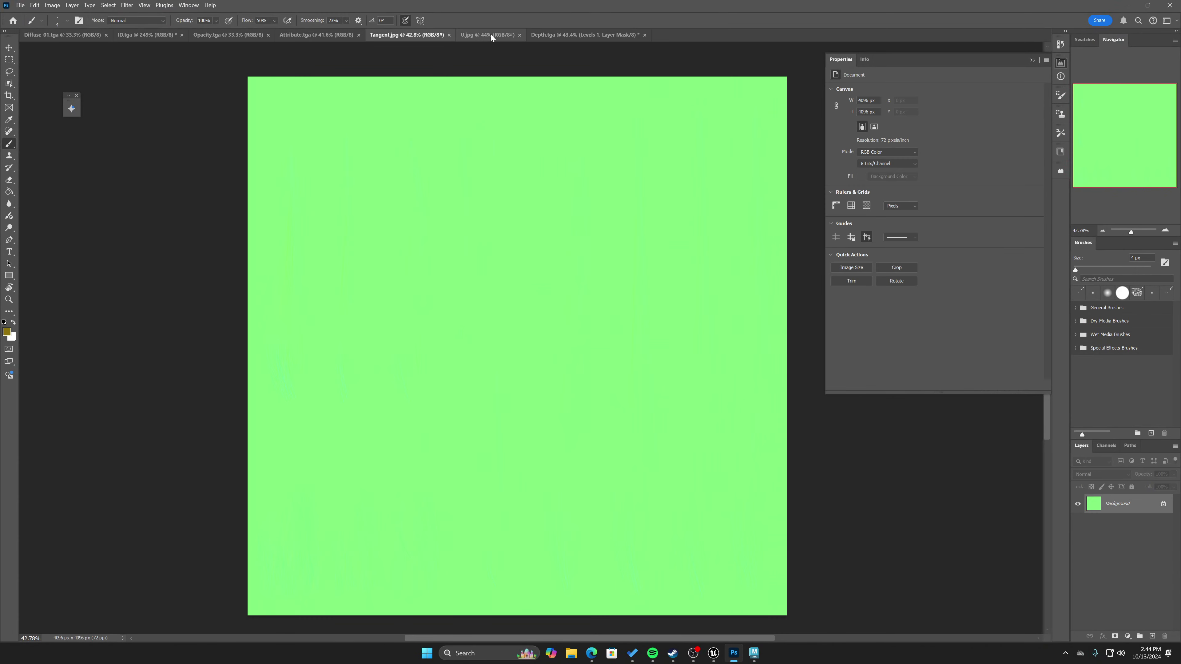
Close U.jpg and move the Tangent.jpg and Attribute.tga tabs to the end.
click(520, 35)
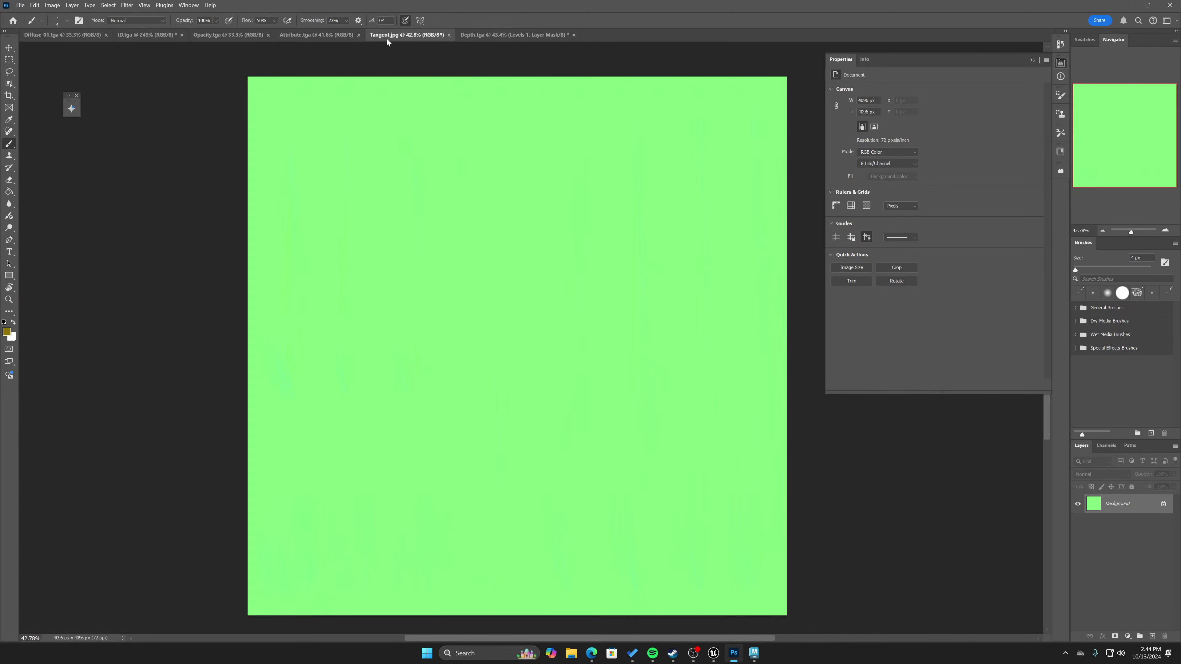
drag(386, 37, 527, 40)
drag(304, 36, 552, 38)
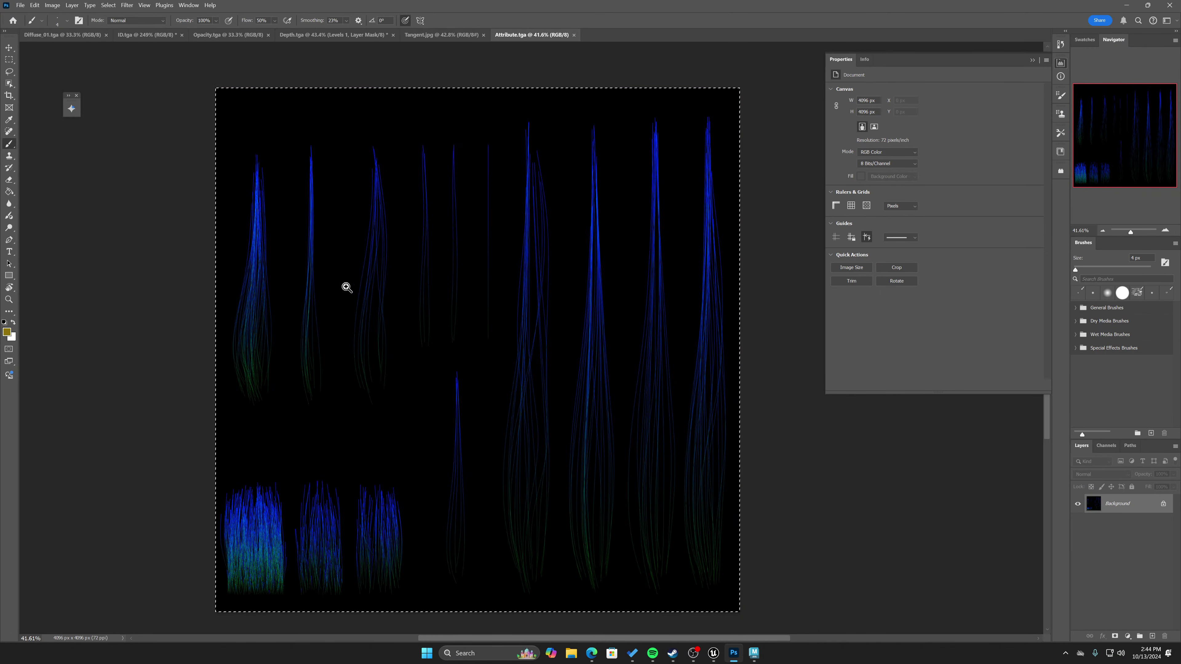
Inspect the Attribute map's strands, then review Tangent and Depth before showing Opacity.tga.
ctrl+drag(345, 284, 345, 309)
key(ctrl+0)
key(ctrl+a)
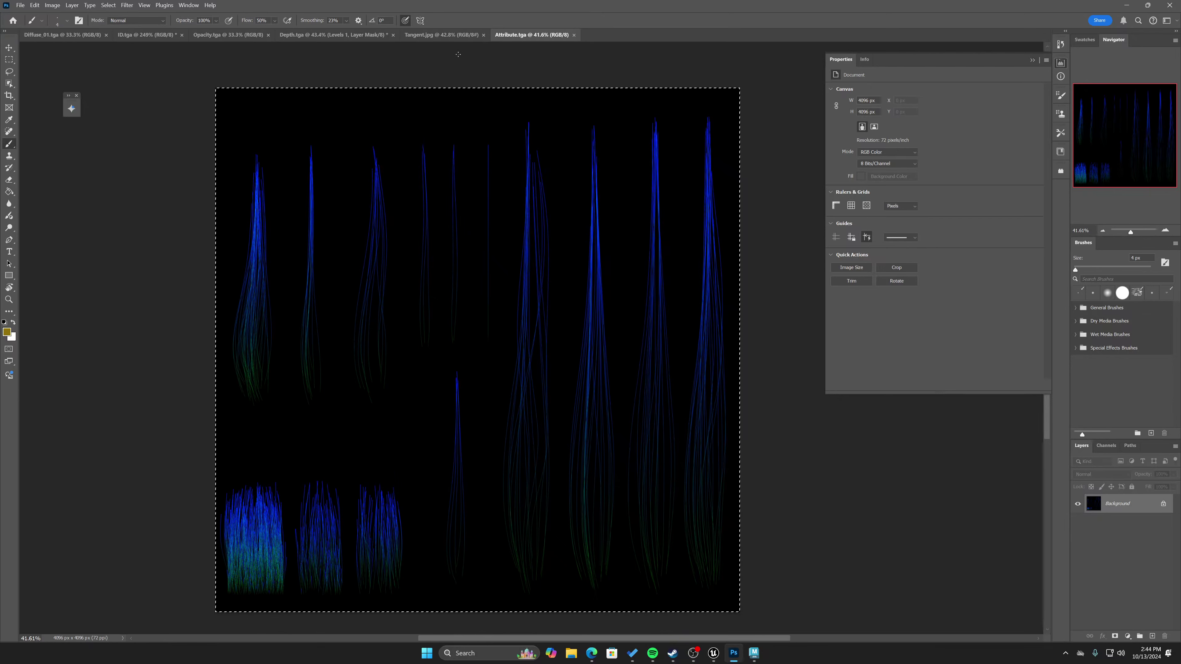
click(444, 35)
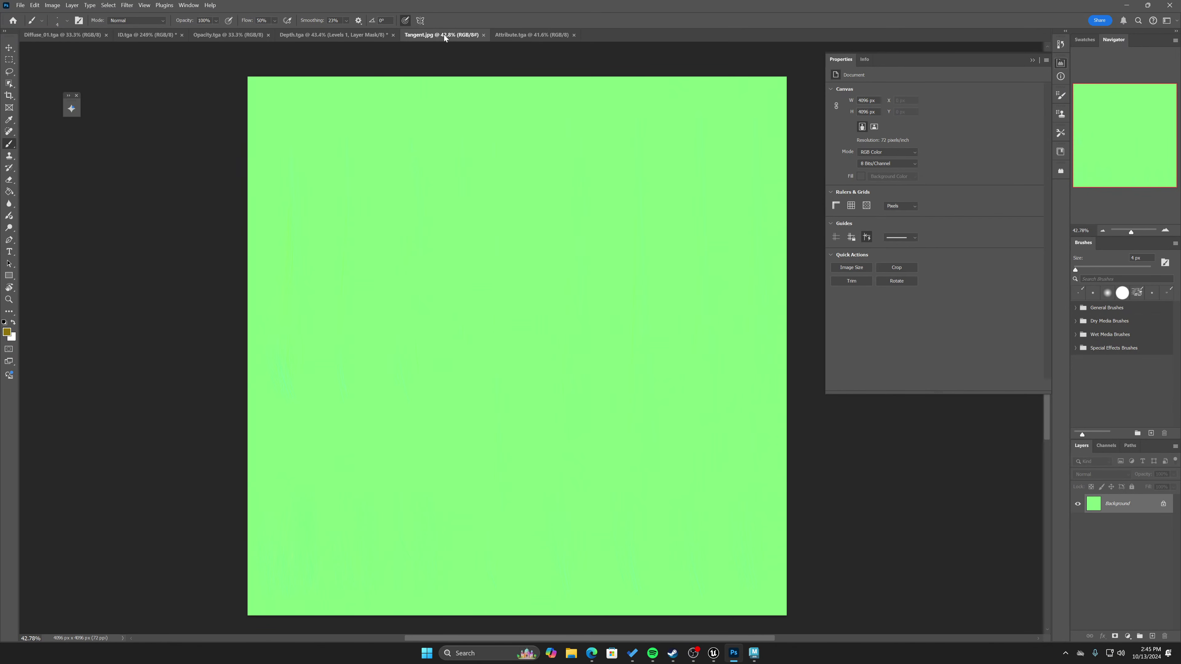
click(349, 37)
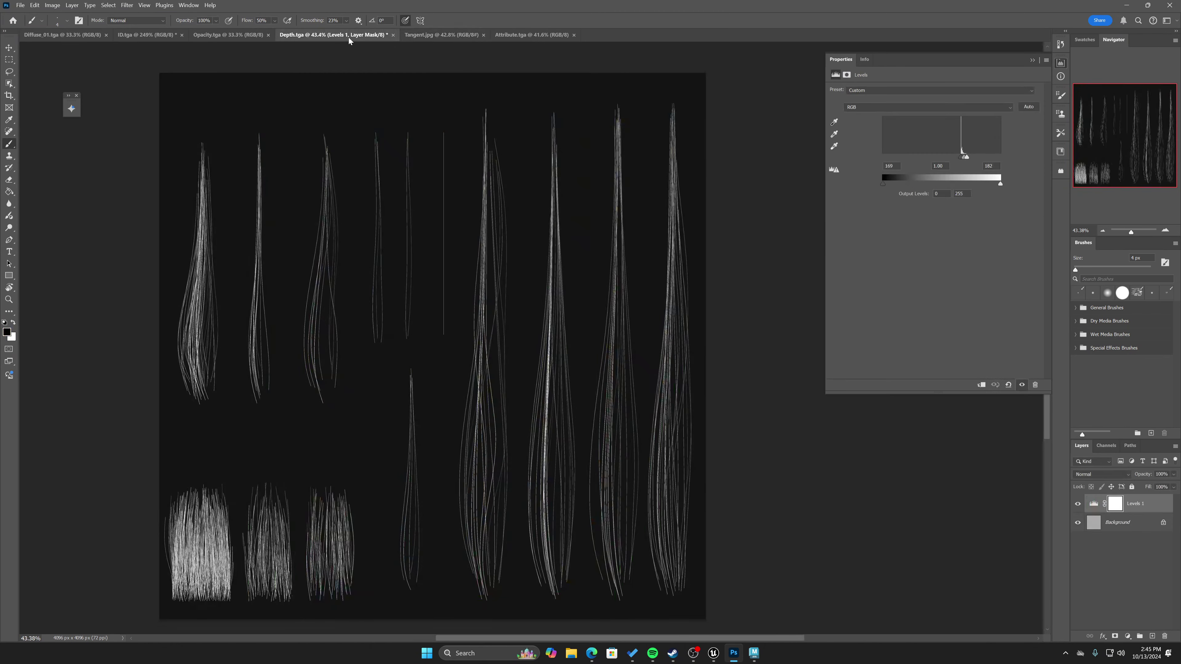
click(223, 36)
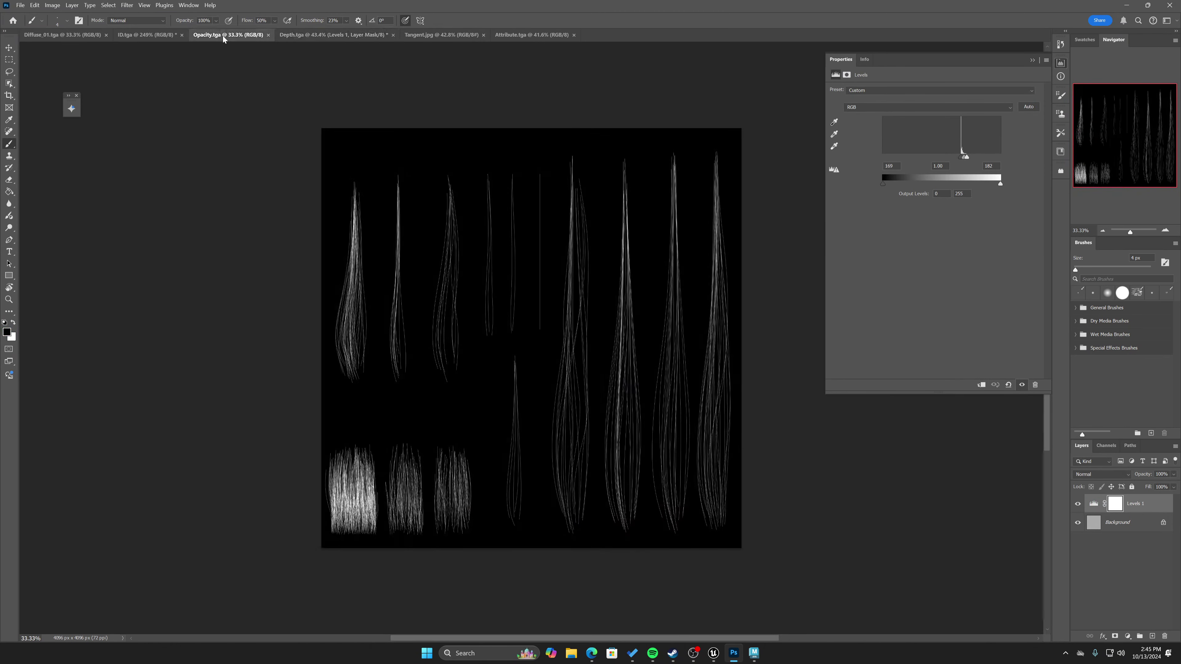
Zoom in closely on the Opacity.tga strands to inspect their edges.
double_click(555, 13)
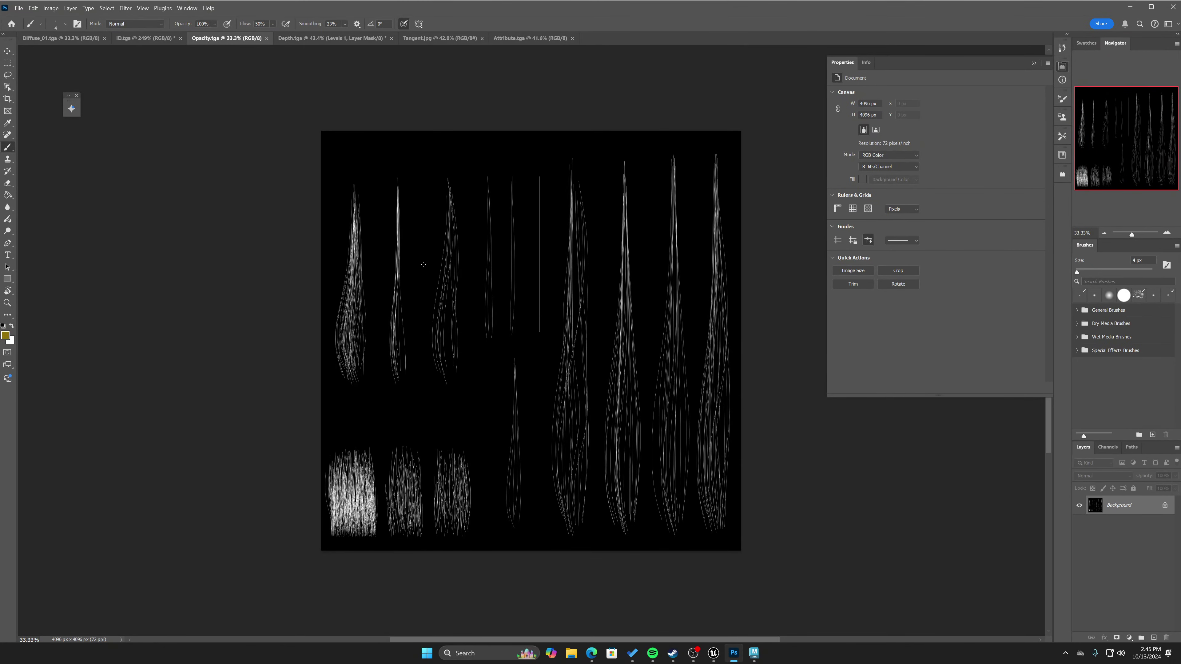
ctrl+drag(448, 277, 485, 292)
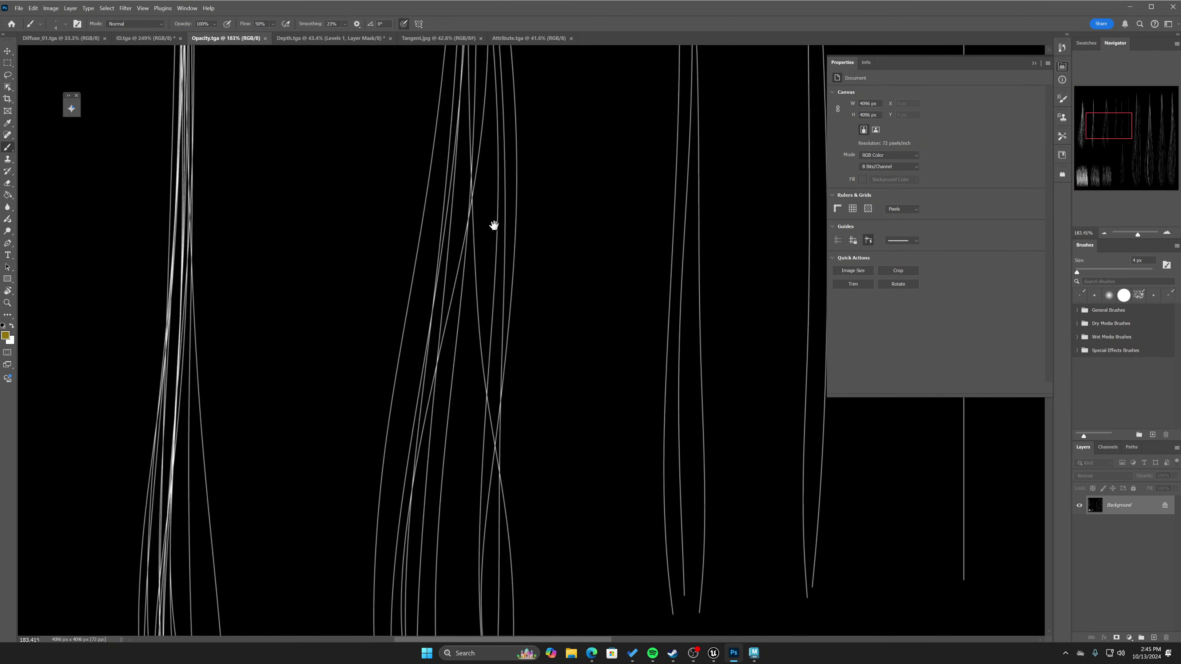
drag(494, 225, 541, 290)
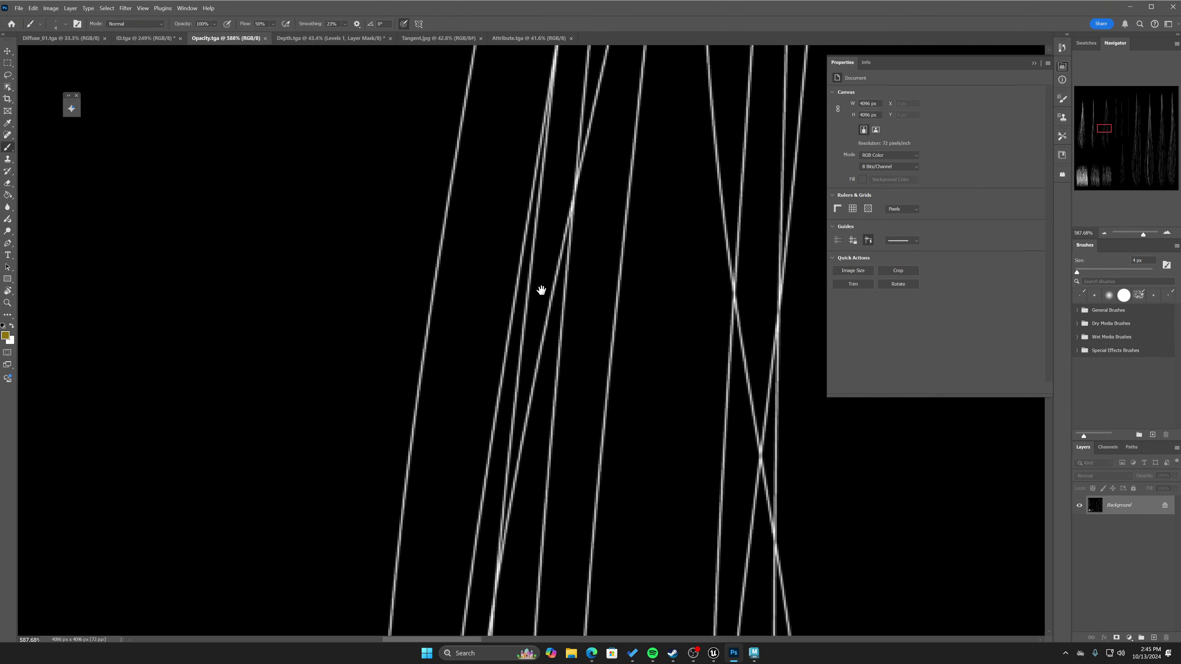
mouse_move(419, 258)
ctrl+mouse_down()
mouse_move(437, 261)
mouse_move(425, 271)
ctrl+mouse_up()
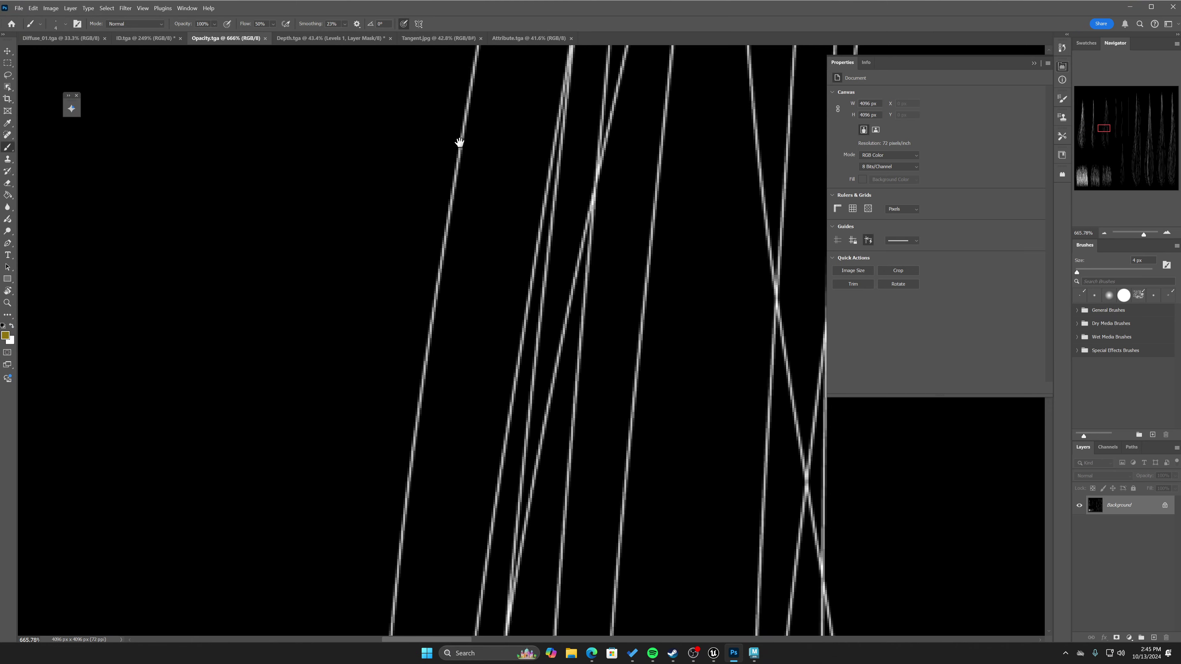
Compare the coloured strands of ID.tga and Diffuse_01 up close, ending on Diffuse_01.
click(148, 38)
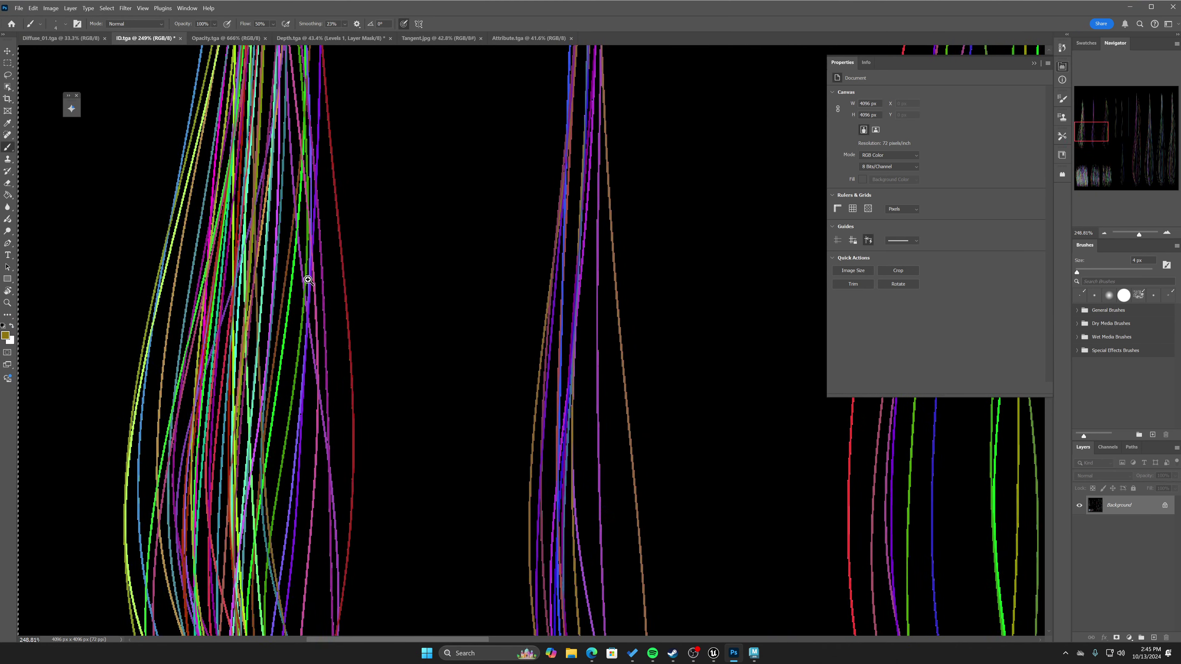
ctrl+drag(310, 281, 324, 287)
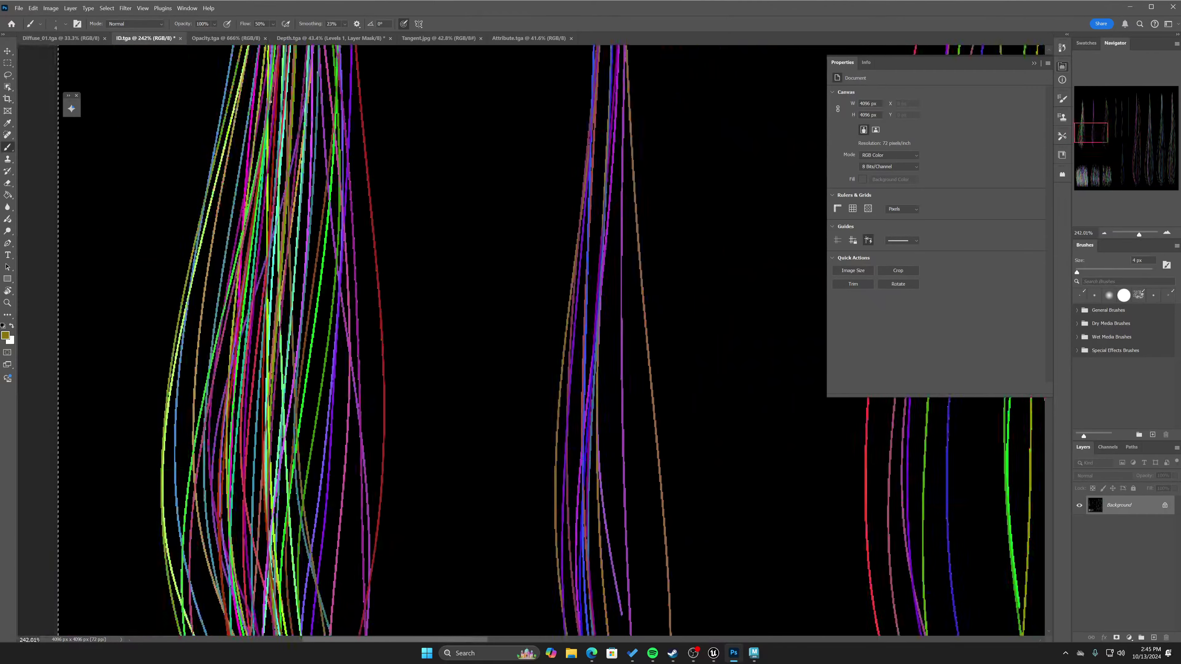
click(68, 38)
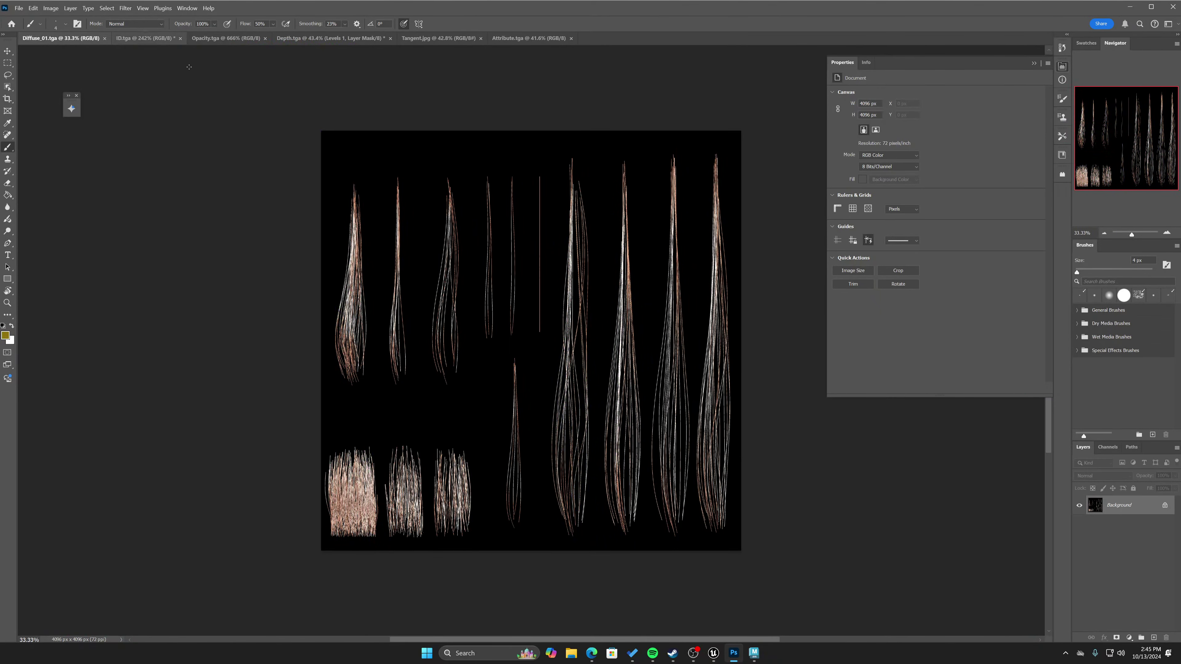
mouse_move(523, 278)
ctrl+mouse_down()
mouse_move(575, 299)
mouse_move(534, 294)
ctrl+mouse_up()
click(226, 38)
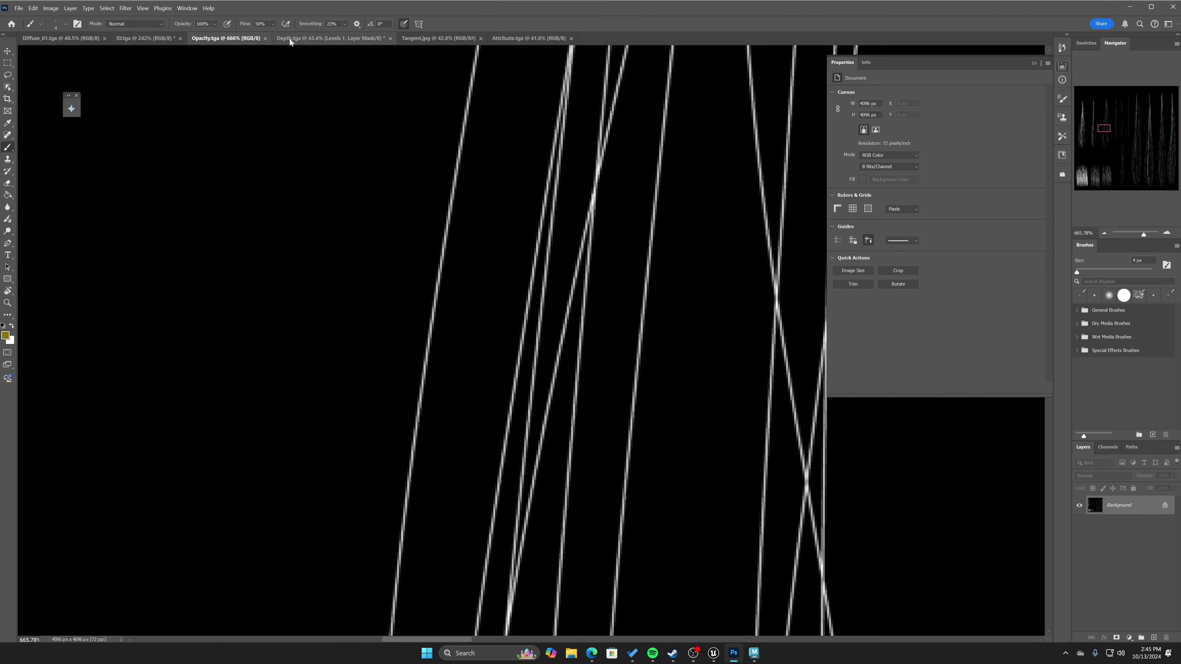
click(61, 38)
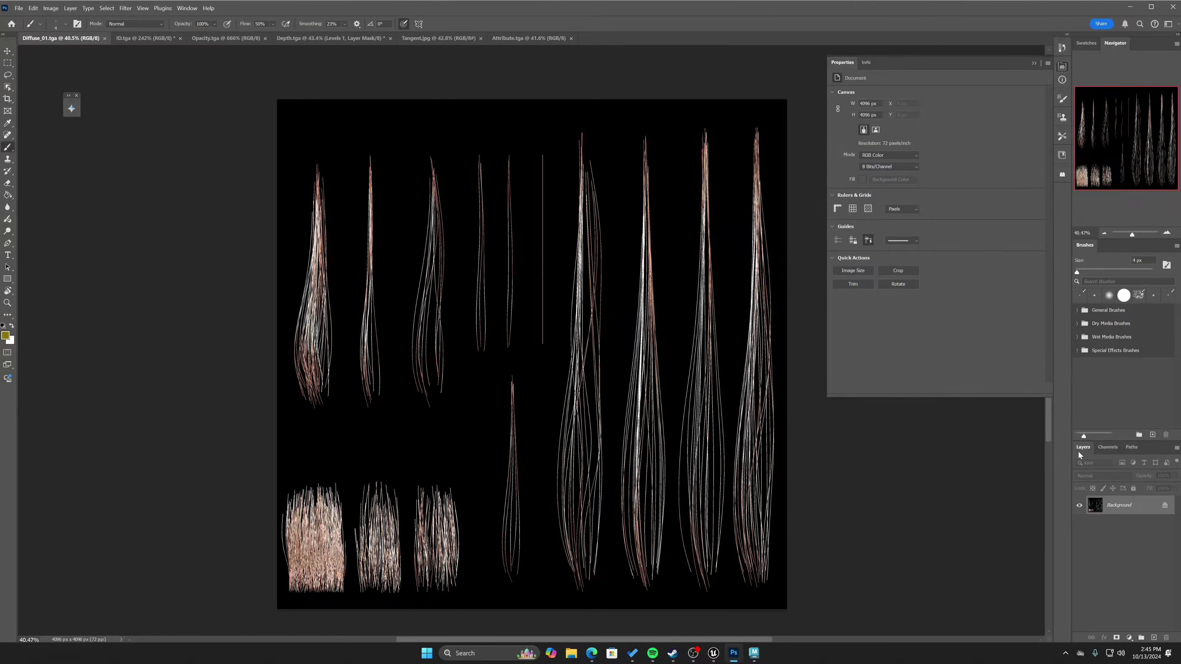
View Diffuse_01's Alpha 1 channel, return to RGB, then zoom out on ID.tga.
click(1108, 447)
click(1110, 533)
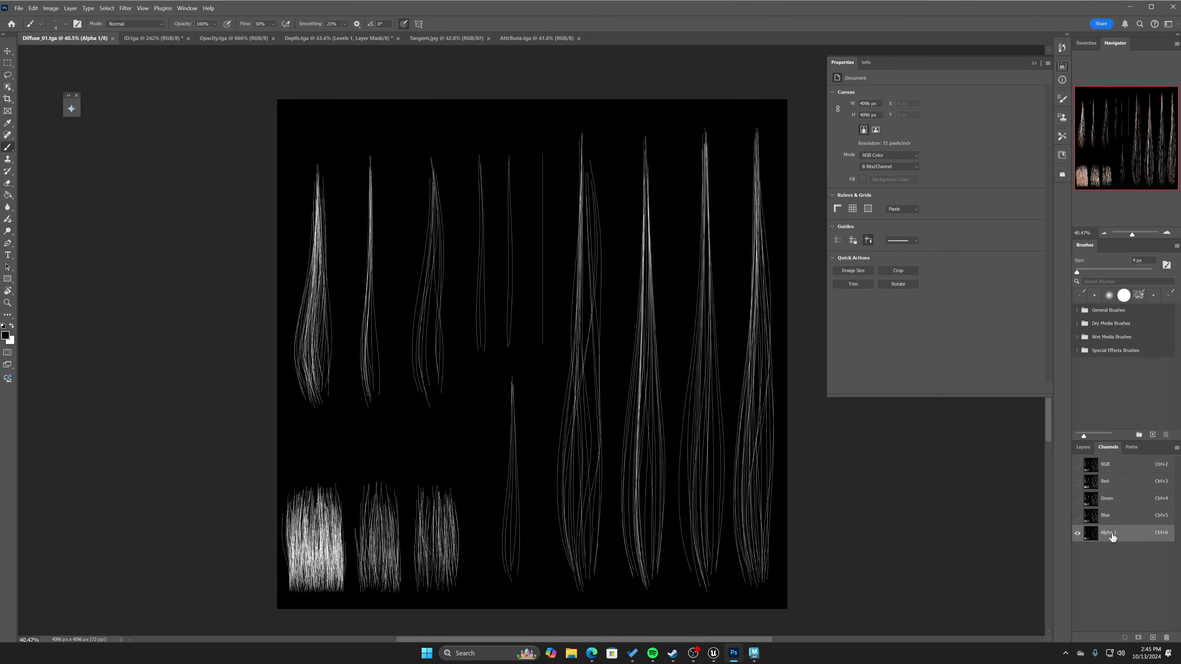
click(1118, 466)
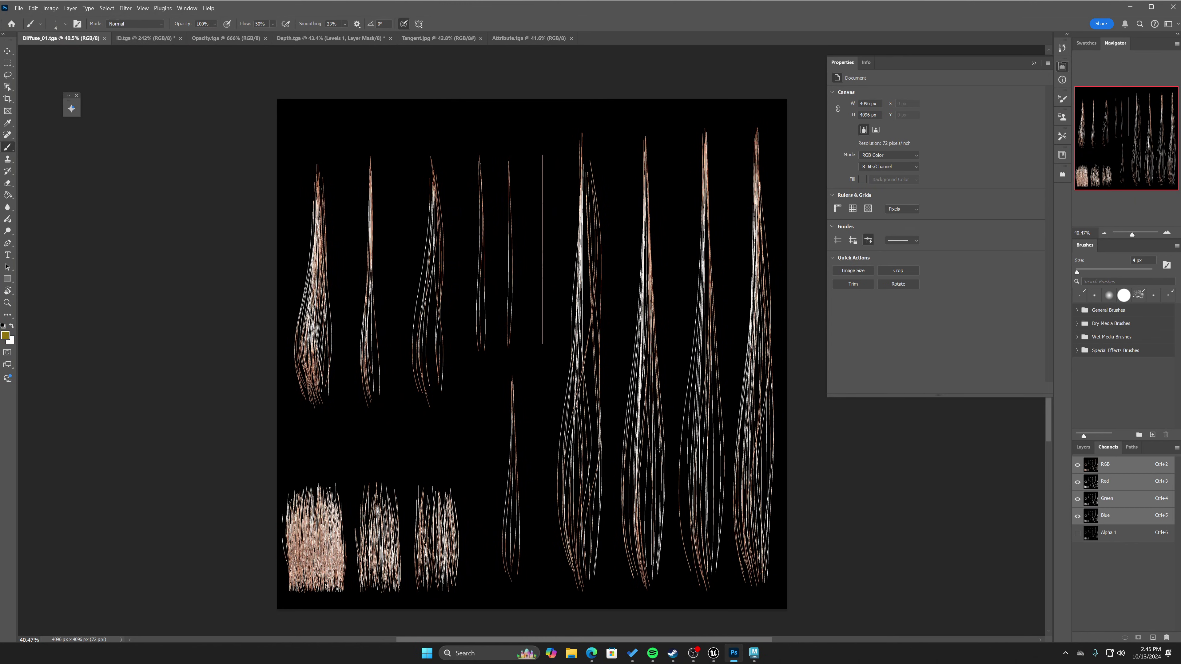
click(146, 38)
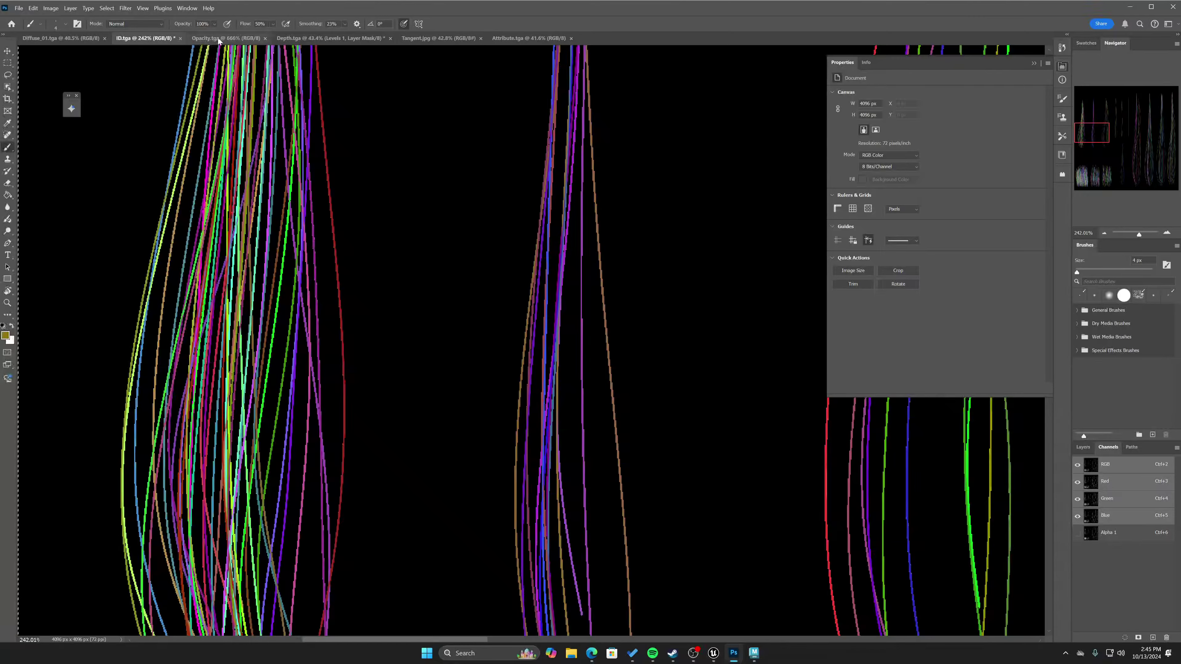
mouse_move(505, 257)
mouse_down()
mouse_move(485, 268)
mouse_move(324, 255)
mouse_move(469, 285)
mouse_move(438, 316)
mouse_up()
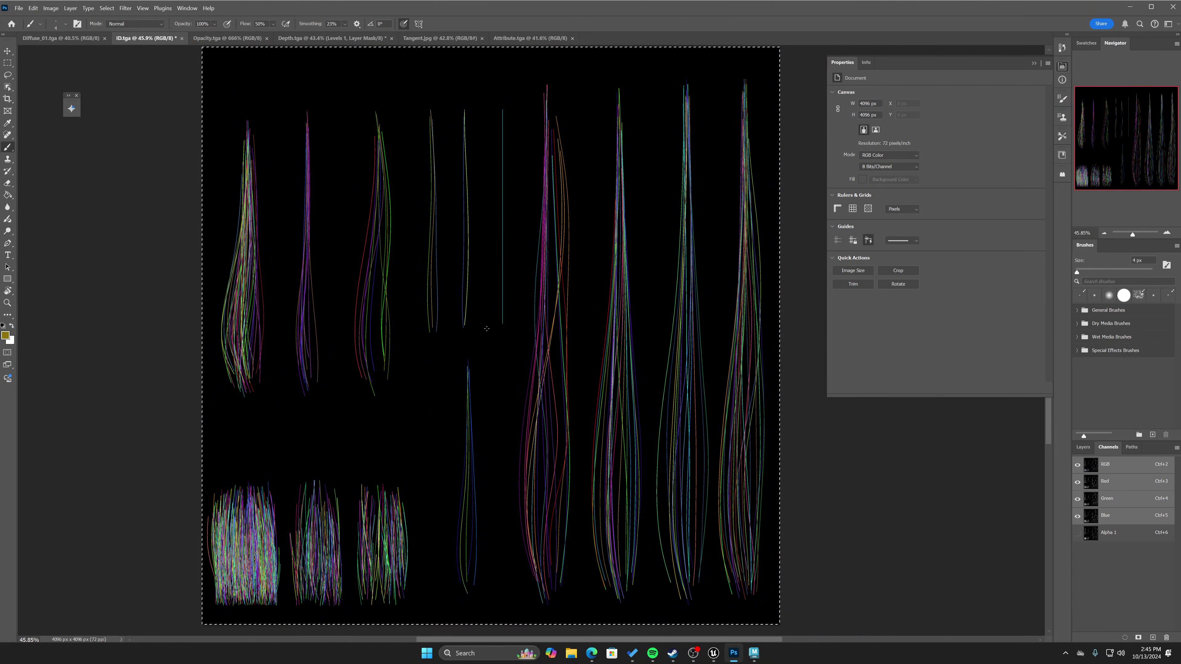
click(47, 38)
Save the diffuse map as 32-bit Diffuse_HairCards_Temp.tga in the Maya sourceimages folder.
click(18, 8)
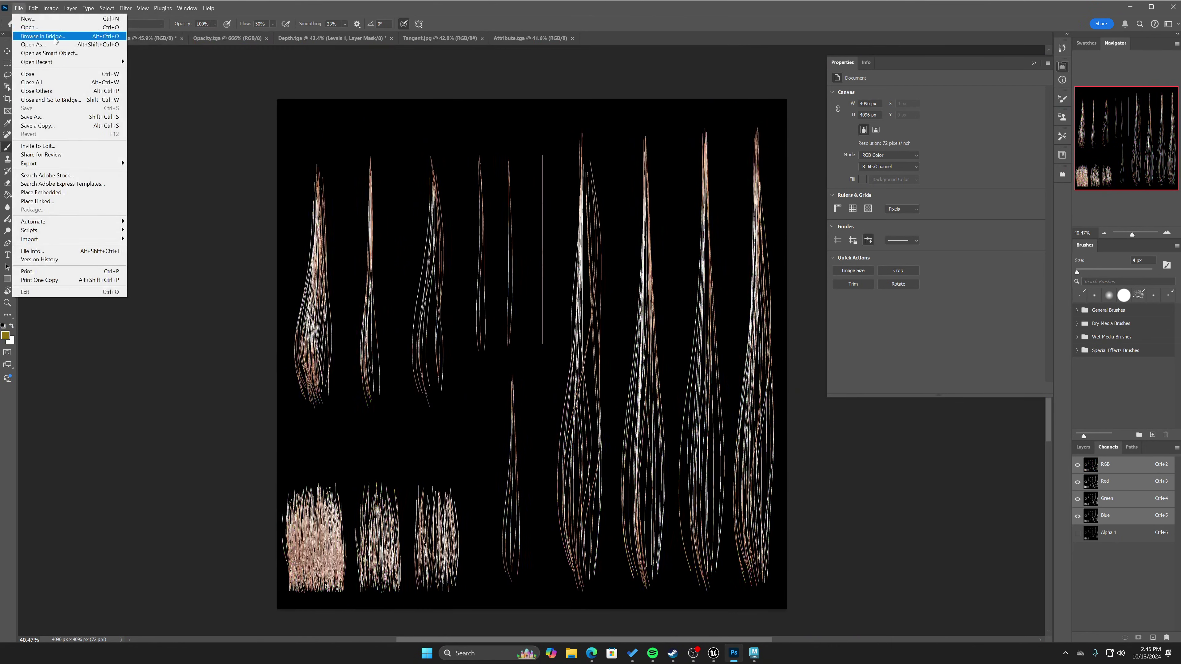
click(32, 116)
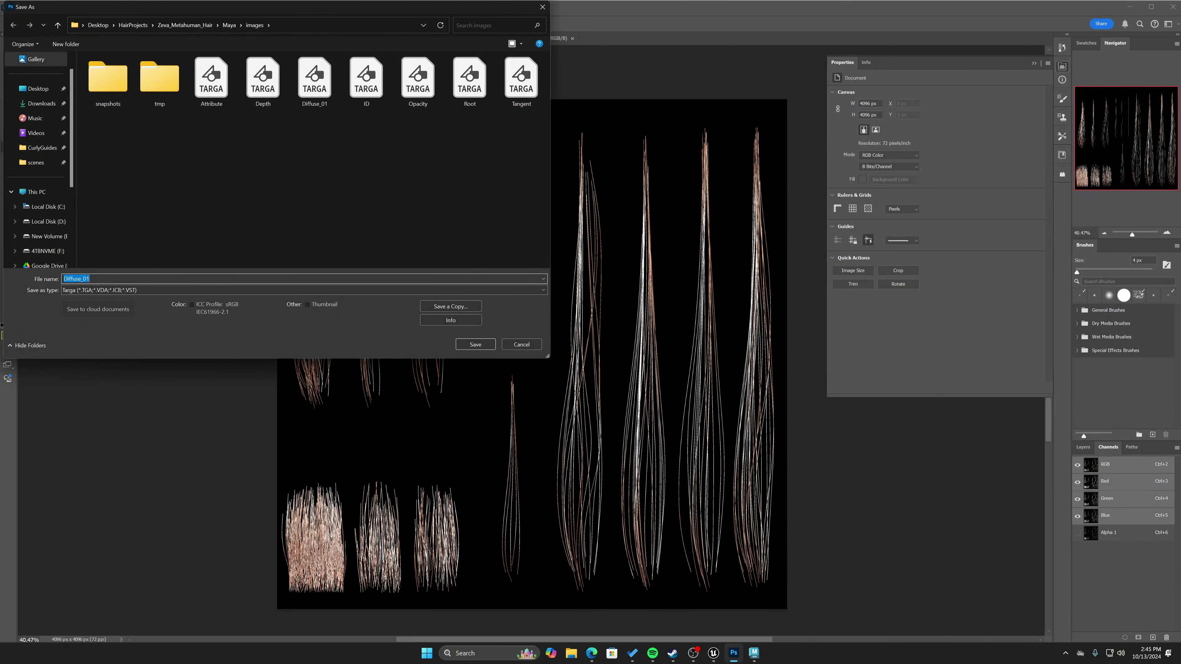
double_click(111, 275)
text(Dif)
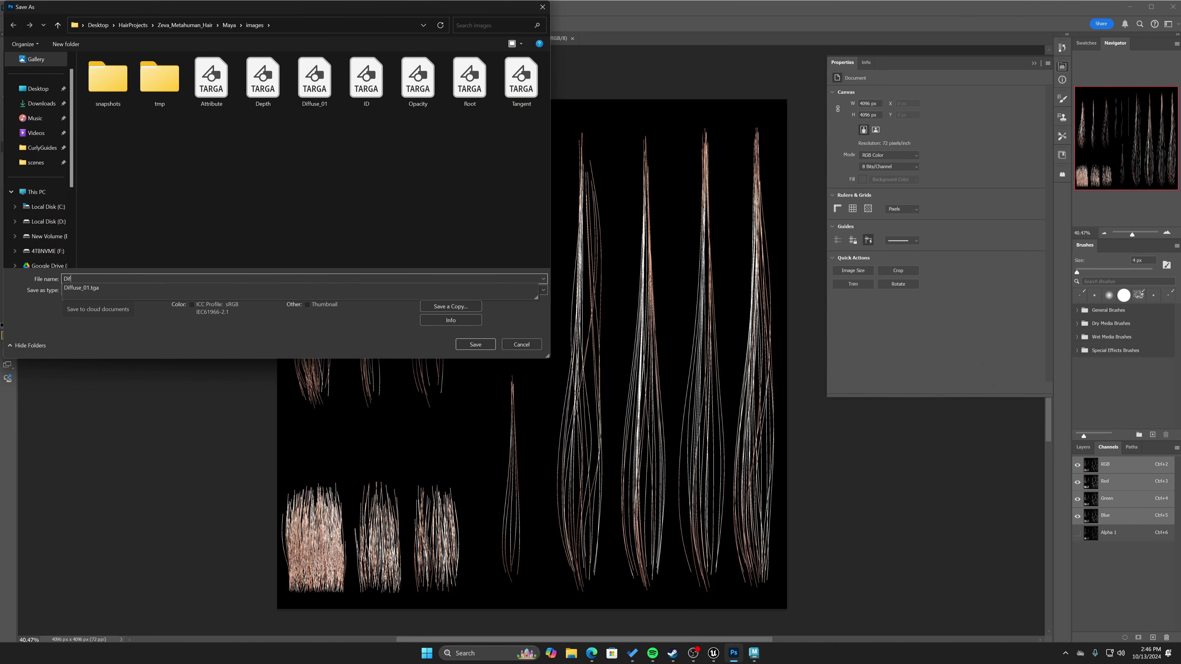
text(fuseTemp.tga)
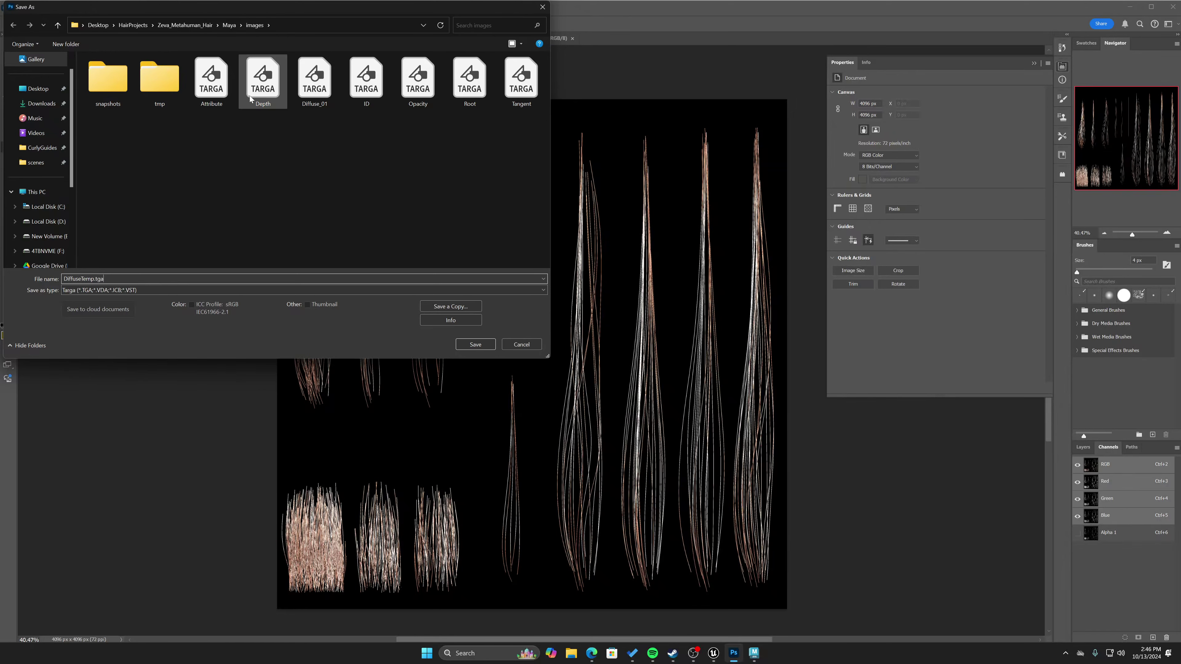
click(228, 25)
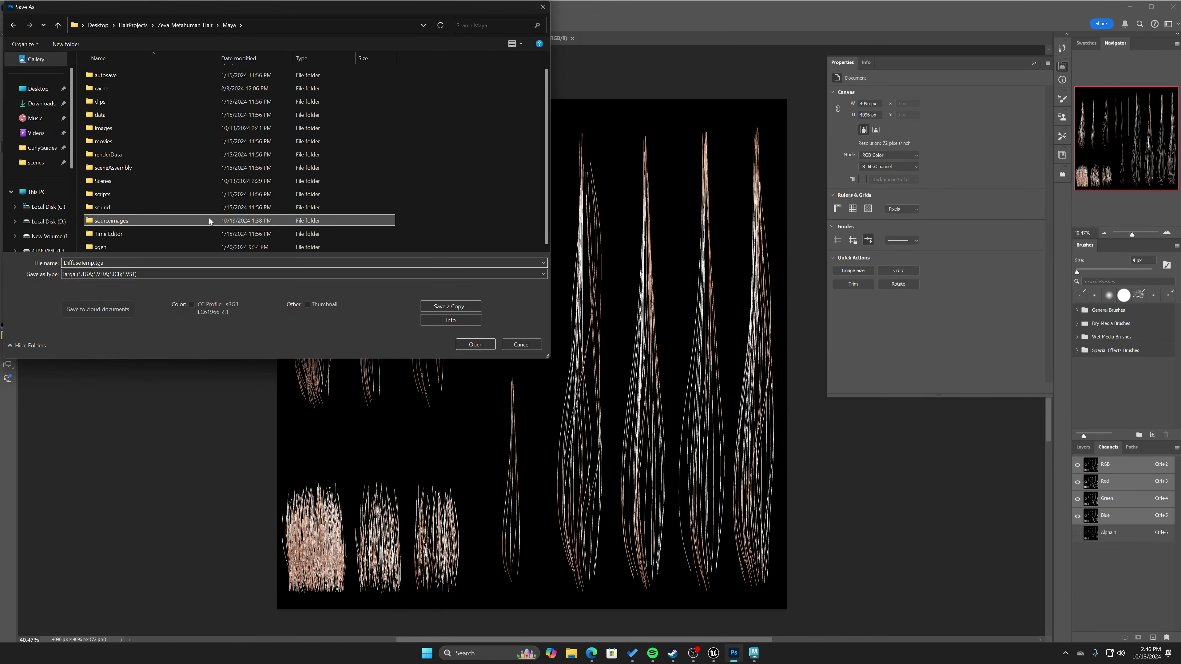
double_click(208, 219)
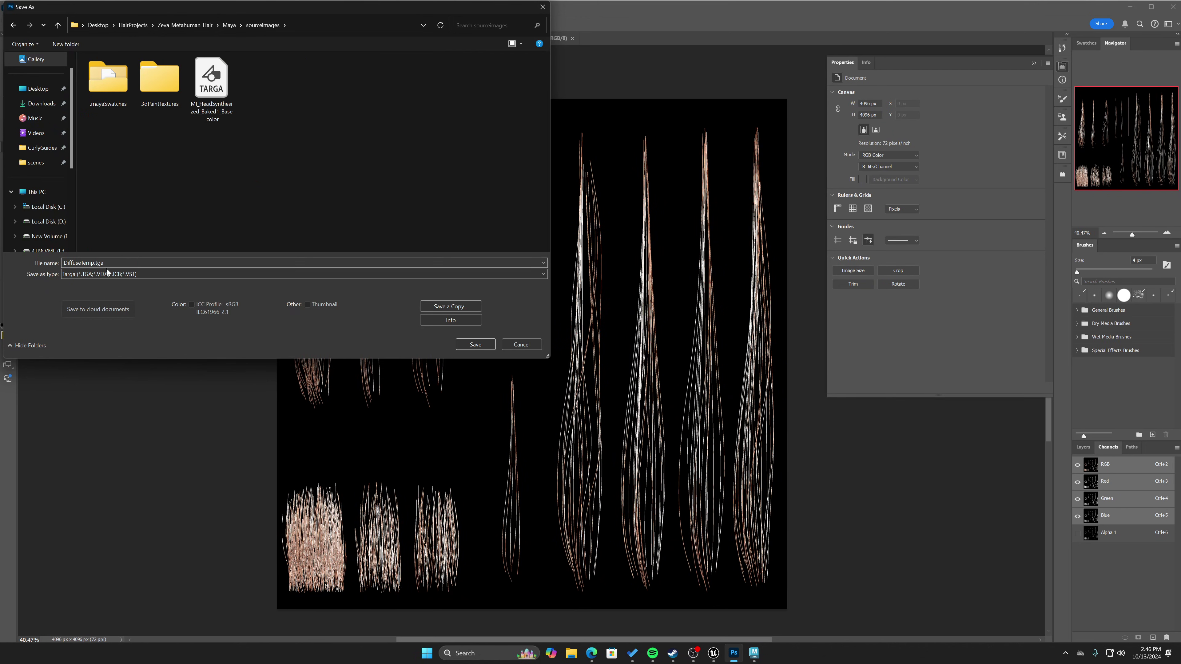
click(122, 266)
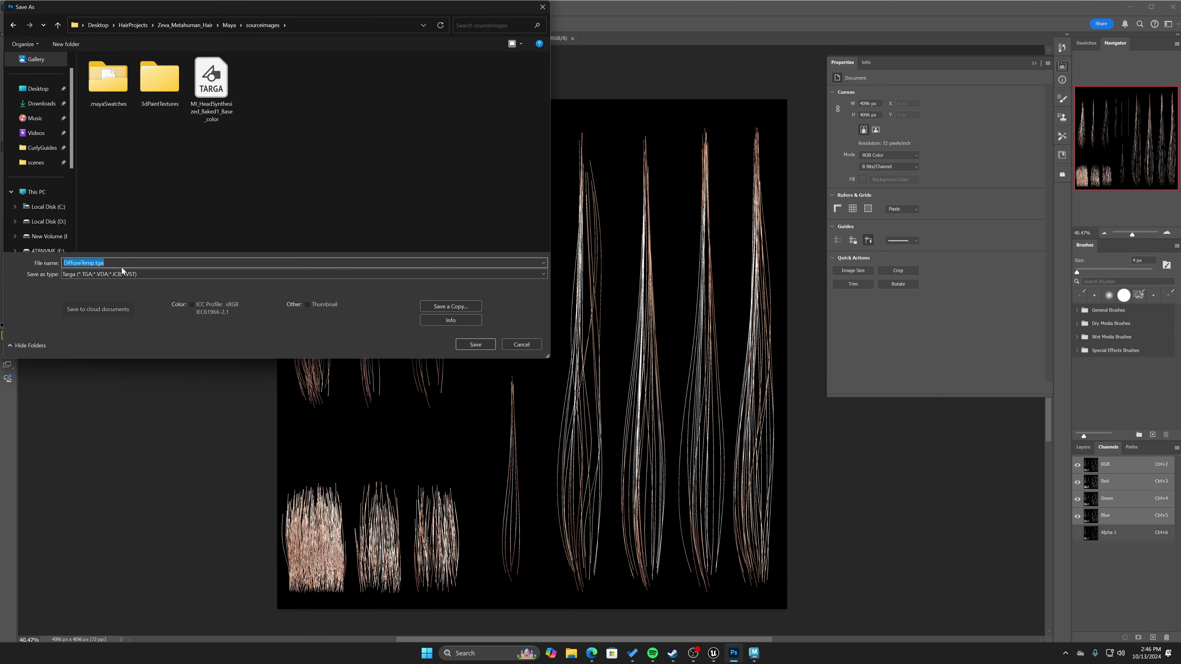
click(147, 268)
text(_HairCards_)
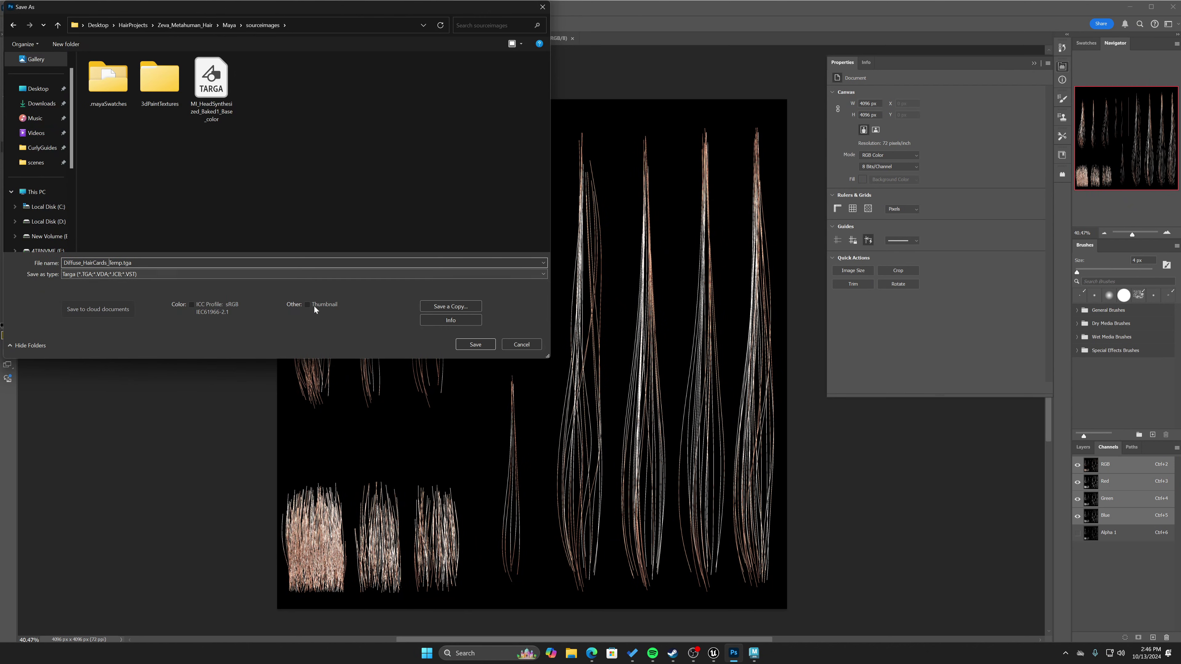
click(475, 344)
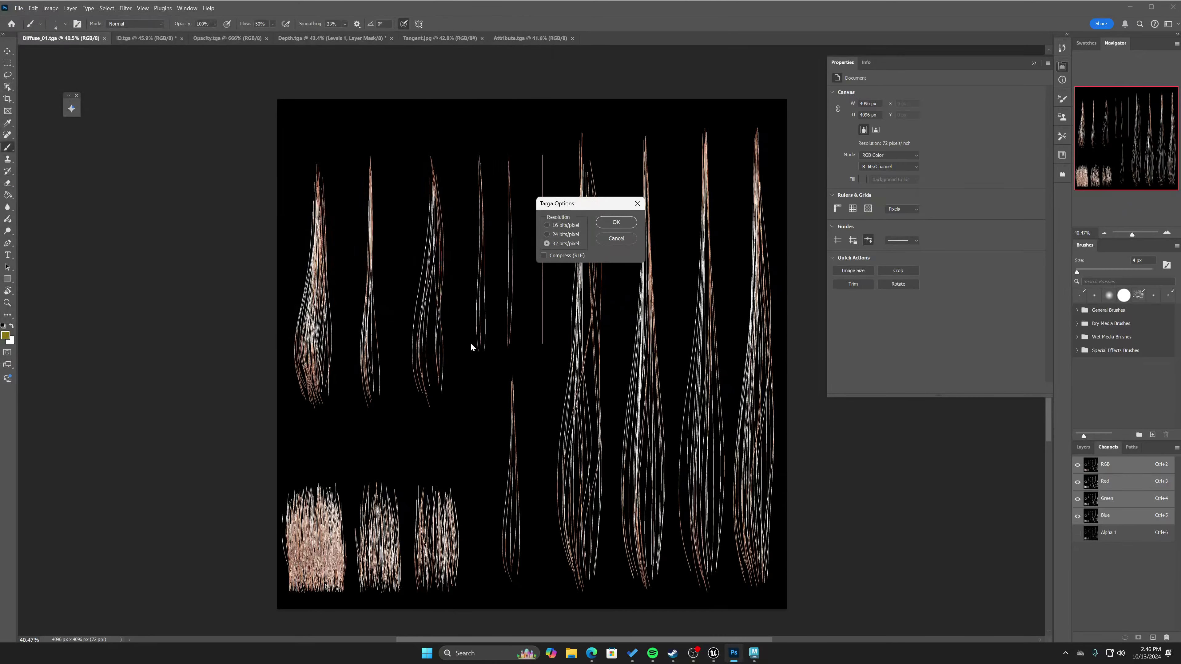
click(615, 223)
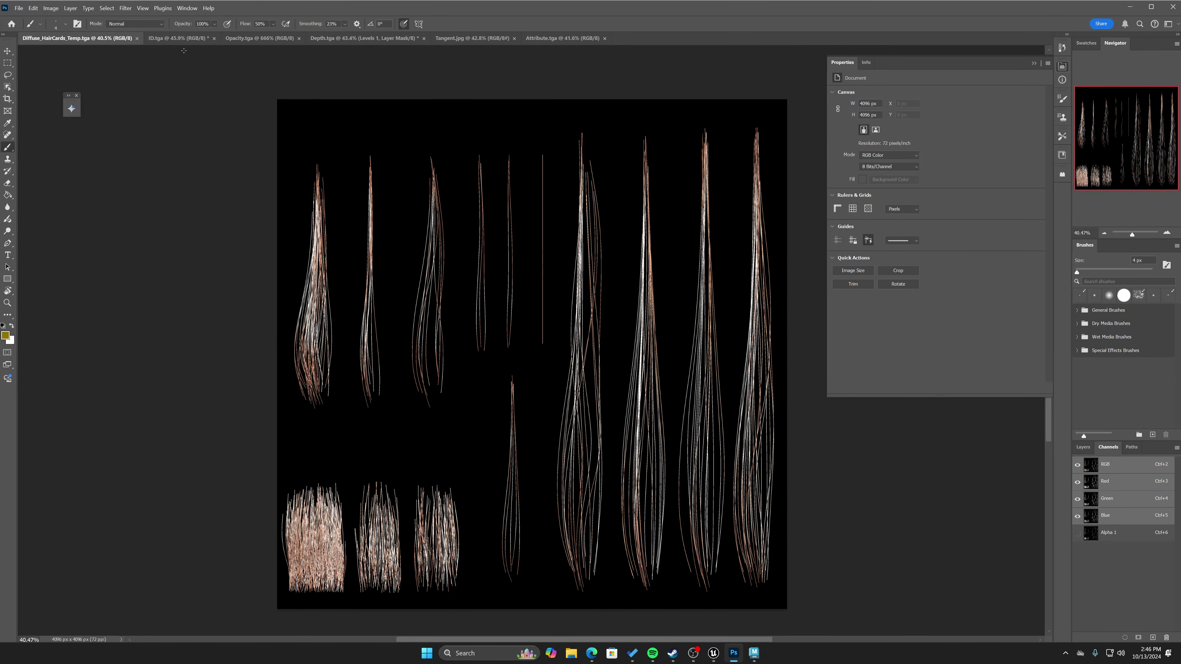
Close ID.tga without saving, then step through Depth and Tangent to Attribute.tga.
click(181, 38)
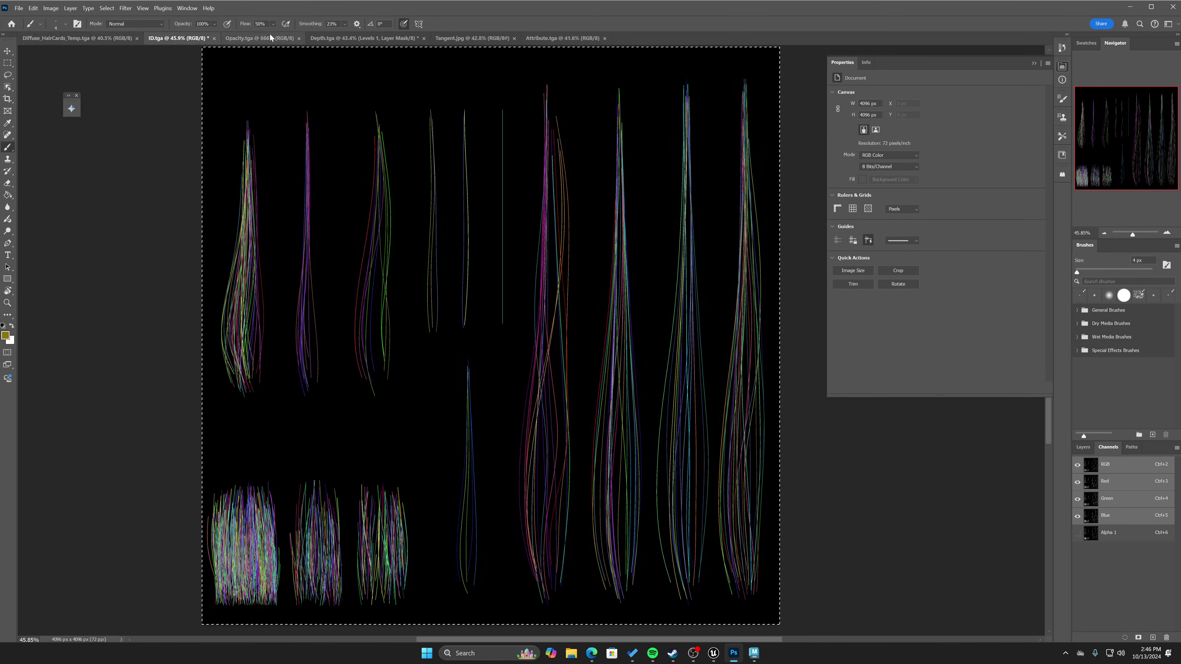
click(214, 38)
click(611, 243)
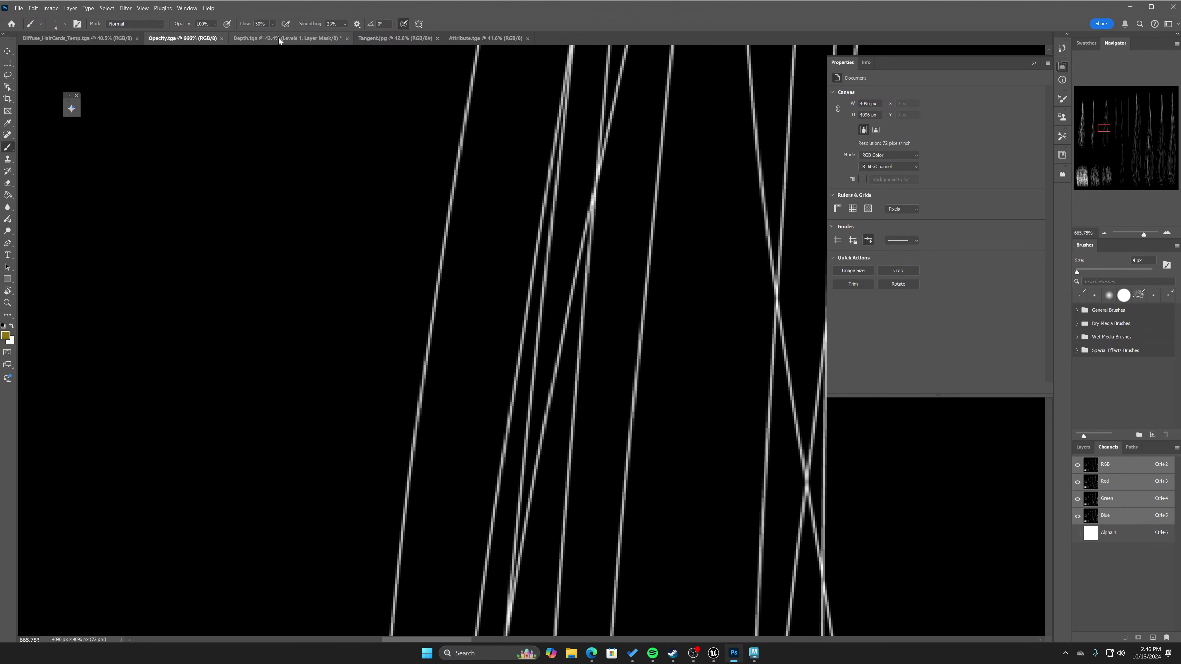
click(279, 38)
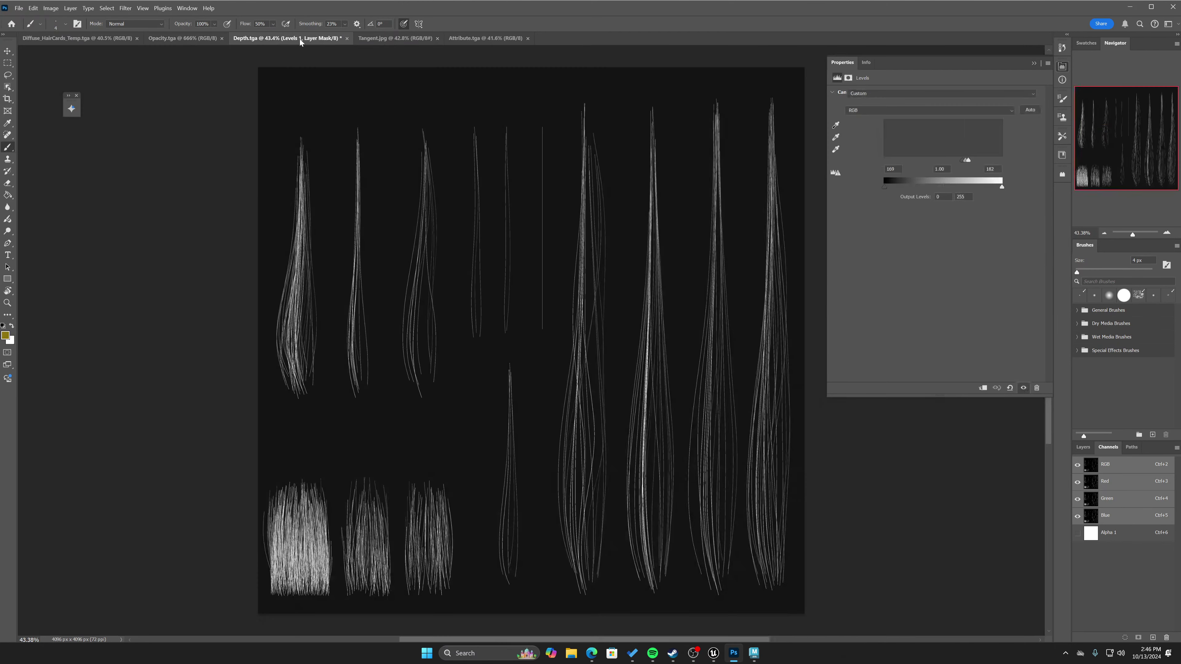
click(388, 38)
click(478, 39)
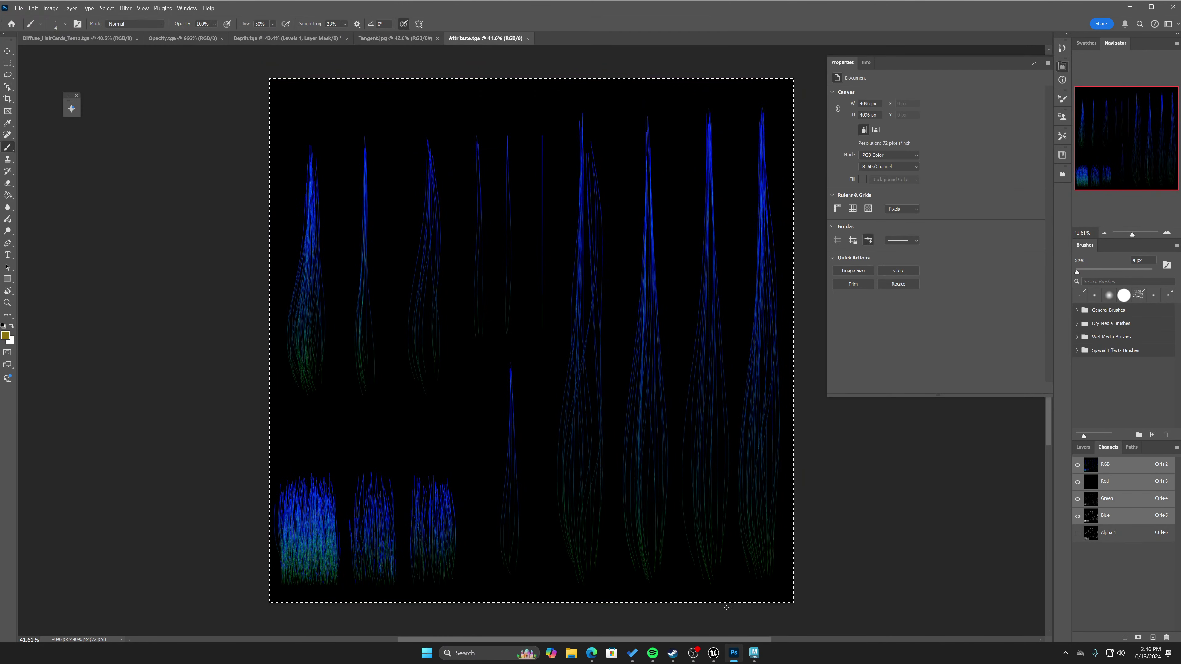
Switch to Unreal Engine and bring up the PaigeBoyCut_UE5 groom editor's Cards settings.
mouse_move(713, 653)
click(715, 614)
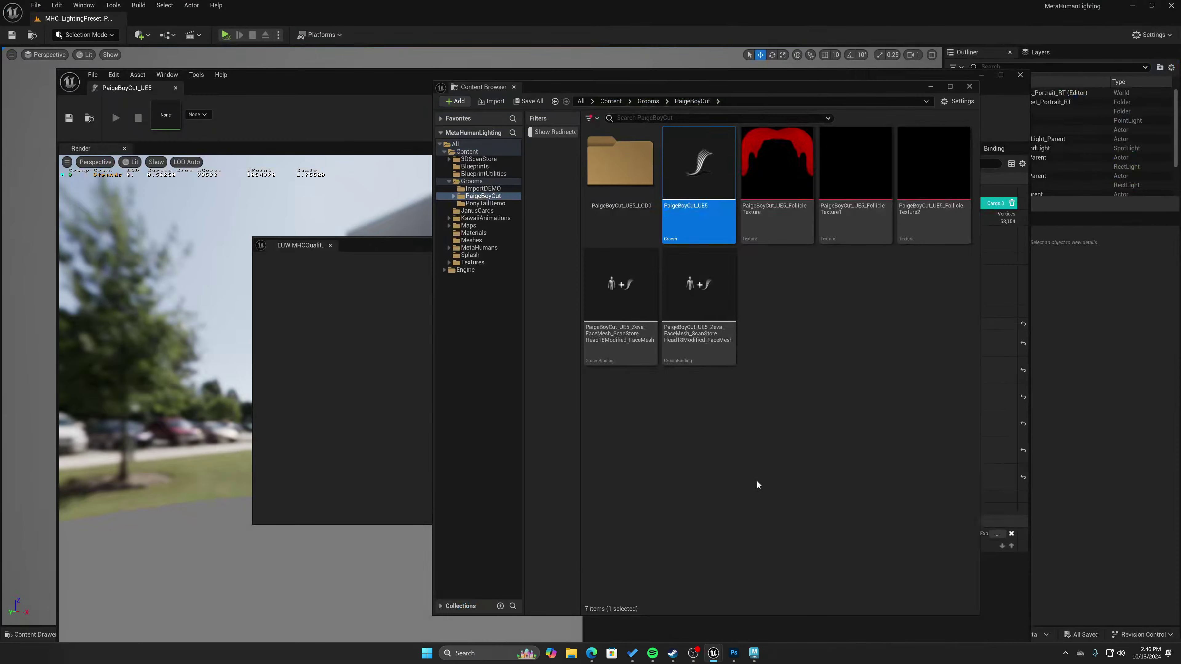
mouse_move(713, 653)
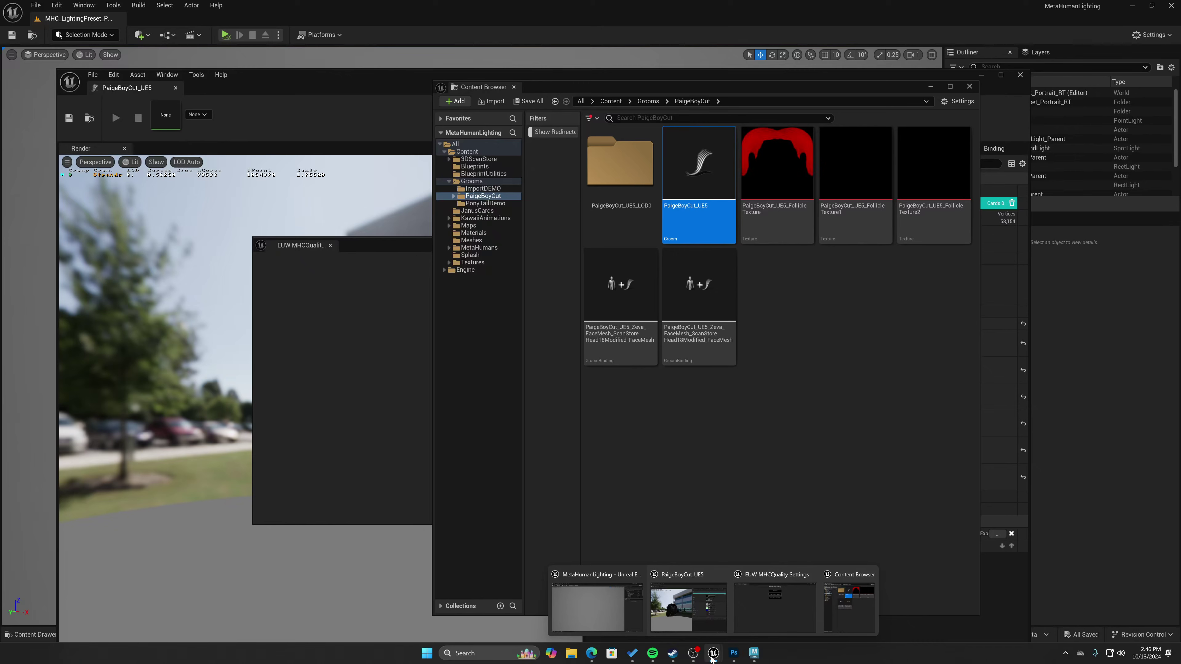
click(688, 605)
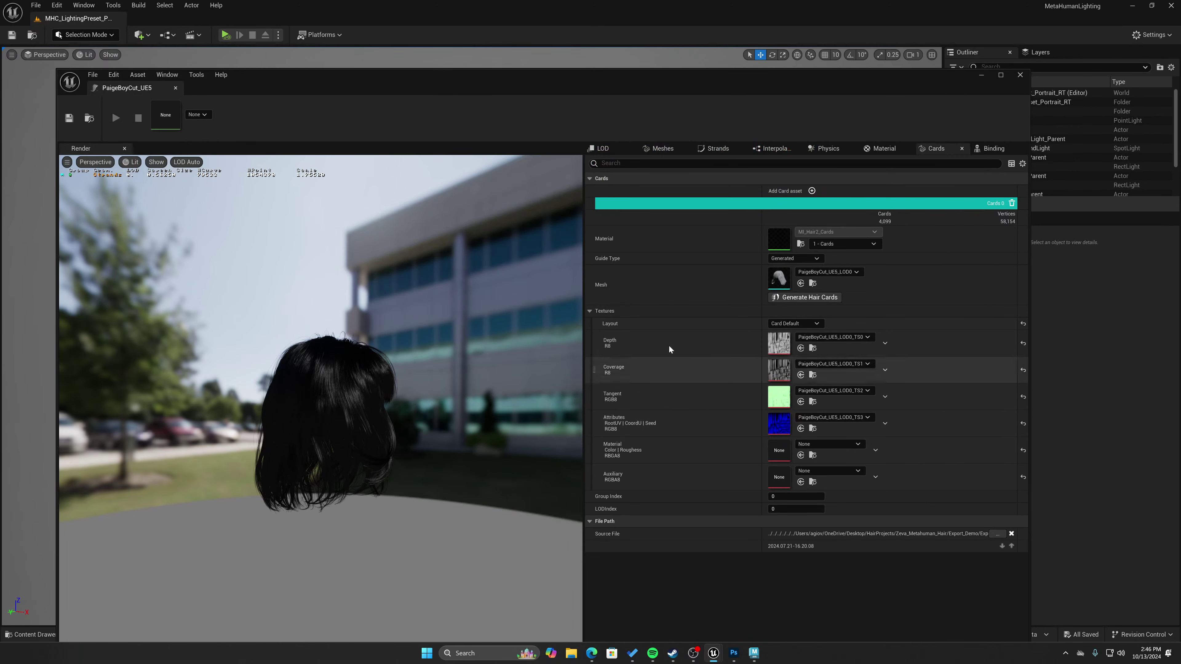
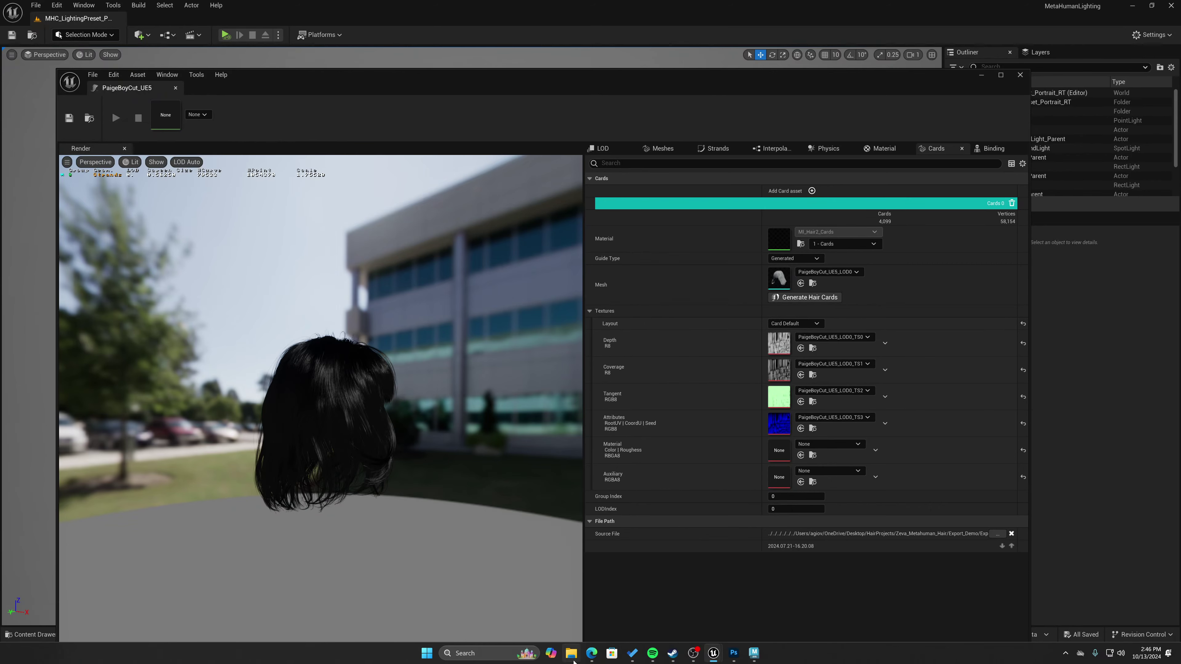
Bring Photoshop to the front, showing the Attribute.tga hair-card texture.
click(734, 653)
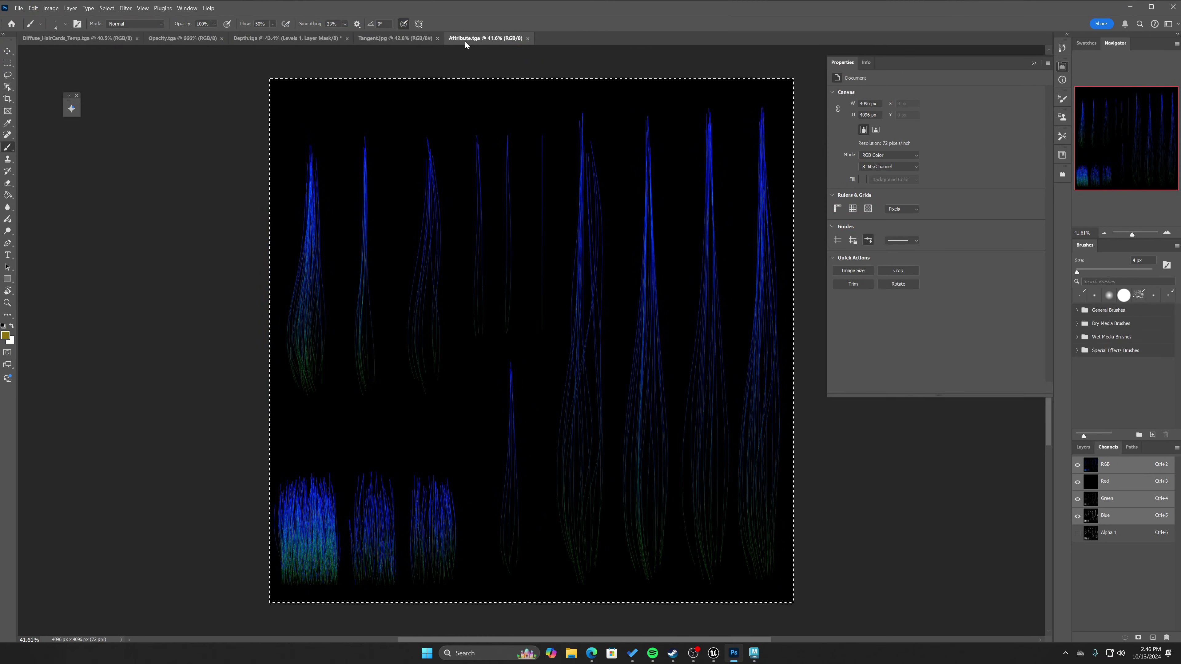
Switch to the Diffuse_HairCards_Temp.tga texture document.
click(182, 38)
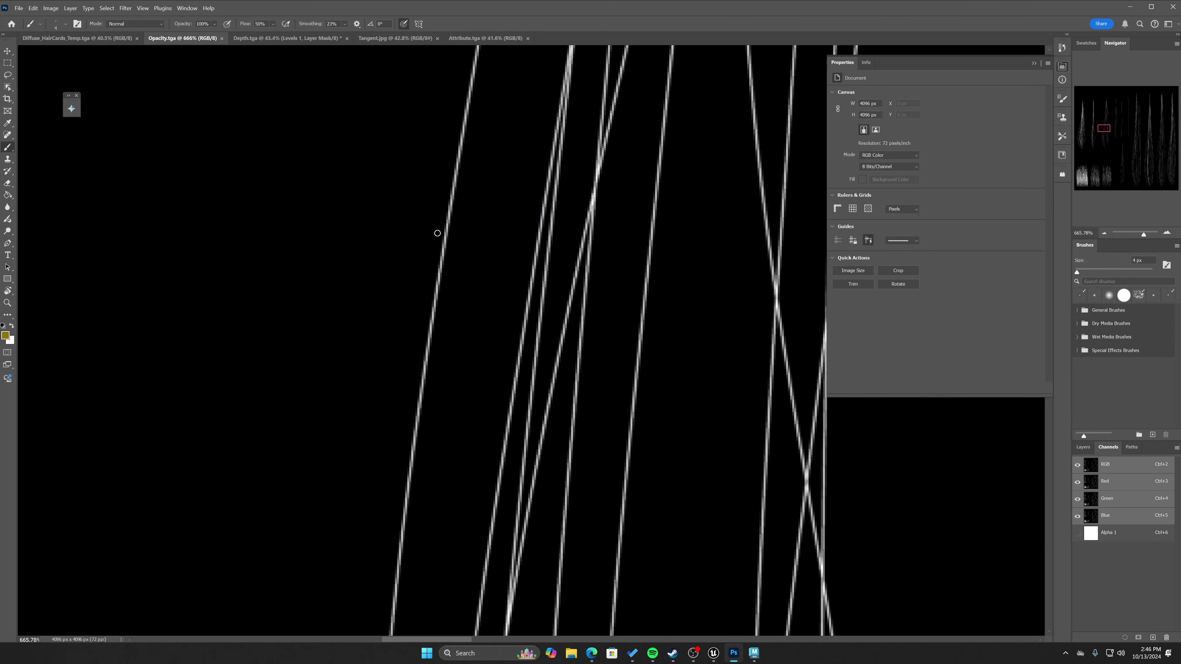
alt+scroll(465, 232, down, 15)
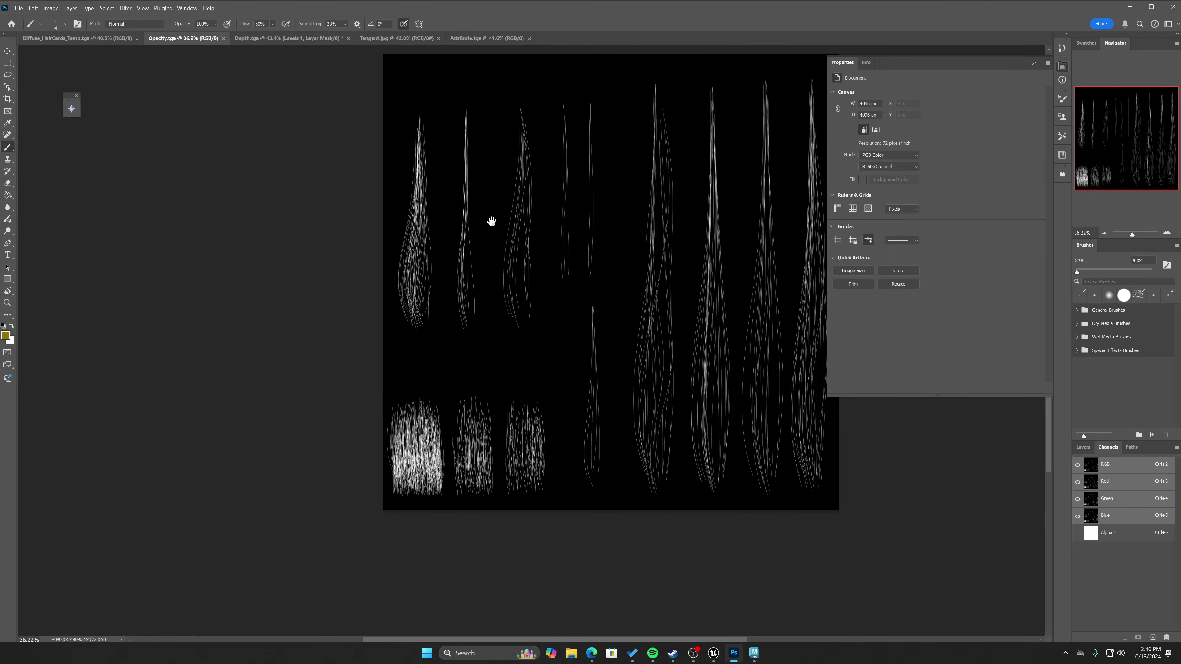
alt+scroll(409, 274, up, 1)
click(105, 37)
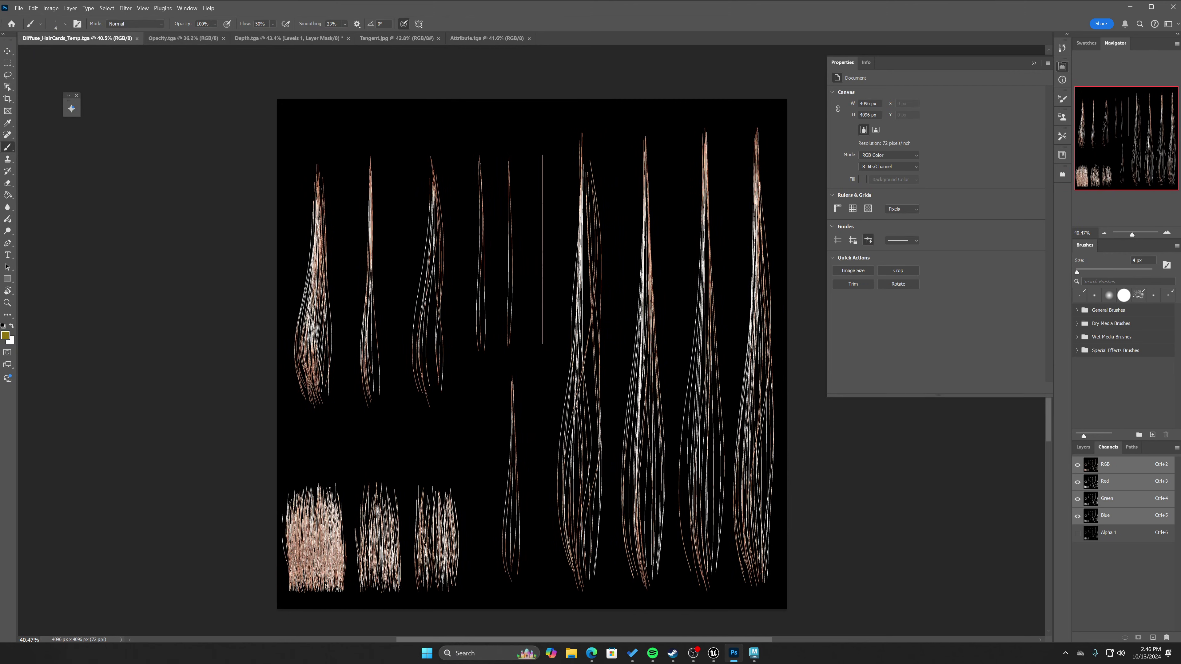
Check the diffuse texture's single Background layer and bring up the Filter > Blur list.
click(106, 8)
click(123, 9)
mouse_move(197, 108)
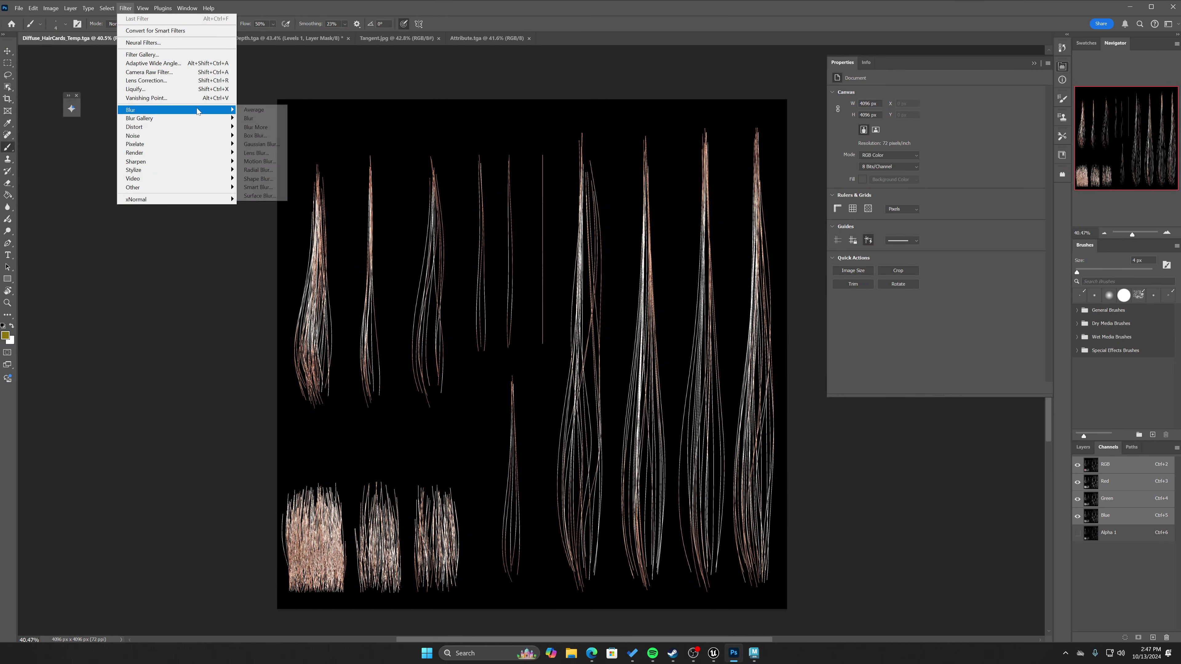
click(1079, 447)
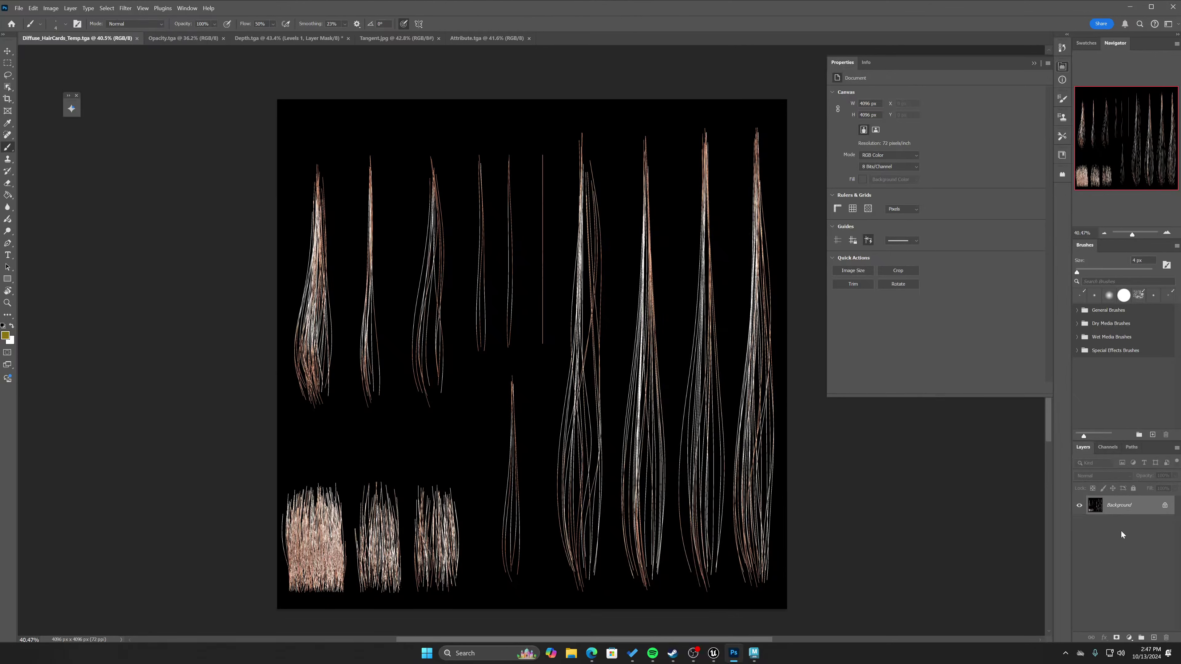
click(1108, 447)
click(1083, 447)
click(106, 8)
mouse_move(201, 115)
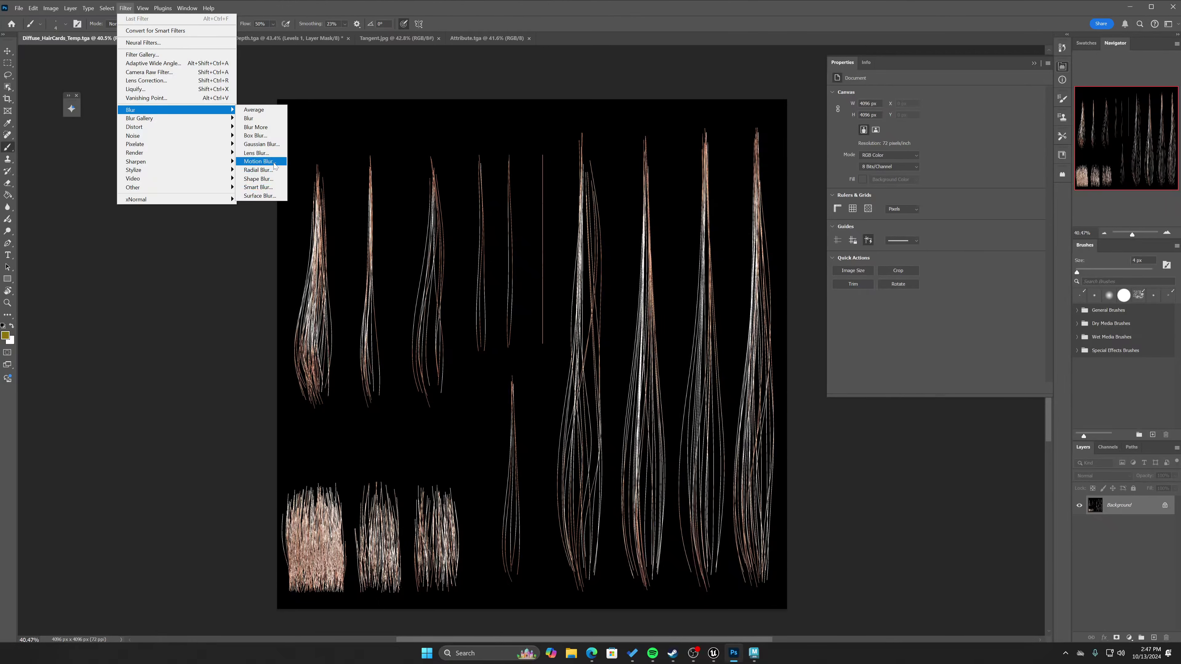
Apply a Motion Blur at angle 90, distance 8 to the diffuse texture after comparing previews.
click(259, 161)
drag(273, 154, 197, 223)
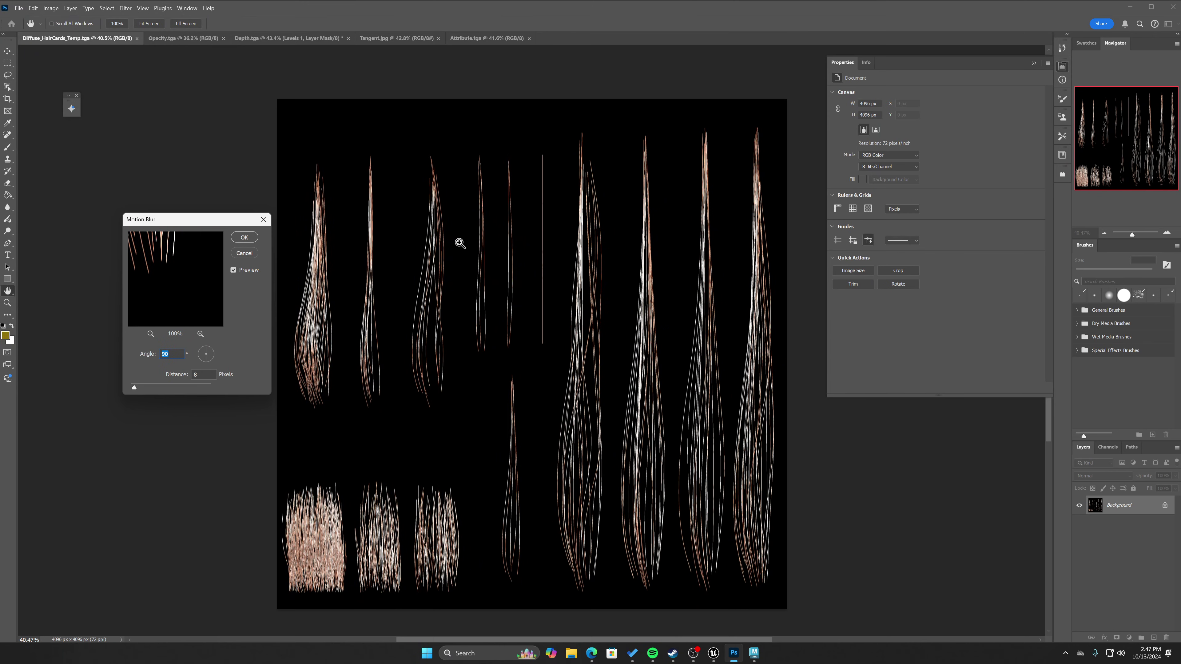
ctrl+drag(454, 256, 537, 307)
click(234, 272)
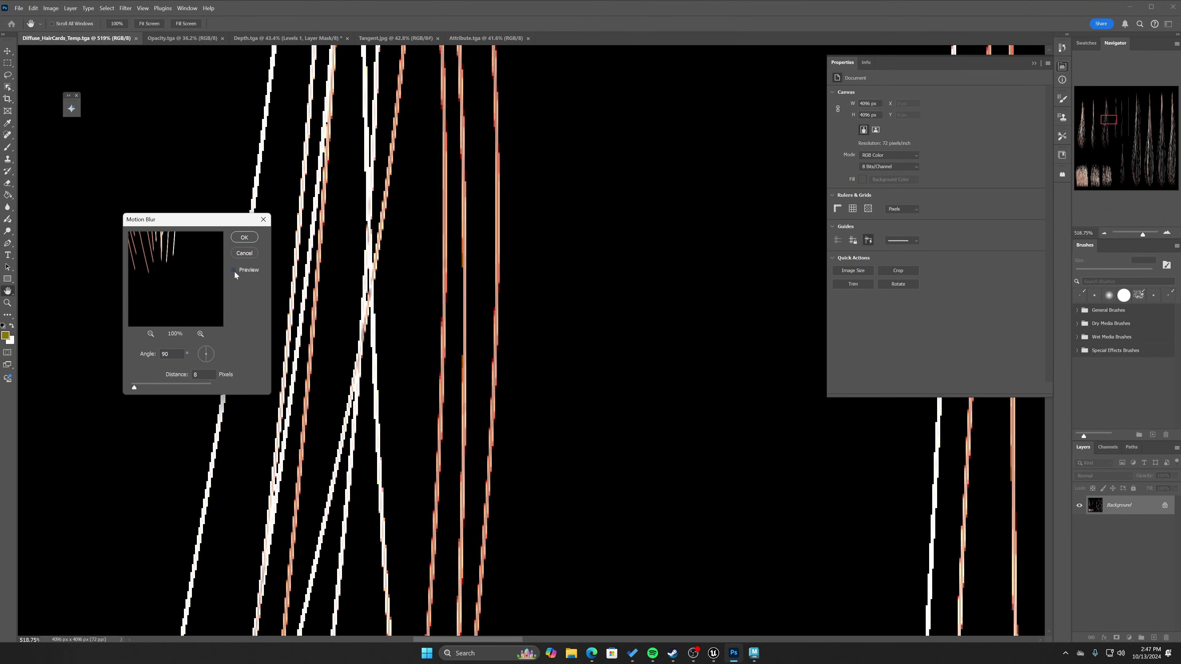
click(235, 271)
click(234, 271)
click(235, 271)
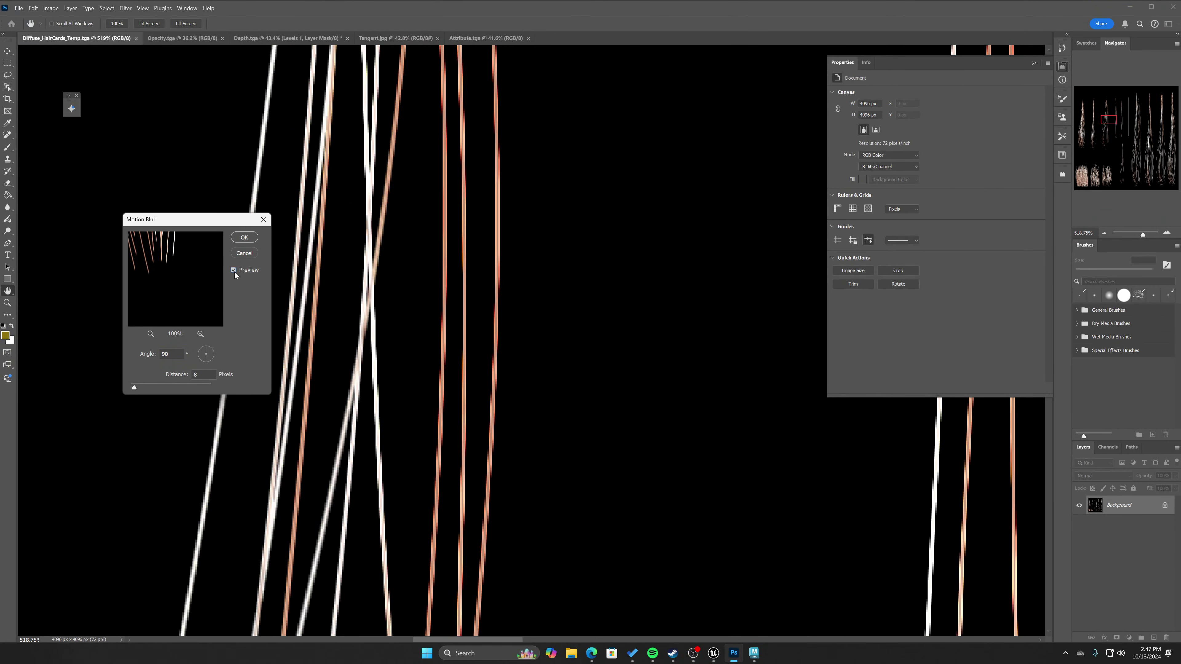
click(234, 271)
click(235, 272)
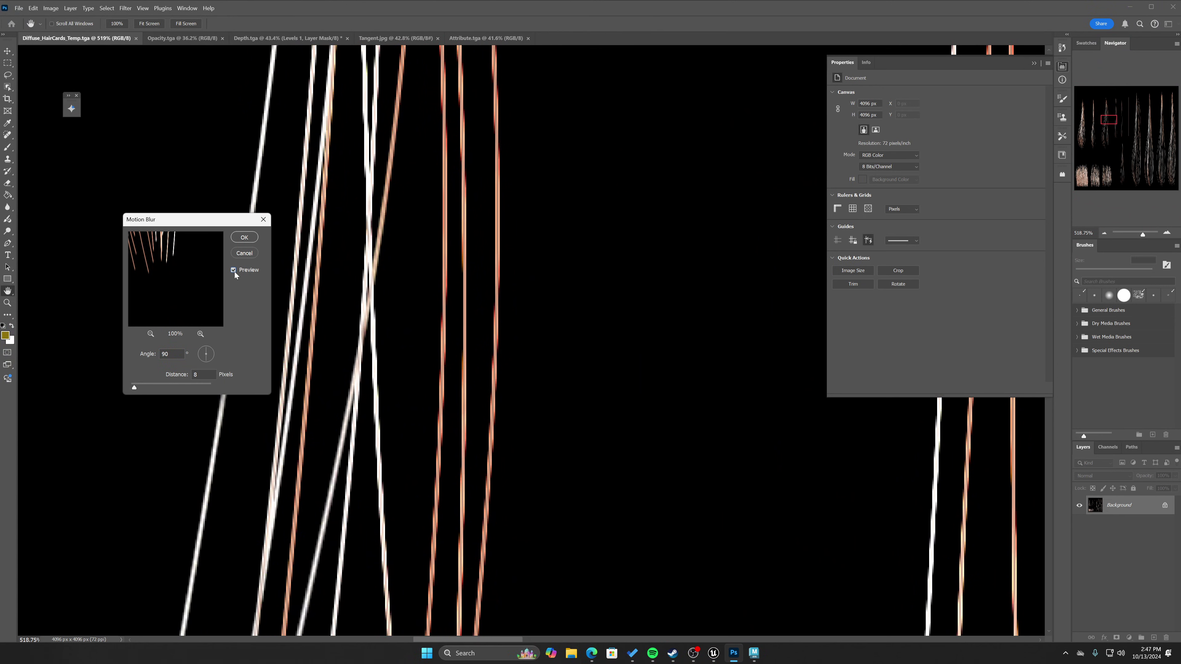
click(245, 237)
key(b)
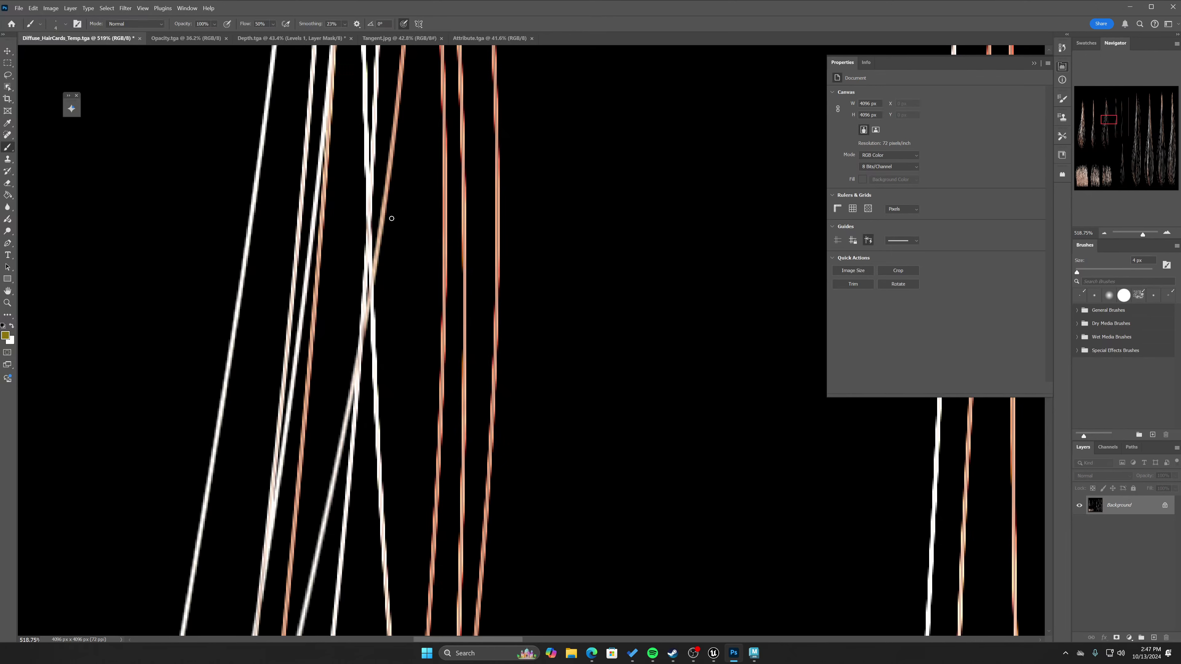
Add a 0.5-pixel Gaussian Blur to the diffuse texture.
click(101, 10)
mouse_move(125, 8)
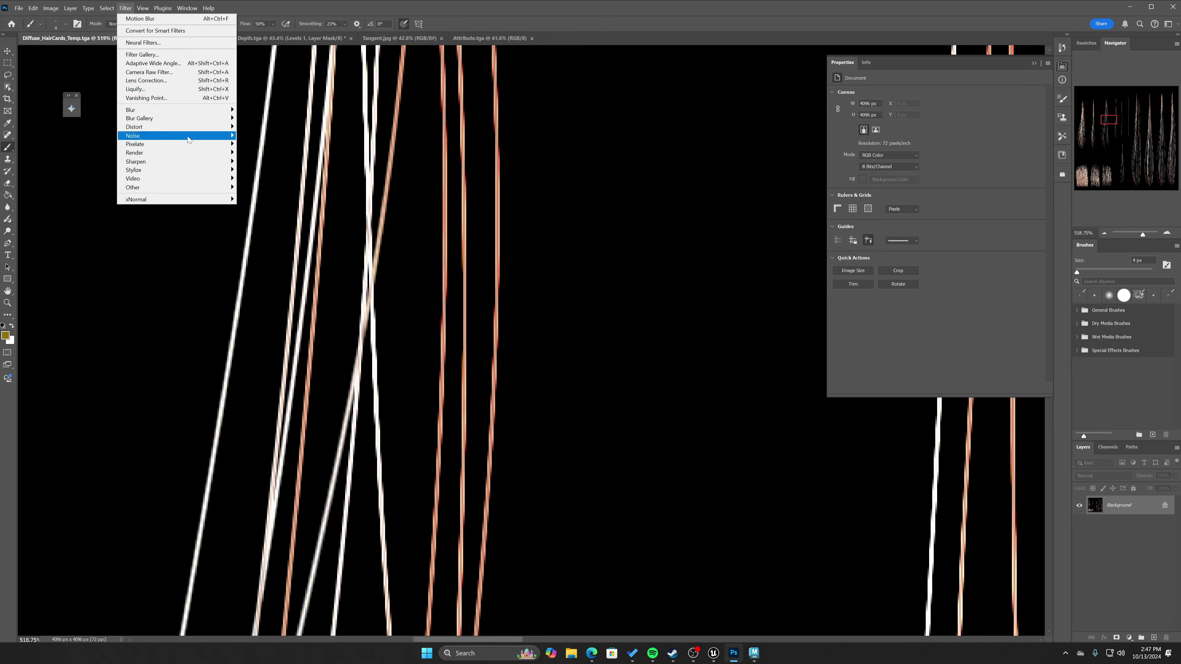
mouse_move(218, 110)
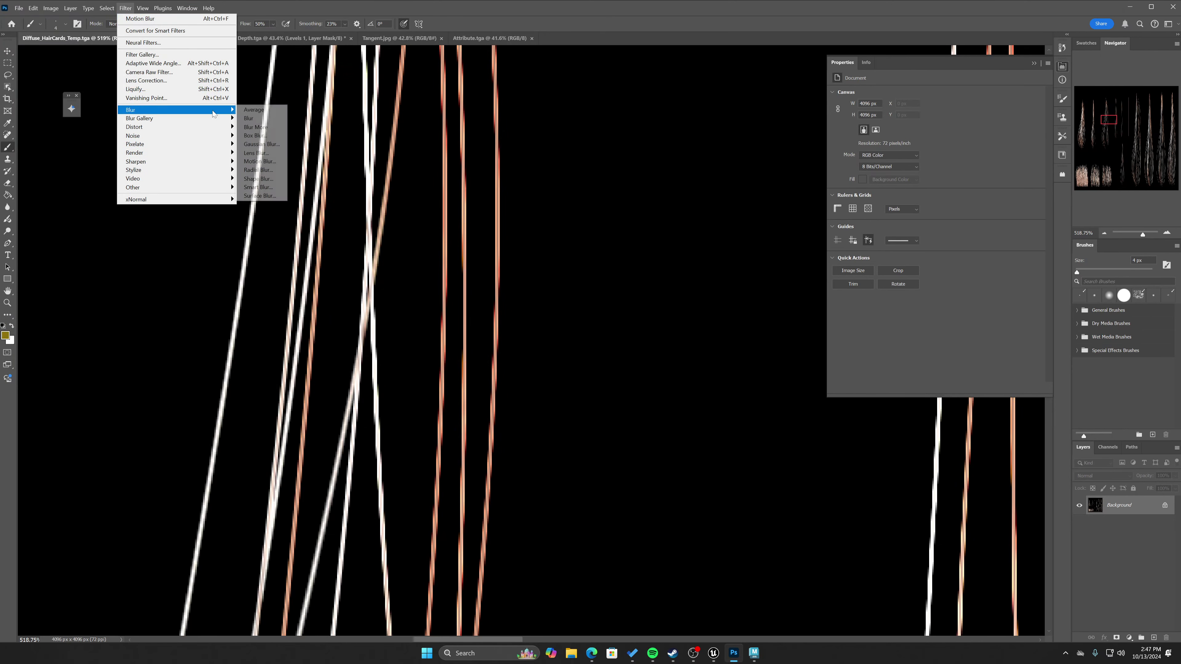
click(270, 145)
drag(196, 221, 128, 227)
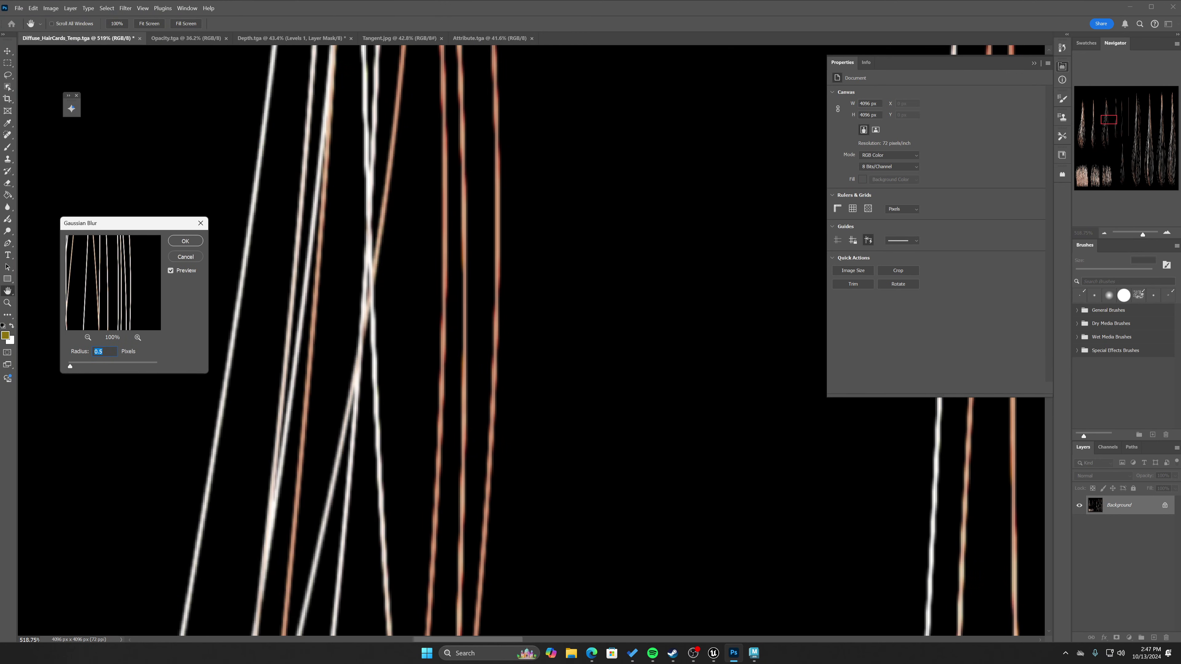
click(185, 241)
key(b)
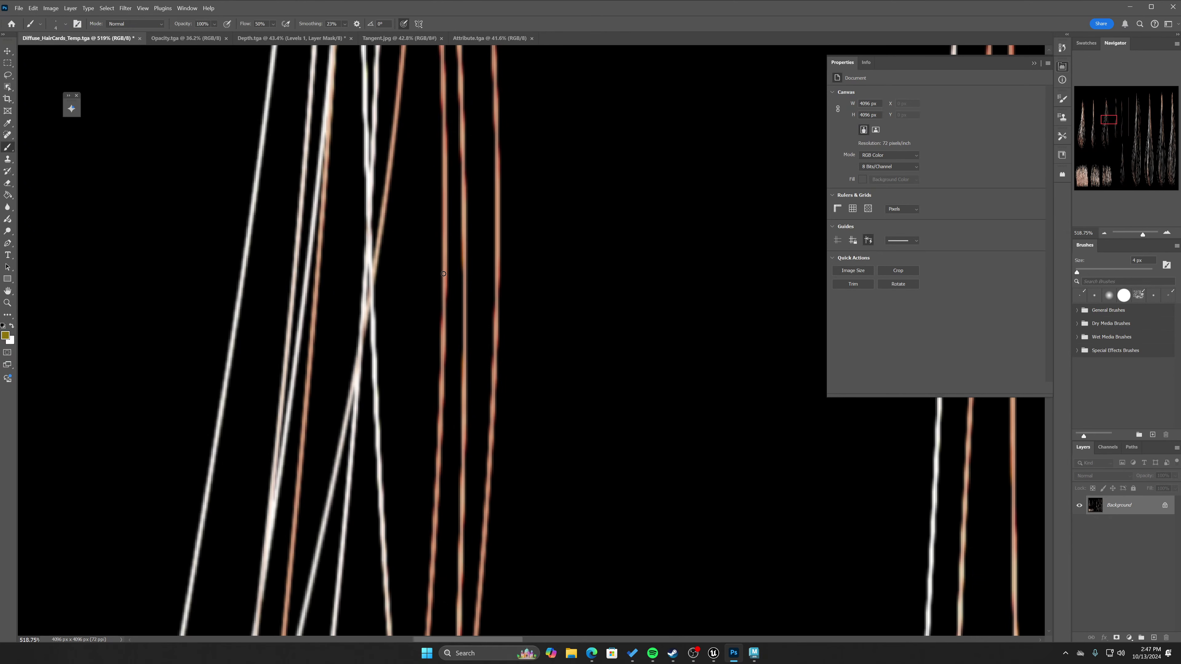
Apply the 90°, 8-pixel Motion Blur to Opacity.tga.
click(188, 38)
drag(502, 329, 426, 278)
alt+scroll(426, 278, up, 8)
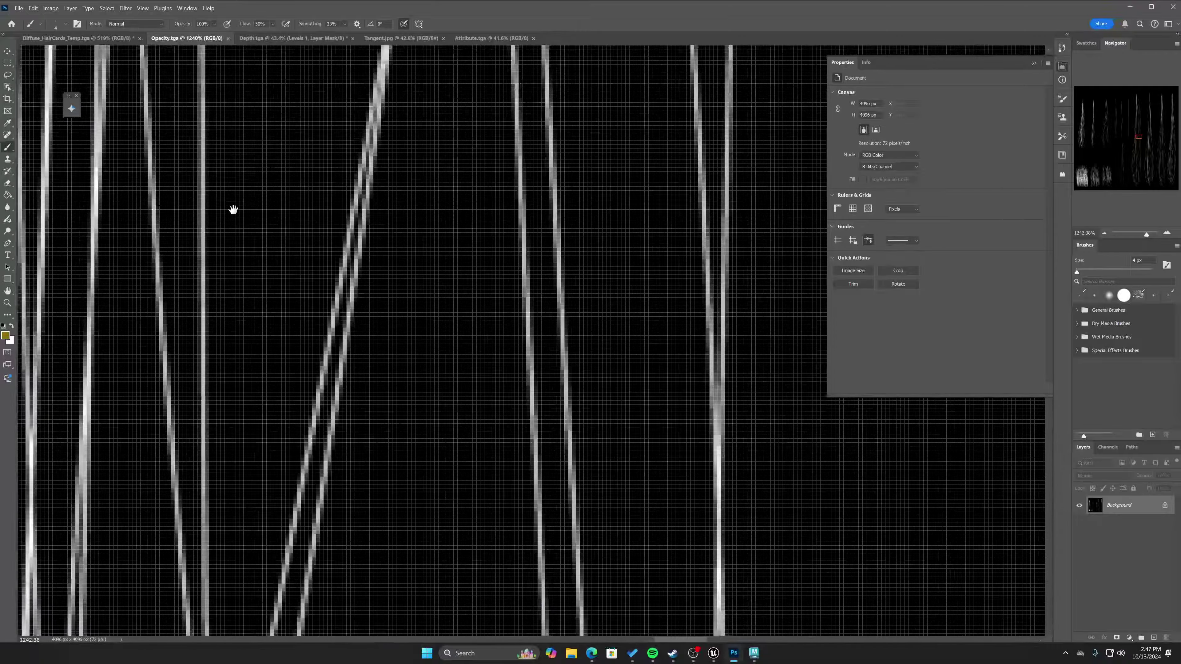
mouse_move(233, 210)
mouse_down()
mouse_move(395, 179)
mouse_move(459, 299)
mouse_up()
click(125, 9)
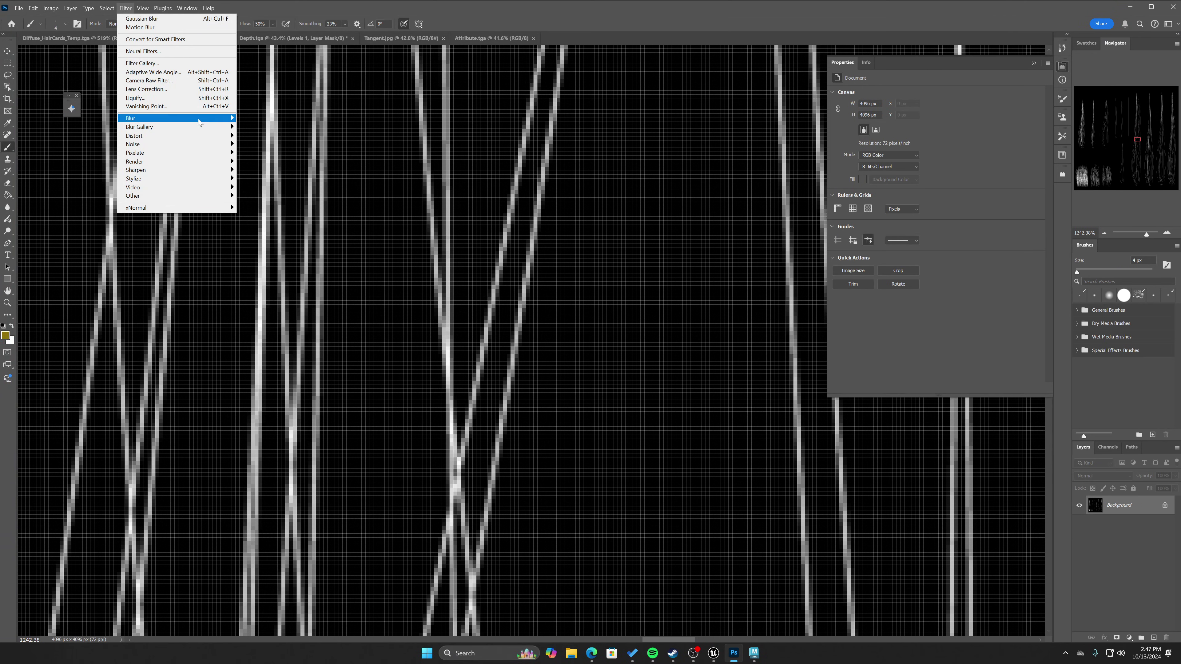
mouse_move(199, 122)
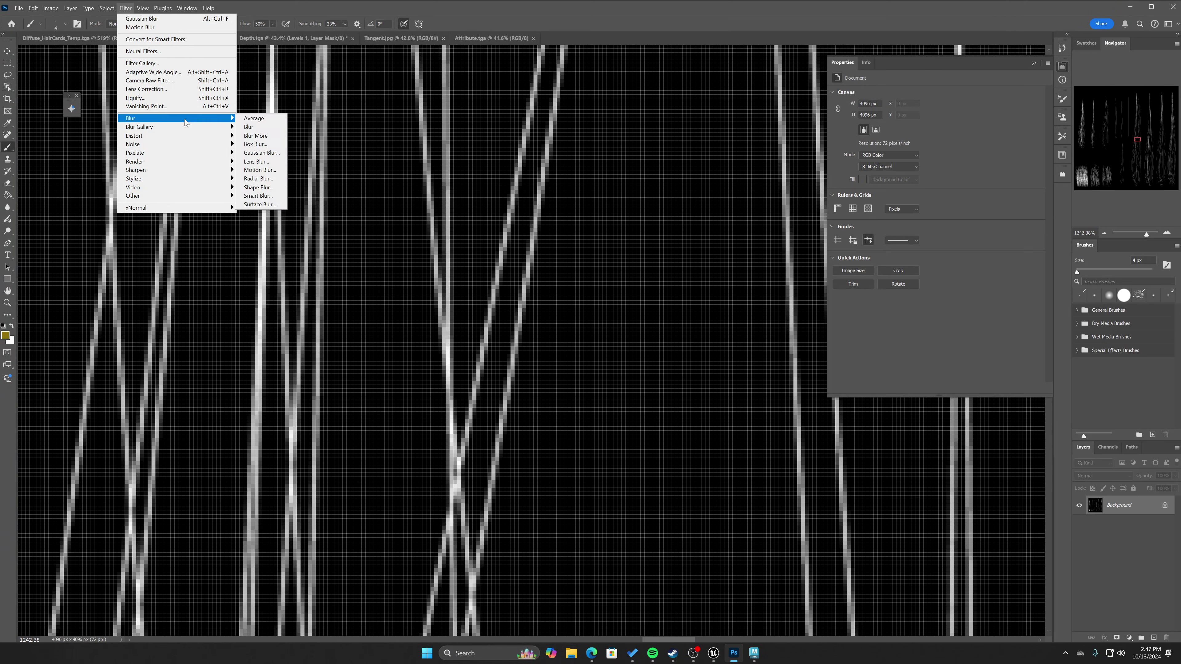
click(275, 174)
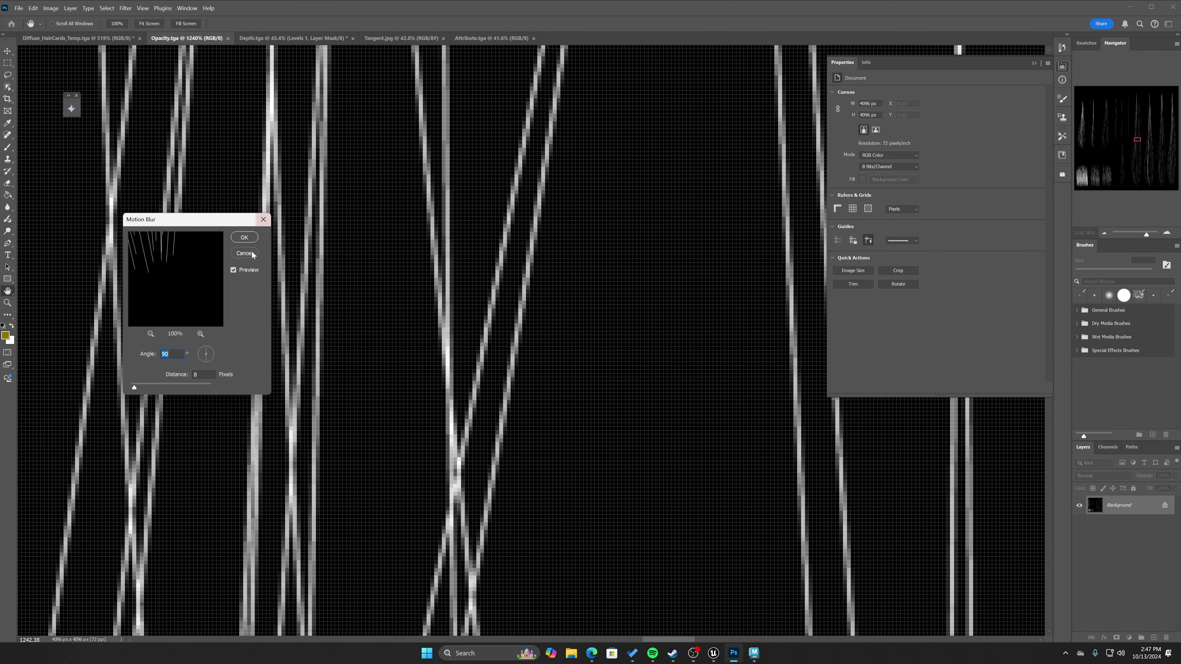
click(242, 238)
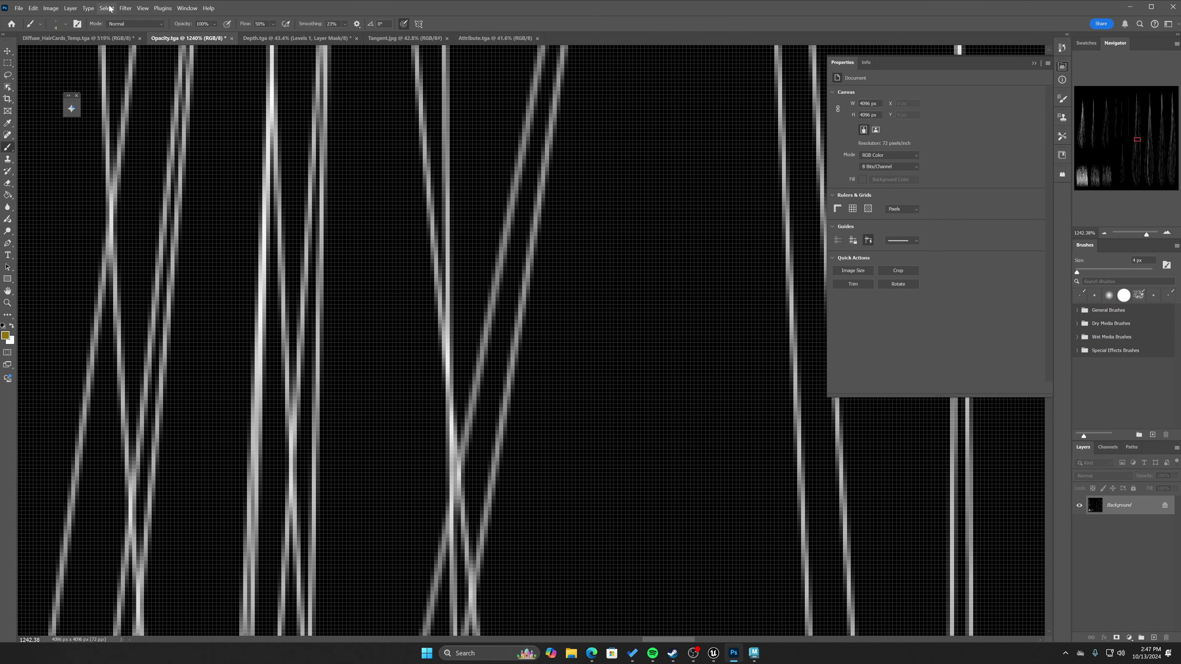
Add a 0.5-pixel Gaussian Blur to Opacity.tga.
click(125, 8)
mouse_move(195, 118)
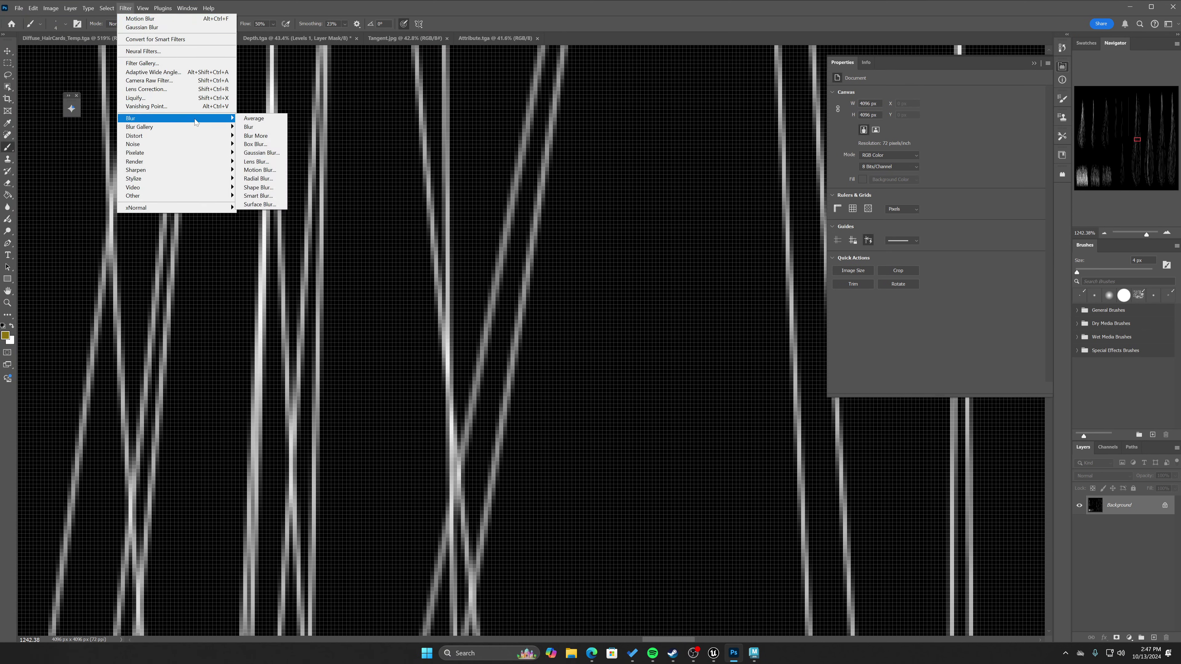
click(262, 153)
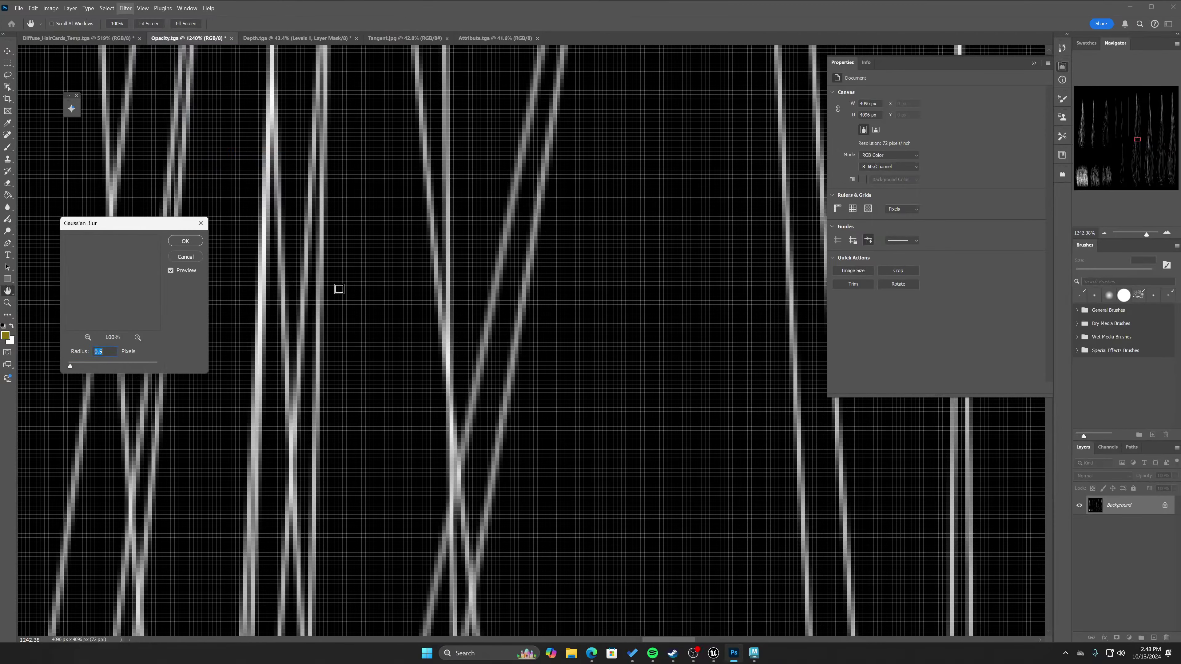
click(185, 241)
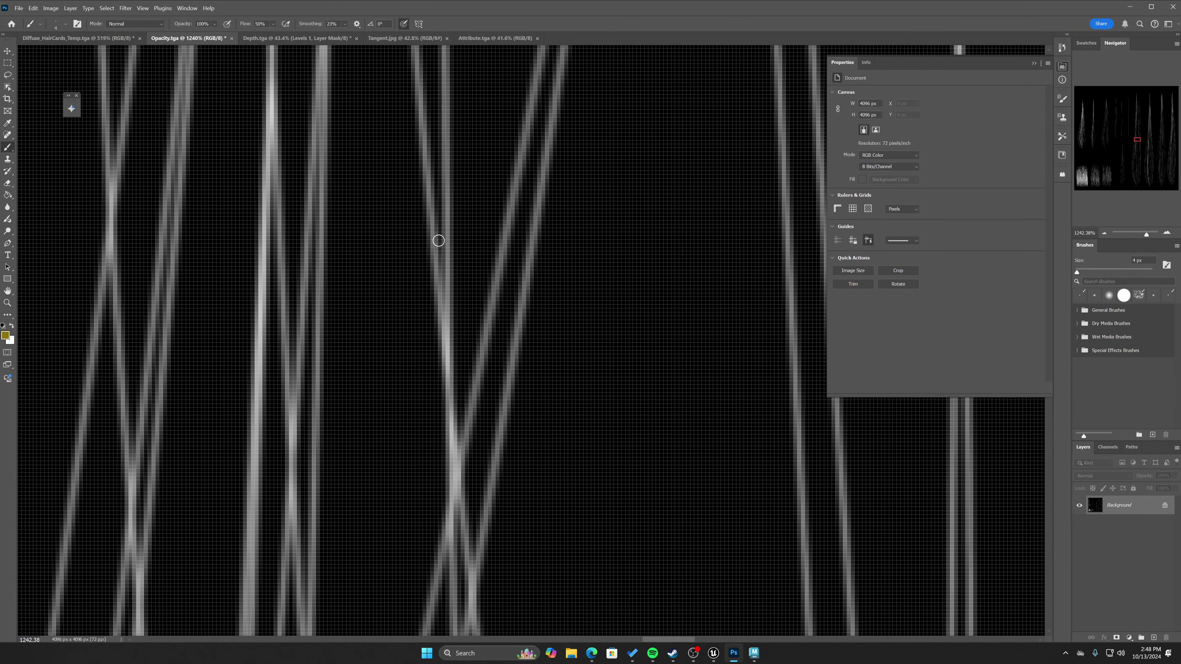
Apply a vertical Motion Blur to Depth.tga.
click(286, 41)
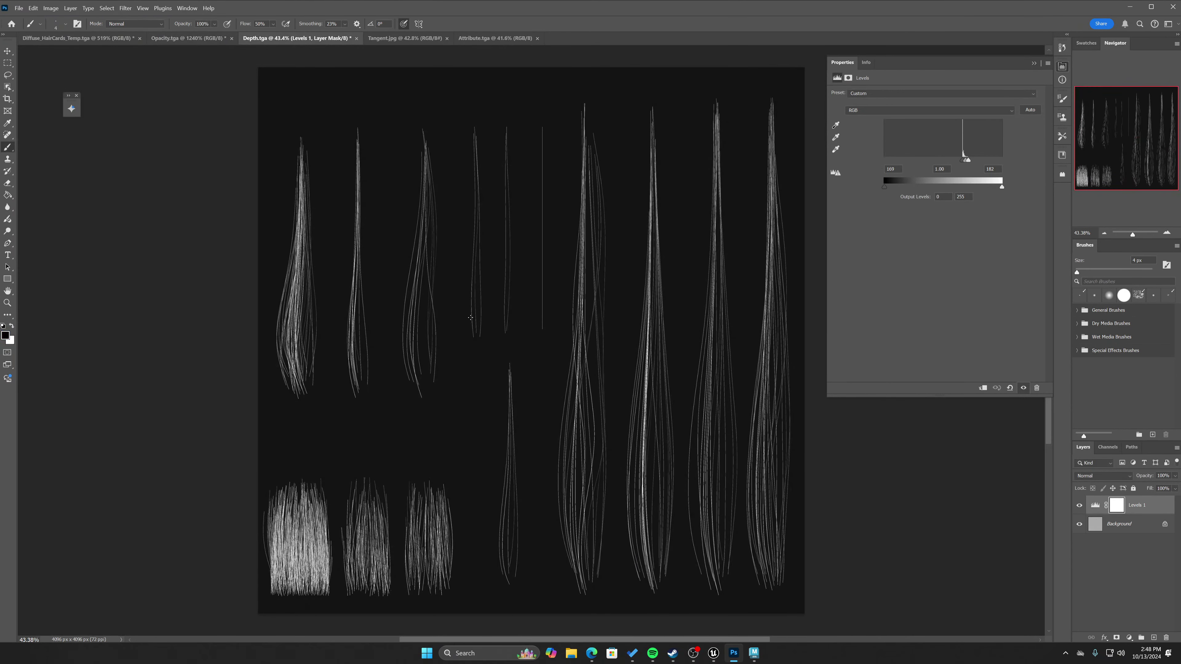
alt+scroll(348, 332, up, 8)
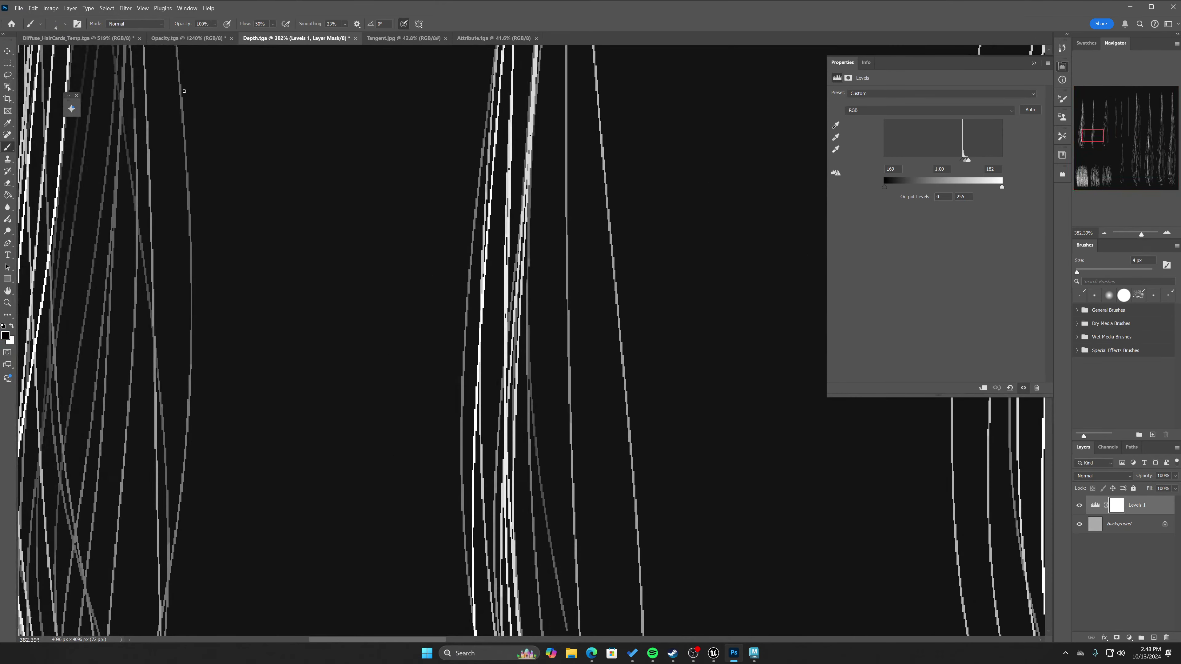
click(125, 8)
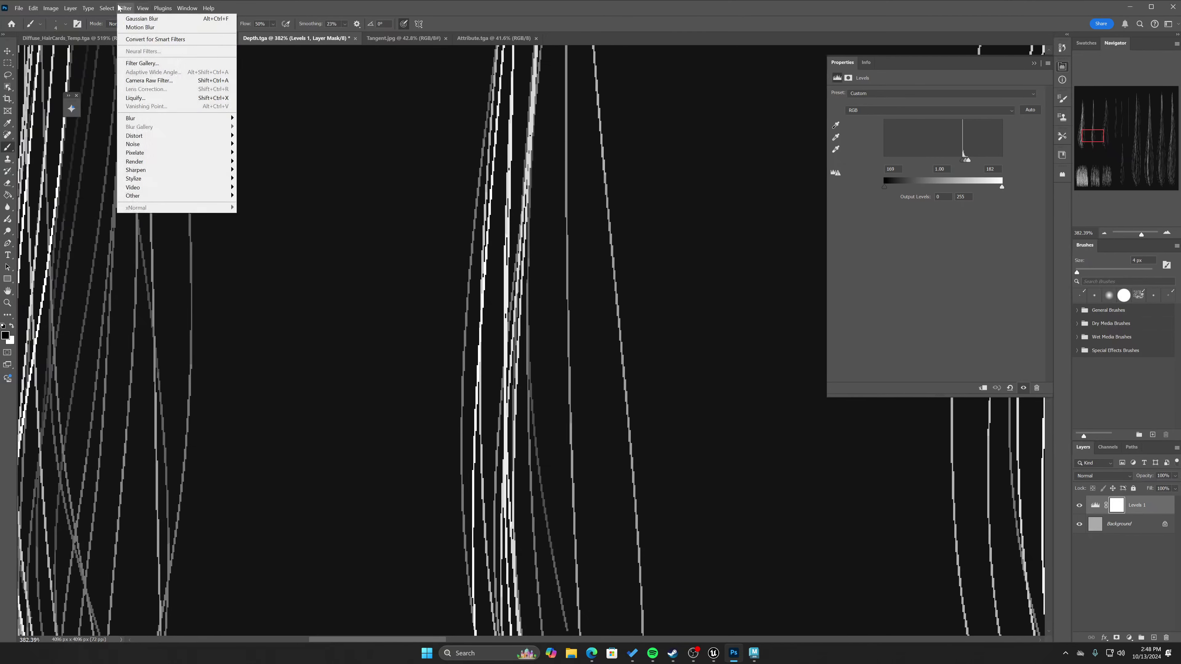
mouse_move(226, 120)
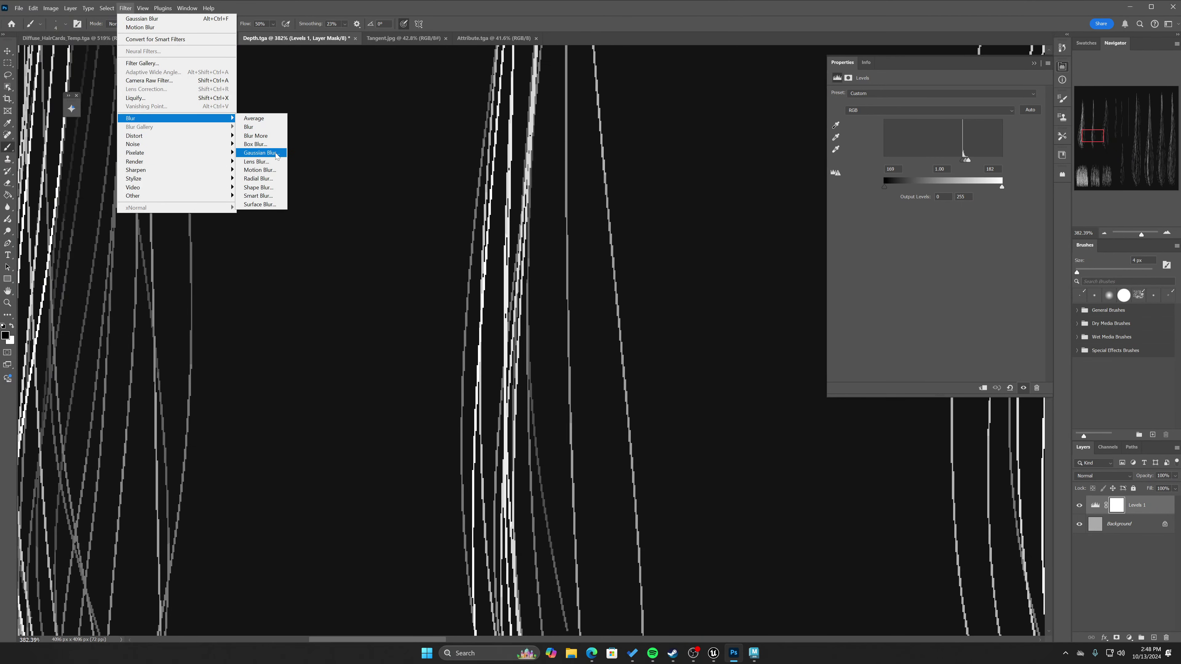
click(270, 170)
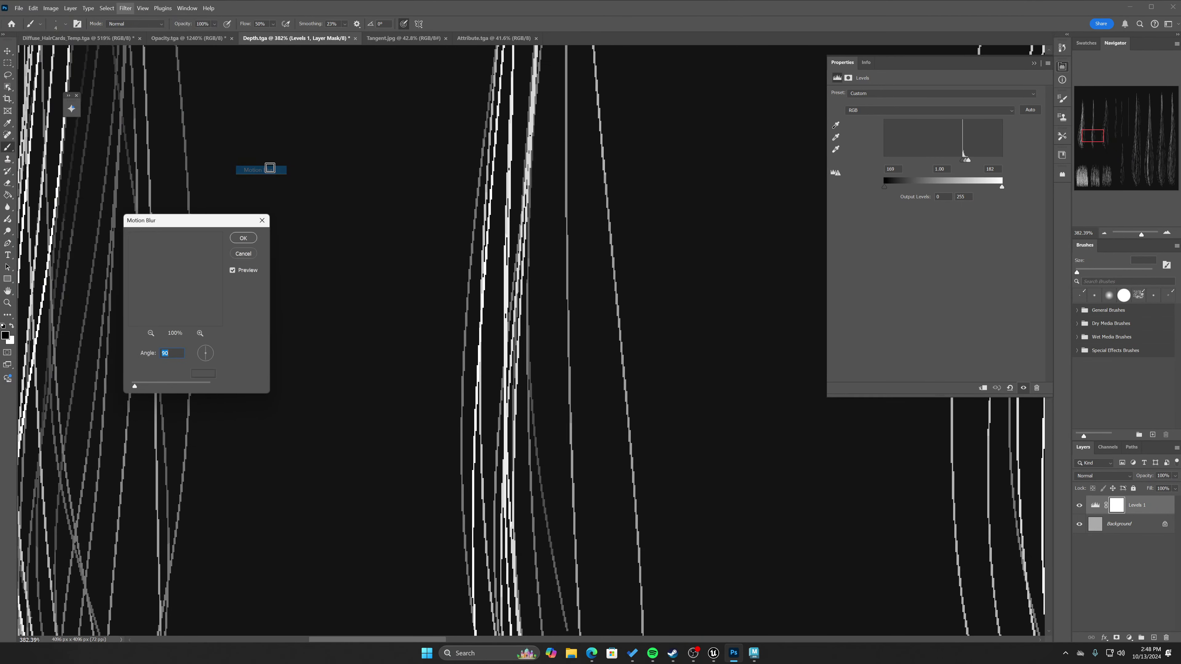
click(240, 238)
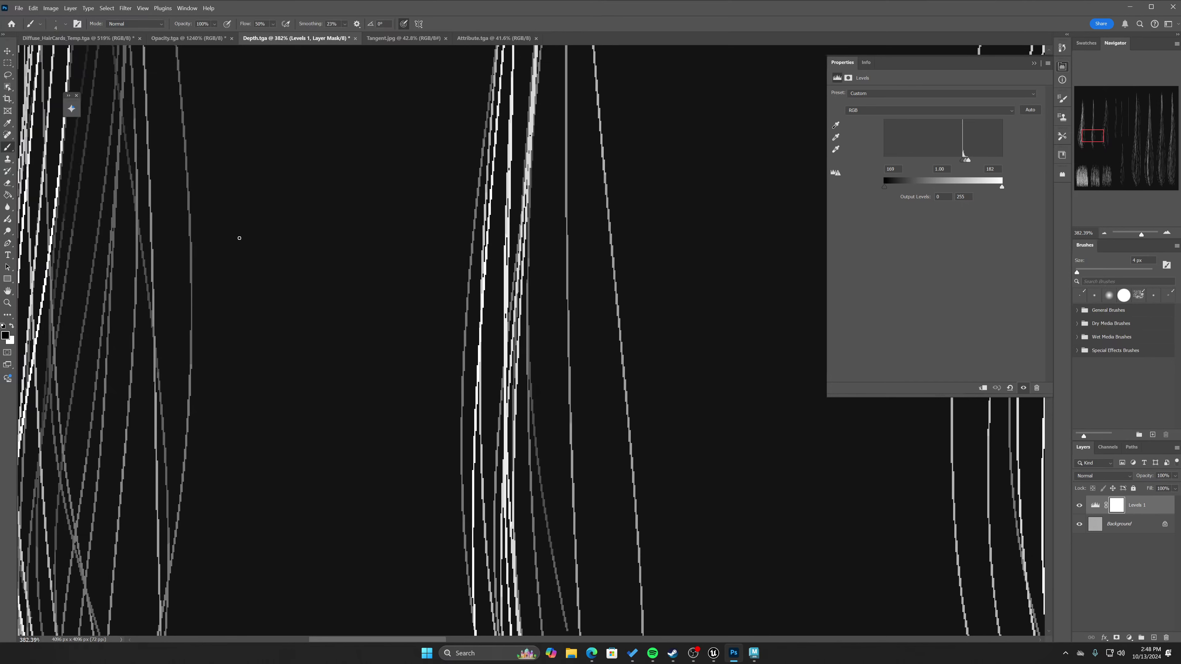
Flatten Depth.tga's Levels adjustment and Background into a single layer.
click(1124, 529)
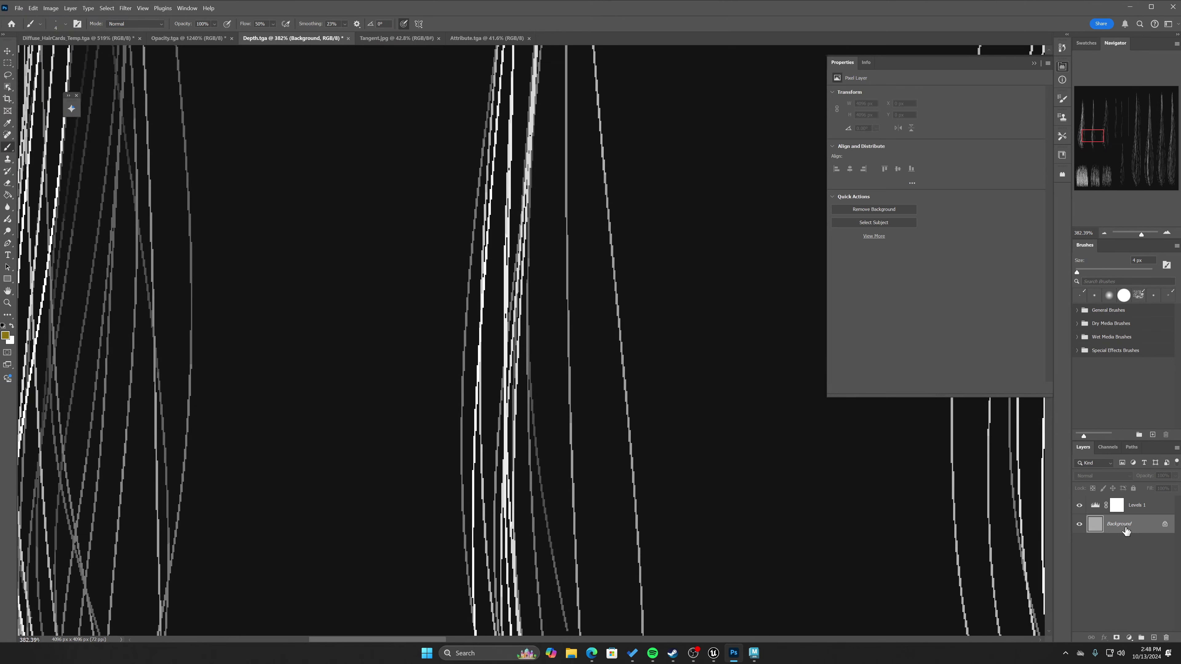
right_click(1137, 509)
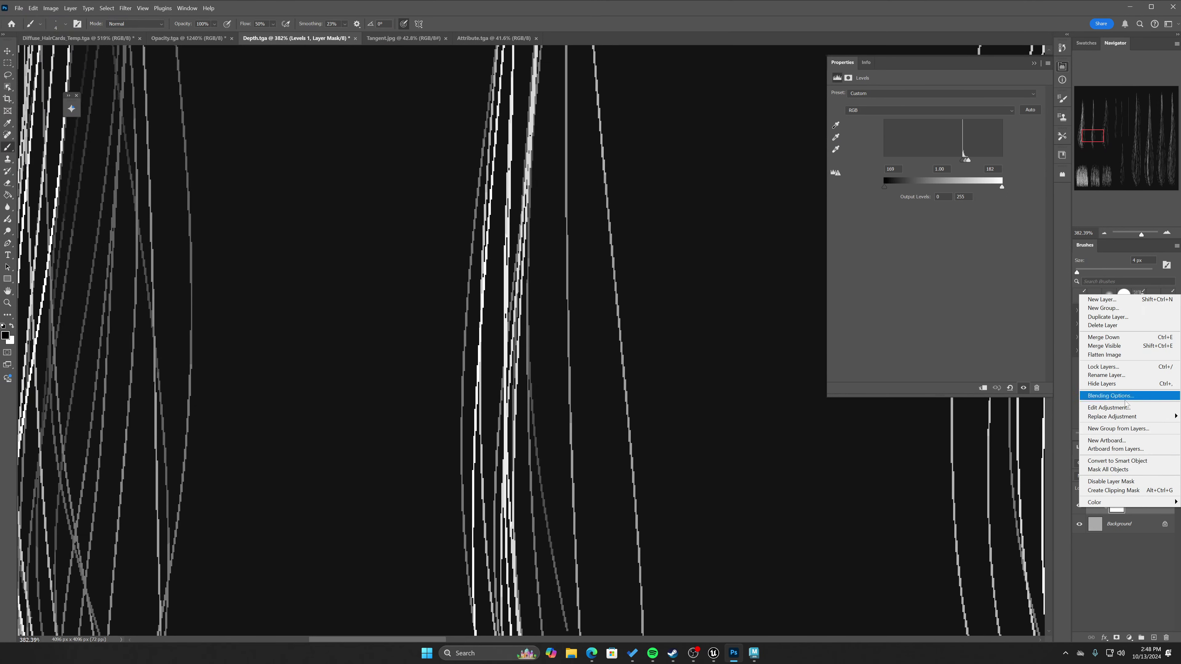
click(1132, 530)
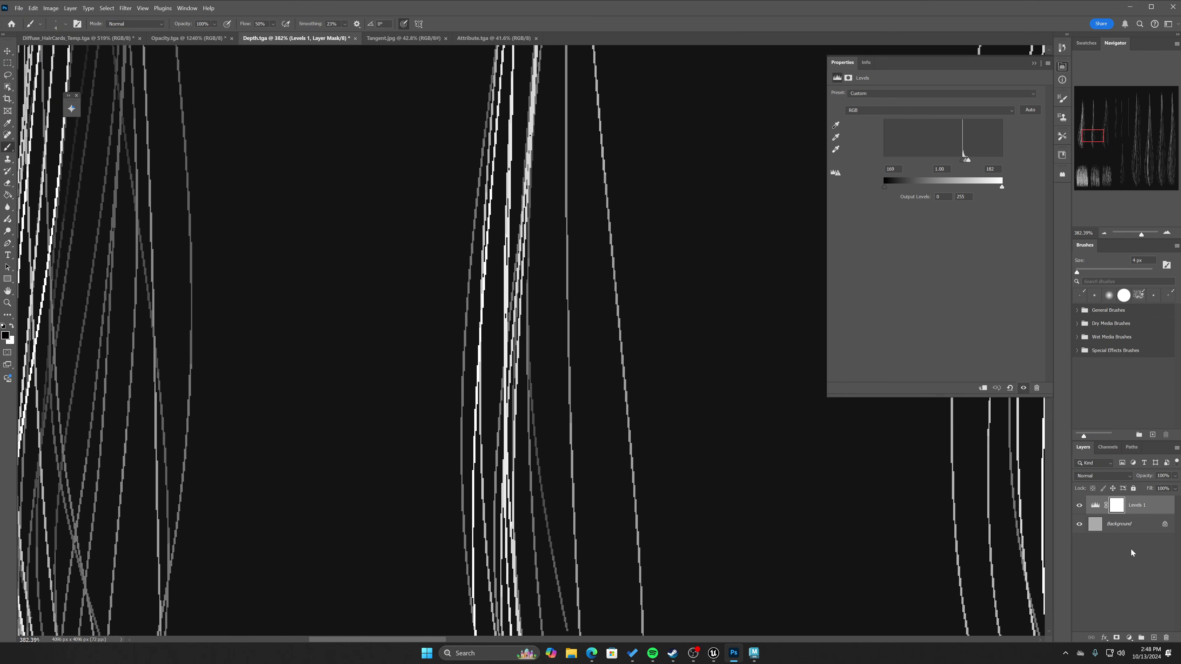
right_click(1130, 528)
click(1129, 501)
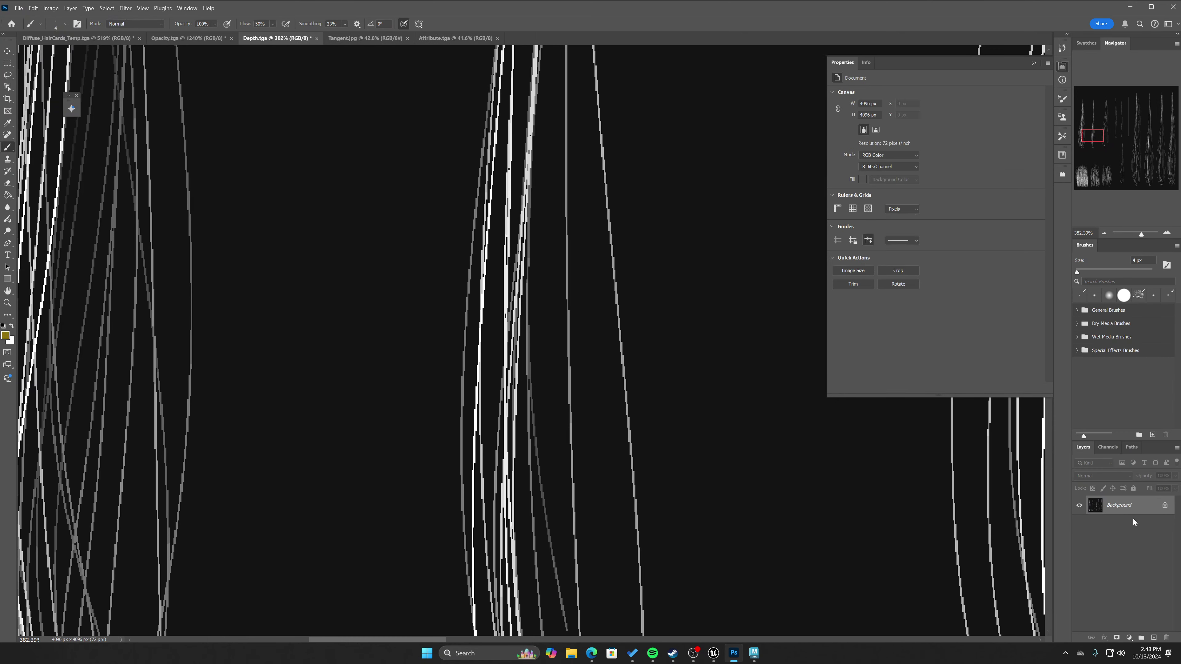
Rerun the 90° Motion Blur and add a 0.5-pixel Gaussian Blur on the flattened Depth.tga.
click(125, 8)
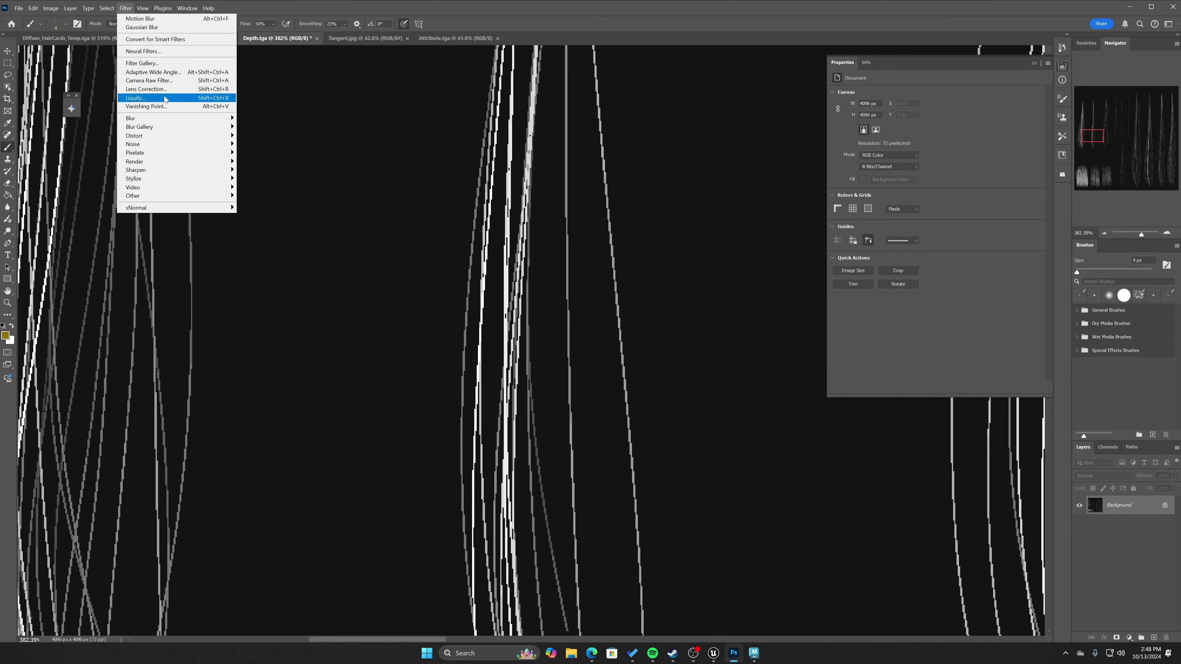
mouse_move(181, 122)
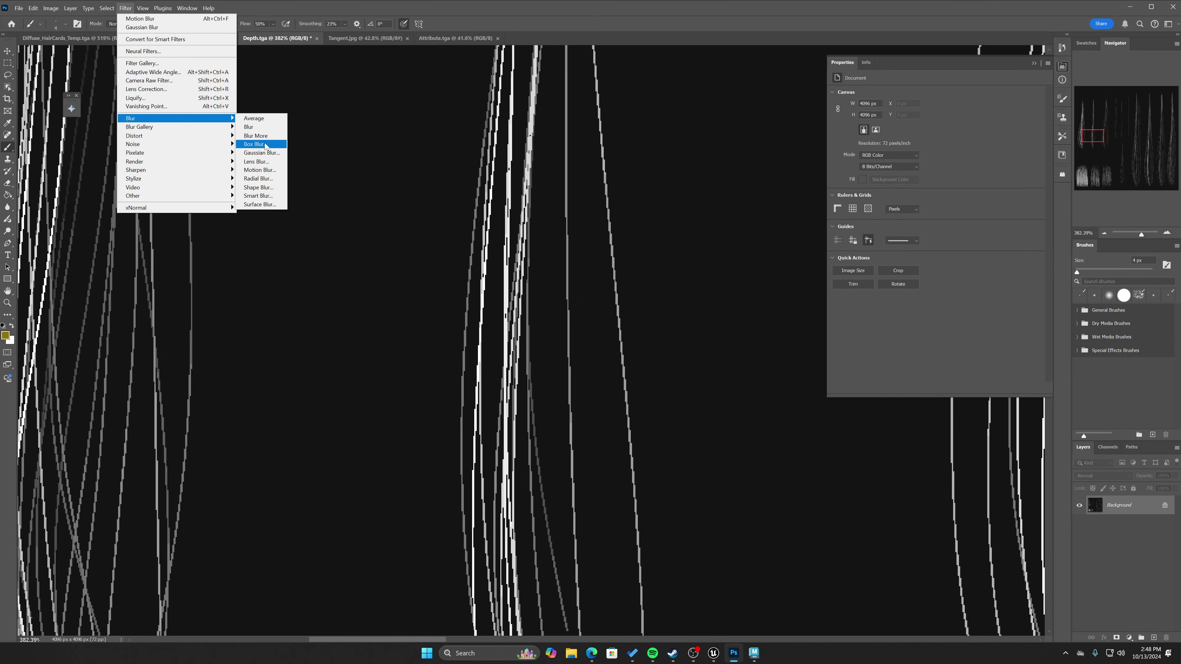
click(260, 170)
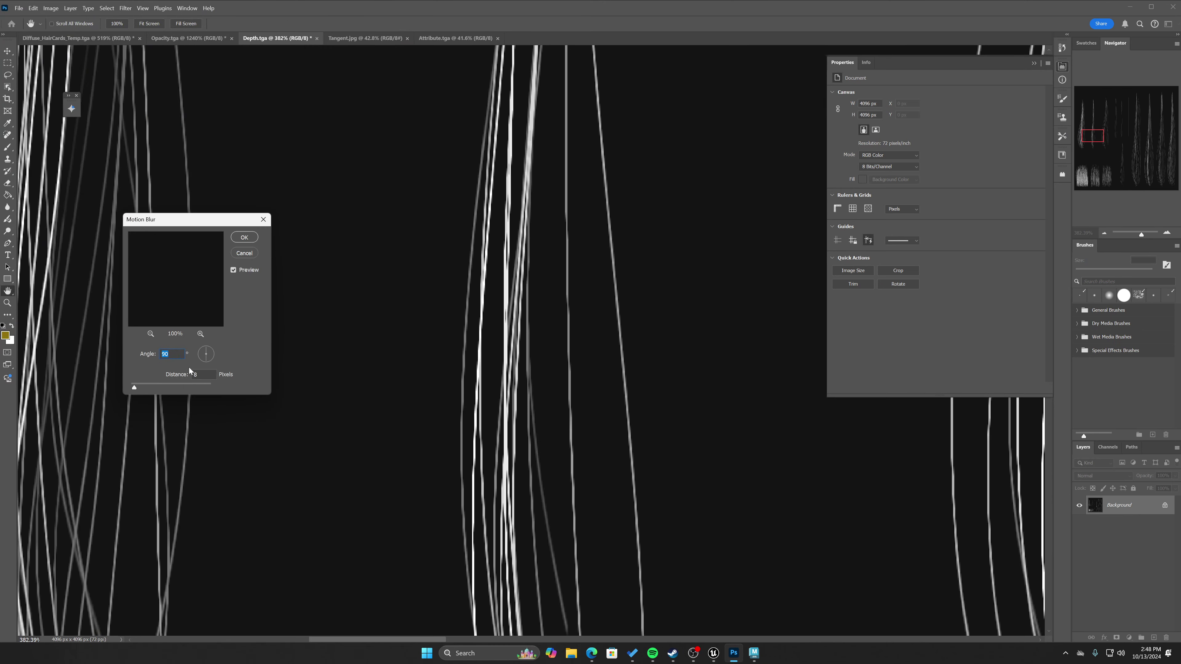
click(241, 239)
click(125, 8)
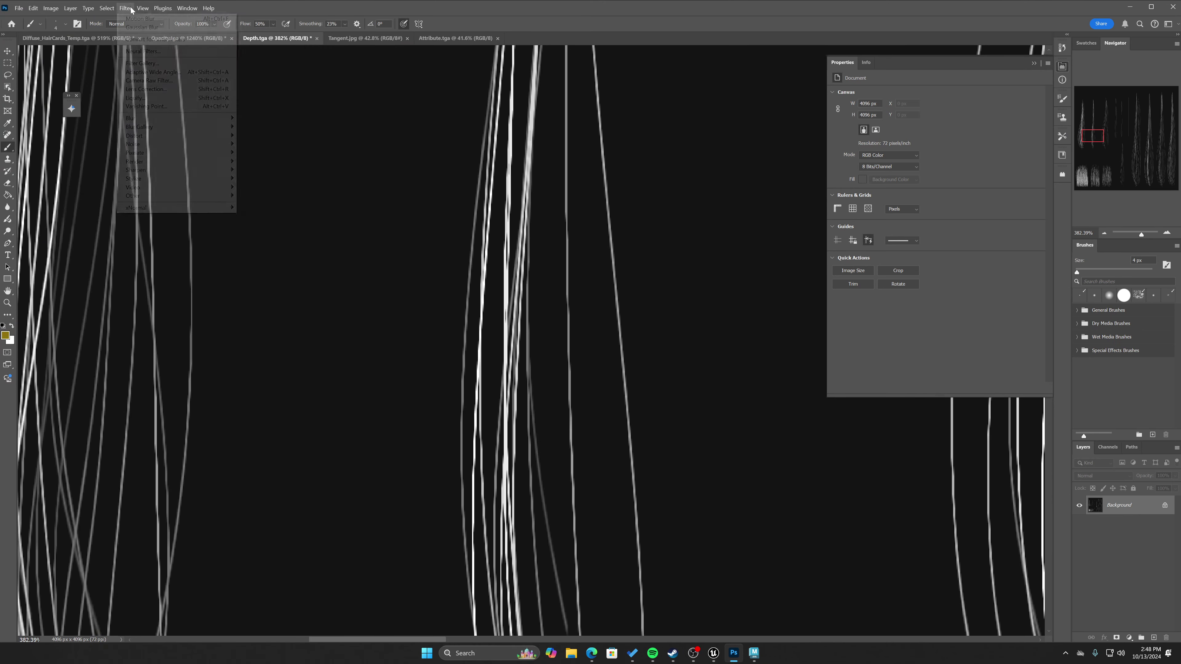
mouse_move(195, 119)
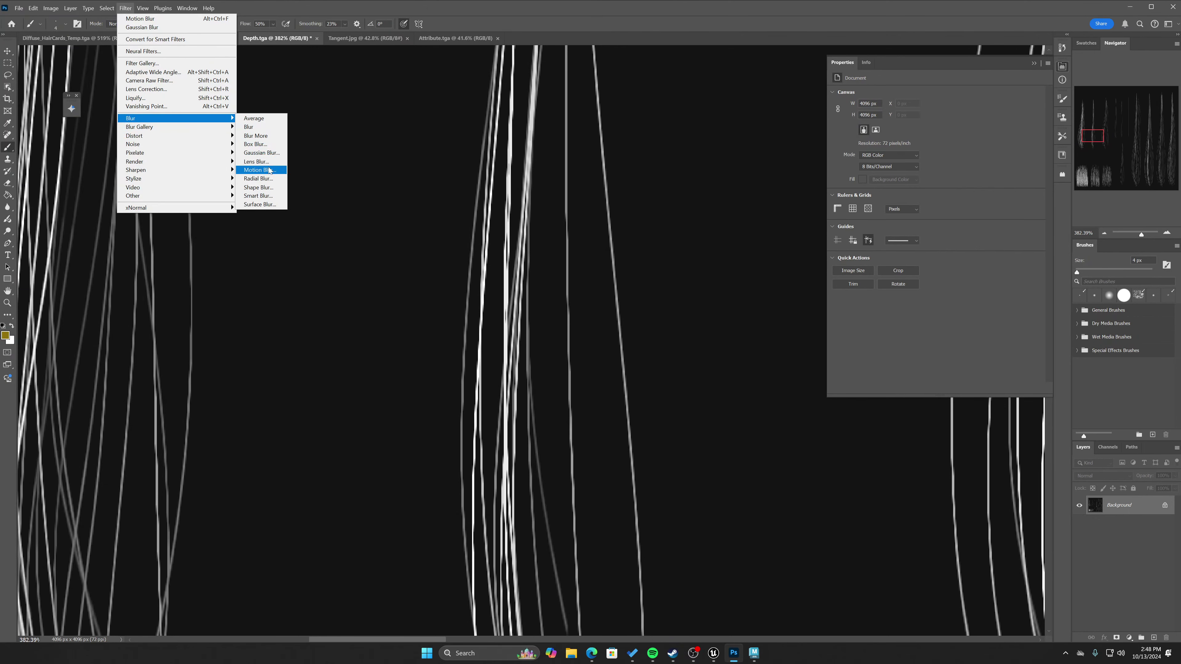
click(262, 154)
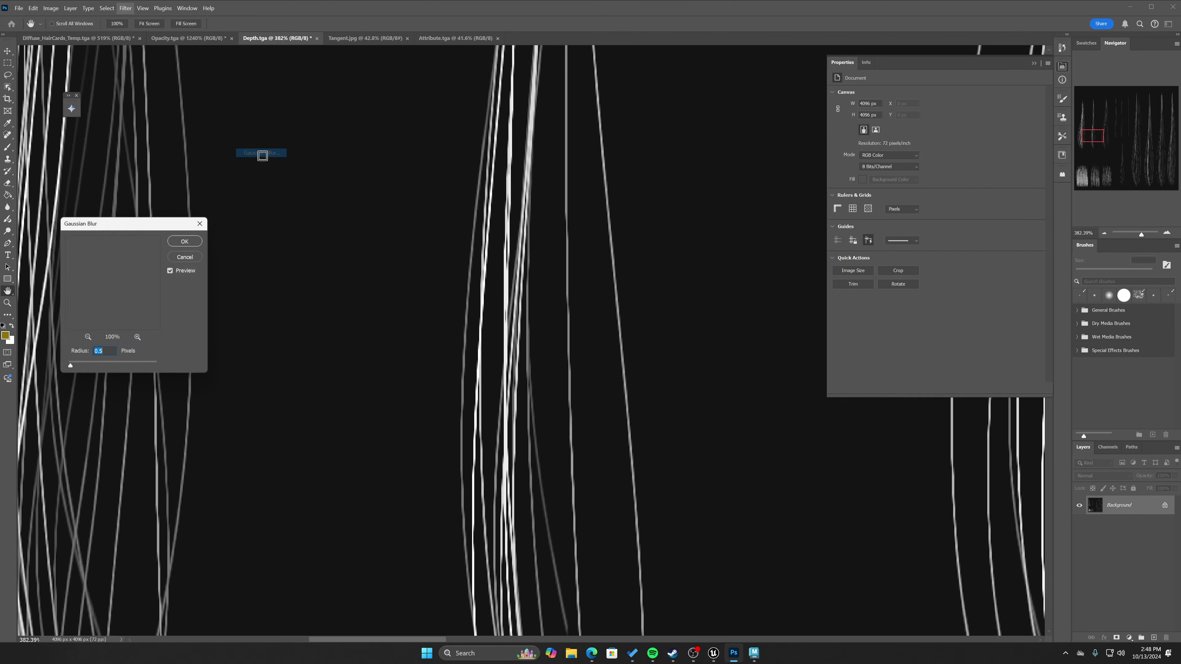
click(186, 241)
In Opacity.tga, duplicate the Background layer twice and set the copies to Screen blending.
click(184, 39)
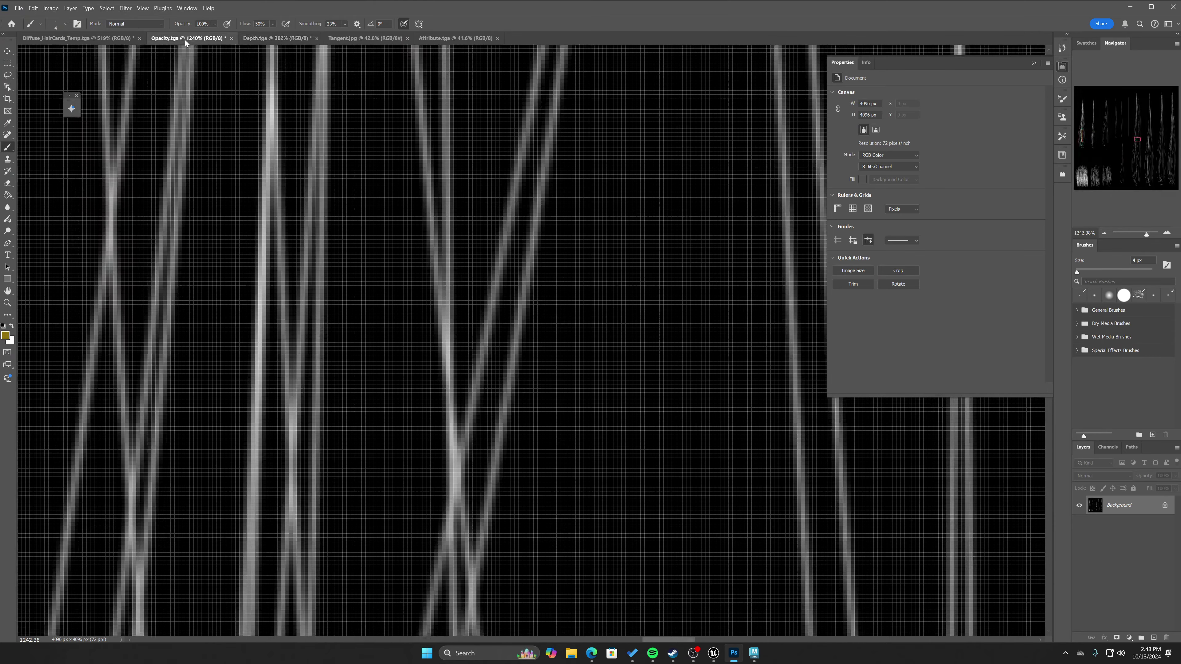
click(95, 39)
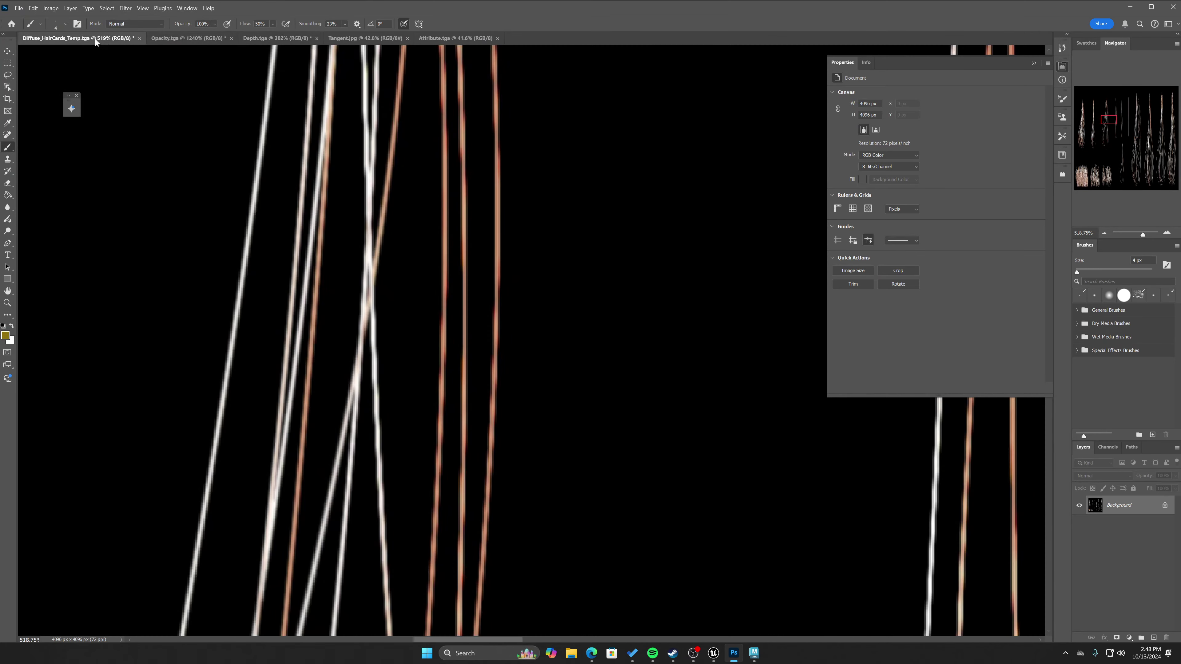
click(169, 38)
ctrl+drag(429, 267, 380, 472)
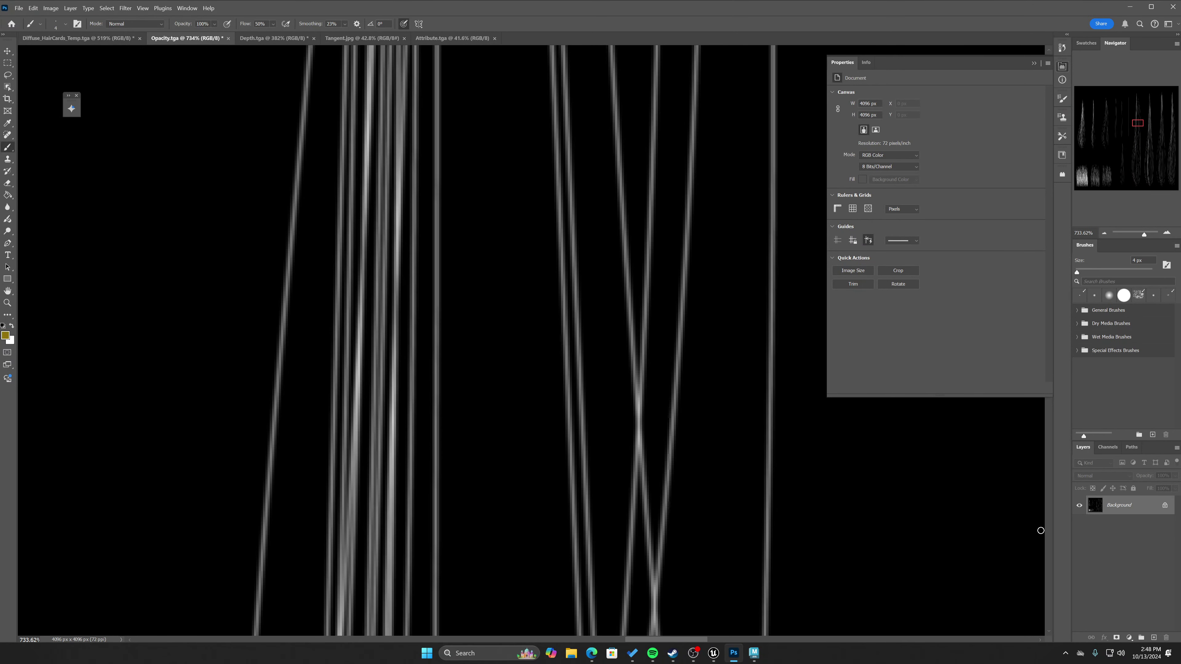
drag(1137, 507, 1153, 638)
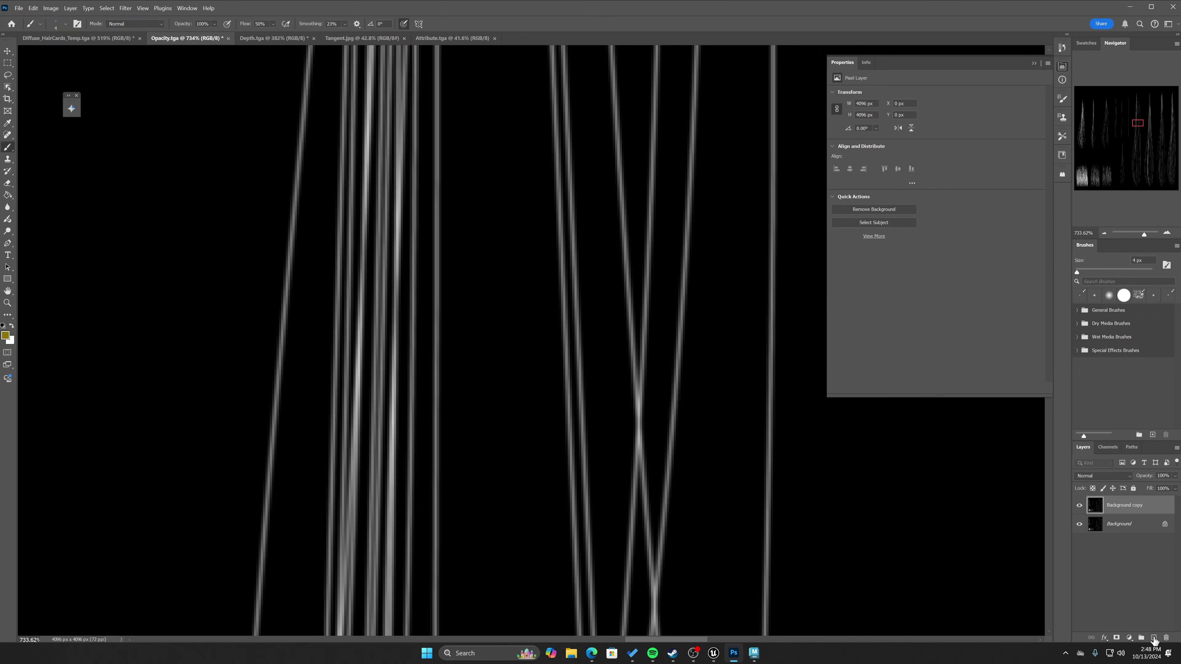
drag(1138, 516, 1157, 641)
click(1102, 476)
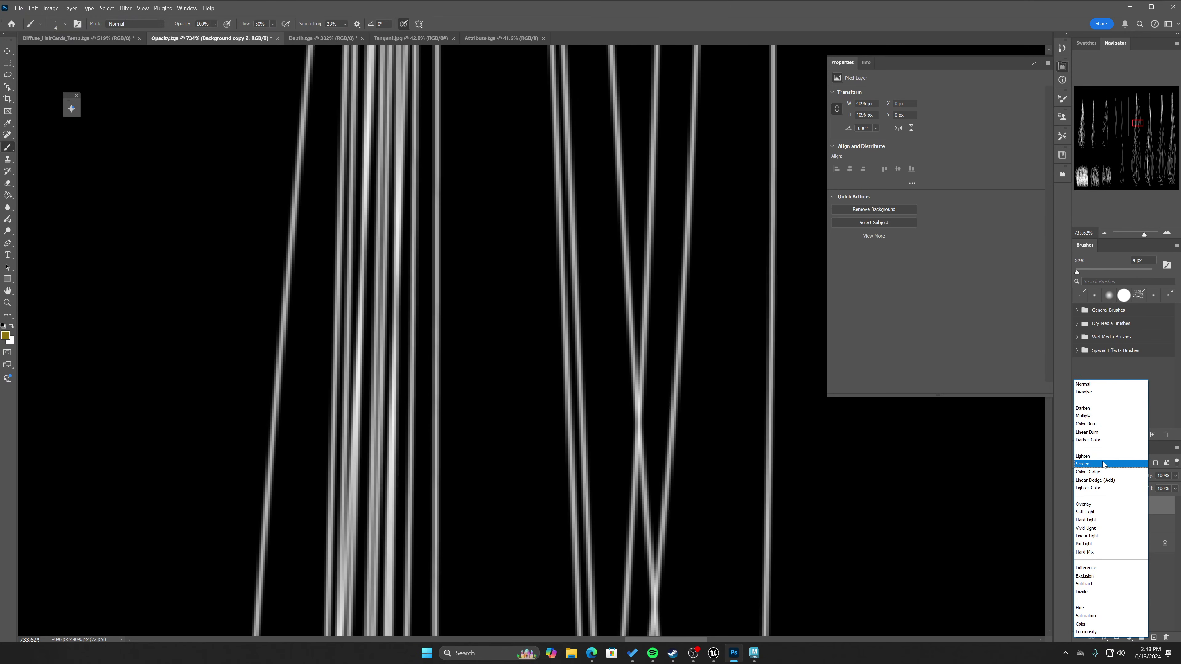
click(1103, 458)
click(1123, 528)
click(1108, 475)
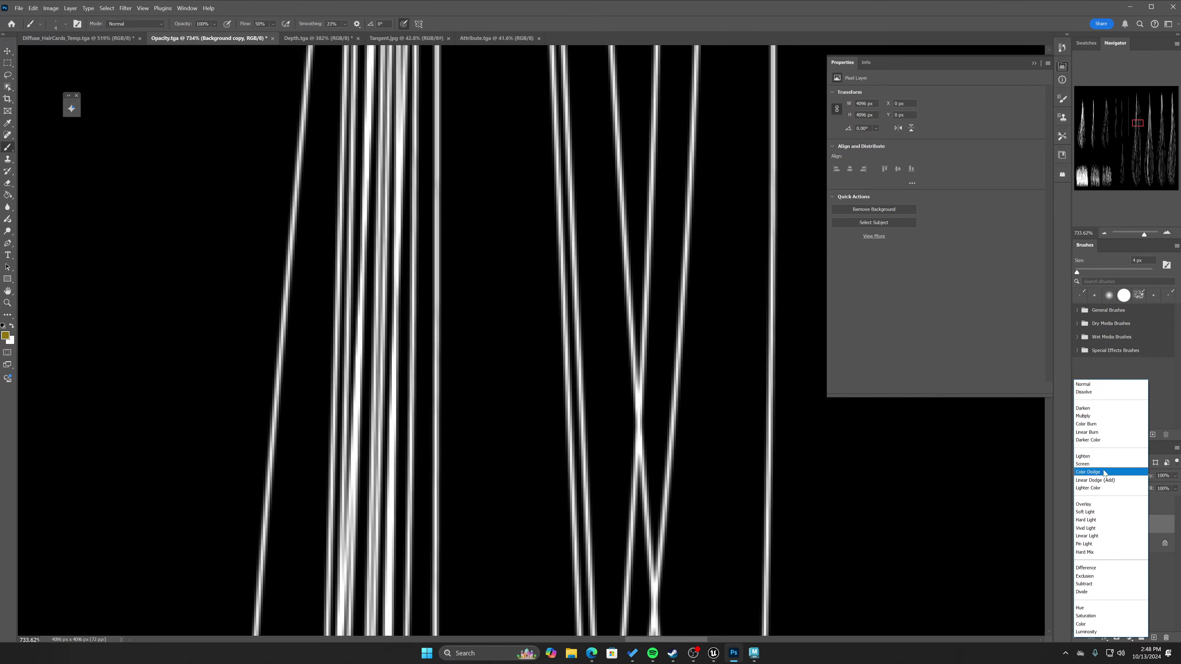
click(1101, 464)
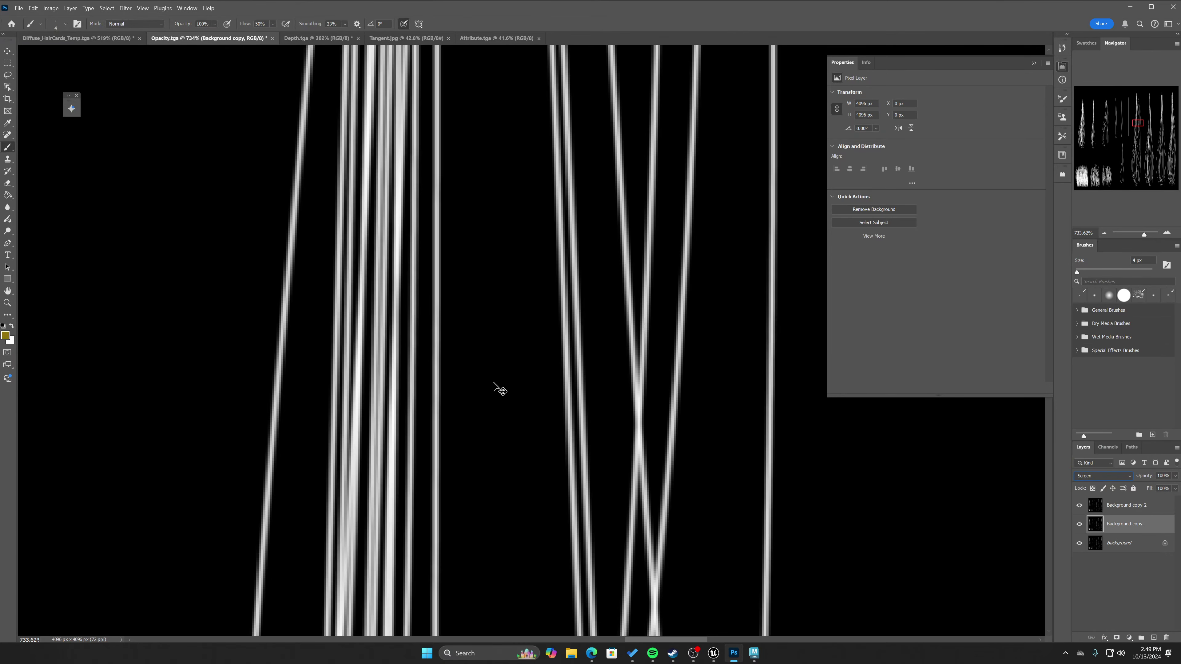
Duplicate both Background copies to create test copies 3 and 4.
alt+scroll(493, 382, down, 10)
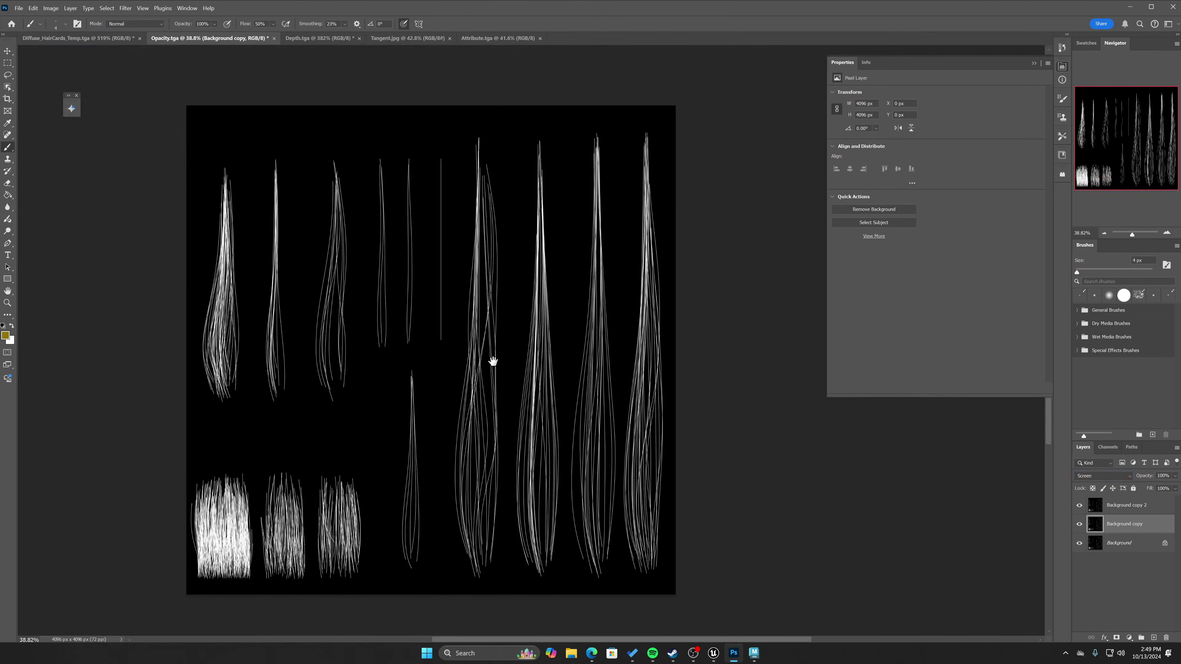
ctrl+drag(493, 361, 603, 442)
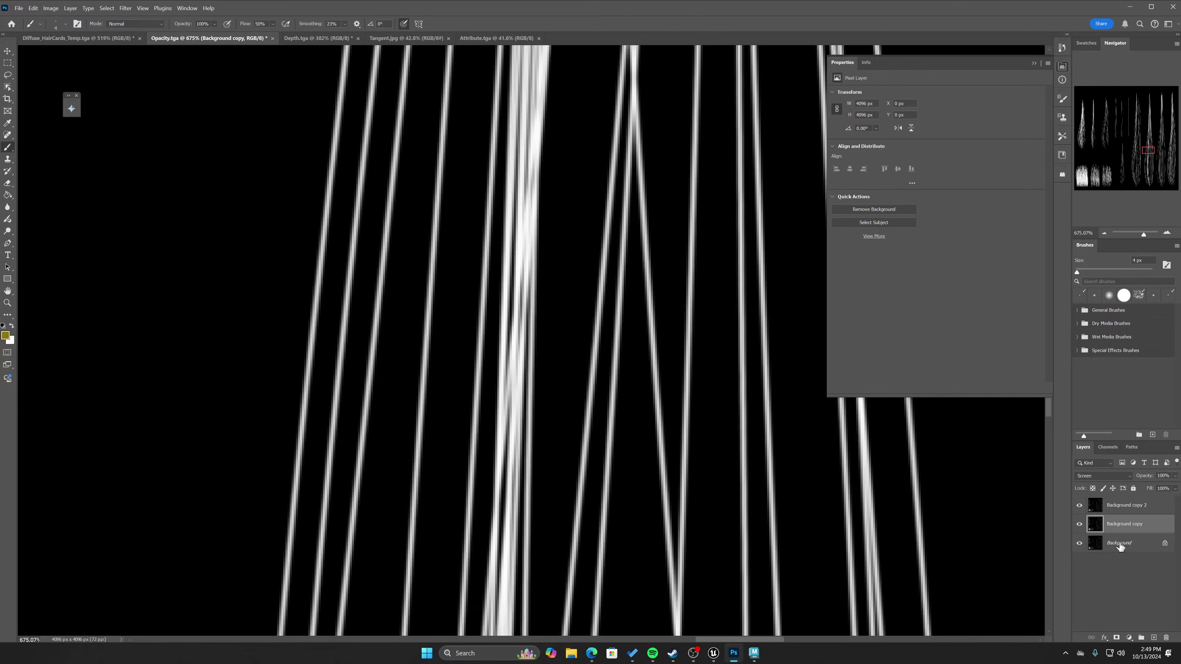
shift+click(1128, 507)
drag(1128, 507, 1154, 637)
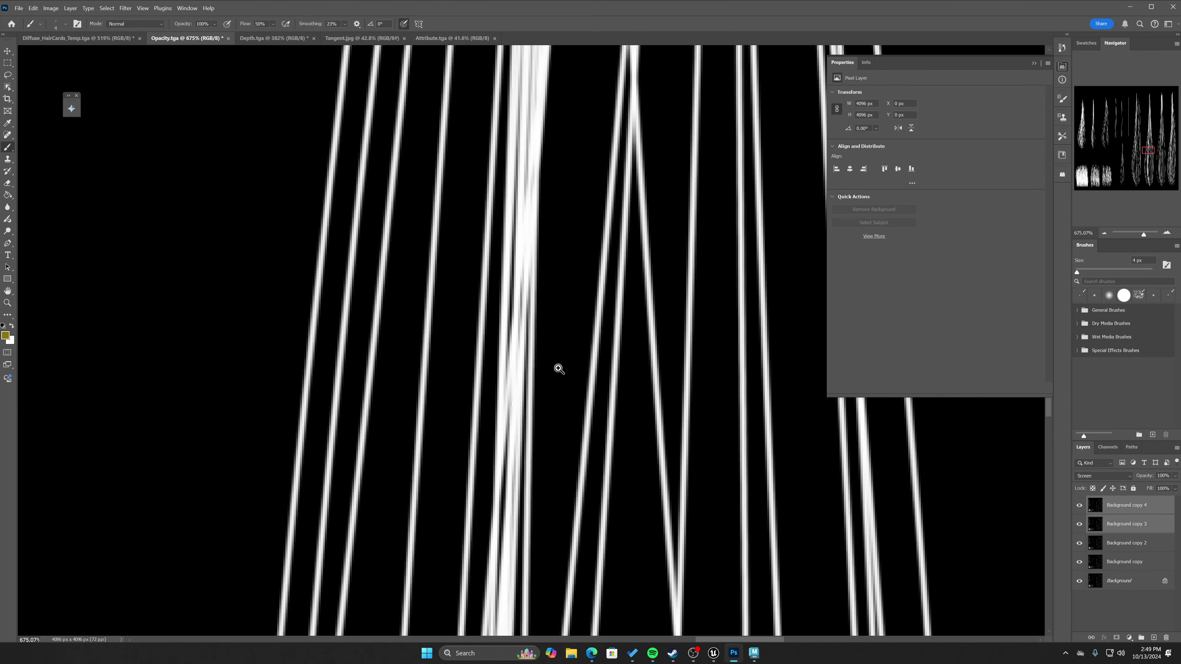
ctrl+drag(559, 369, 506, 419)
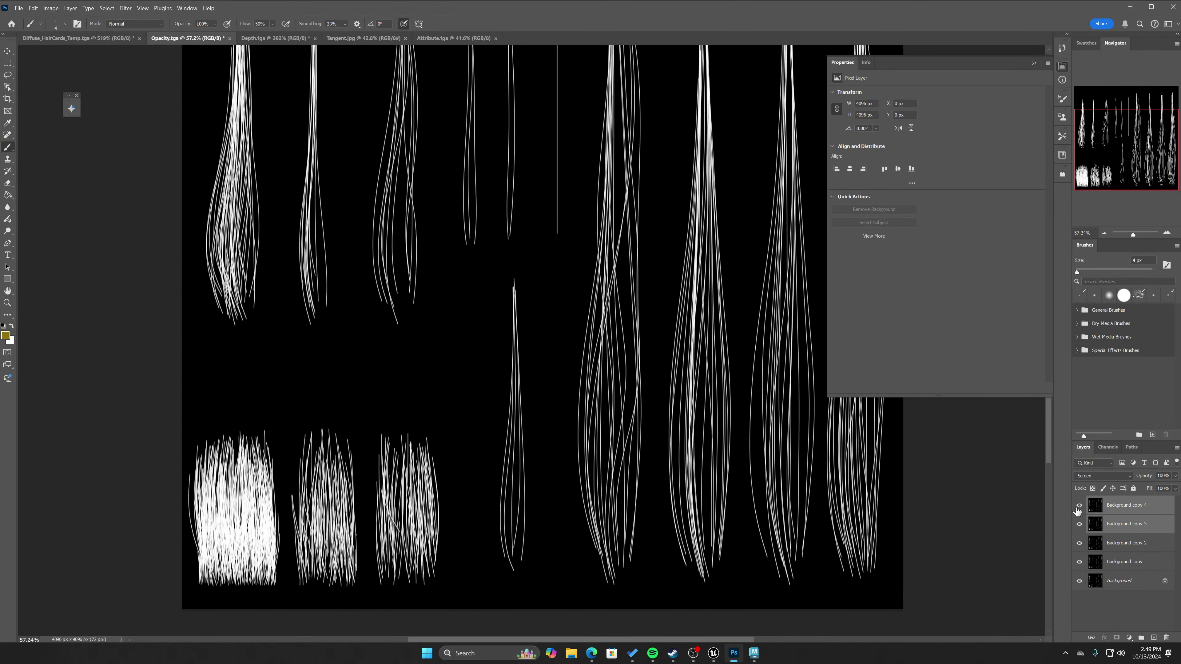
Toggle the Background copy layers' visibility to compare strand brightness.
drag(1077, 510, 1080, 567)
click(1079, 562)
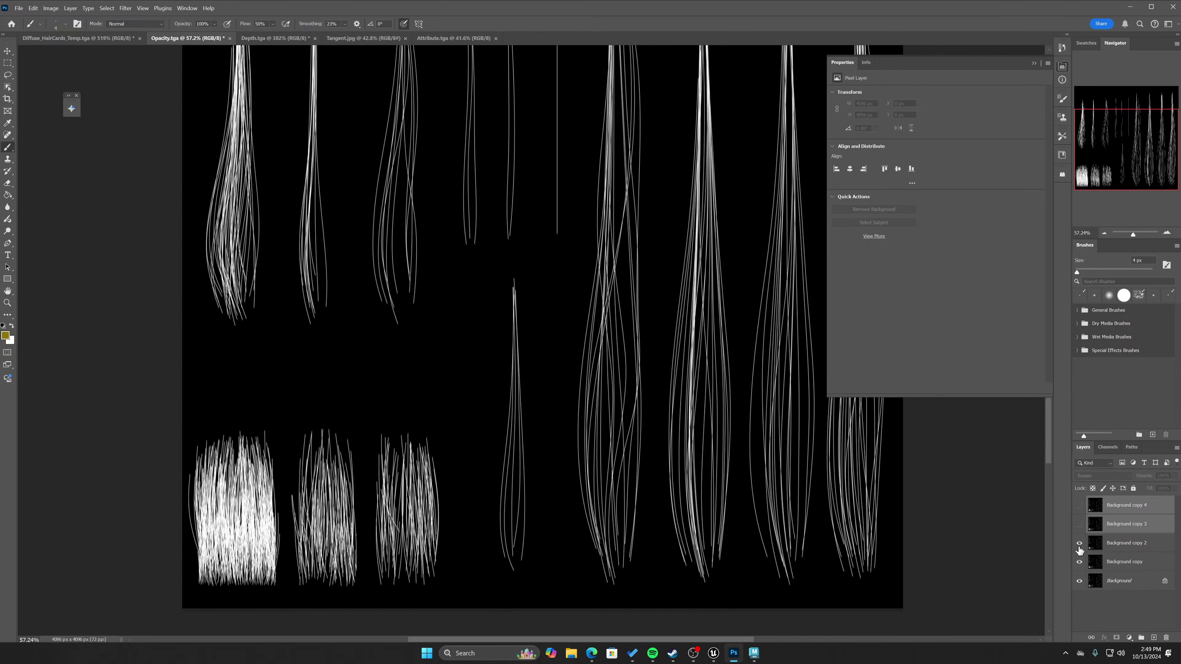
click(1079, 525)
click(1080, 506)
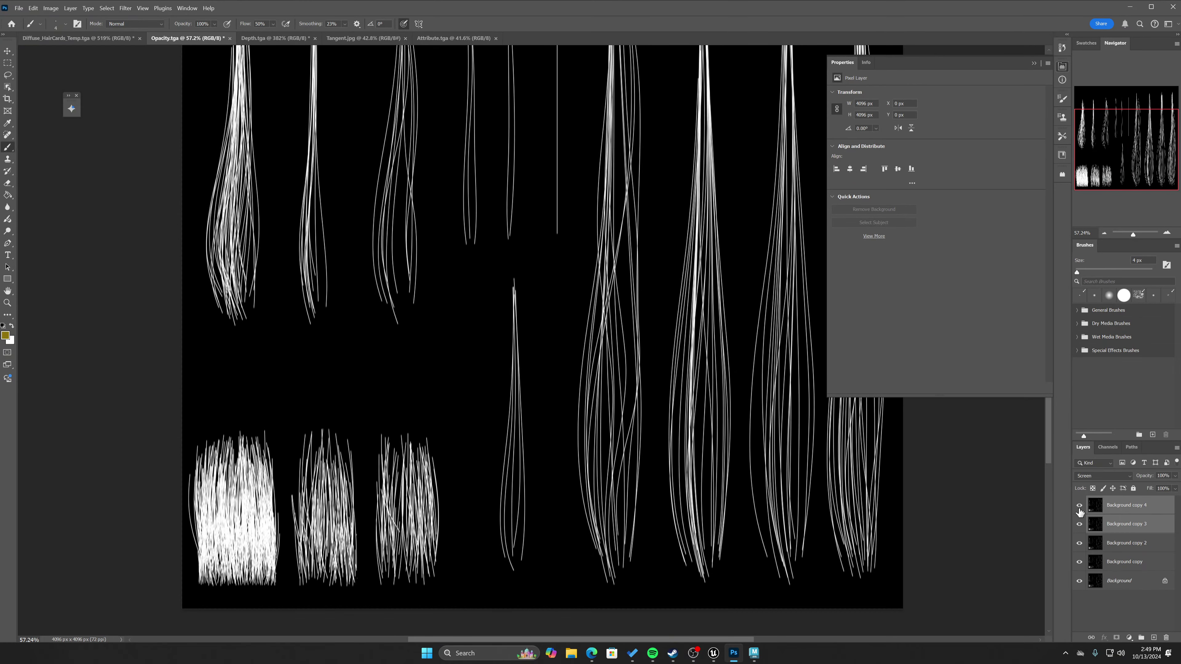
click(1079, 506)
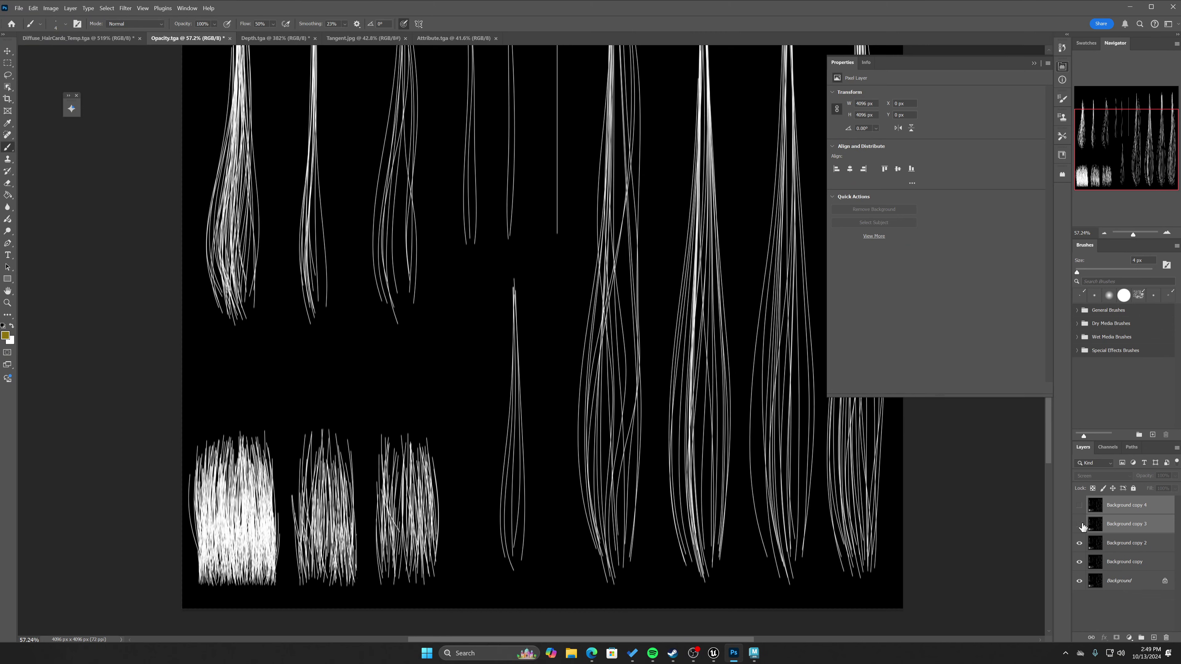
click(1081, 524)
click(1079, 543)
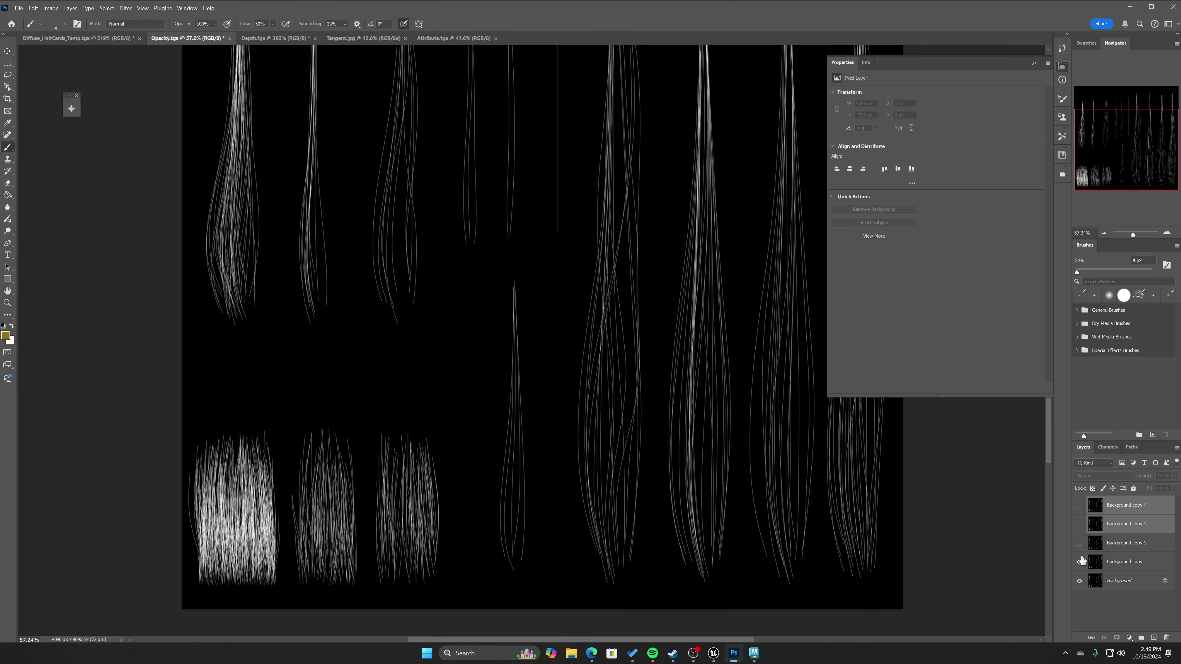
click(1079, 543)
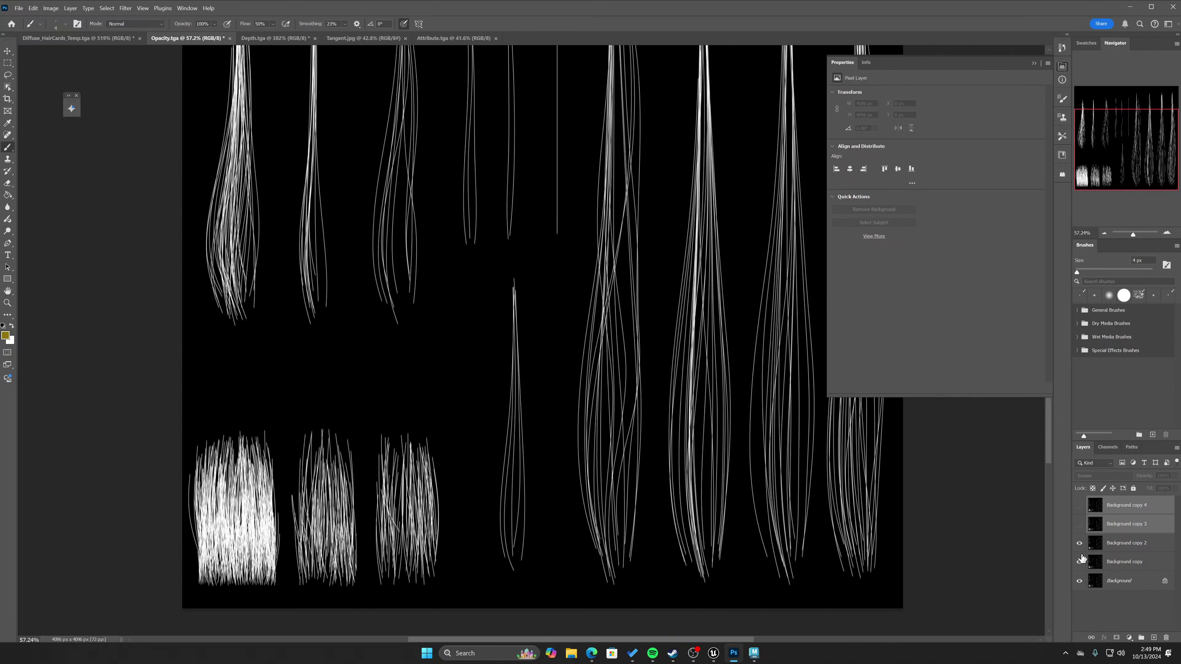
Delete Background copy 3 and copy 4, leaving the two Screen copies.
click(1125, 524)
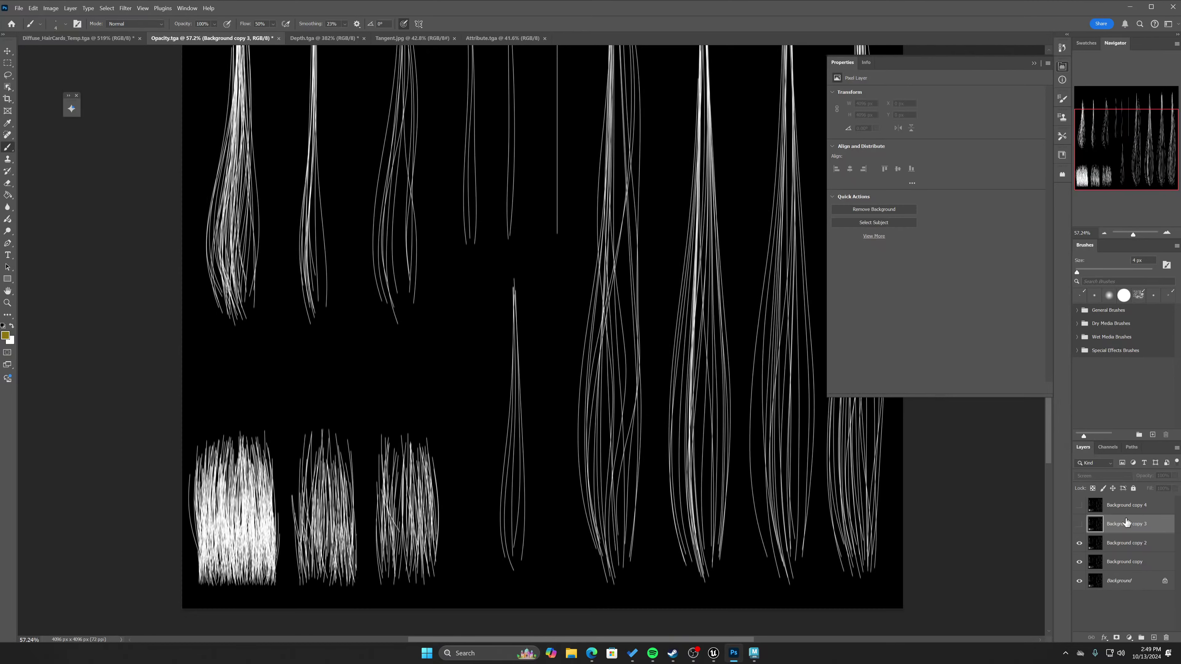
shift+click(1125, 508)
right_click(1128, 506)
click(1151, 607)
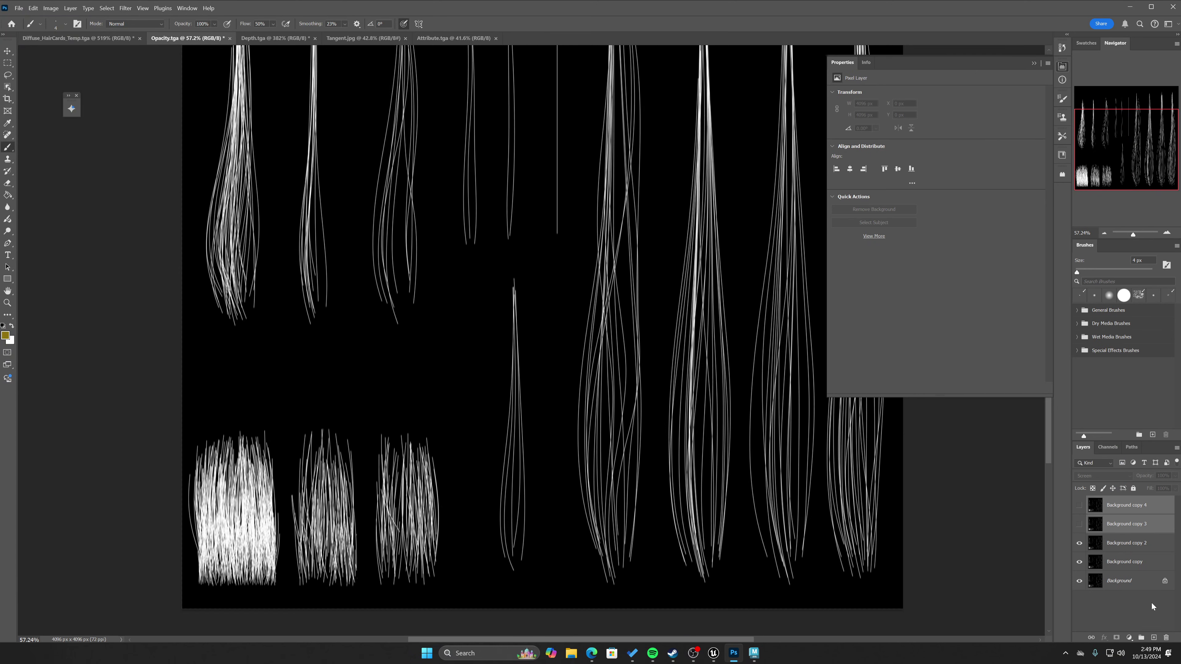
drag(1136, 528, 1167, 636)
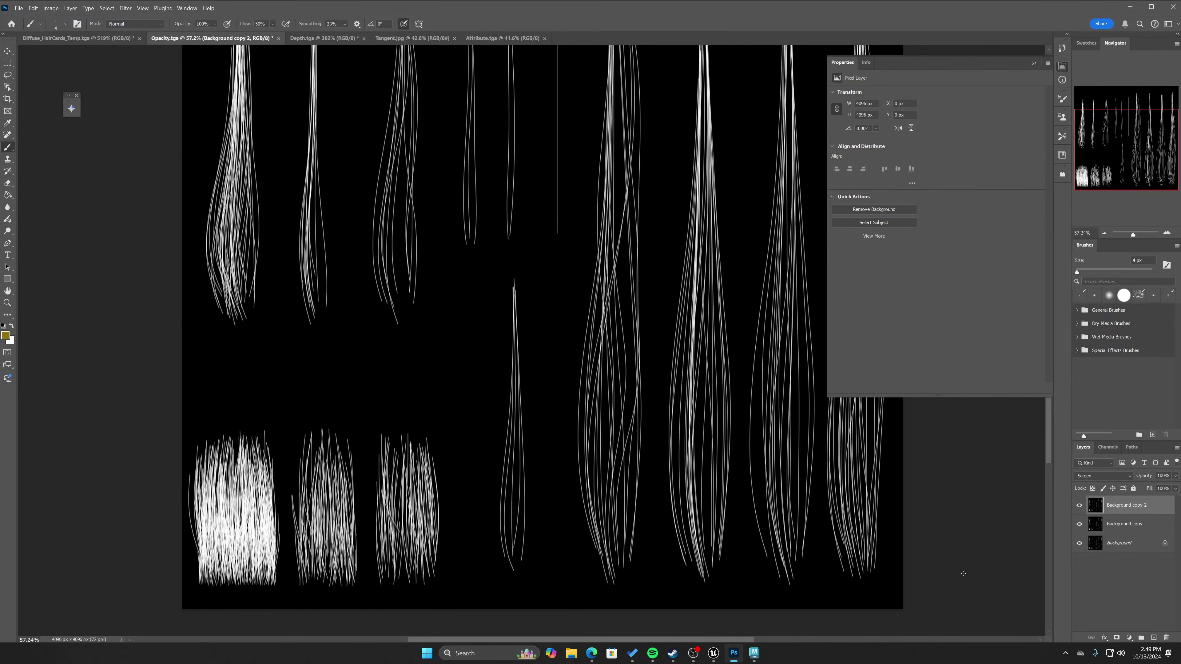
right_click(1126, 546)
Flatten Opacity.tga into one layer and save it.
click(1134, 519)
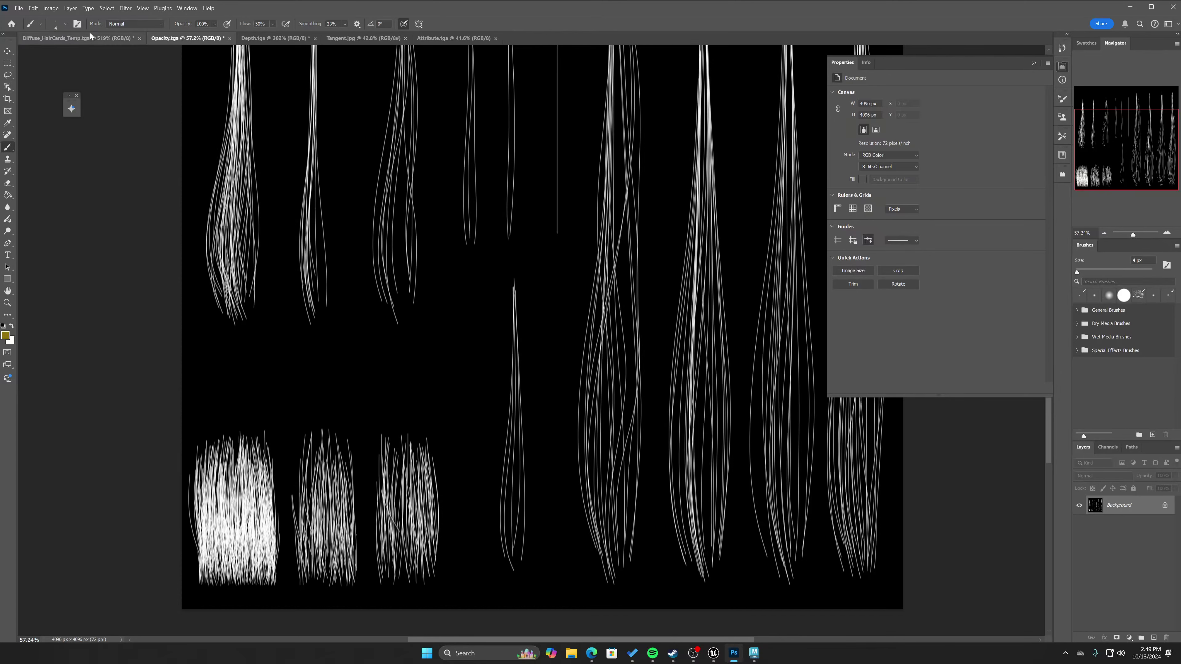
click(18, 8)
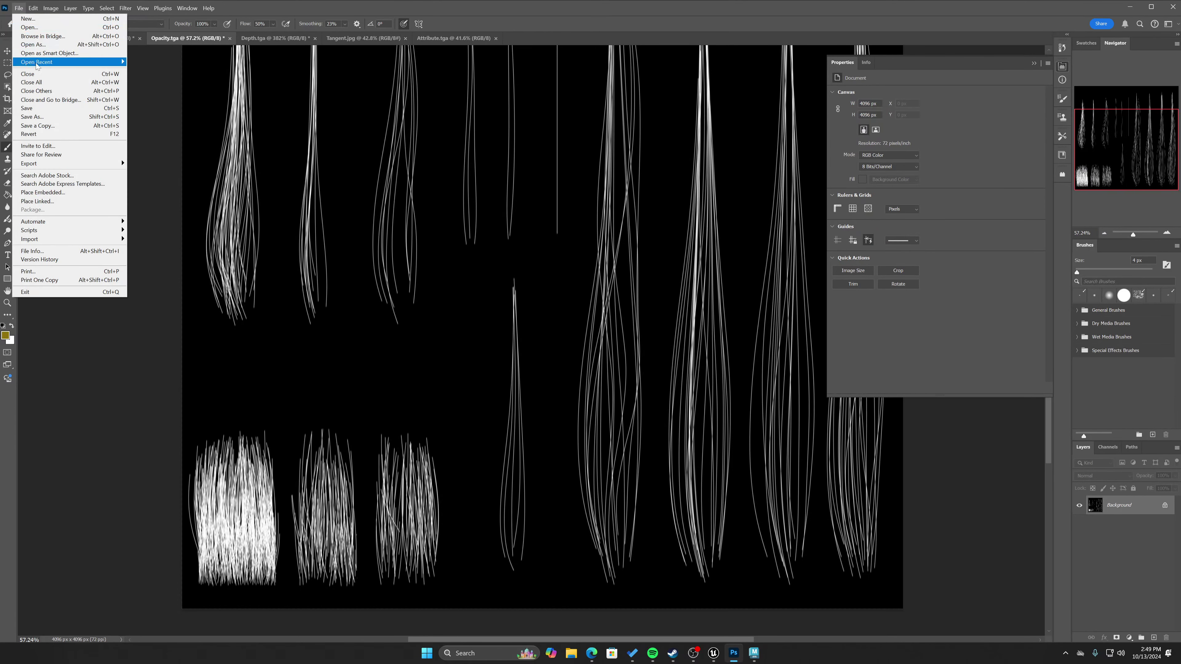
click(43, 109)
Bring up the green Tangent.jpg map and zoom into its strand detail.
click(271, 38)
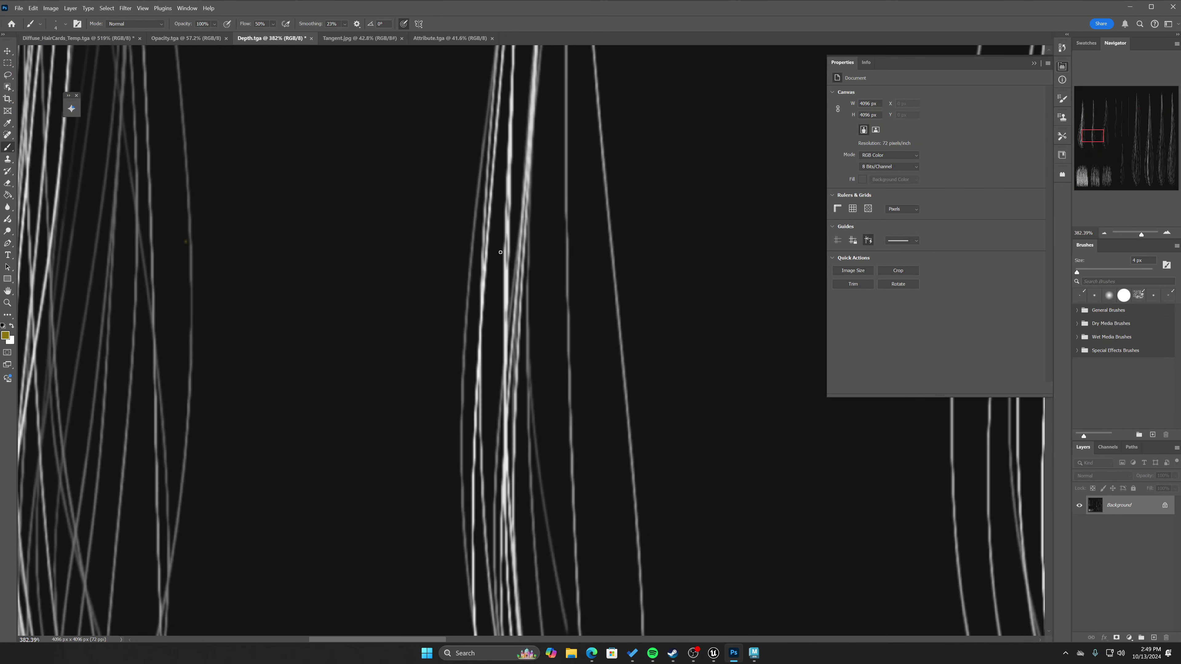
alt+scroll(500, 252, down, 5)
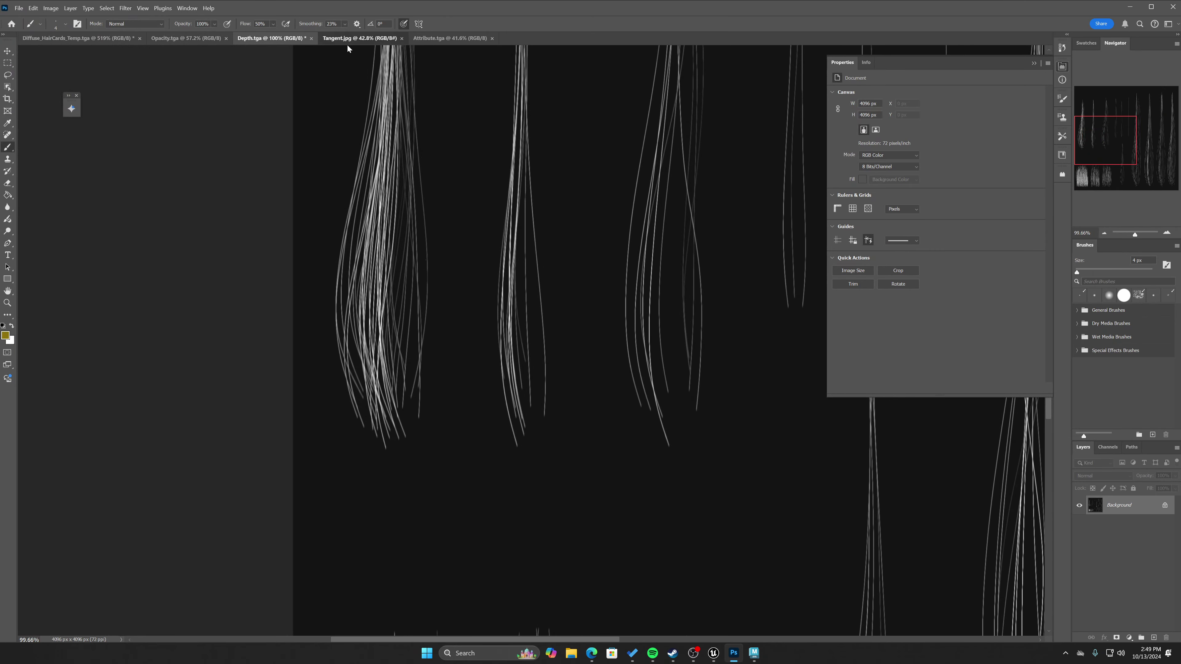
click(349, 39)
alt+scroll(486, 259, up, 2)
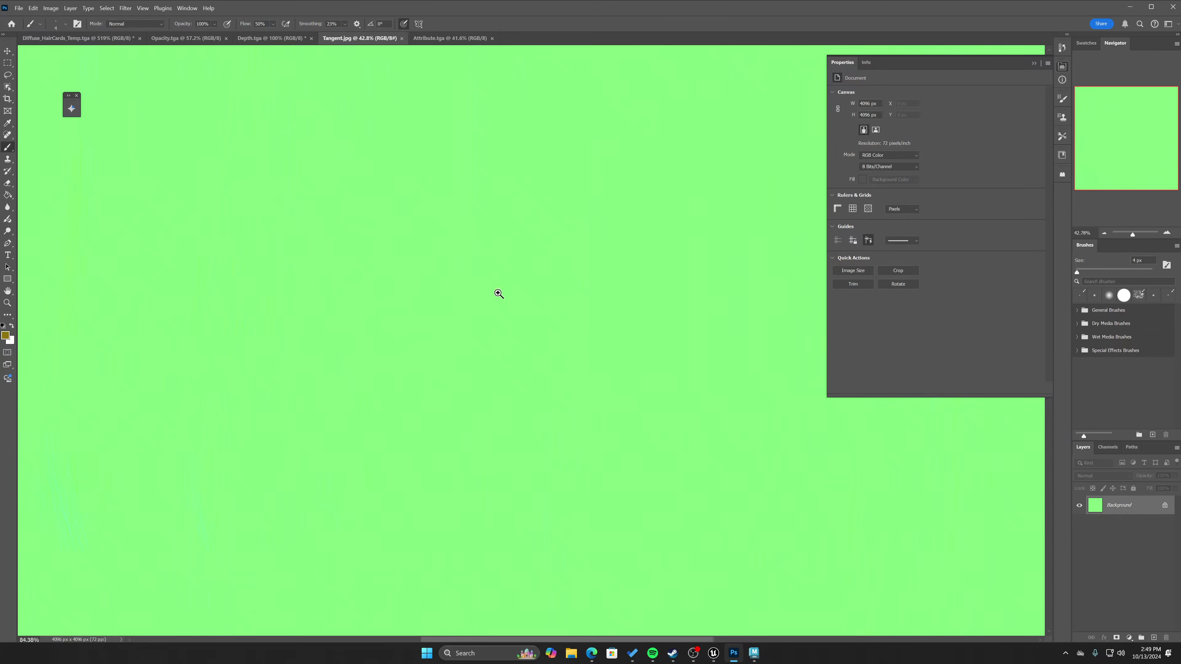
alt+scroll(498, 292, down, 4)
alt+scroll(490, 350, up, 5)
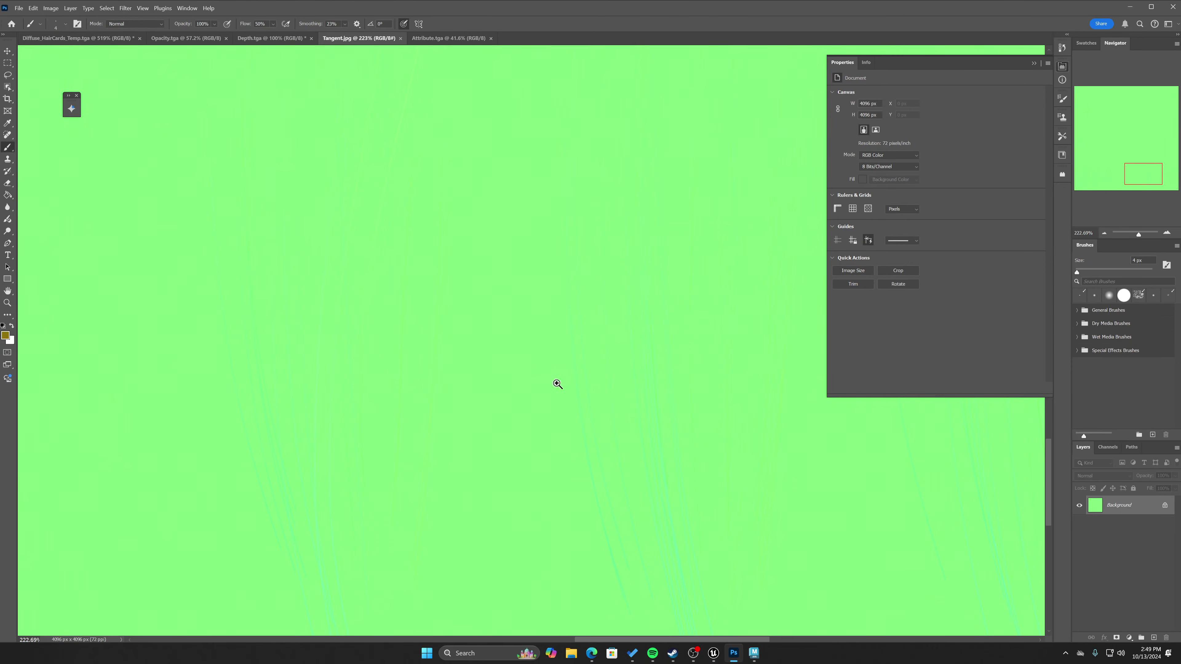
alt+scroll(600, 416, up, 3)
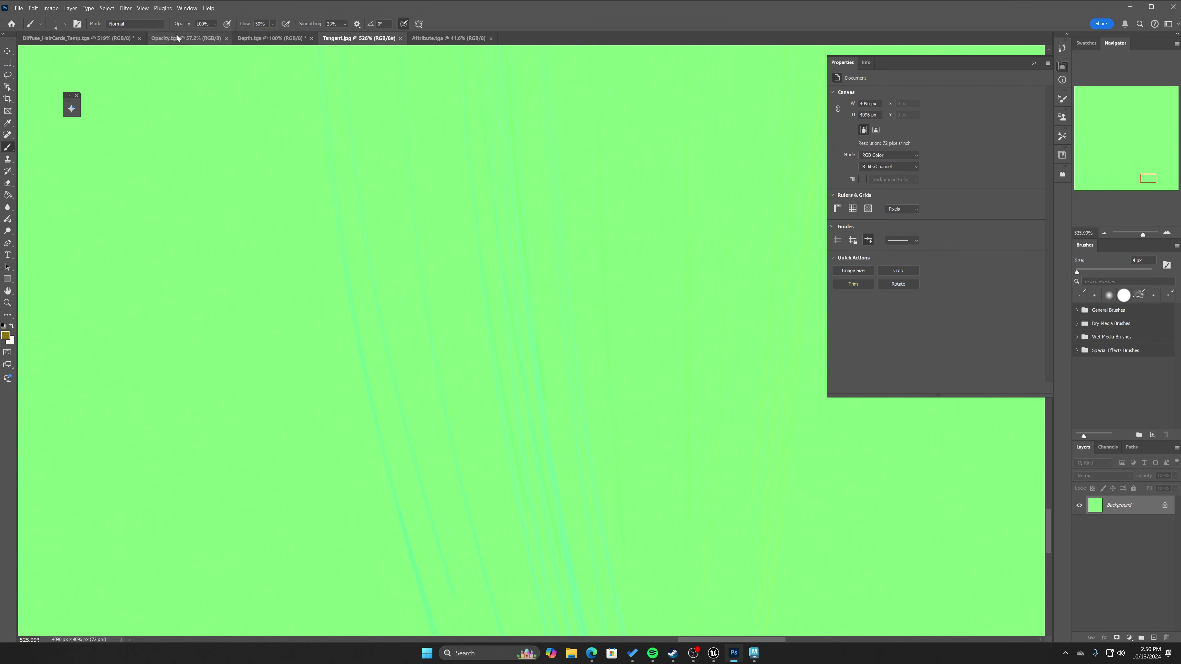
Give Tangent.jpg a vertical 8-pixel Motion Blur followed by a light Gaussian Blur.
click(146, 8)
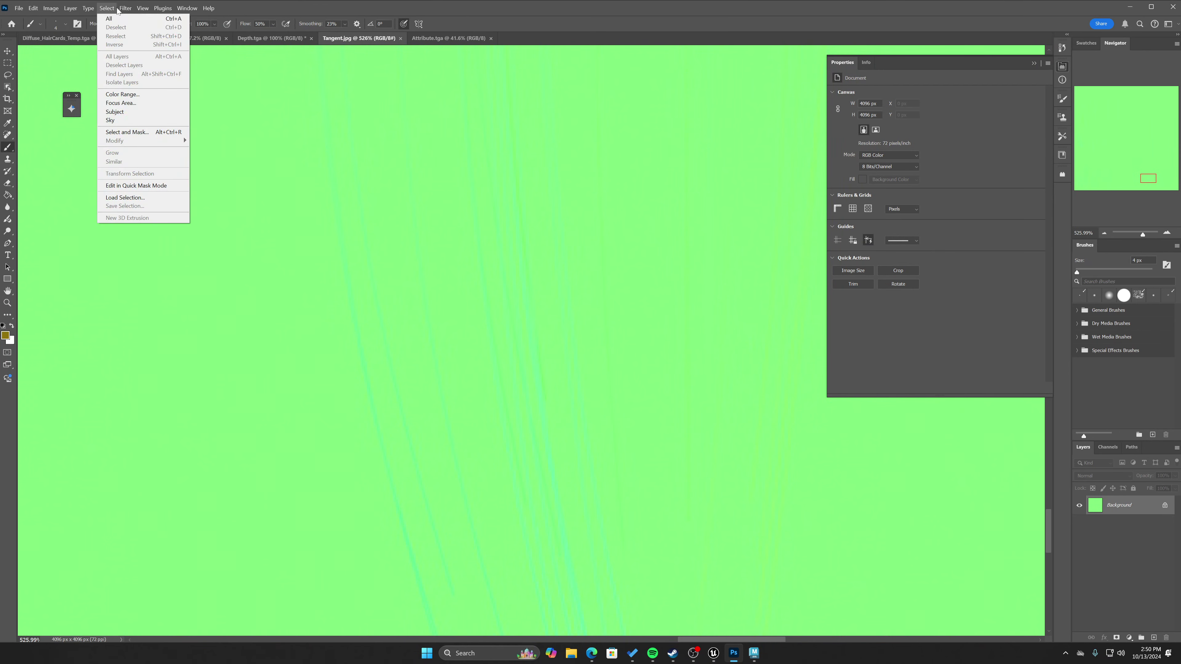
mouse_move(204, 120)
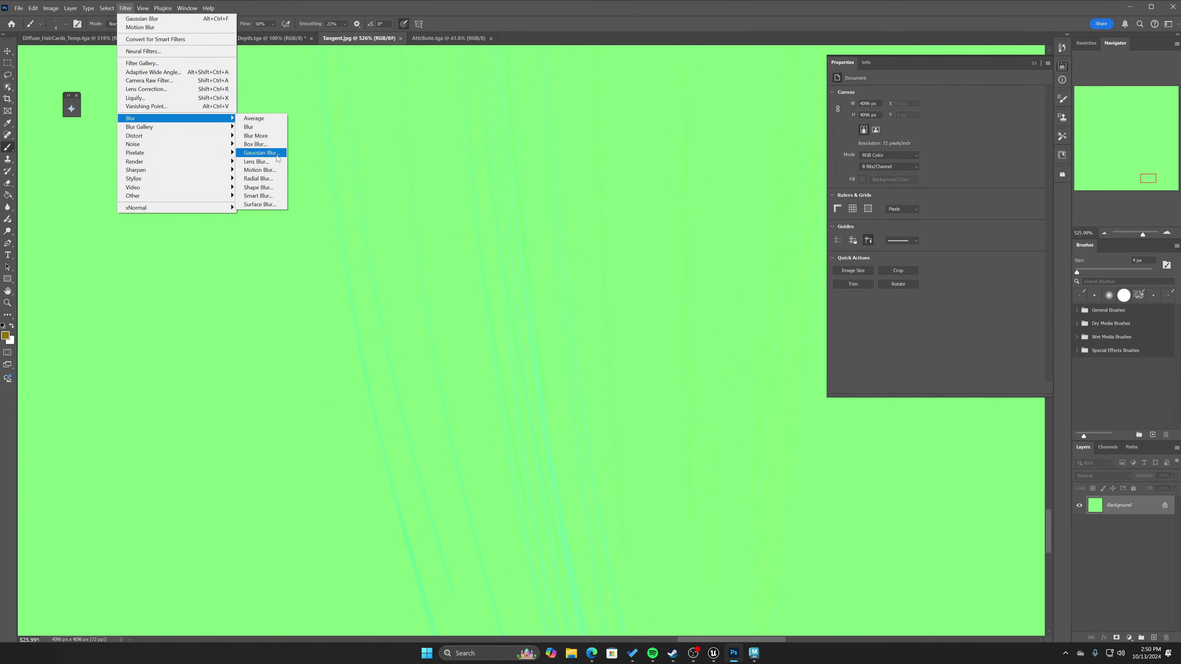
click(259, 170)
click(244, 237)
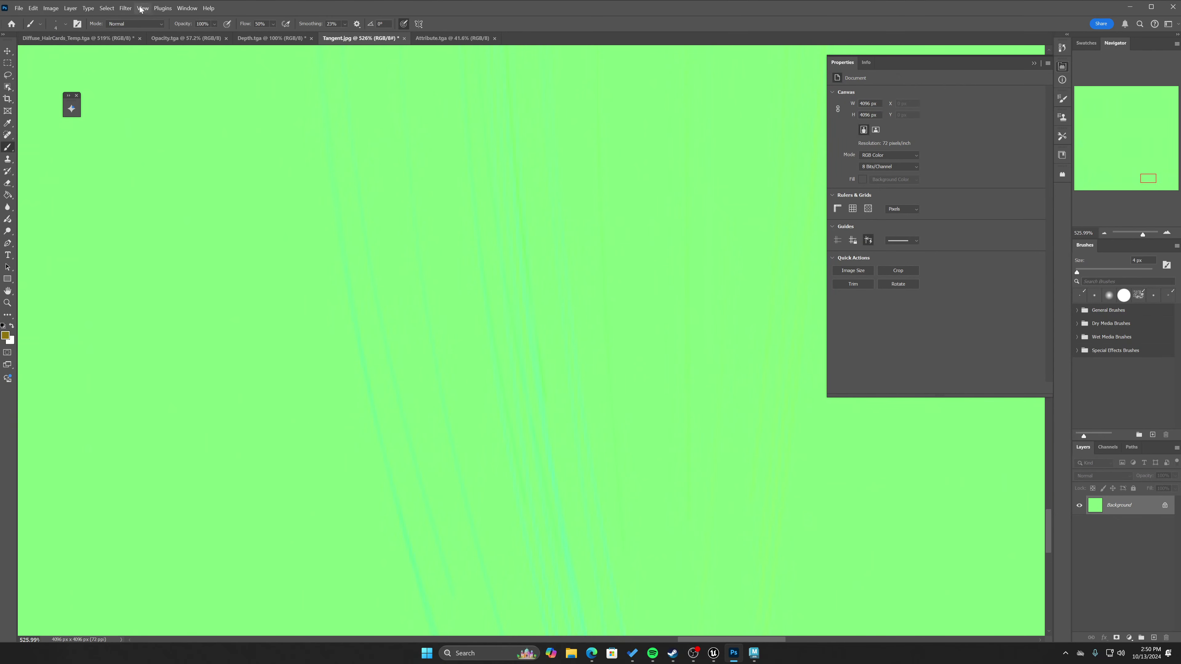
click(125, 8)
mouse_move(202, 121)
click(259, 153)
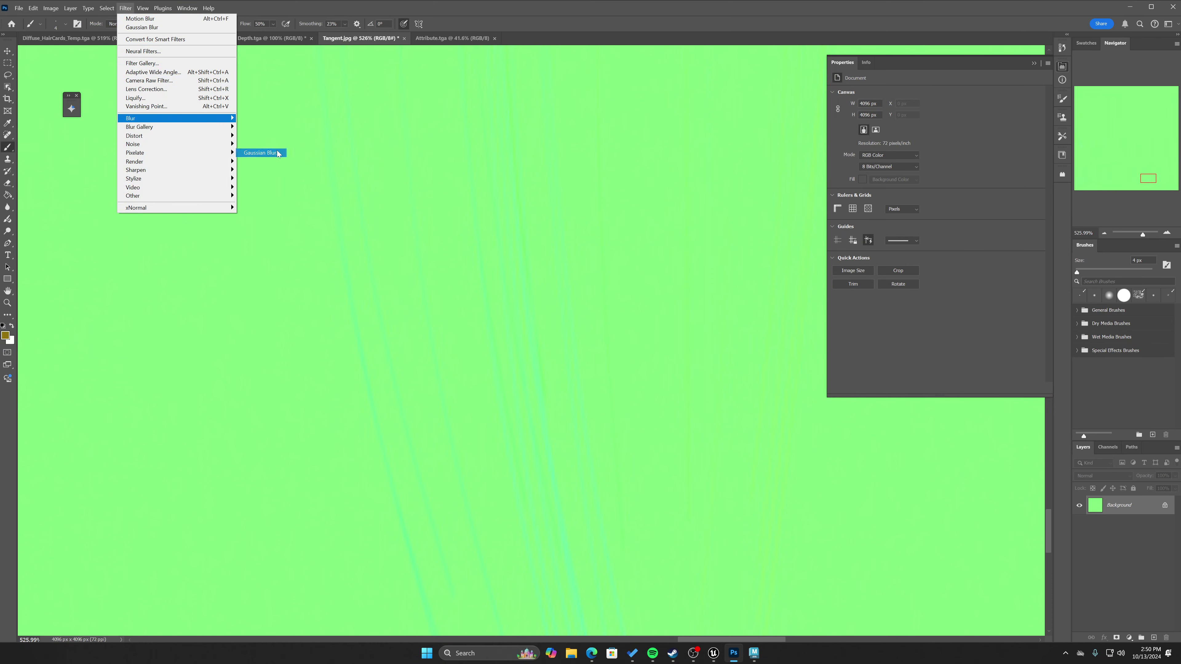
click(184, 242)
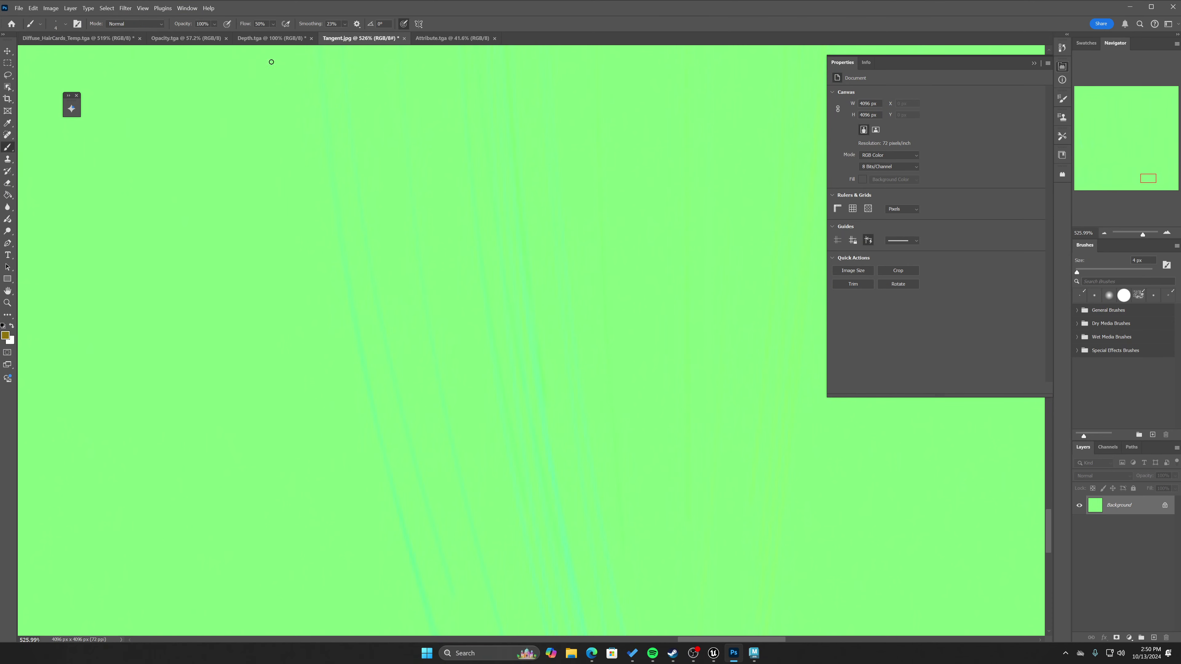
Give Attribute.tga the same vertical 8-pixel Motion Blur and Gaussian Blur, then inspect its strands.
click(452, 38)
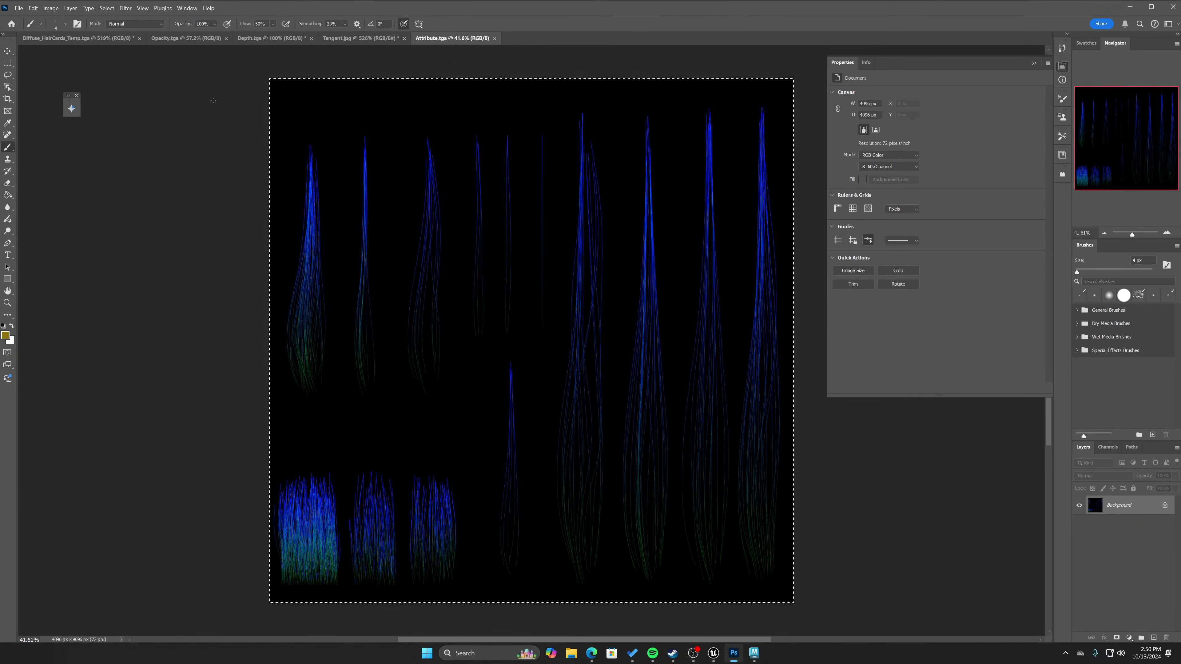
click(125, 8)
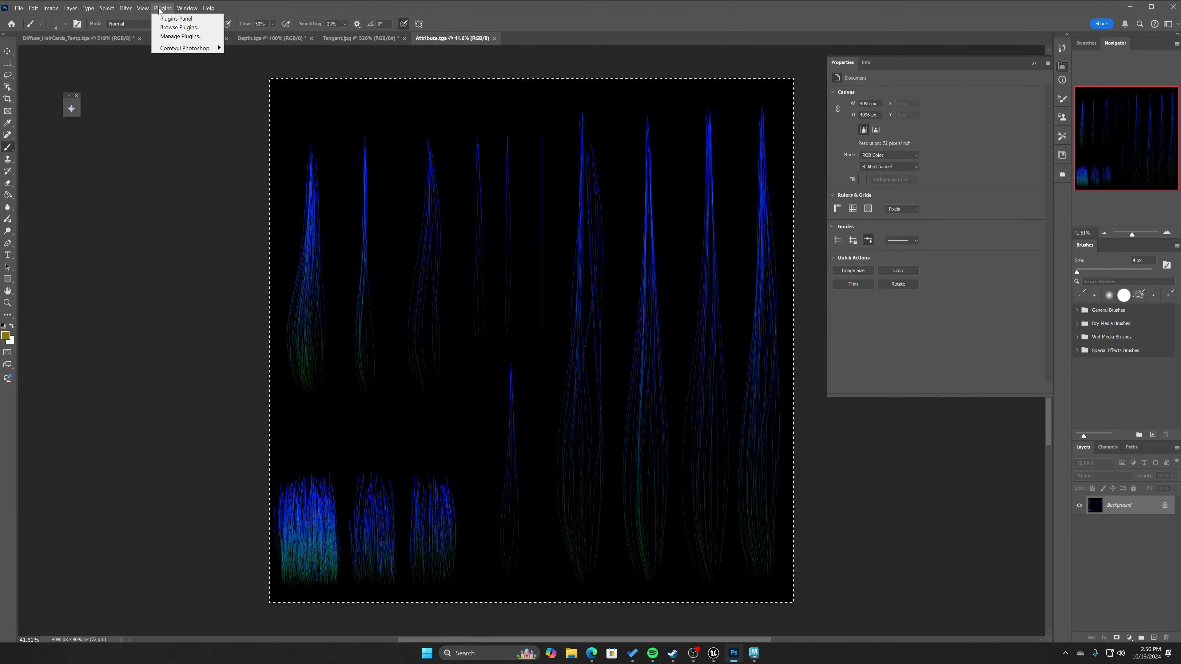
mouse_move(141, 9)
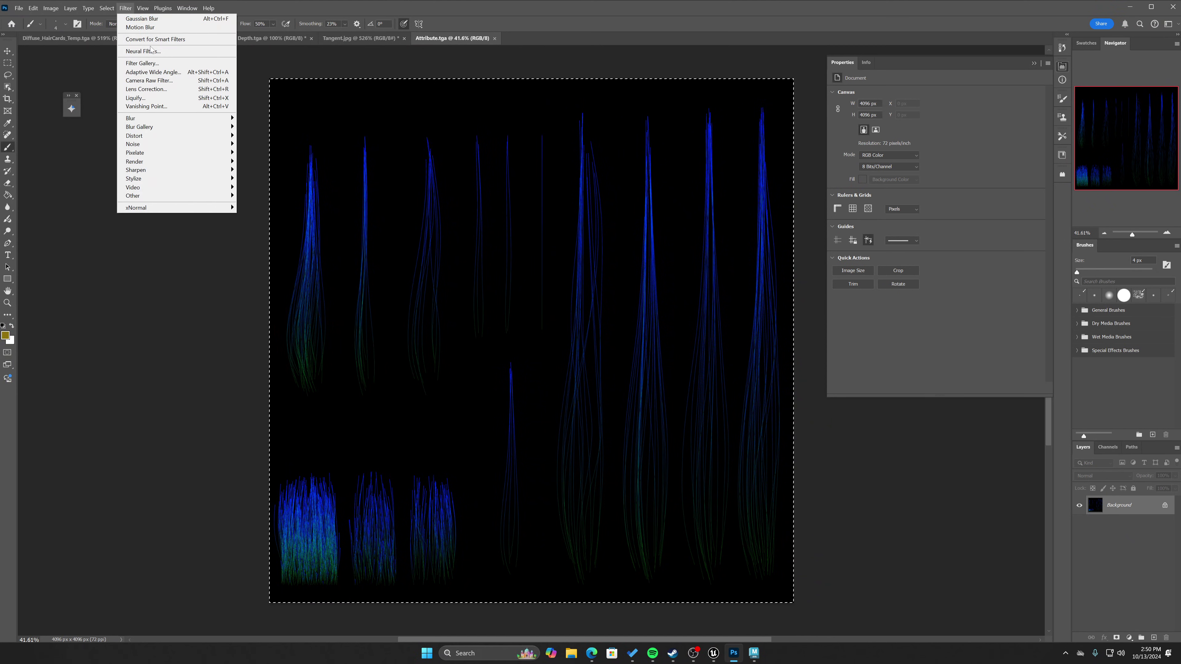
mouse_move(186, 119)
click(260, 170)
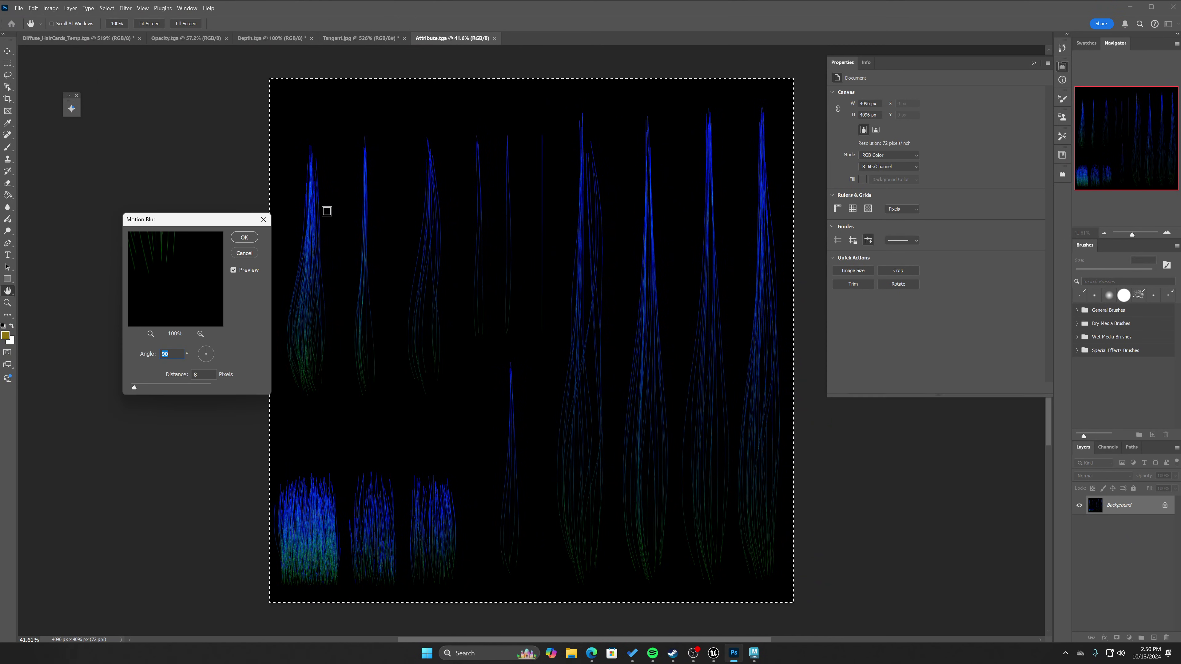
key(Return)
click(126, 8)
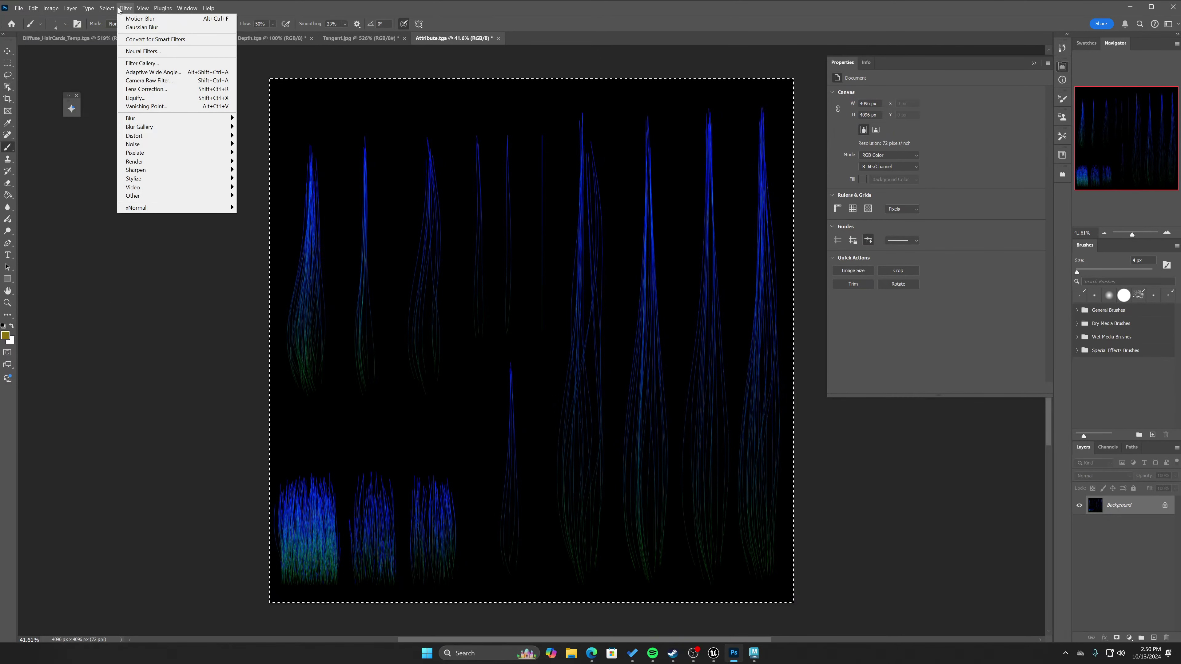
mouse_move(207, 120)
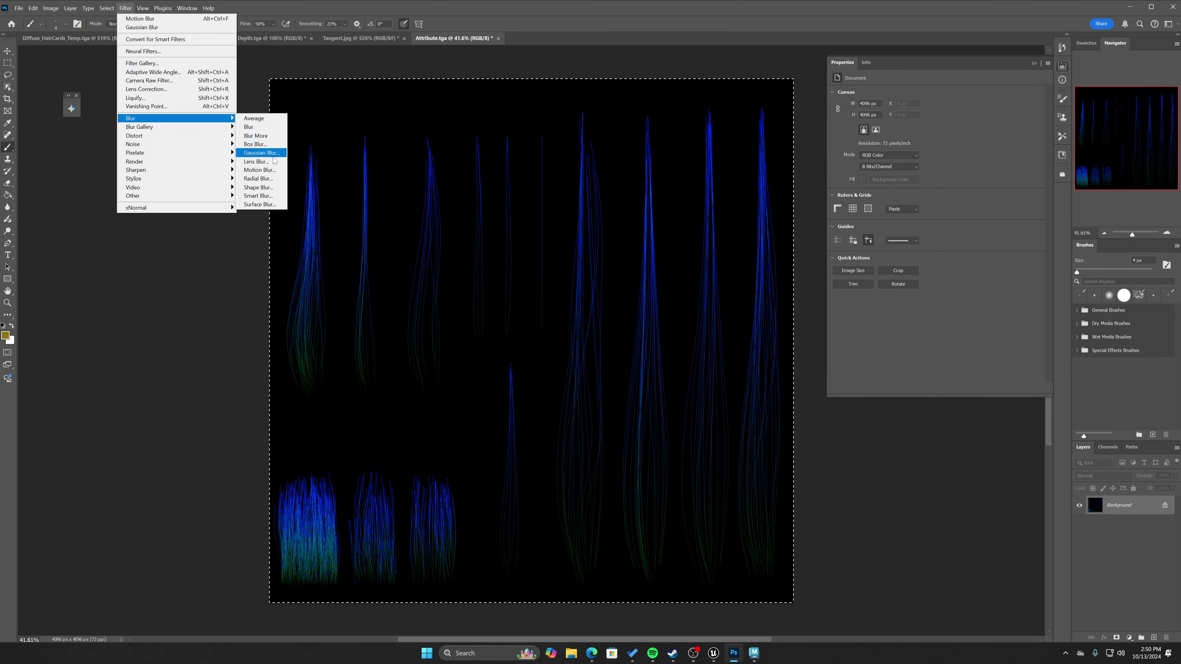
click(261, 153)
click(186, 241)
key(b)
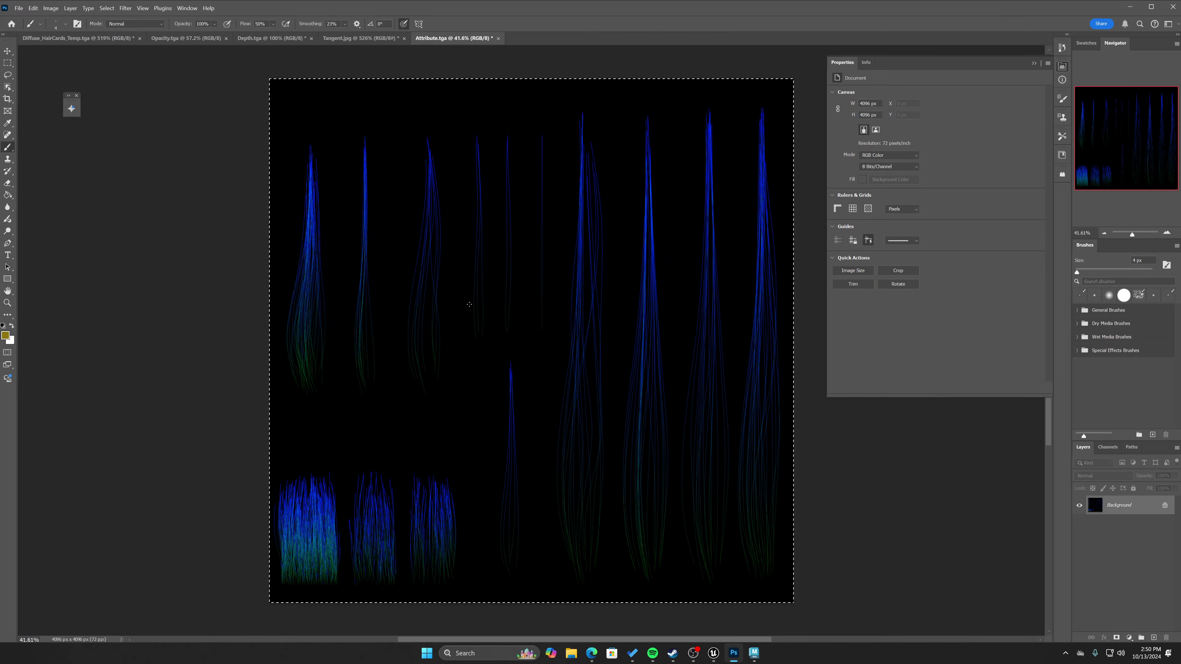
mouse_move(601, 335)
ctrl+mouse_down()
mouse_move(670, 367)
mouse_move(659, 371)
ctrl+mouse_up()
Review the whole Tangent.jpg and Depth.tga sheets after blurring.
click(360, 38)
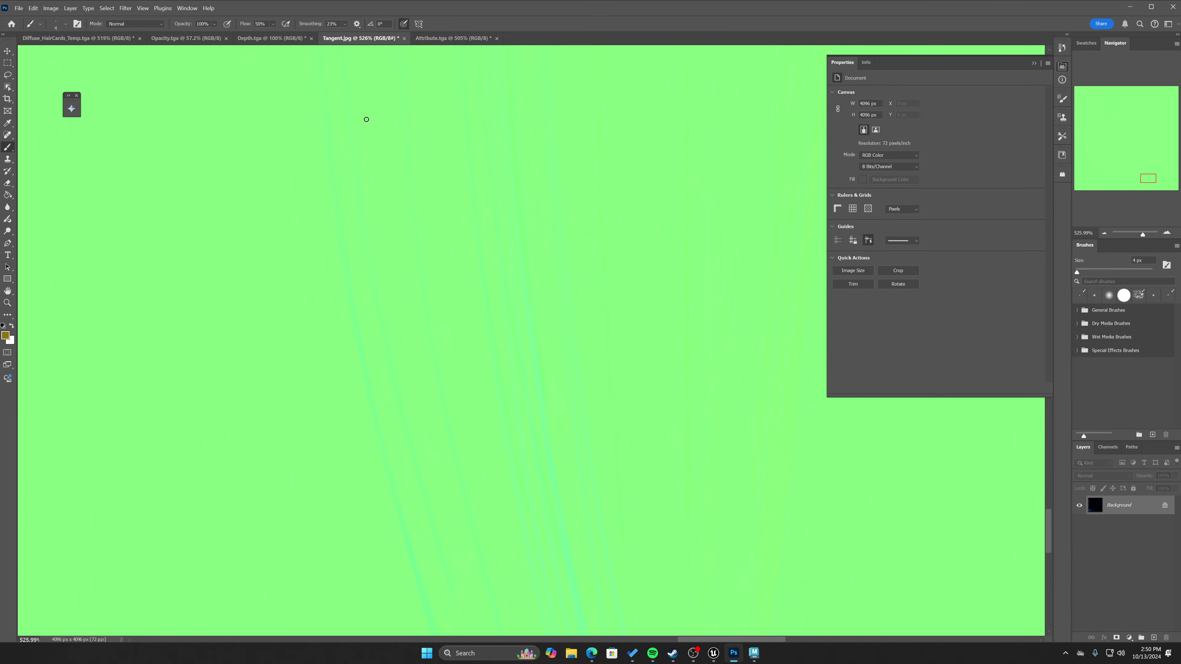
ctrl+drag(542, 310, 324, 92)
click(272, 37)
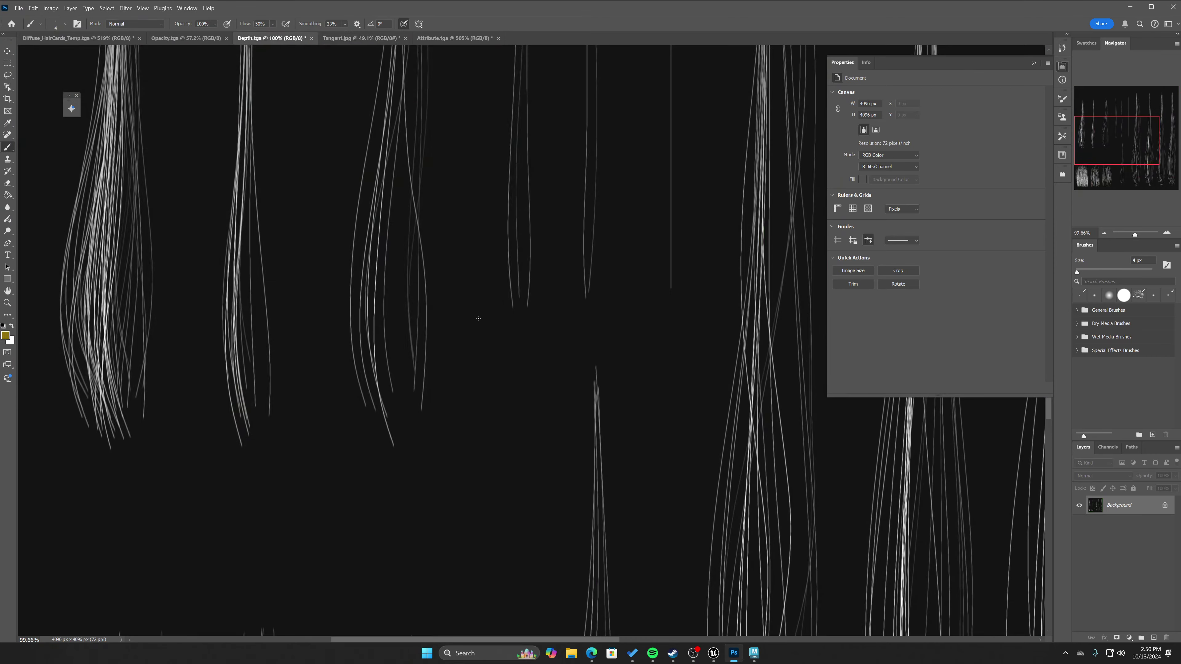
drag(420, 284, 424, 251)
scroll(480, 377, left, 5)
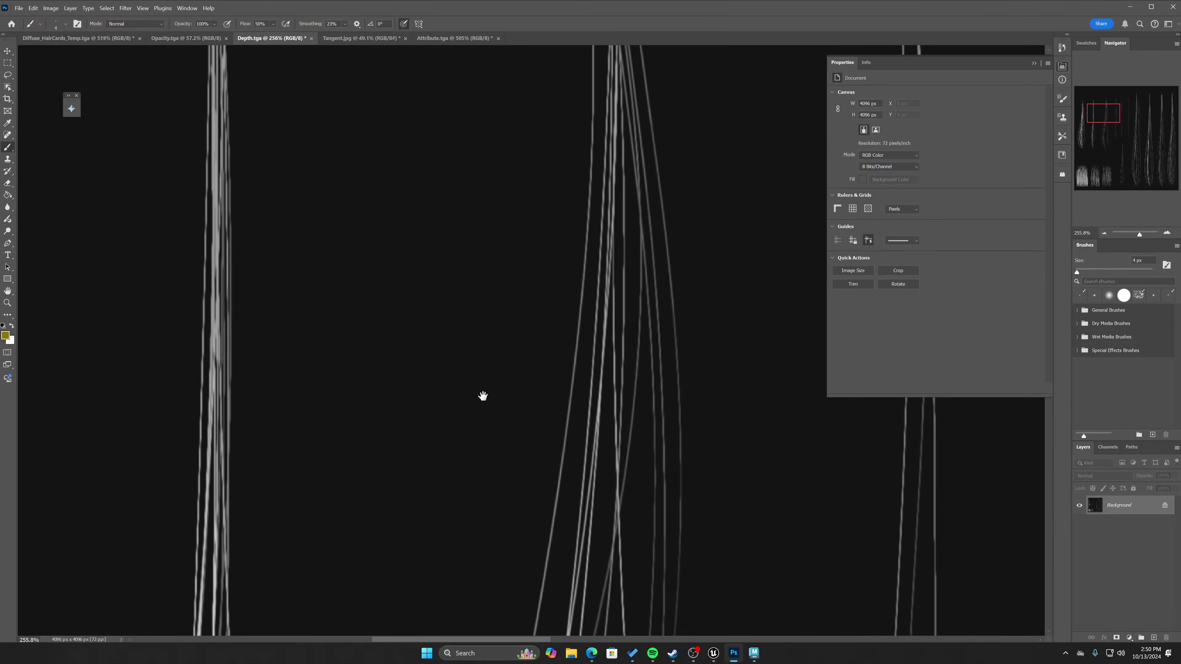
alt+scroll(480, 388, down, 6)
drag(514, 412, 361, 253)
alt+scroll(475, 309, down, 3)
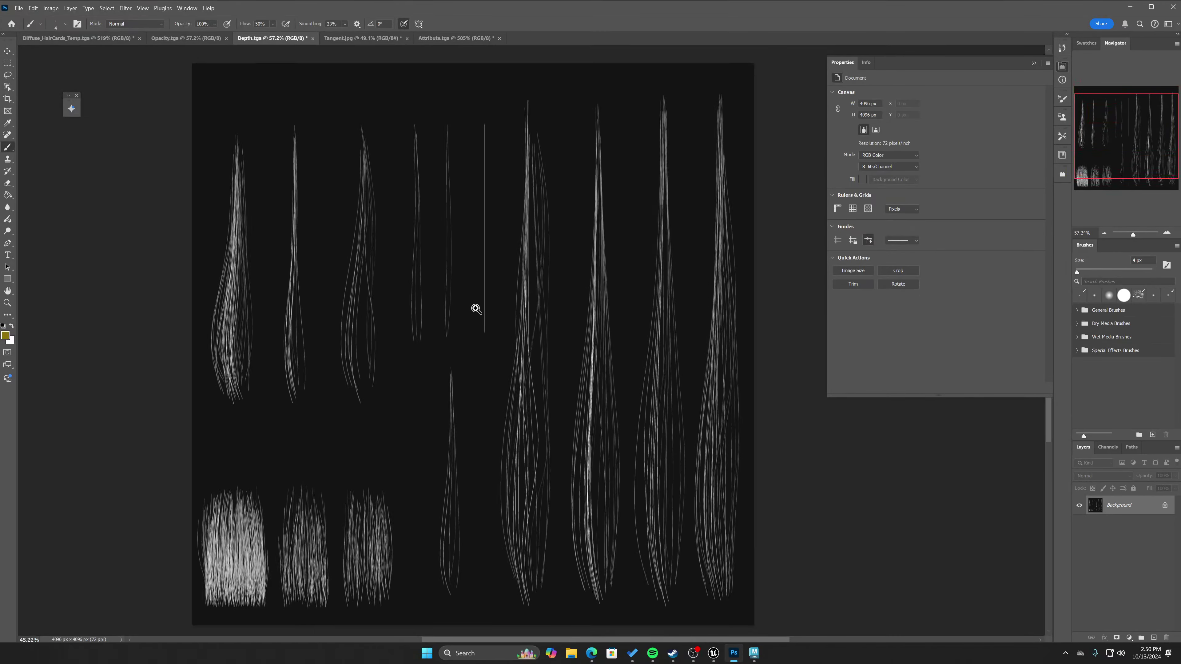
Review the whole Opacity.tga sheet, then switch to the Maya images folder in File Explorer.
click(182, 42)
scroll(551, 377, right, 3)
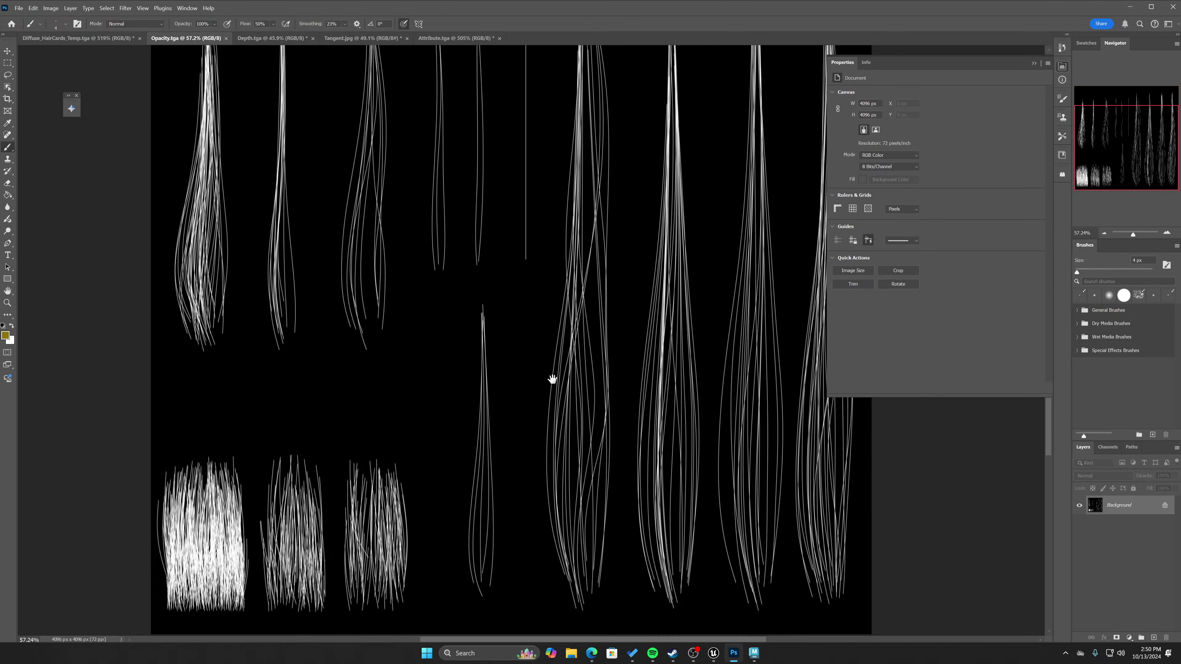
alt+scroll(540, 387, down, 2)
alt+scroll(541, 387, down, 1)
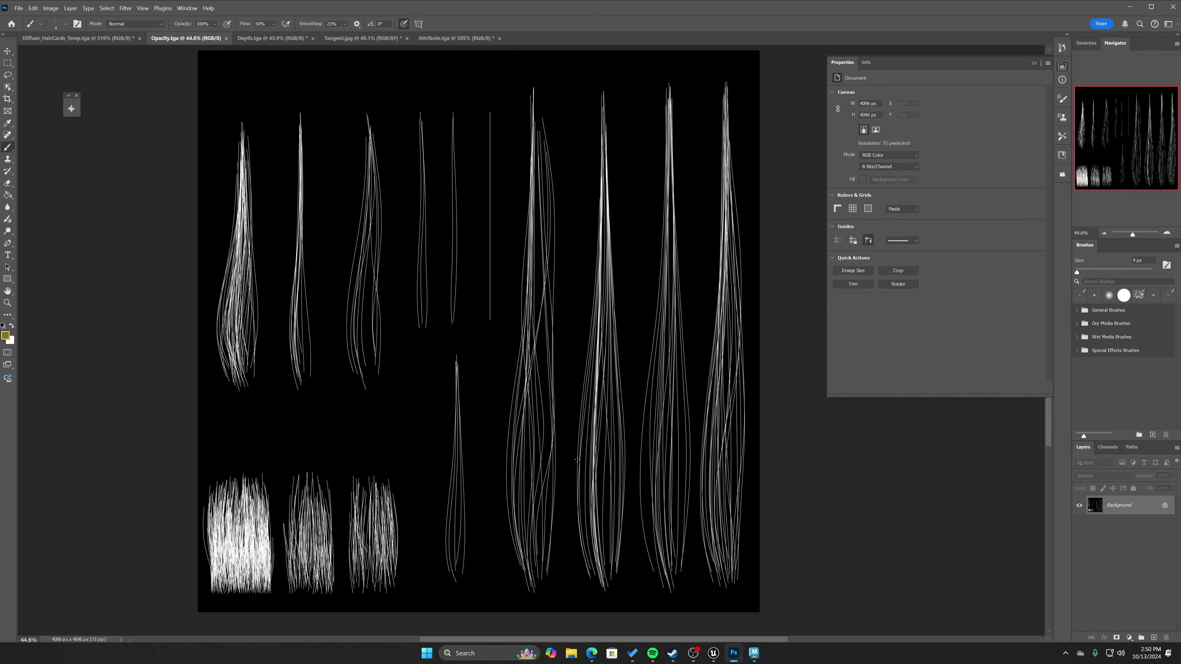
key(alt+Tab)
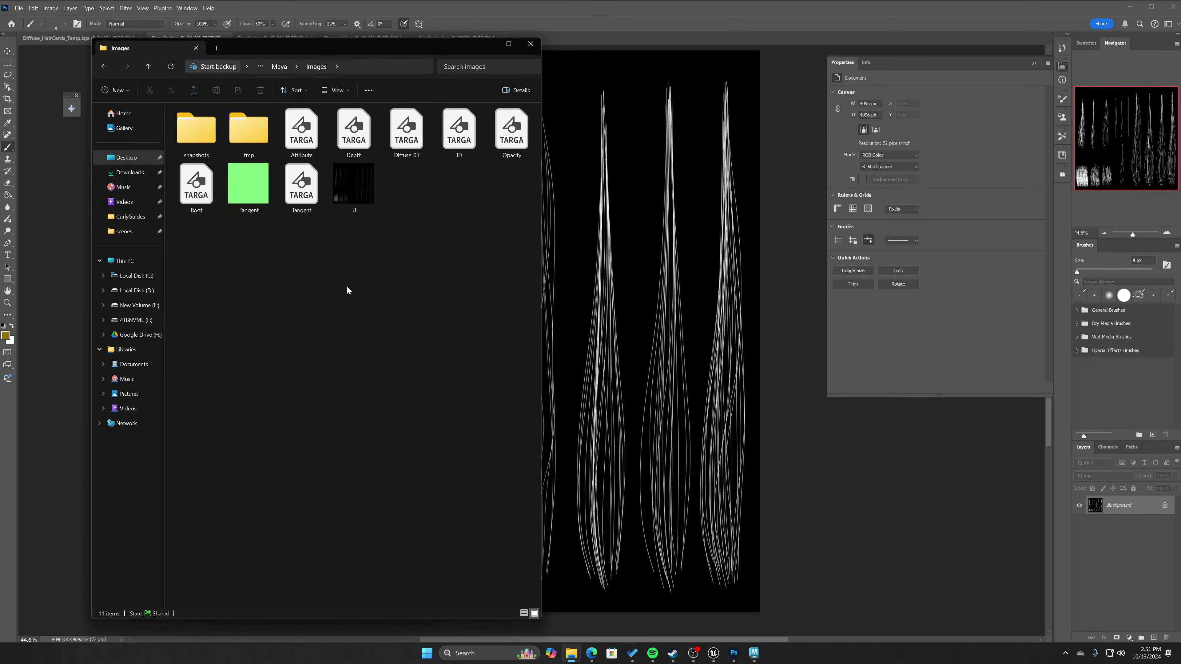
Create a new folder named UE5_PaigeBoyCut_GroomTextures inside the Maya images folder.
right_click(349, 271)
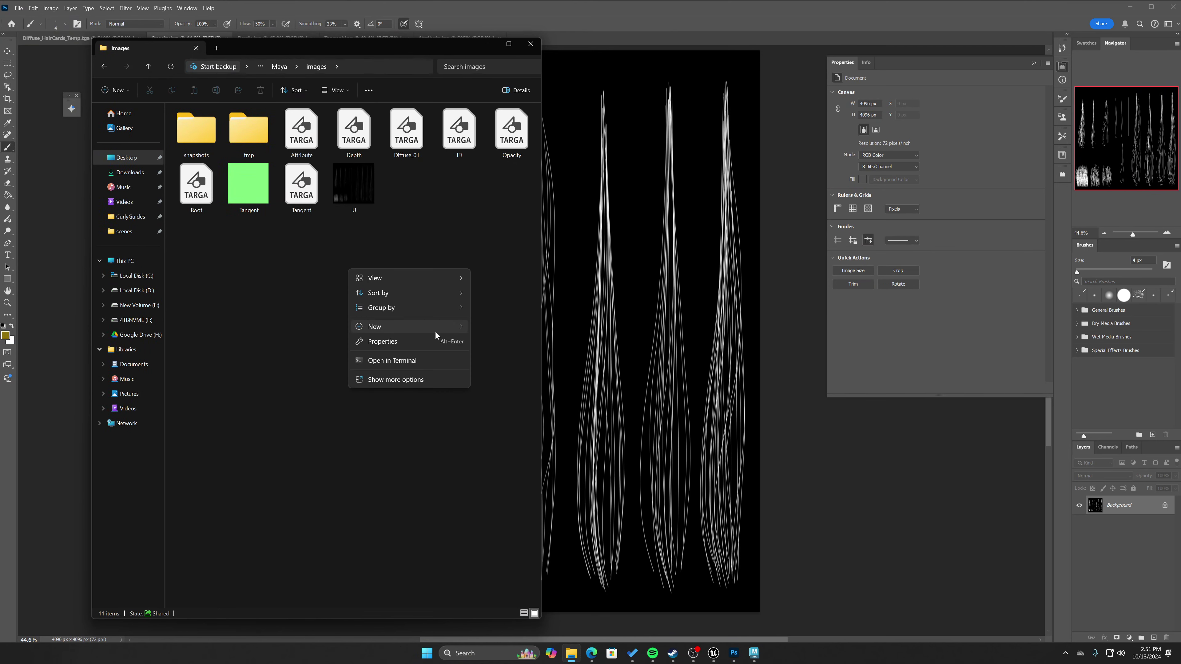
mouse_move(433, 328)
click(509, 330)
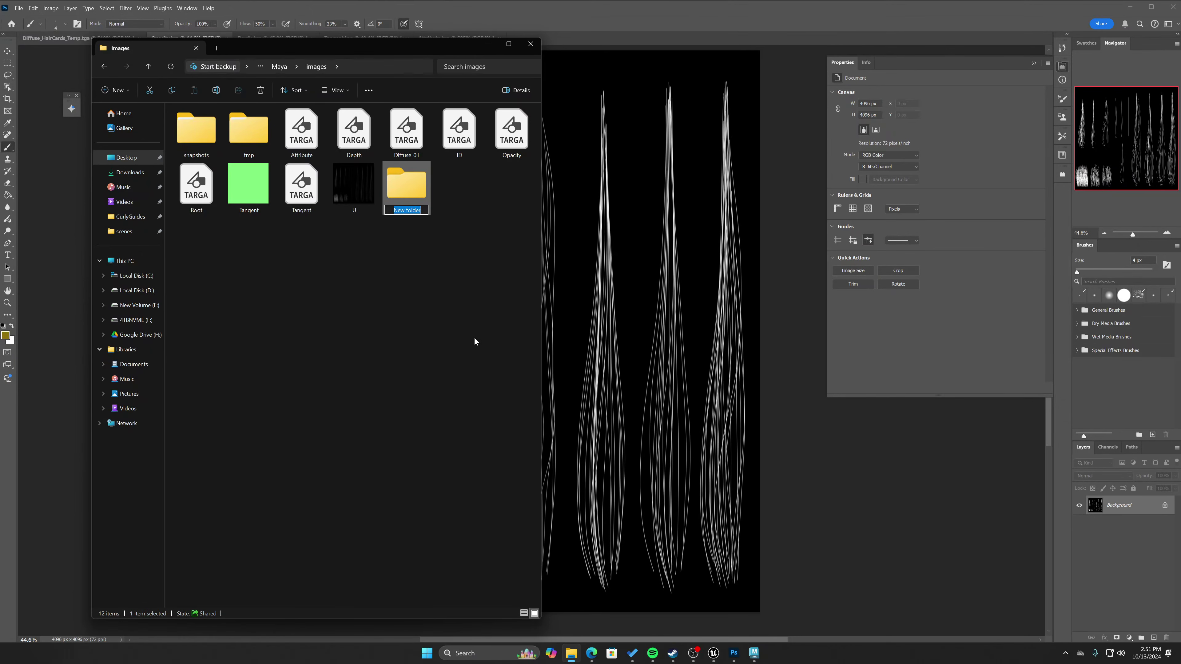
text(UE5_PaigeBoyCut_T)
key(BackSpace)
text(Gropo)
text(Textures)
key(Return)
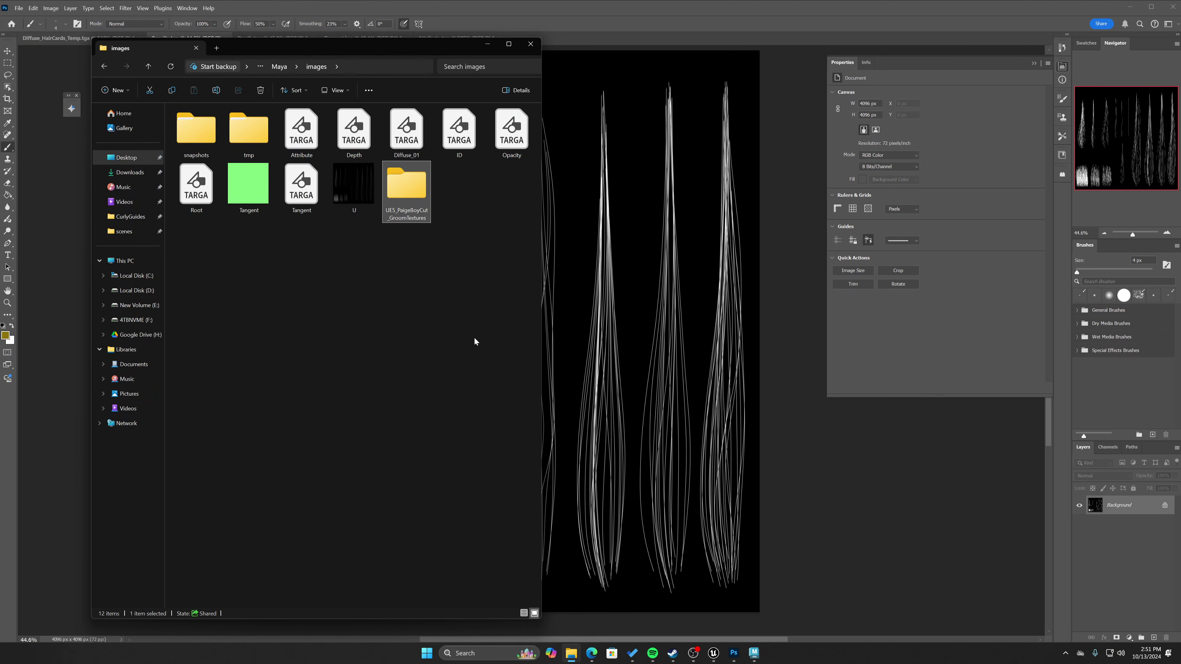
Rename the Opacity map to coverage.
click(301, 132)
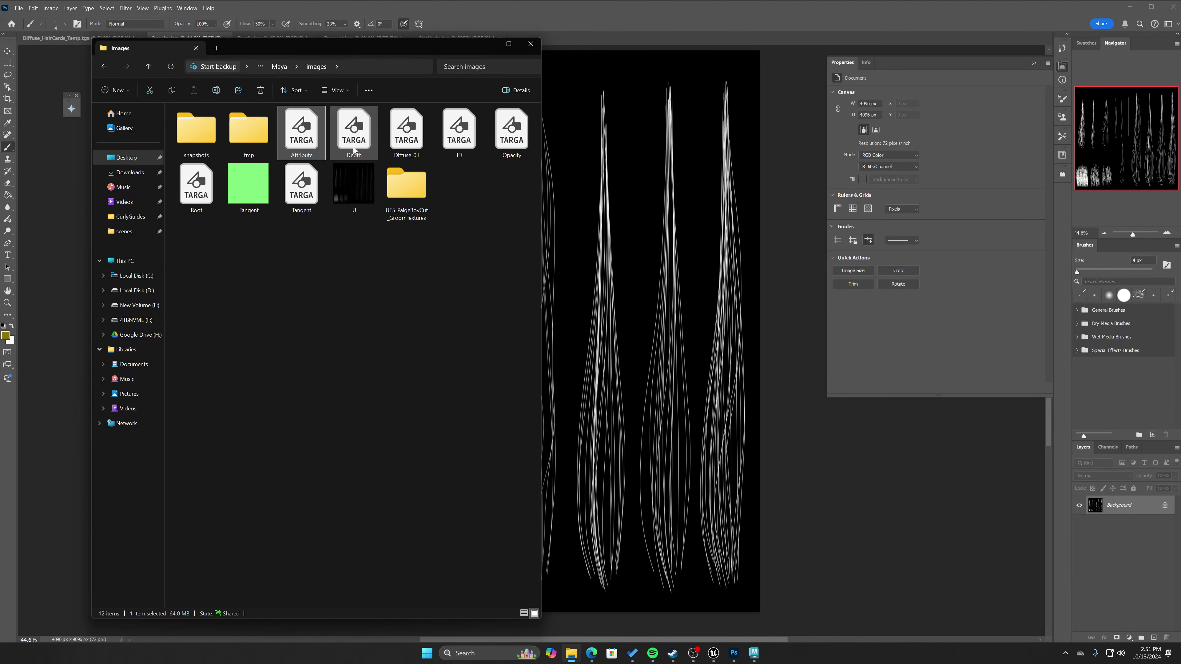
ctrl+click(354, 133)
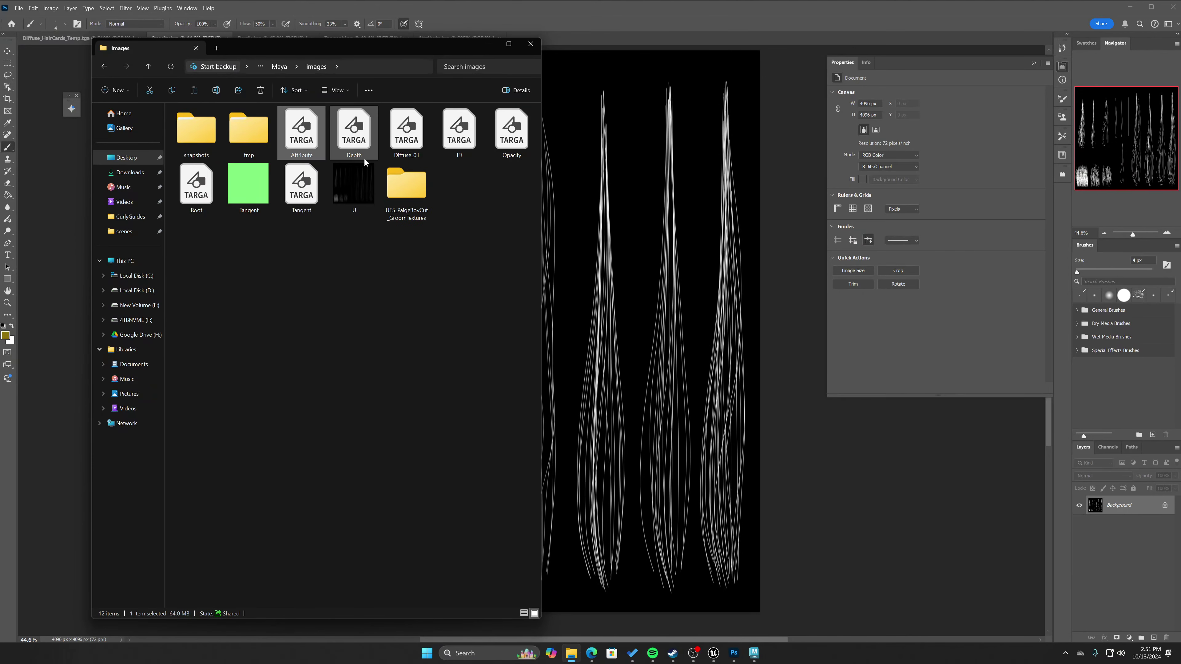
click(508, 155)
click(510, 155)
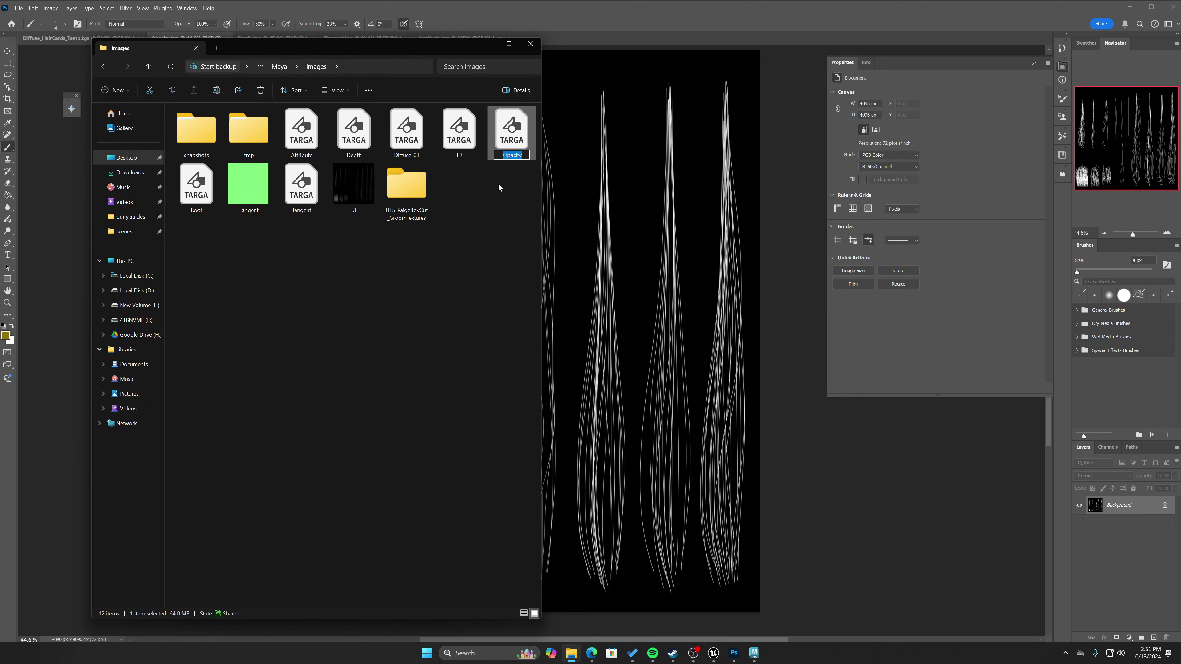
text(coverage)
key(Return)
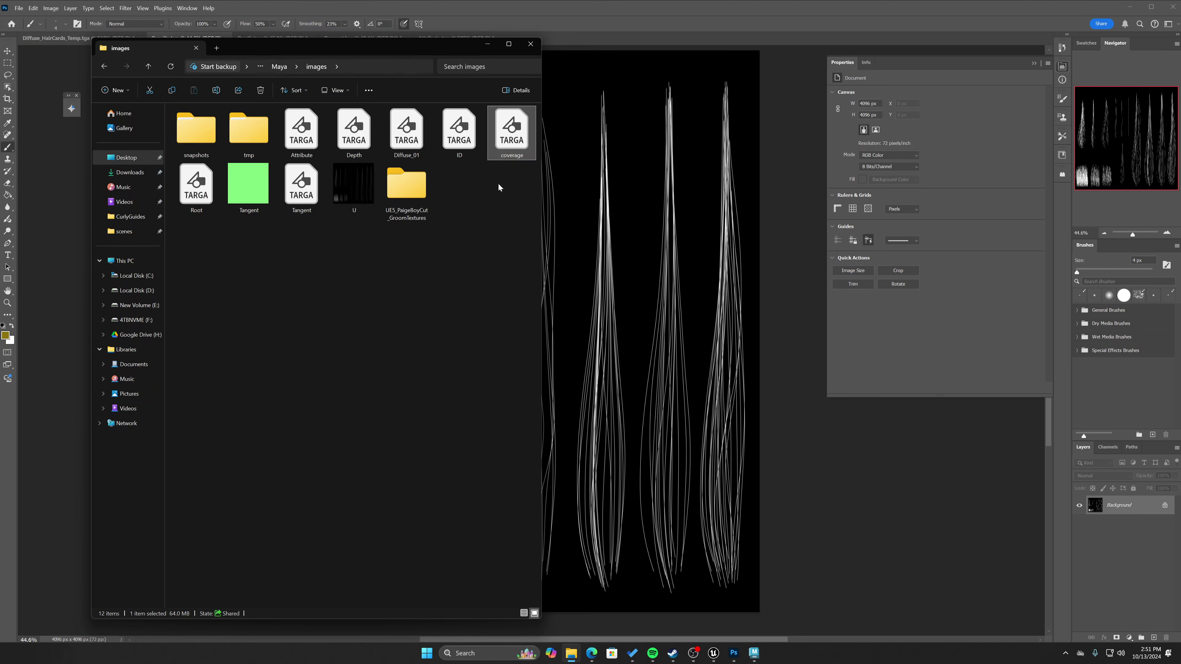
click(505, 158)
click(505, 156)
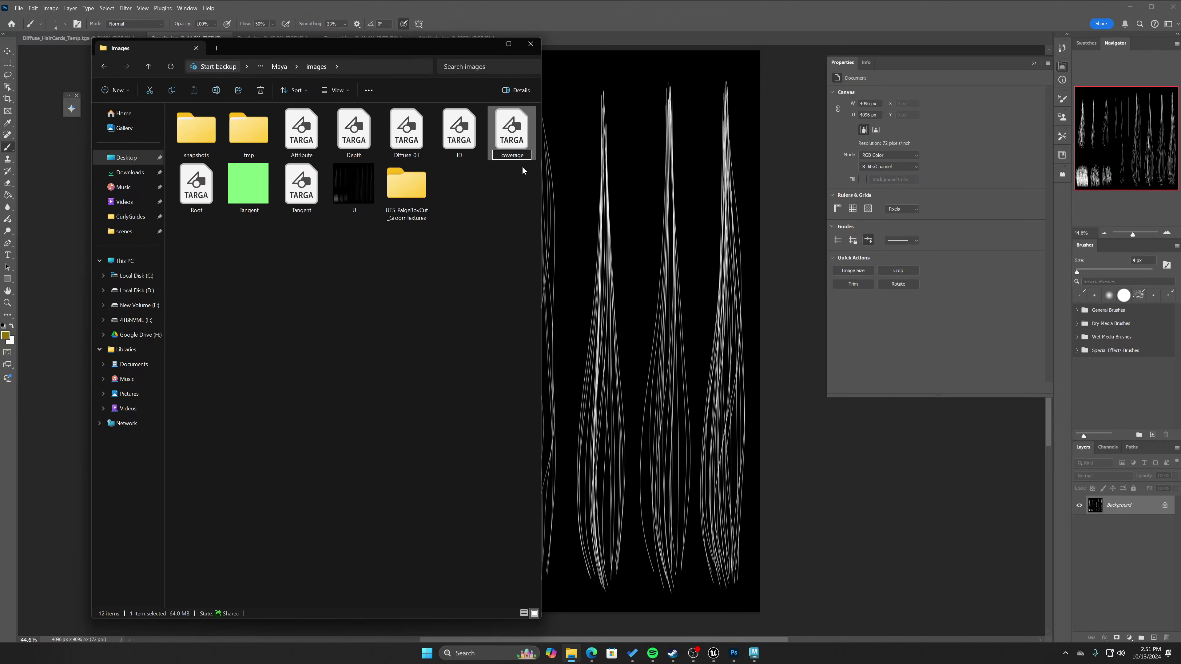
click(492, 242)
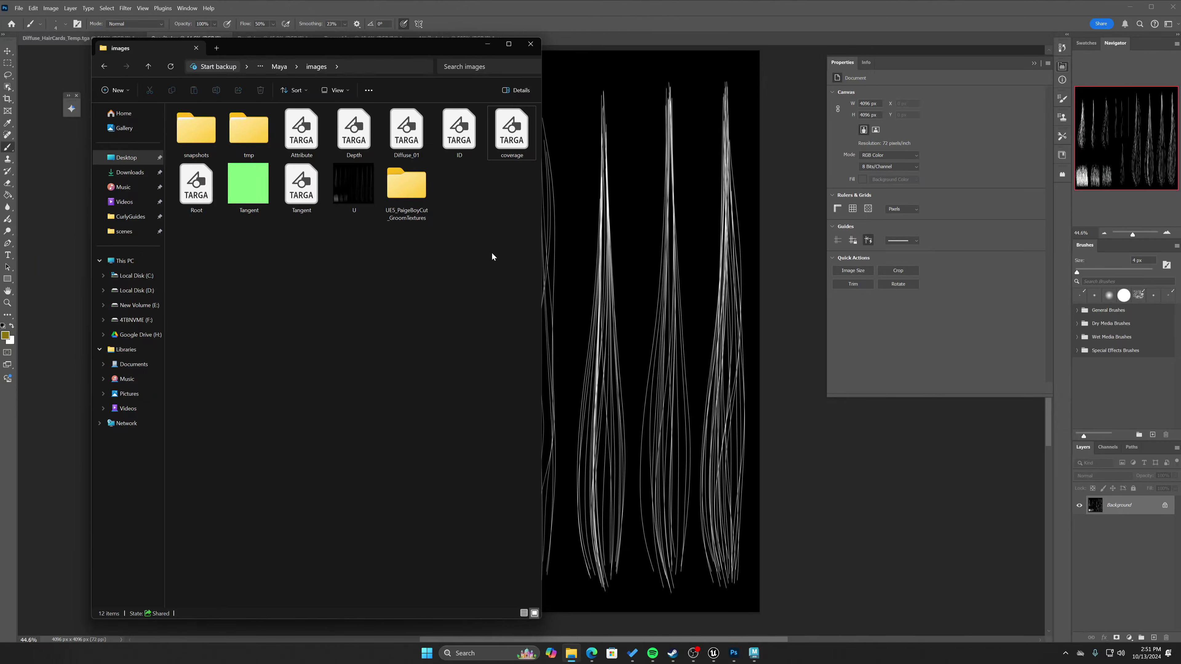
Move the Attribute, Depth, coverage and Tangent maps into UE5_PaigeBoyCut_GroomTextures.
click(197, 200)
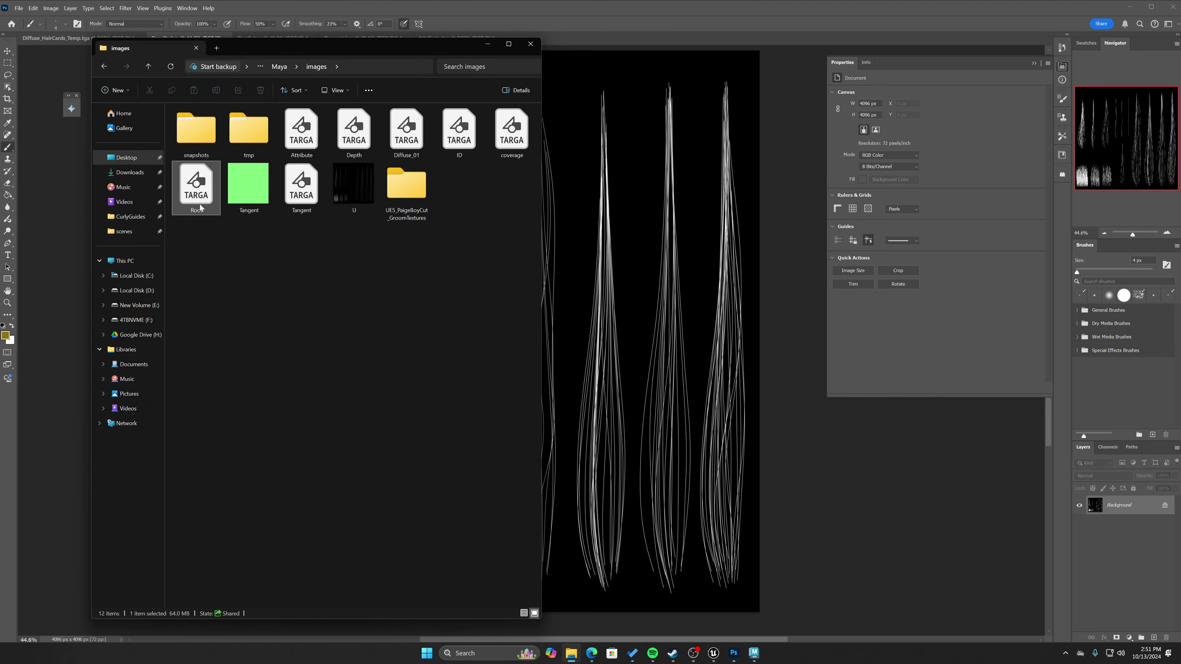
ctrl+click(511, 133)
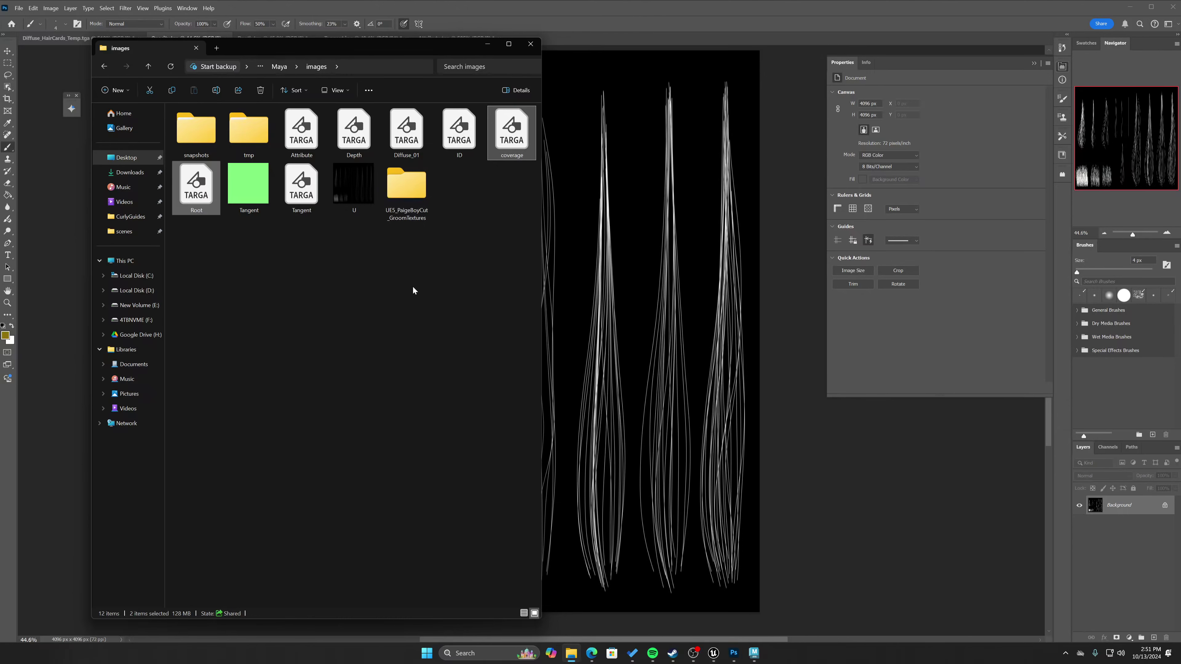
click(302, 133)
ctrl+click(354, 132)
ctrl+click(494, 146)
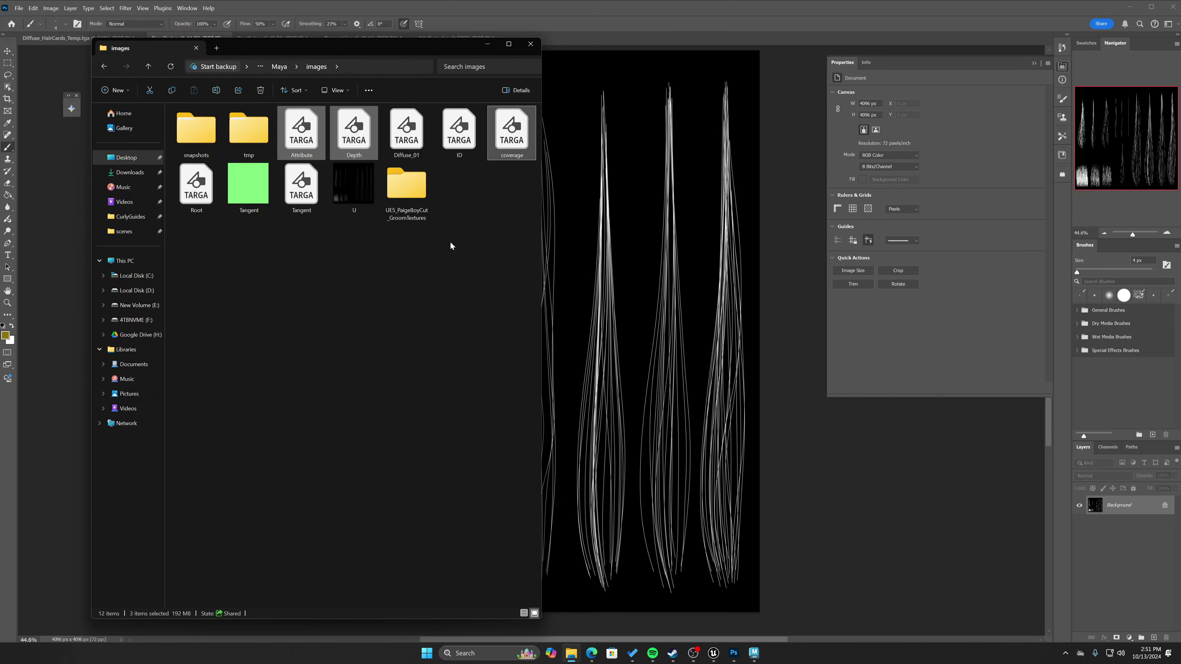
ctrl+click(302, 186)
drag(302, 186, 402, 206)
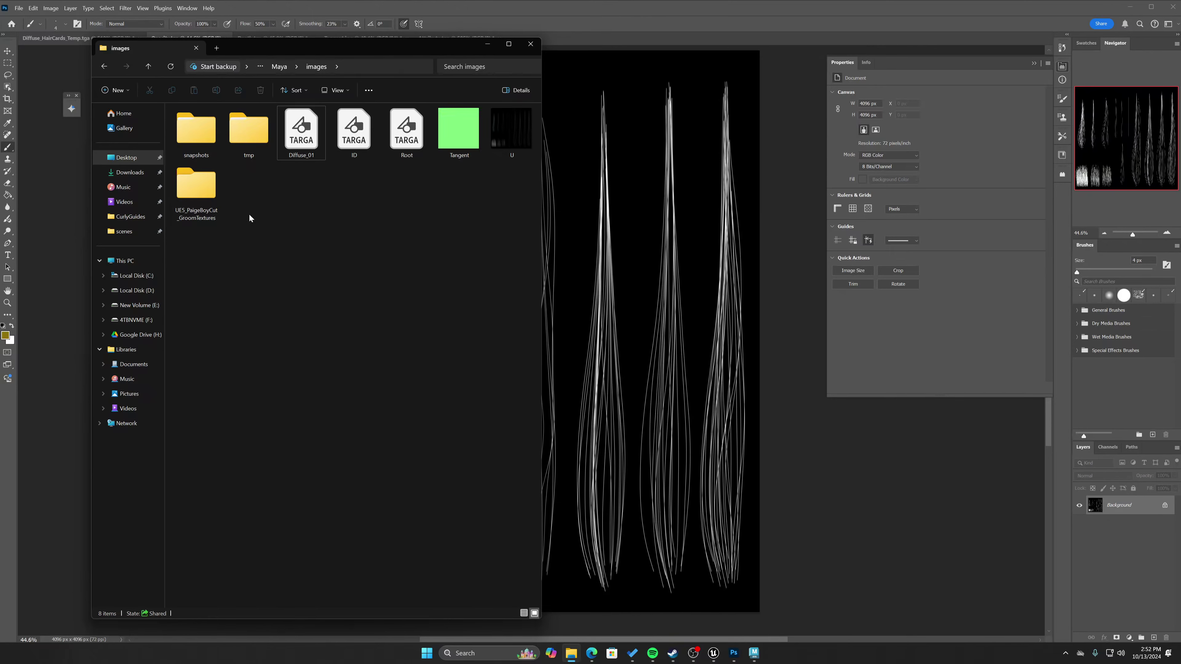
From UE5_PaigeBoyCut_GroomTextures, open the Attribute, Coverage, Depth and Tangent .tga files as Photoshop tabs.
double_click(195, 199)
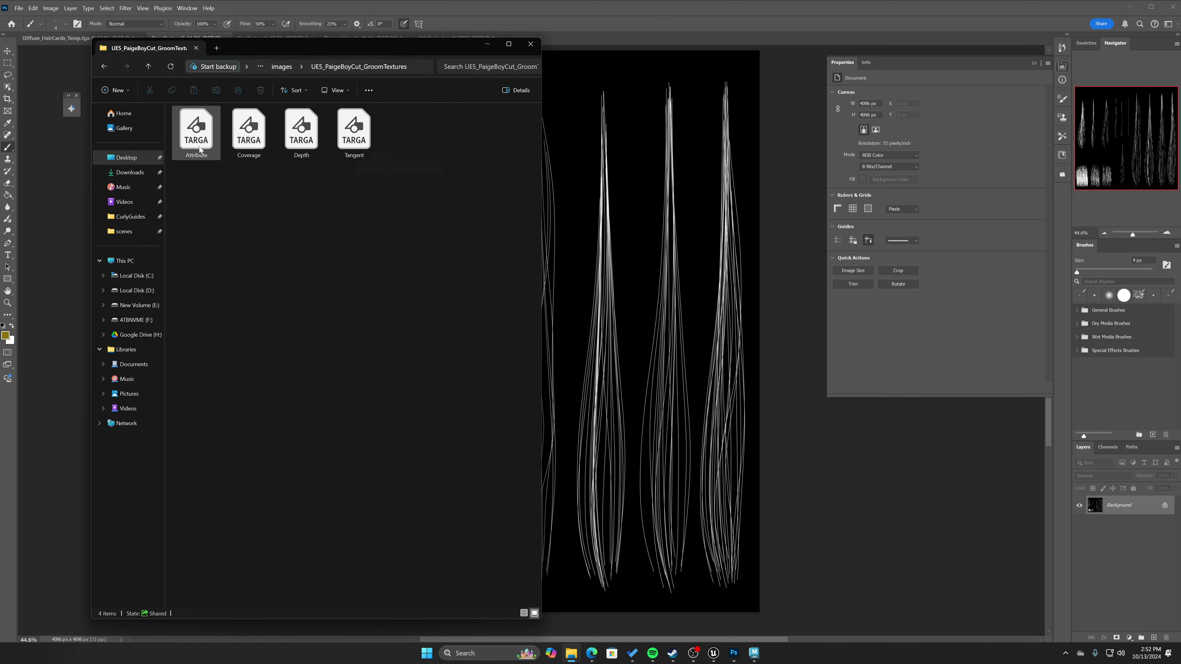
double_click(196, 130)
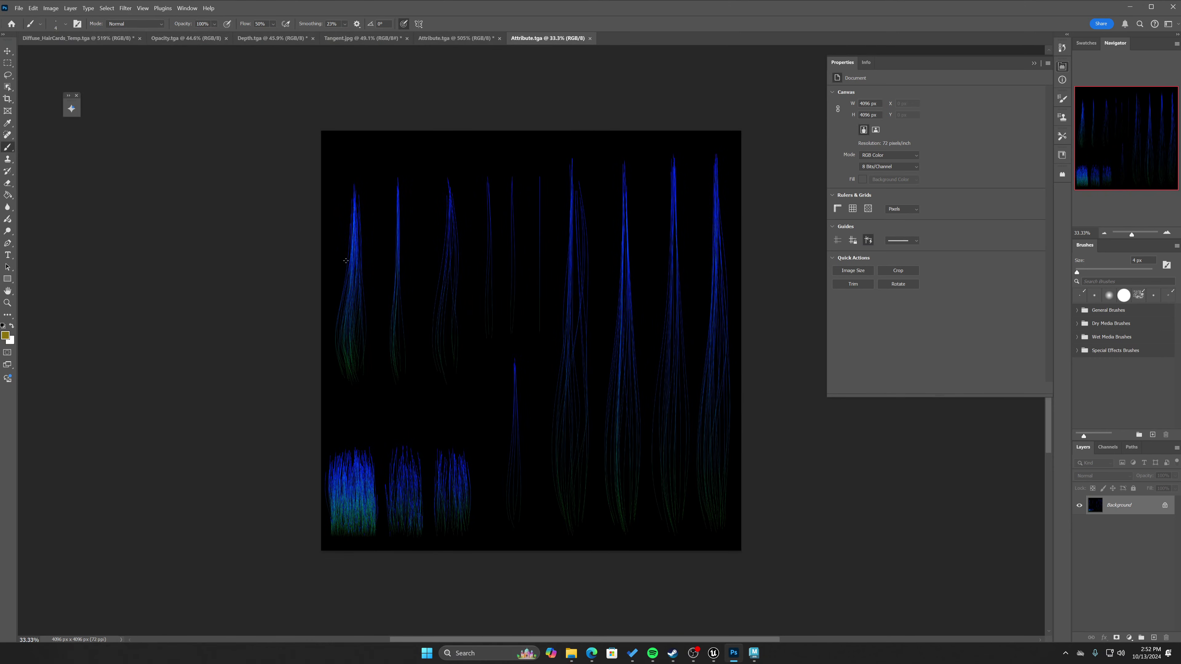
key(alt+Tab)
double_click(245, 130)
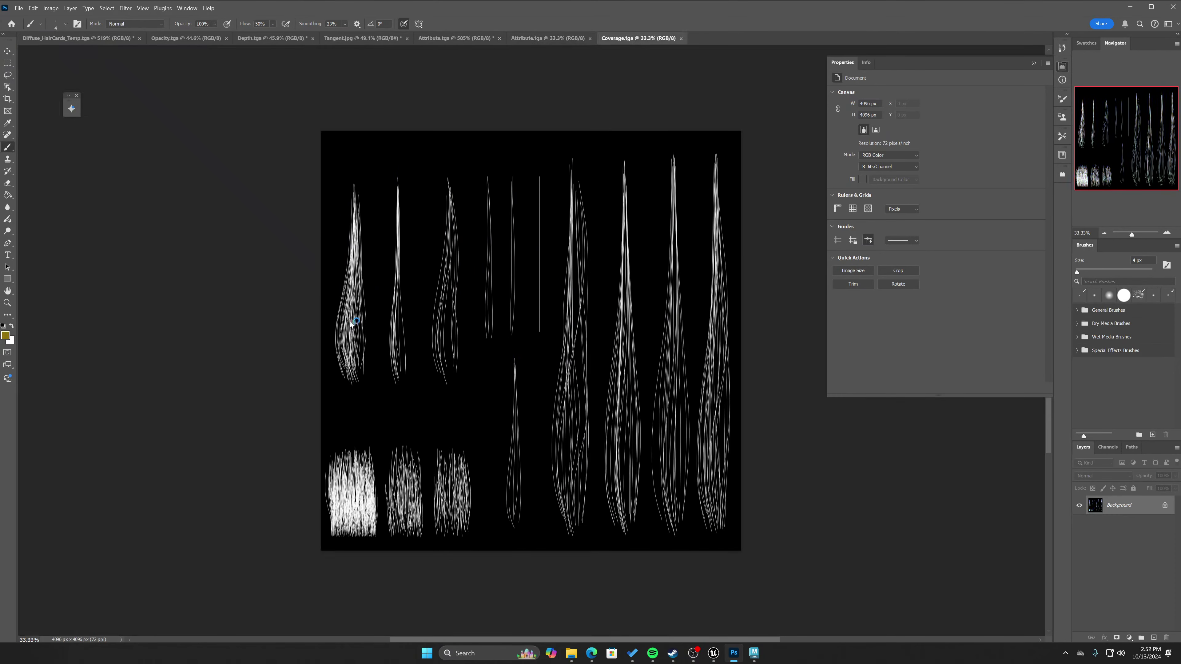
key(alt+Tab)
double_click(298, 132)
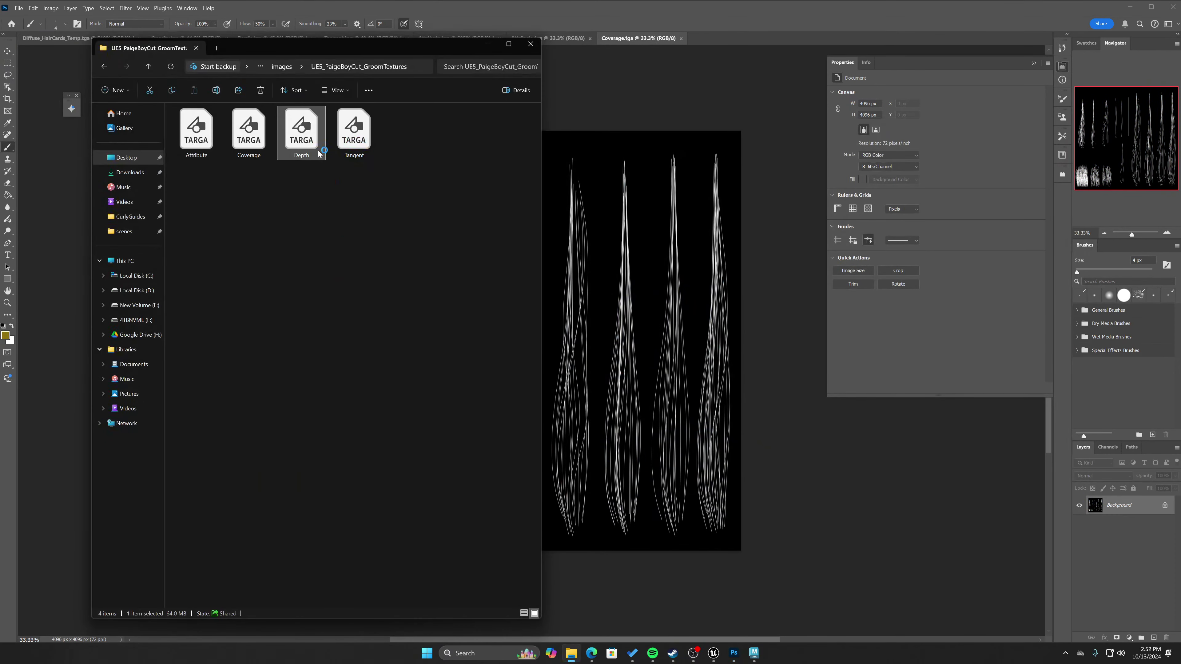
key(alt+Tab)
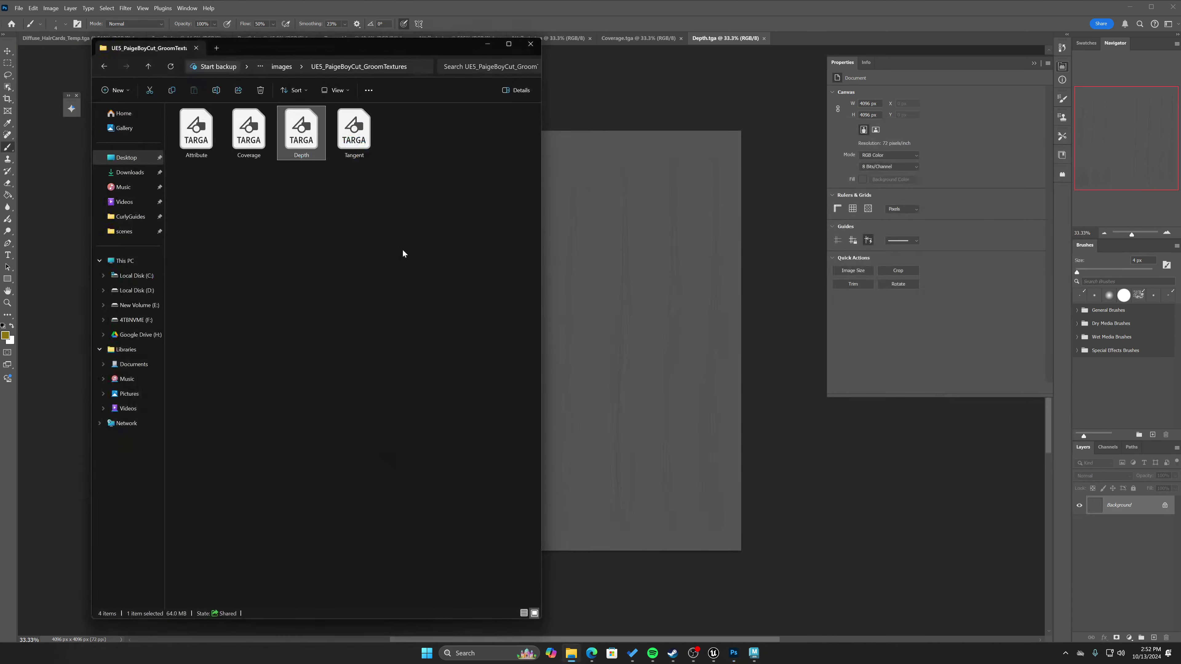
double_click(351, 131)
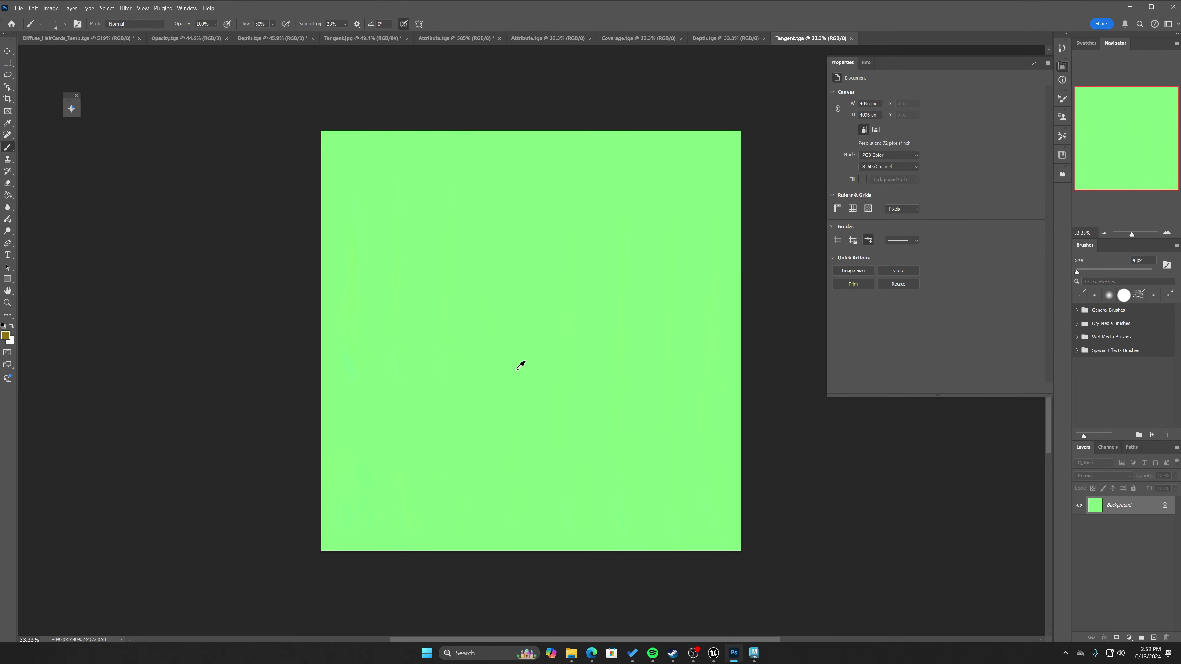
mouse_move(575, 382)
mouse_down()
mouse_move(630, 403)
mouse_move(581, 392)
mouse_up()
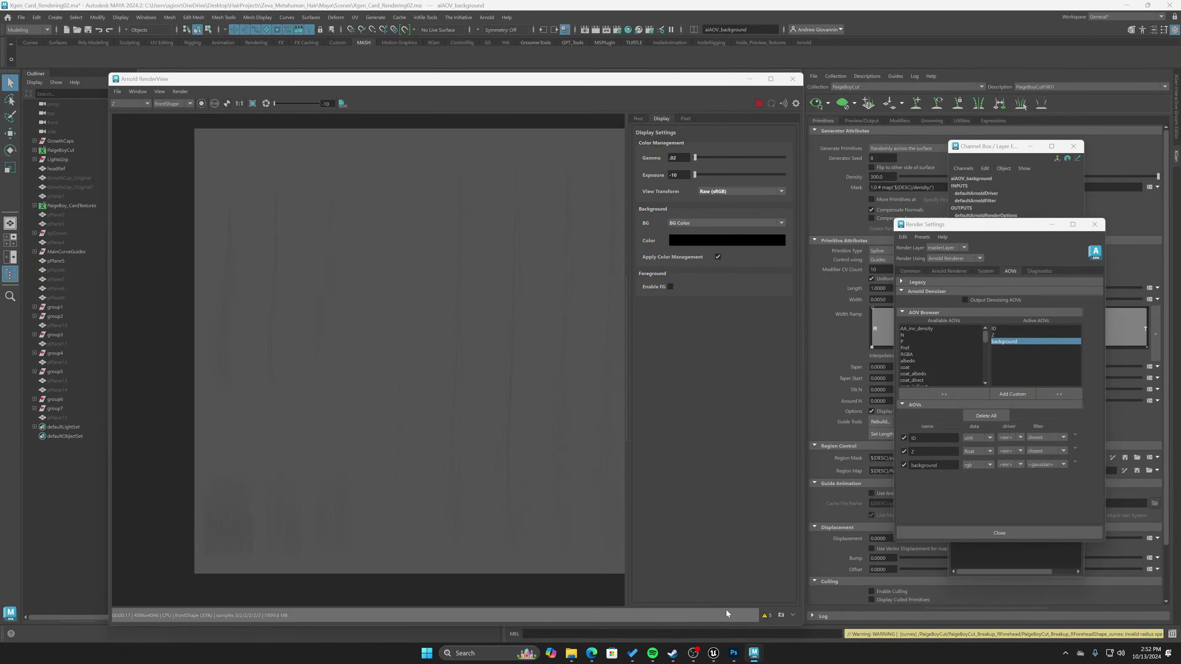
Close Arnold RenderView, maximise the perspective view on the head, and minimise Channel Box and Render Settings.
click(698, 603)
click(792, 79)
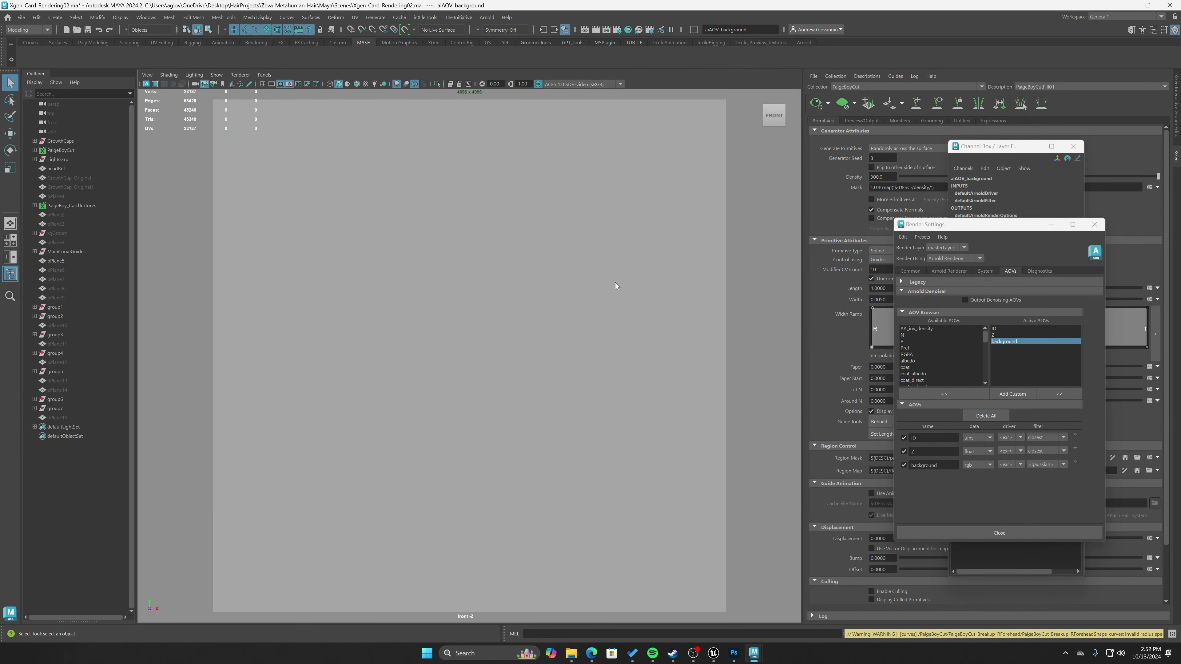
key(space)
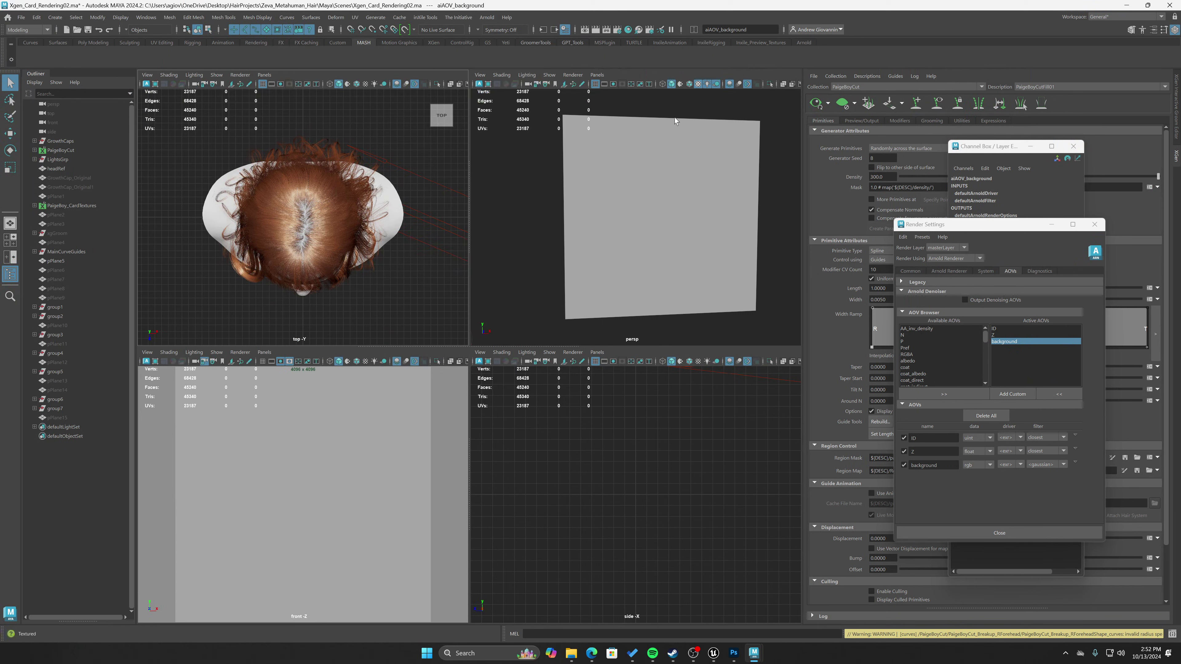
key(space)
scroll(606, 306, down, 5)
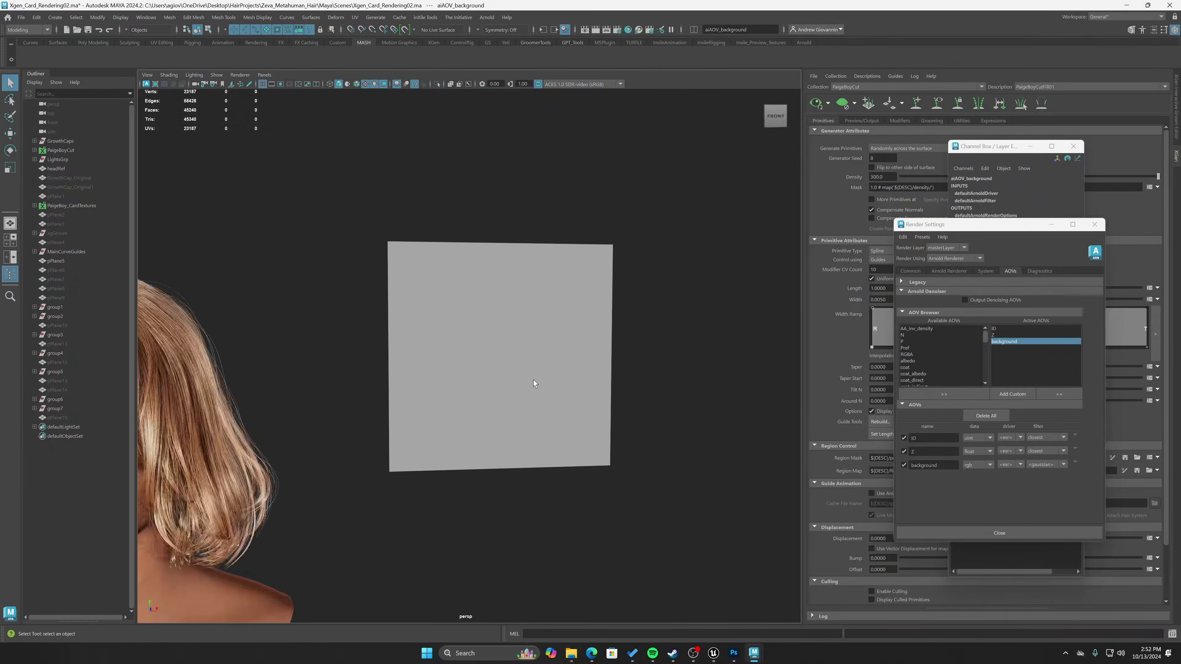
alt+middle_drag(532, 390, 507, 404)
alt+drag(507, 403, 594, 360)
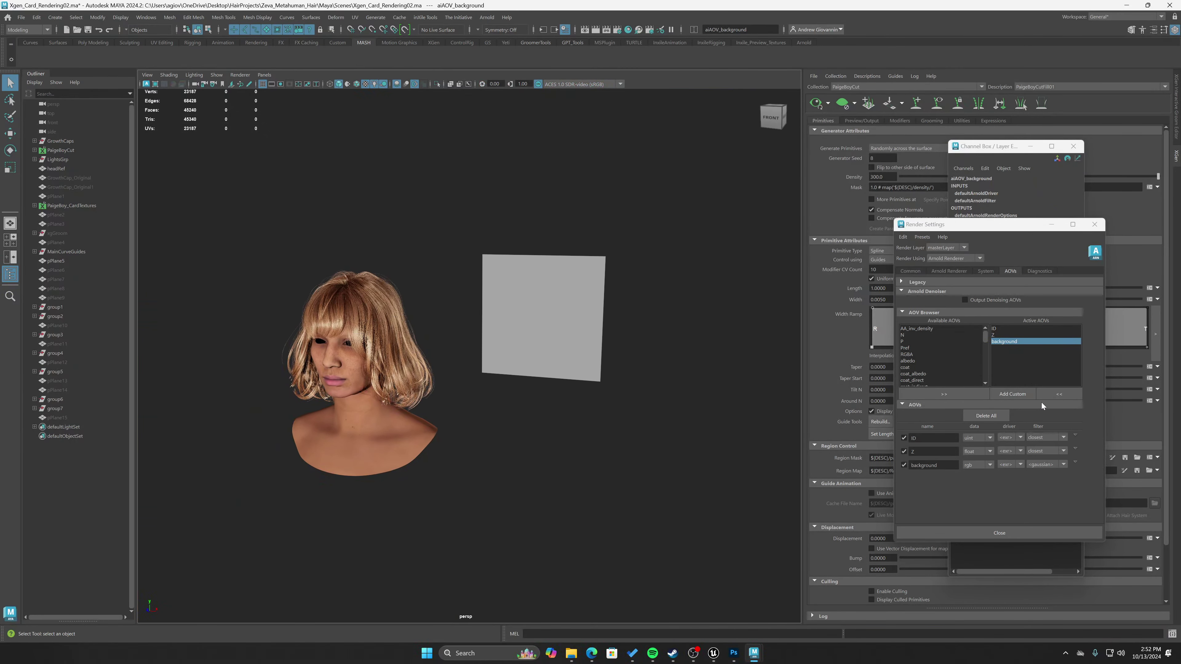
click(1177, 135)
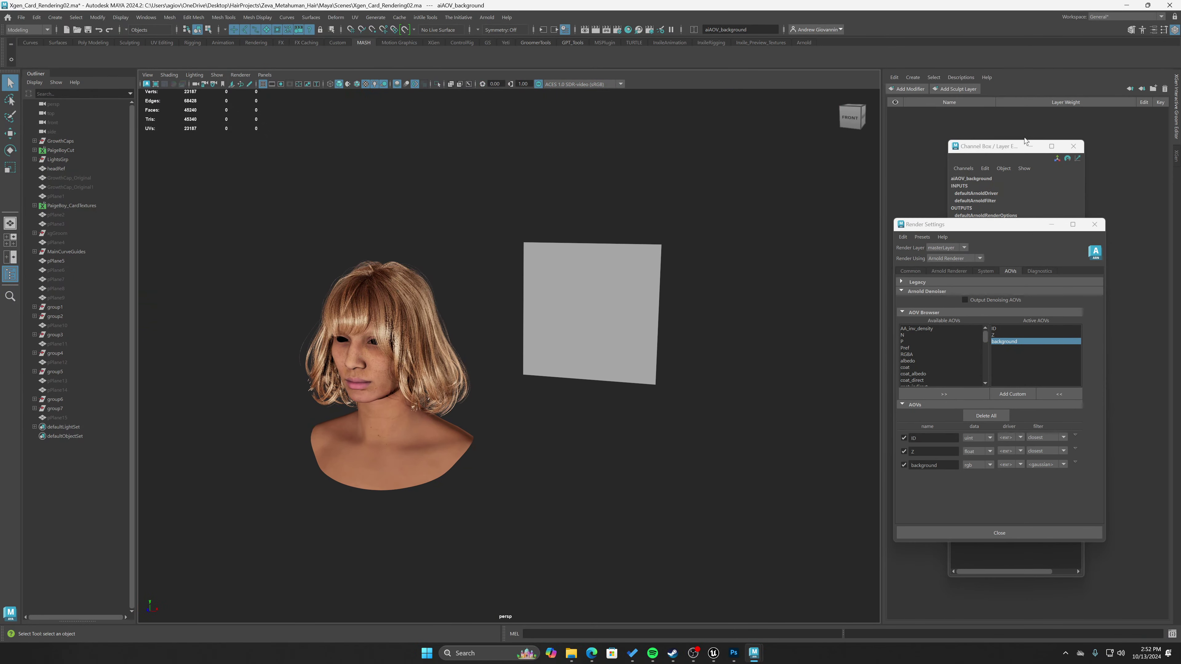
click(1030, 146)
click(1051, 224)
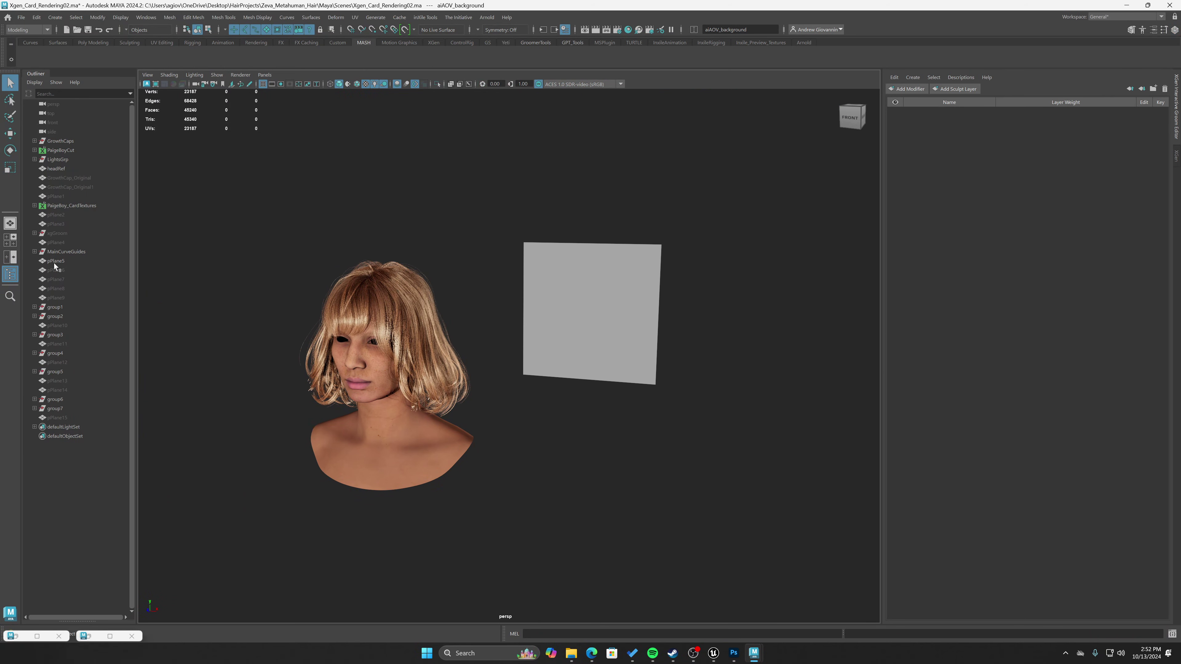
Assign an existing material to the PaigeBoy_CardTextures collection.
click(68, 206)
right_click(369, 151)
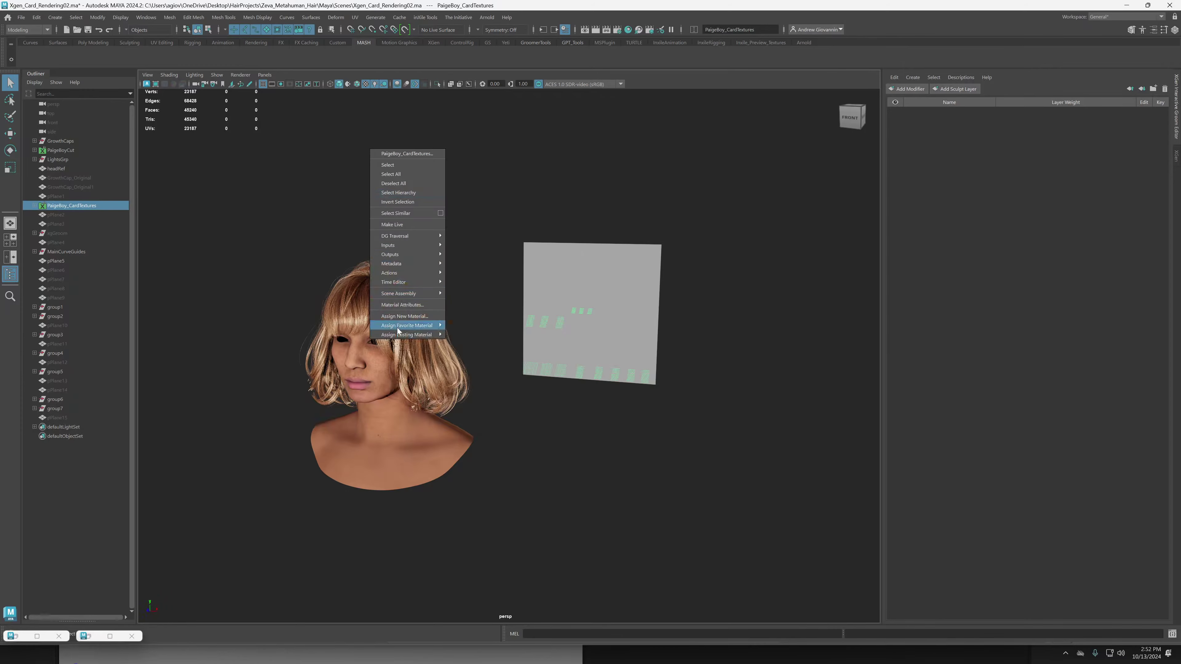
mouse_move(433, 335)
click(477, 353)
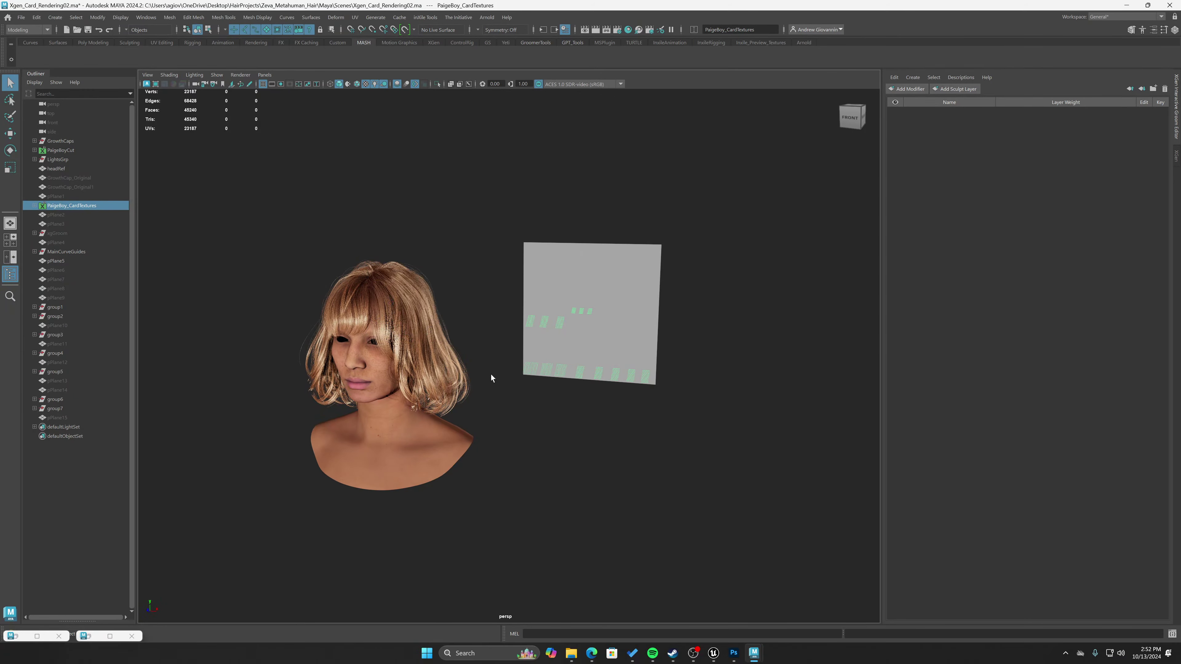
click(630, 455)
alt+drag(630, 455, 575, 401)
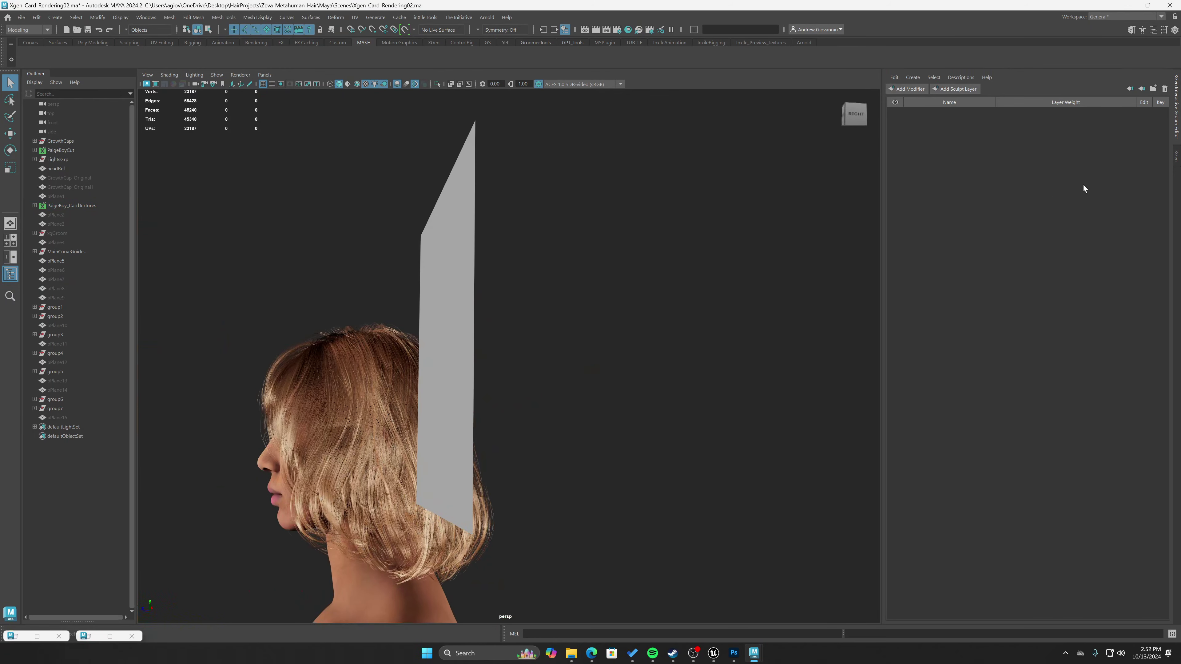
click(1175, 156)
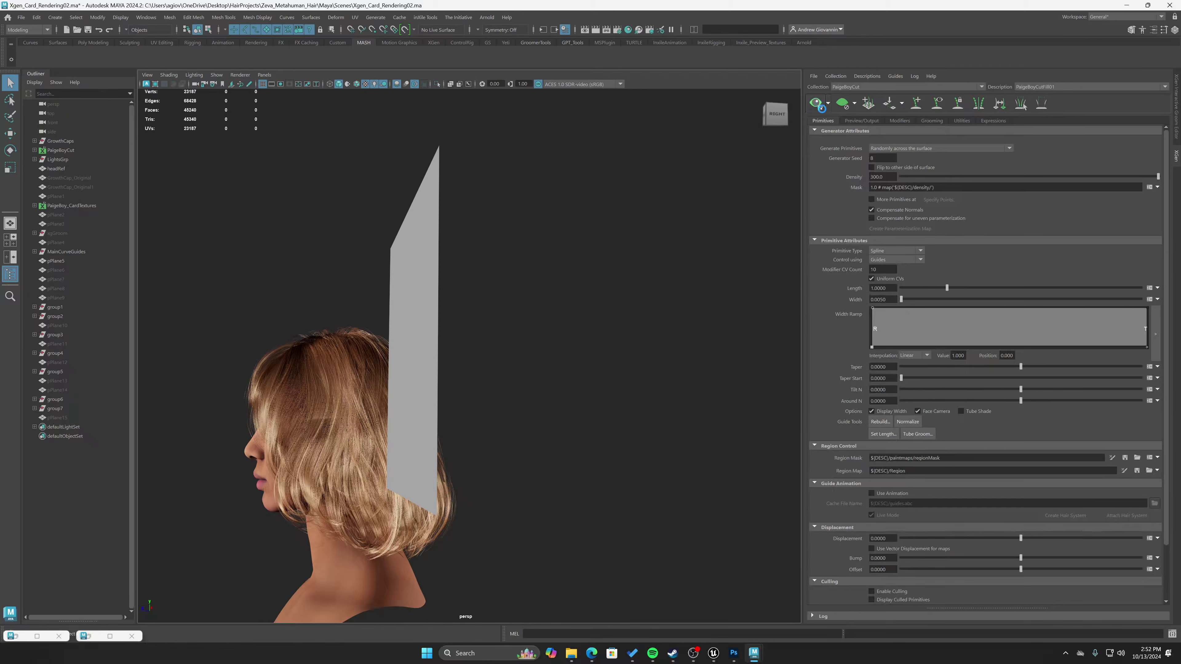
Set PaigeBoy_CardTextures as the active XGen collection.
mouse_move(575, 277)
alt+mouse_down()
mouse_move(600, 279)
mouse_move(585, 306)
mouse_move(602, 338)
mouse_move(570, 292)
alt+mouse_up()
click(883, 87)
click(842, 106)
scroll(559, 319, down, 10)
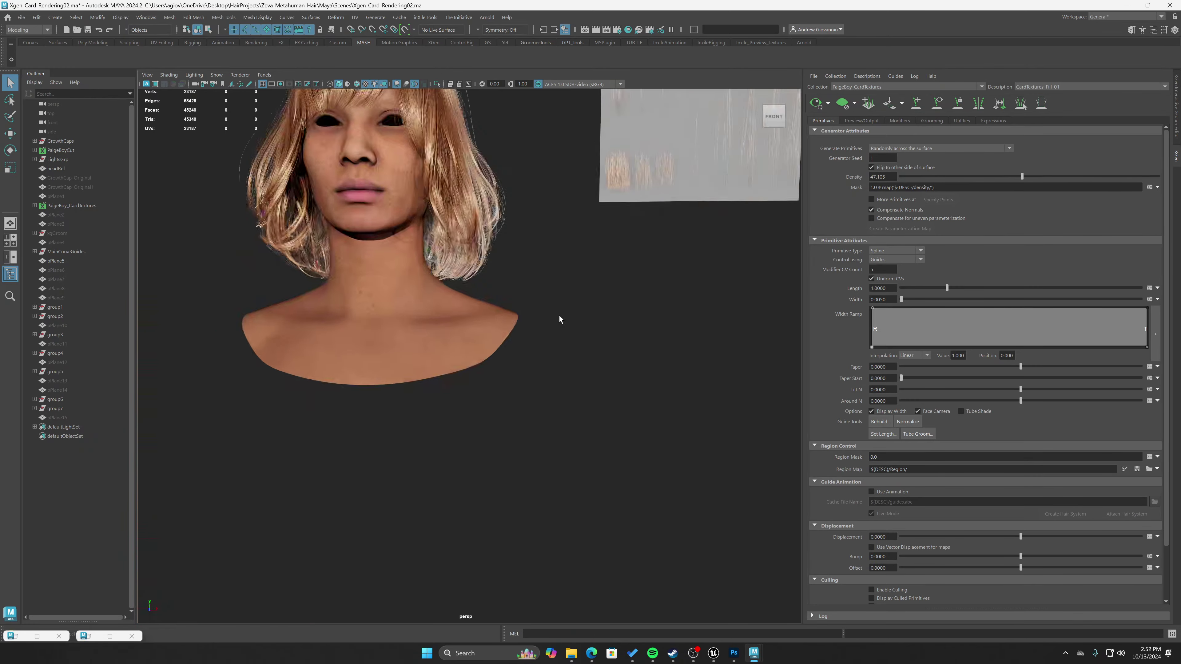
alt+drag(530, 427, 363, 214)
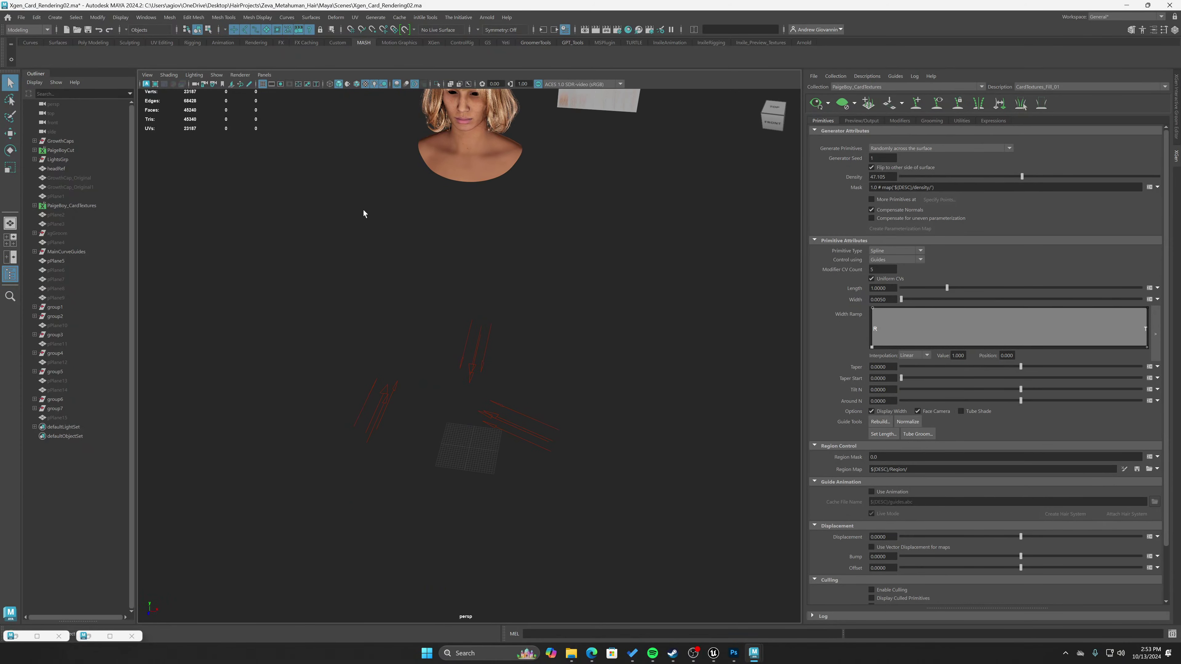
Open the GS CurveTools window from the GS shelf and place it beside the scene.
click(487, 43)
click(487, 43)
click(28, 55)
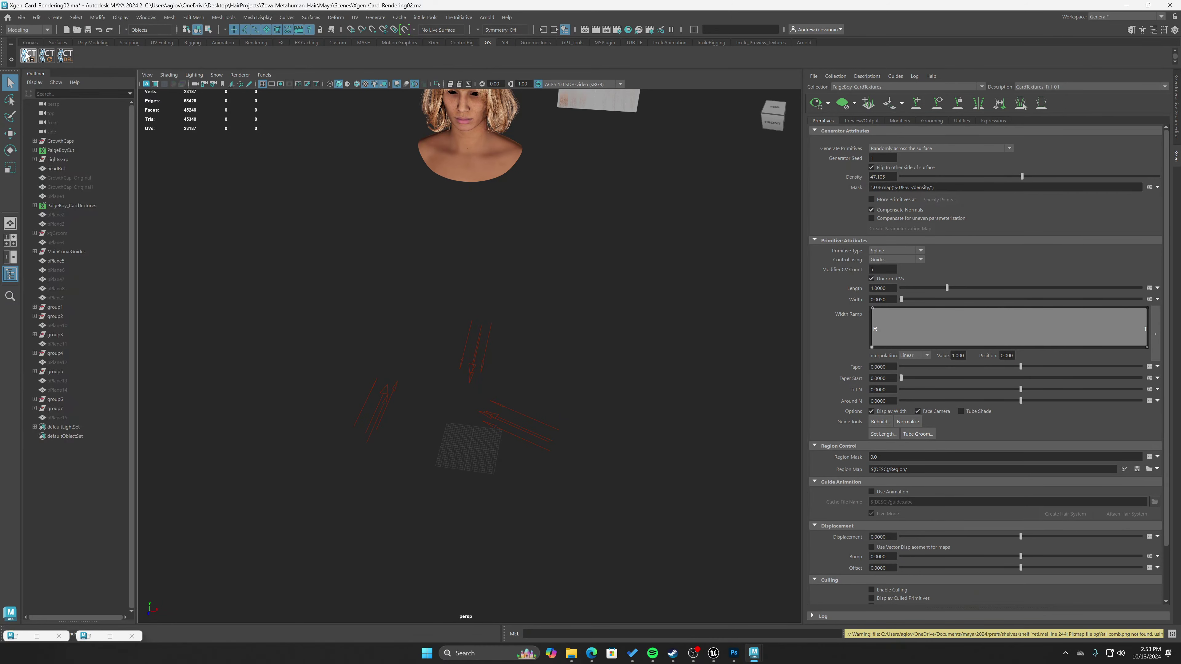
drag(82, 88, 112, 155)
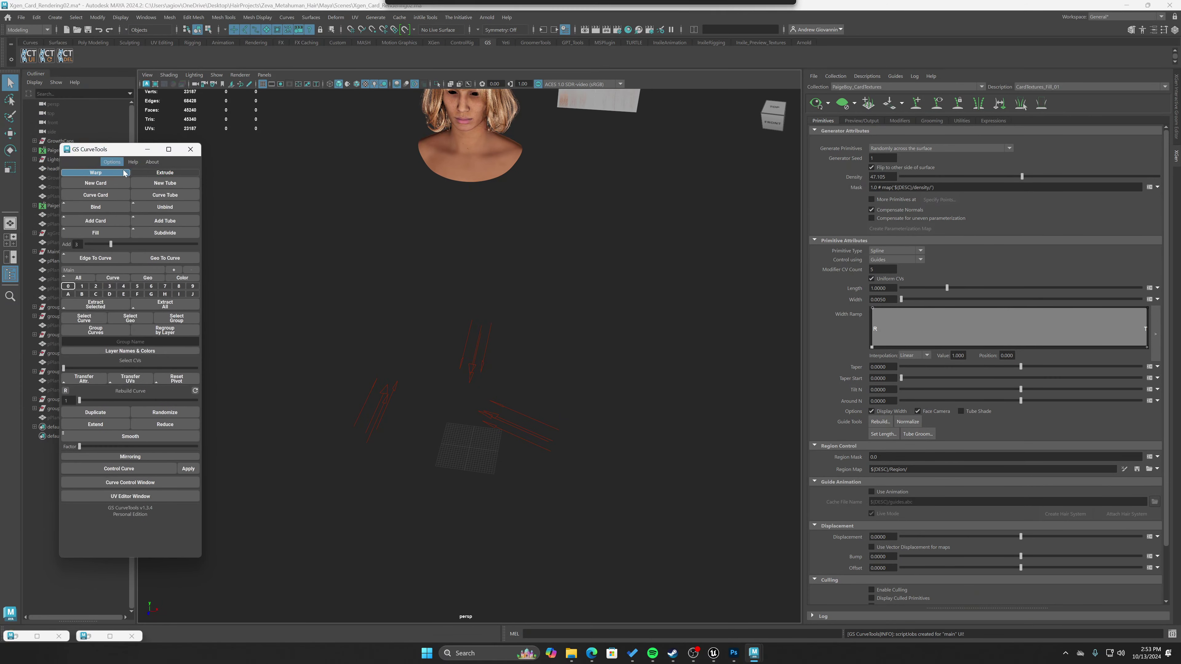
Create a new GS CurveTools hair card and frame it in the view.
click(94, 197)
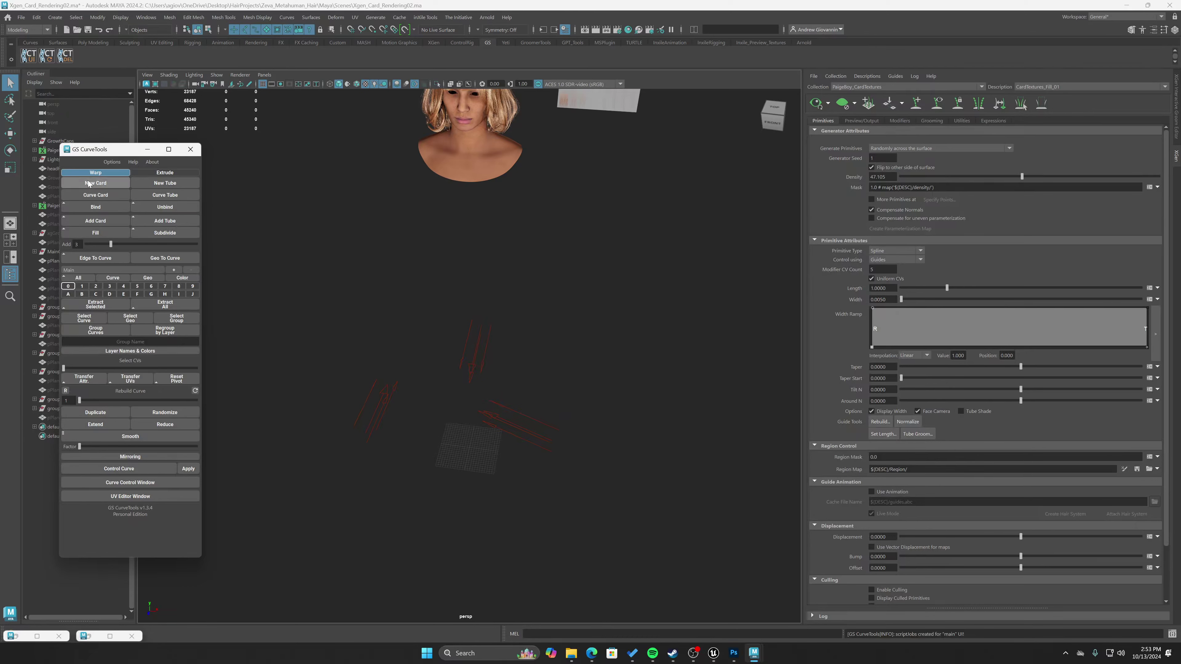
drag(519, 486, 538, 456)
key(f)
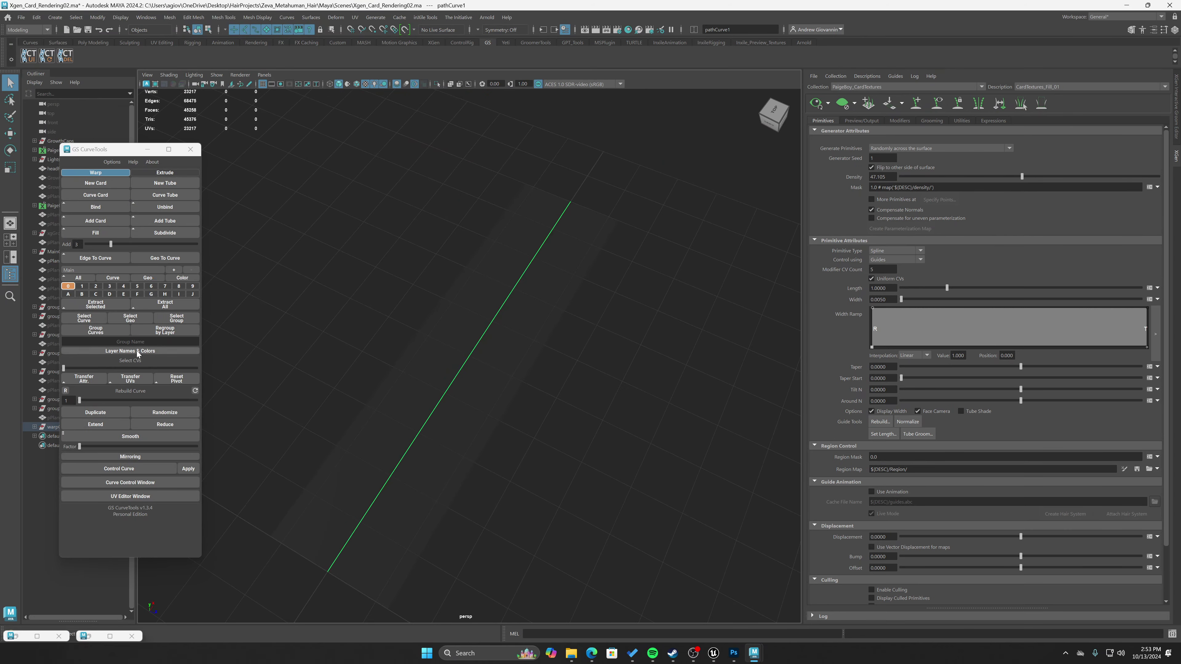
Assign the card a new Lambert with Diffuse_HairCards_Temp.tga as its colour file texture.
click(130, 318)
right_click(621, 347)
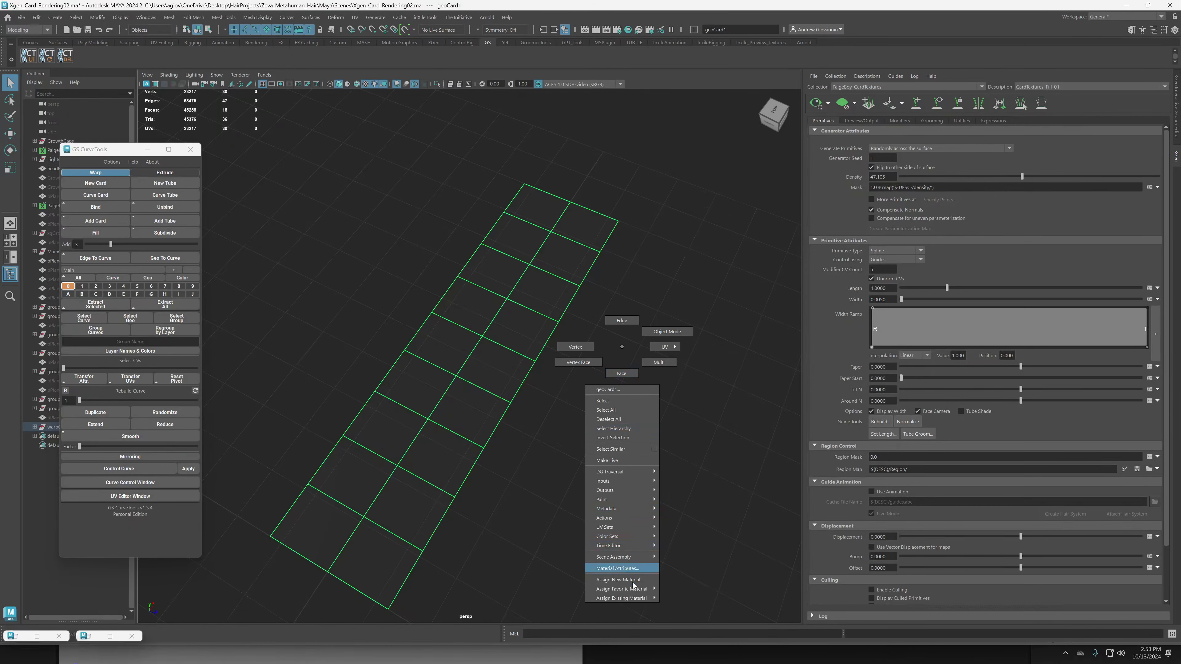
mouse_move(621, 598)
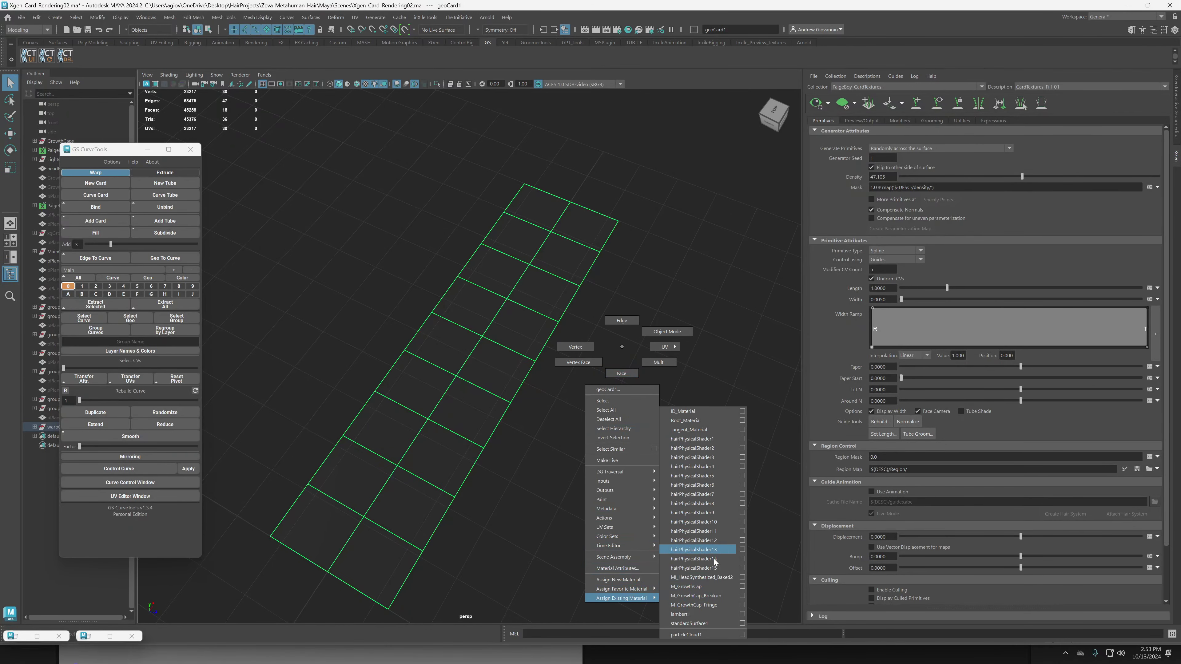
mouse_move(655, 590)
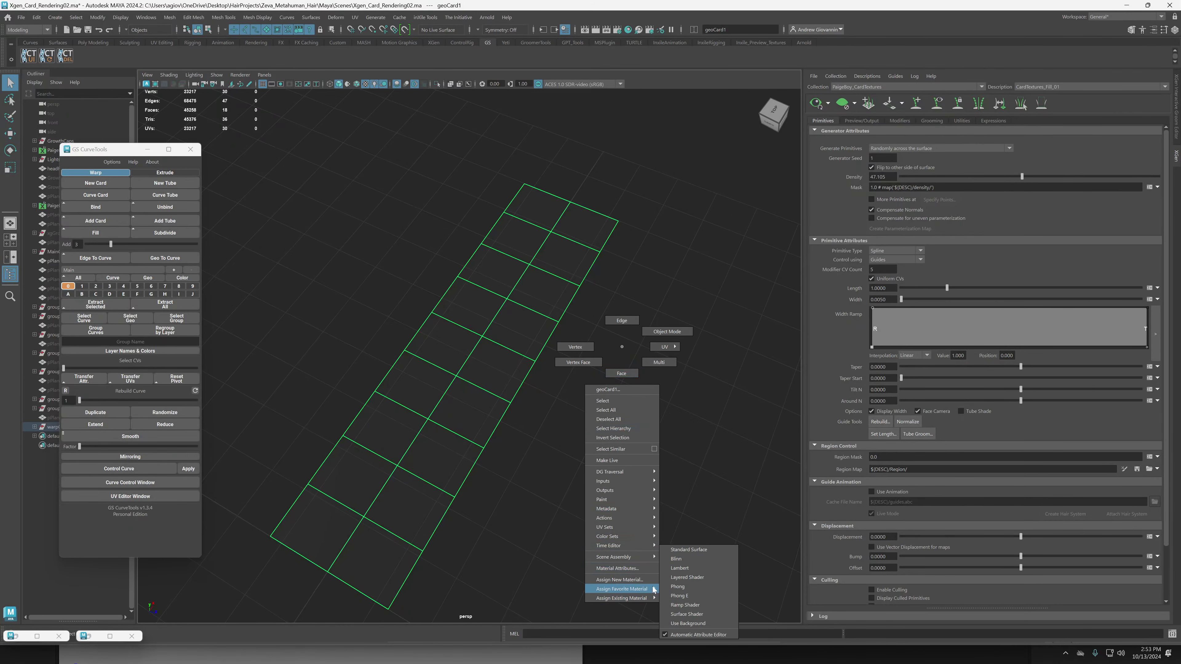
click(702, 569)
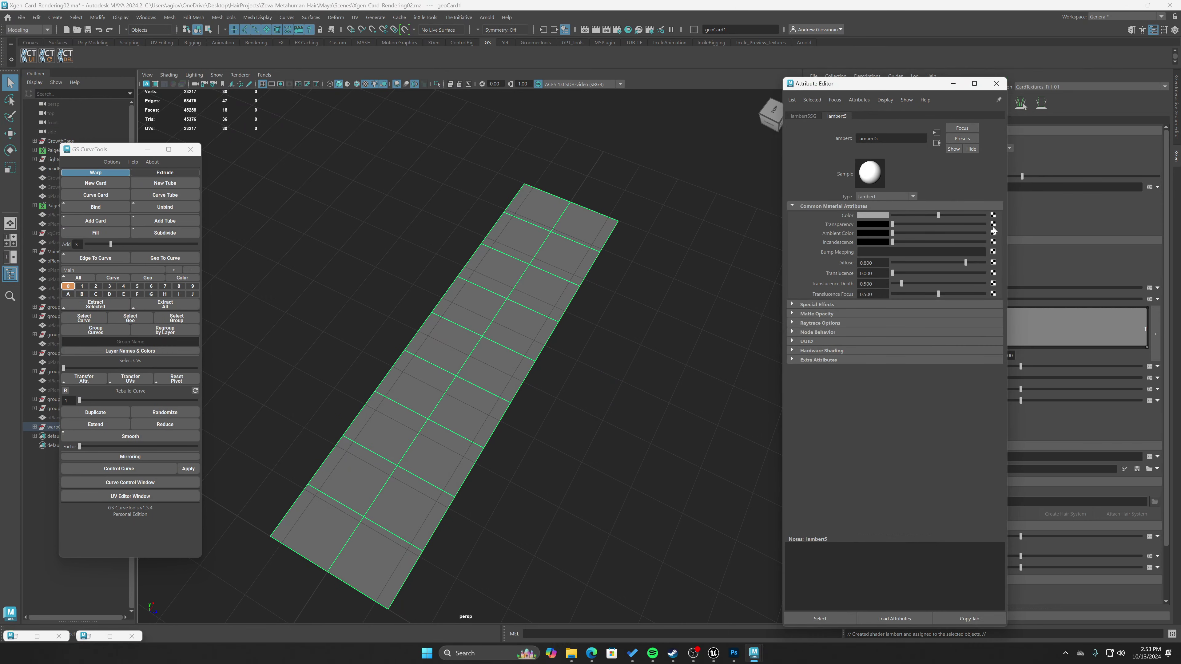
click(993, 216)
click(483, 291)
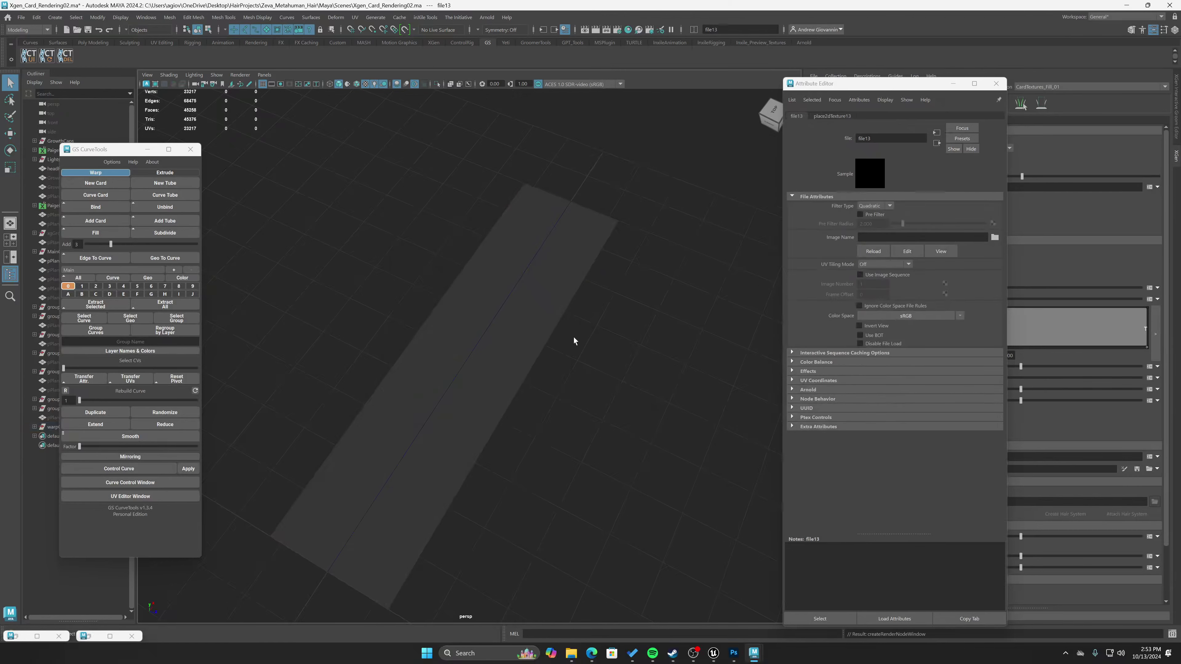
click(994, 237)
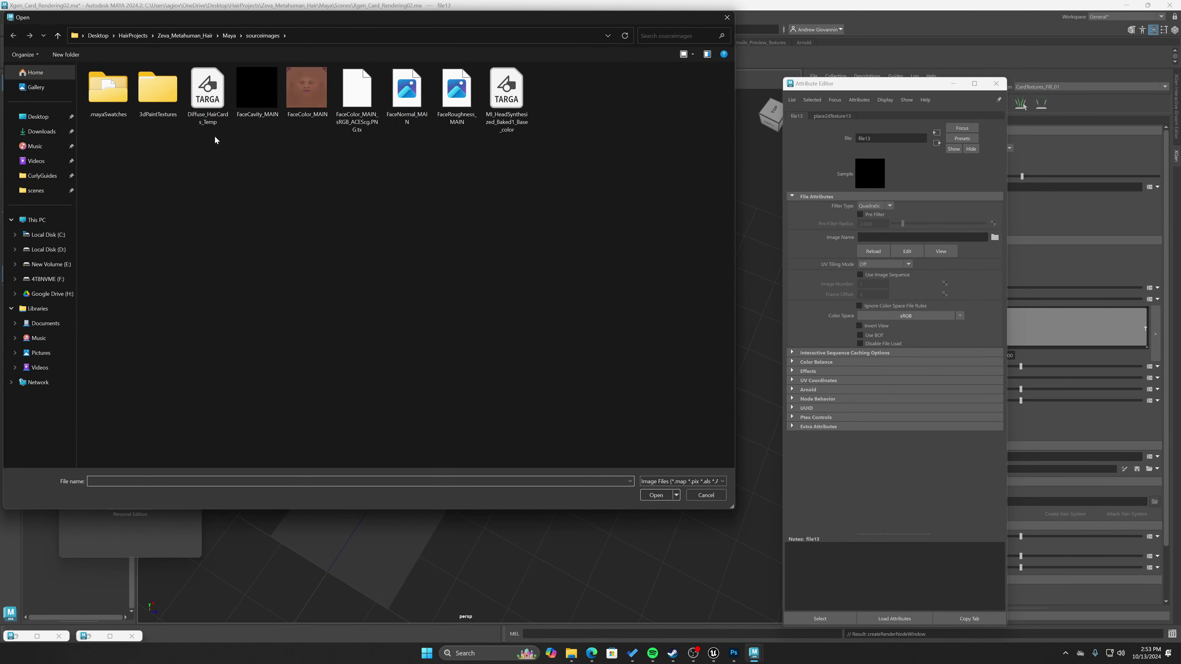
double_click(207, 100)
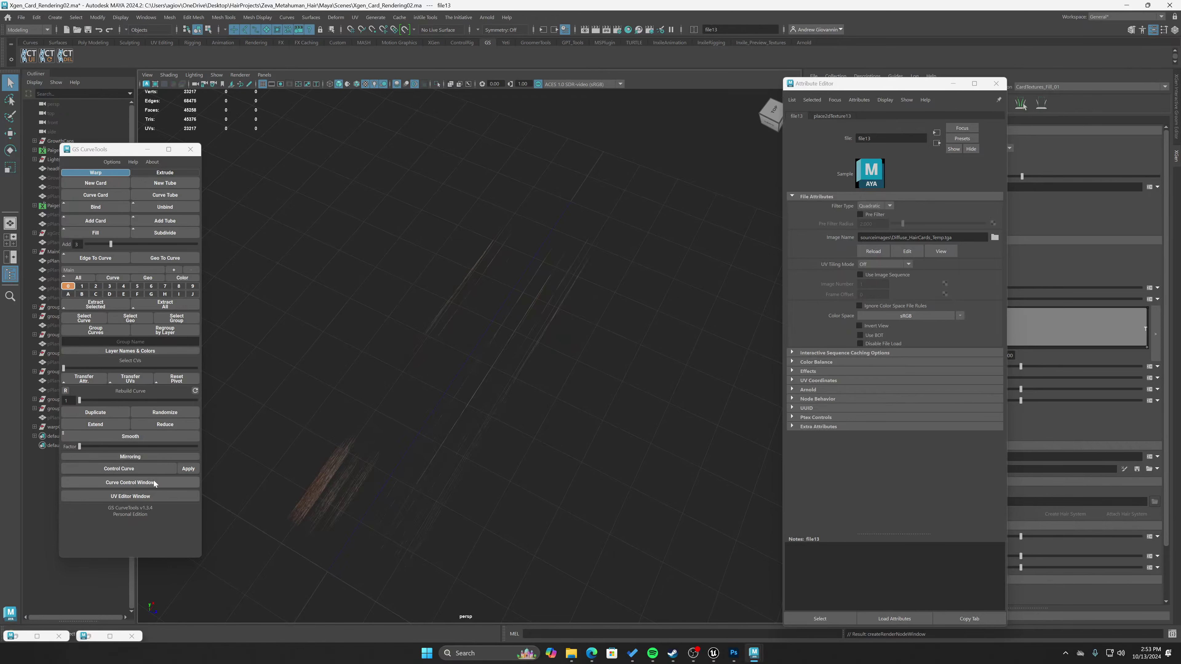
click(116, 496)
Select warpCard1's UV rectangle and narrow it horizontally.
drag(230, 93, 332, 128)
click(374, 496)
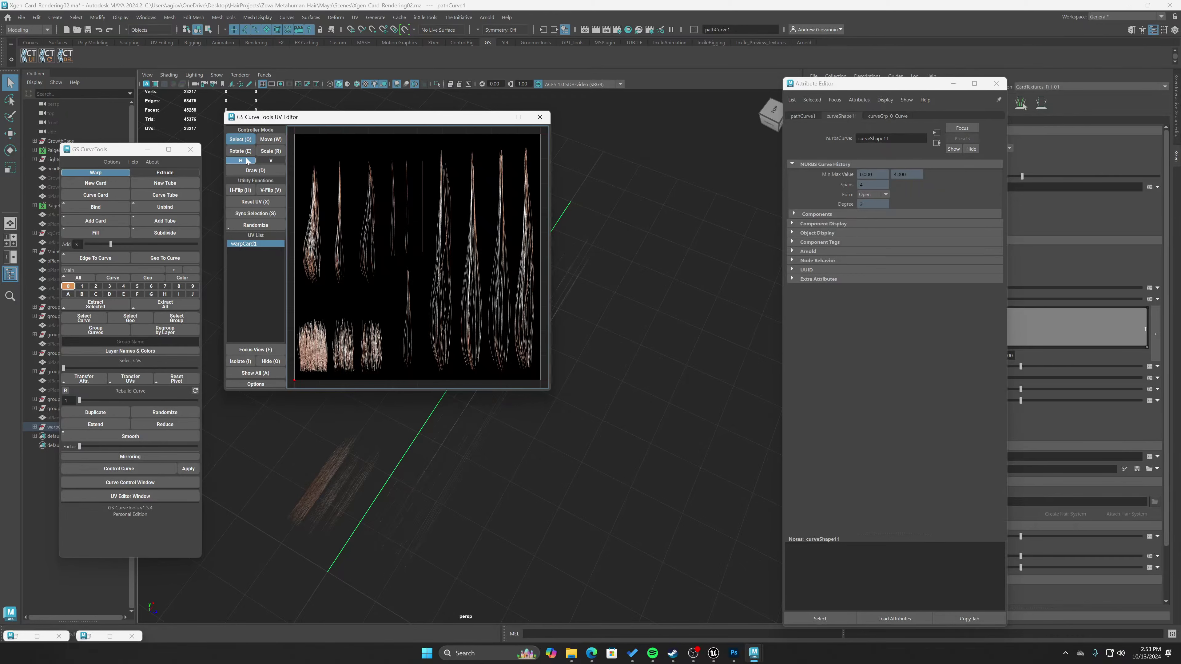
click(269, 152)
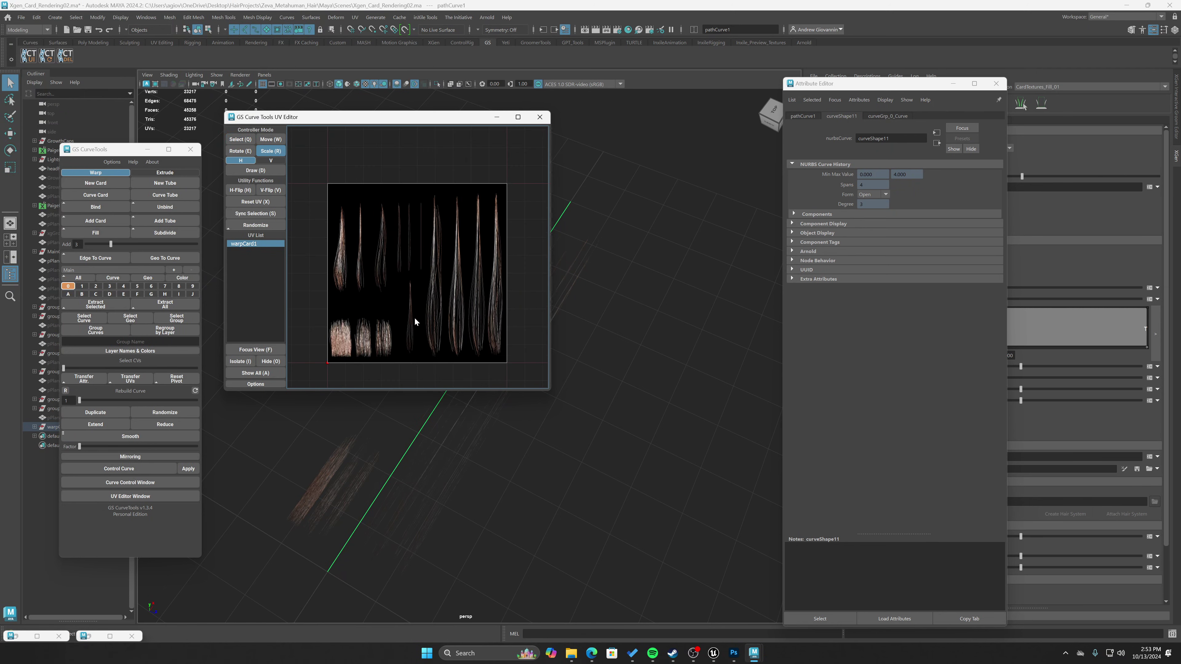
scroll(414, 324, down, 3)
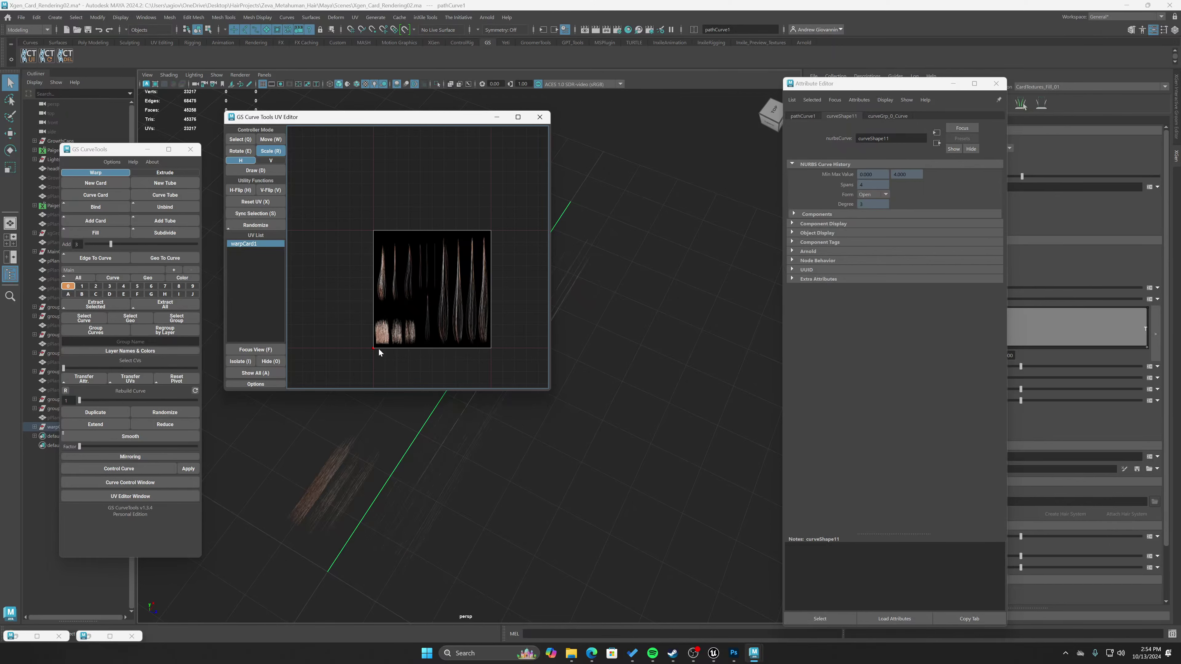
key(w)
click(277, 152)
click(240, 141)
drag(400, 277, 533, 363)
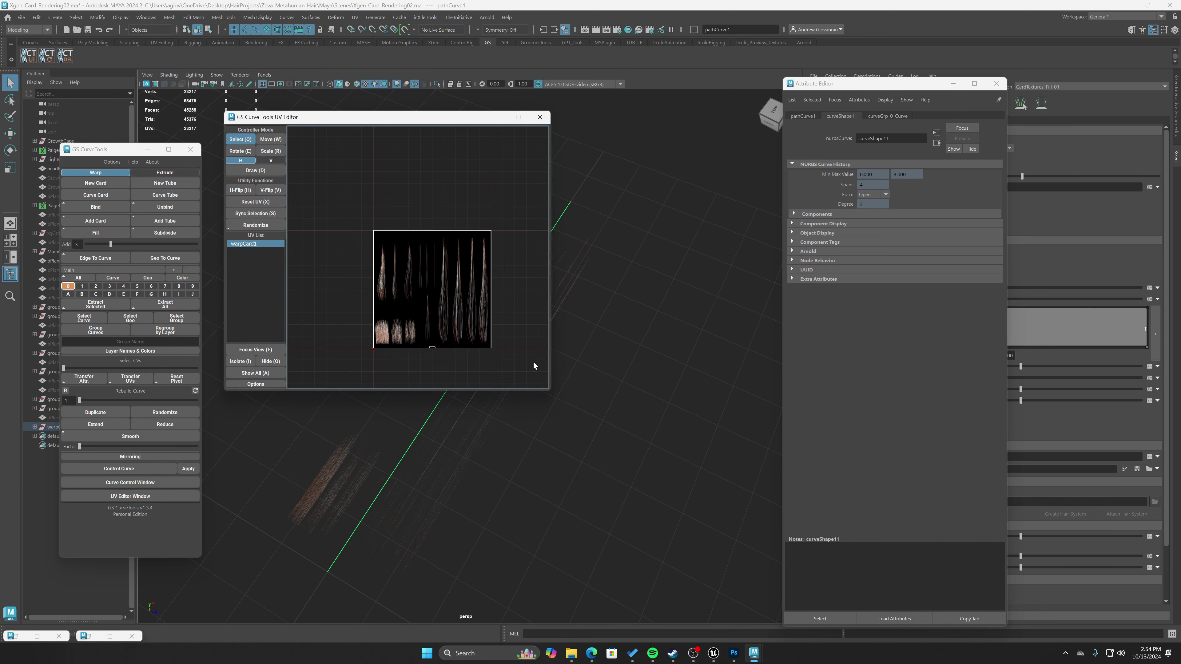
click(266, 153)
mouse_move(430, 345)
mouse_down()
mouse_move(396, 330)
mouse_move(451, 338)
mouse_move(423, 318)
mouse_move(509, 329)
mouse_move(441, 334)
mouse_up()
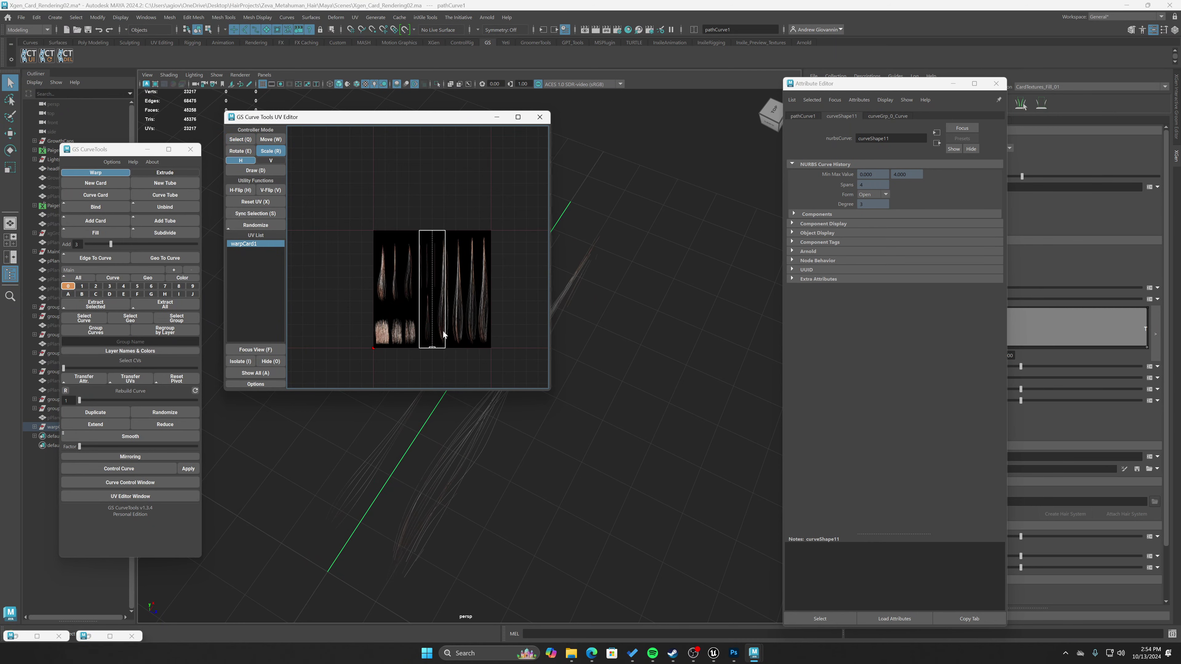
Move the card's UVs right onto a tall hair strand in the atlas.
scroll(442, 334, up, 5)
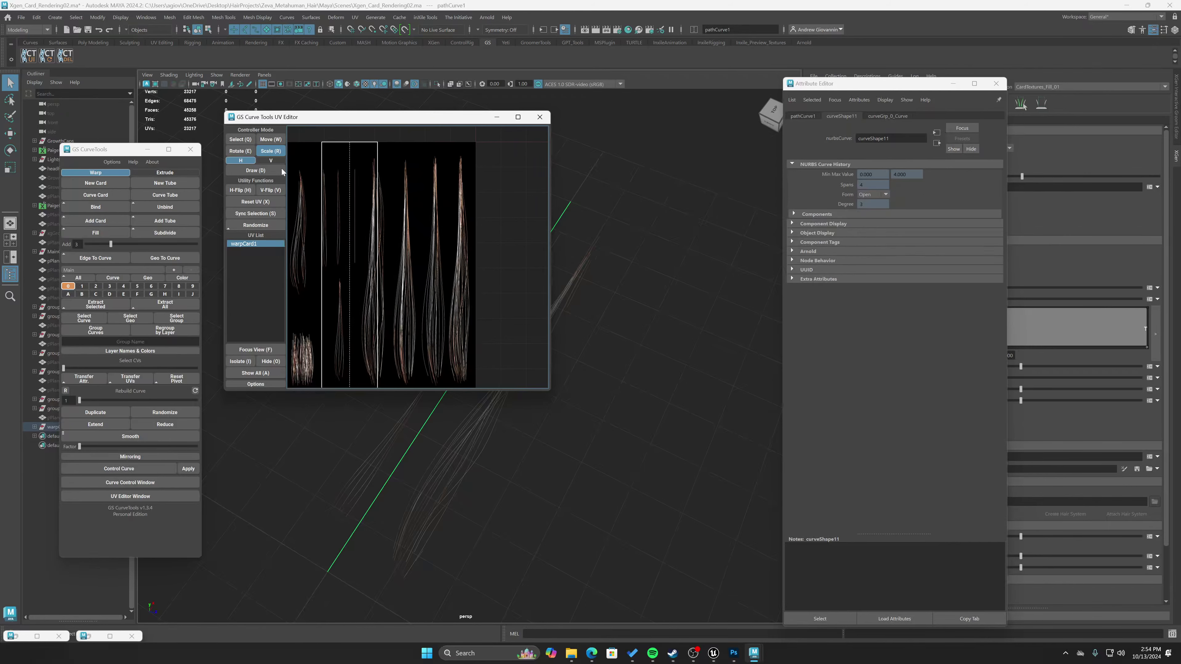
key(q)
click(273, 139)
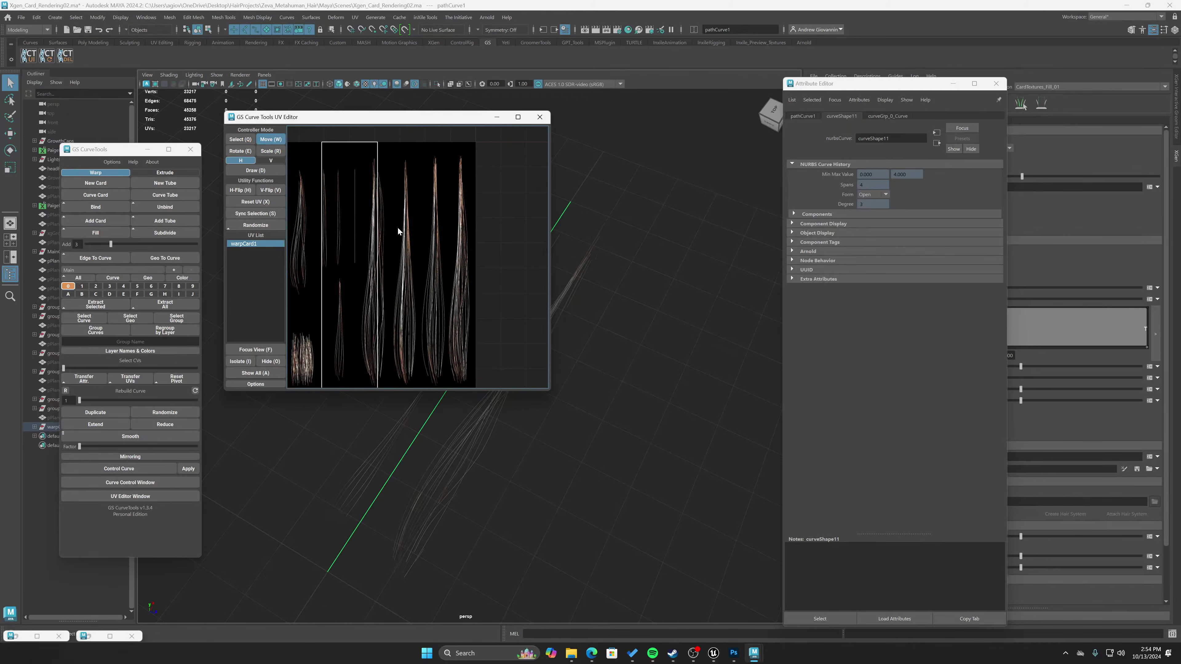
drag(399, 232, 483, 237)
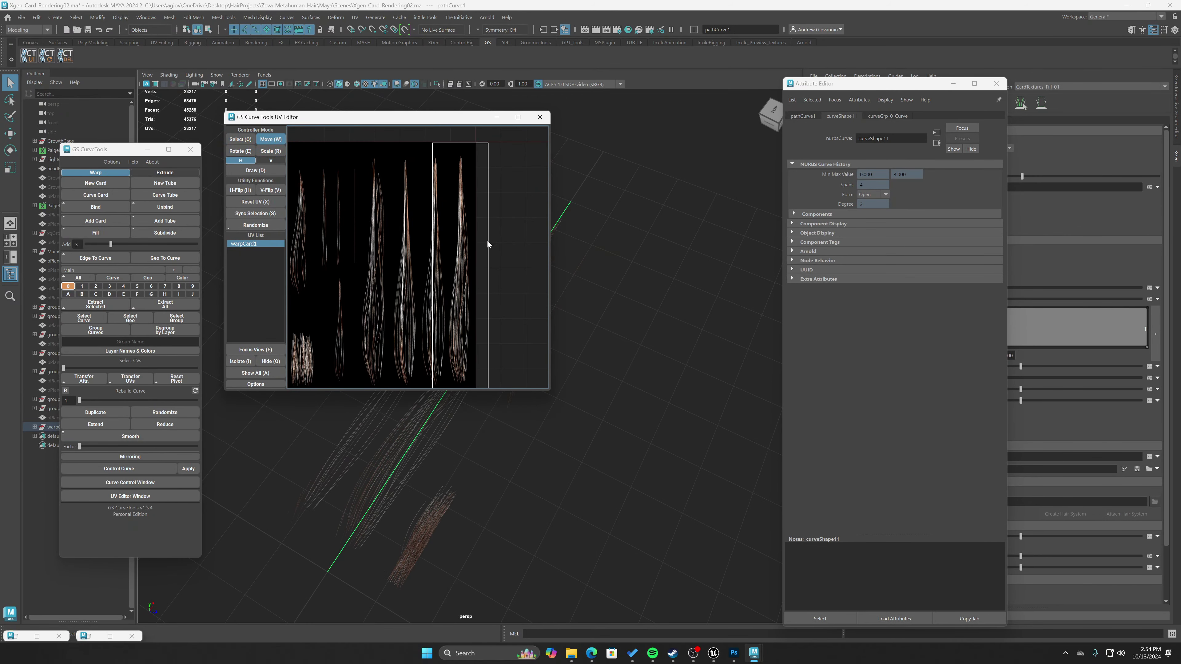
middle_drag(501, 287, 478, 286)
Scale the card's UVs vertically from the top to fit the strand.
key(r)
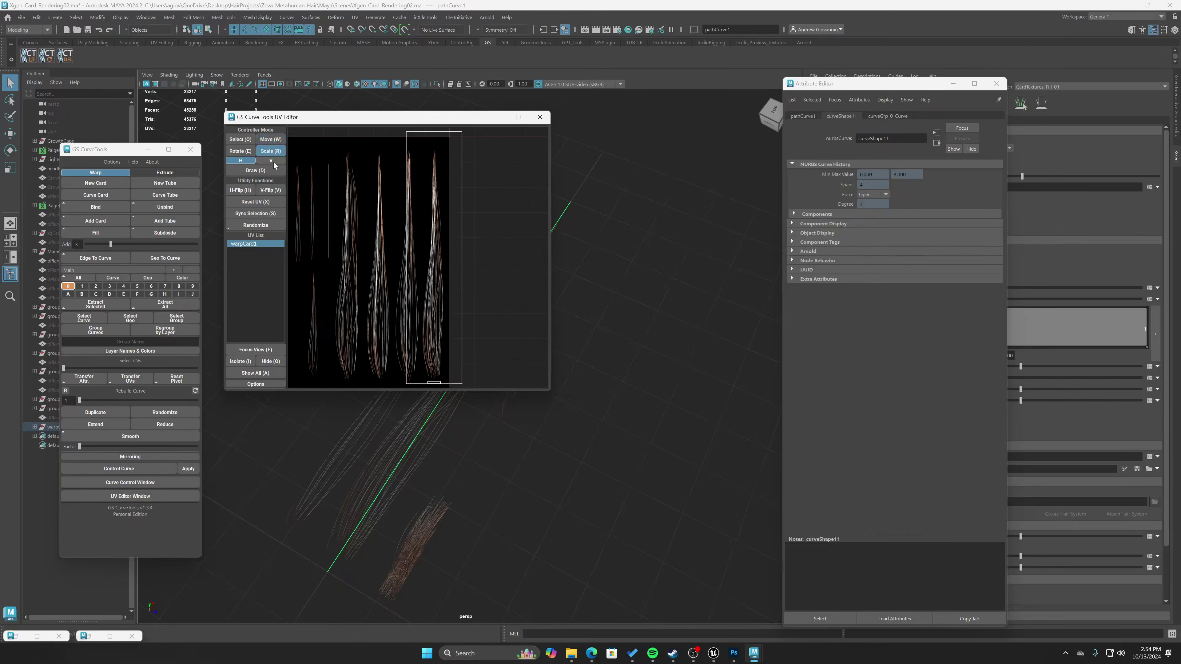
click(272, 160)
drag(433, 137, 437, 147)
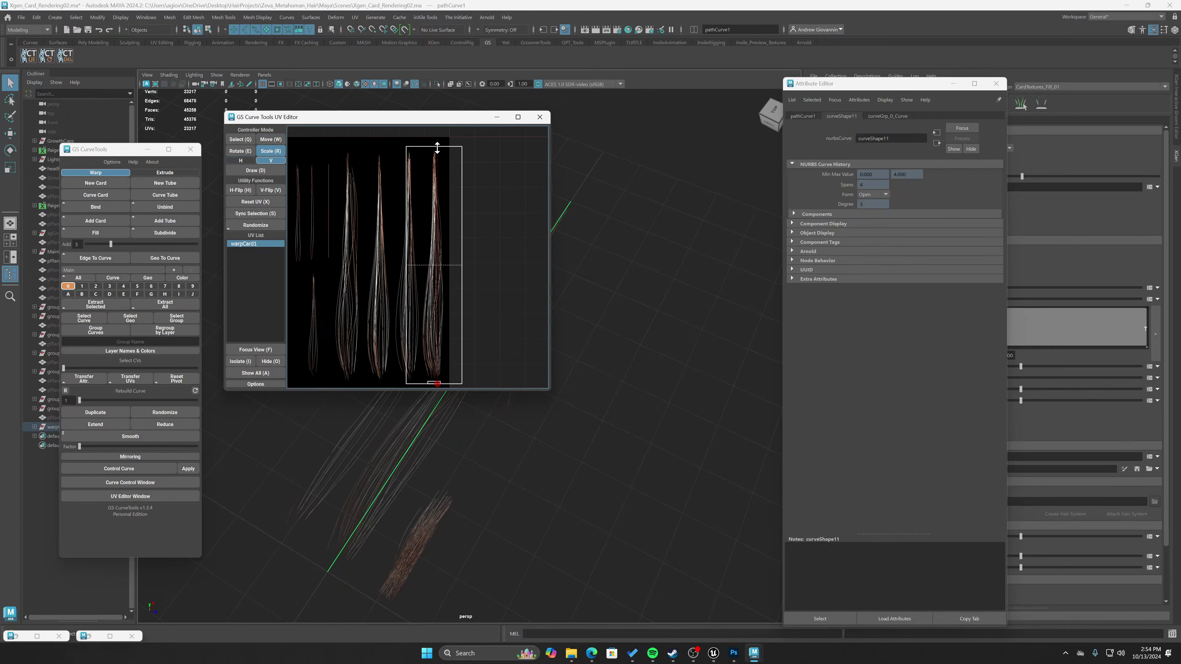
scroll(434, 161, up, 5)
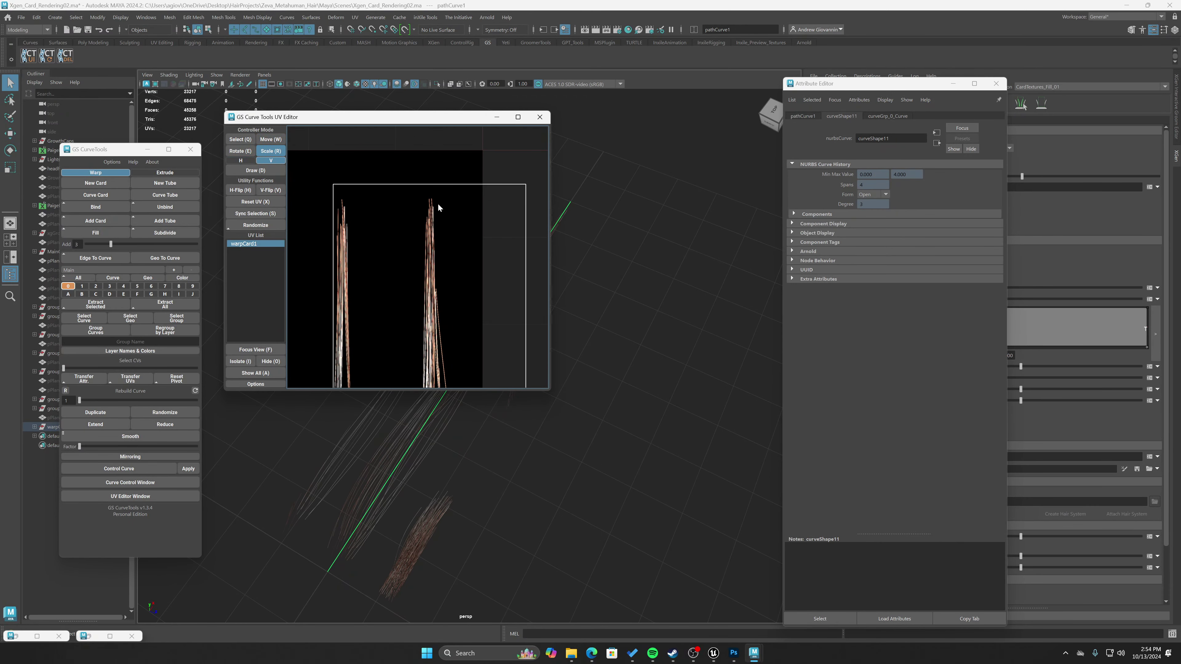
drag(435, 182, 439, 192)
scroll(442, 238, down, 5)
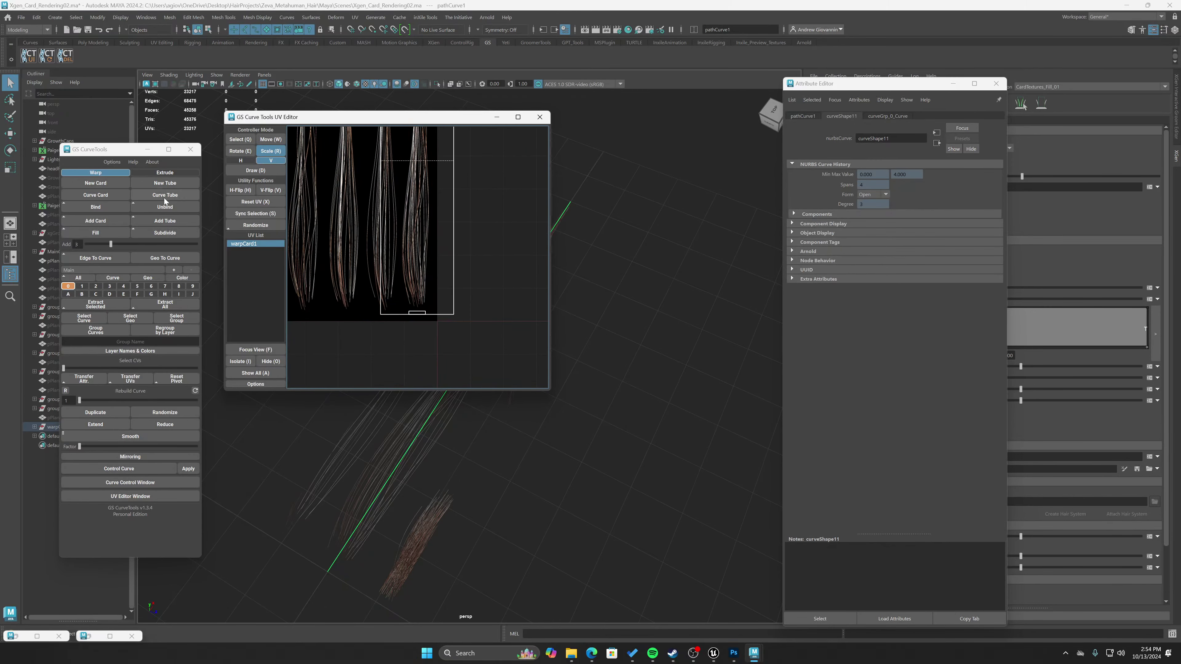
middle_drag(393, 215, 447, 313)
scroll(445, 303, up, 3)
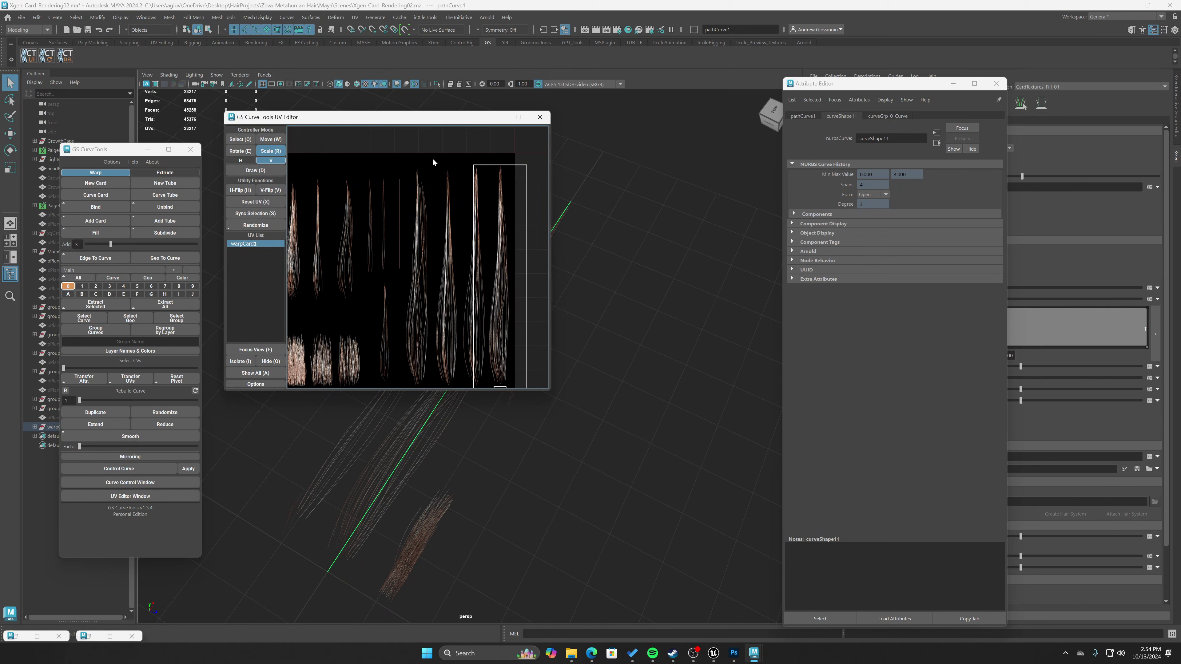
scroll(456, 244, down, 2)
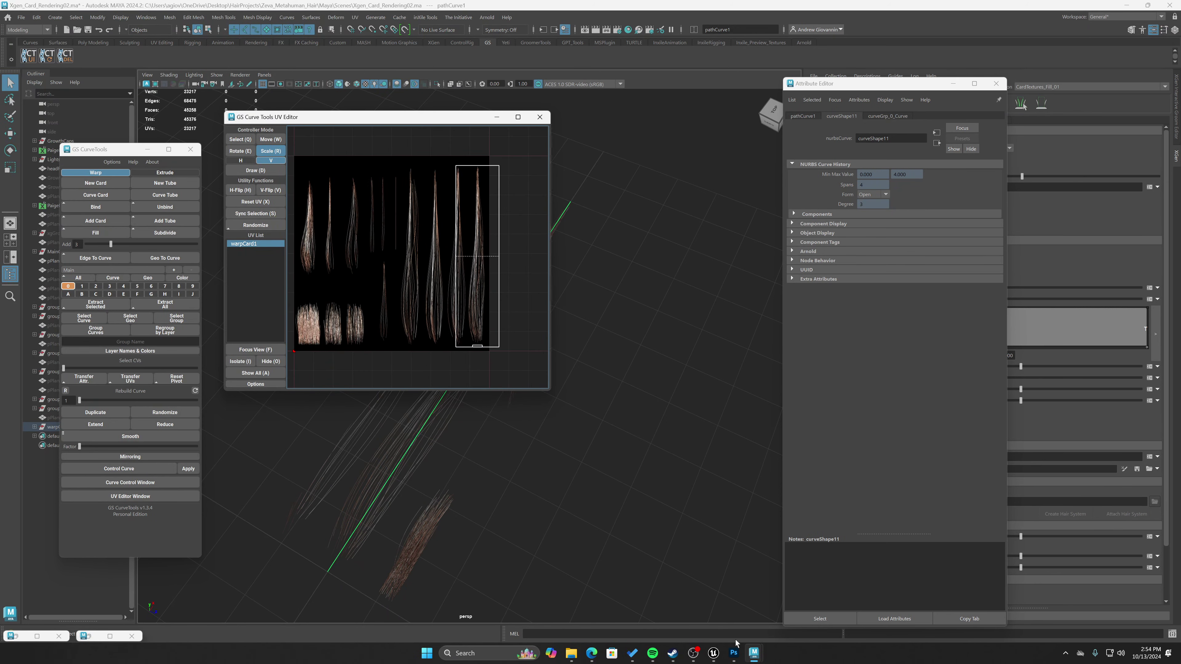
Close Diffuse_HairCards, Opacity, Depth, Tangent.jpg and one Attribute.tga unsaved, showing the other Attribute.tga.
mouse_move(735, 649)
click(732, 575)
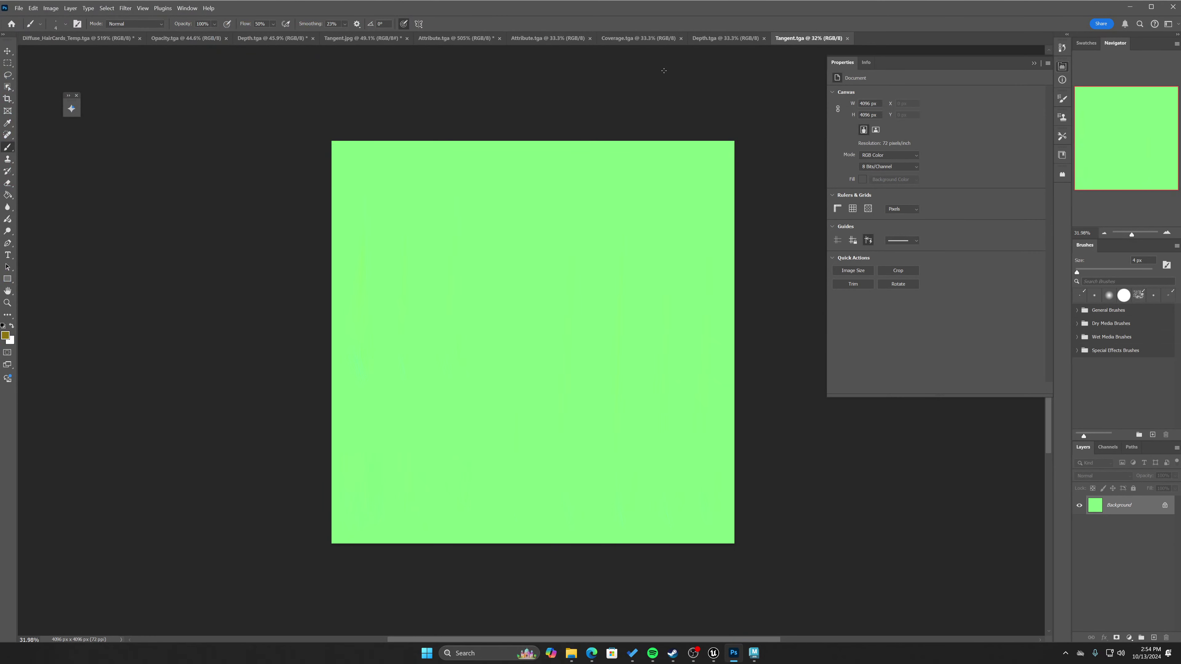
click(140, 39)
click(611, 246)
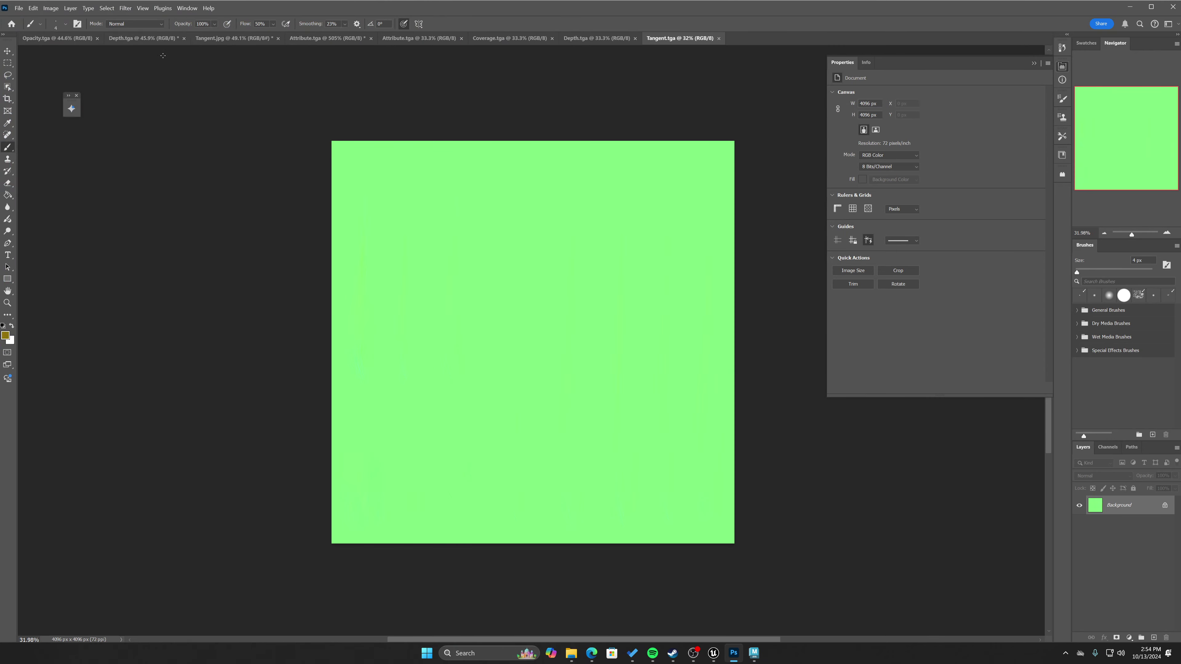
click(97, 38)
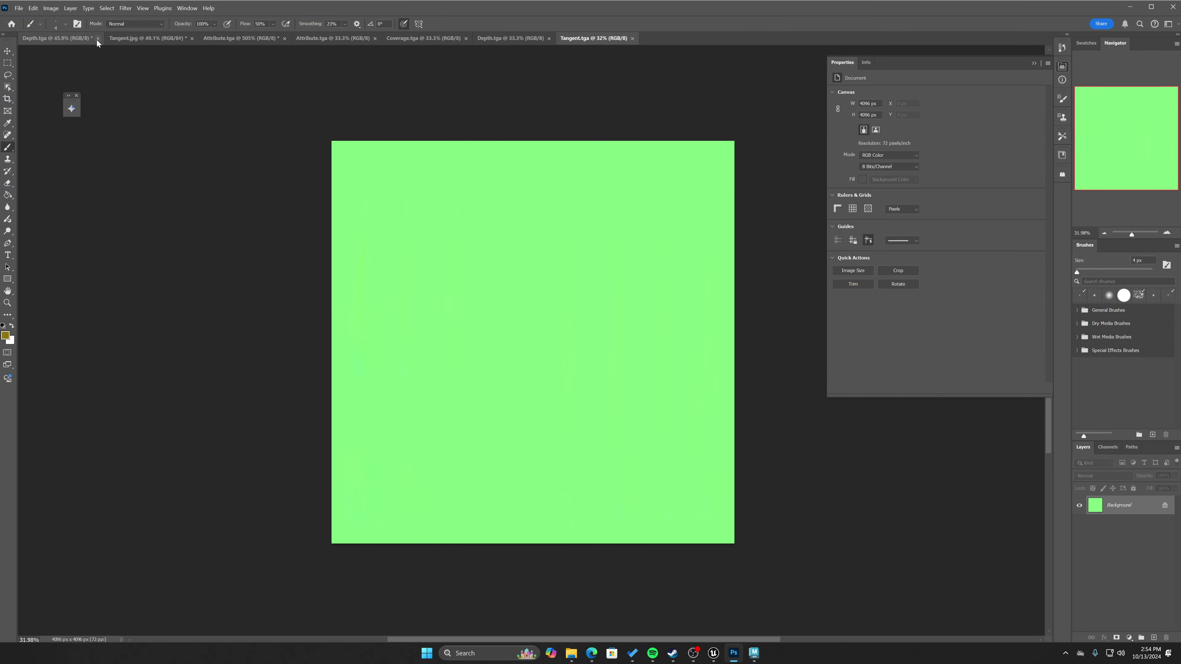
click(98, 39)
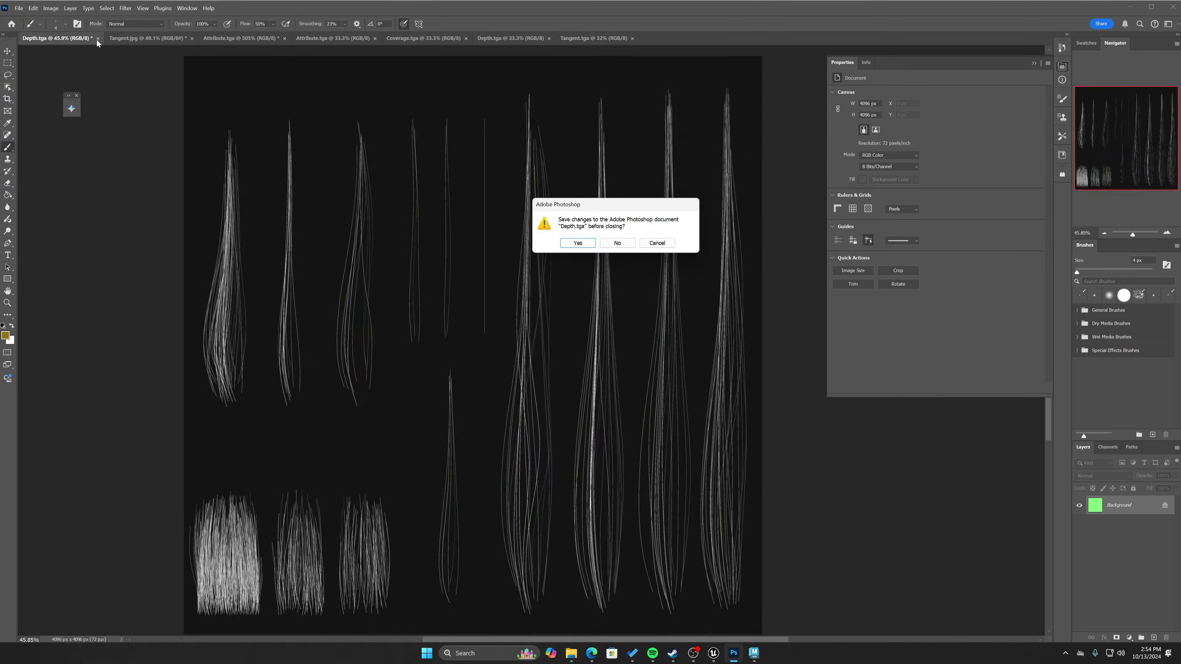
click(623, 246)
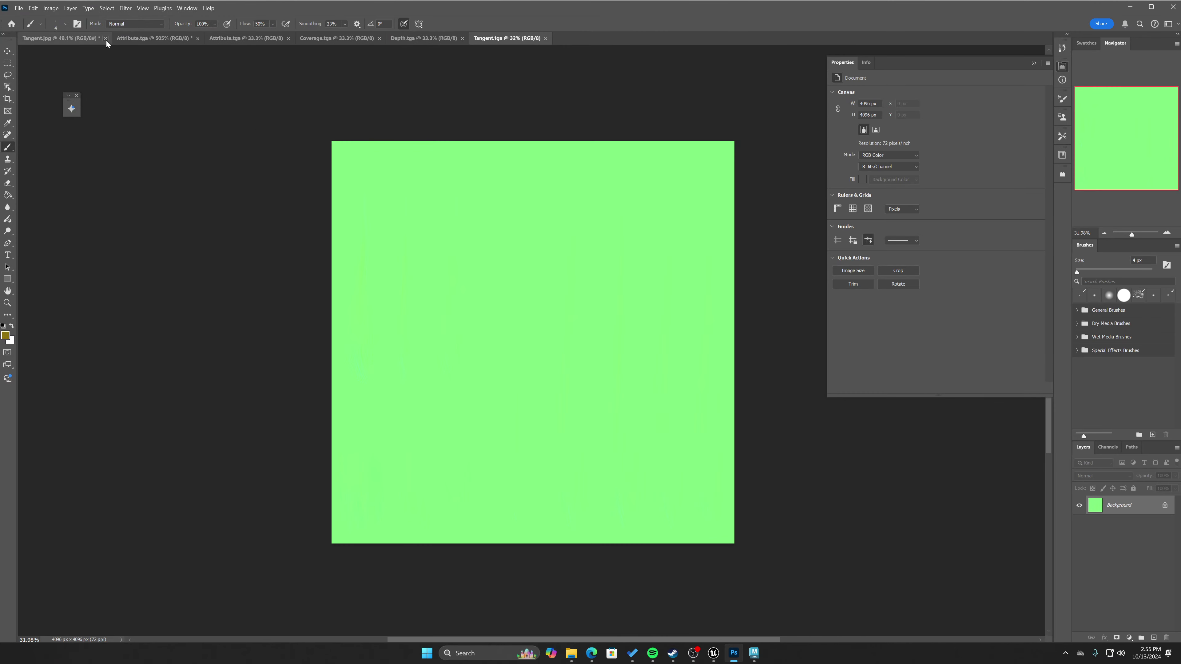
click(105, 38)
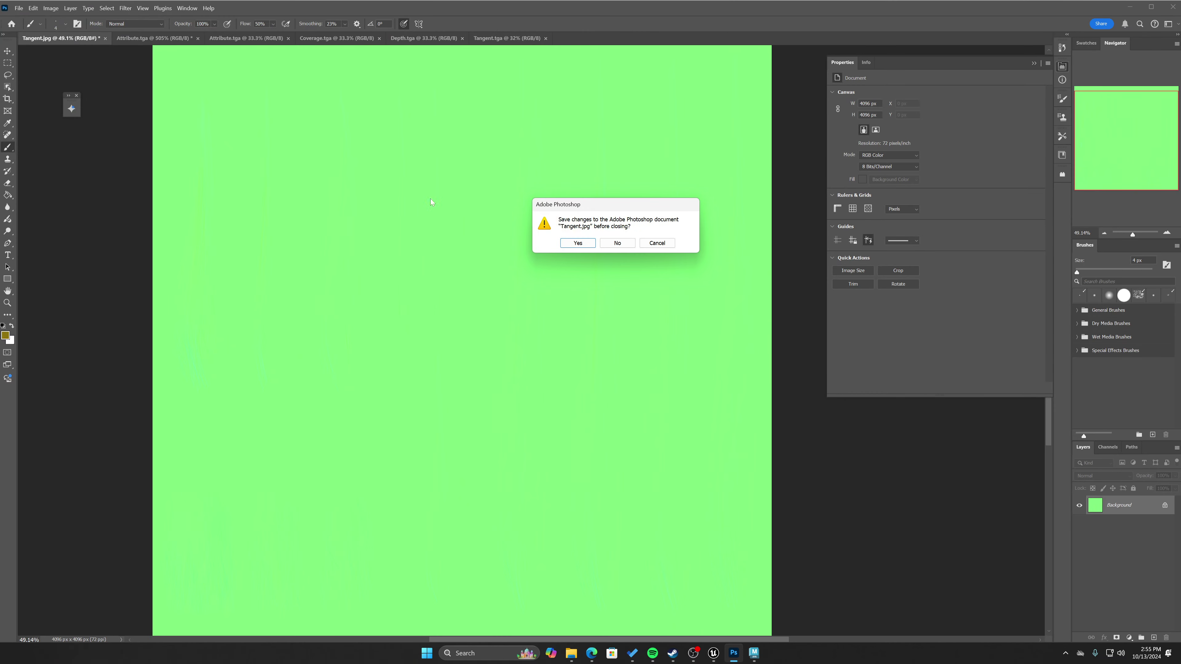
click(618, 243)
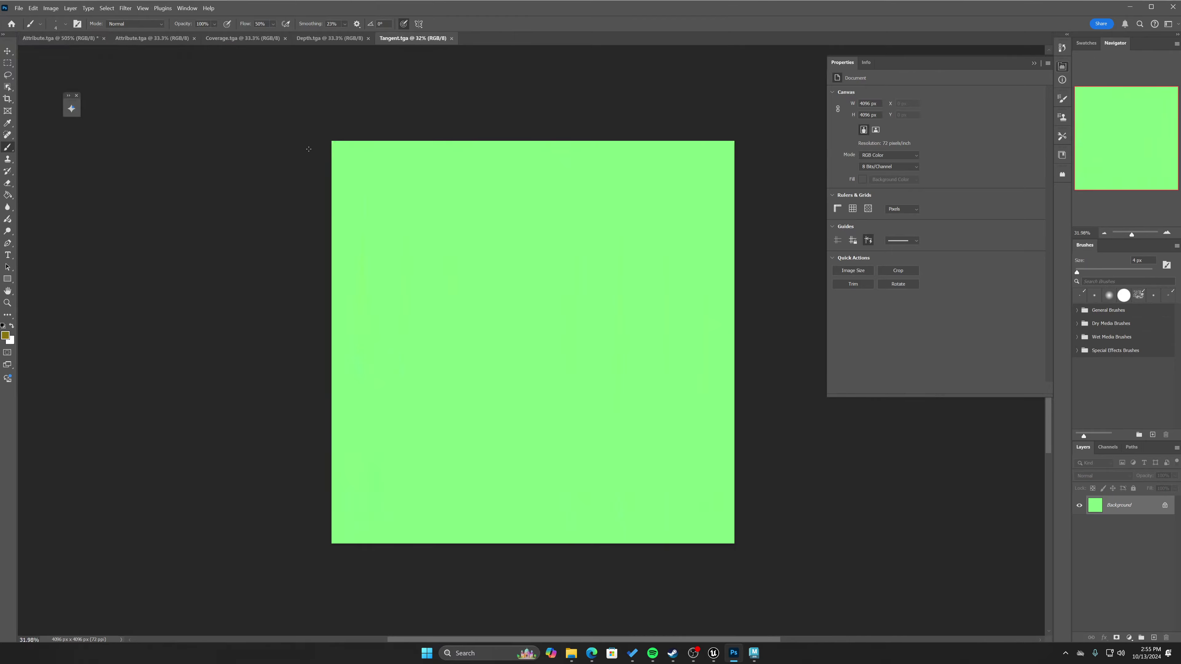
click(104, 38)
click(614, 244)
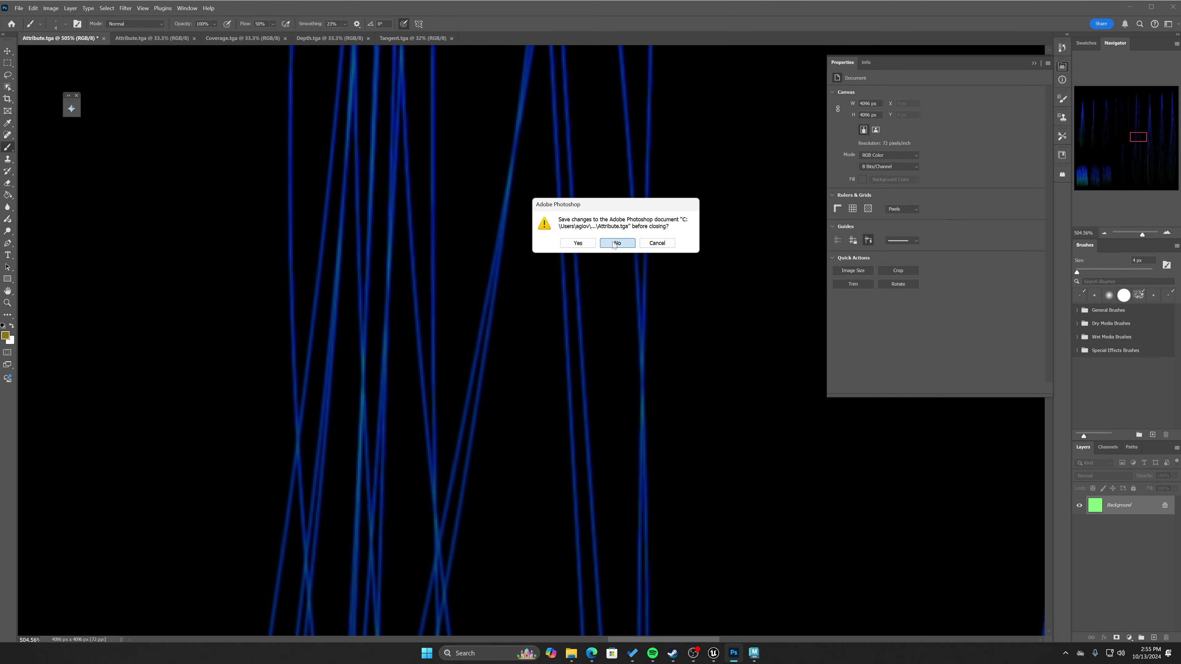
click(57, 43)
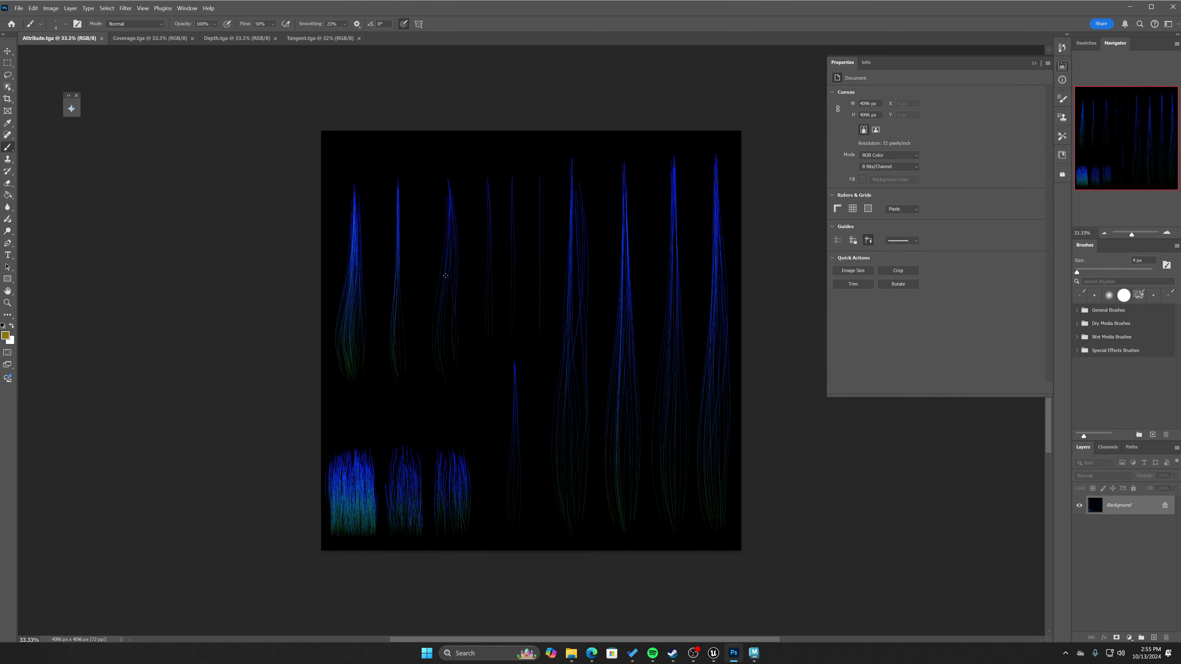
Apply a Motion Blur at angle 90, distance 8 to Attribute.tga.
mouse_move(590, 348)
ctrl+mouse_down()
mouse_move(666, 377)
mouse_move(541, 256)
mouse_move(575, 430)
mouse_move(569, 390)
mouse_move(494, 378)
ctrl+mouse_up()
click(88, 8)
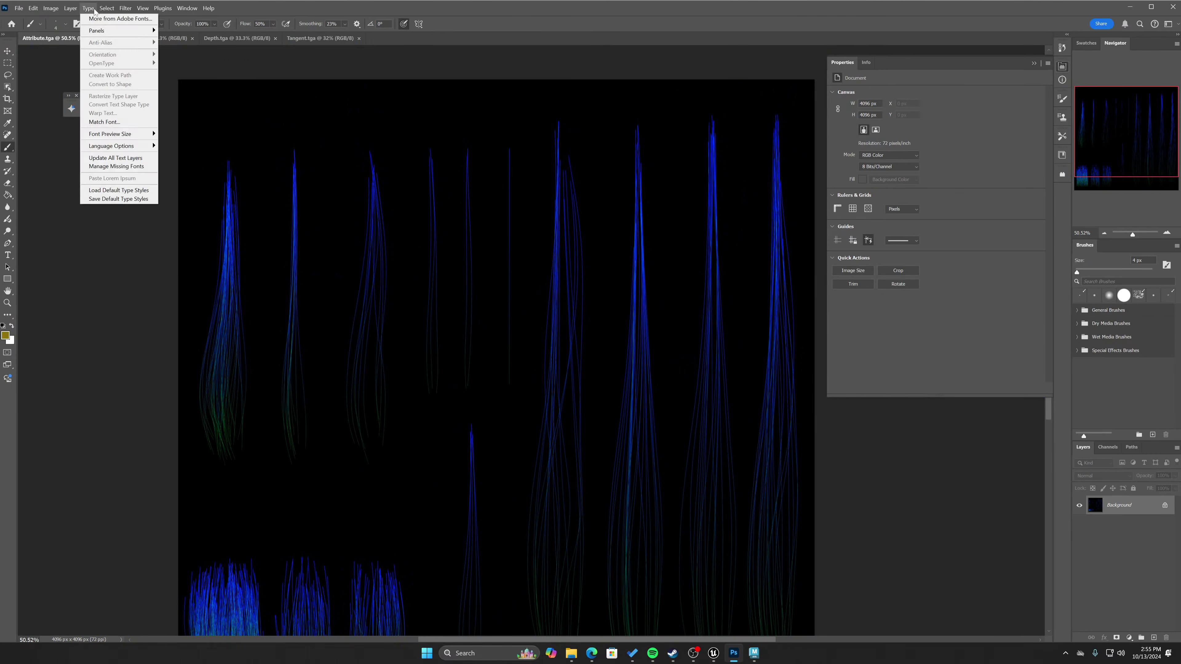
click(88, 8)
click(125, 8)
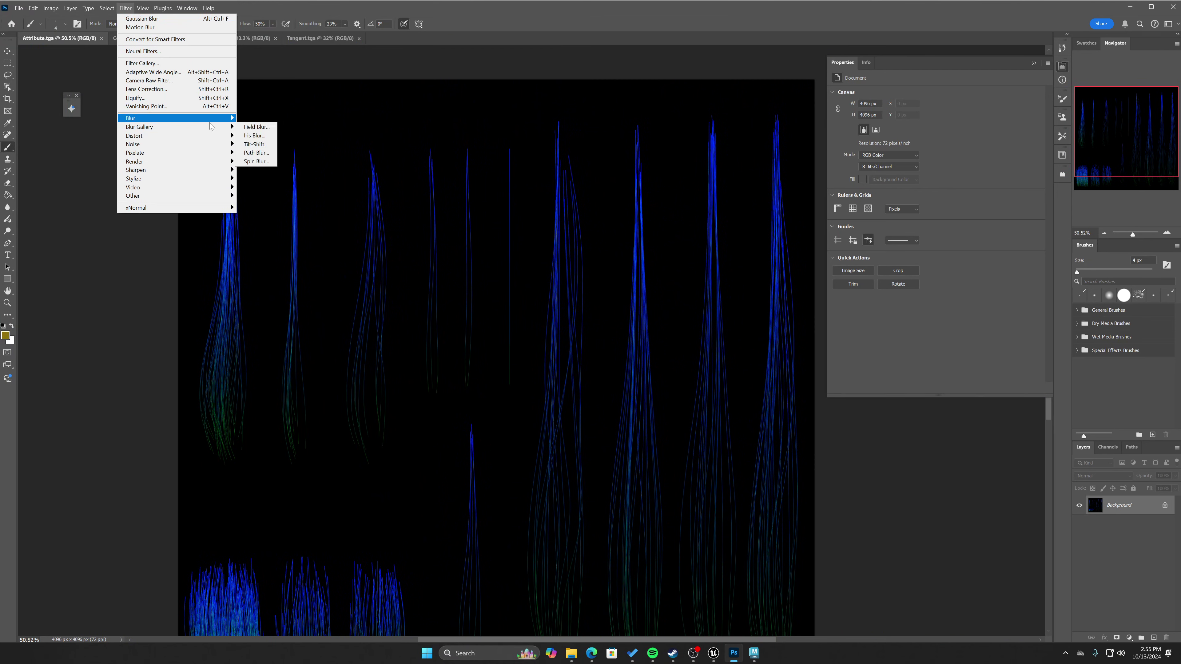
mouse_move(213, 118)
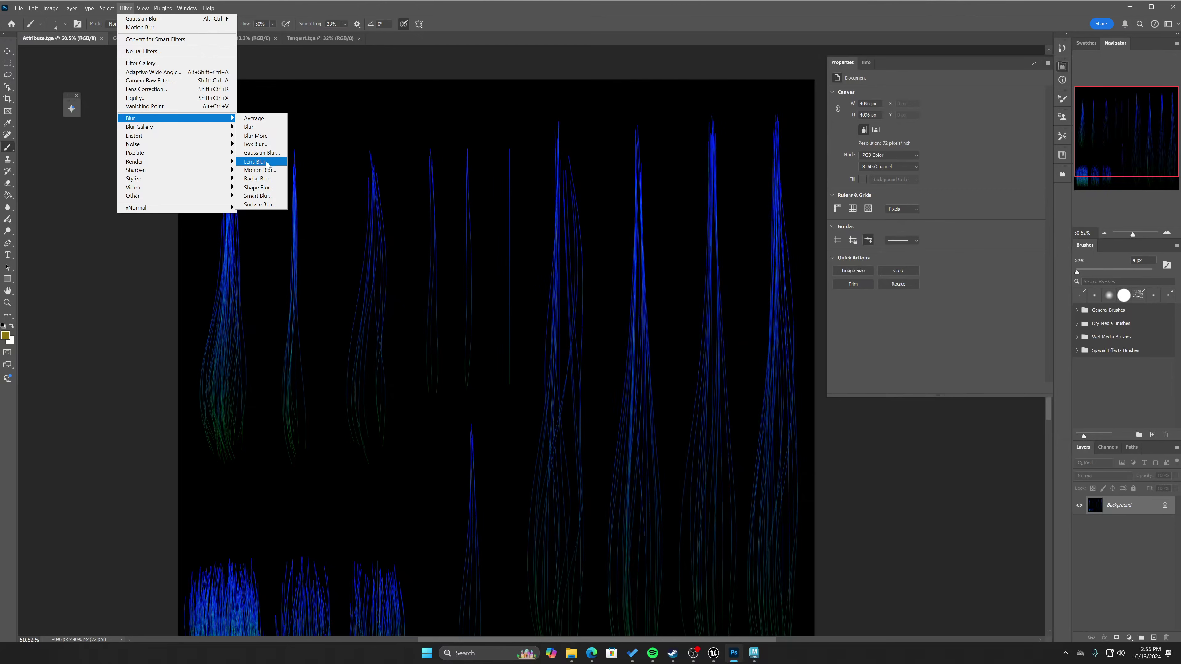
click(260, 170)
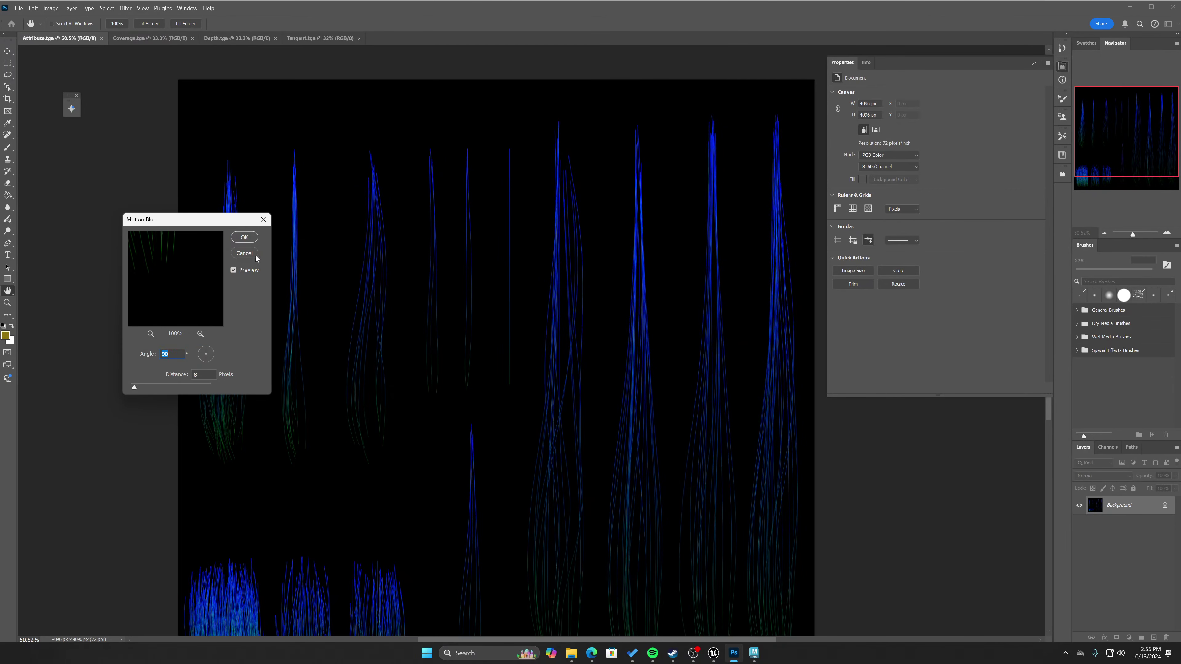
click(244, 238)
Add a 0.5-pixel Gaussian blur to Attribute.tga, then bring up Coverage.tga.
click(125, 8)
mouse_move(210, 136)
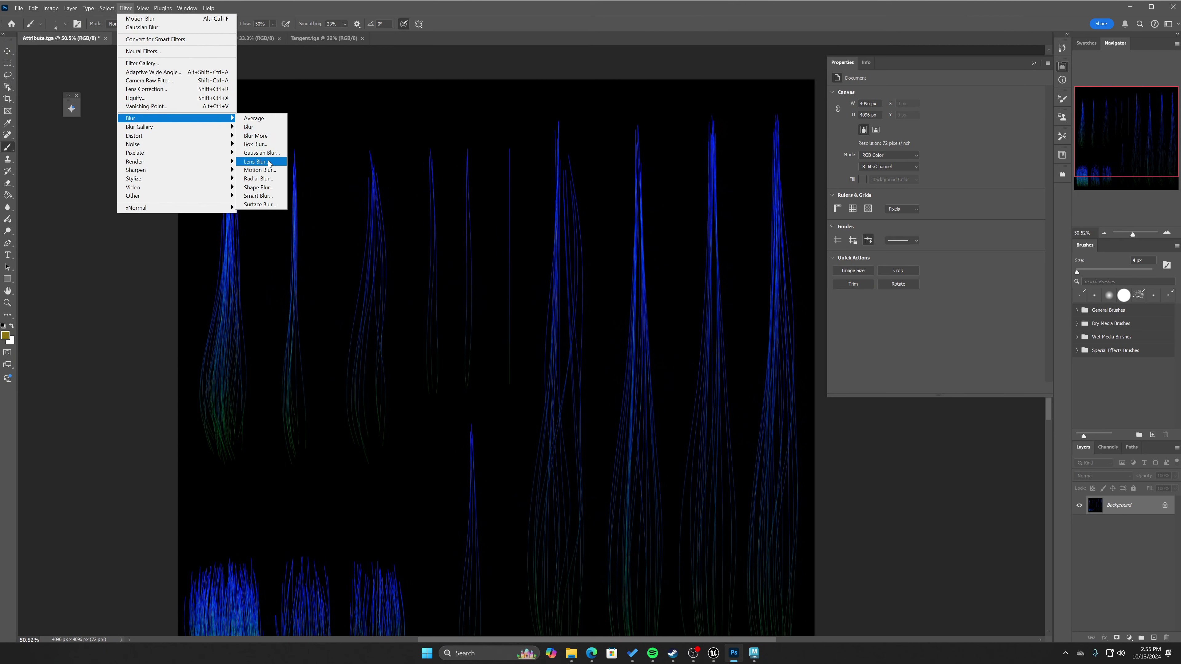
click(263, 153)
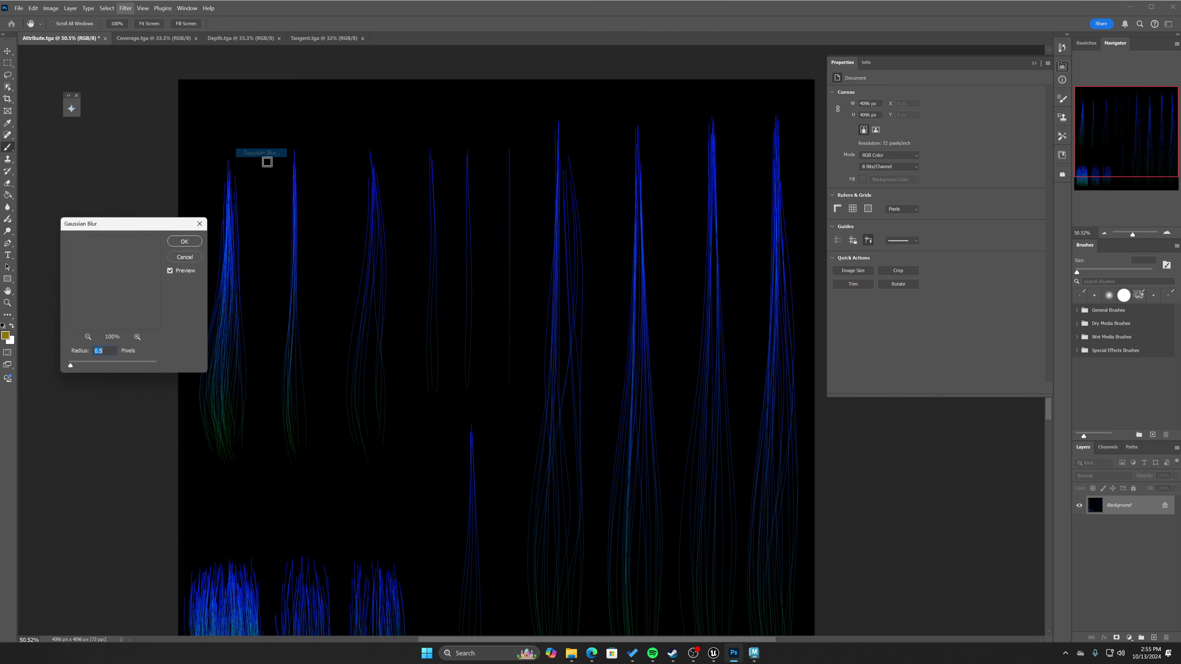
click(184, 241)
ctrl+drag(590, 372, 466, 396)
click(149, 41)
ctrl+drag(572, 289, 634, 315)
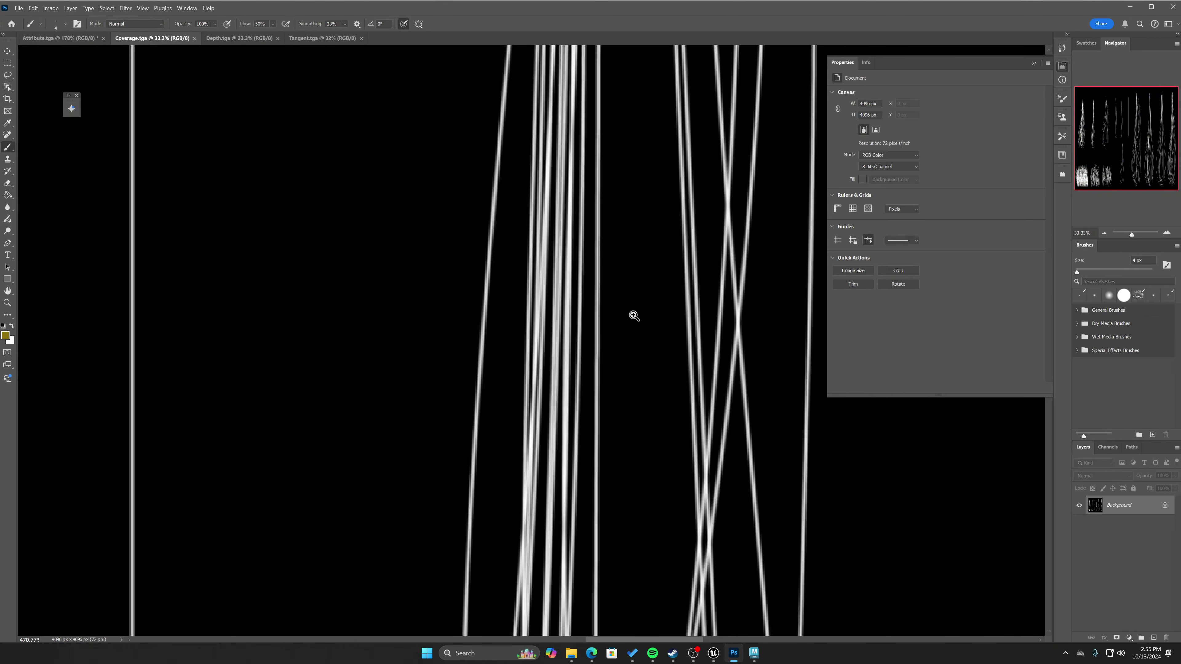
Apply the vertical Motion Blur to Depth.tga.
click(250, 40)
ctrl+drag(532, 256, 559, 311)
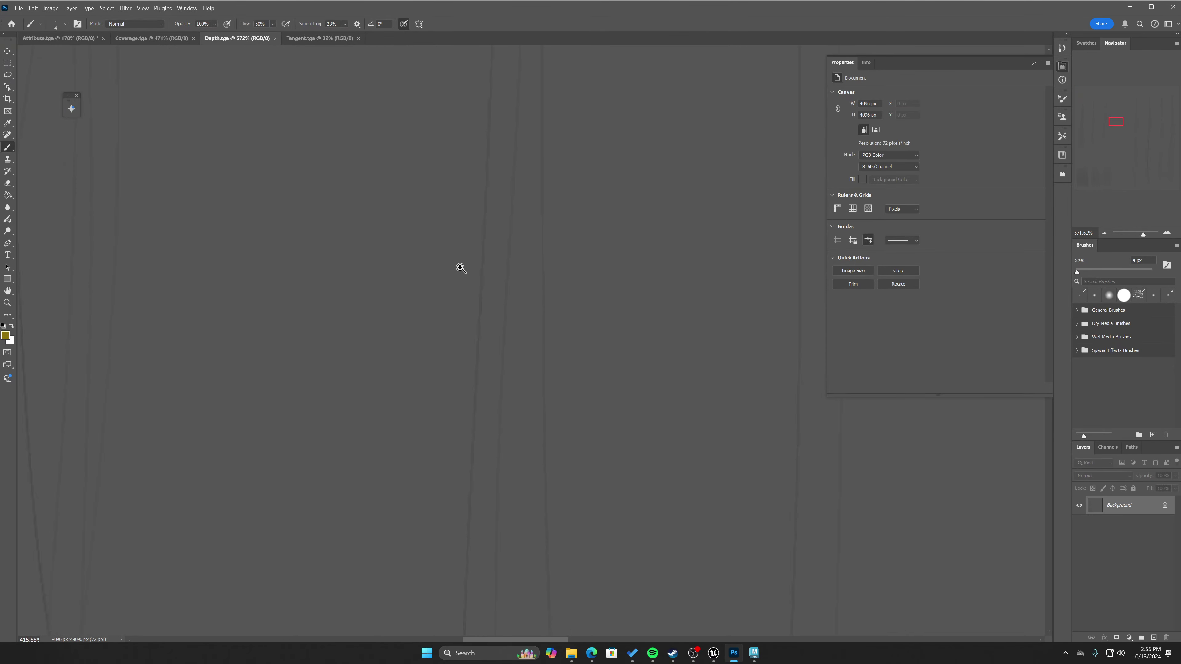
ctrl+drag(460, 268, 445, 269)
ctrl+drag(387, 295, 407, 301)
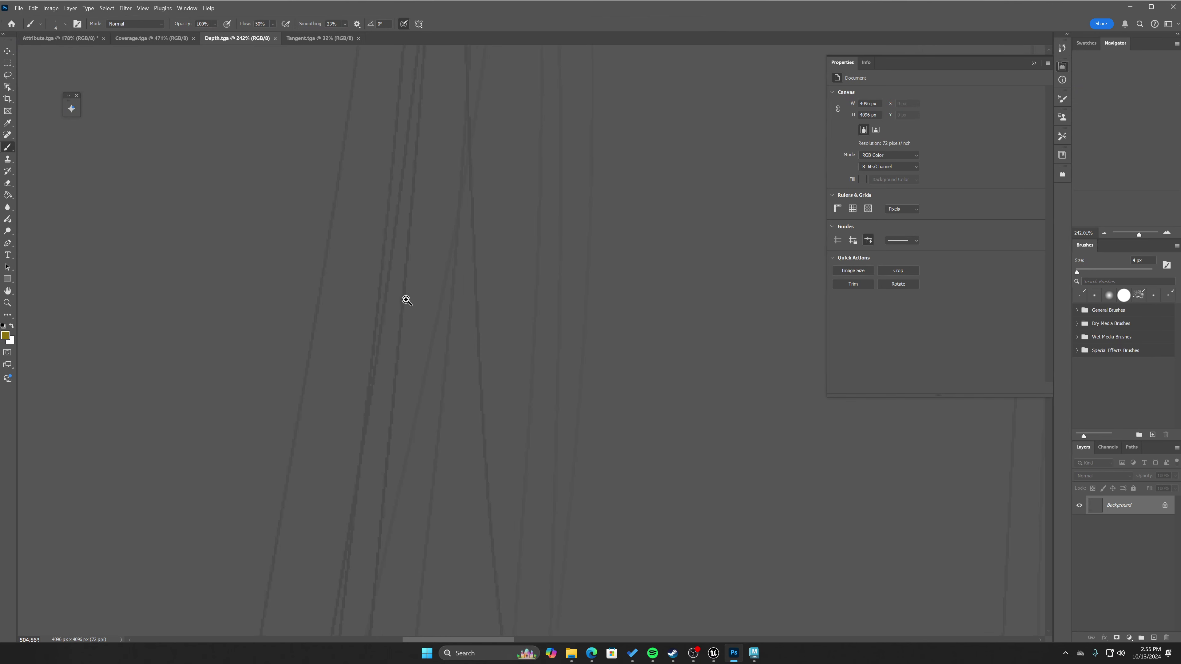
click(106, 8)
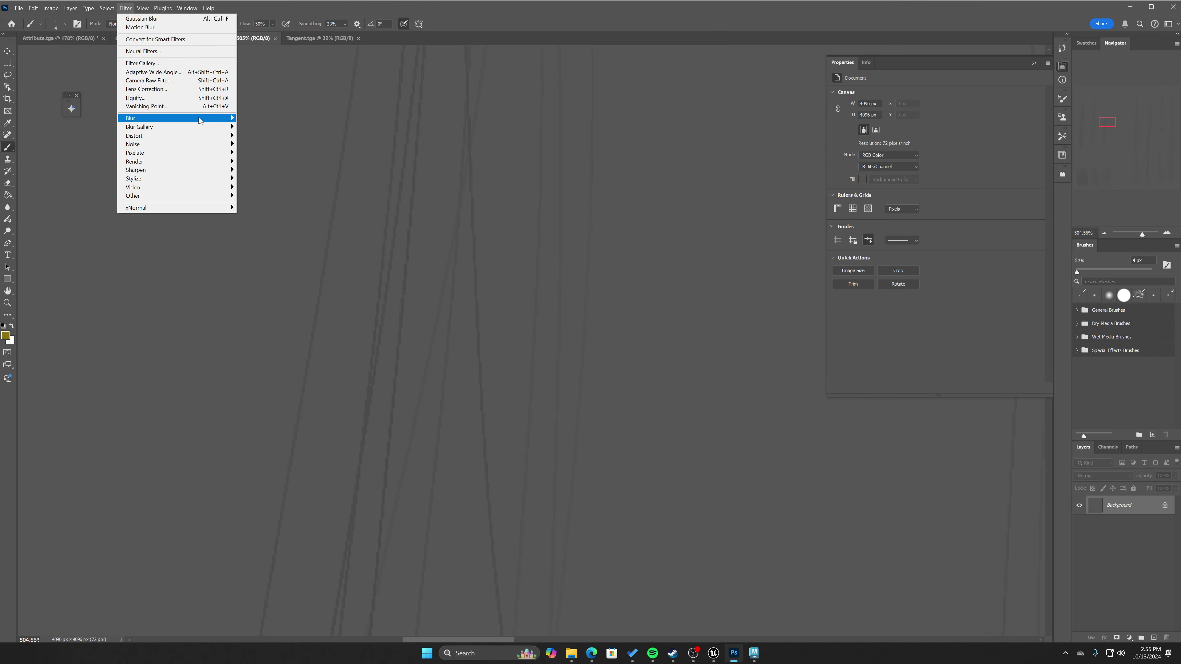
mouse_move(208, 121)
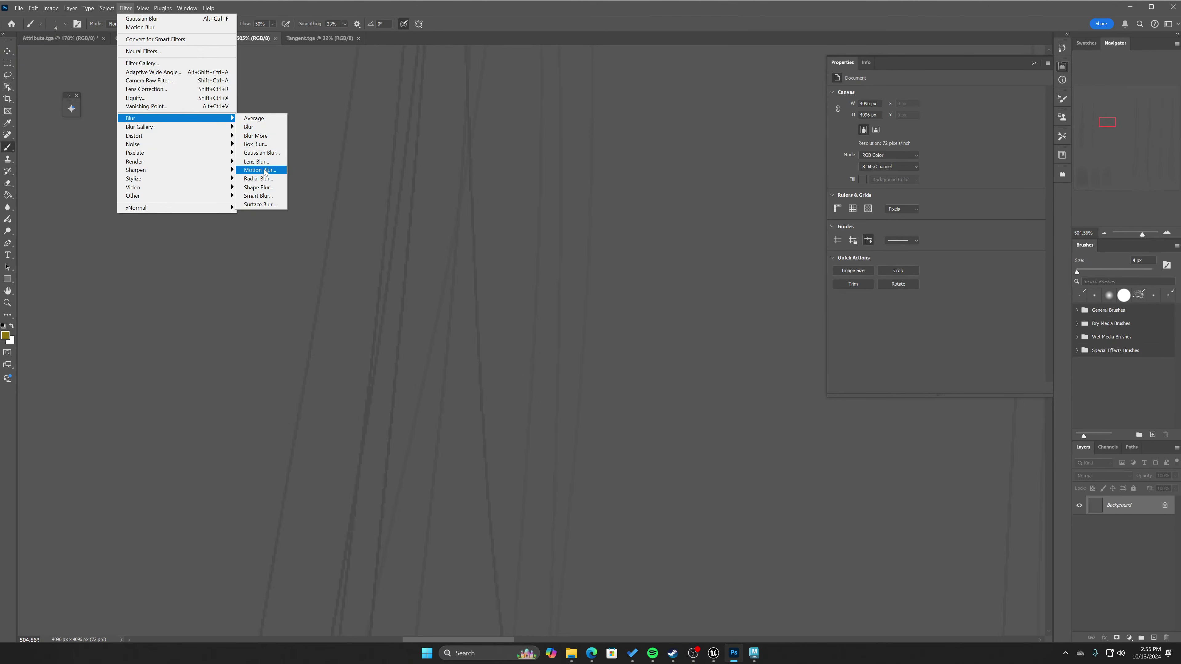
click(259, 170)
click(244, 237)
key(b)
Add a 0.5-pixel Gaussian blur to Depth.tga, save it, and bring up Tangent.tga.
click(126, 8)
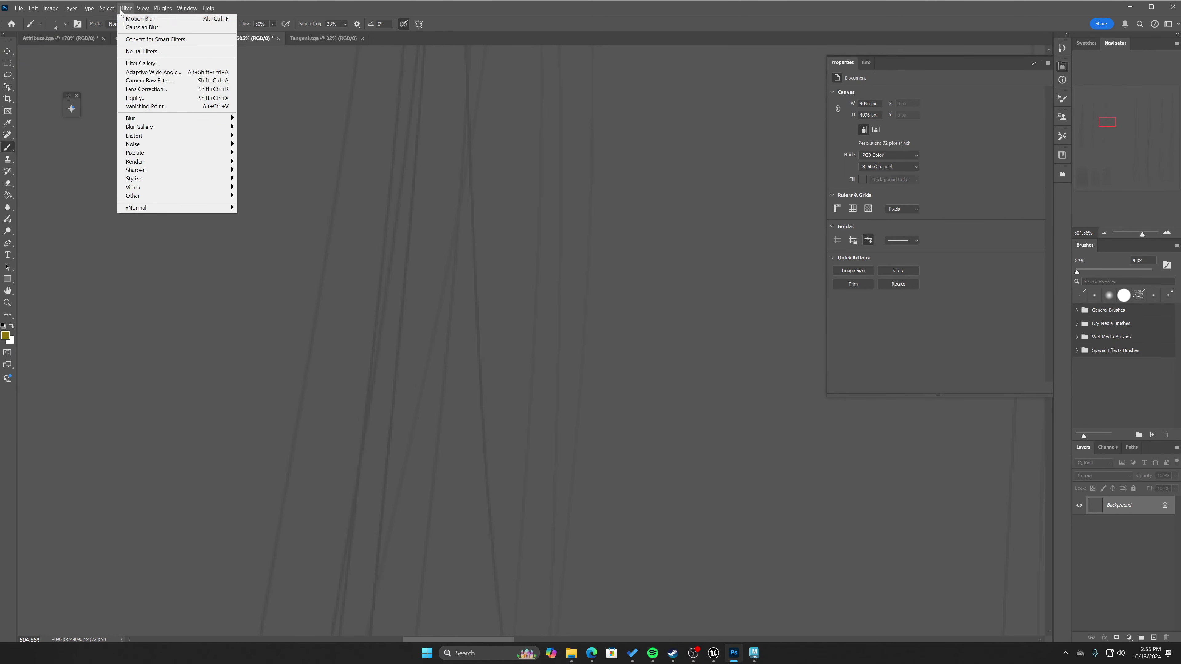
mouse_move(215, 120)
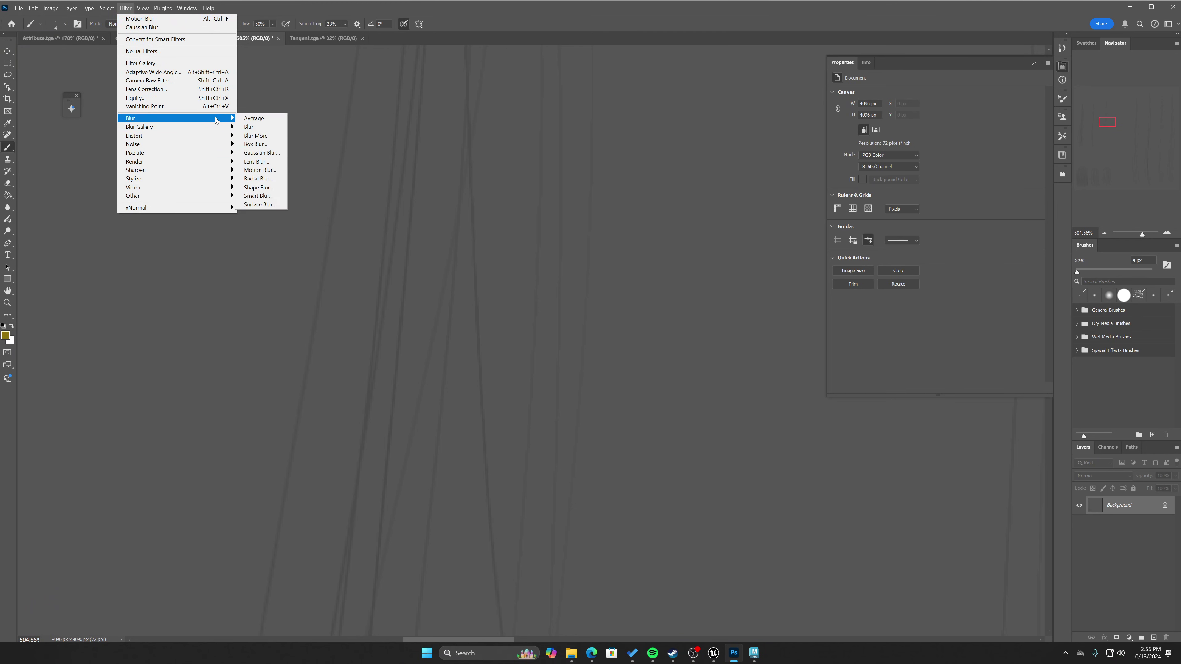
click(259, 153)
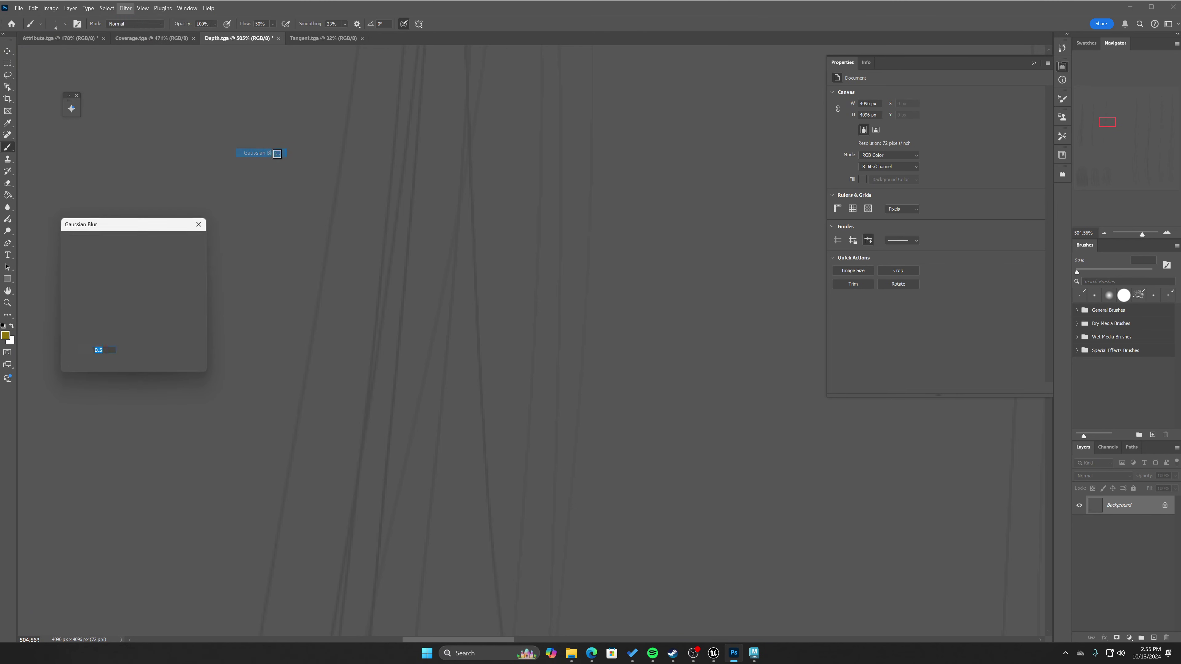
click(186, 242)
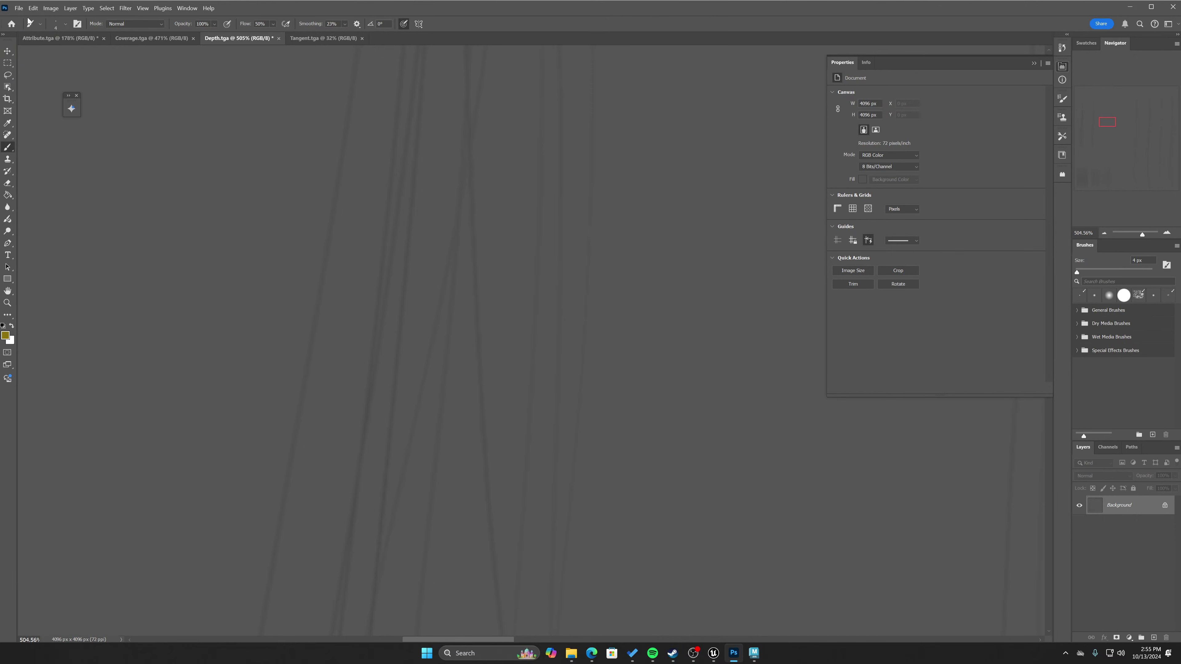
click(18, 8)
click(41, 110)
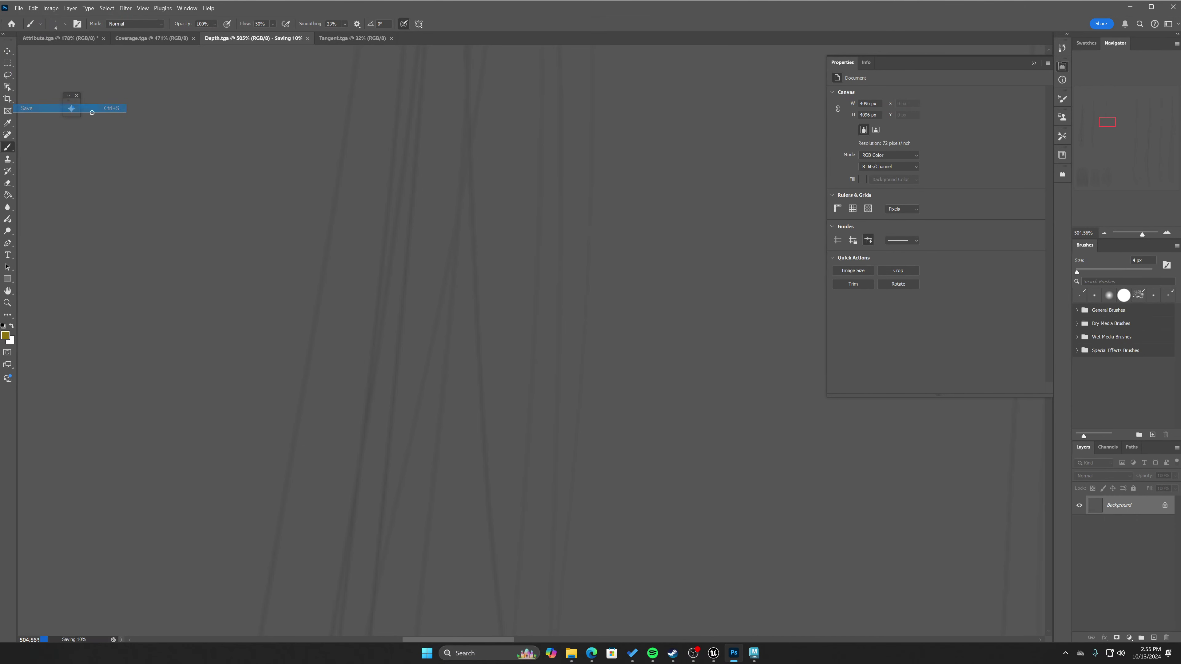
click(326, 38)
drag(533, 327, 567, 348)
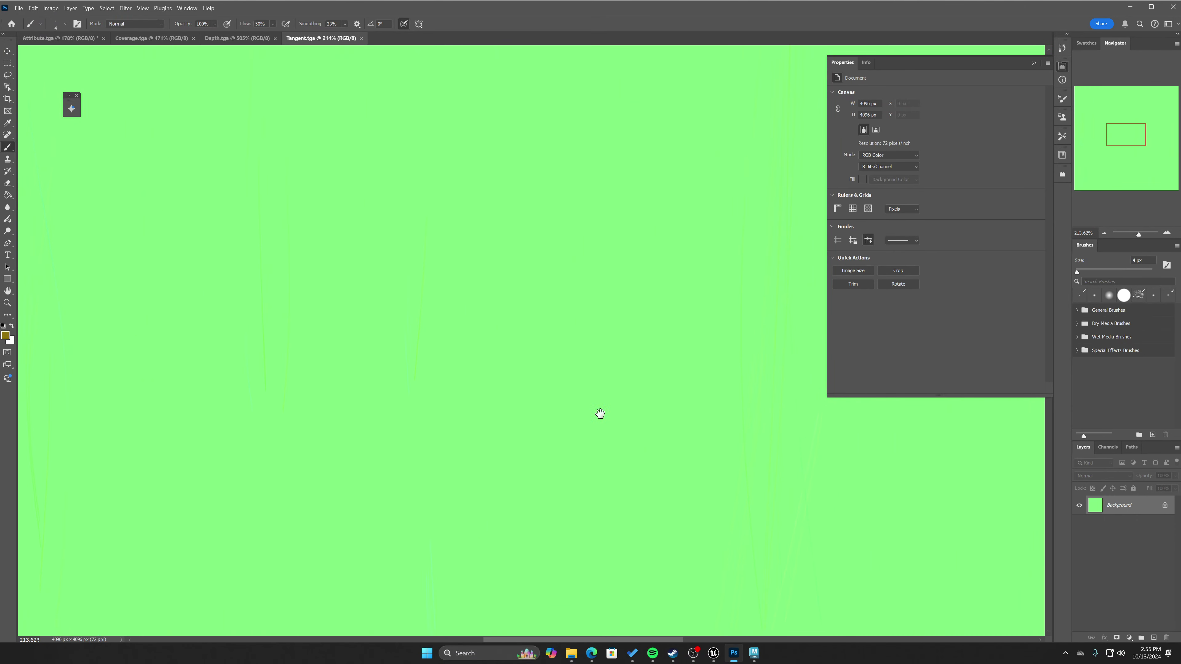
drag(303, 306, 319, 312)
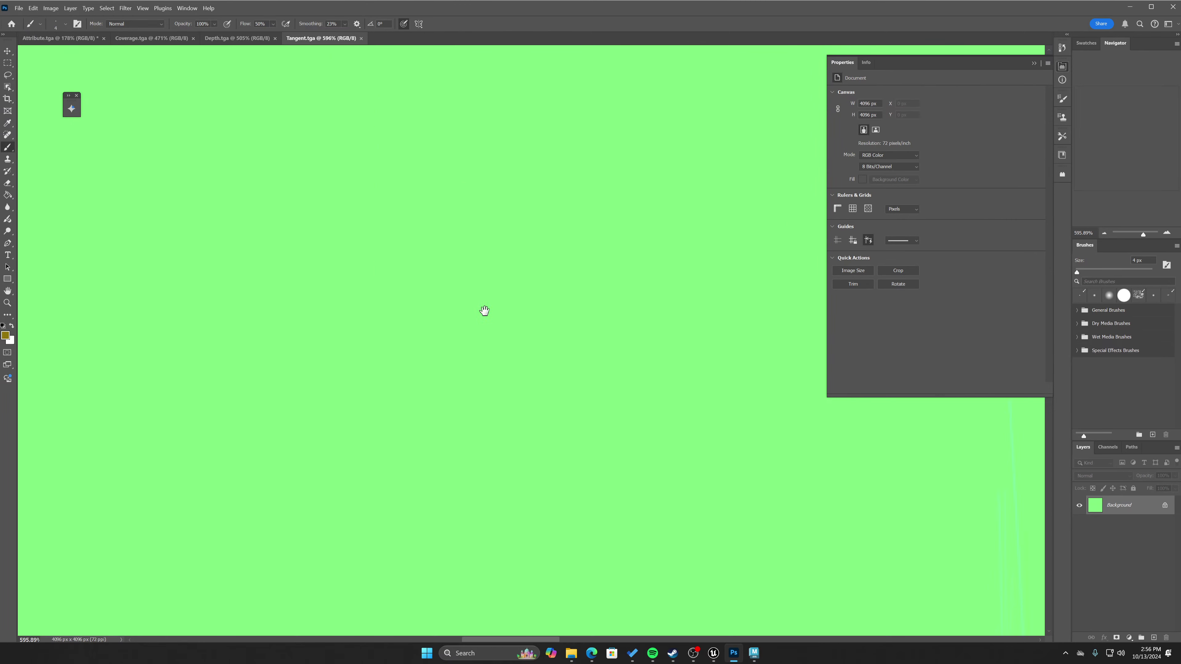
drag(556, 346, 457, 279)
alt+scroll(385, 259, down, 10)
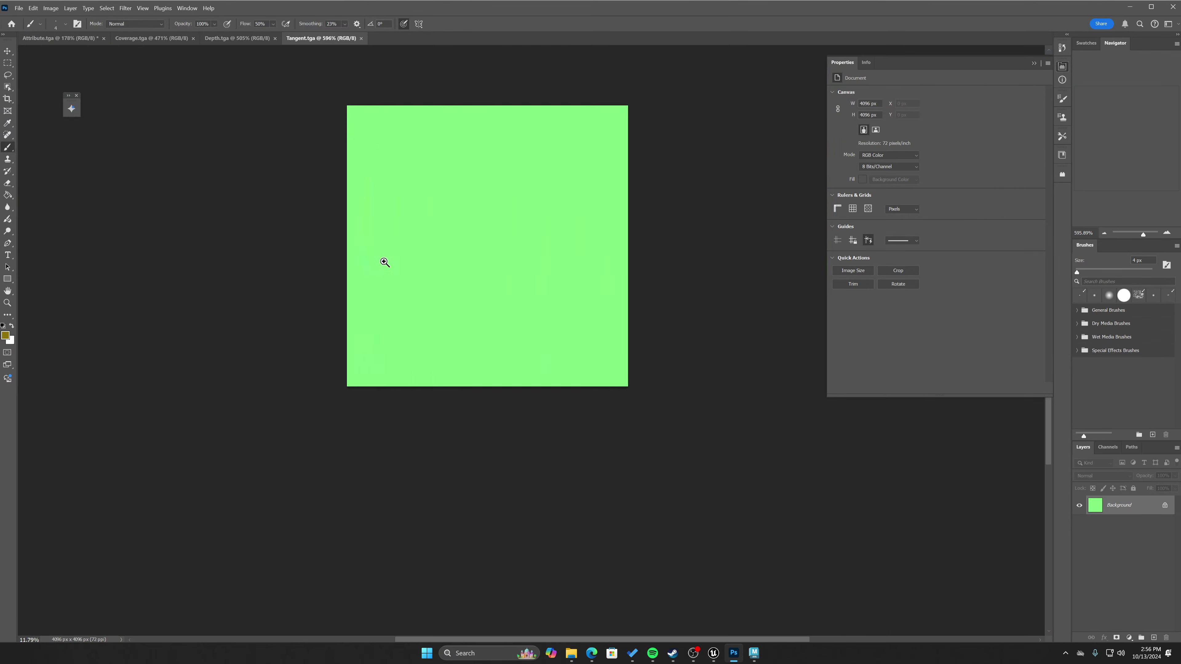
alt+scroll(387, 274, up, 3)
alt+scroll(482, 343, up, 5)
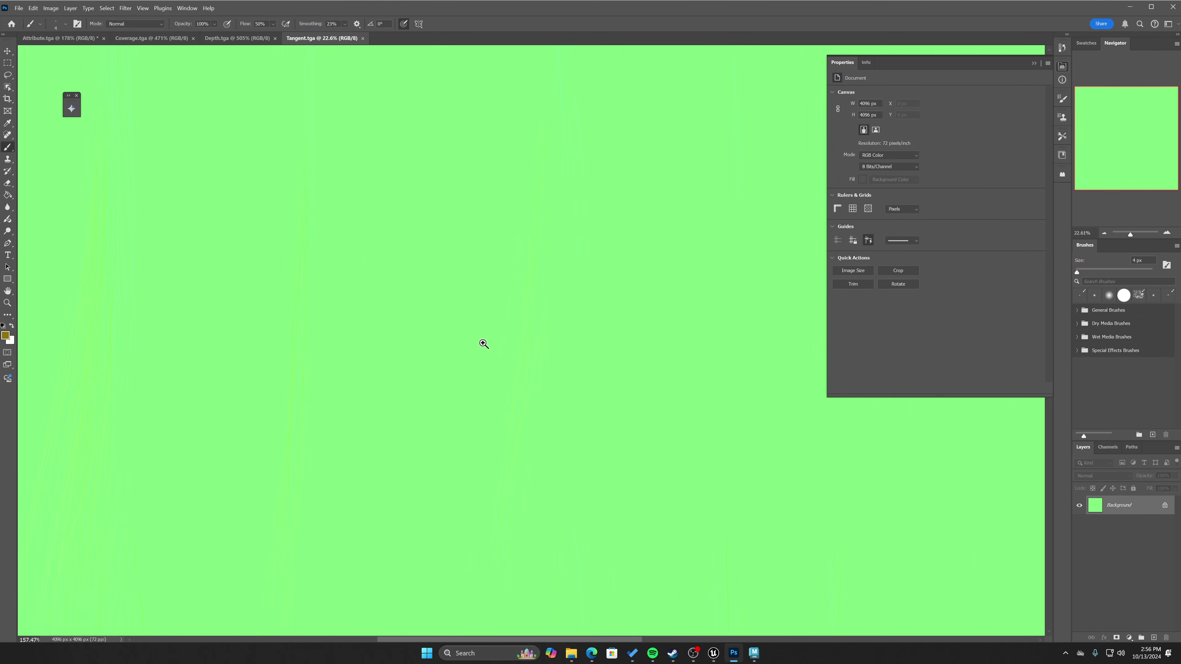
alt+scroll(394, 320, up, 2)
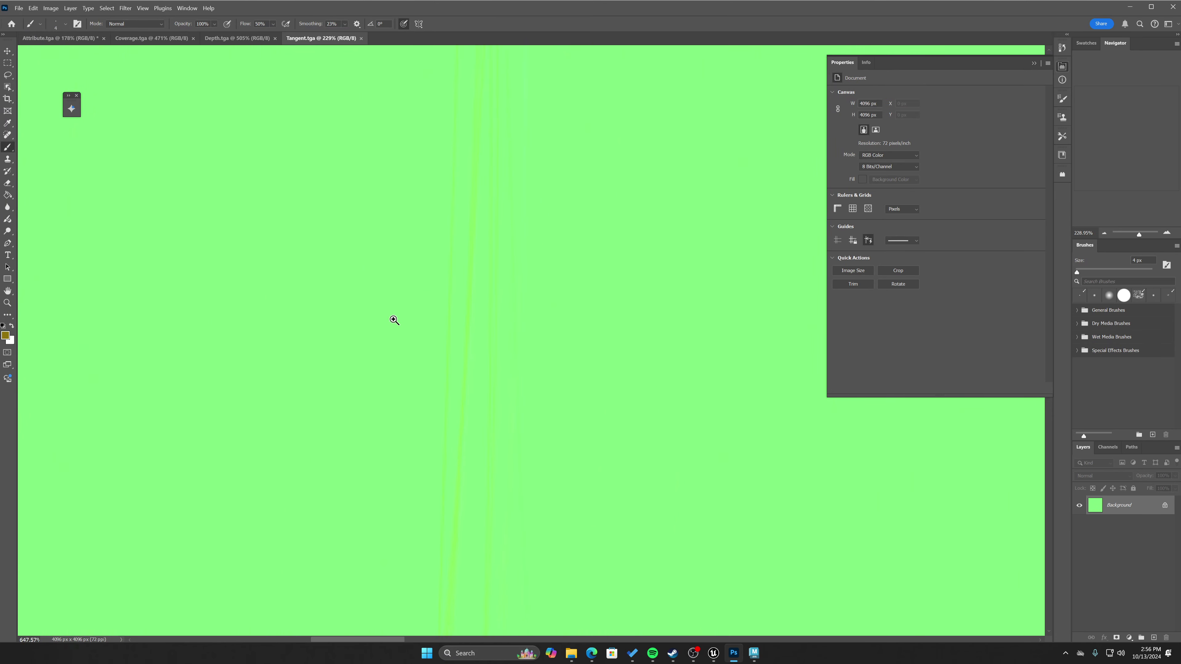
alt+scroll(395, 323, down, 2)
alt+scroll(389, 323, down, 8)
scroll(345, 277, up, 5)
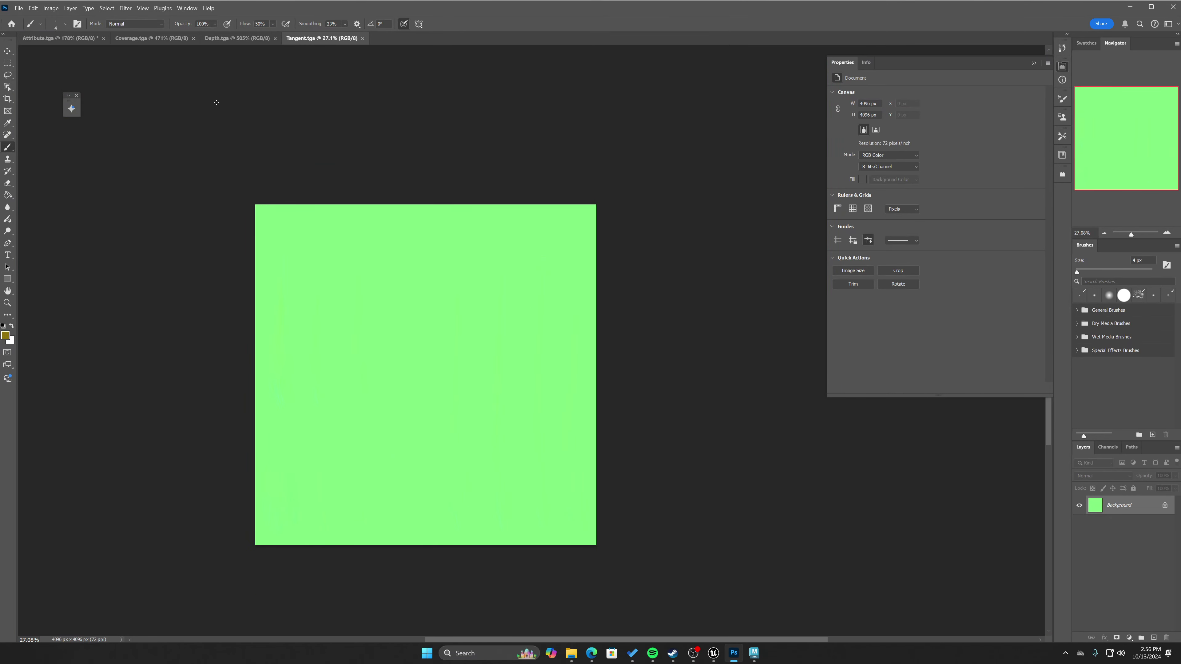
Flip the Tangent texture vertically.
click(106, 8)
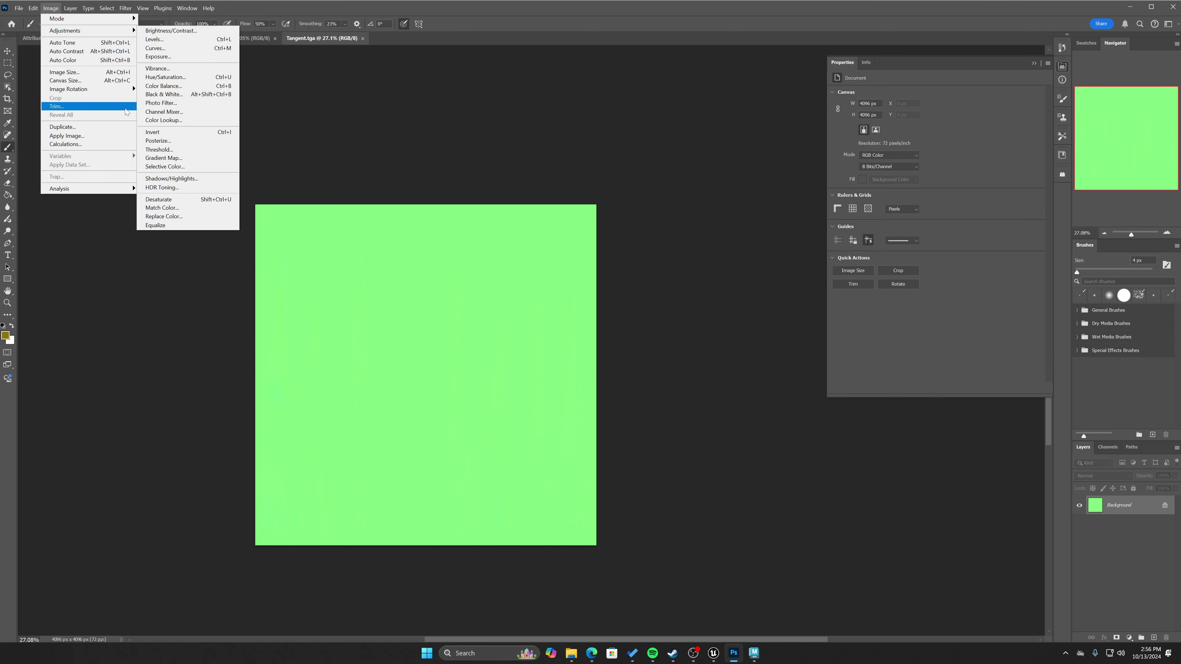
mouse_move(126, 89)
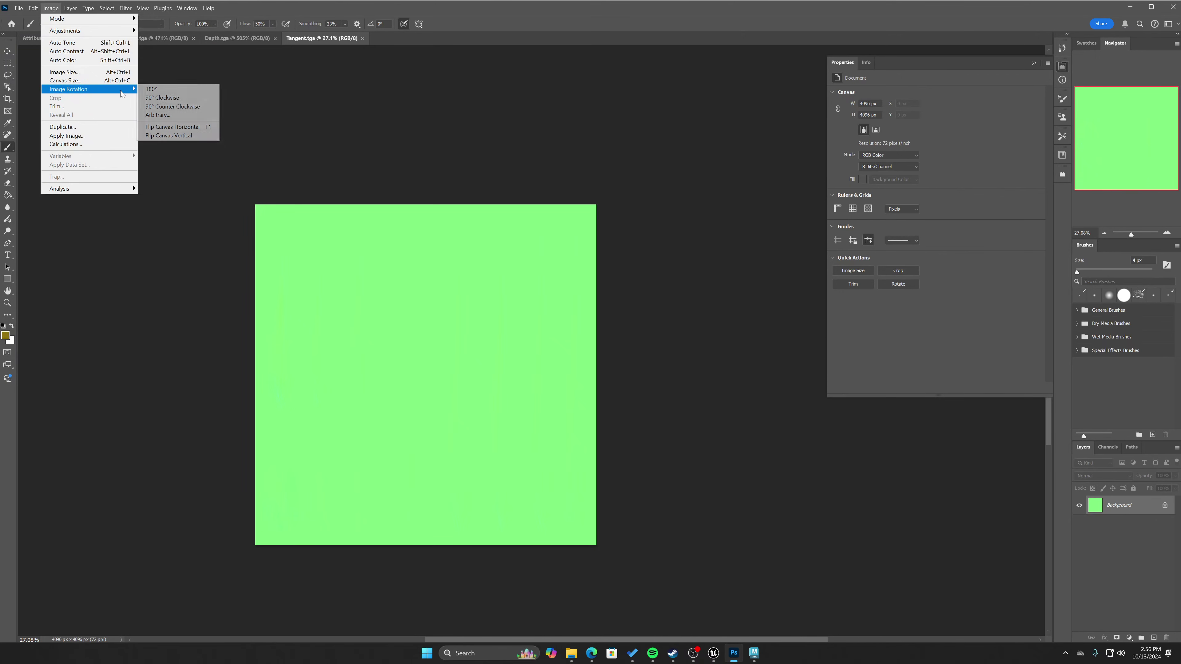
click(194, 138)
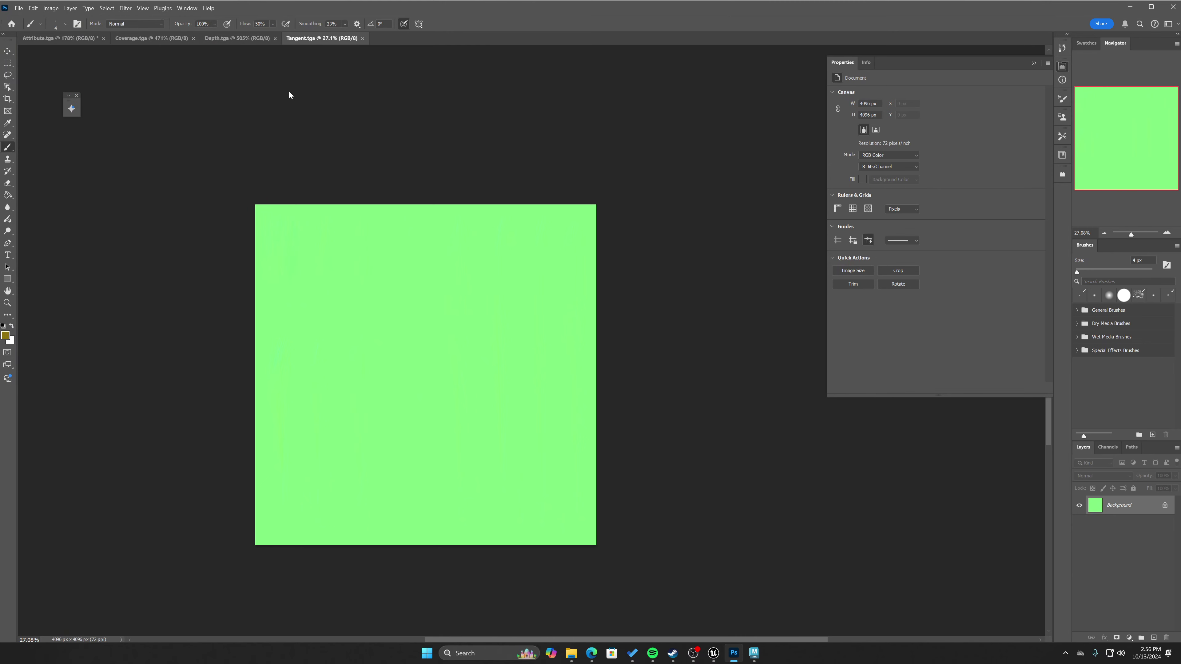
Flip the Depth texture vertically and save it.
click(232, 39)
click(18, 8)
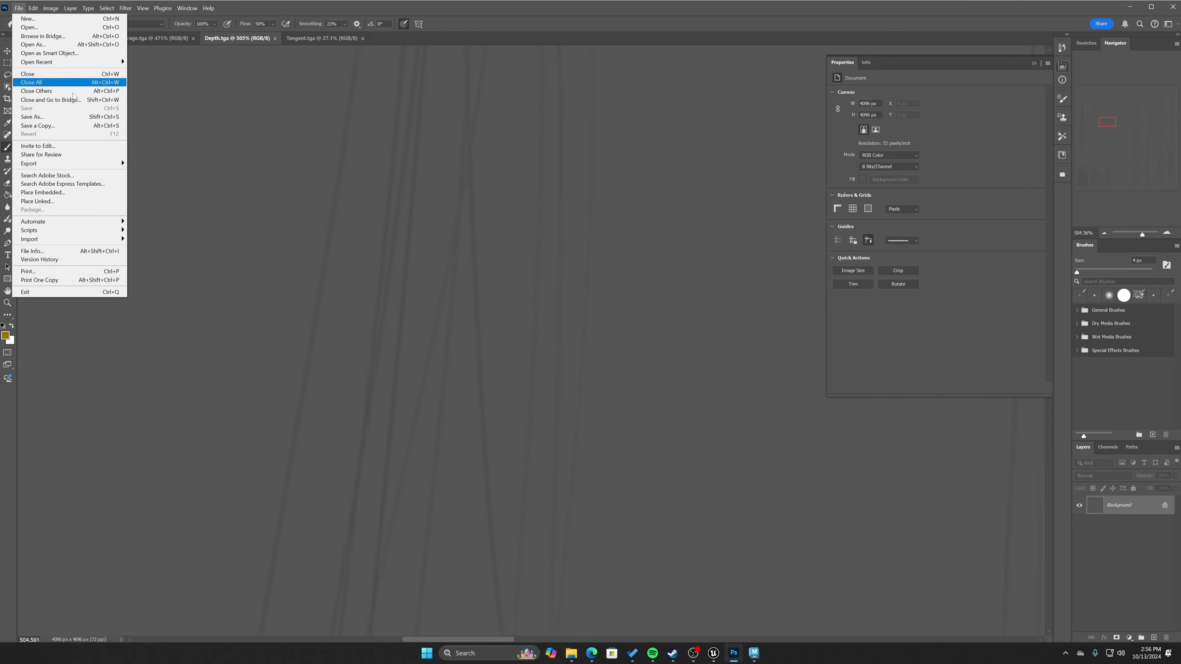
click(50, 8)
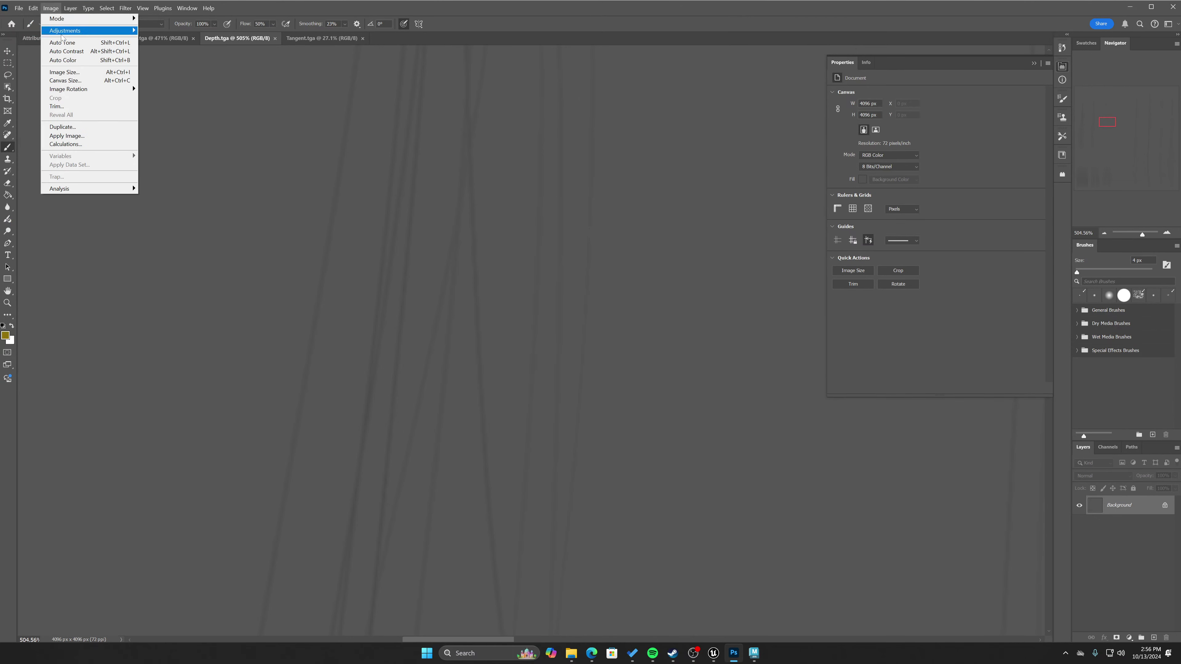
mouse_move(93, 89)
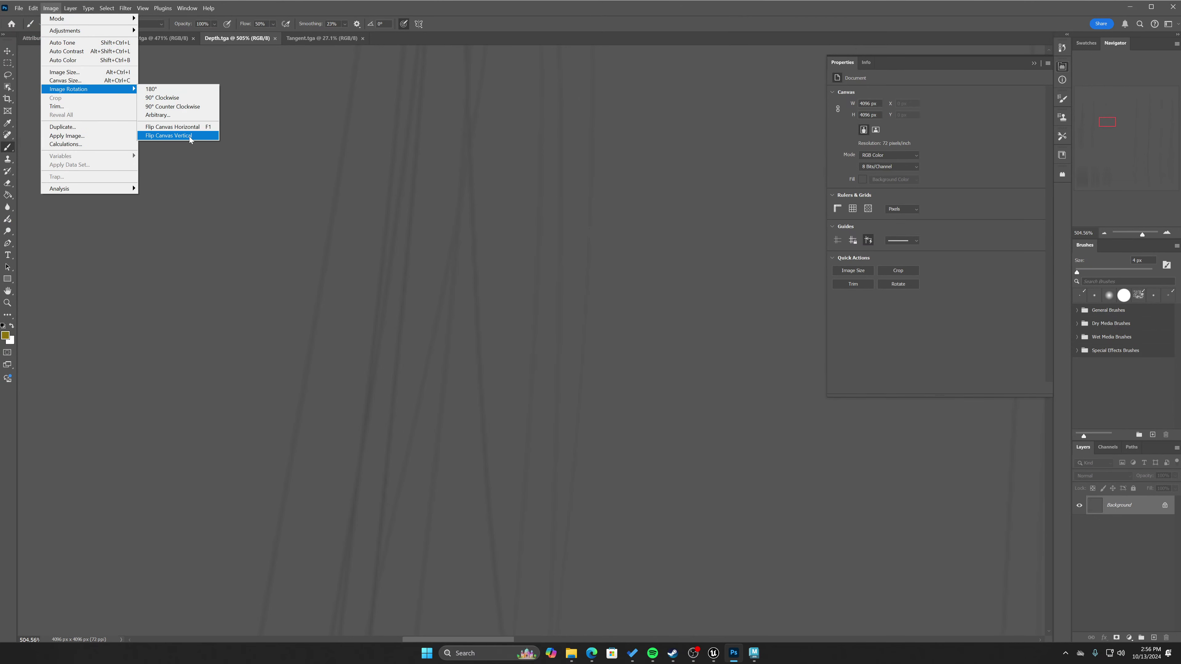
click(168, 135)
ctrl+drag(574, 355, 386, 330)
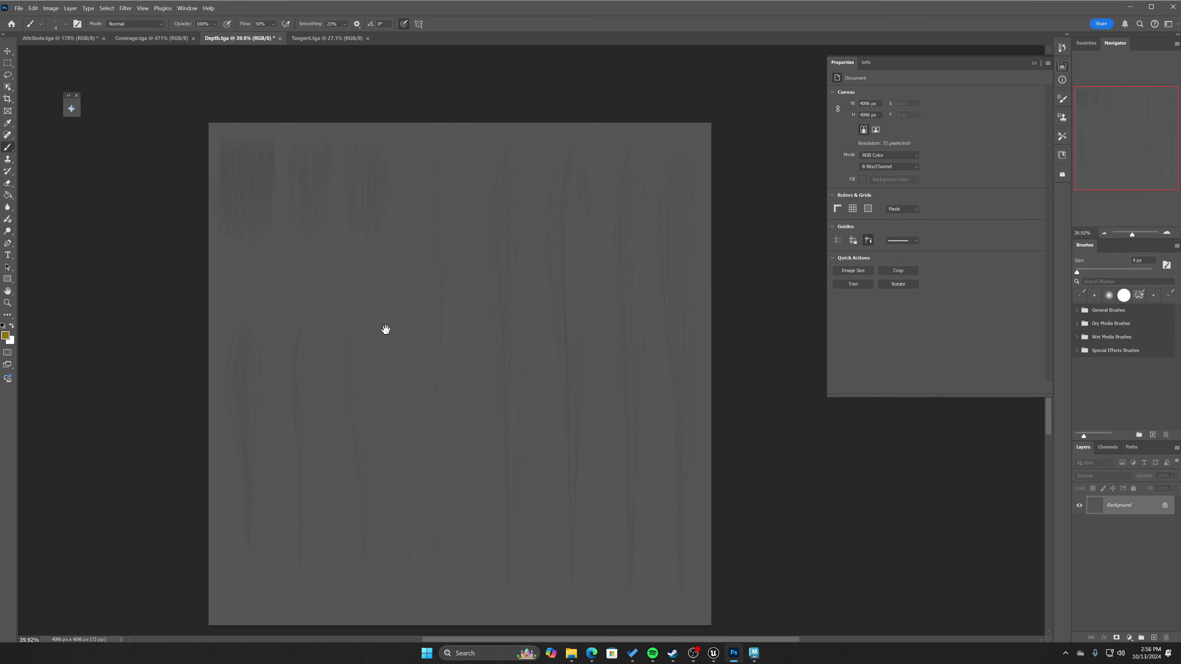
click(19, 8)
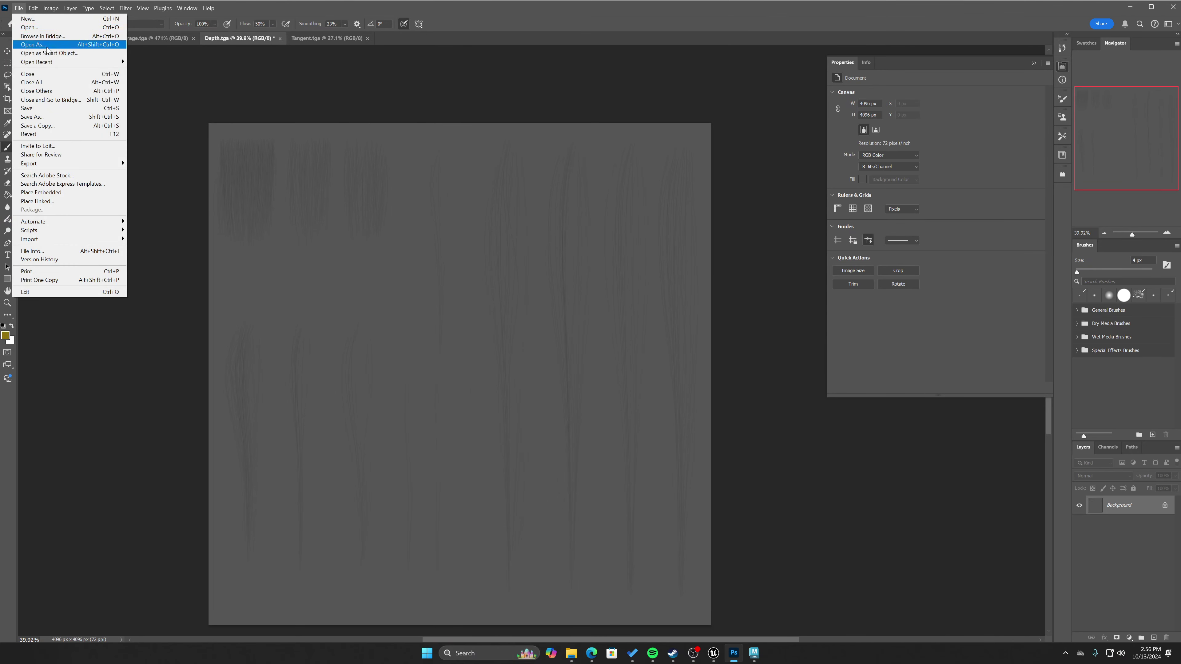
click(42, 109)
Flip Coverage.tga vertically and save it.
click(125, 41)
ctrl+drag(490, 256, 199, 185)
click(68, 8)
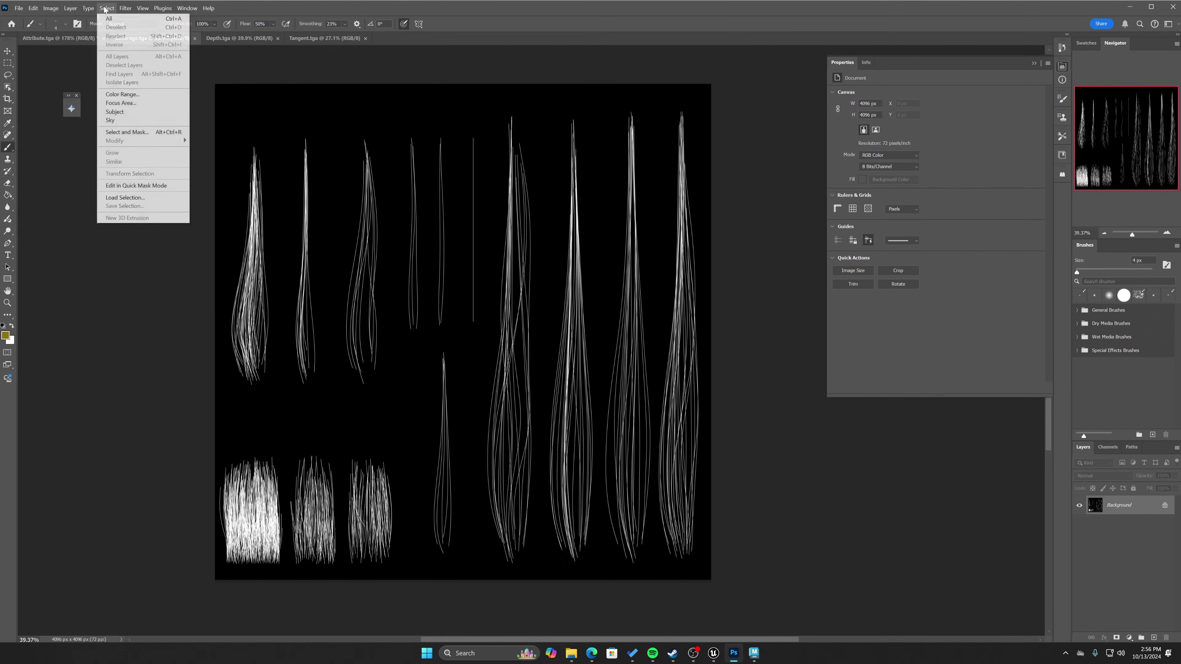
mouse_move(51, 8)
mouse_move(112, 90)
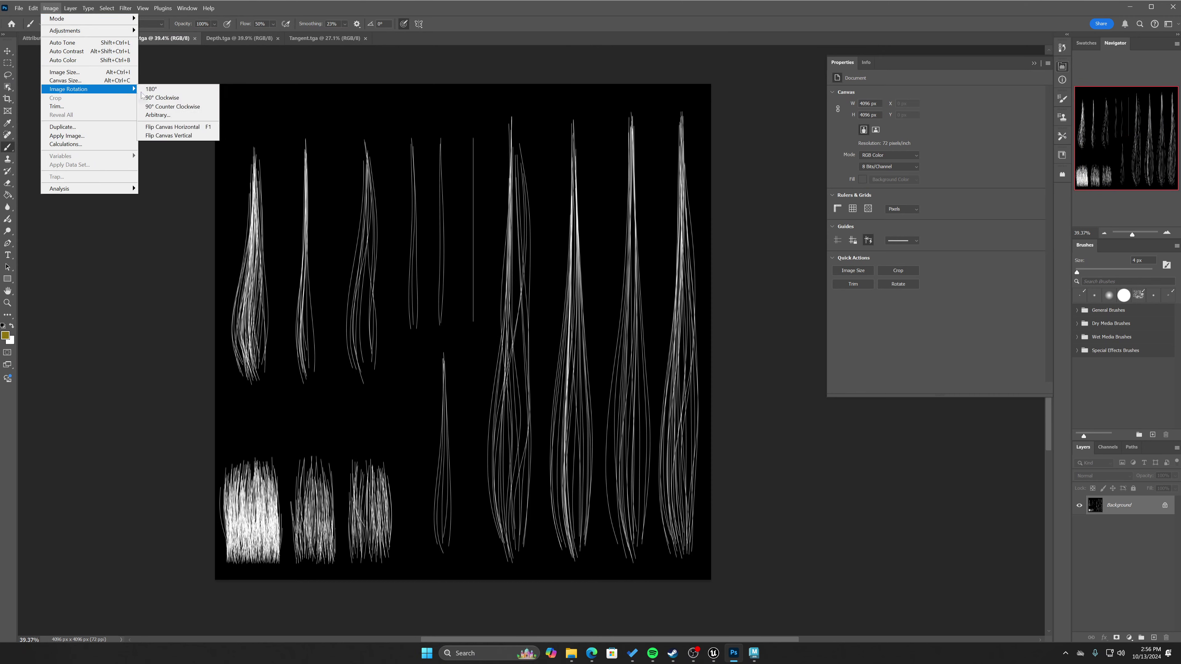
click(171, 135)
click(18, 8)
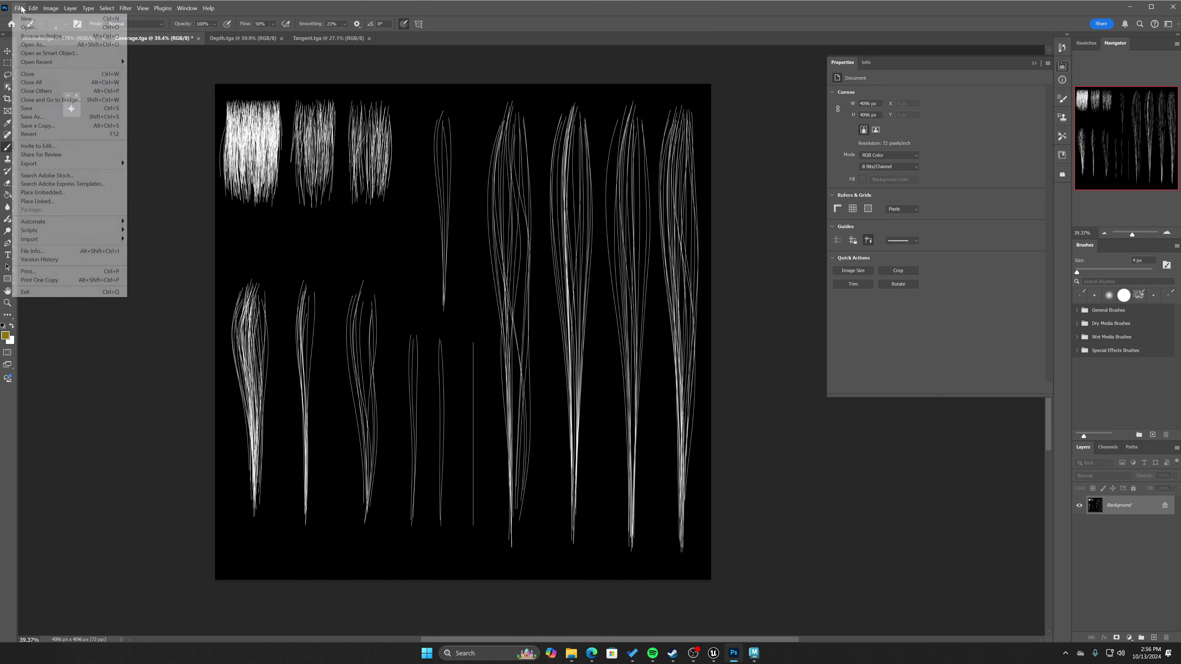
click(64, 110)
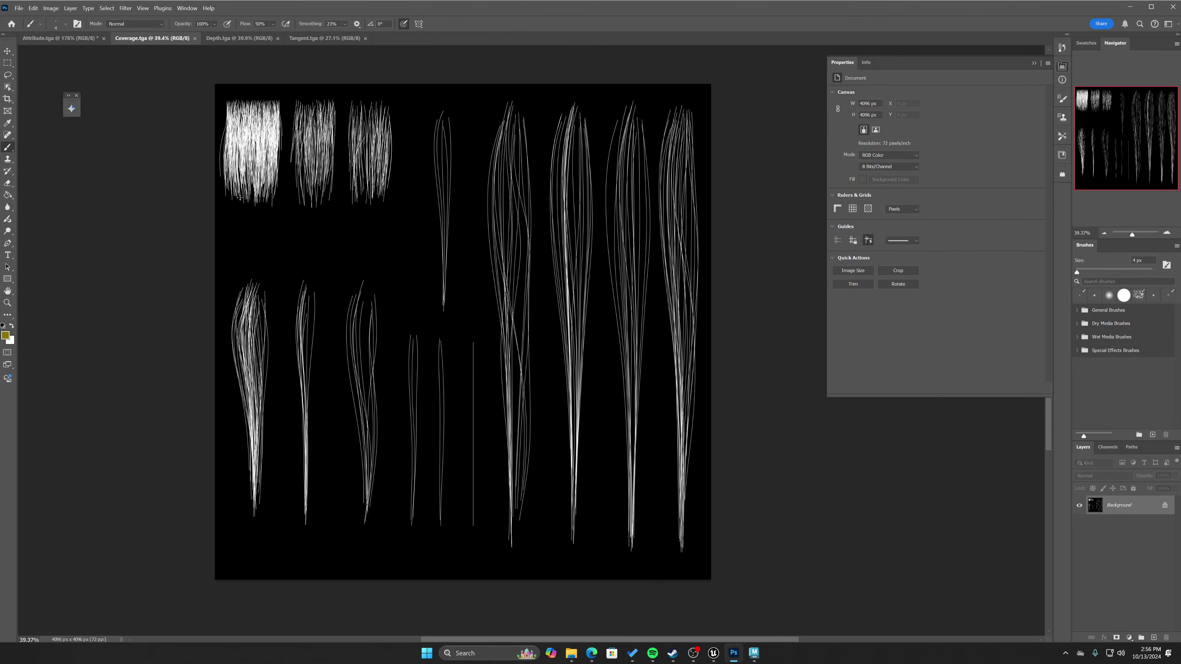
Flip Attribute.tga vertically, save it, and cycle through the open texture documents.
click(60, 38)
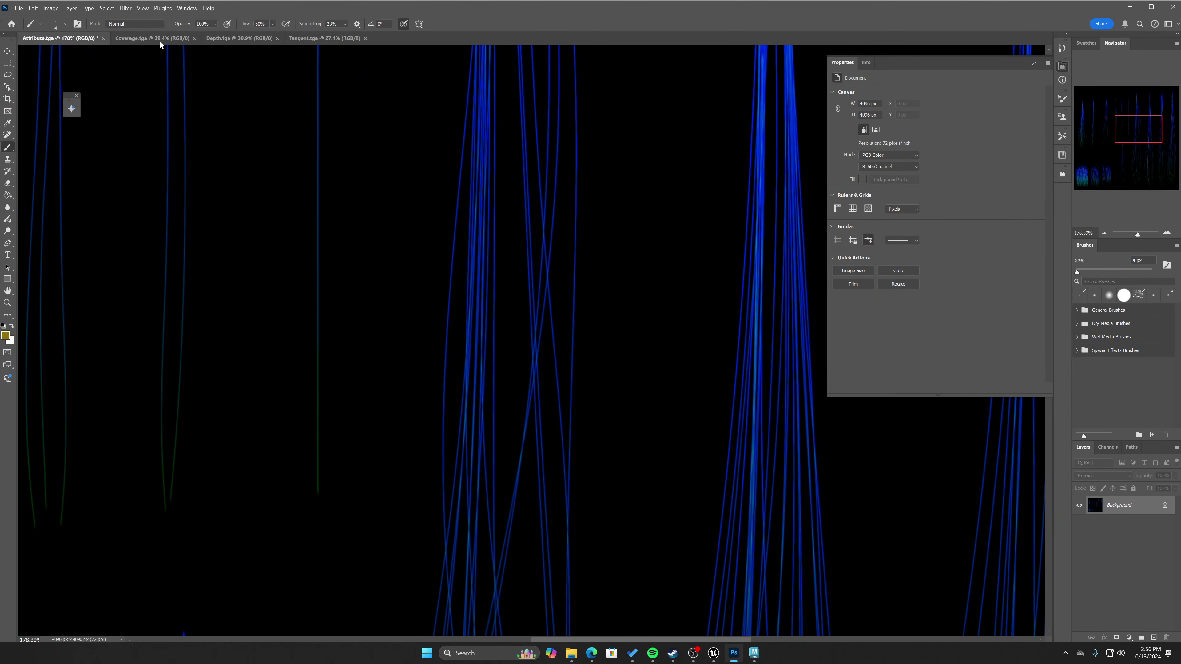
click(91, 8)
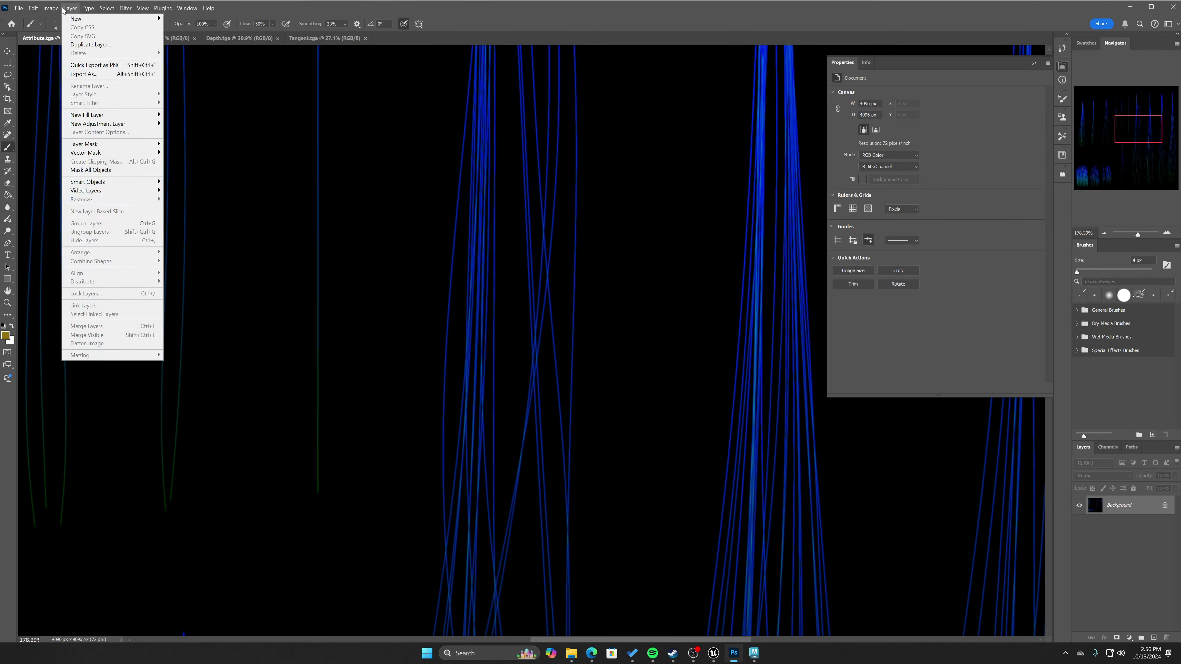
mouse_move(93, 89)
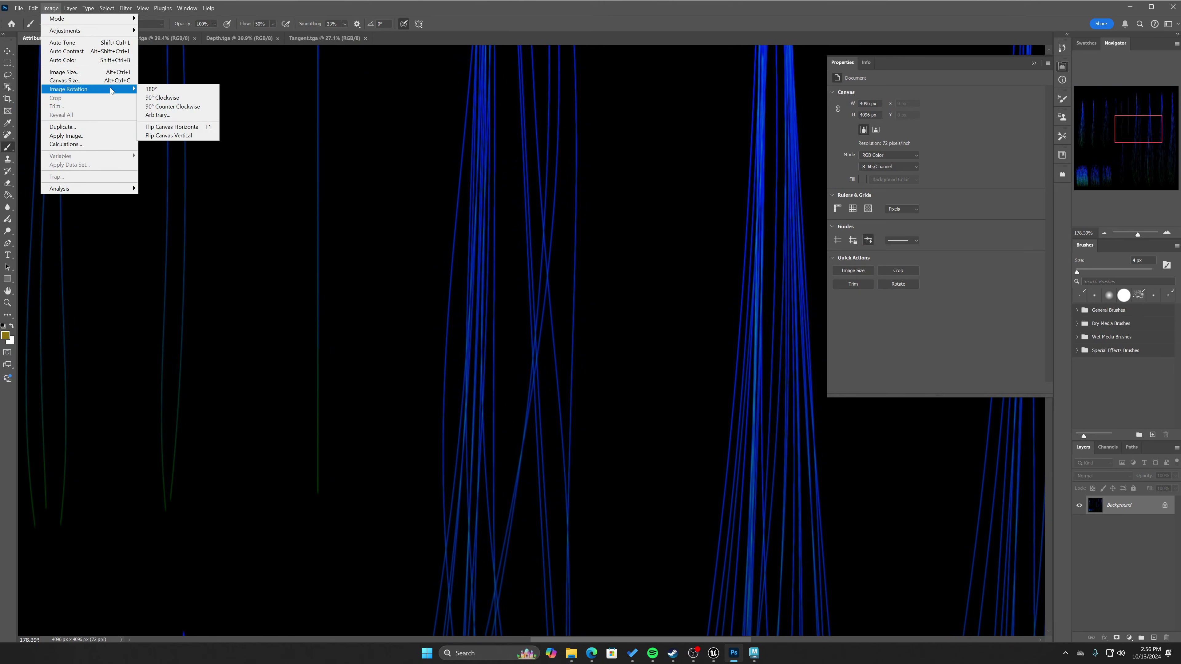
alt+scroll(515, 308, down, 5)
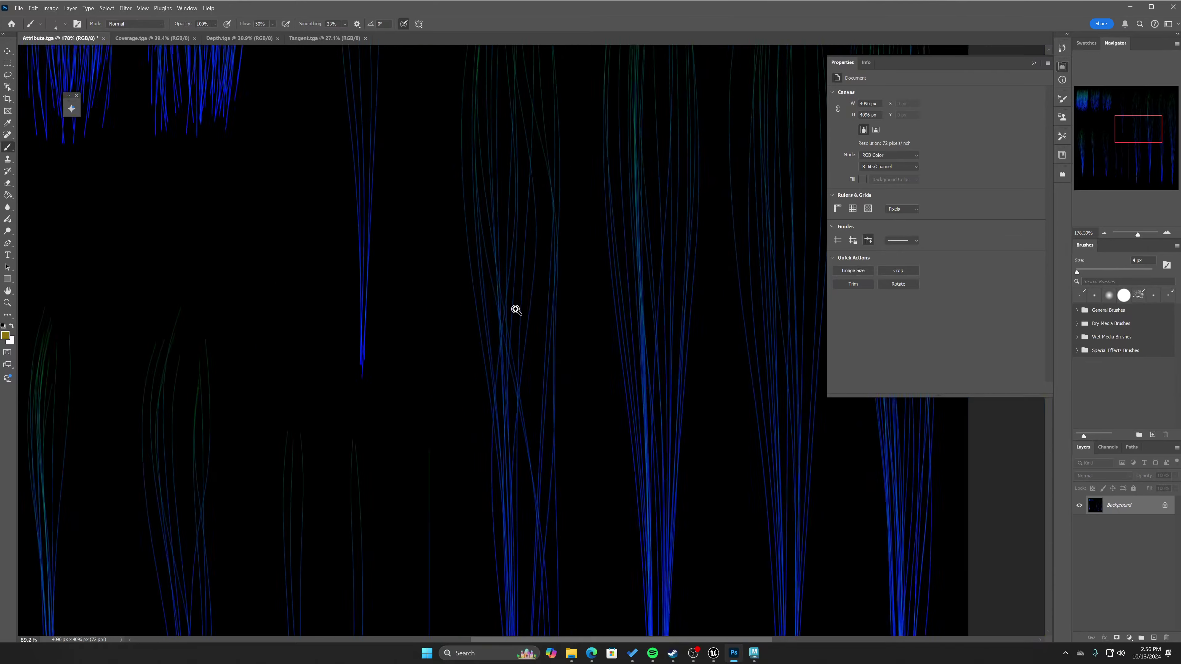
alt+scroll(498, 312, up, 1)
click(19, 8)
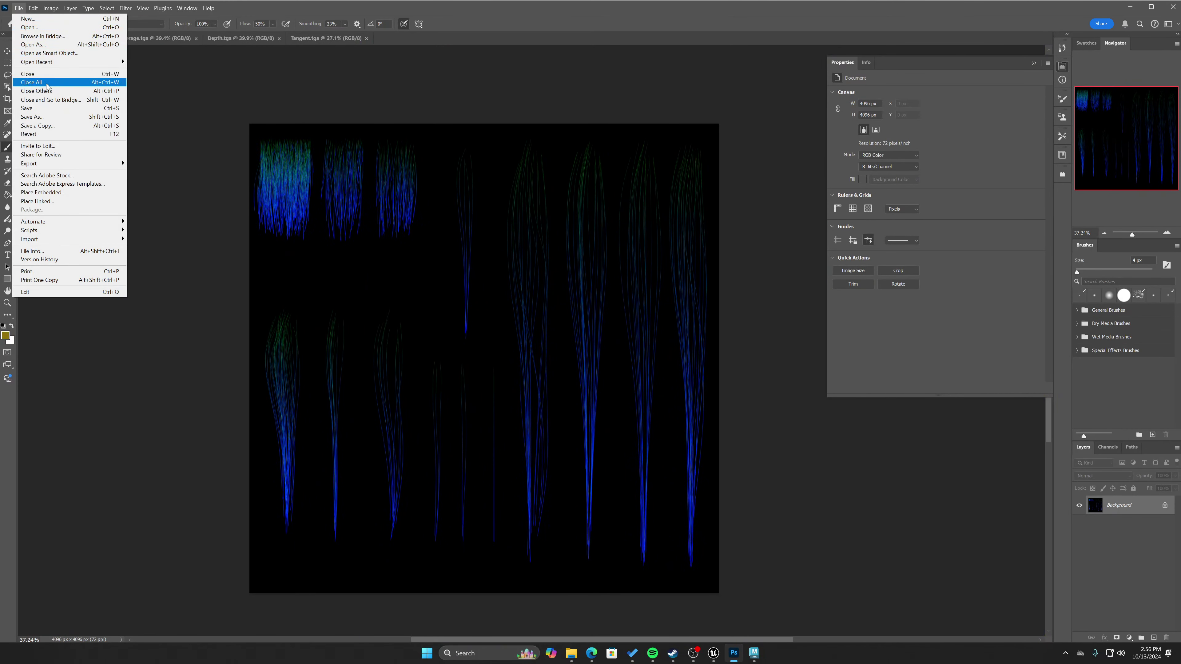
click(28, 107)
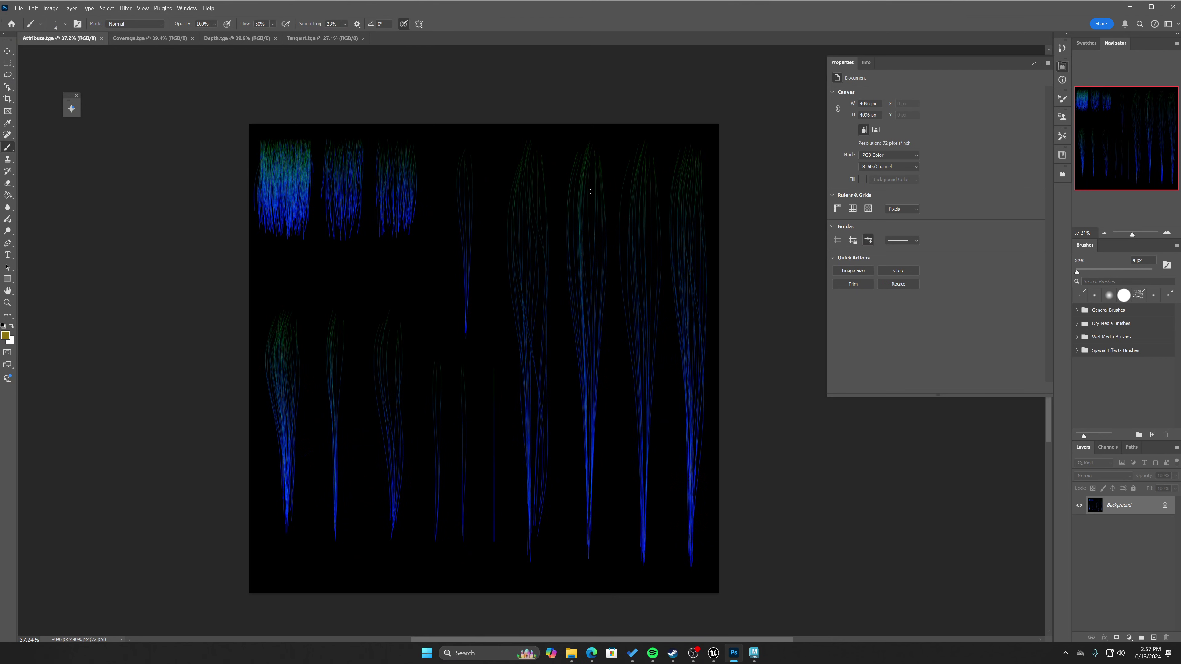
key(ctrl+shift+Tab)
key(ctrl+shift+Tab)
key(ctrl+shift+Tab)
key(ctrl+shift+Tab)
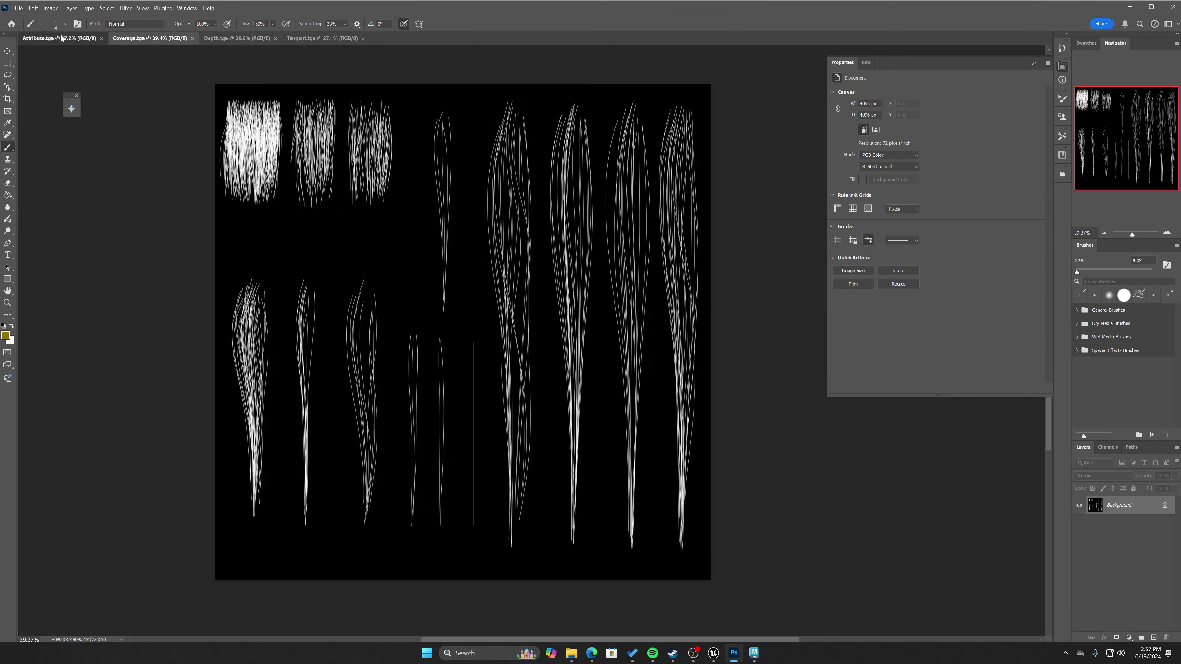
Open the Diffuse_HairCards_Temp texture file.
click(18, 8)
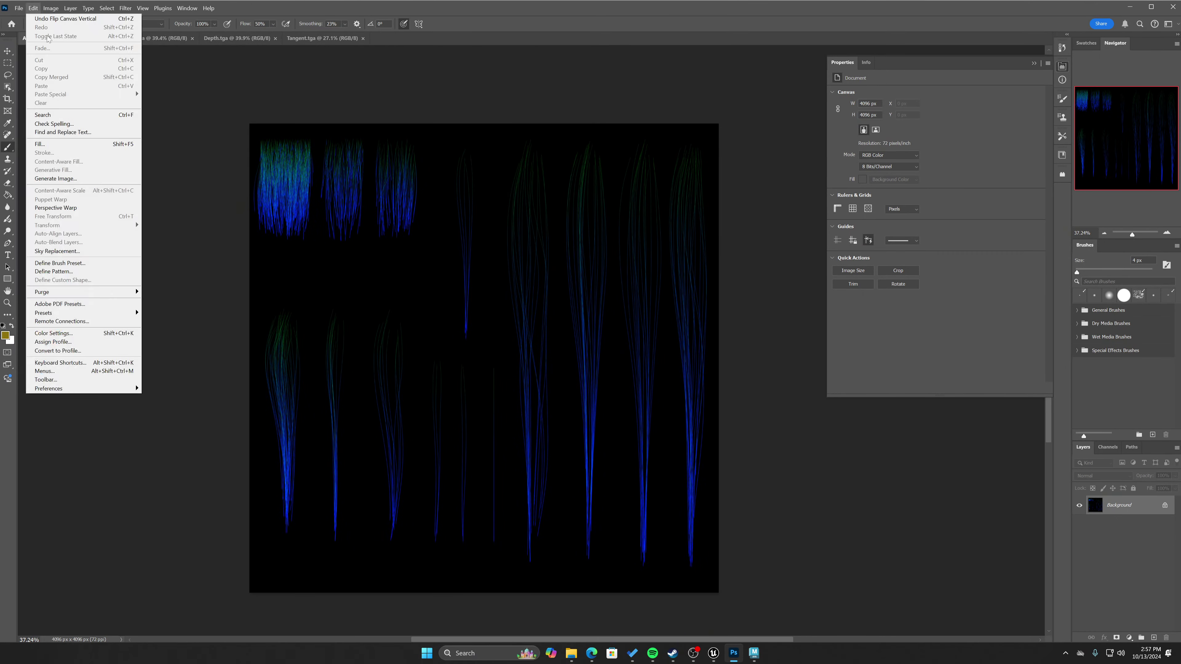
click(29, 27)
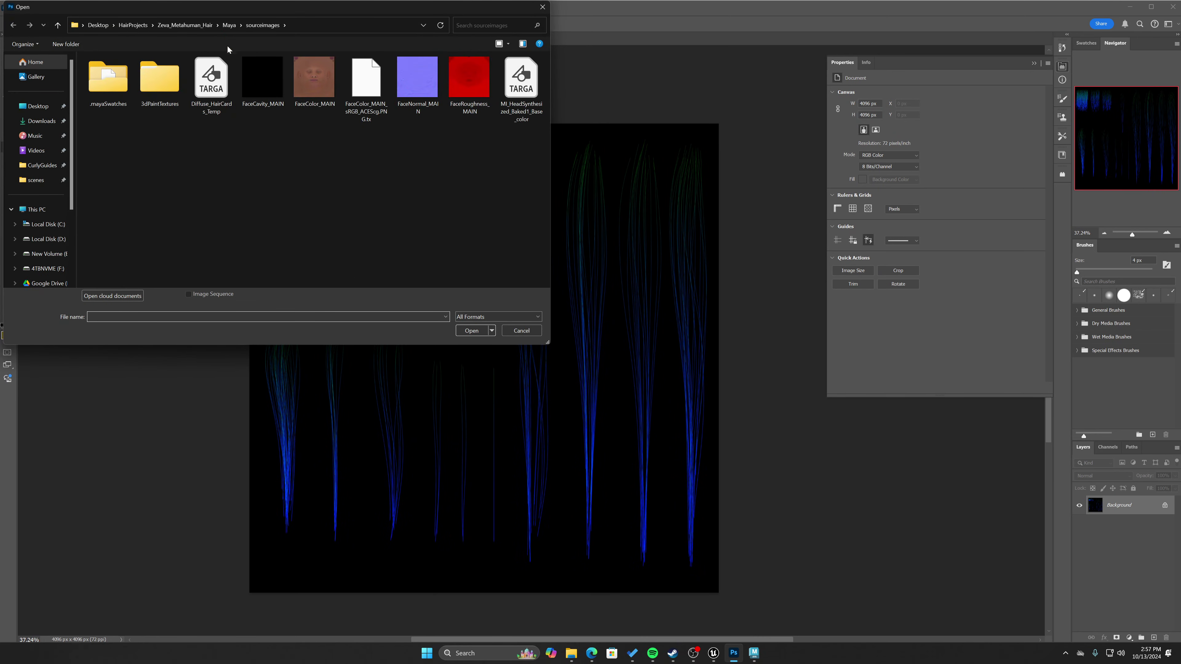
double_click(212, 78)
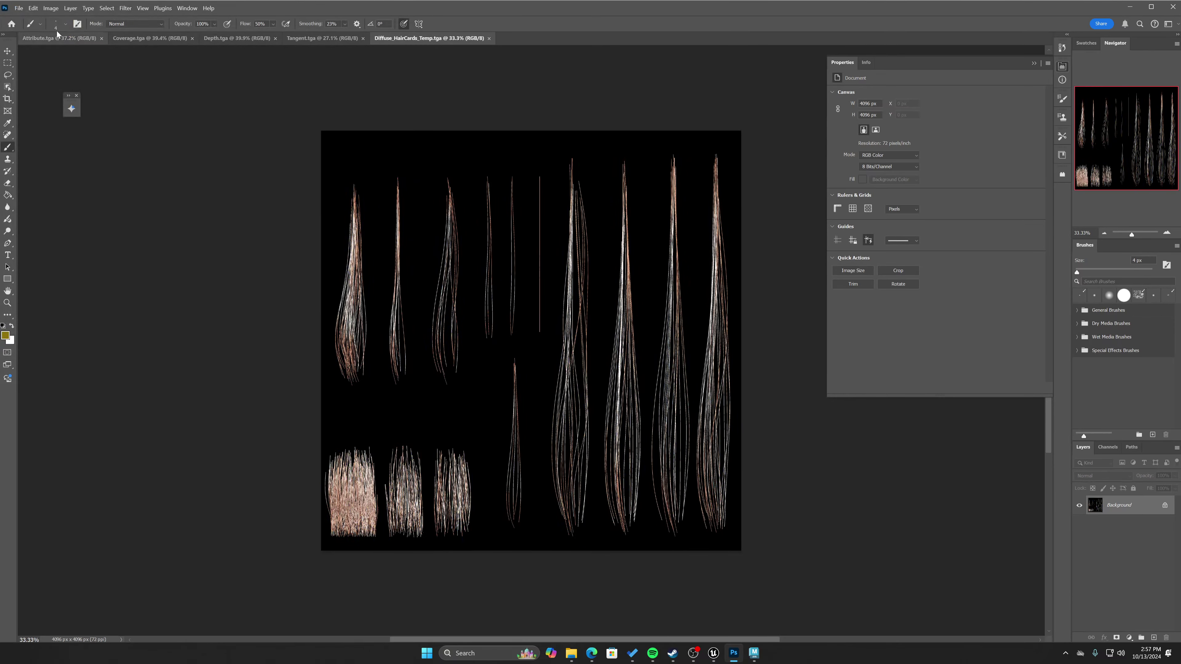
Flip Diffuse_HairCards_Temp vertically, save it, and minimize Photoshop to return to Maya.
click(19, 8)
mouse_move(33, 8)
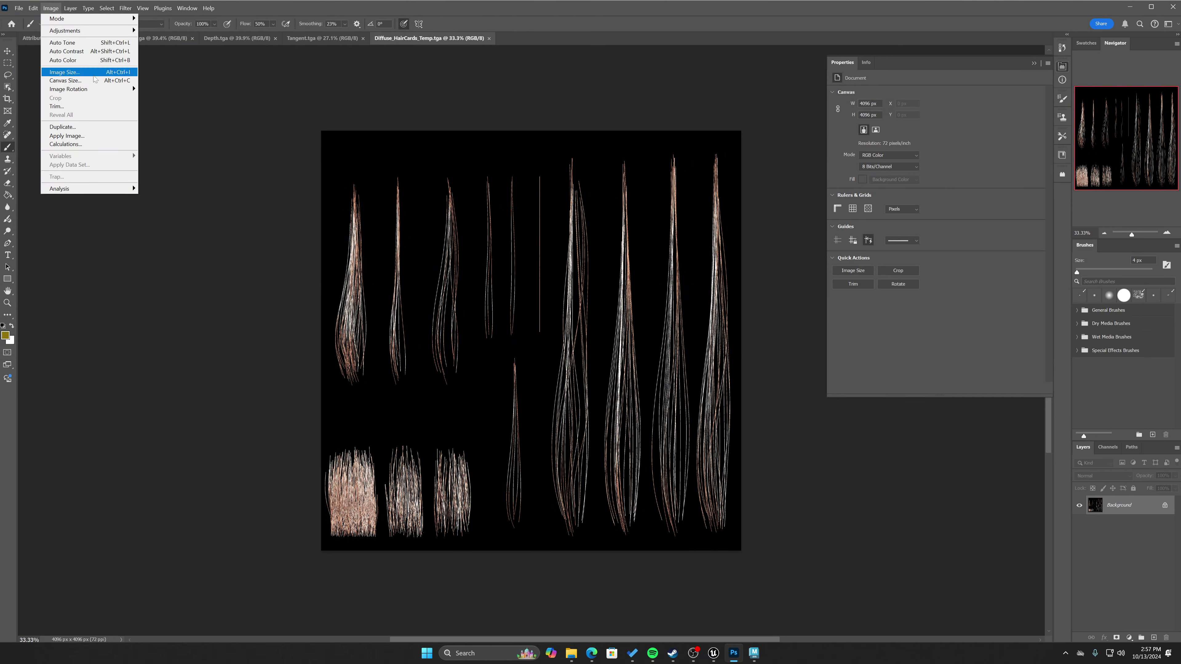
mouse_move(121, 89)
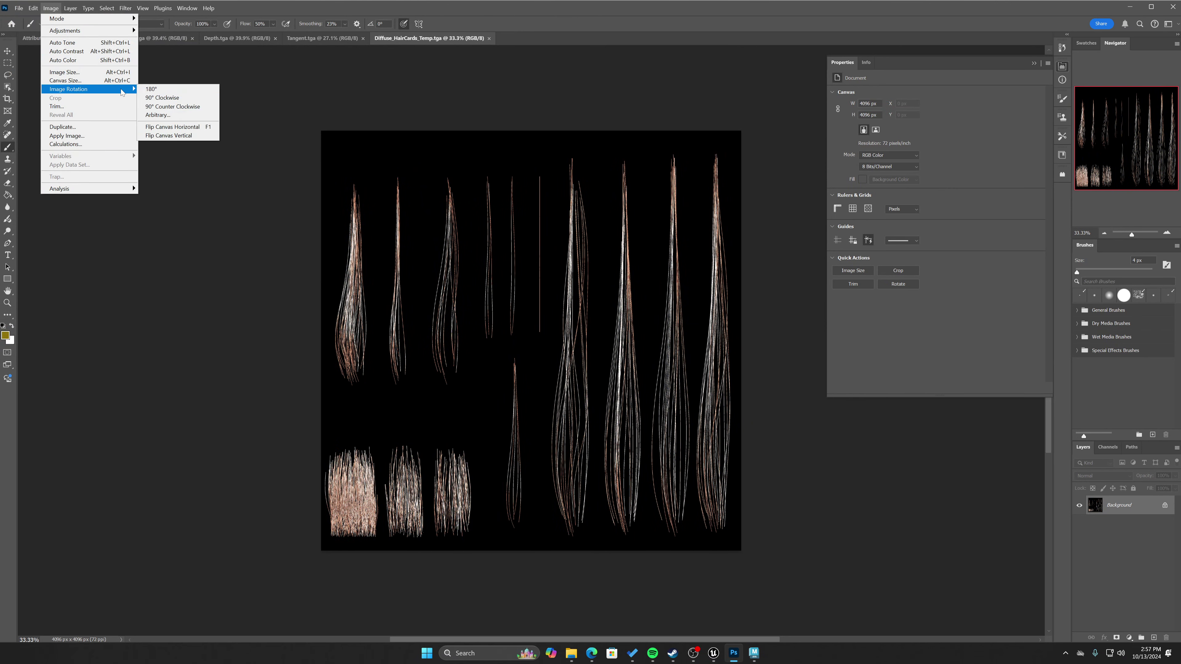
click(194, 135)
click(19, 8)
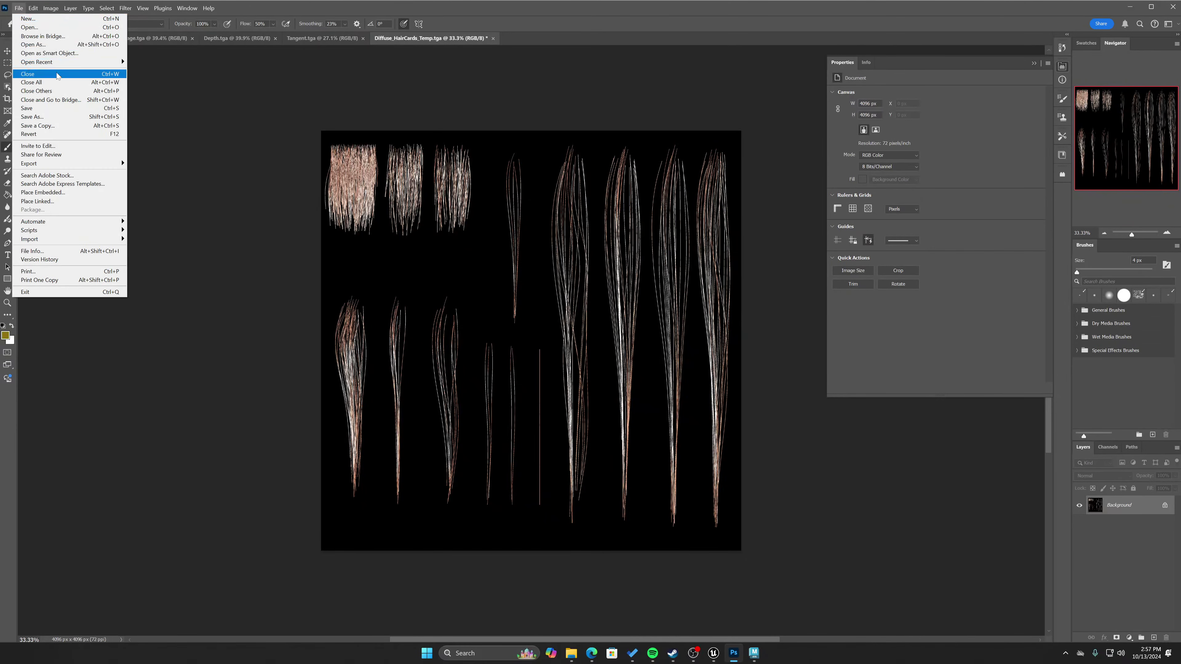
click(57, 111)
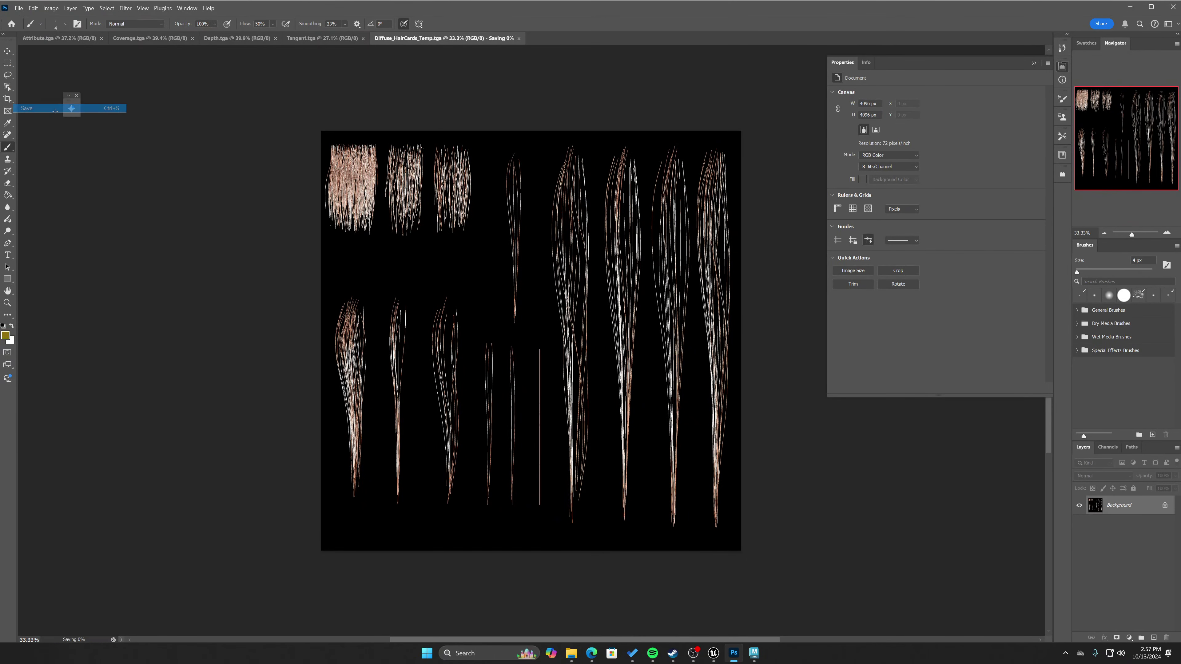
click(1130, 7)
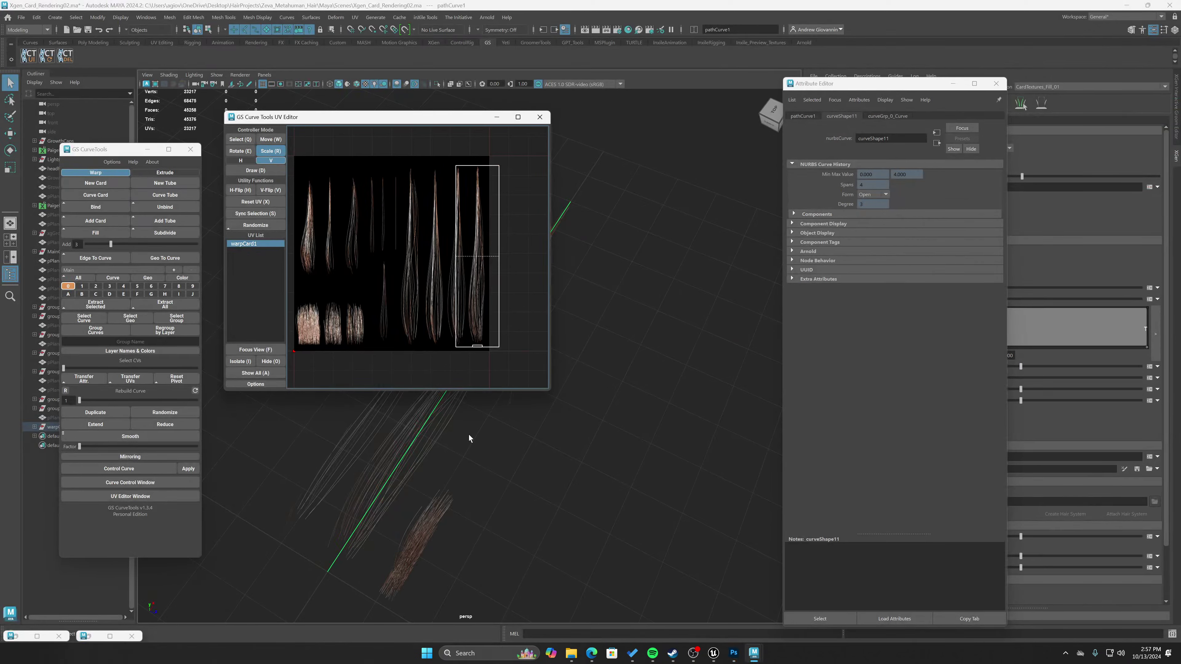
Inspect geoCard1's lambert5 material, then select the hair card's curve instead.
click(131, 318)
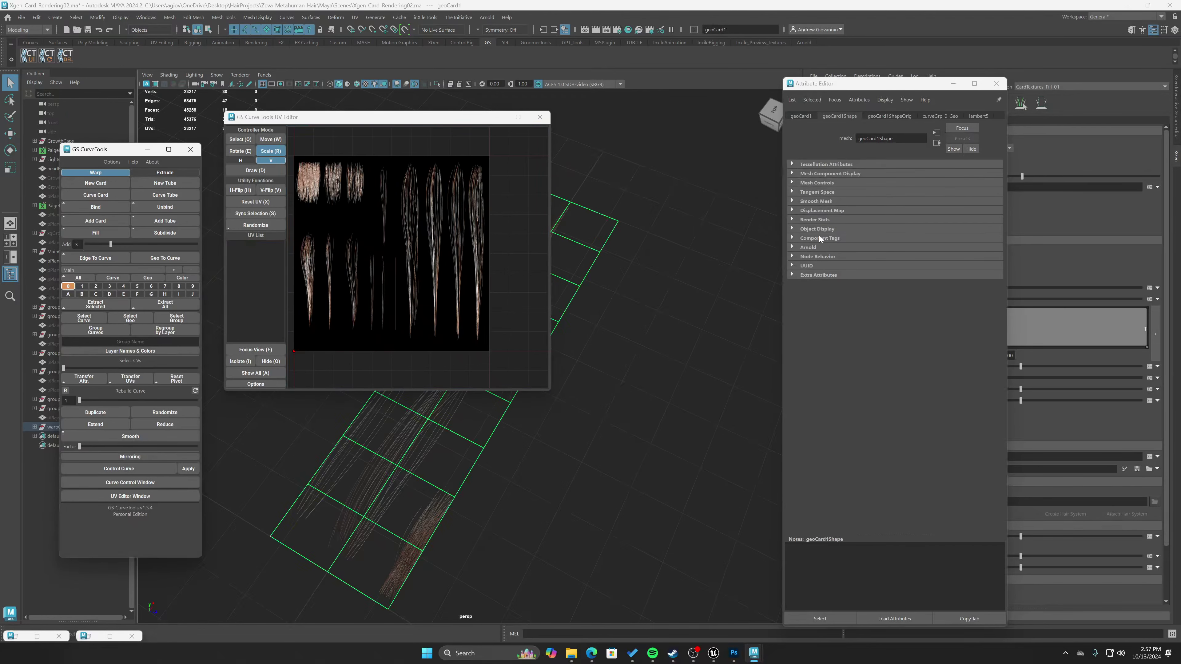
click(977, 116)
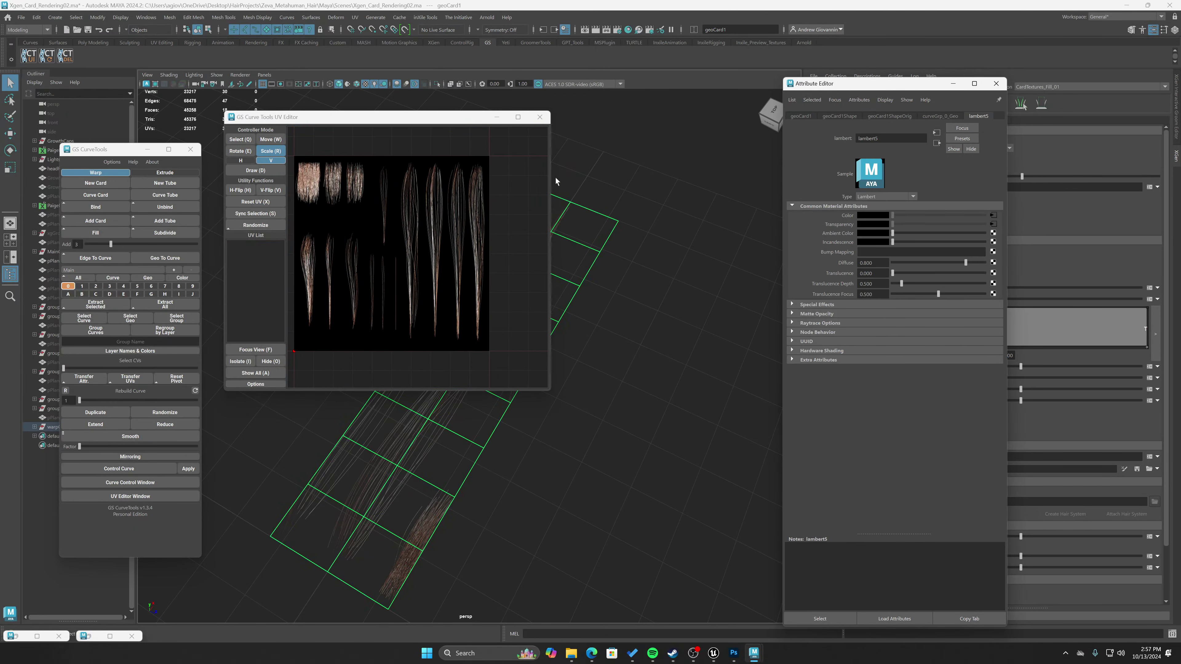
click(656, 308)
click(393, 484)
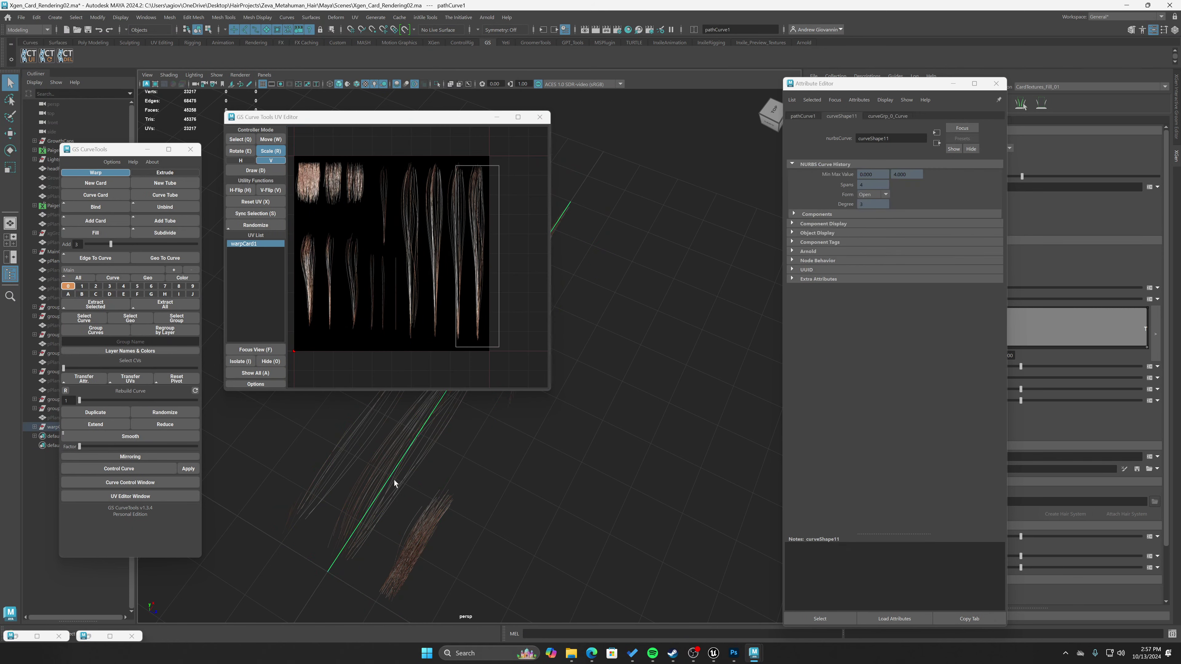
Move the card's UVs over the strands, shortening them vertically and narrowing them horizontally.
scroll(517, 302, up, 3)
middle_drag(472, 389, 419, 327)
key(w)
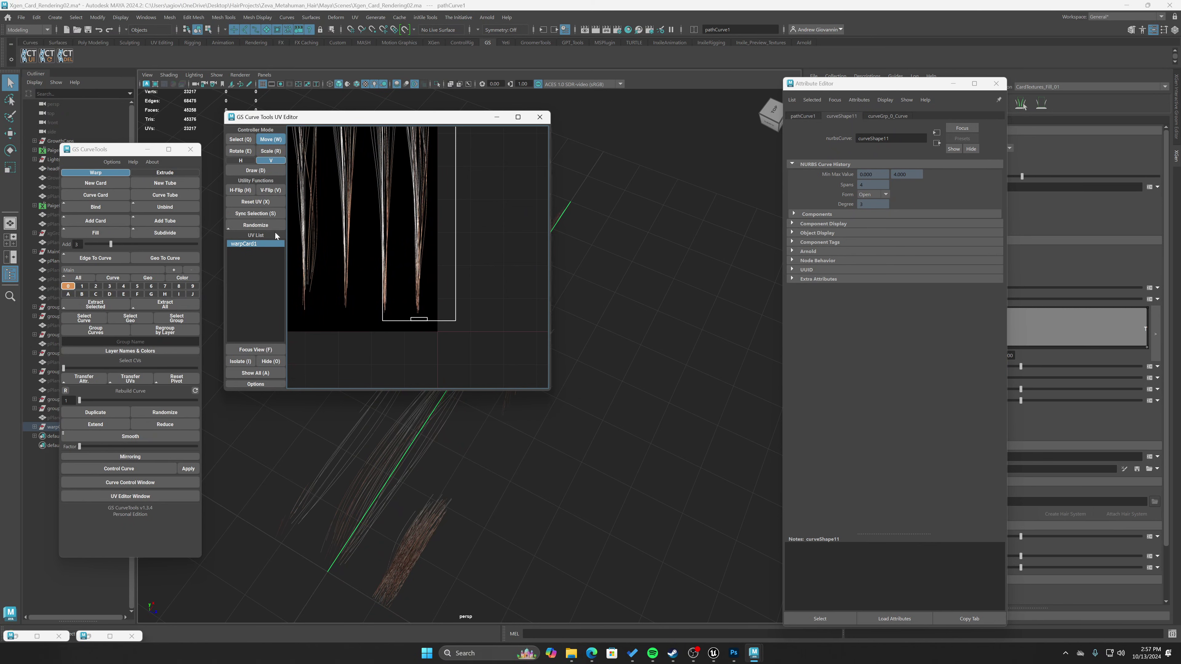
drag(400, 260, 406, 283)
scroll(407, 288, up, 2)
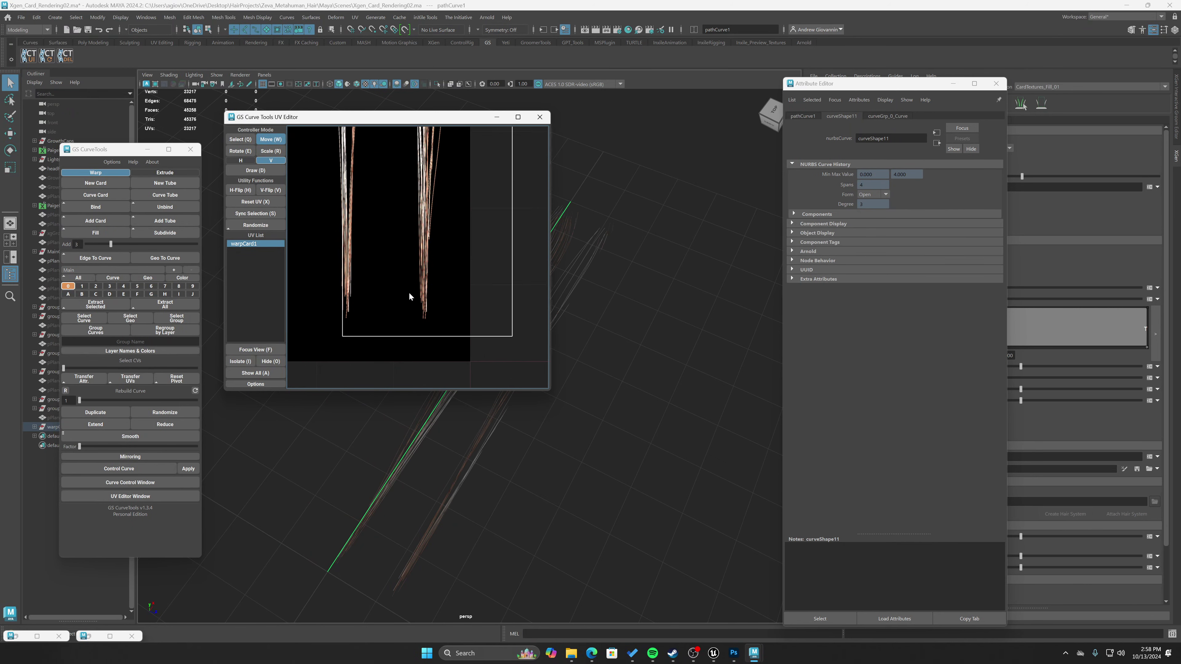
click(268, 151)
drag(442, 335, 442, 321)
click(251, 160)
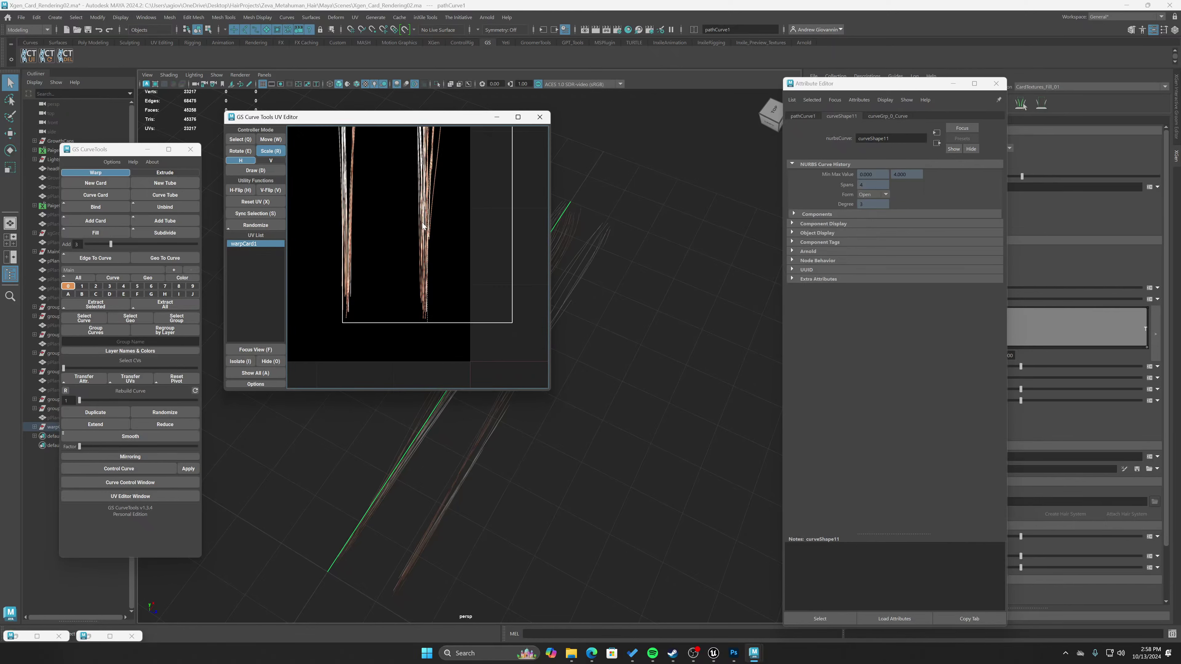
drag(513, 264, 460, 266)
Shift the UVs slightly left, narrow them to one strand, and close the UV editor.
scroll(443, 179, up, 5)
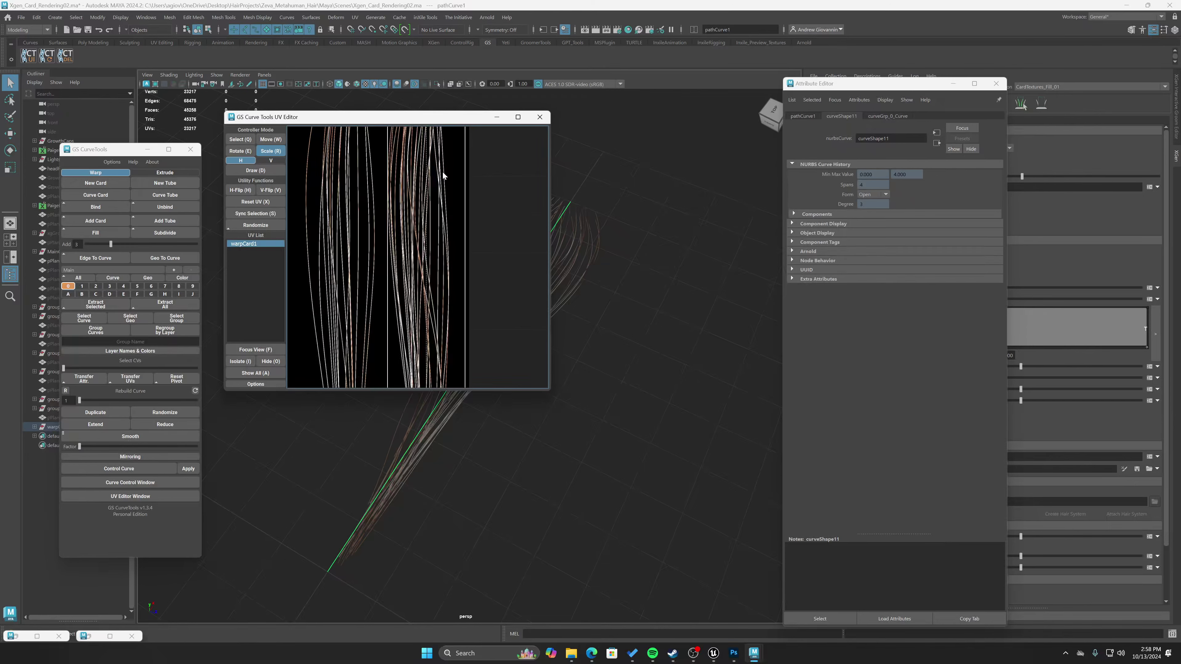
click(258, 139)
drag(422, 264, 438, 275)
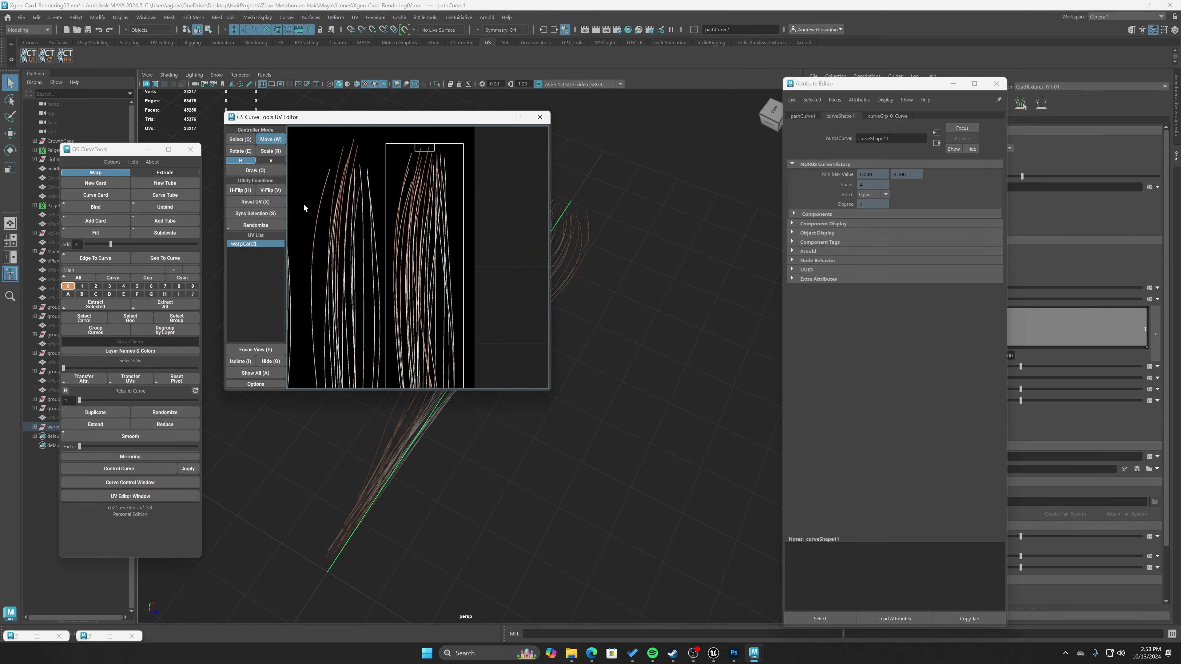
click(271, 149)
drag(454, 259, 443, 260)
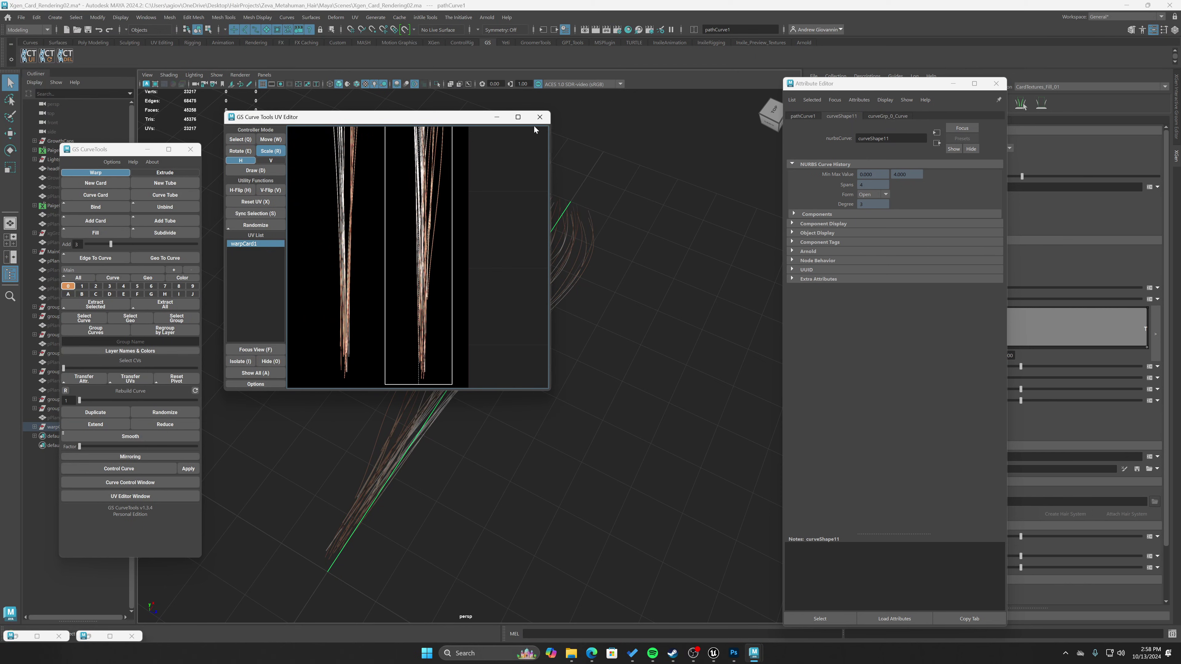
click(539, 117)
click(558, 358)
alt+drag(558, 356, 322, 422)
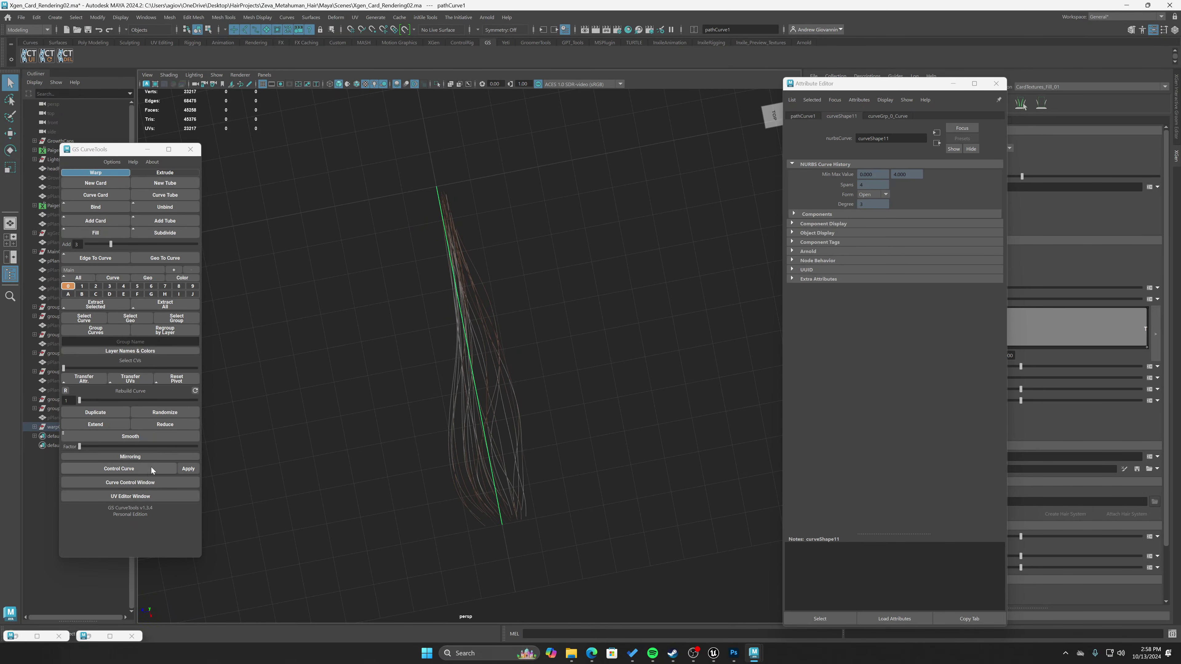
Narrow the hair card with the GS Curve Control width setting.
click(134, 483)
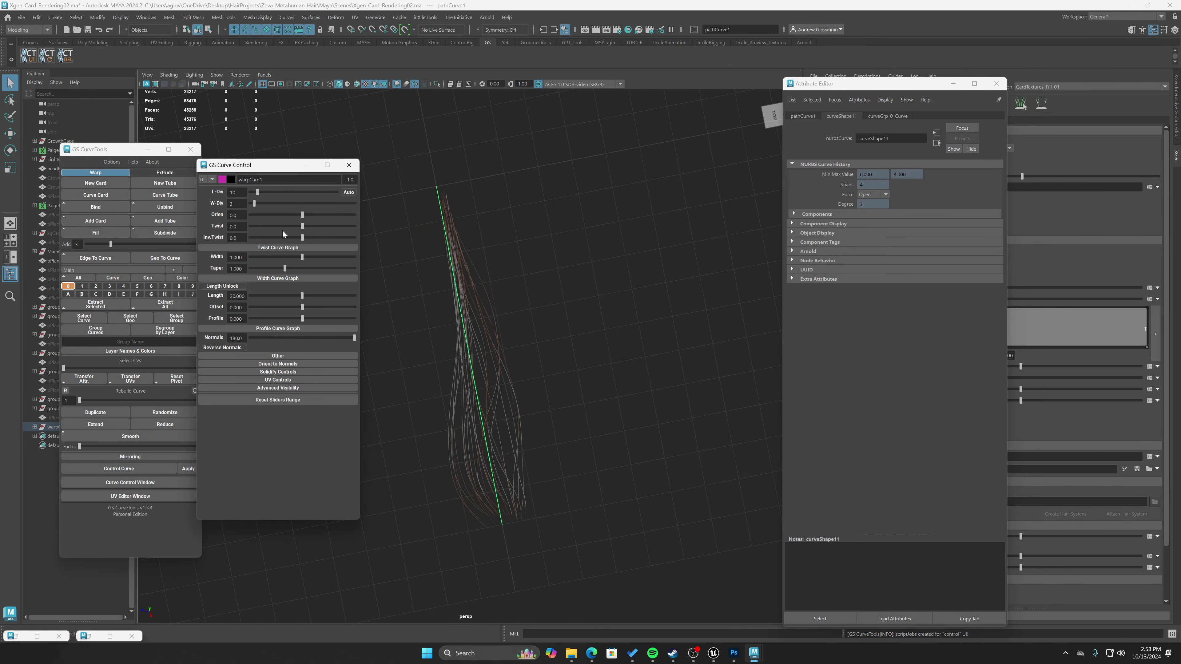
alt+drag(456, 330, 555, 410)
alt+middle_drag(555, 410, 561, 327)
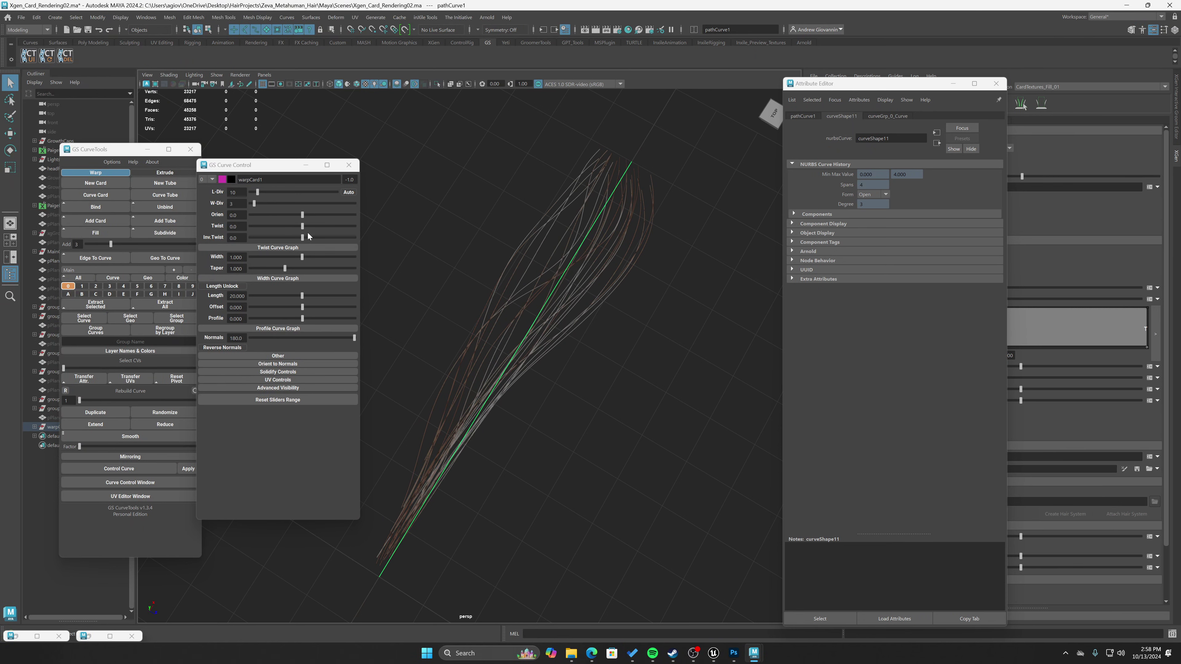
drag(297, 259, 281, 252)
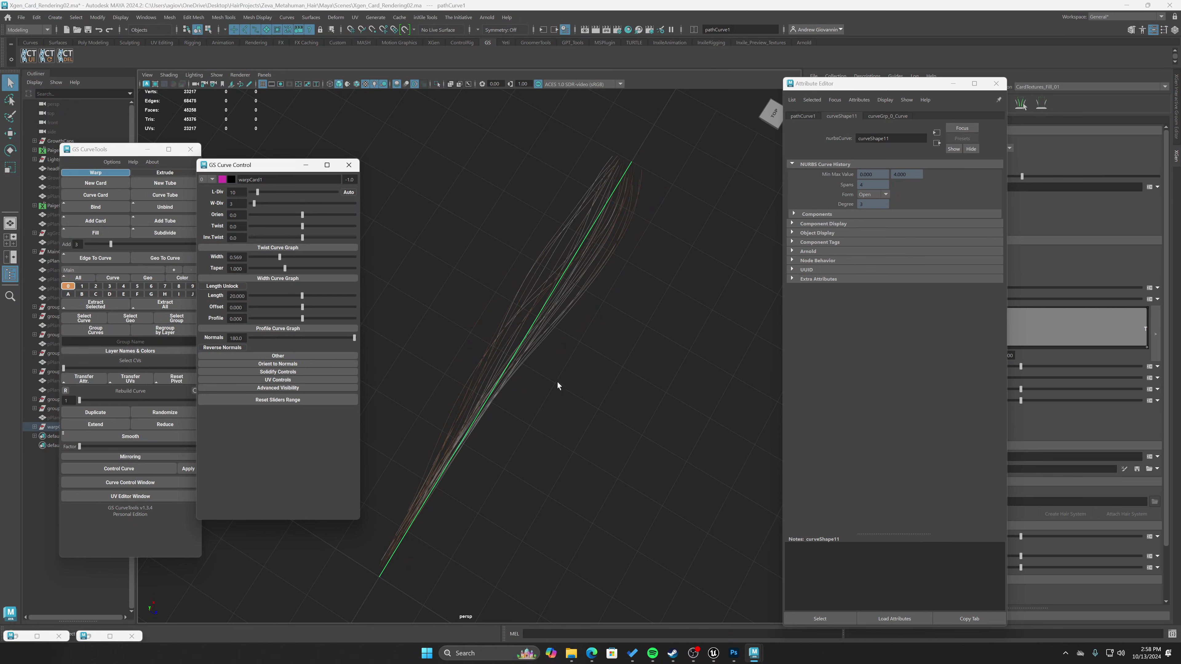
Duplicate the first hair card and move the copy to the right.
drag(558, 386, 483, 331)
drag(579, 407, 503, 344)
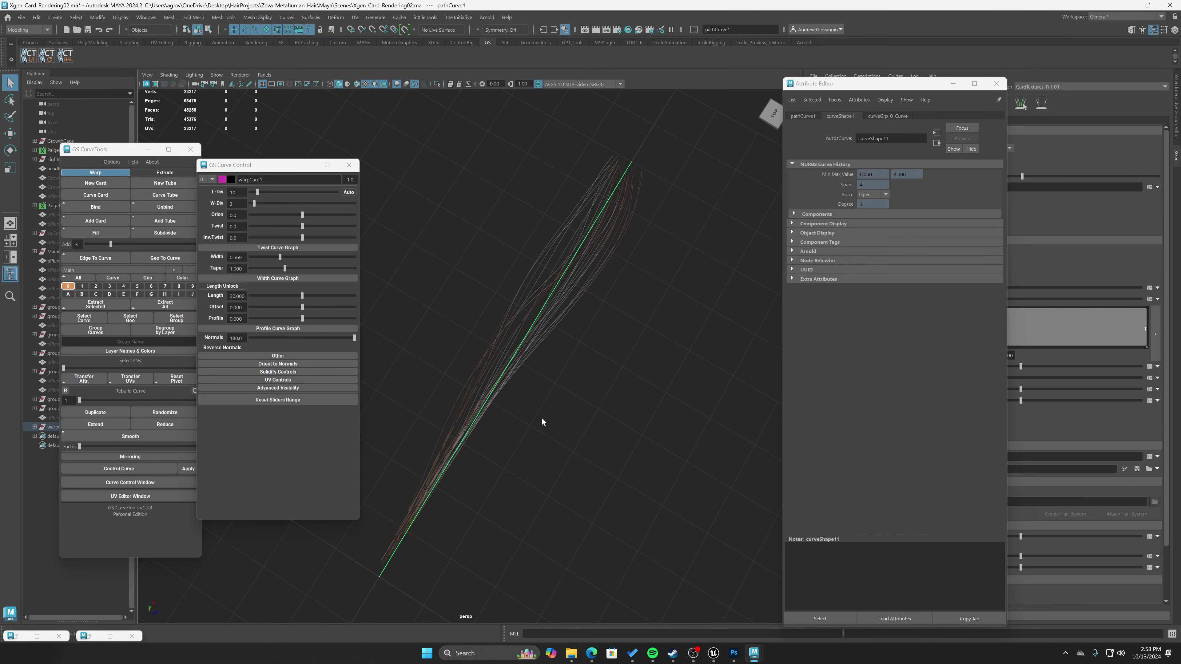
click(105, 414)
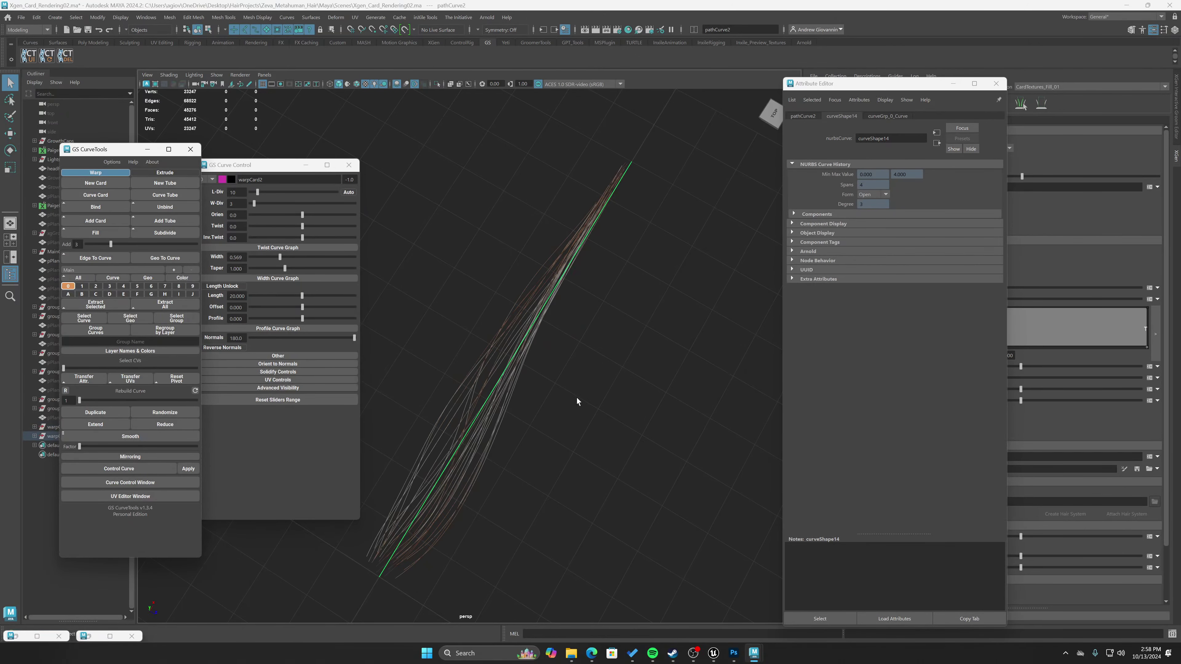
alt+drag(558, 412, 512, 465)
key(w)
drag(458, 552, 519, 579)
drag(579, 462, 455, 375)
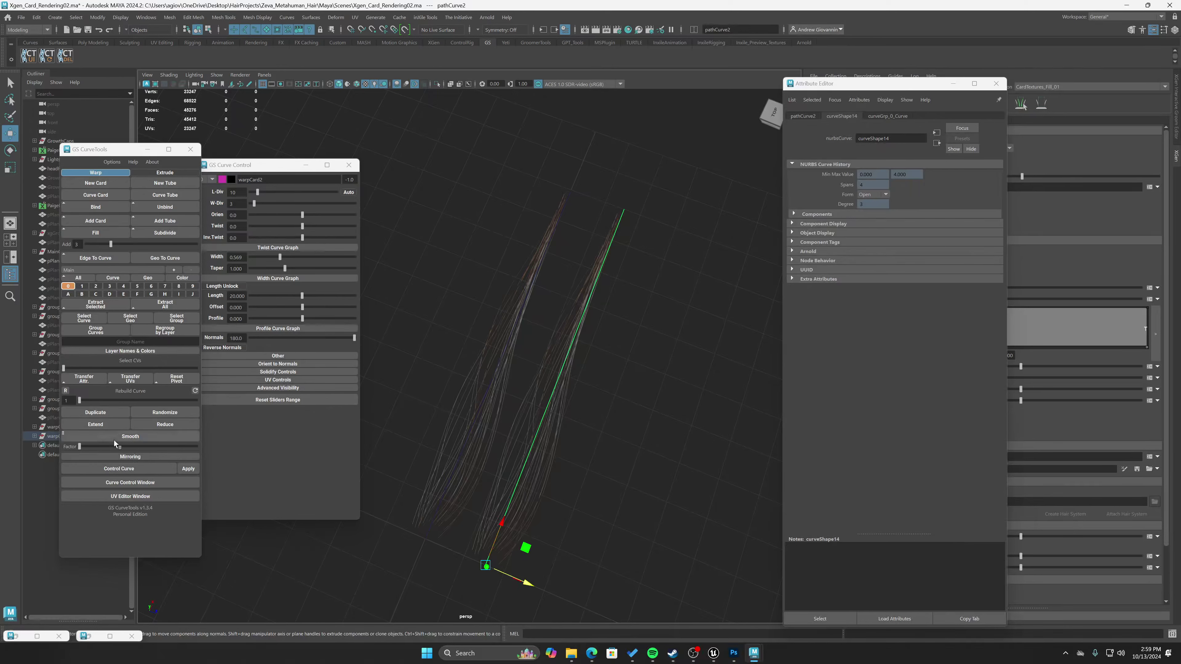
Open warpCard2's UV editor and select its UV rectangle on the strand atlas.
click(114, 494)
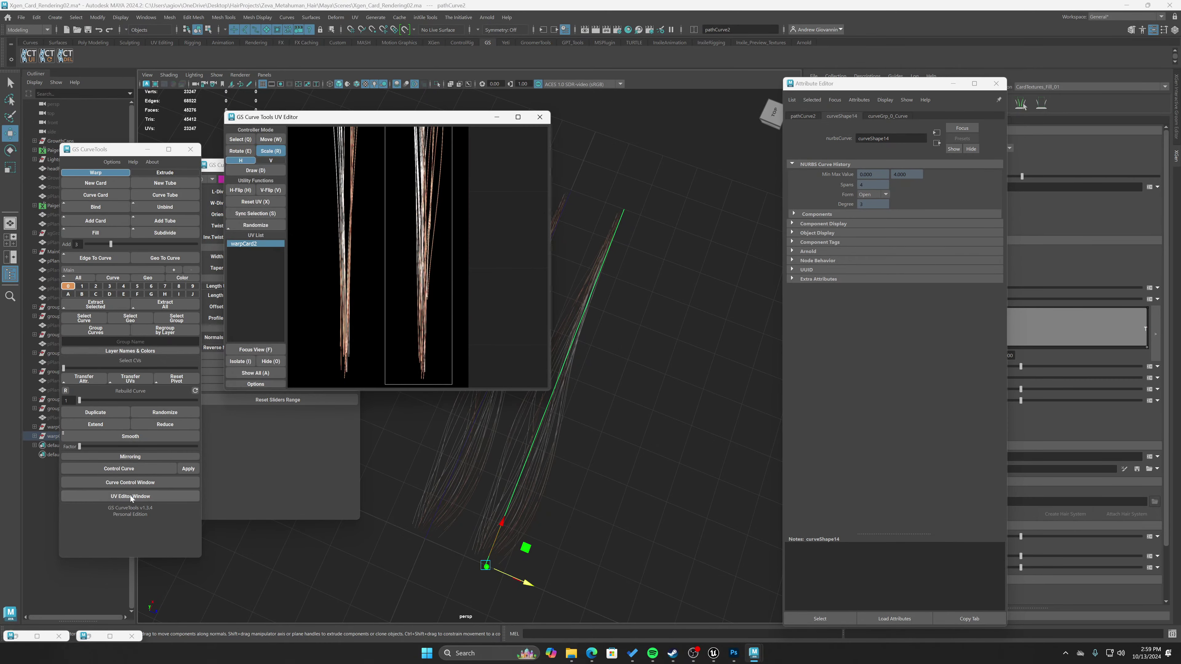
drag(425, 118, 246, 123)
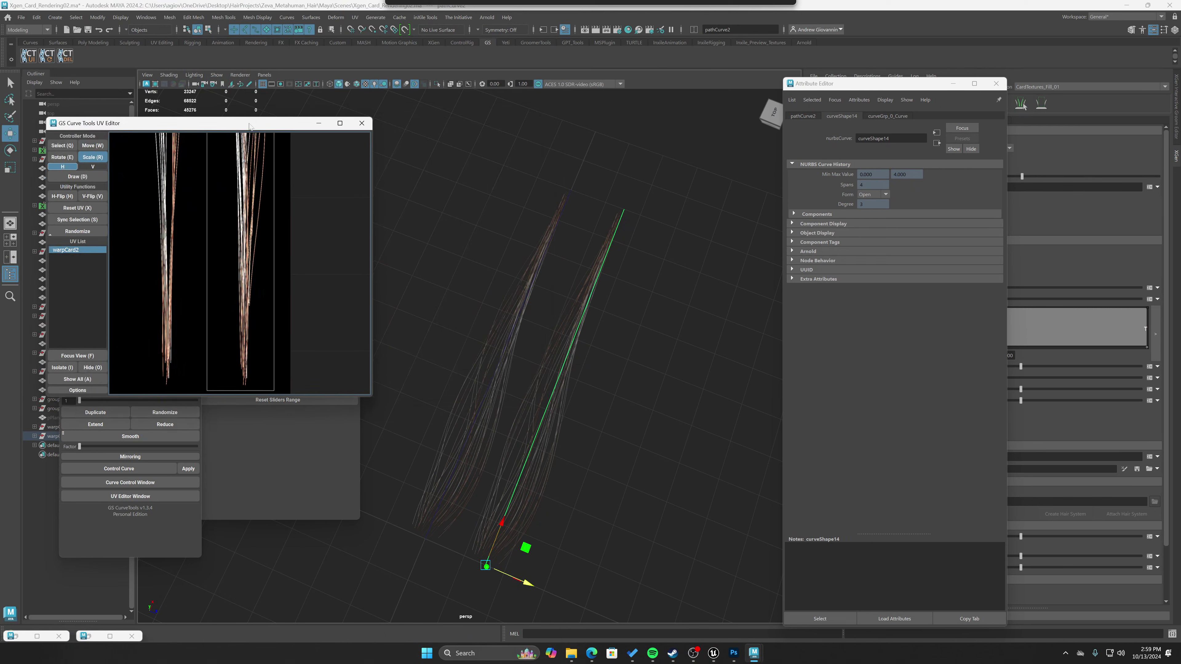
scroll(290, 327, up, 5)
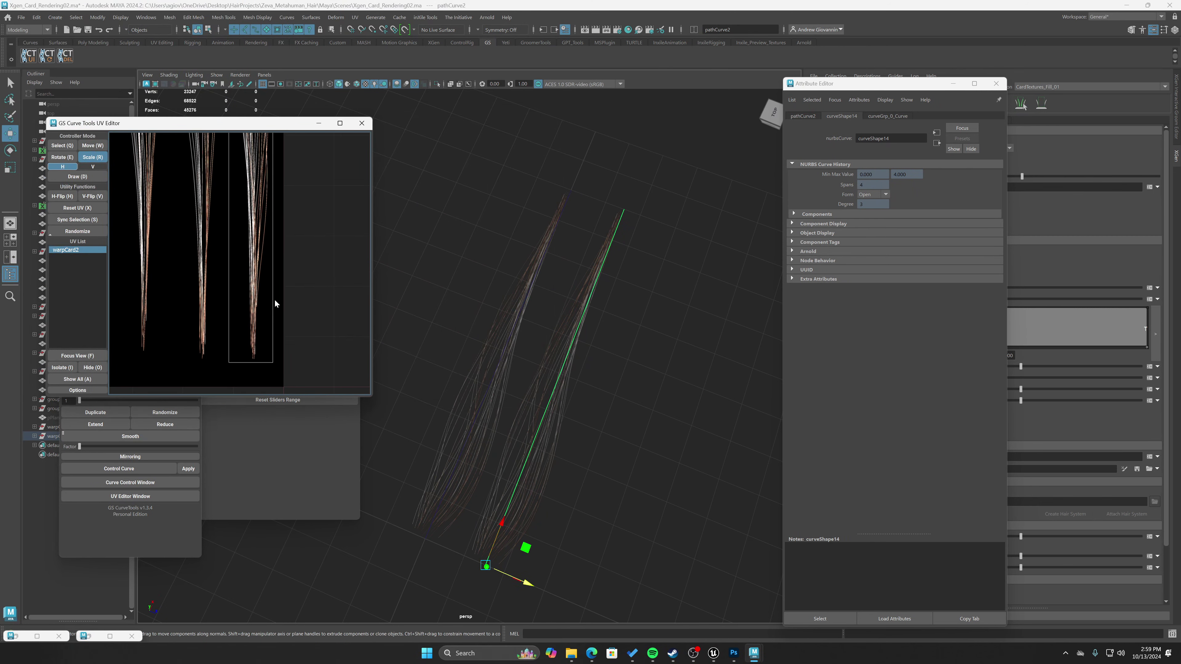
scroll(301, 338, down, 3)
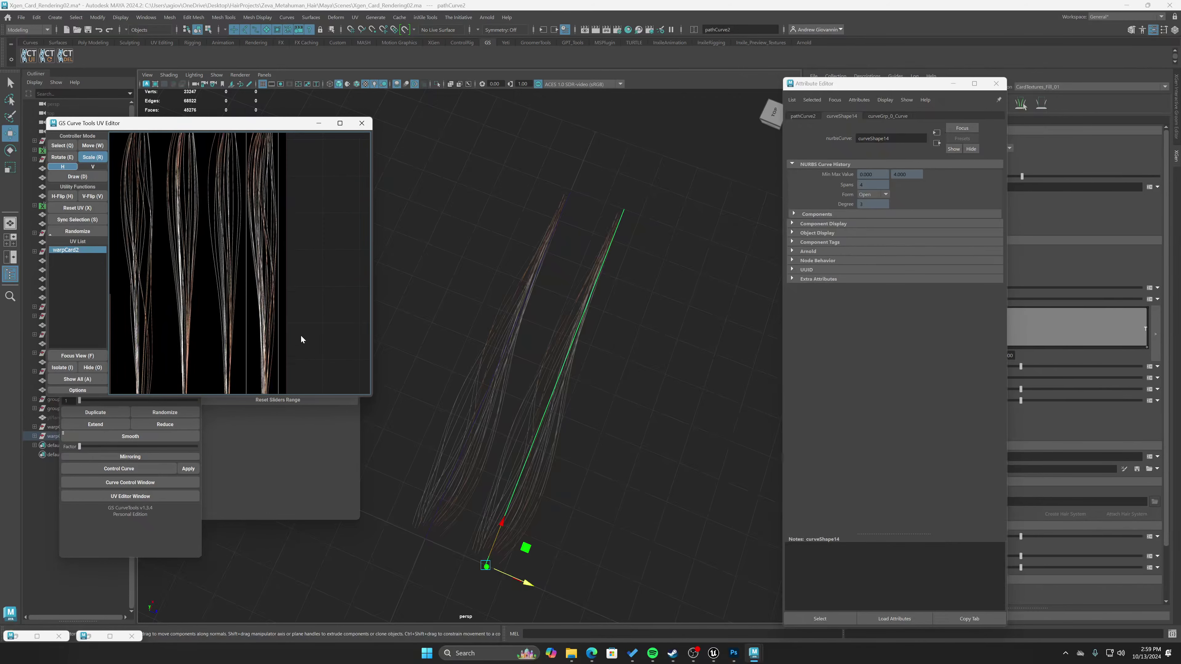
mouse_move(288, 317)
middle_down()
mouse_move(279, 296)
mouse_move(287, 312)
mouse_move(294, 293)
mouse_move(298, 314)
middle_up()
scroll(264, 245, up, 6)
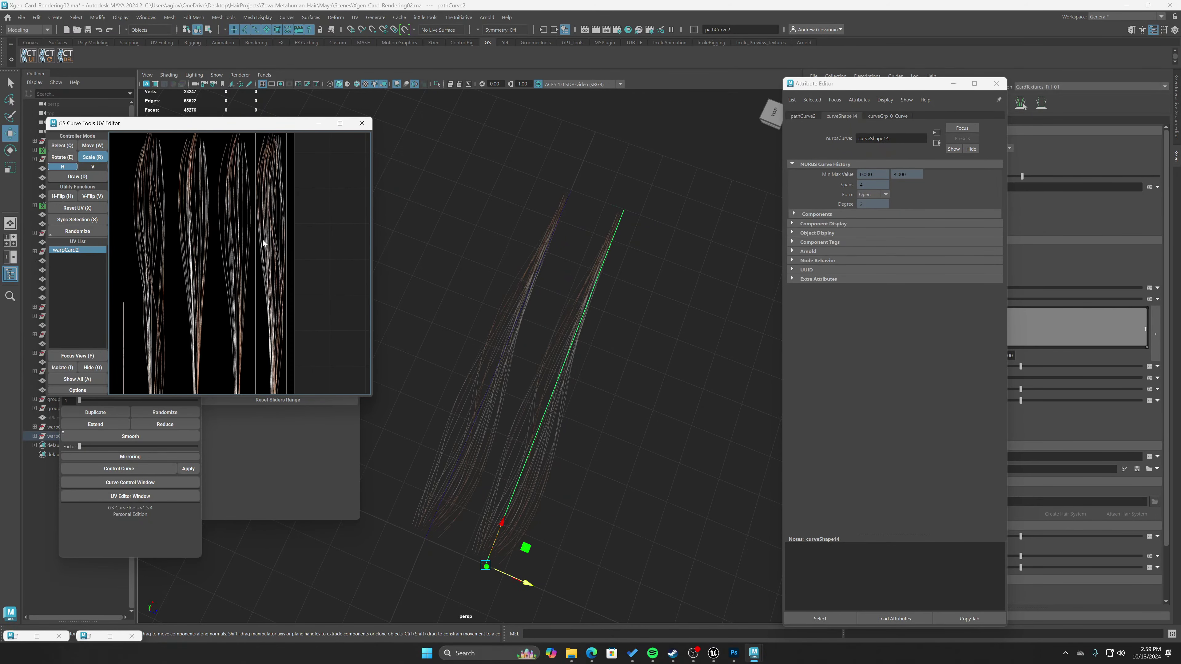
scroll(259, 256, down, 5)
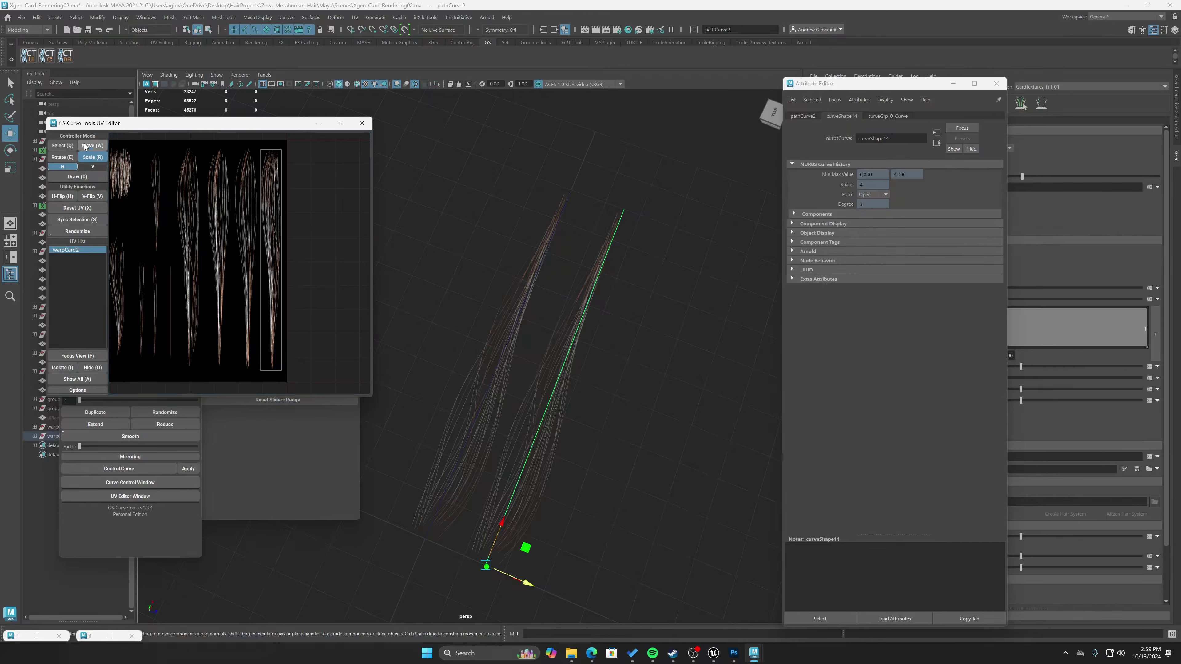
click(66, 147)
drag(347, 281, 250, 278)
Shift the card's UVs left onto another strand, widen them slightly, and close the editor.
key(w)
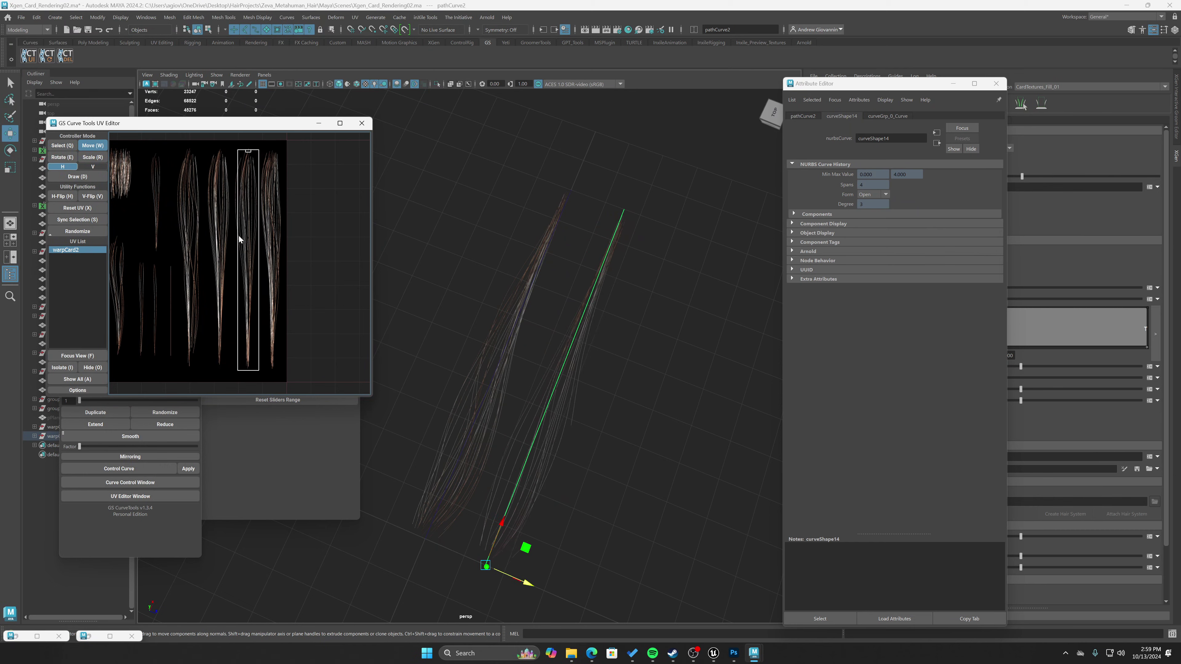
scroll(251, 209, up, 6)
scroll(258, 207, down, 5)
drag(274, 308, 265, 303)
middle_drag(268, 317, 267, 296)
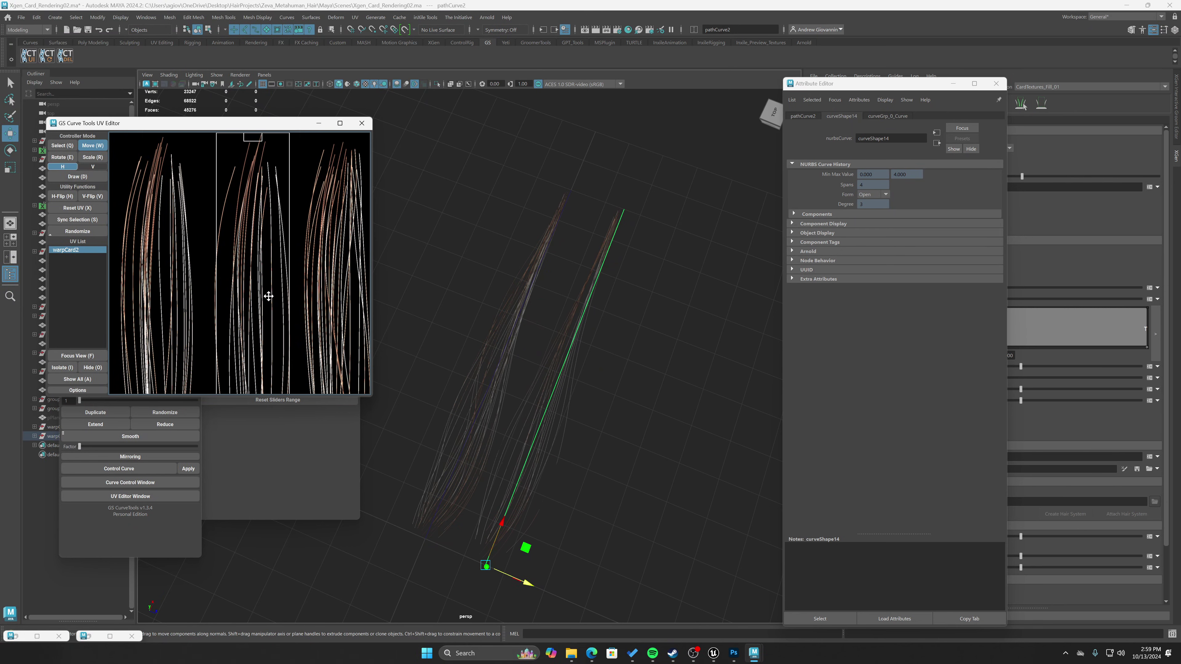
key(r)
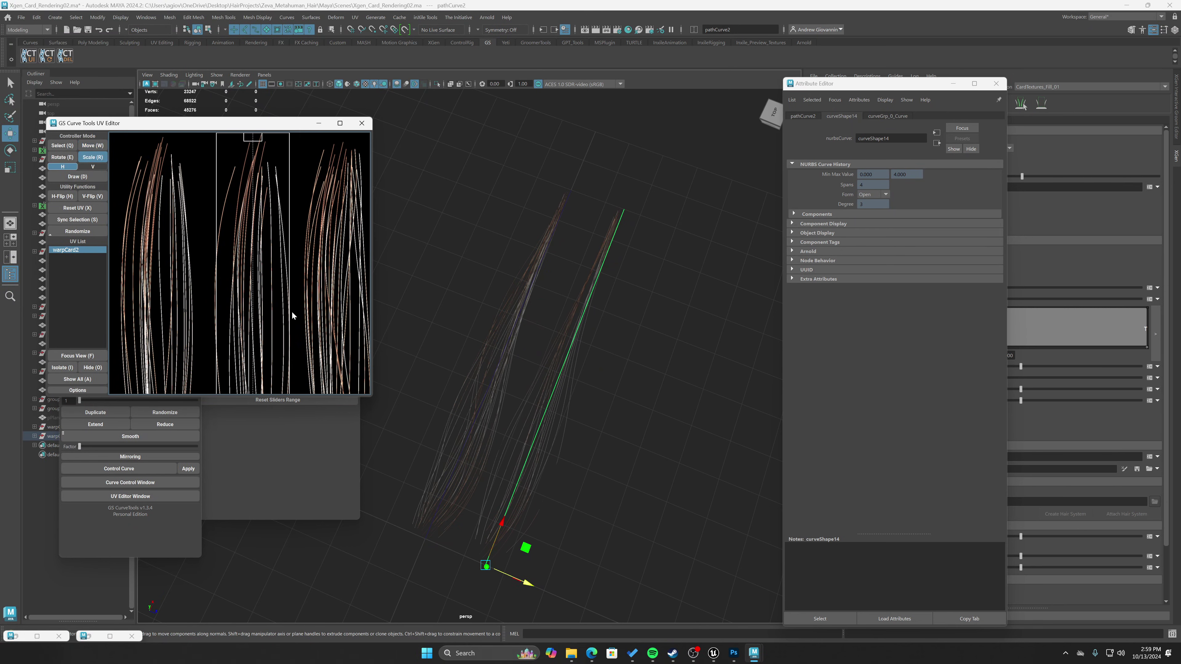
drag(284, 312, 291, 313)
key(w)
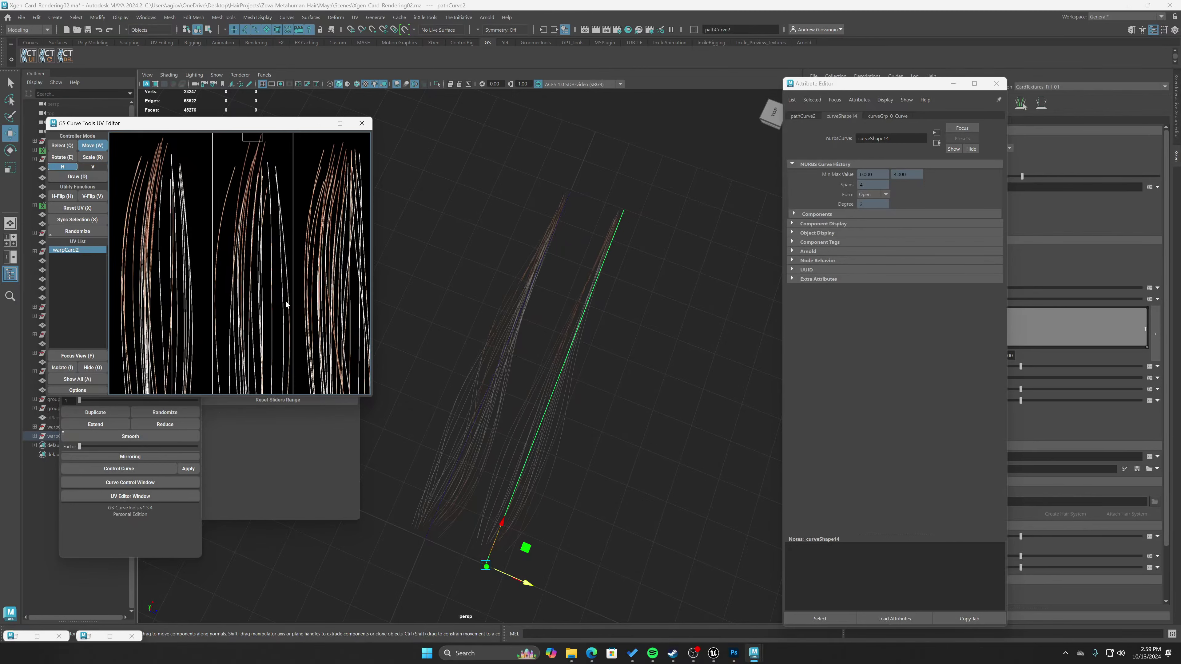
middle_drag(284, 277, 300, 163)
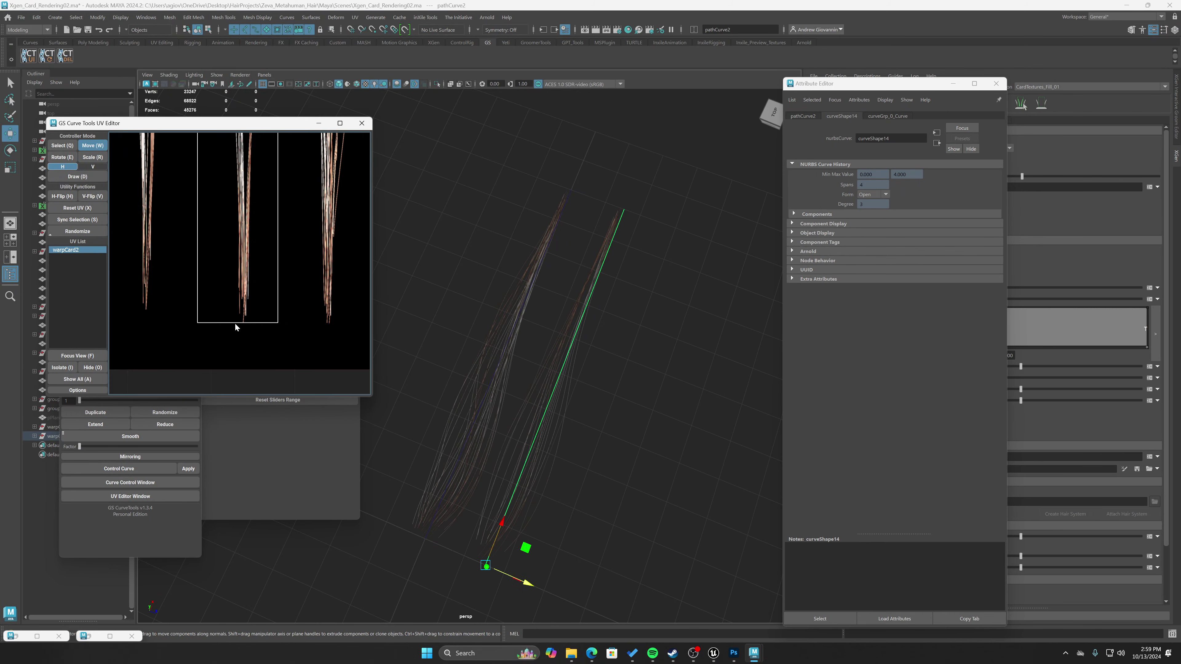
scroll(241, 338, up, 5)
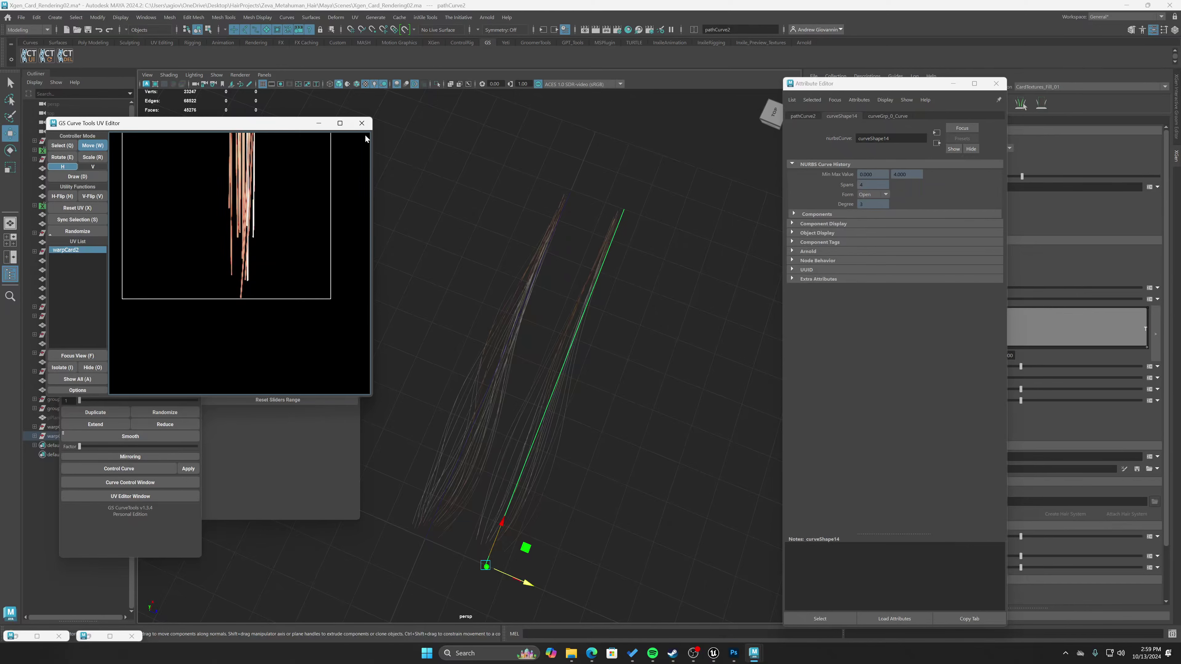
click(362, 122)
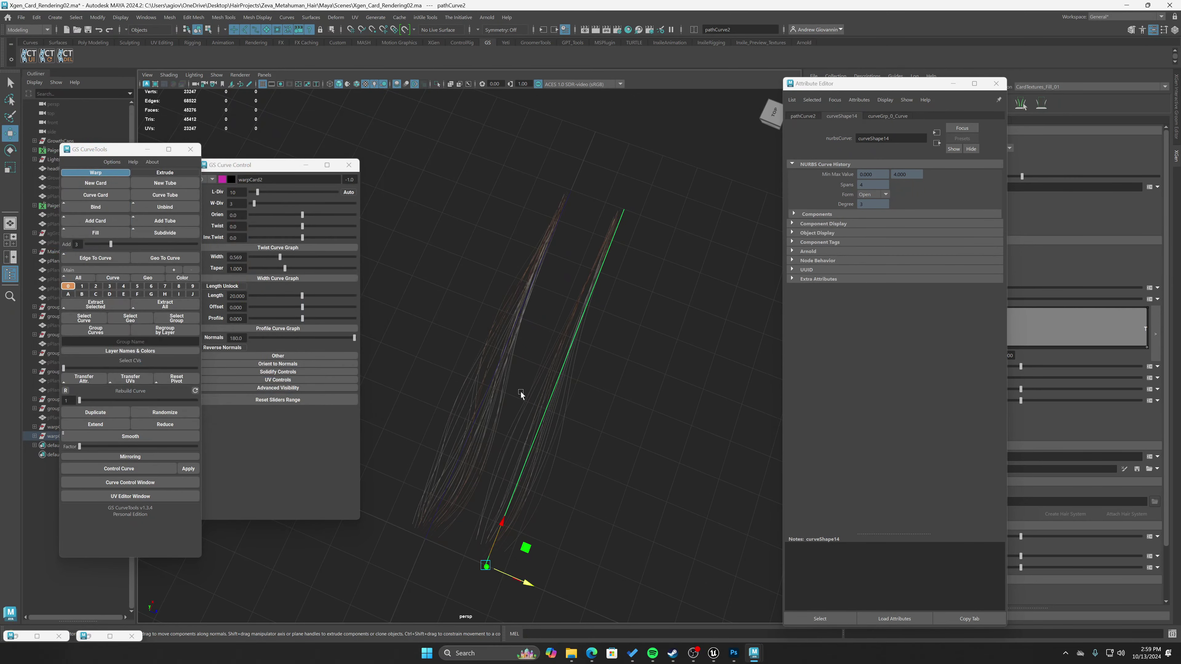
Duplicate pathCurve1 into warpCard3, reselect its curve, and open its UV editor.
drag(516, 407, 454, 374)
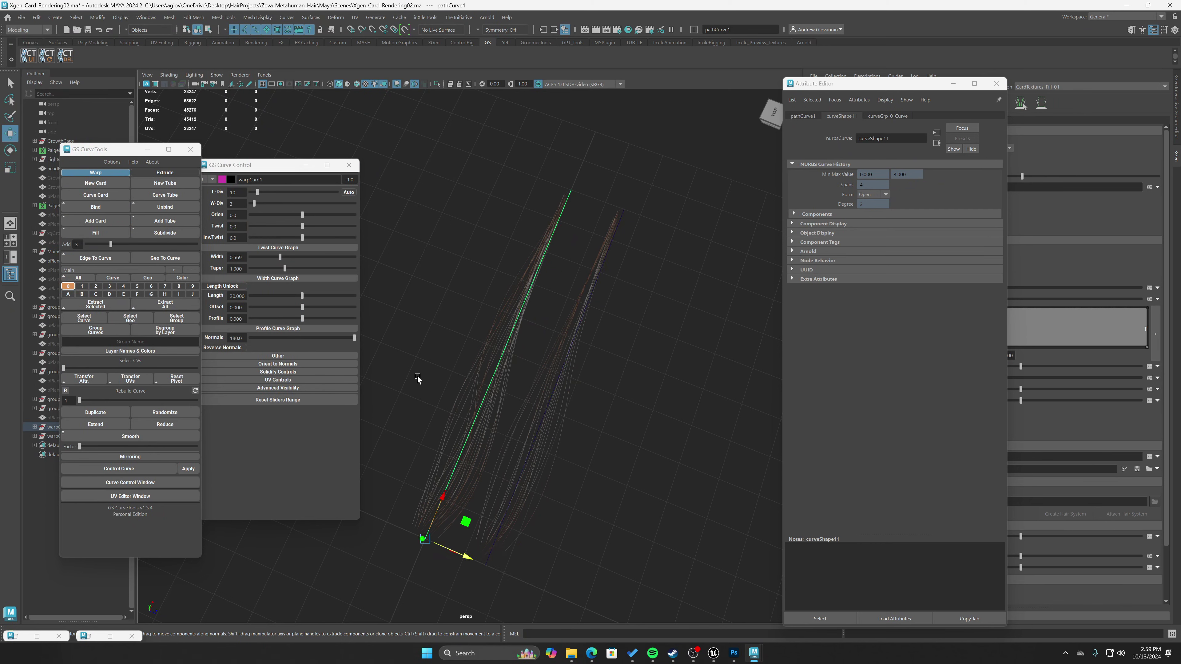
click(109, 428)
alt+drag(366, 516, 528, 454)
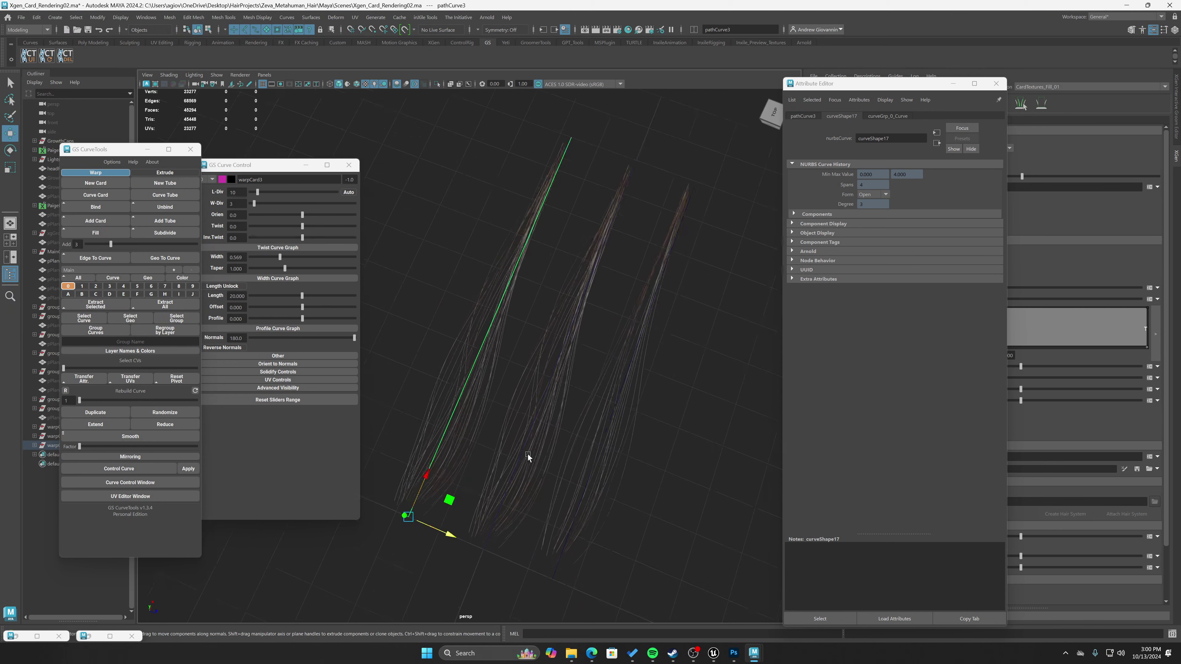
click(658, 476)
click(478, 371)
click(117, 497)
Slide warpCard3's curve up and left along its axis.
scroll(257, 301, down, 1)
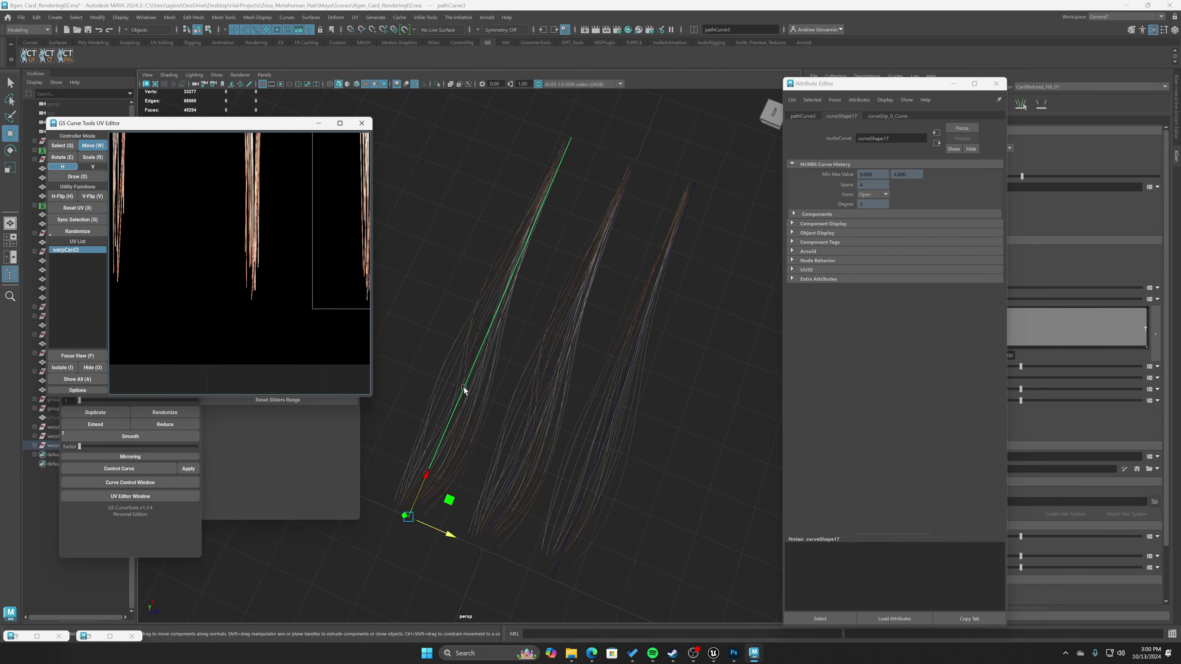
scroll(464, 390, up, 10)
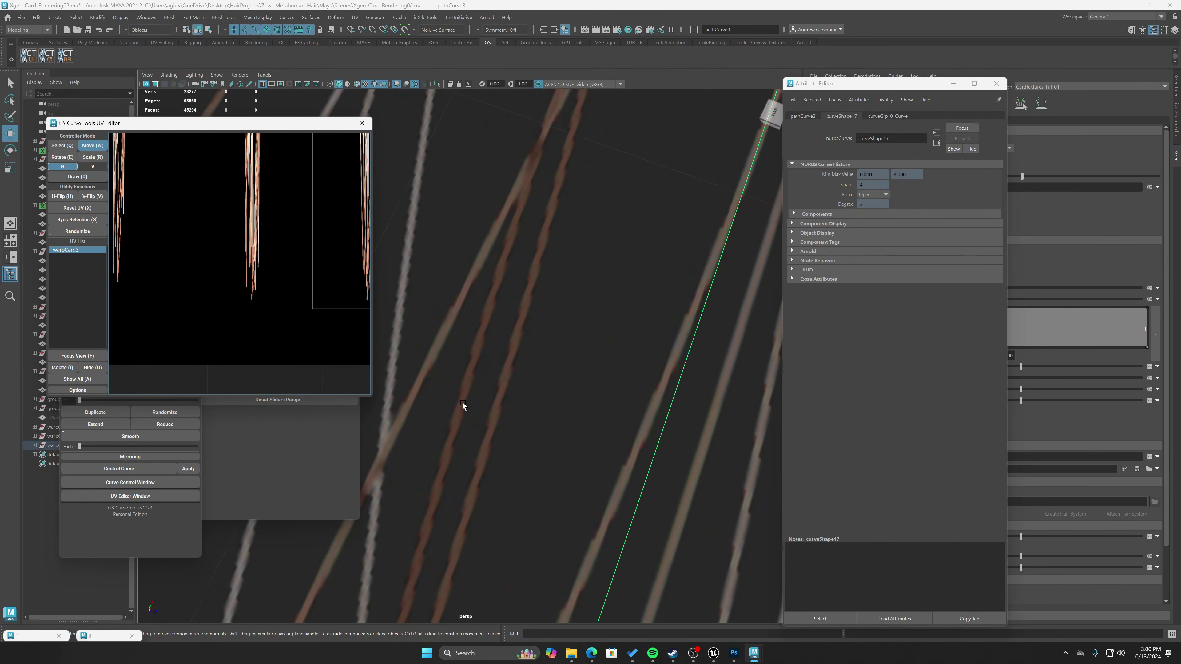
scroll(468, 431, down, 10)
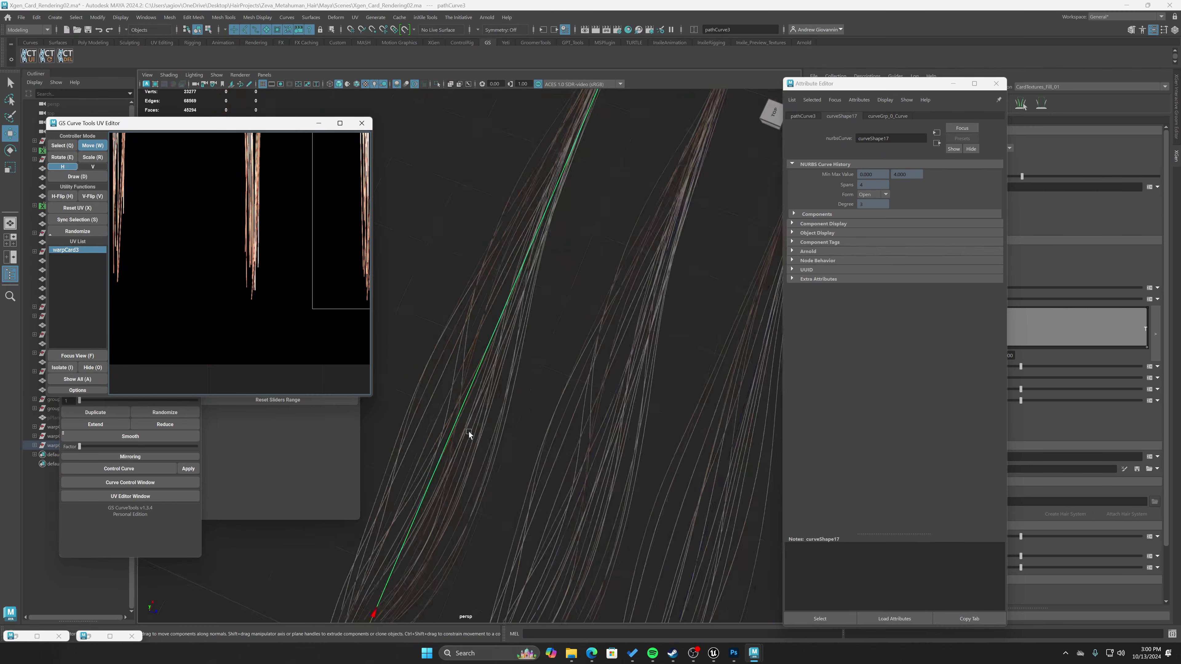
middle_drag(468, 387, 457, 386)
scroll(206, 298, down, 5)
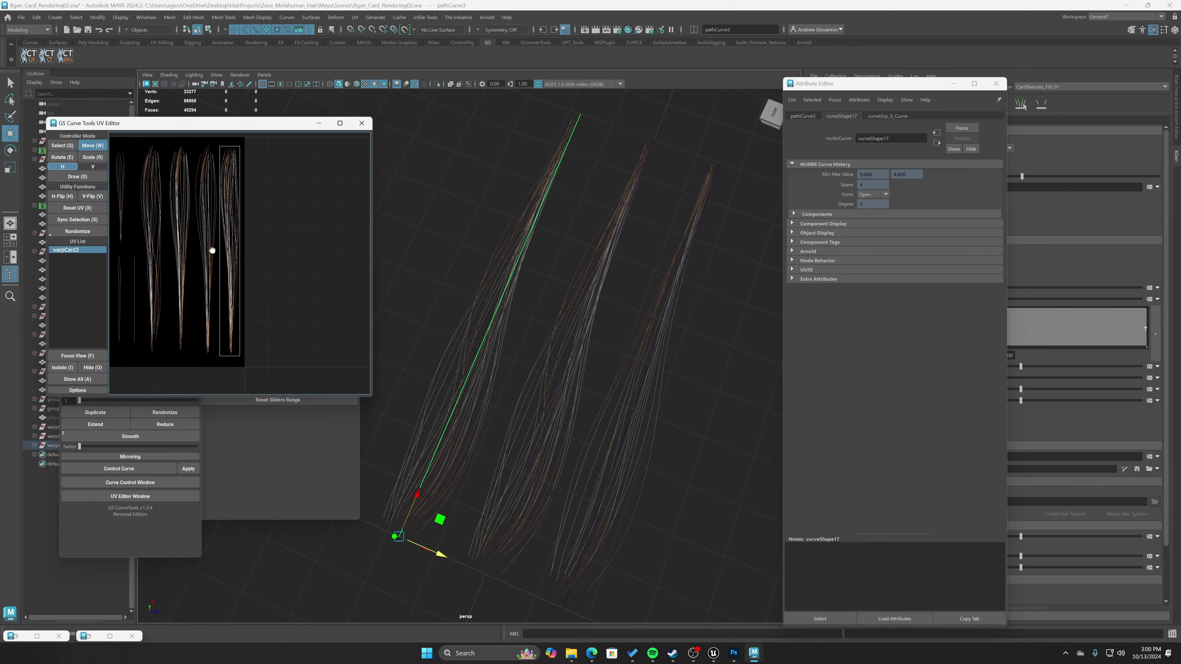
scroll(205, 283, up, 3)
scroll(210, 303, down, 3)
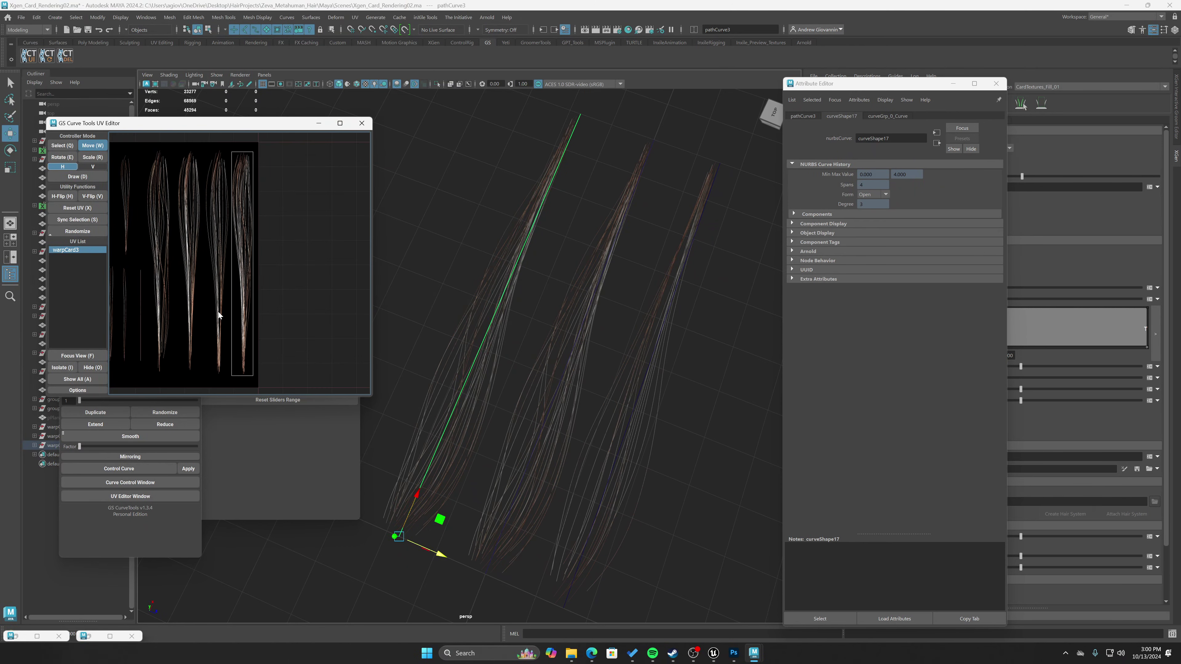
scroll(219, 307, up, 1)
scroll(231, 290, up, 1)
scroll(237, 253, up, 1)
Set Viewport 2.0 transparency to Depth Peeling with Alpha Cut Prepass on, then close the settings.
click(264, 74)
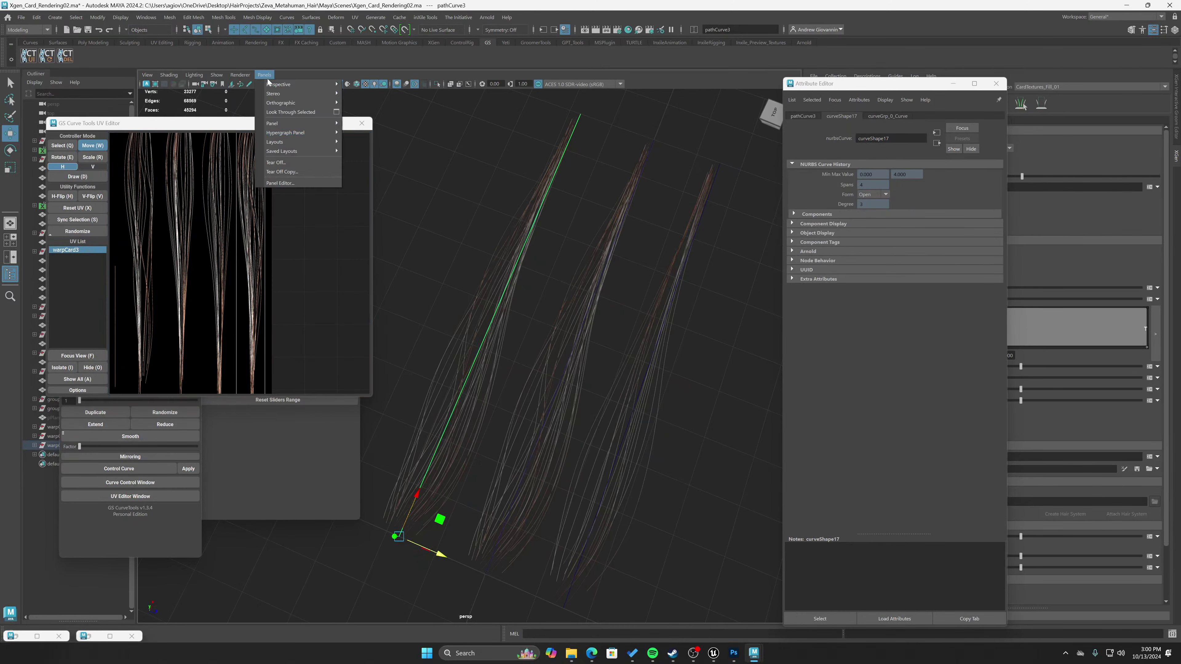
mouse_move(241, 75)
click(287, 91)
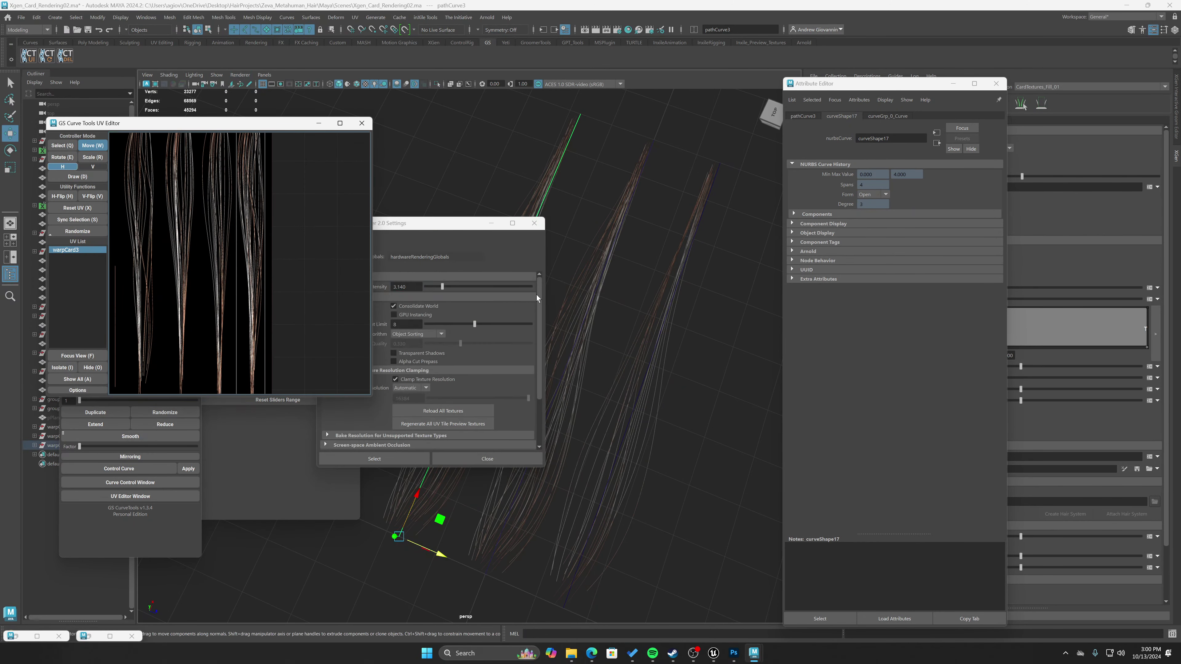
drag(458, 224, 597, 235)
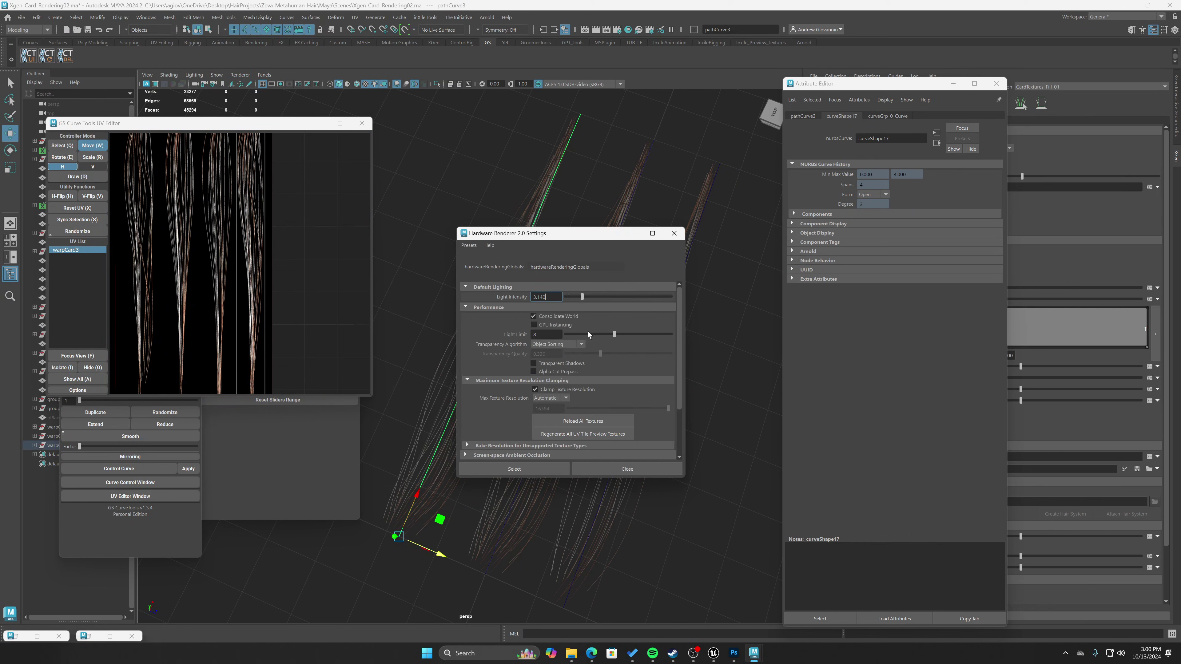
scroll(647, 400, down, 2)
scroll(644, 402, up, 2)
click(560, 347)
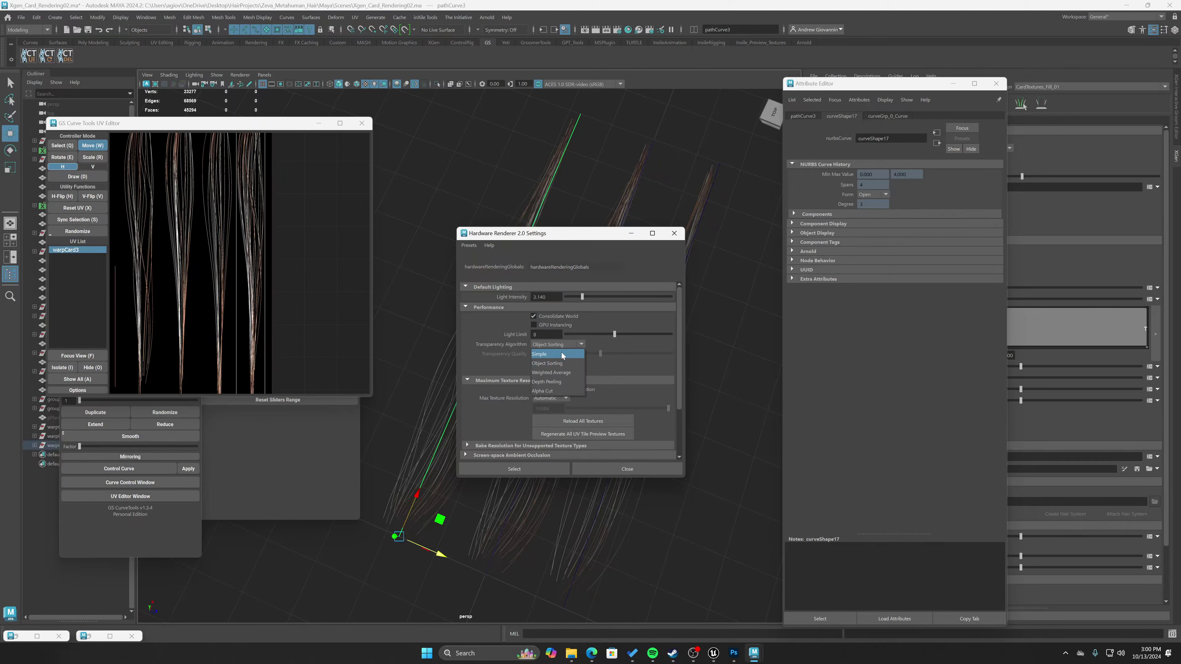
click(556, 375)
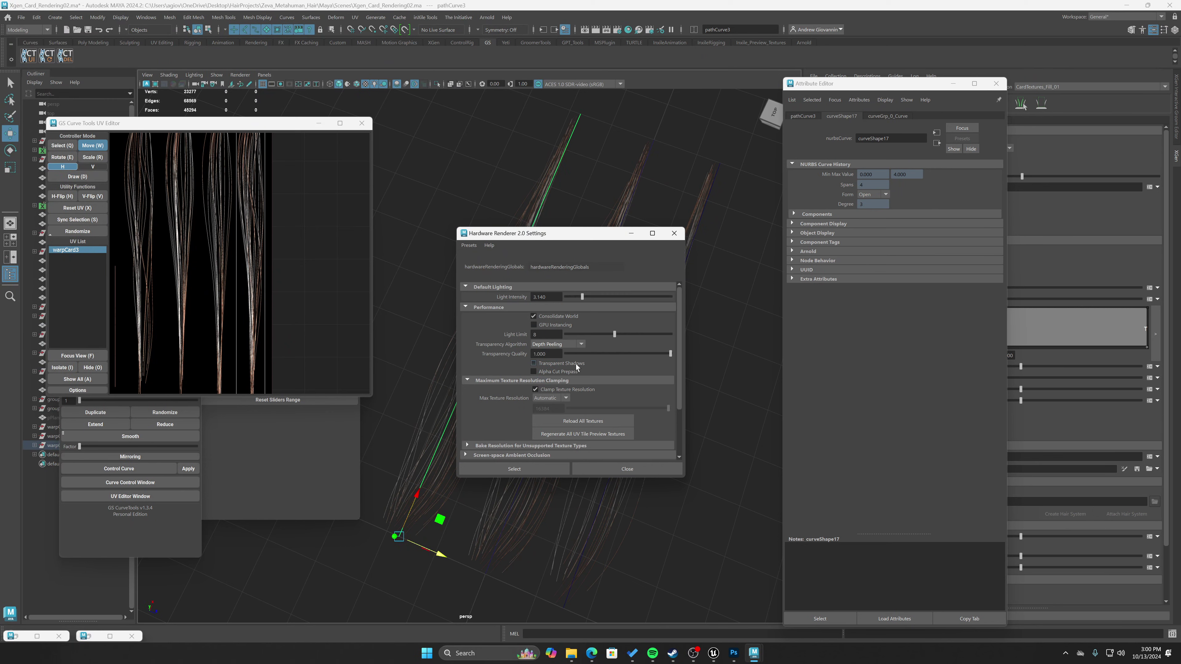
click(558, 371)
click(613, 470)
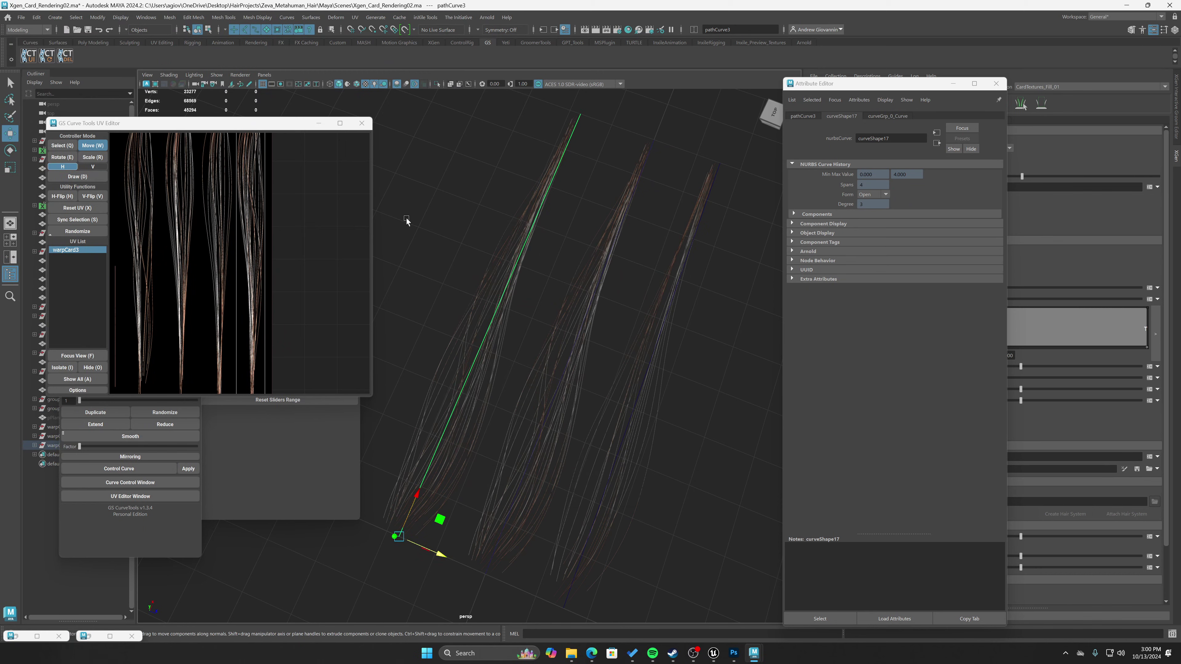
Move warpCard3's UV frame onto another hair strand and nudge it into place.
alt+drag(493, 465, 474, 525)
scroll(267, 329, down, 3)
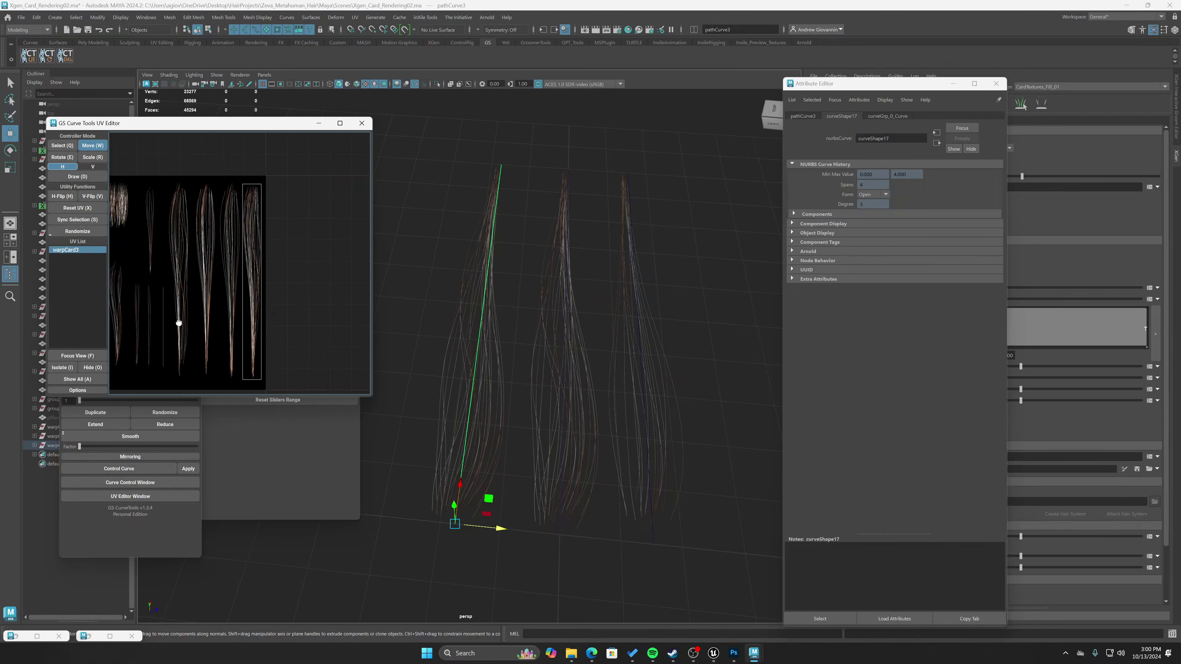
middle_drag(179, 322, 212, 294)
key(q)
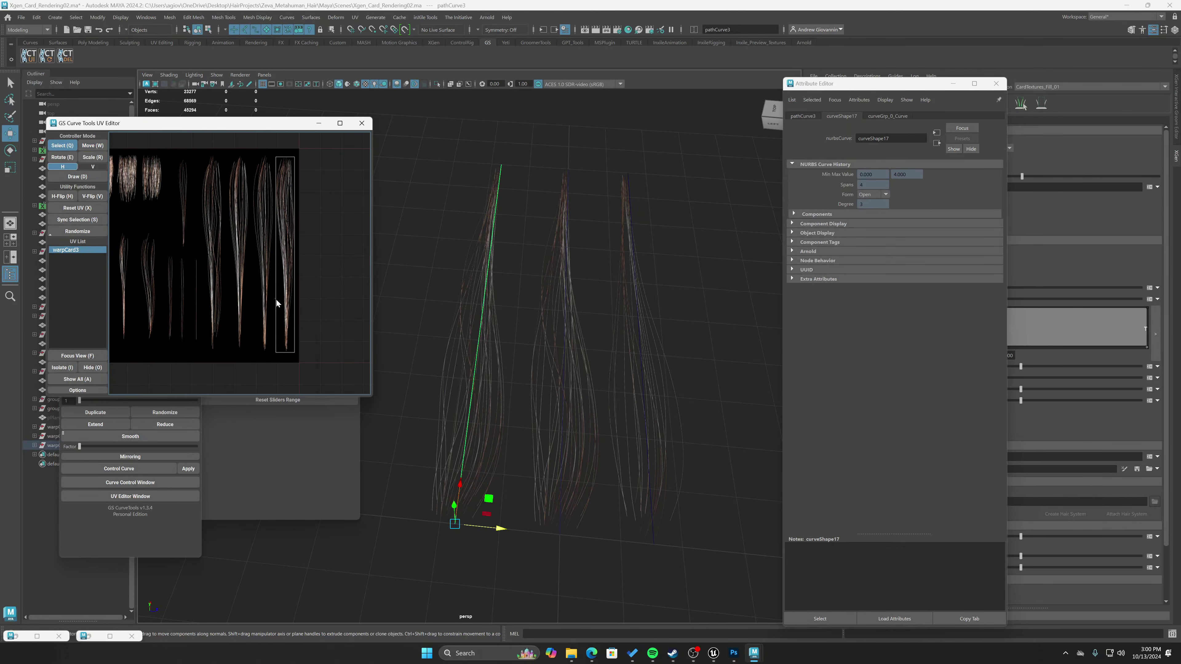
key(w)
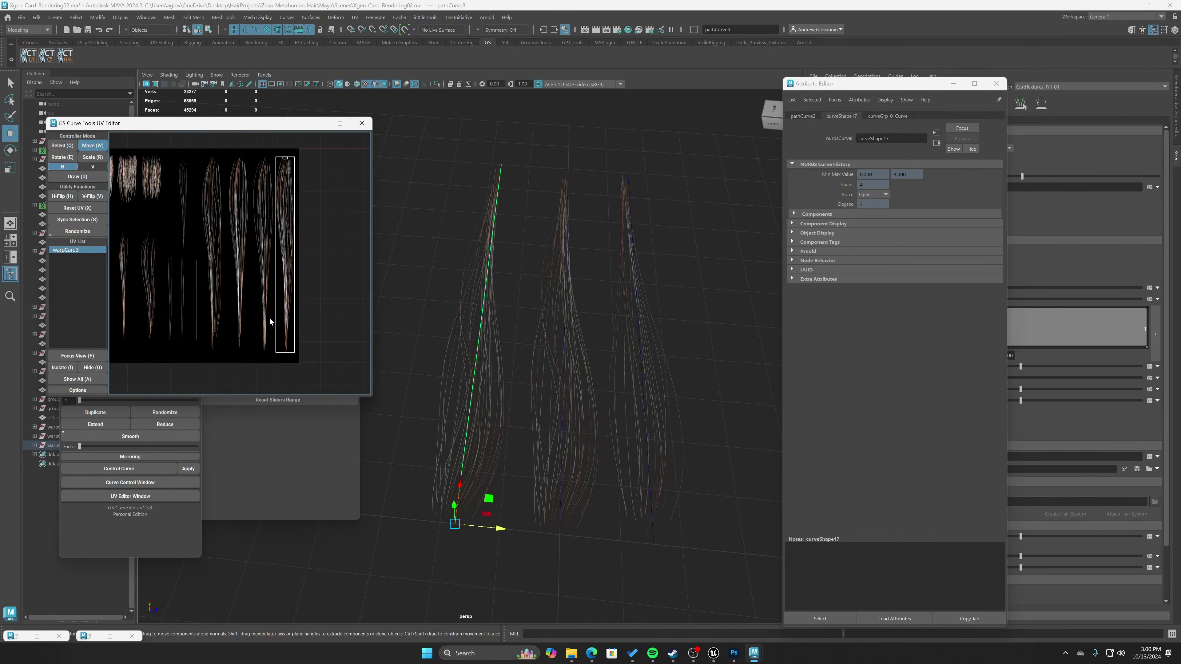
drag(278, 325, 232, 324)
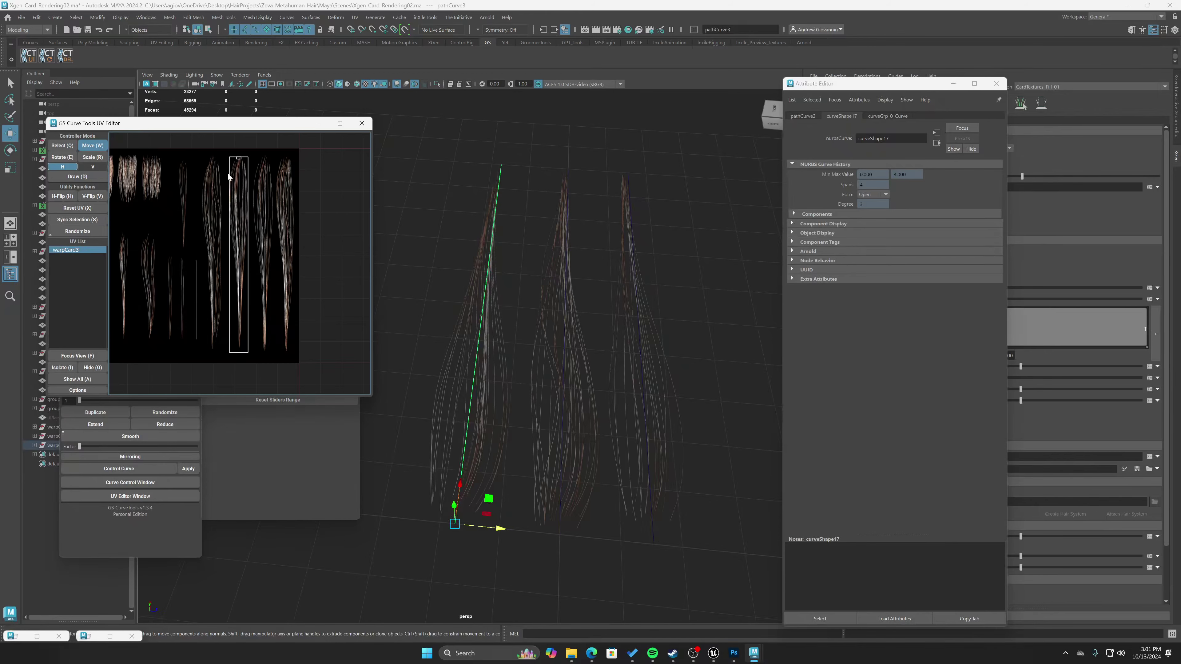
scroll(227, 174, up, 5)
scroll(255, 204, up, 2)
middle_drag(255, 204, 257, 337)
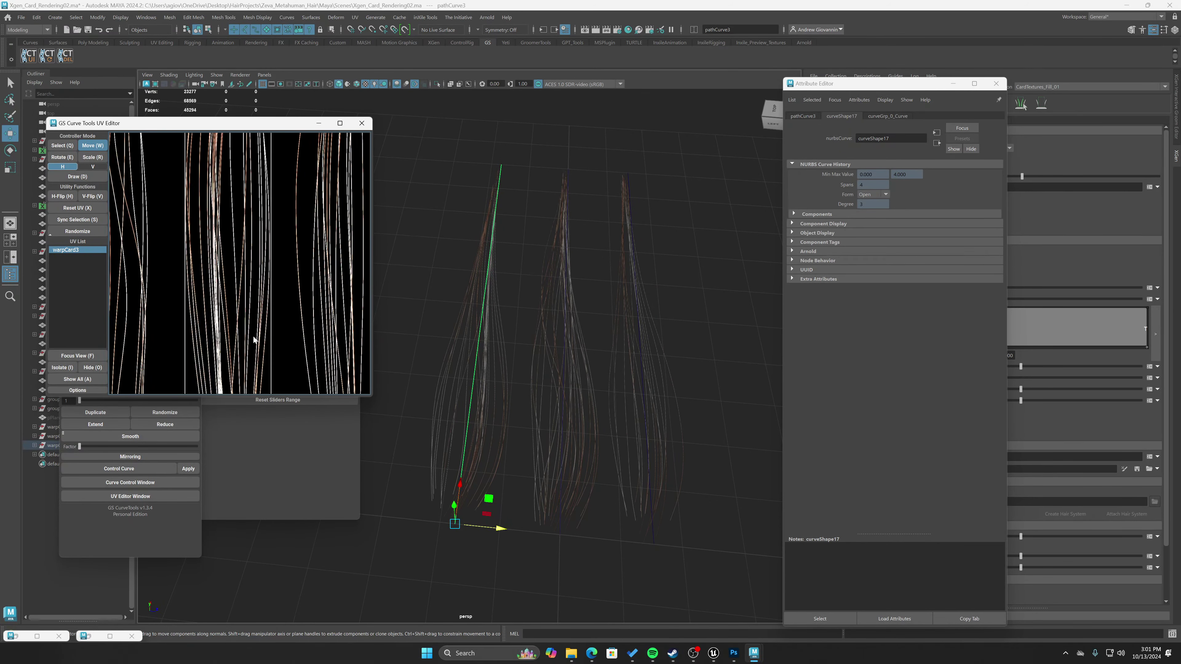
drag(264, 347, 265, 343)
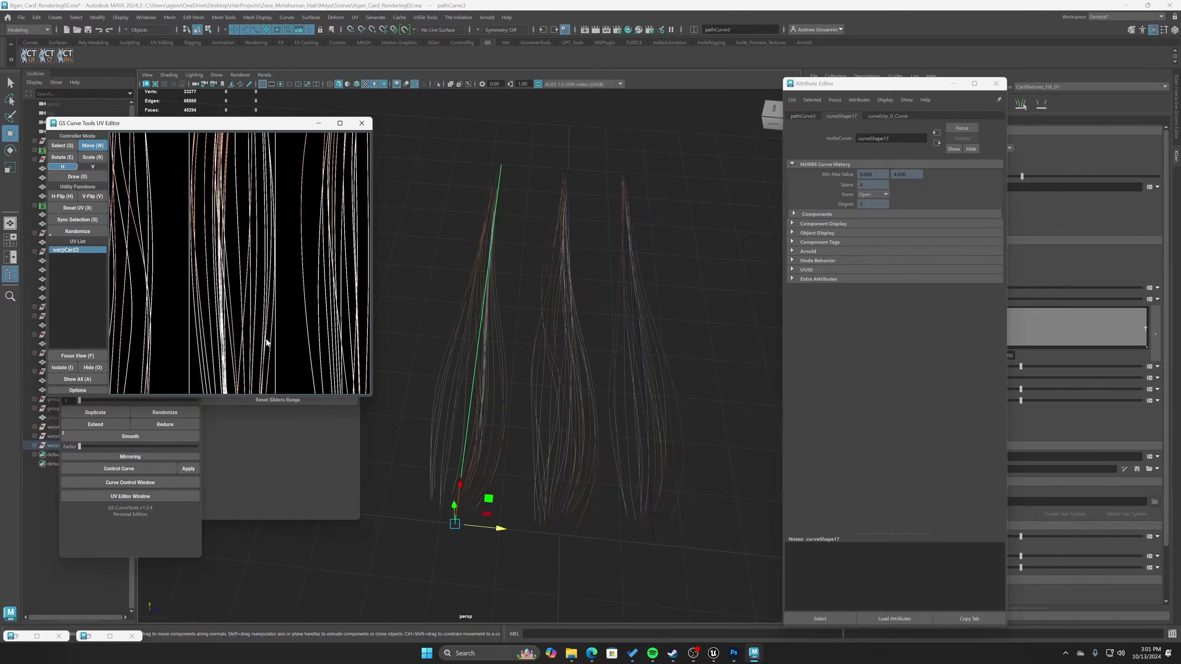
scroll(266, 343, down, 3)
middle_drag(270, 335, 268, 308)
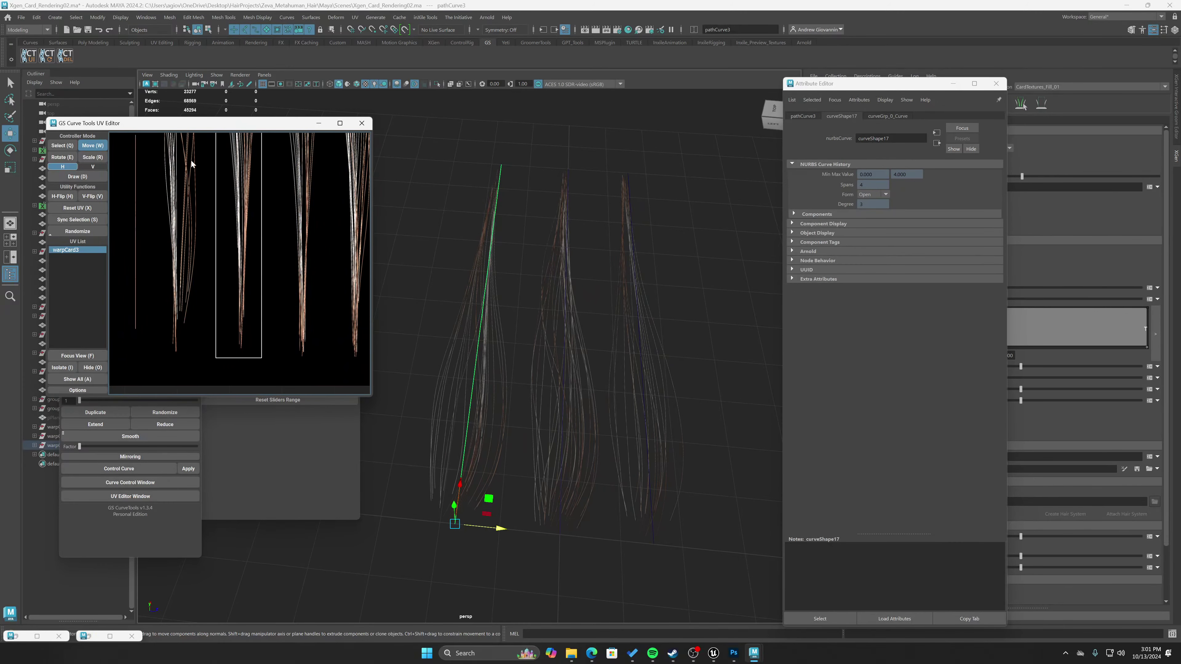
Scale warpCard3's UVs shorter vertically and wider horizontally to fit the strand.
click(93, 157)
click(93, 167)
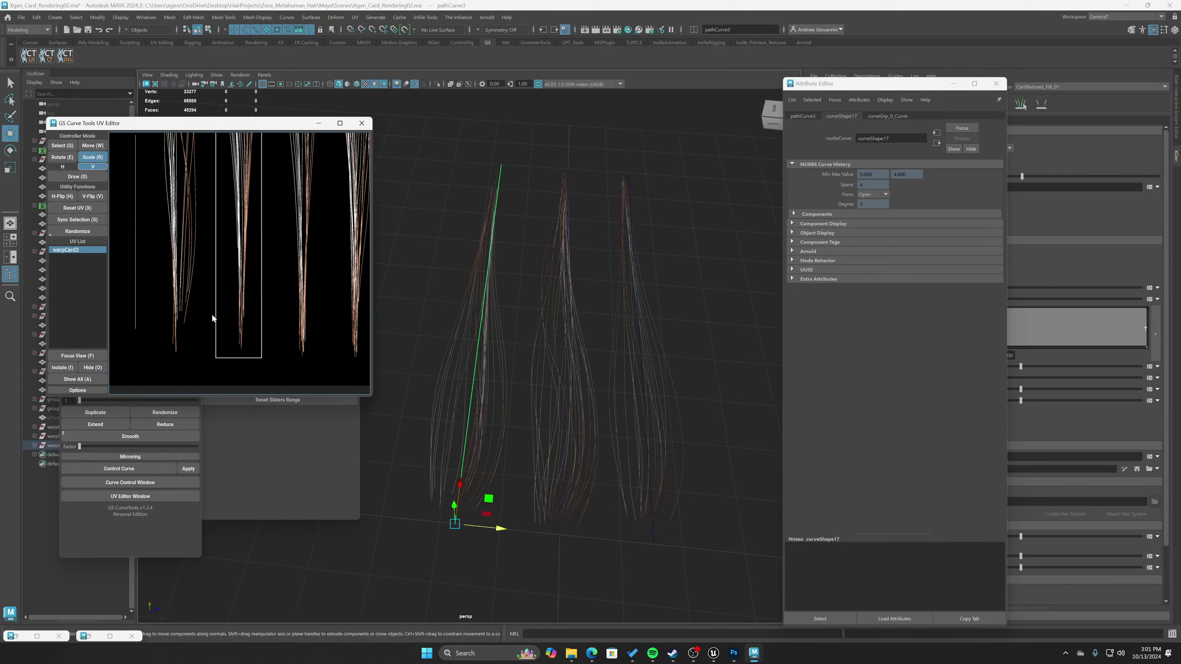
drag(251, 355, 257, 347)
scroll(266, 191, up, 5)
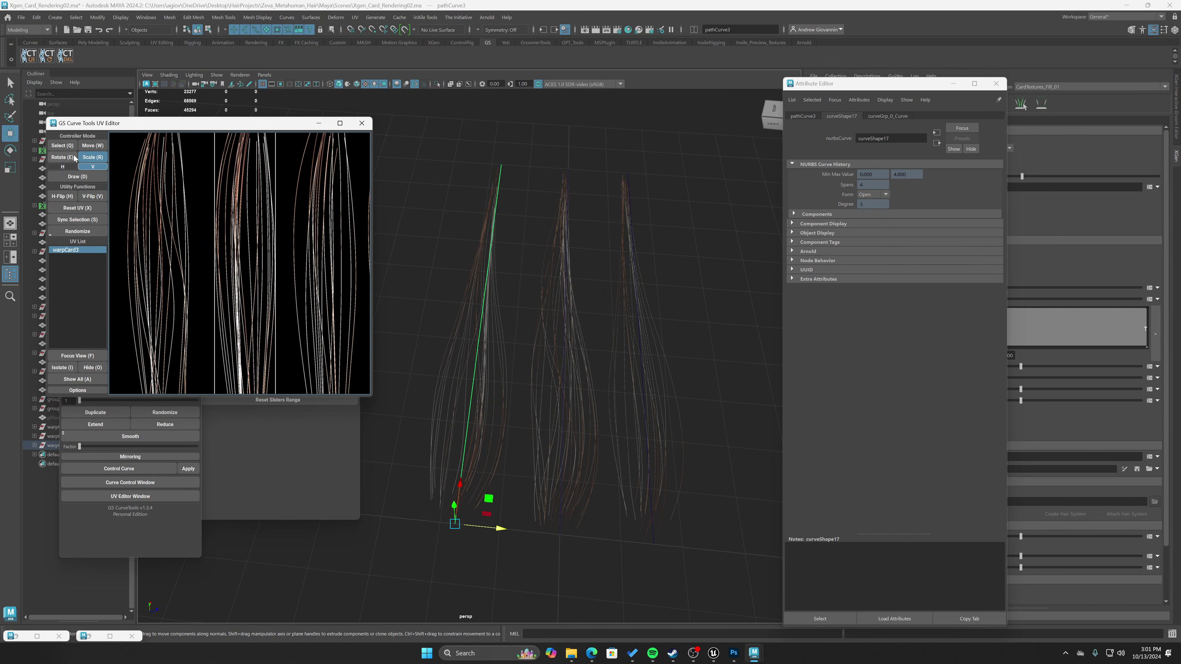
click(68, 166)
drag(276, 271, 276, 271)
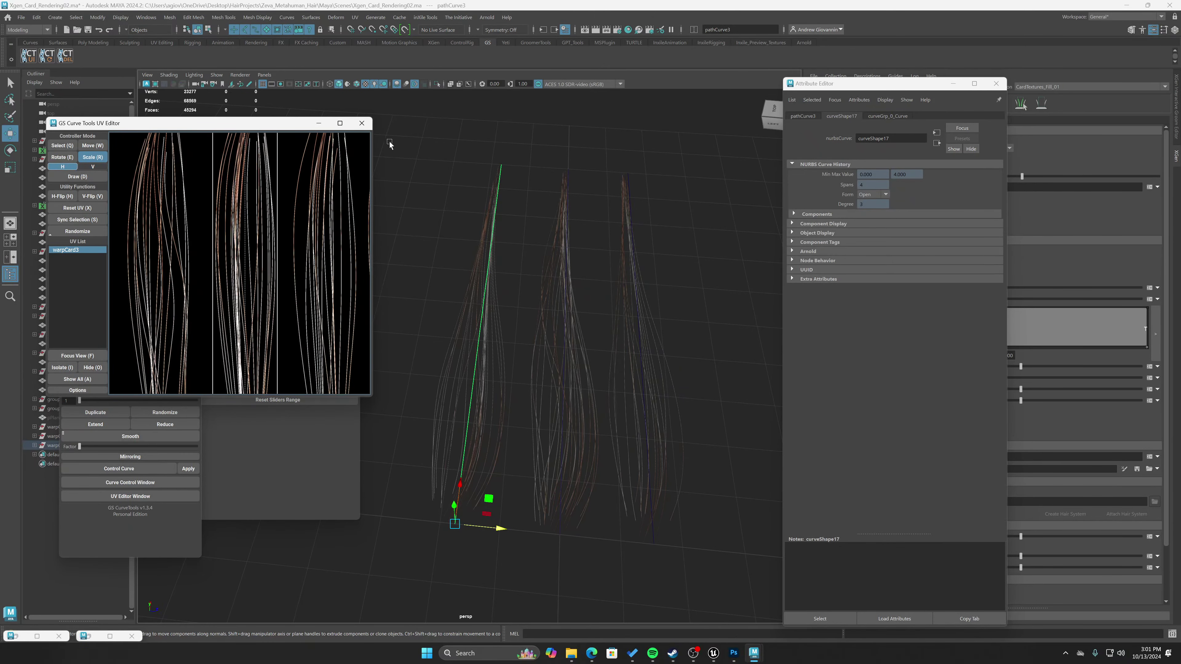
Close the UV Editor, shift a hair card right, and set warpCard3's orientation to -26.6.
click(361, 122)
scroll(513, 393, down, 3)
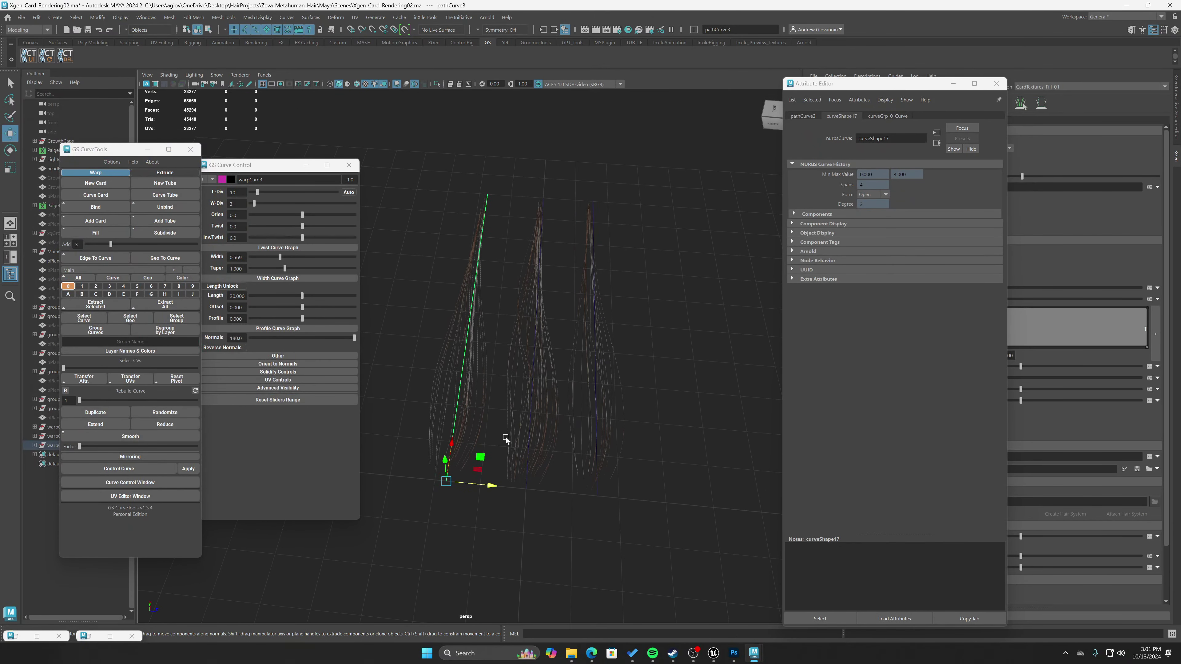
drag(497, 476, 559, 497)
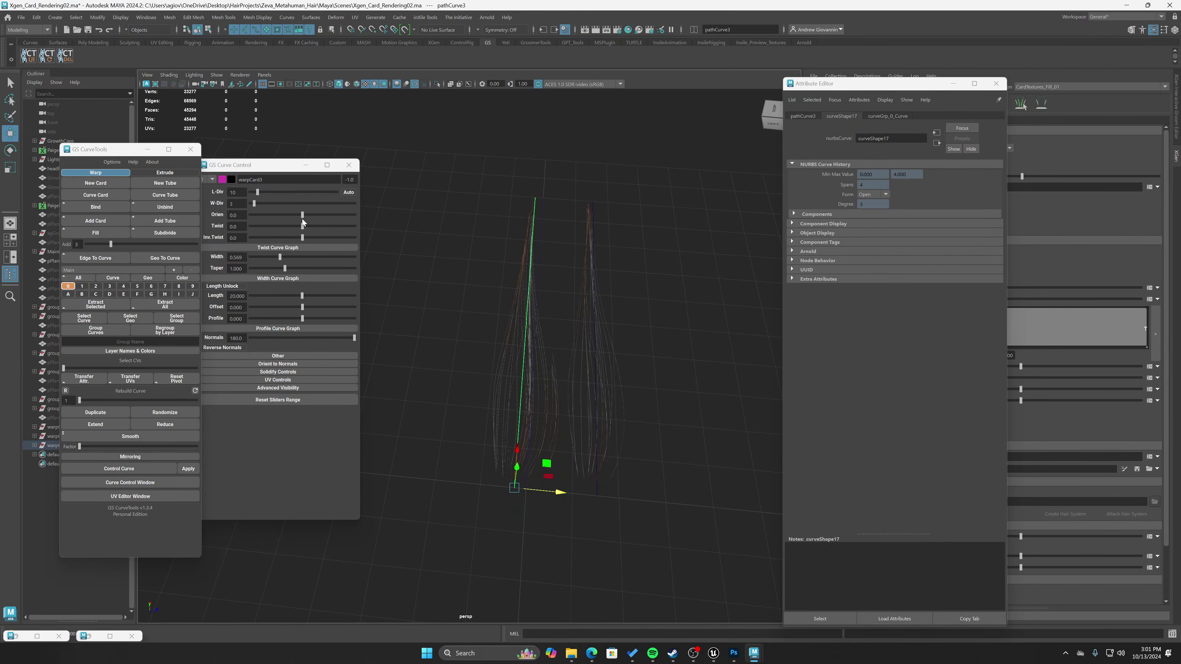
drag(302, 215, 296, 216)
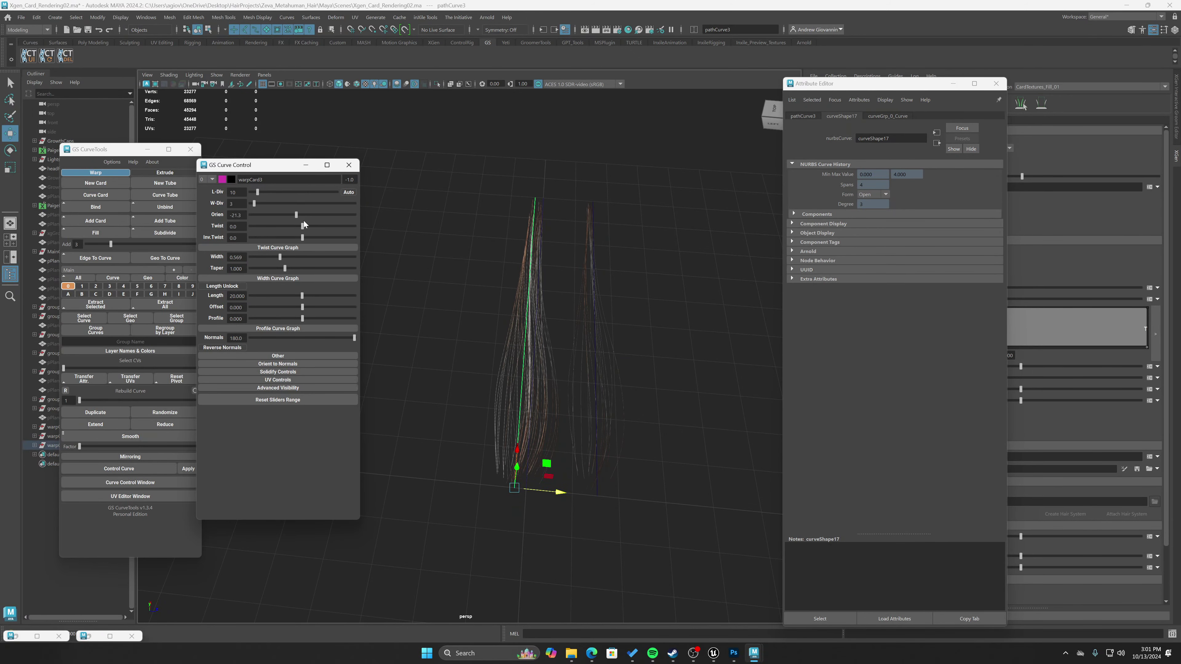
scroll(573, 390, down, 5)
alt+drag(572, 390, 476, 355)
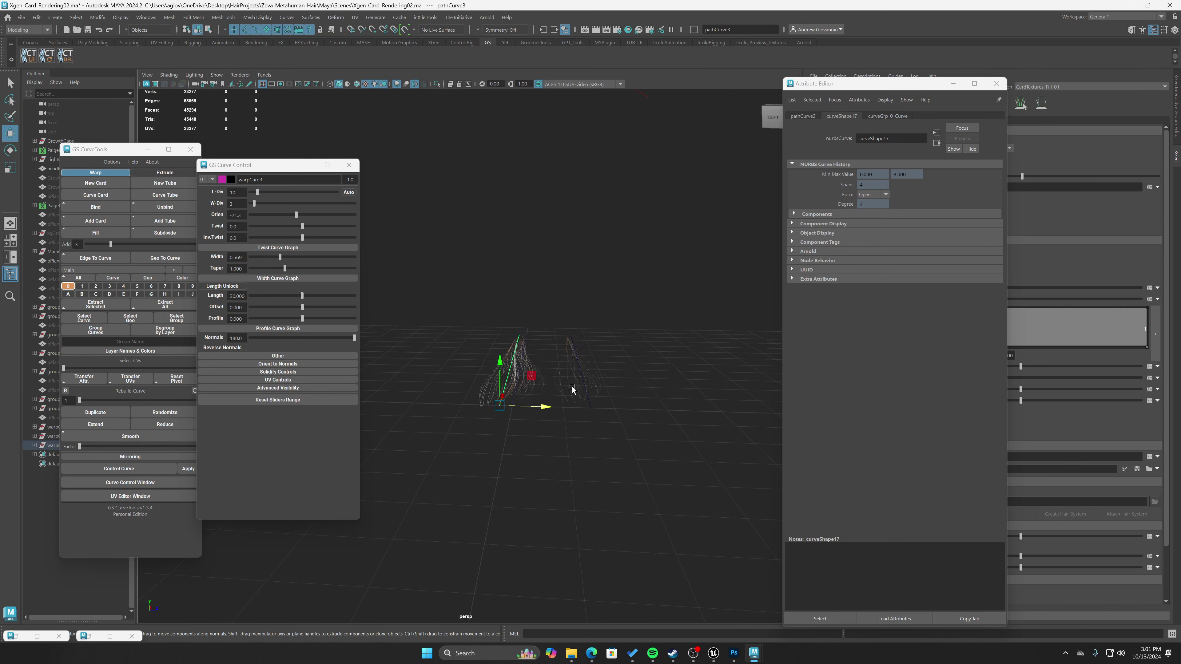
scroll(572, 390, up, 5)
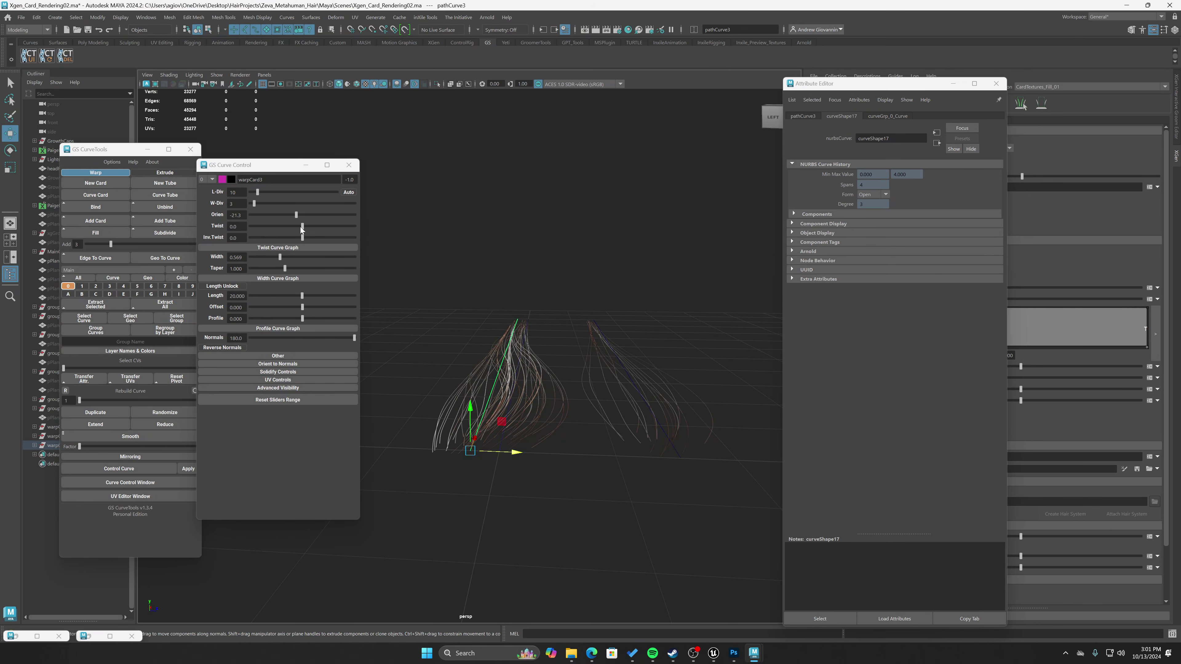
drag(296, 214, 293, 214)
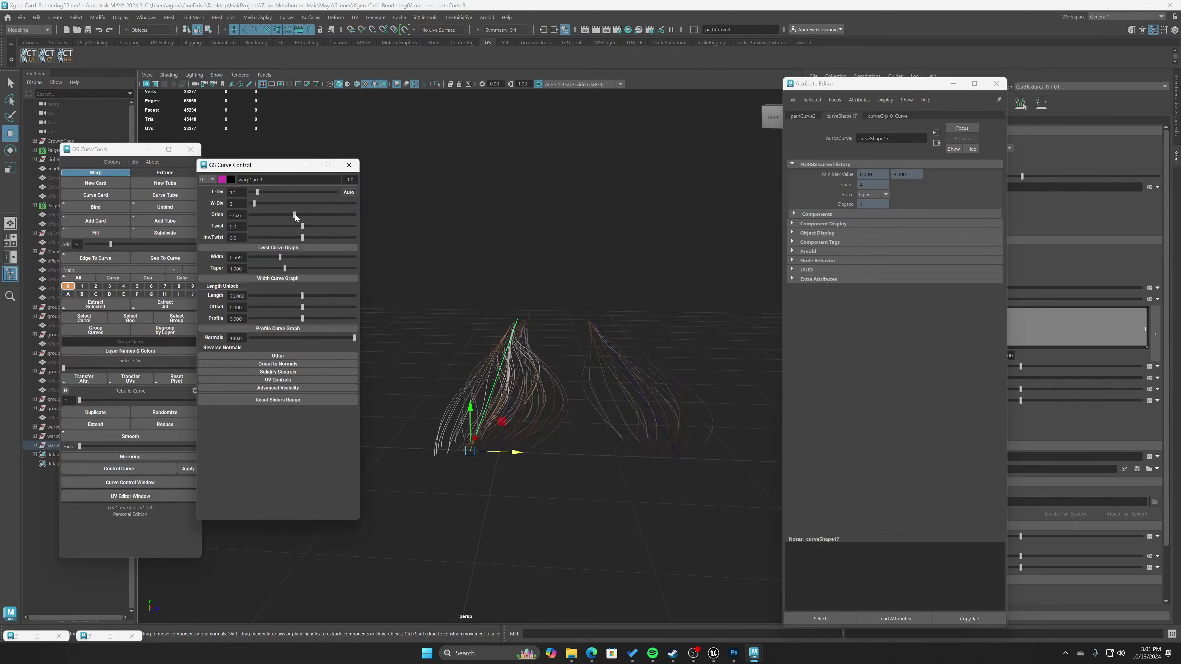
Move warpCard2 left toward the other cards and set its orientation to 24.5.
scroll(517, 297, up, 3)
scroll(519, 311, down, 3)
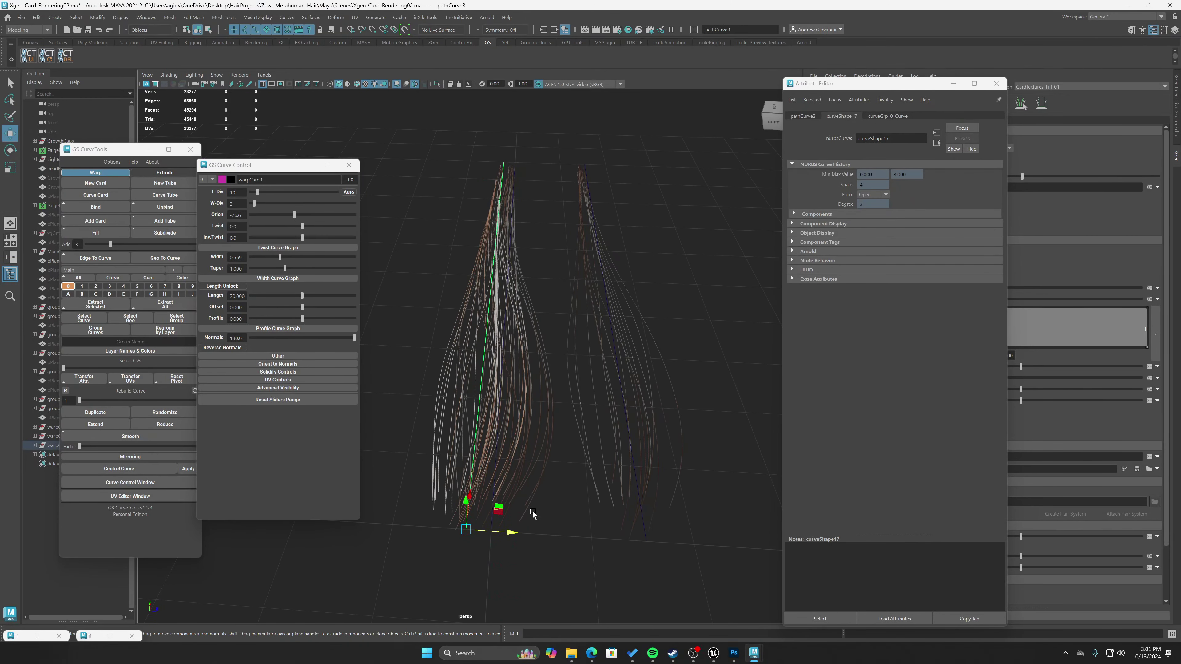
drag(658, 309, 577, 257)
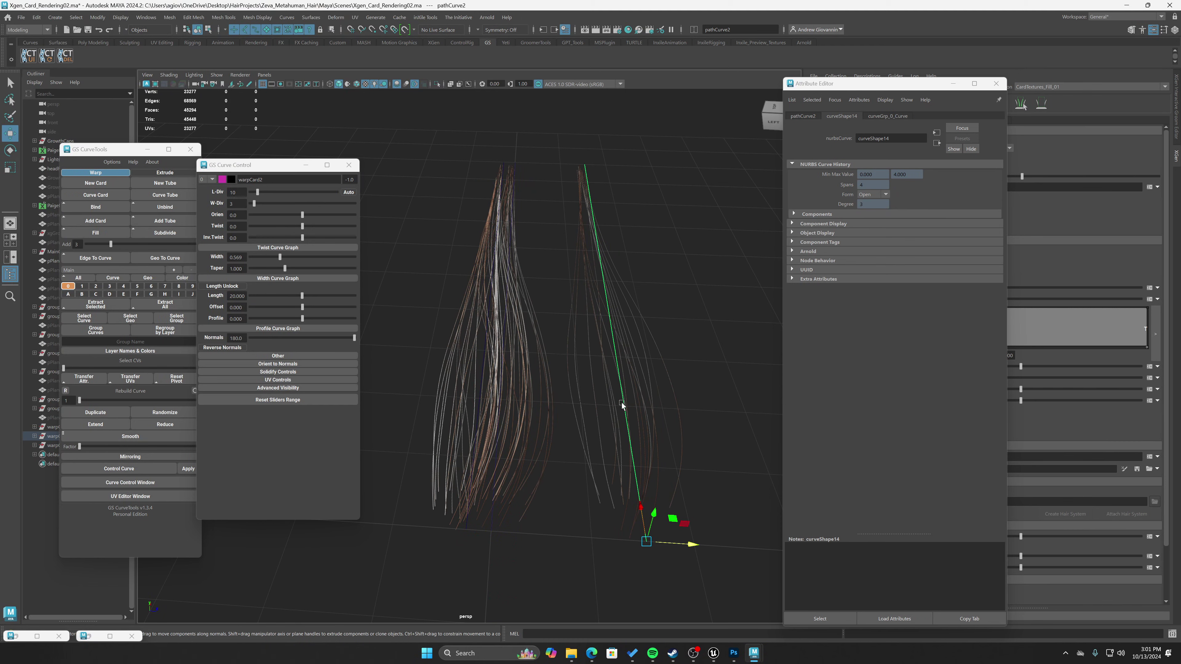
drag(695, 548, 561, 537)
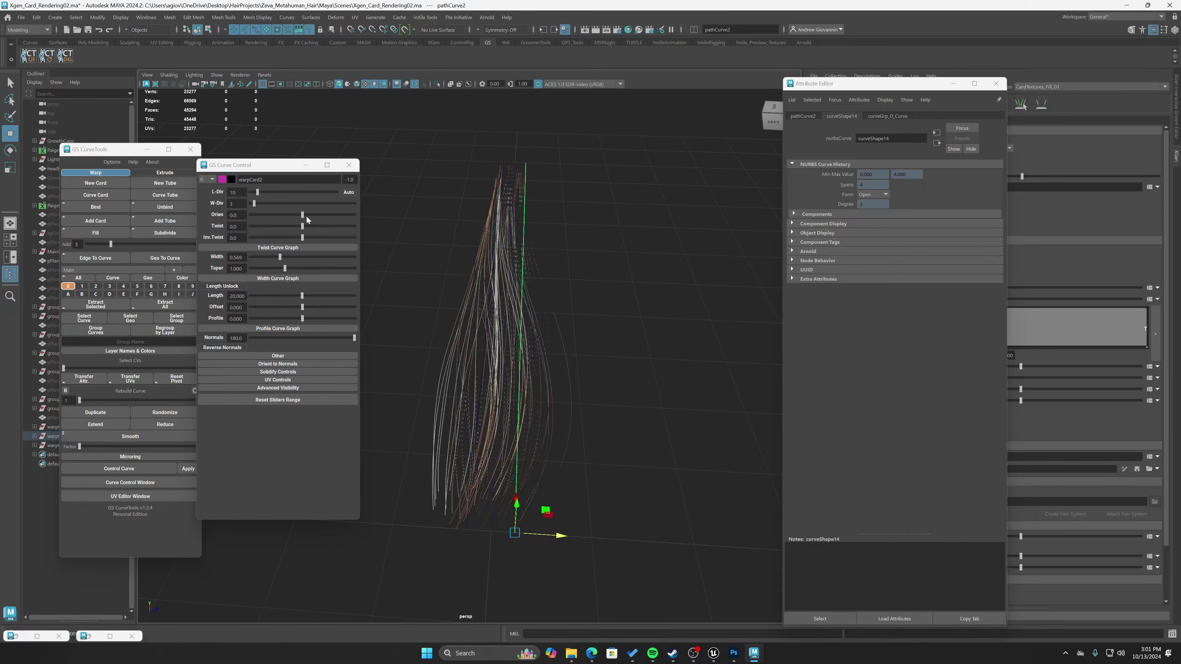
drag(304, 214, 309, 215)
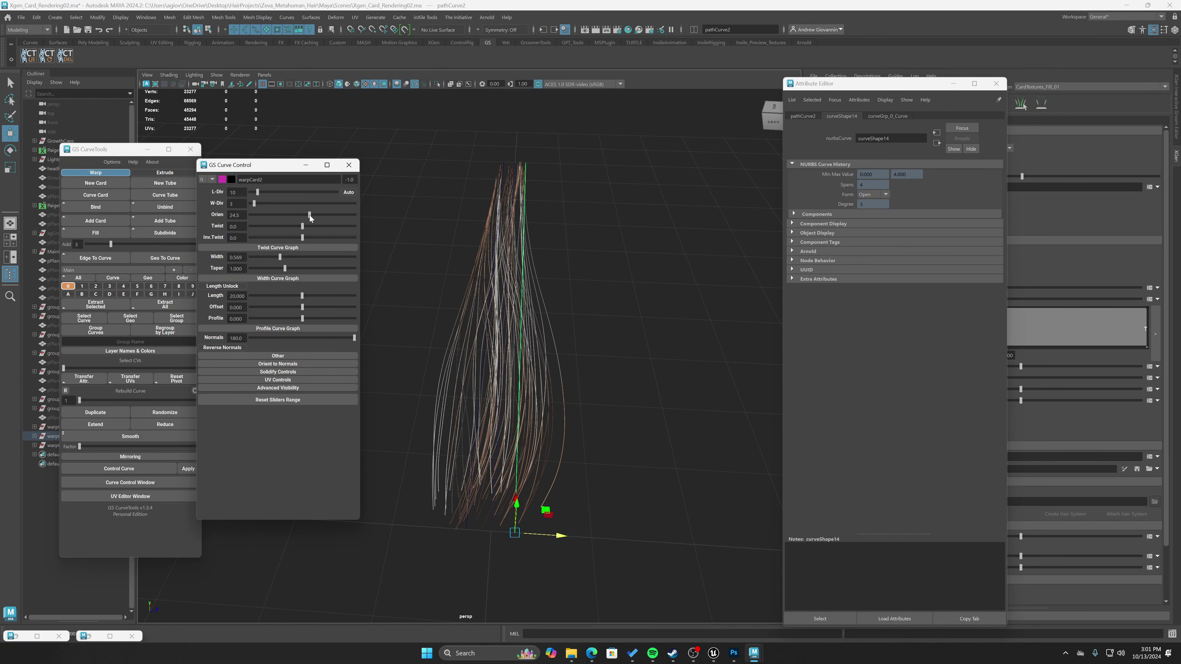
alt+drag(572, 470, 531, 591)
key(e)
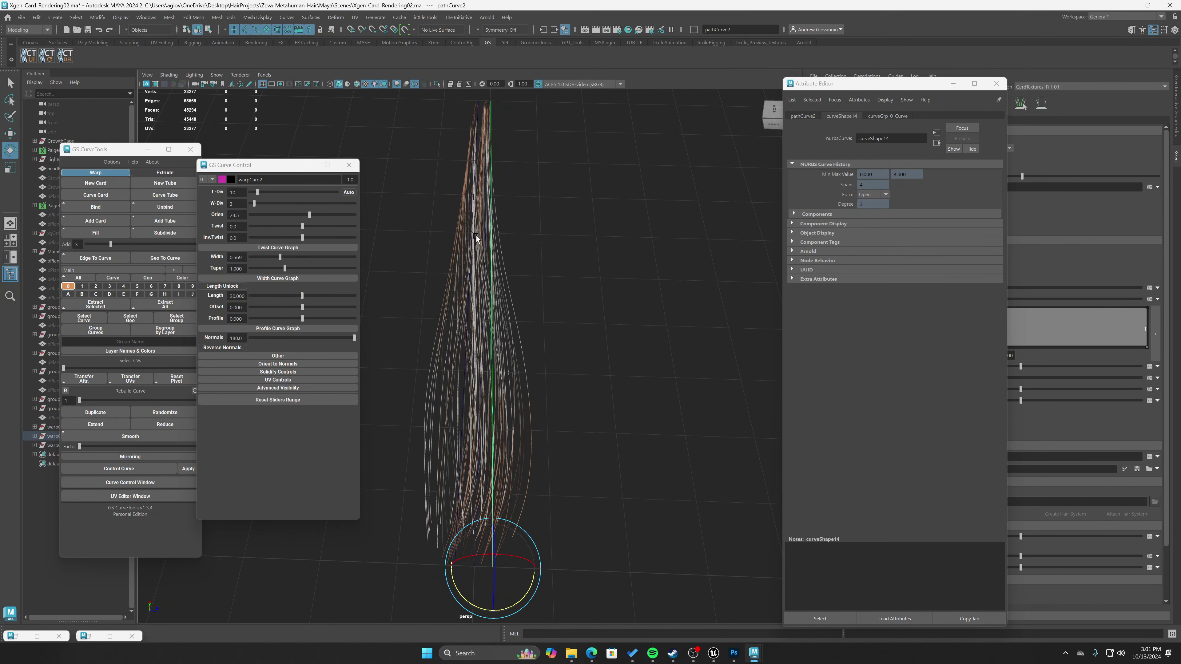
Rotate warpCard3's guide curve so it stands more vertically.
click(477, 135)
drag(493, 582, 495, 579)
click(576, 366)
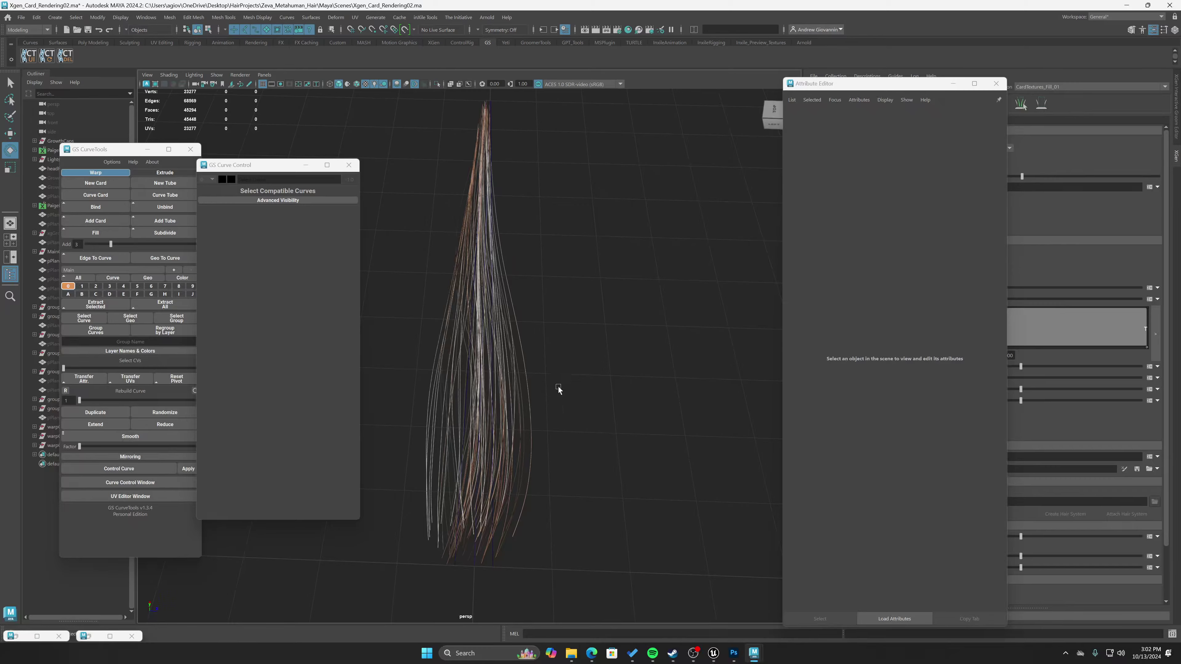
alt+drag(556, 391, 549, 550)
Narrow warpCard2's card width to about 0.415 in GS Curve Control.
click(476, 326)
key(r)
alt+drag(568, 469, 558, 447)
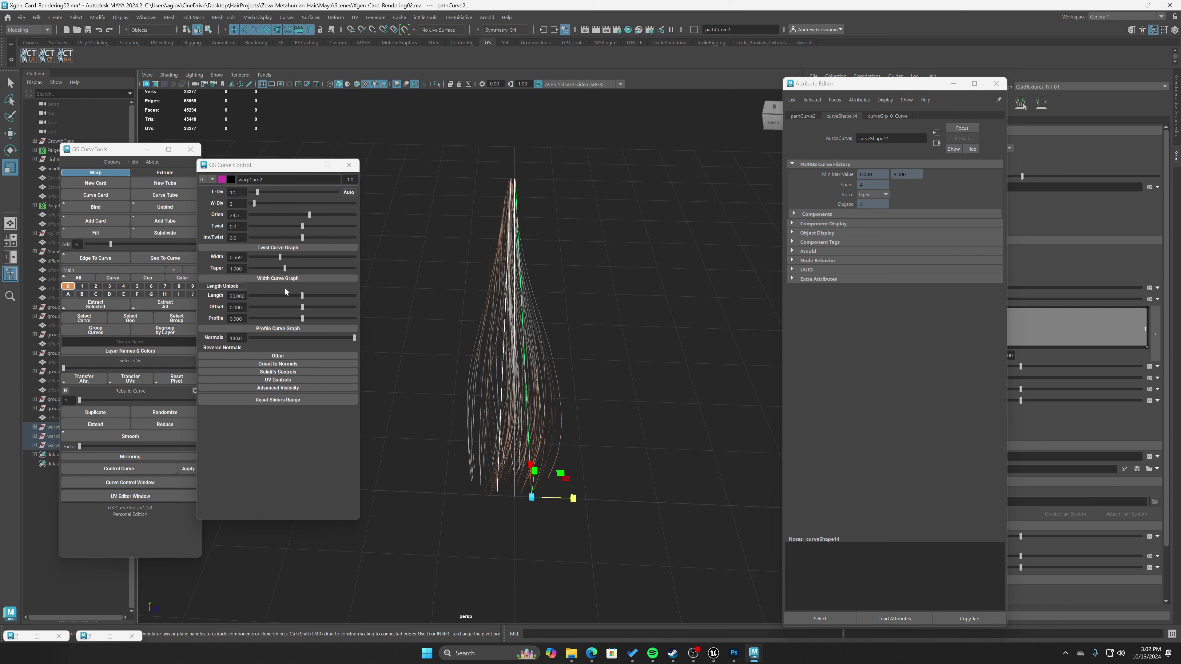
drag(277, 258, 272, 259)
click(628, 380)
alt+drag(628, 380, 642, 413)
click(579, 357)
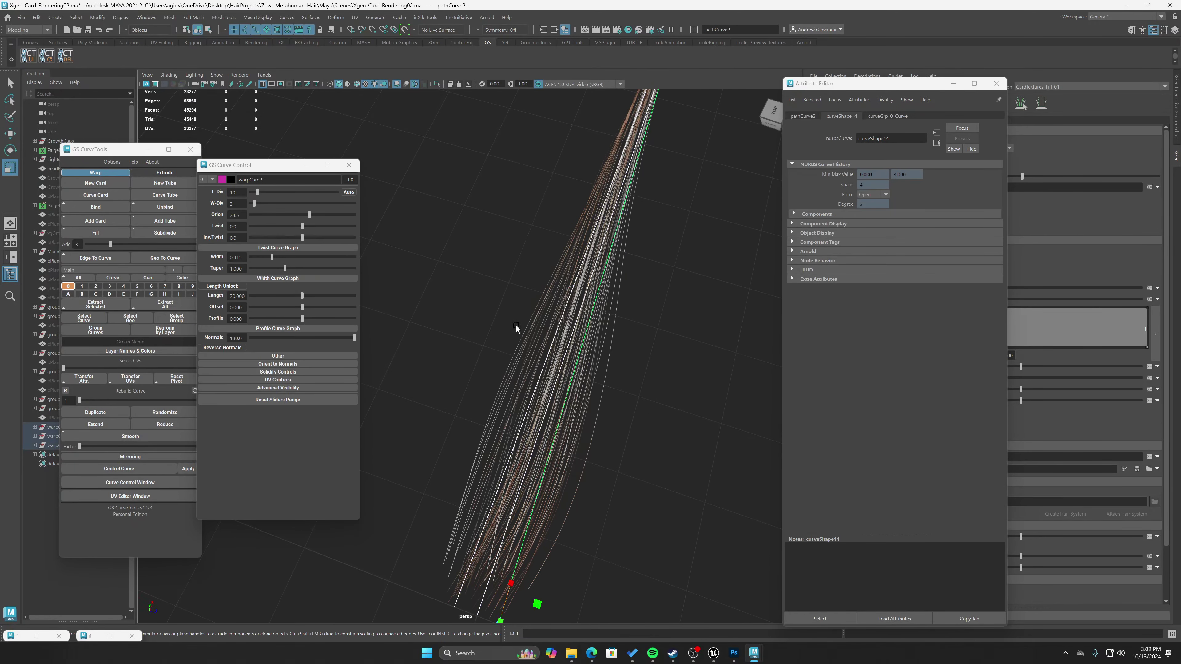
click(110, 149)
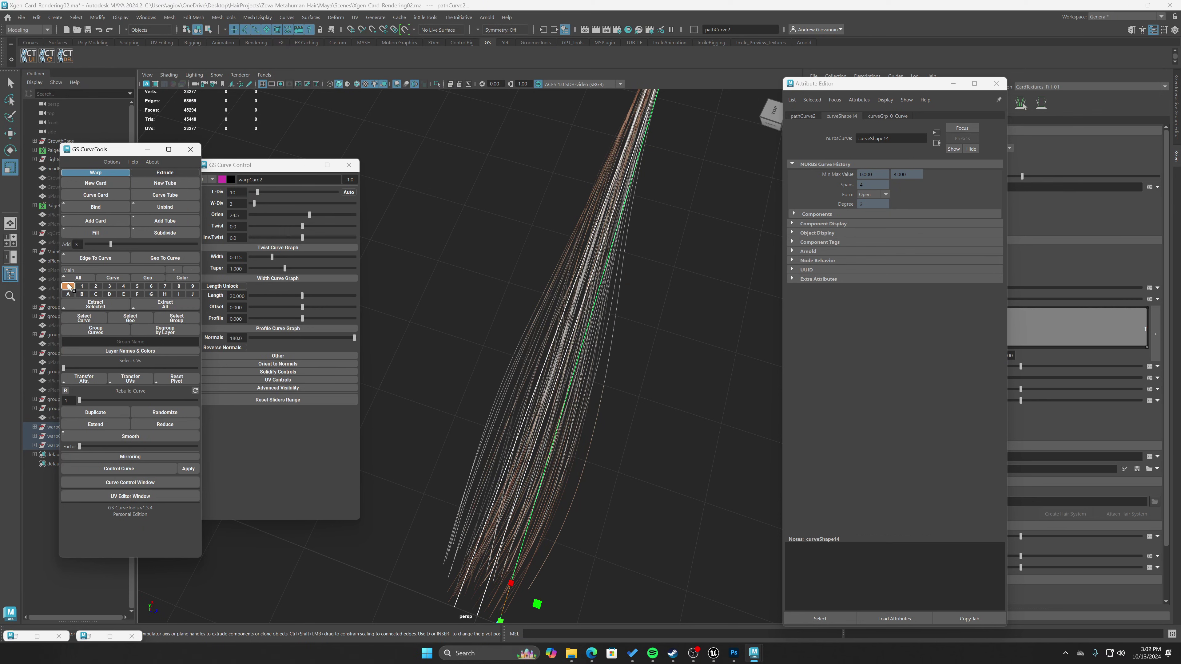
click(192, 294)
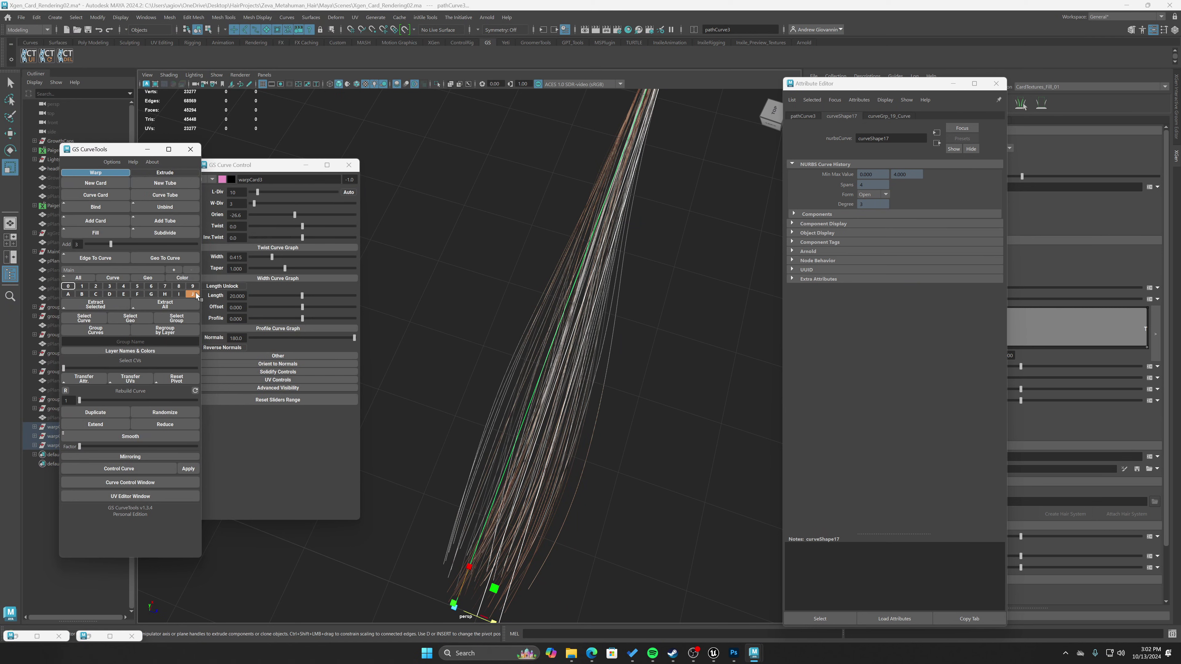
Switch from curve layer 2 back to layer 0 and frame the selected card from a low angle.
click(94, 287)
click(68, 286)
key(f)
alt+drag(557, 316, 551, 427)
Enable Bind to All Available Empty Curves, Duplicate Curves Before Bind and Flip UVs before Bind.
click(112, 162)
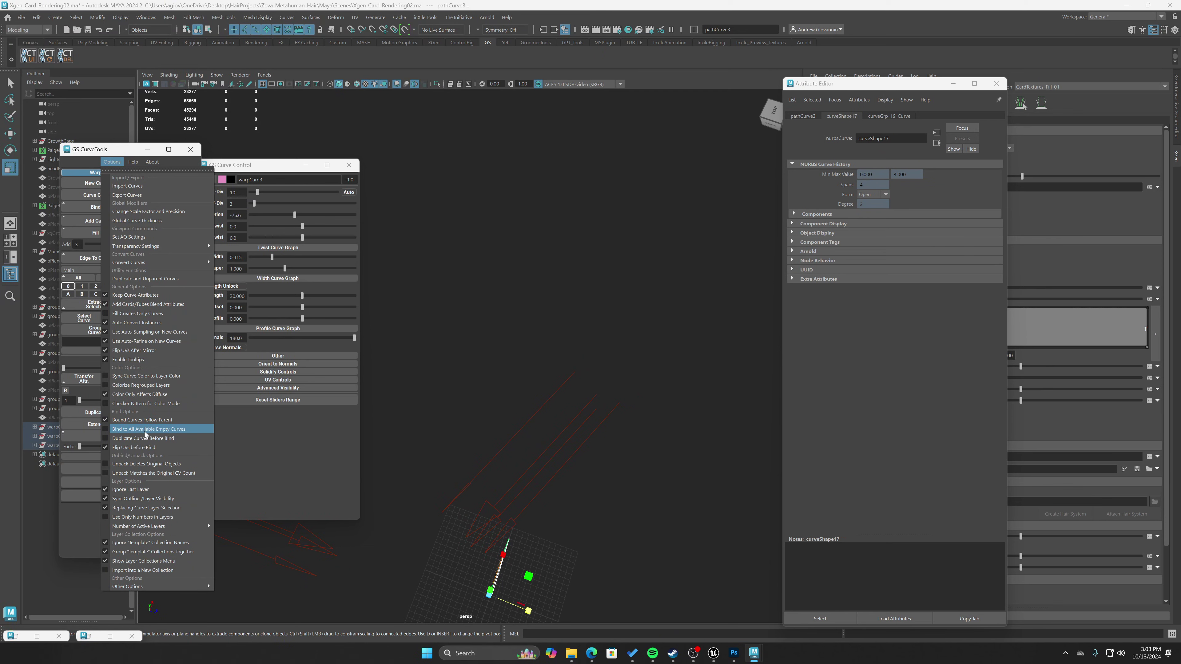
click(113, 430)
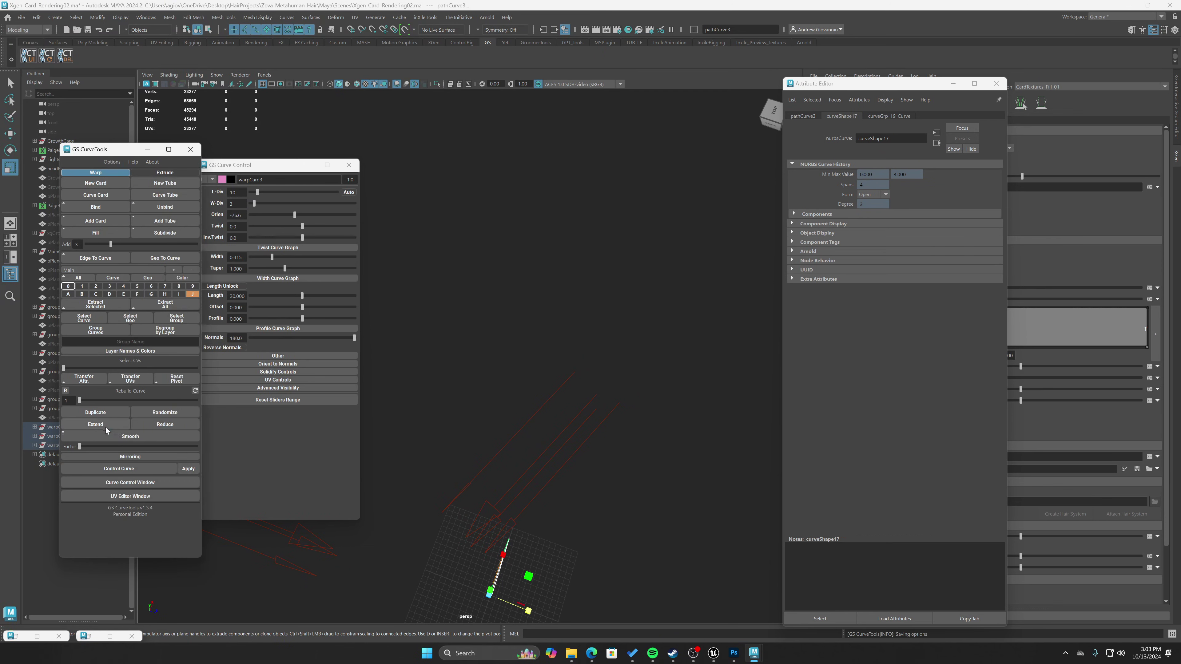
click(111, 162)
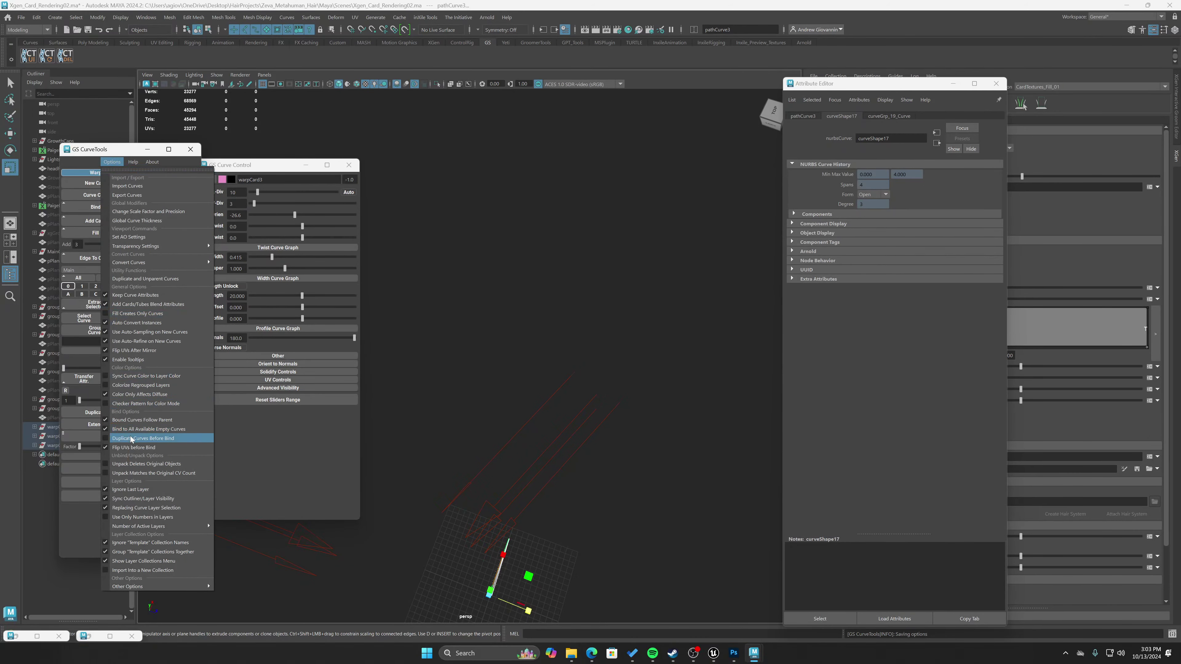
click(114, 438)
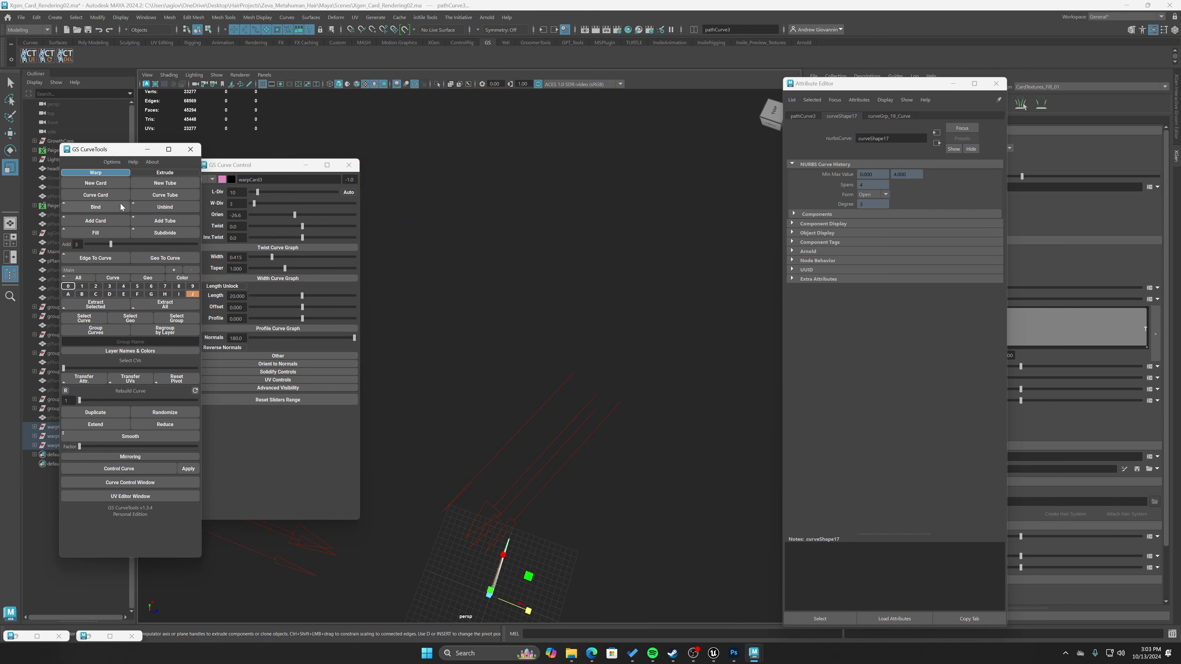
click(112, 161)
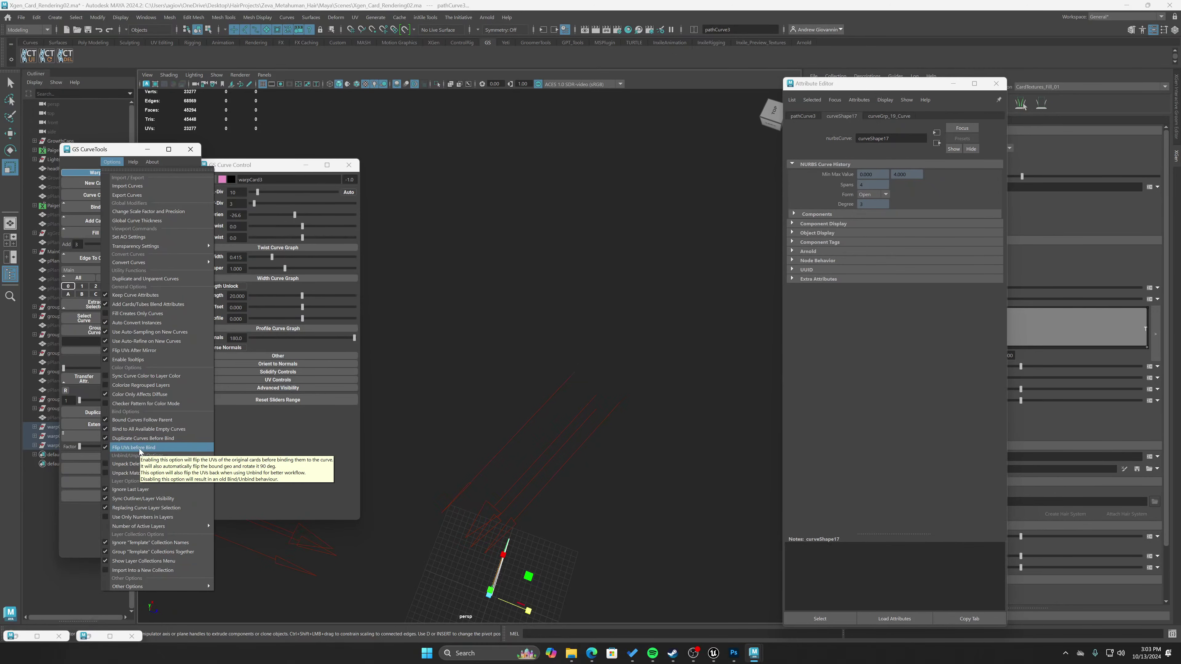
click(108, 448)
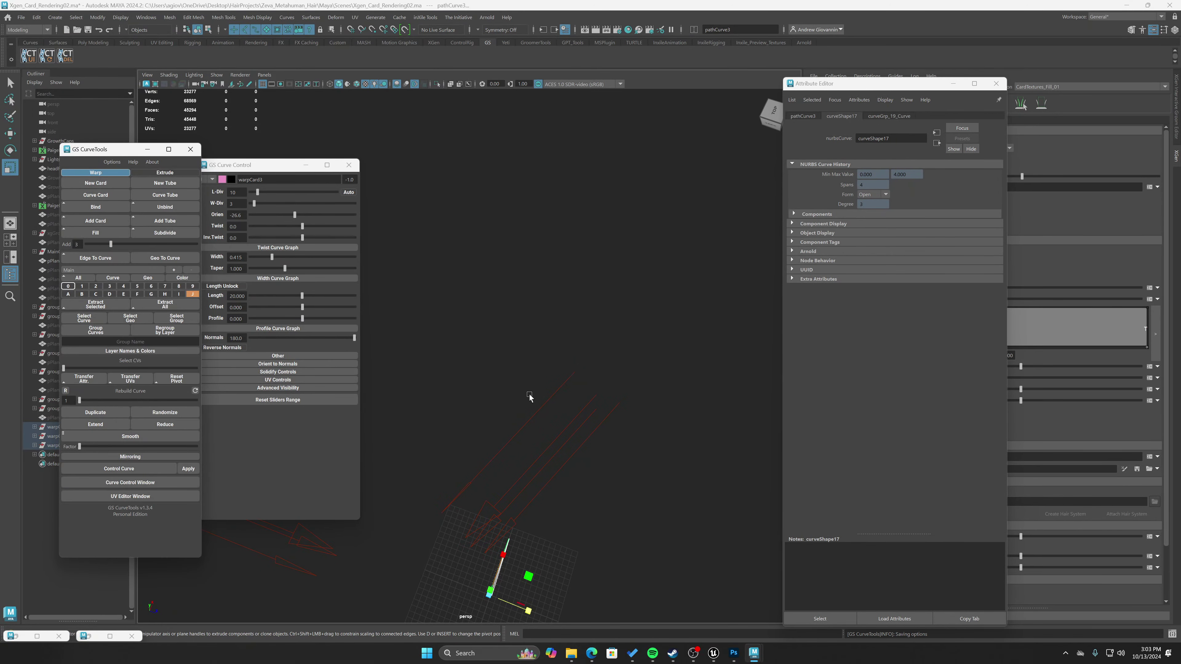
alt+drag(553, 429, 549, 401)
scroll(534, 410, up, 3)
Minimize the GS CurveTools, Curve Control and Attribute Editor windows.
click(147, 149)
click(305, 165)
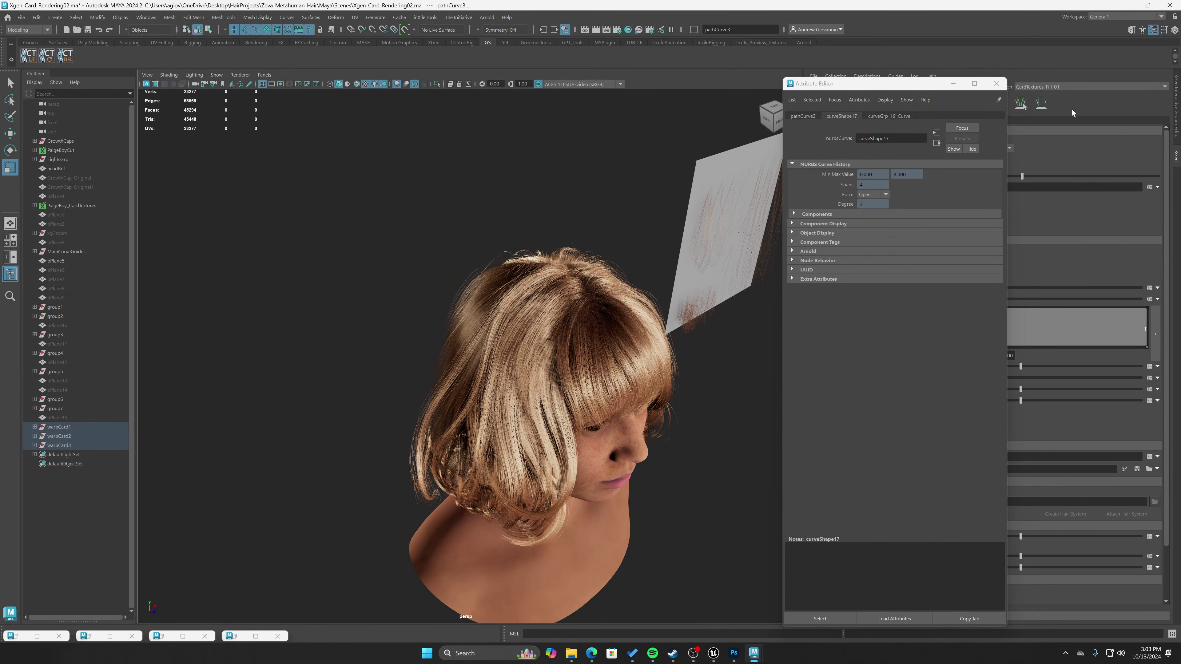
click(954, 83)
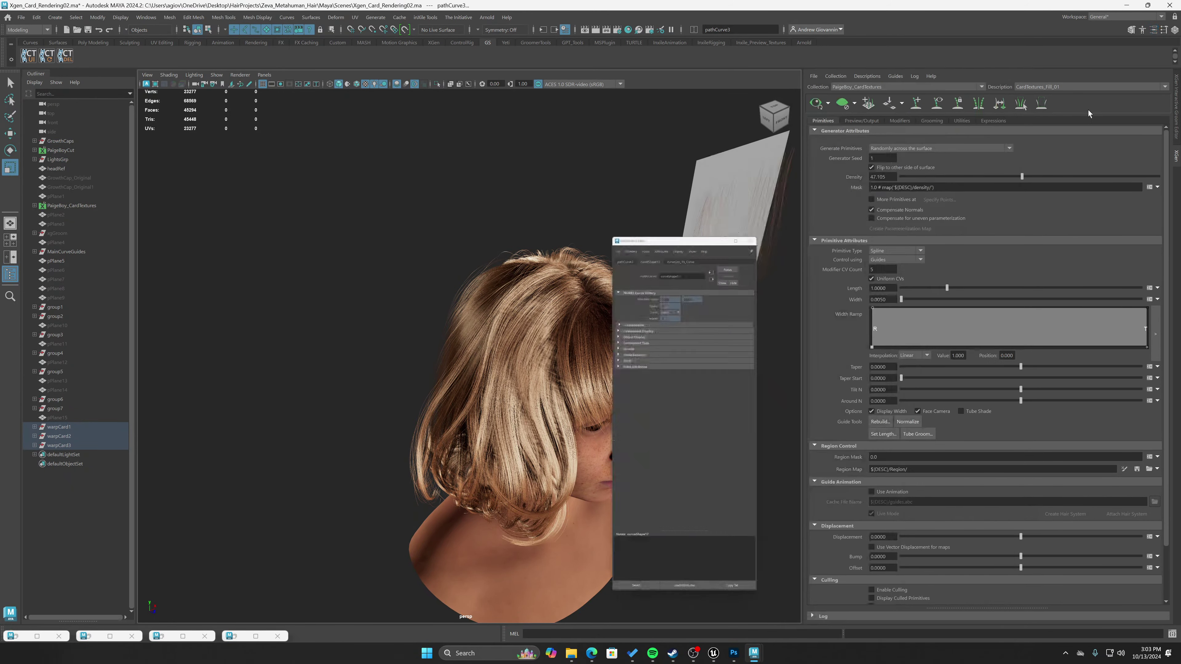
Bring up the XGen editor's Guides To Curves utility and swing the view to the front of the head.
click(1177, 124)
click(1177, 153)
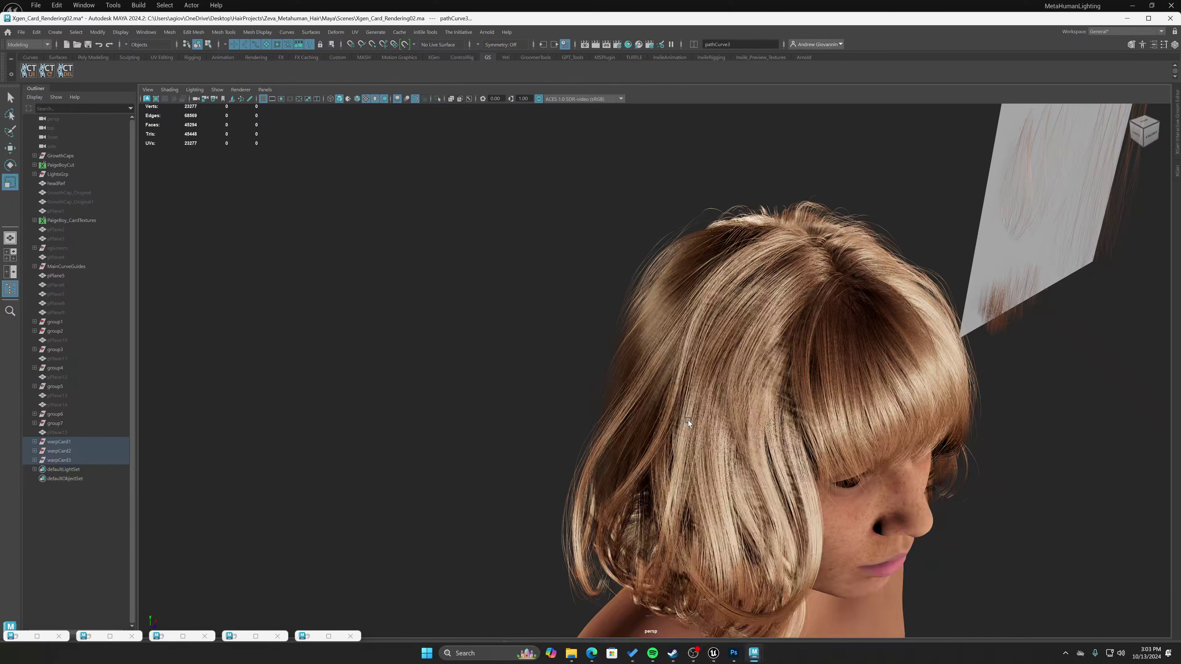
scroll(671, 433, down, 5)
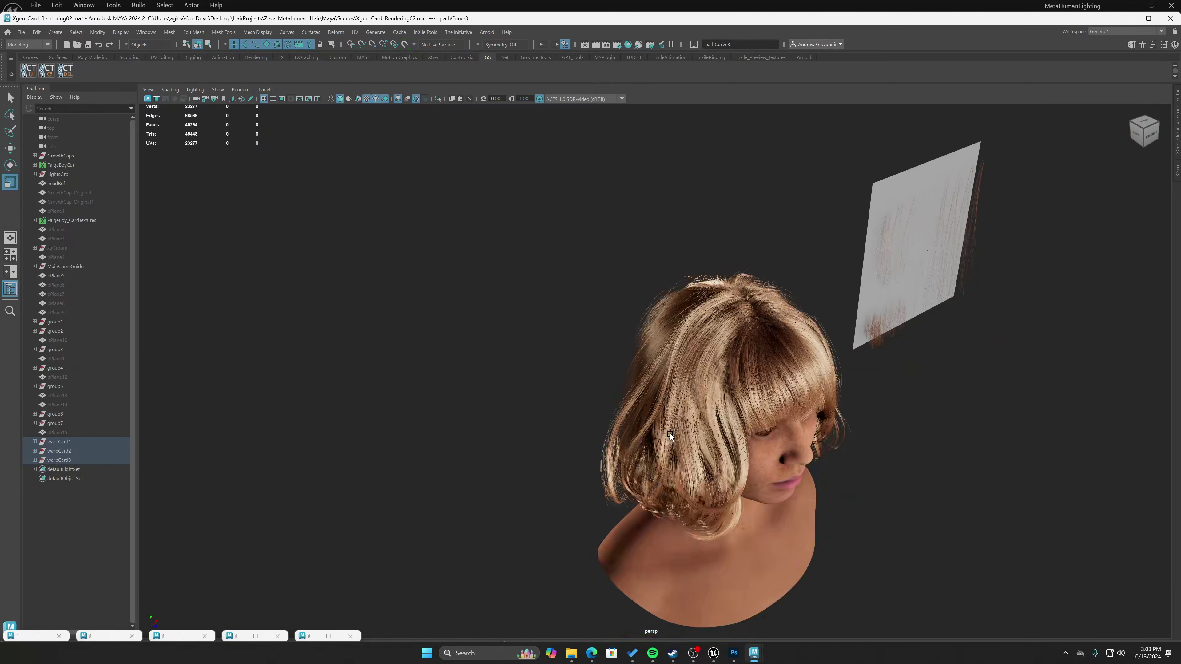
alt+drag(681, 437, 947, 275)
alt+drag(834, 351, 826, 378)
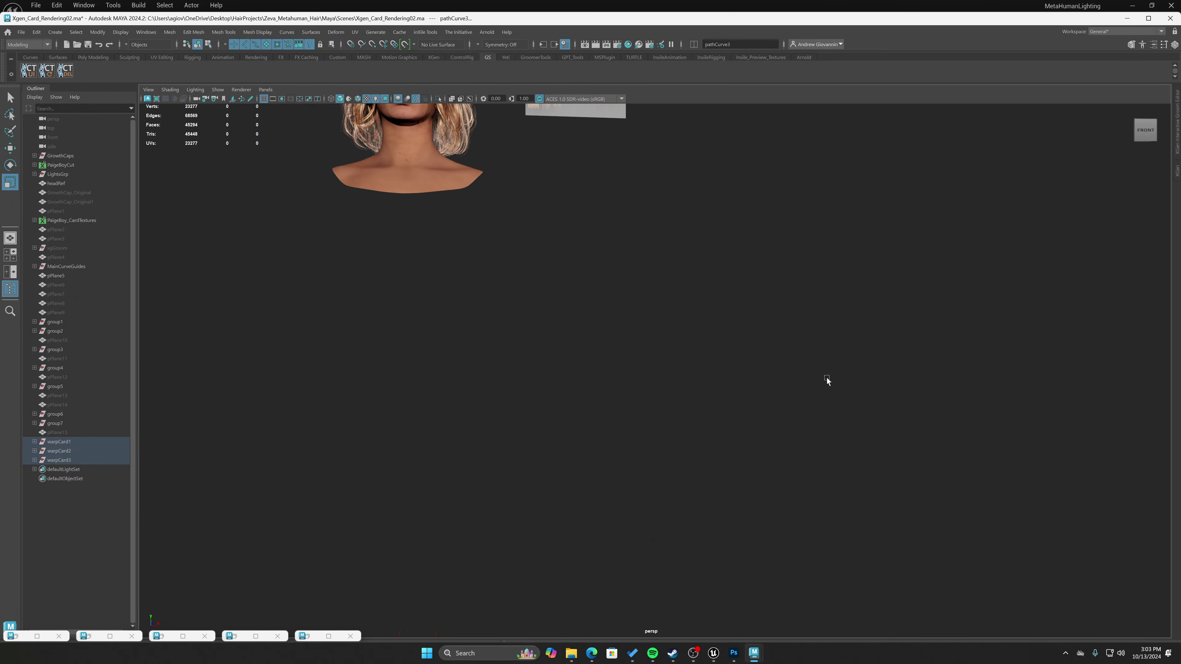
scroll(703, 331, up, 3)
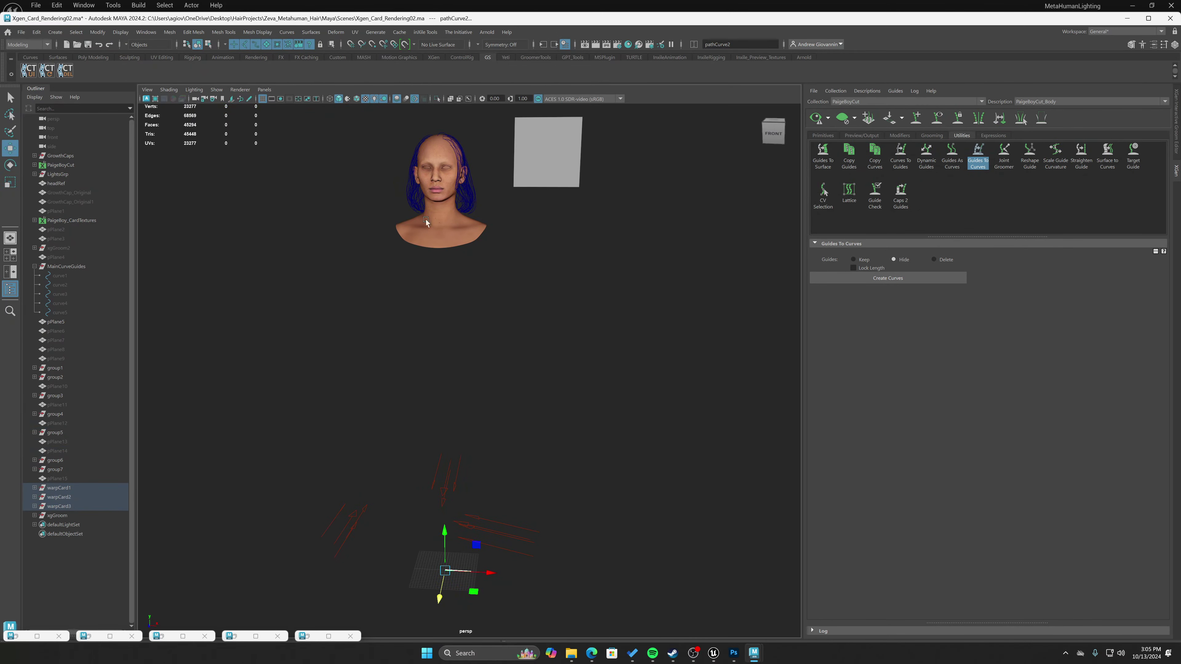
Move the cards' pivot up toward the neck and frame the three warp card curves.
alt+drag(459, 237, 565, 367)
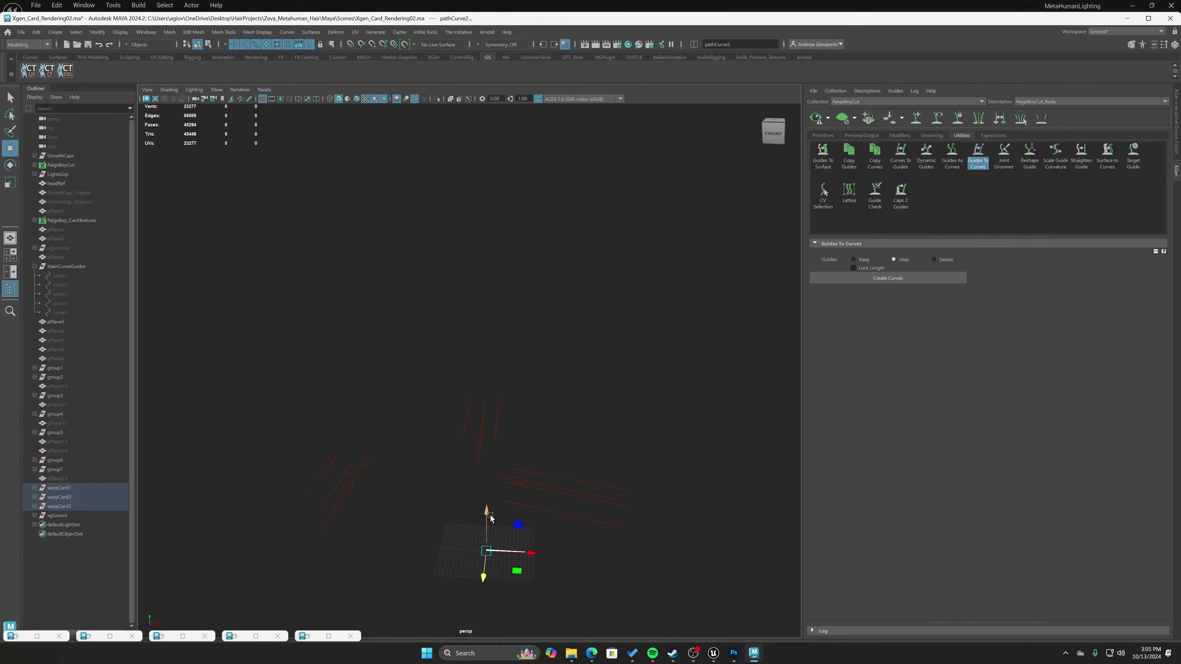
alt+drag(483, 514, 475, 473)
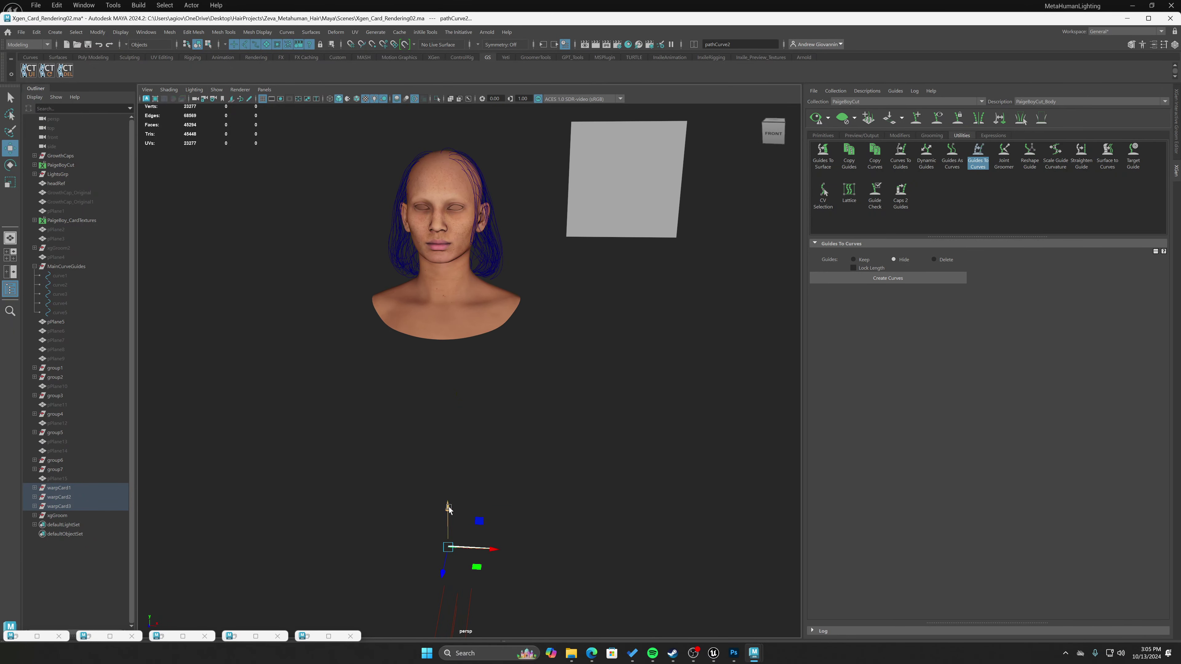
middle_drag(475, 473, 459, 226)
middle_drag(494, 283, 311, 358)
click(335, 391)
alt+drag(366, 428, 474, 509)
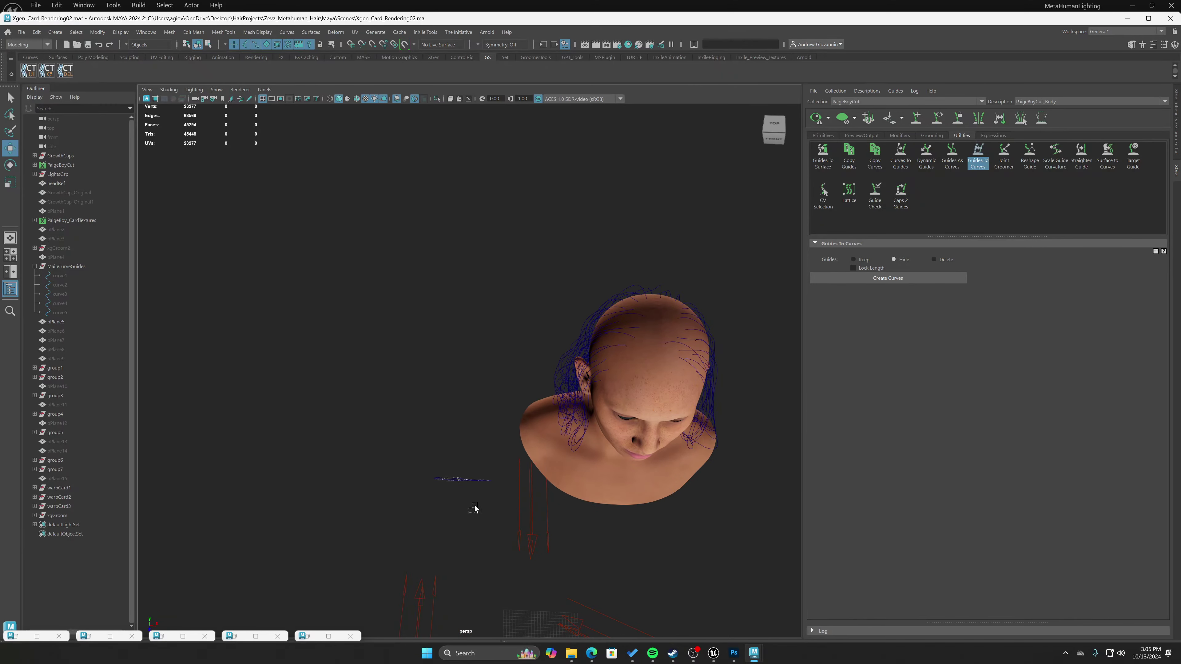
key(ctrl+z)
key(f)
Select the nape guide curve xgGuide181_tempCurve behind the ear.
alt+drag(481, 463, 334, 469)
click(470, 451)
scroll(470, 451, up, 3)
click(432, 431)
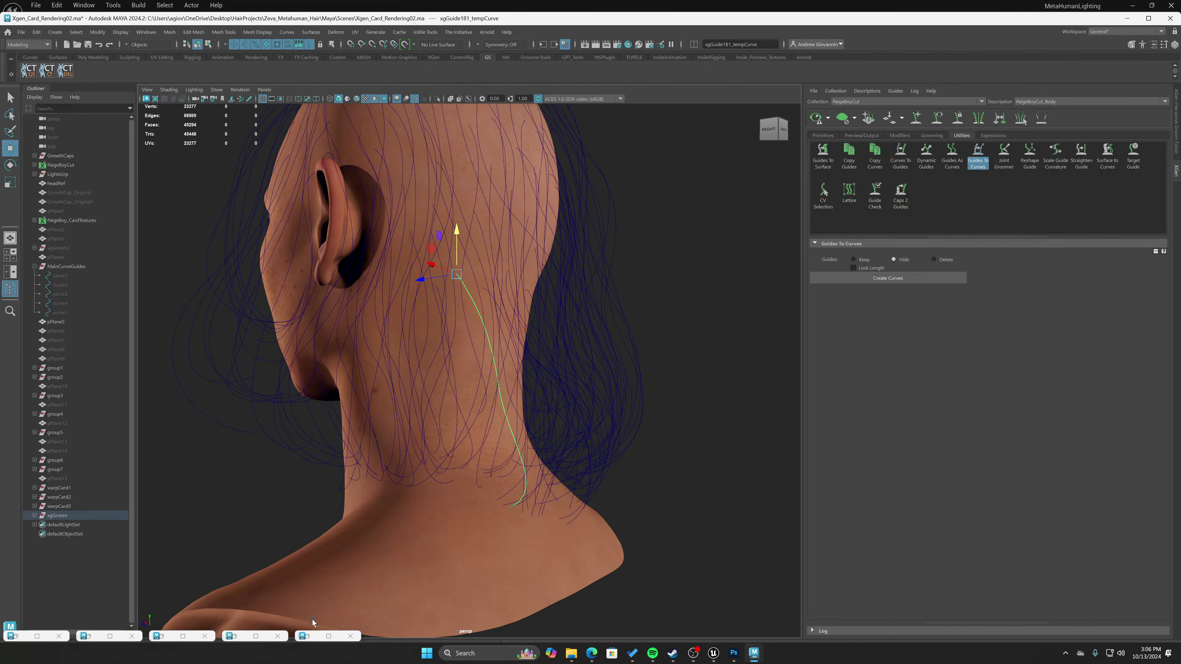
Reopen GS CurveTools and try Bind, which prompts for the required selection.
click(29, 71)
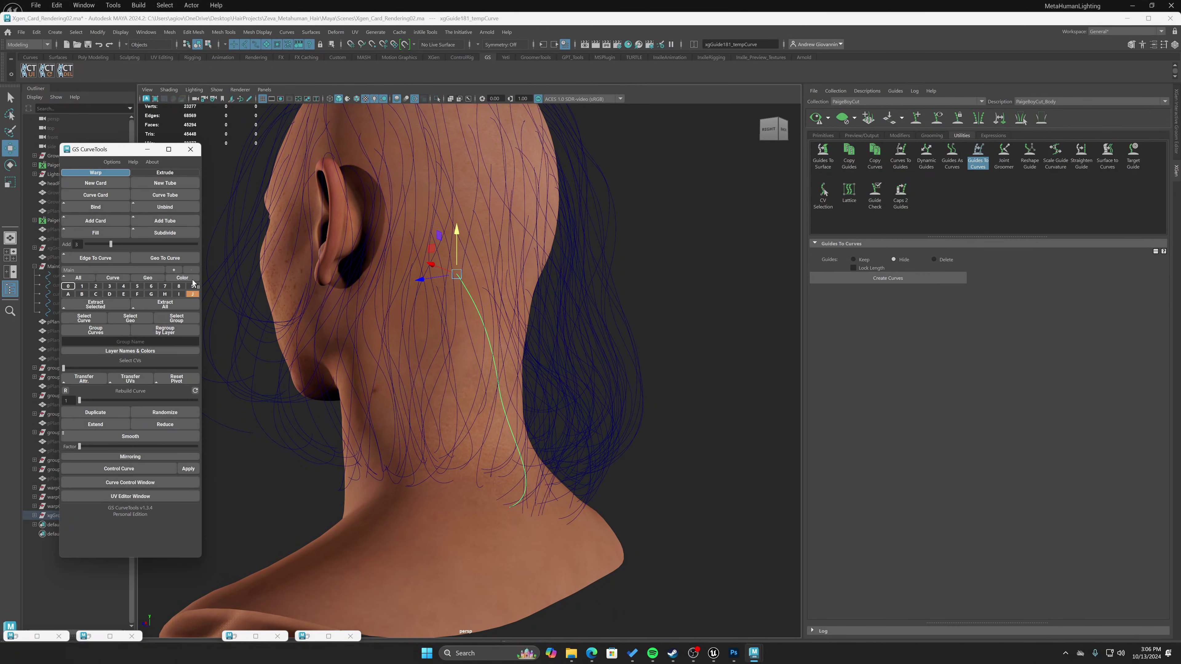
click(112, 162)
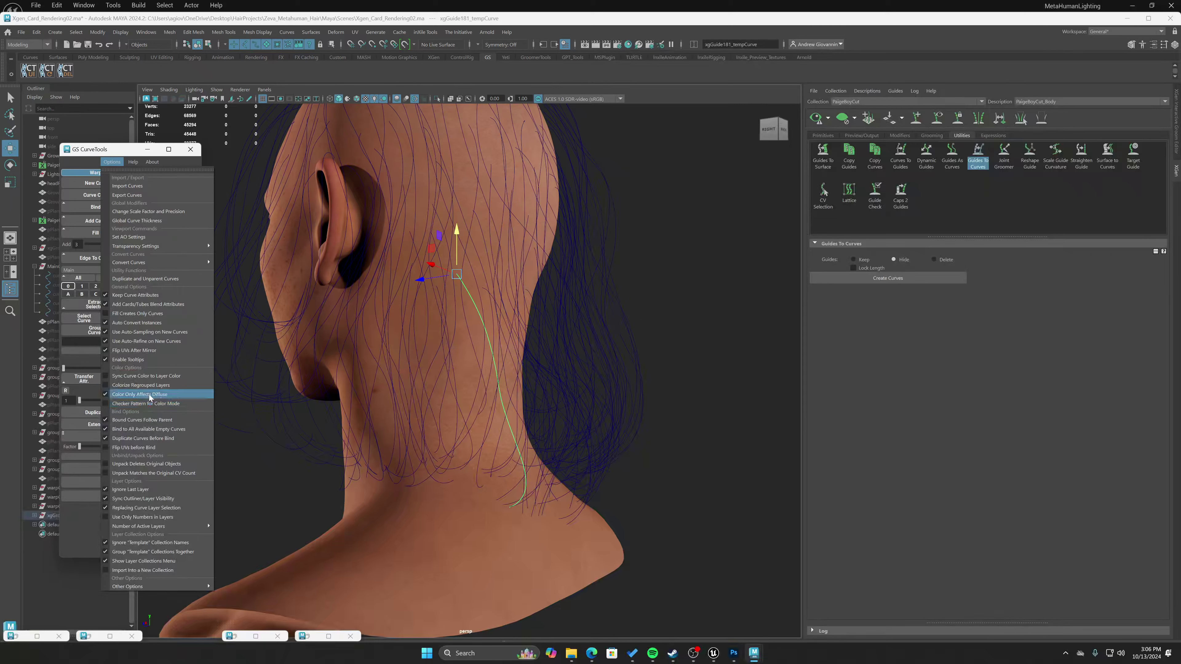
click(118, 152)
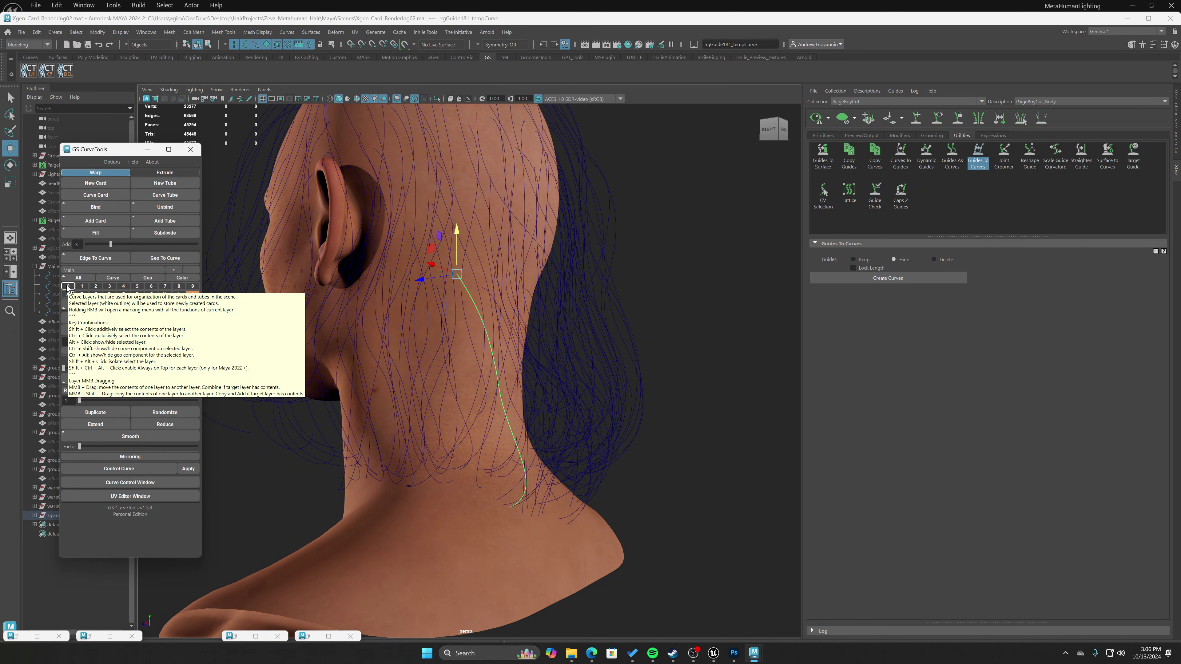
click(94, 207)
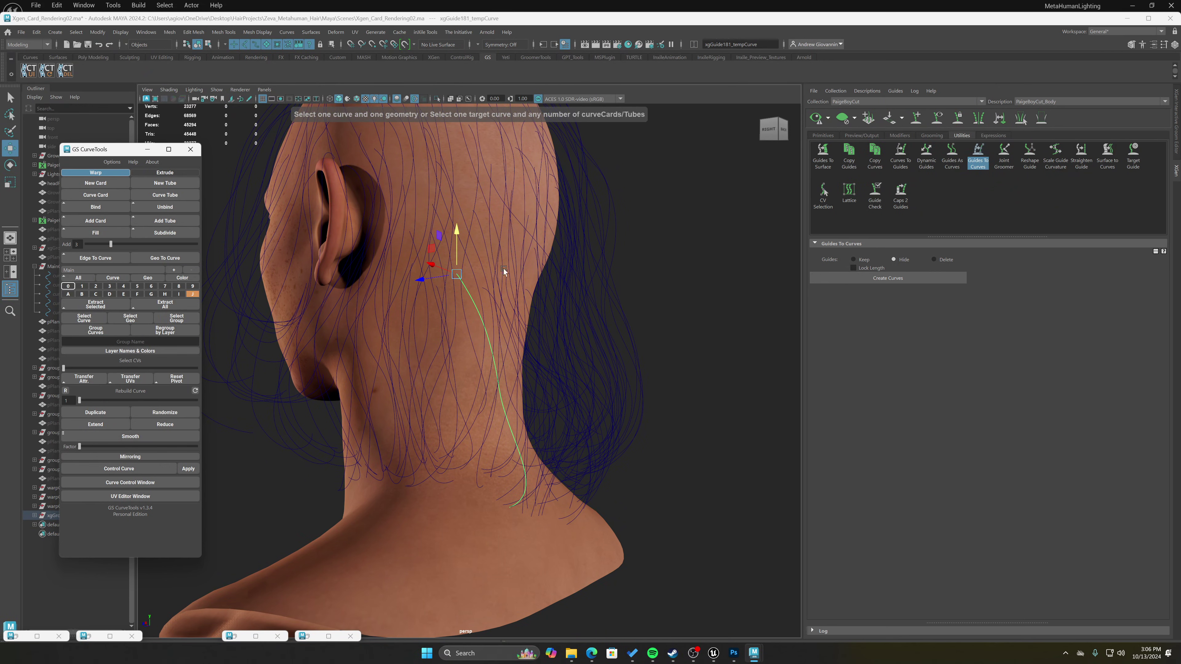
scroll(596, 366, down, 8)
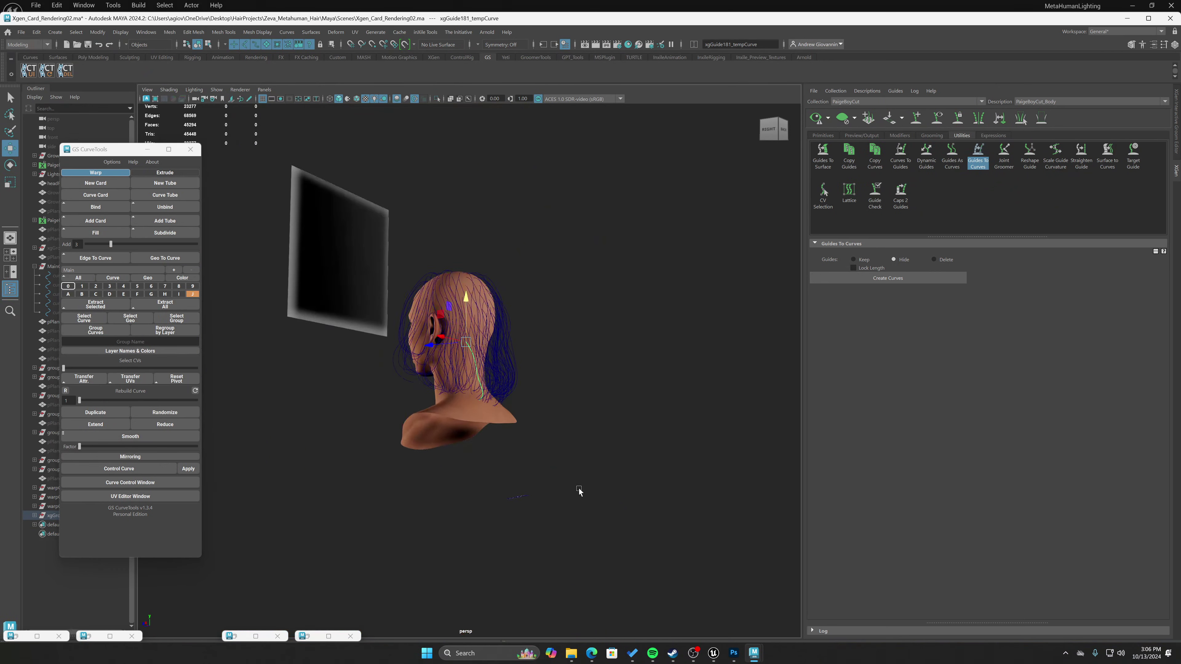
scroll(578, 490, up, 3)
Bind pathCurve2 to the nape guide curve, creating hair card pathCurve7 down the neck.
alt+drag(553, 431, 514, 380)
scroll(582, 368, up, 10)
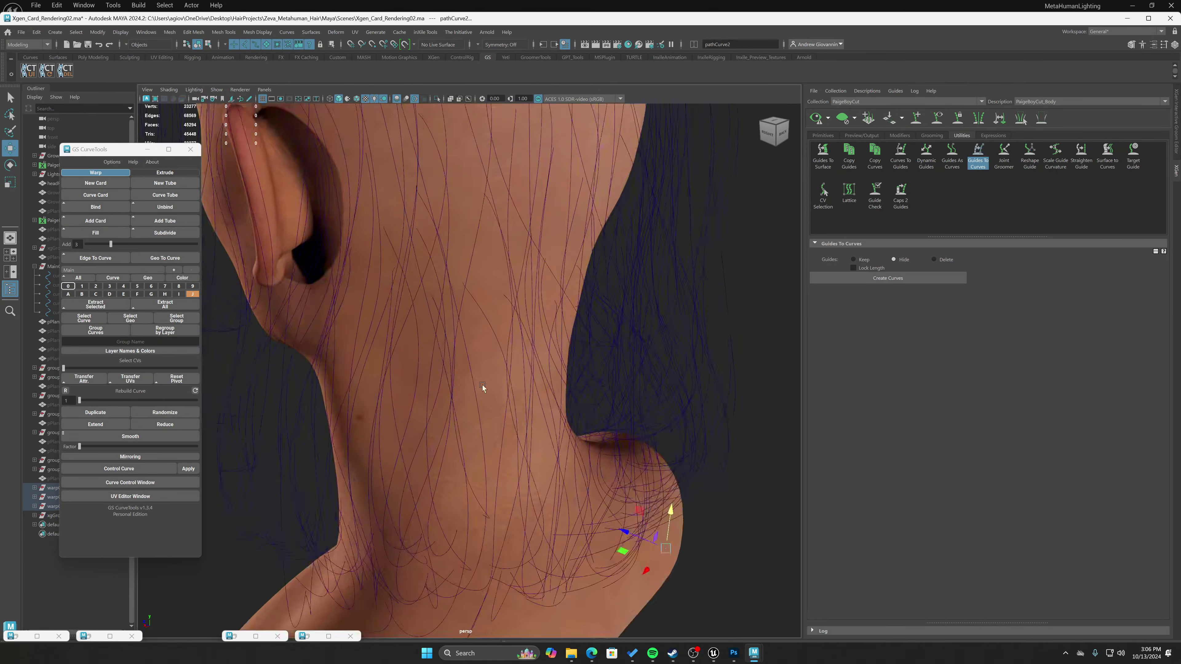
click(476, 296)
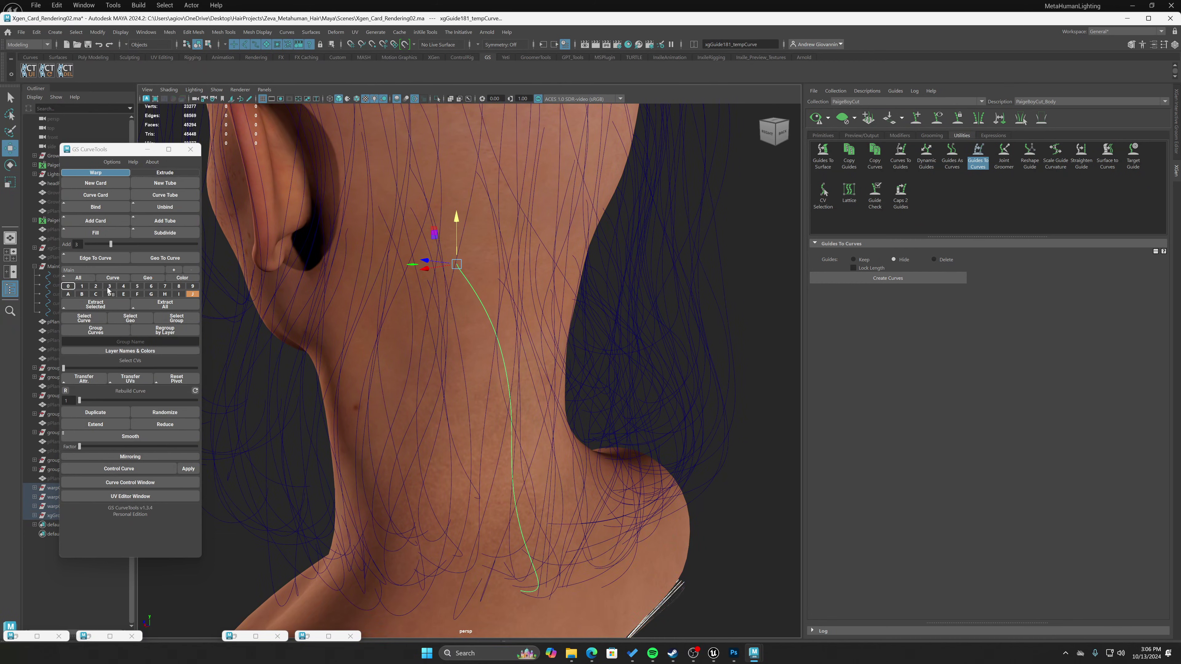
click(89, 208)
alt+drag(442, 362, 503, 428)
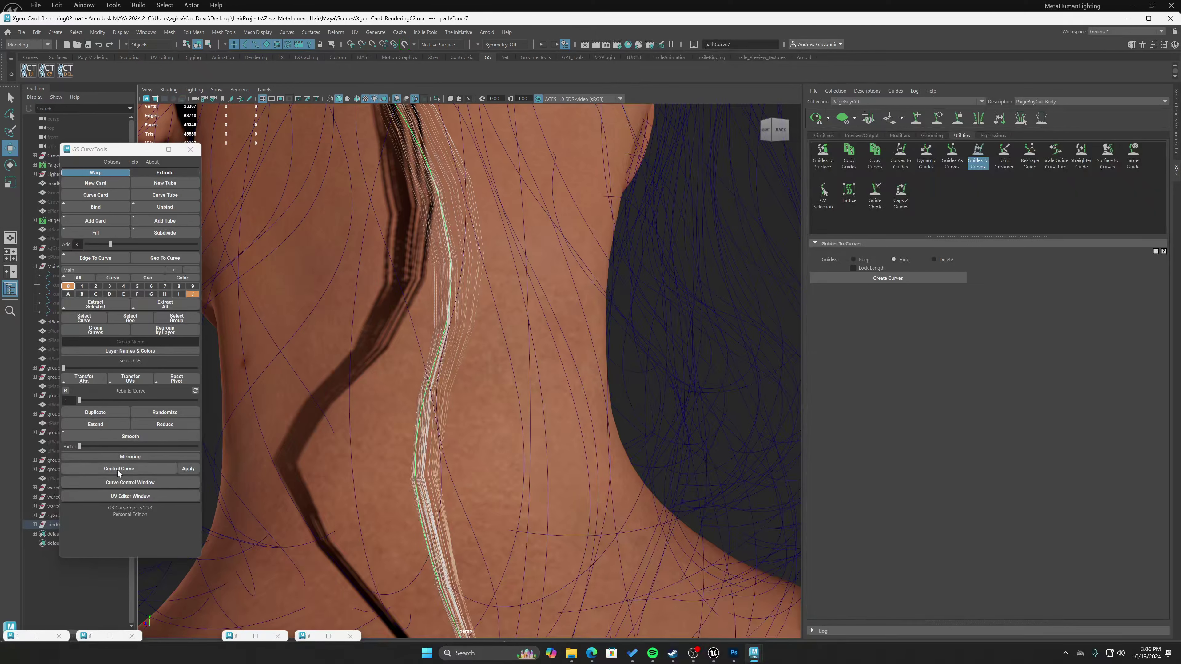
Add and undo a control curve, then open Curve Control for bindGroup1 beside the toolbox.
click(107, 482)
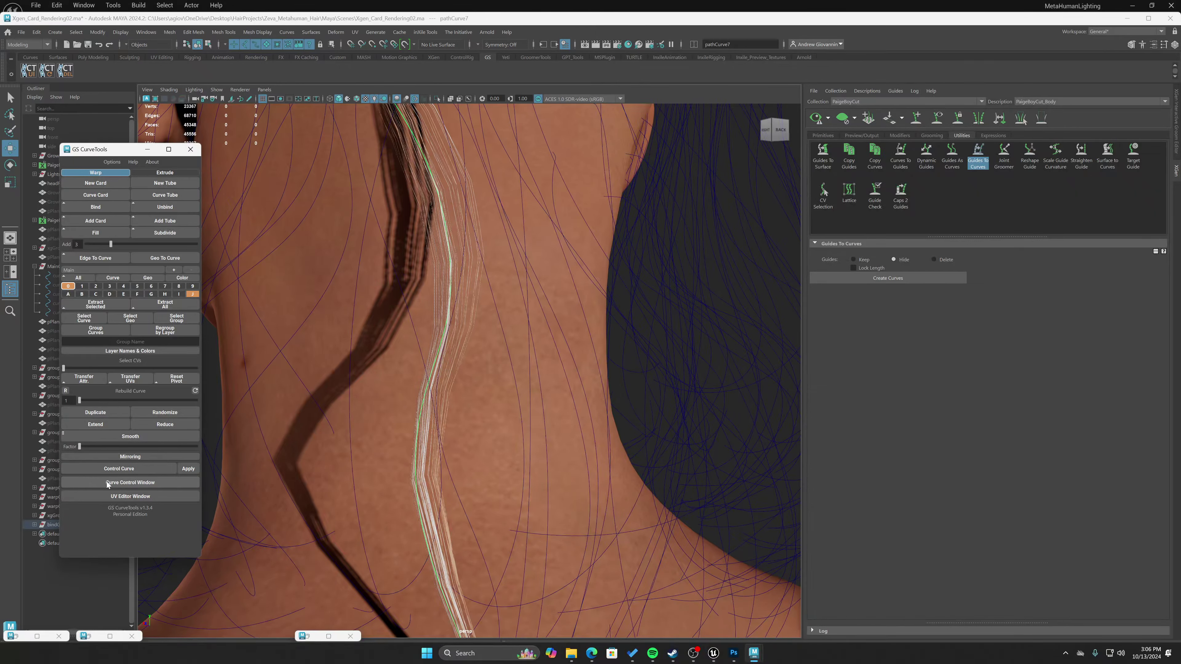
click(142, 468)
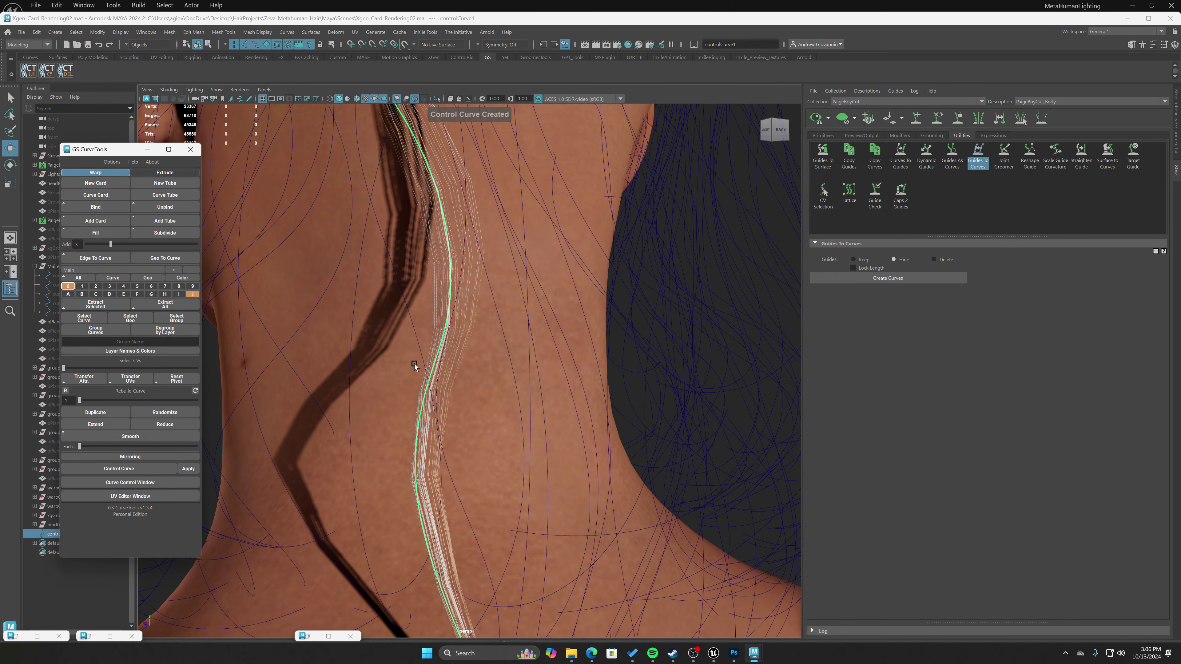
key(f)
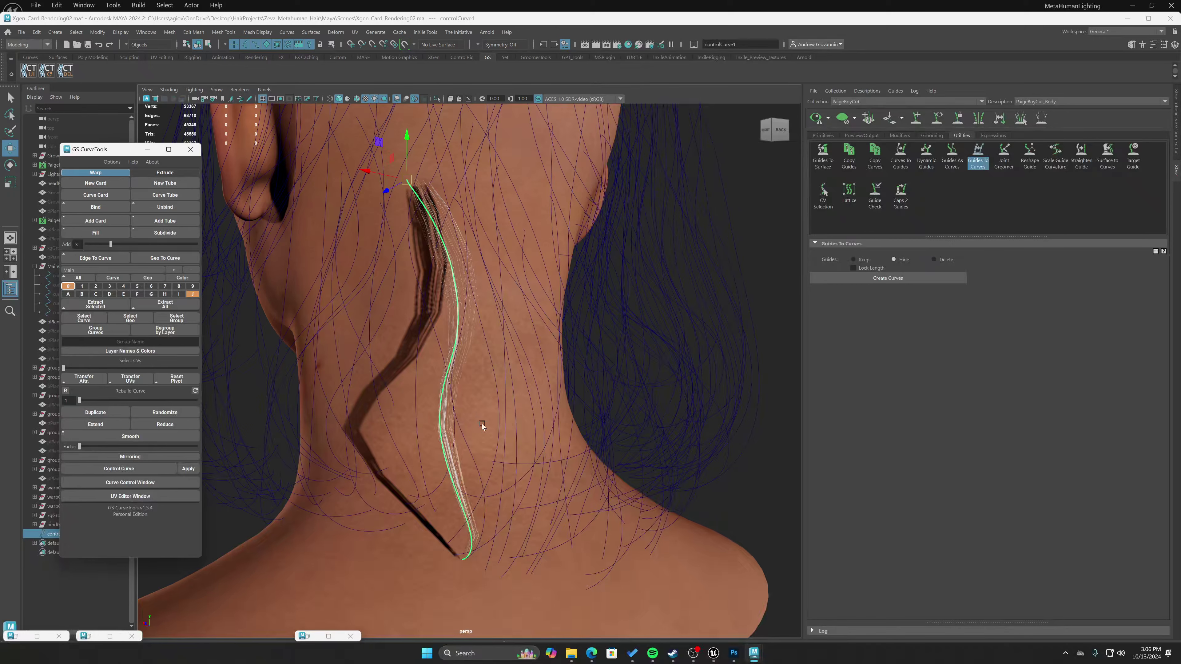
key(ctrl+z)
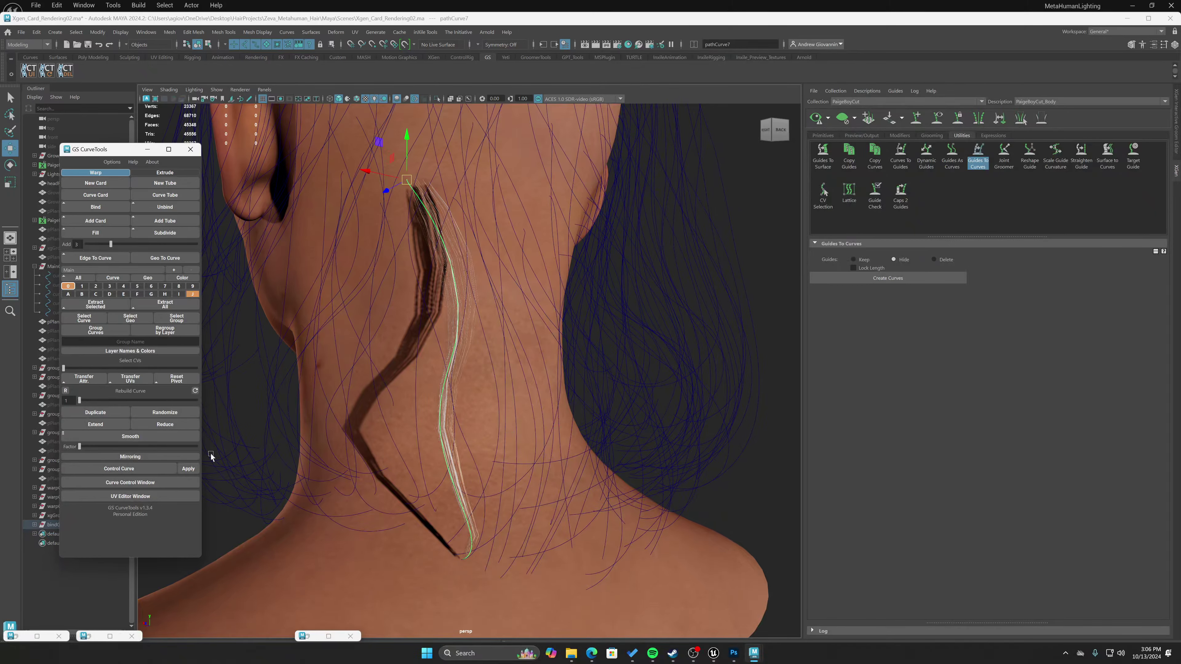
click(148, 482)
drag(260, 164, 122, 219)
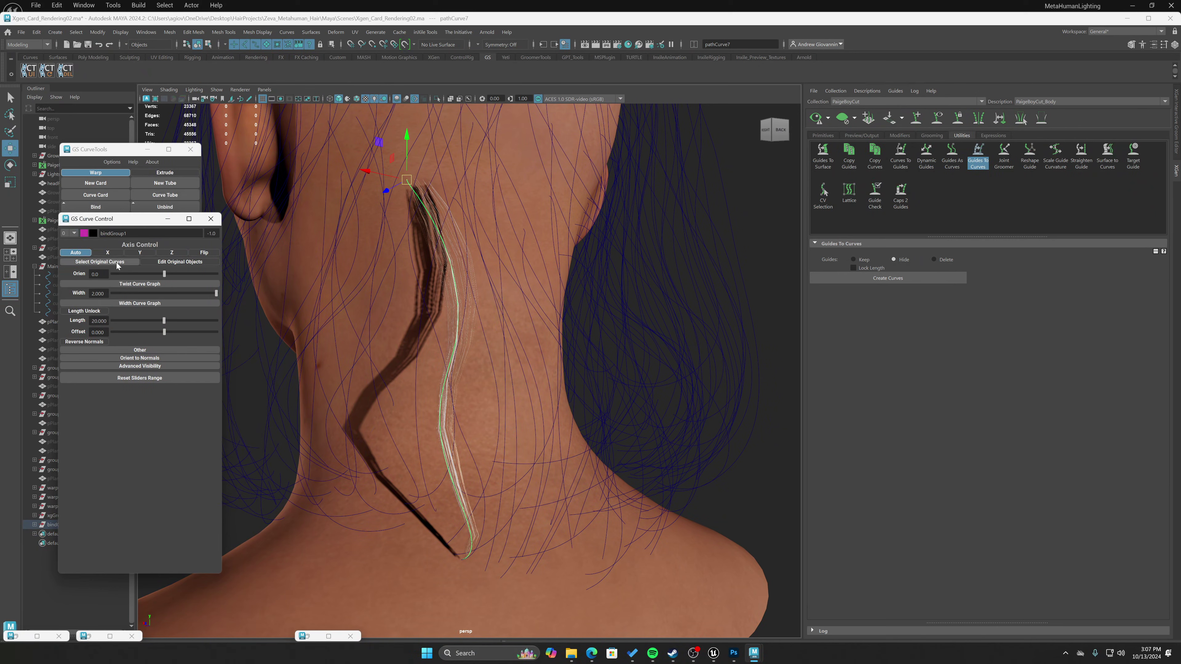
Select the original card, raise L-Div to 25 and settle its orientation at -17.0.
click(103, 263)
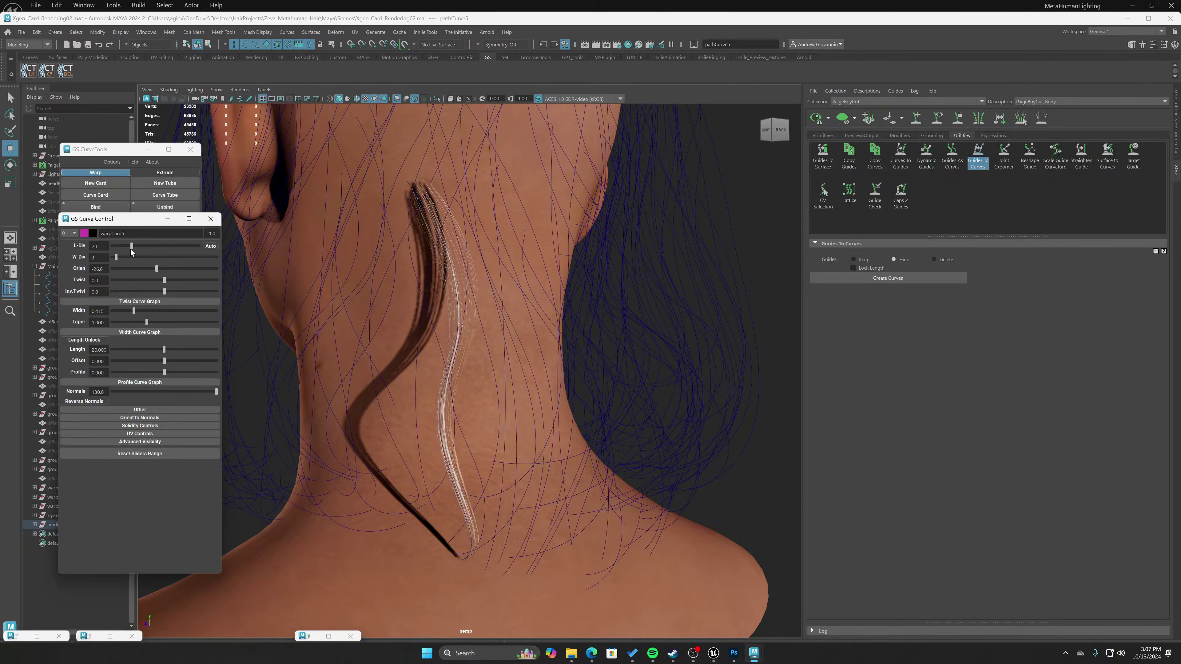
drag(119, 249, 129, 251)
drag(128, 252, 133, 254)
drag(156, 269, 155, 294)
alt+drag(534, 413, 474, 383)
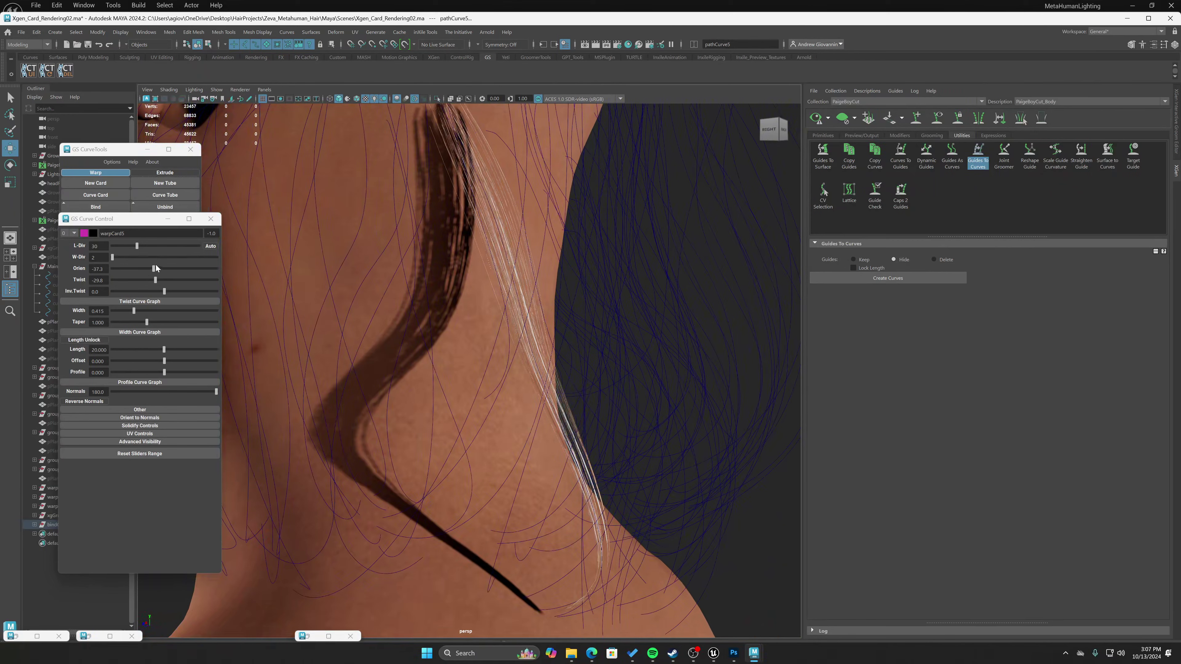
mouse_move(153, 269)
mouse_down()
mouse_move(166, 273)
mouse_move(151, 282)
mouse_move(166, 281)
mouse_up()
scroll(495, 386, down, 5)
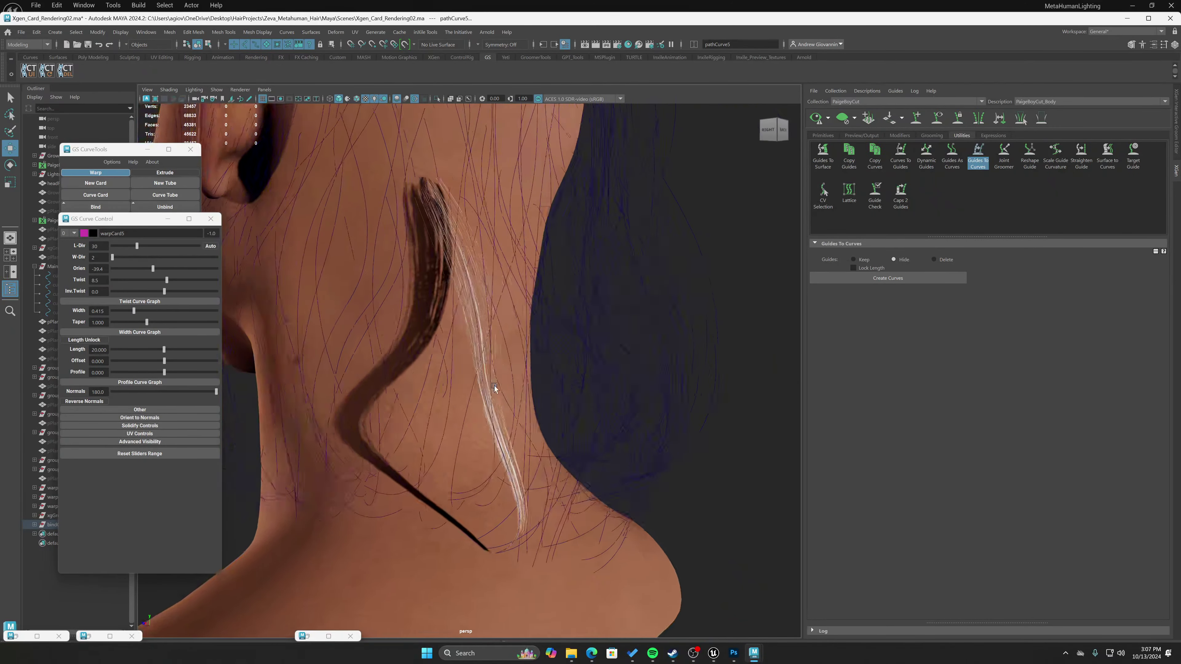
alt+drag(495, 386, 467, 411)
scroll(475, 406, up, 5)
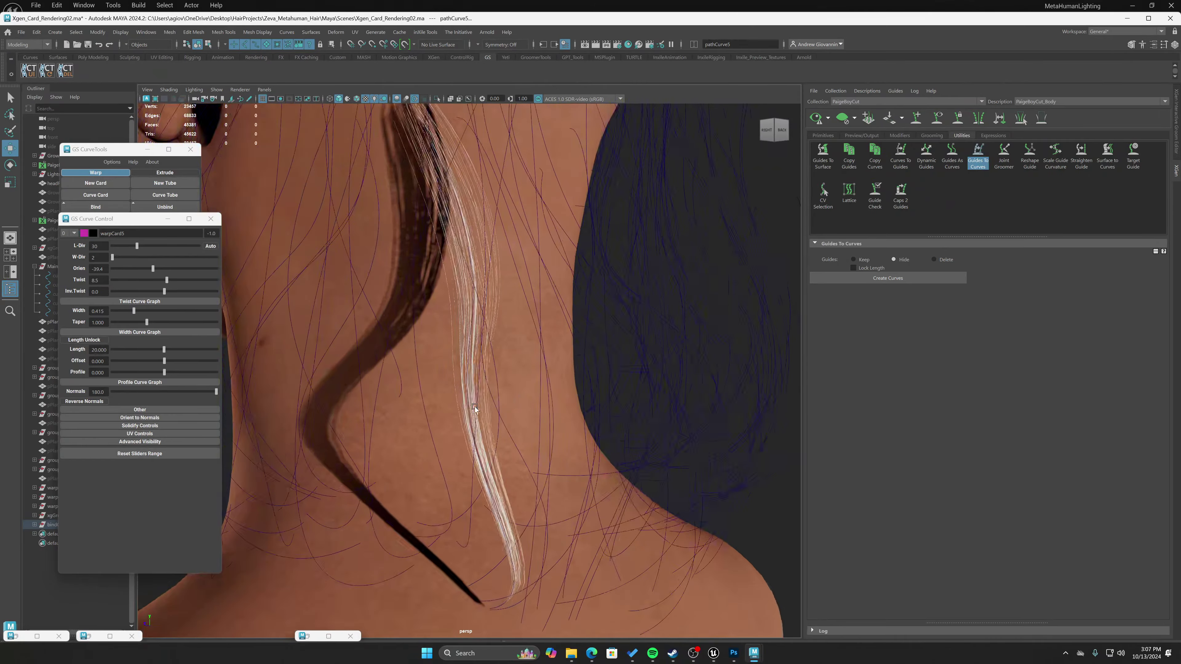
scroll(474, 406, down, 3)
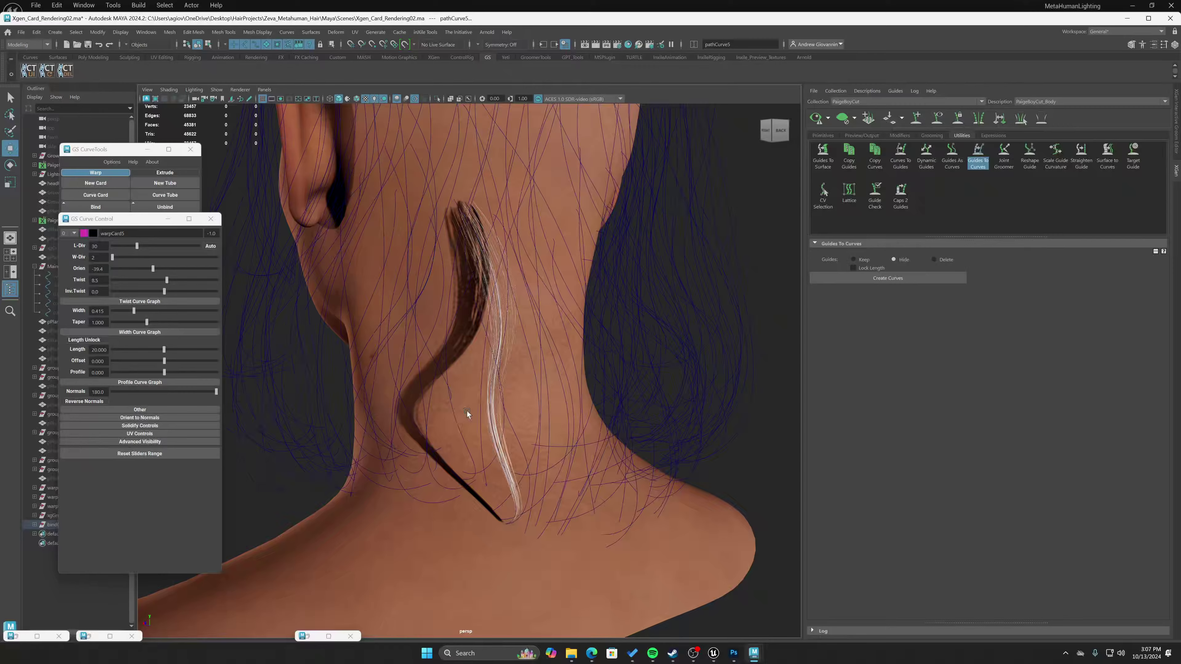
scroll(467, 411, up, 3)
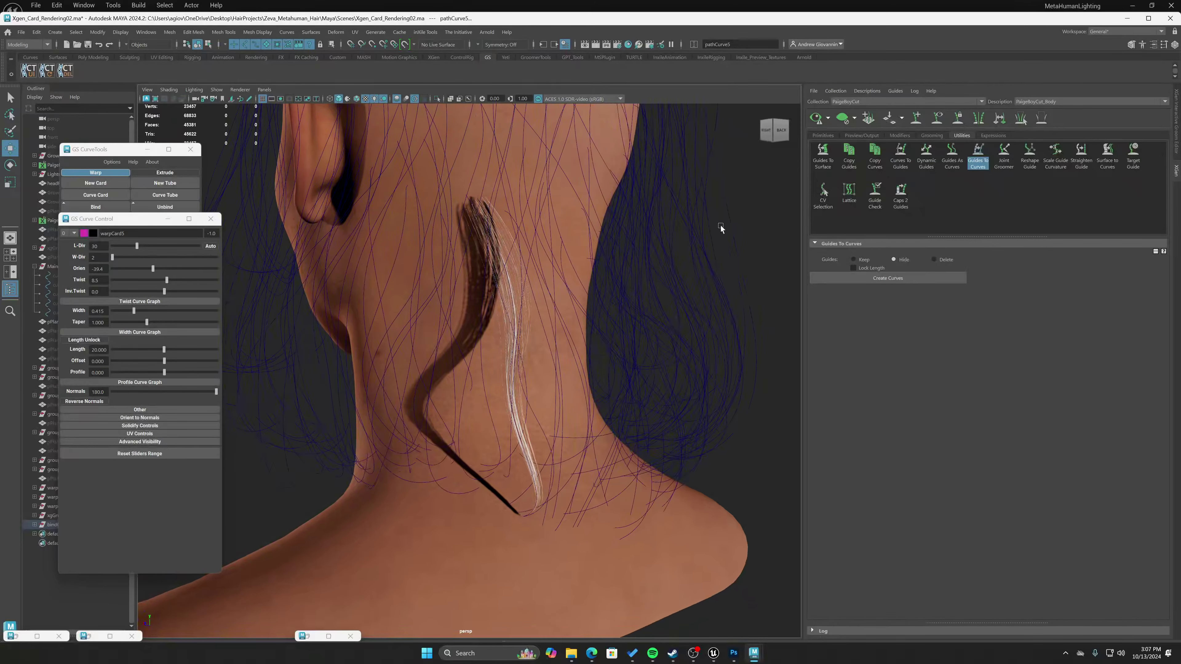
Generate the XGen hair preview and view the neck from behind.
click(827, 119)
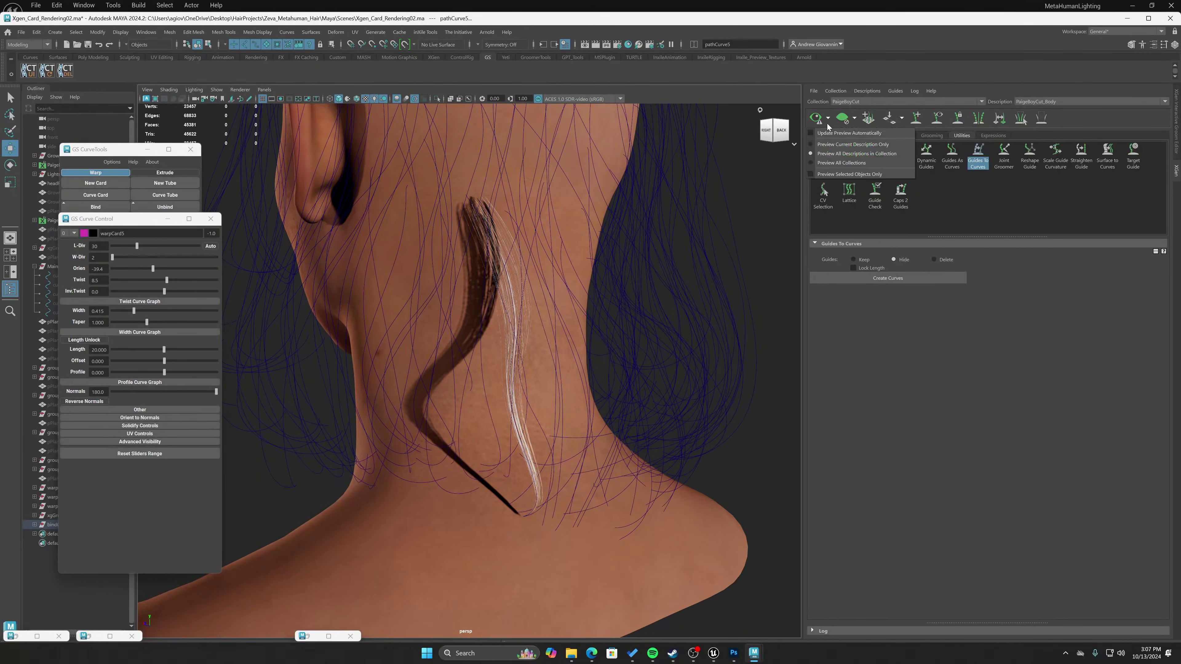
click(854, 144)
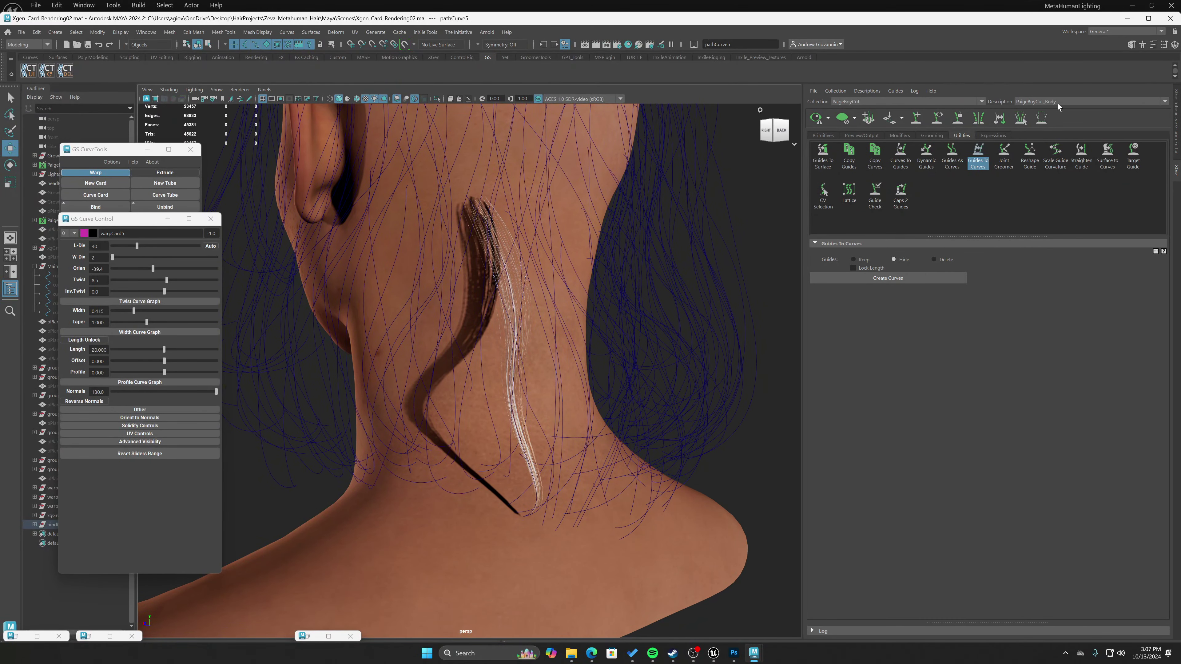
click(816, 117)
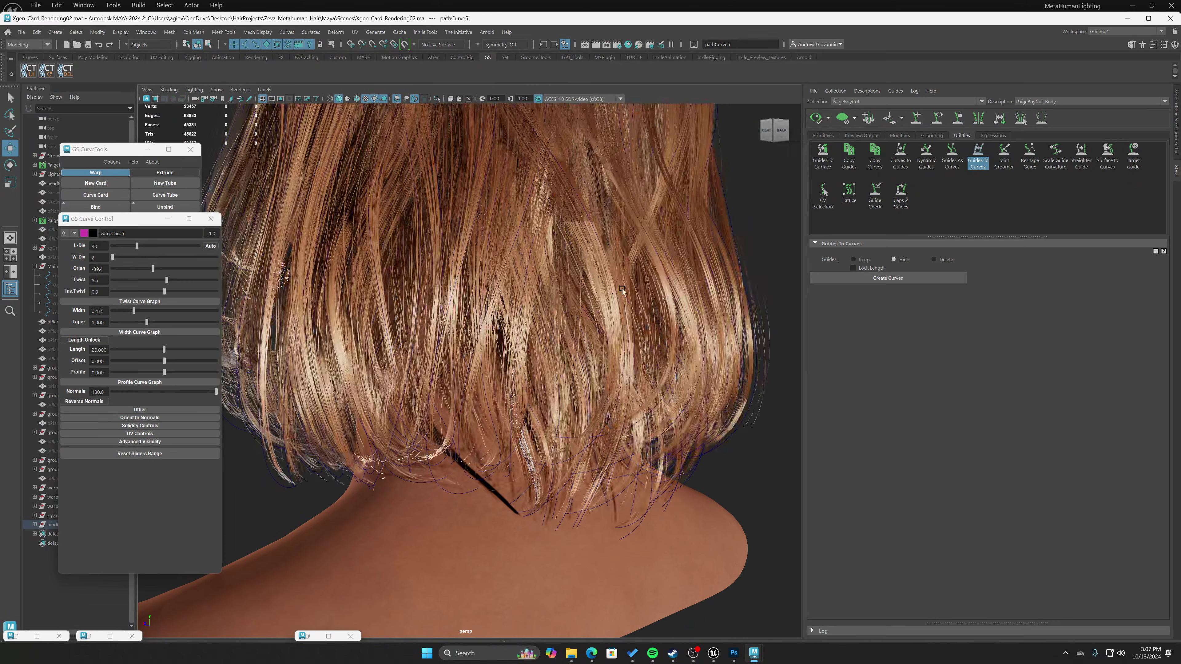
scroll(594, 274, up, 5)
scroll(588, 273, down, 3)
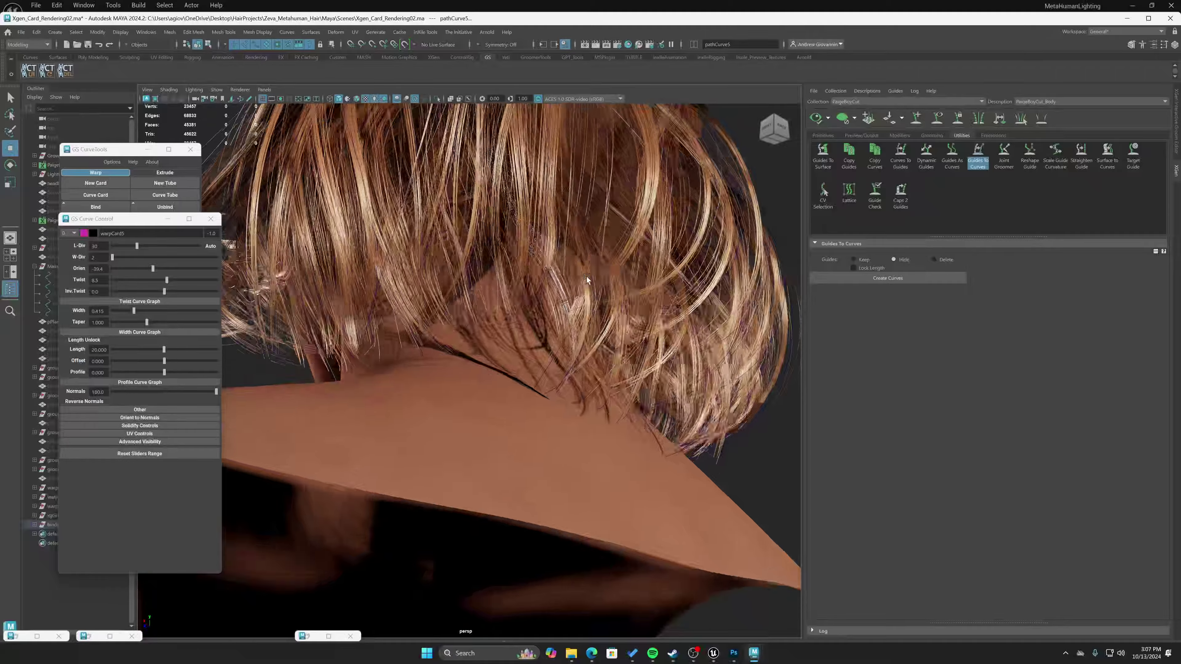
alt+drag(587, 276, 520, 372)
scroll(637, 320, up, 6)
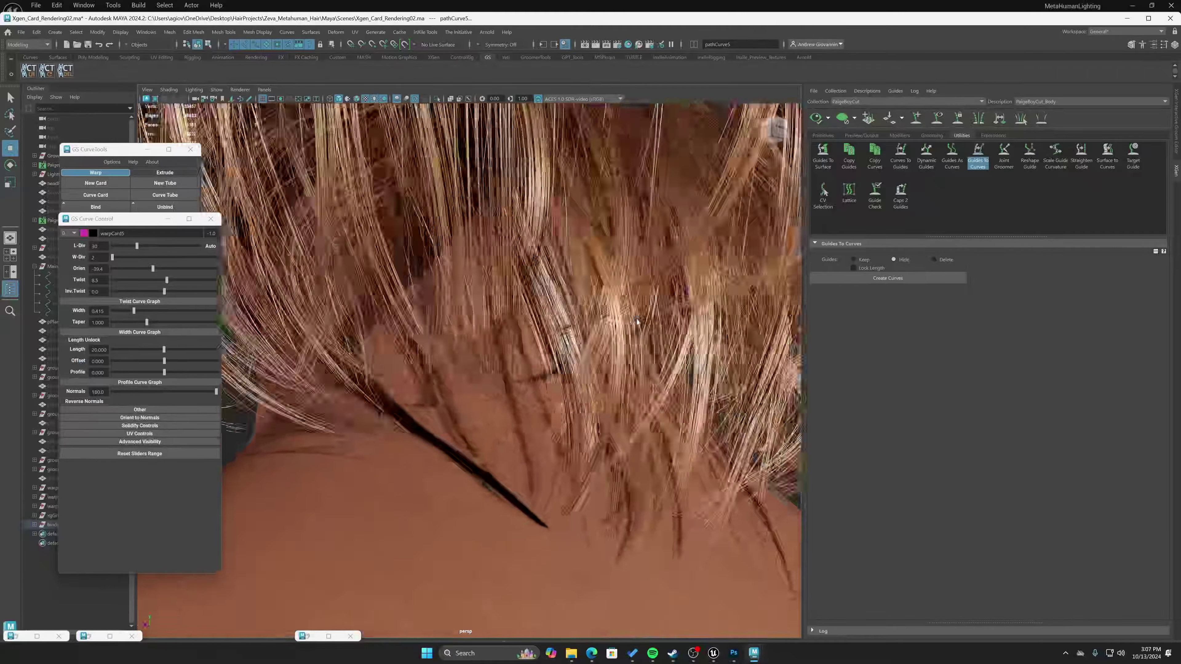
scroll(636, 319, down, 2)
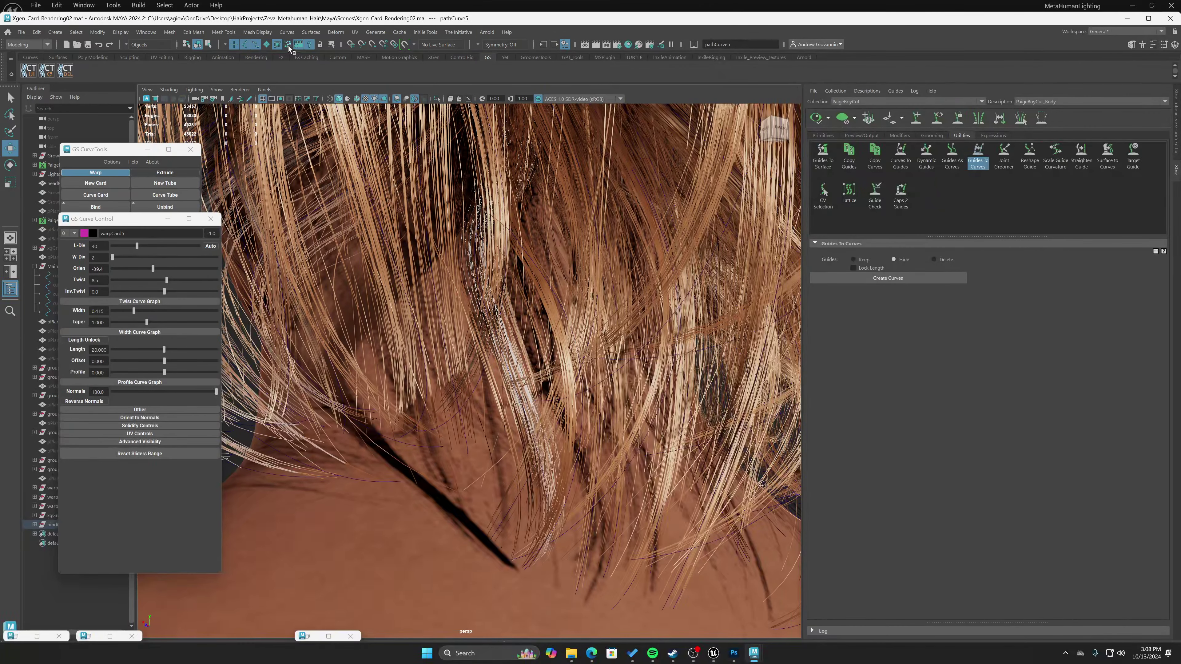
Turn off grid and curve snapping and select the bound card's path curve pathCurve7.
click(245, 45)
click(497, 388)
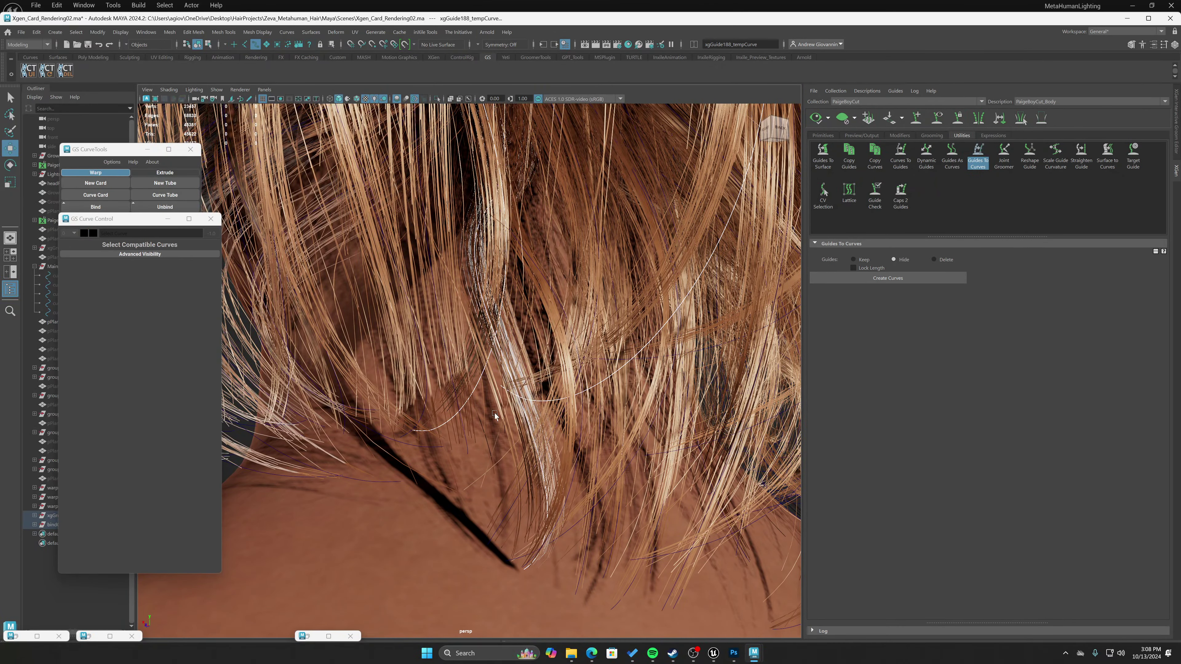
click(527, 424)
scroll(499, 423, down, 5)
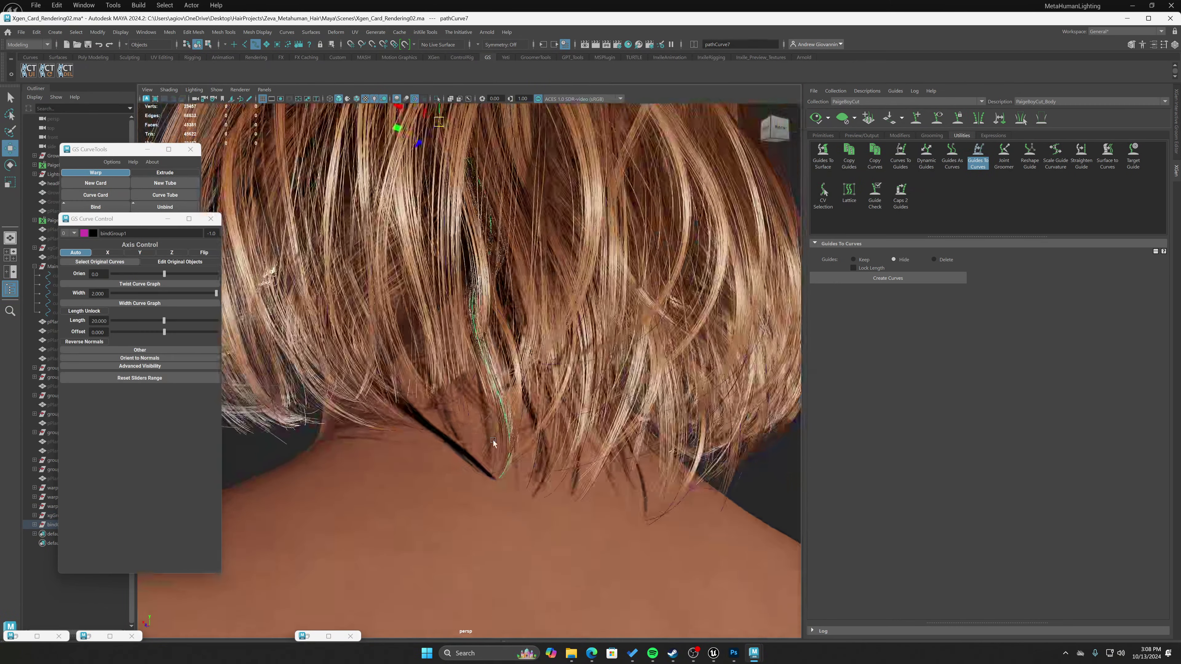
scroll(495, 443, up, 10)
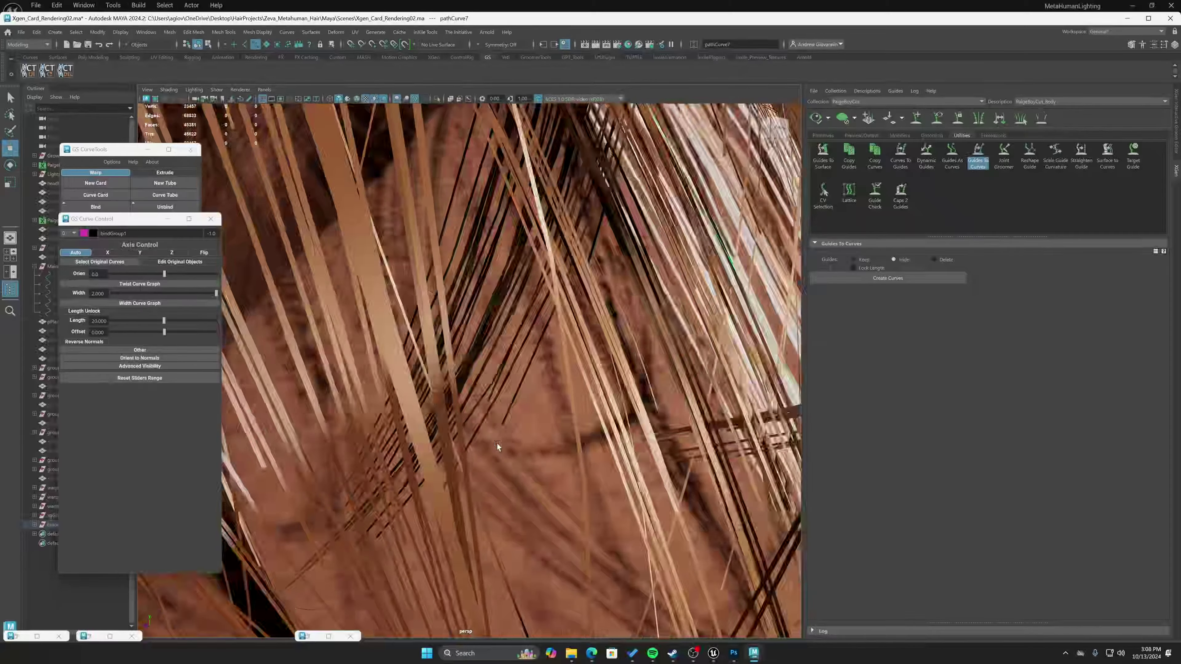
scroll(497, 443, down, 5)
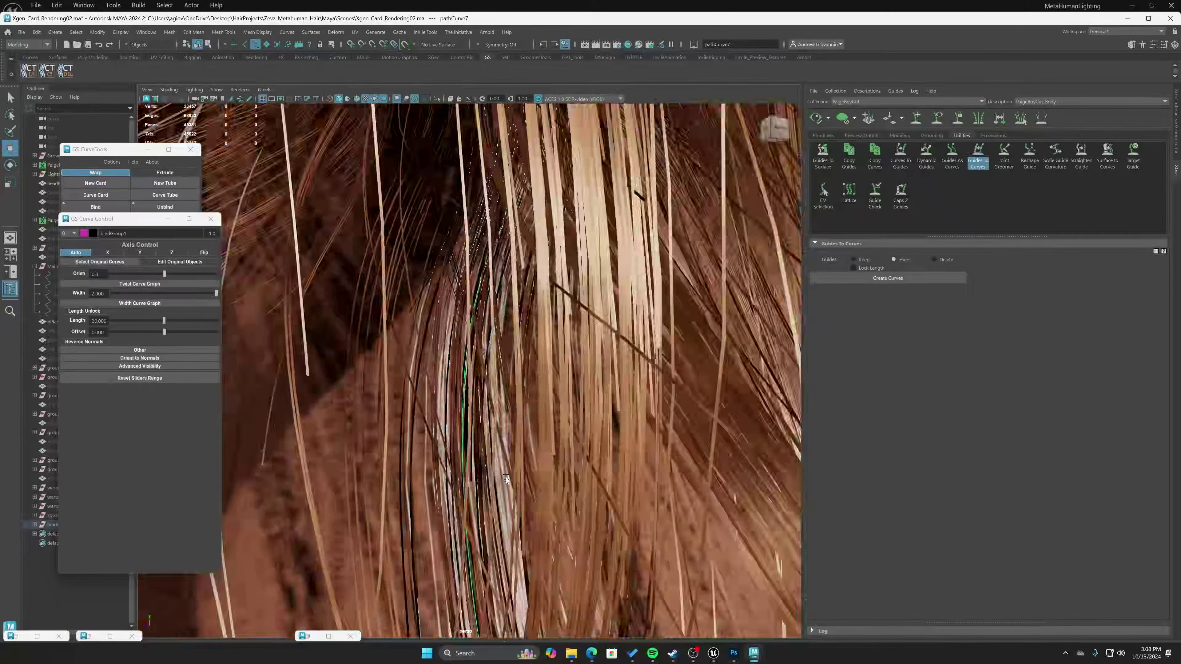
scroll(497, 397, down, 5)
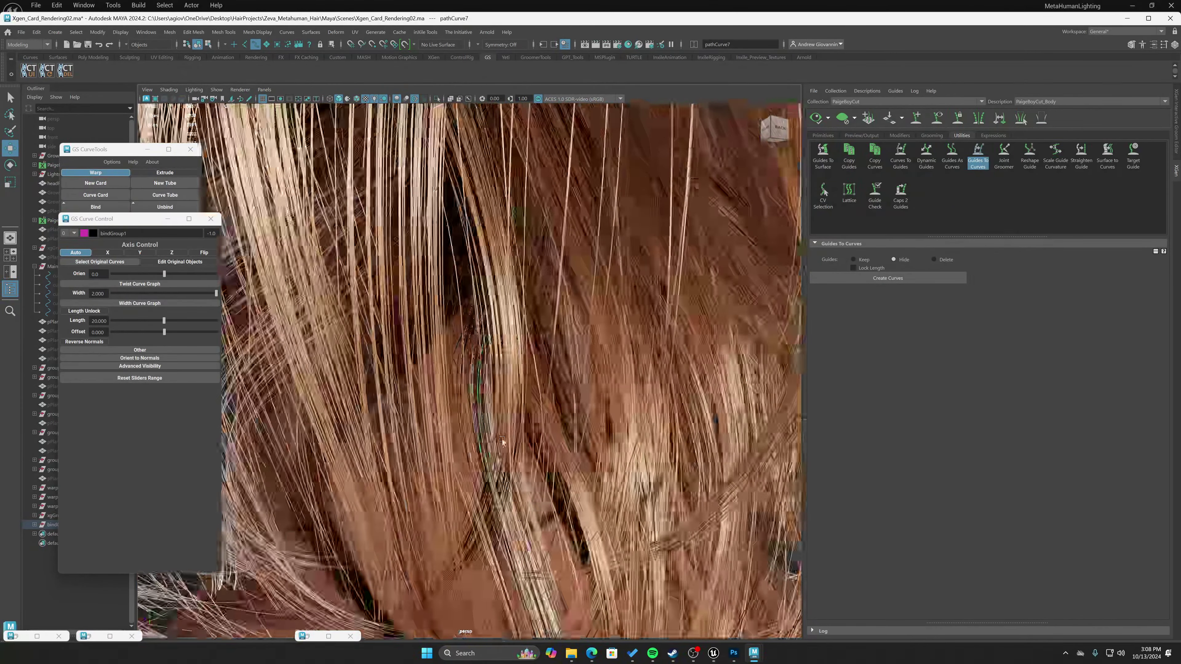
alt+drag(498, 398, 326, 335)
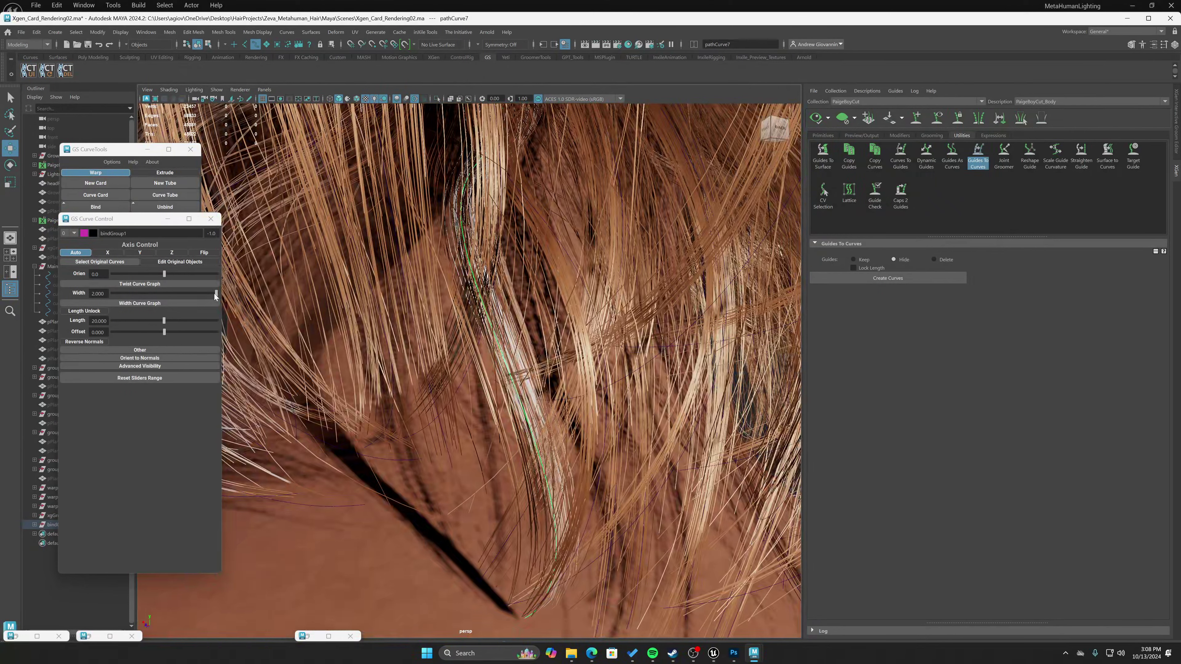
Set the card group Width to 4, then narrow it to about 2.959.
click(97, 293)
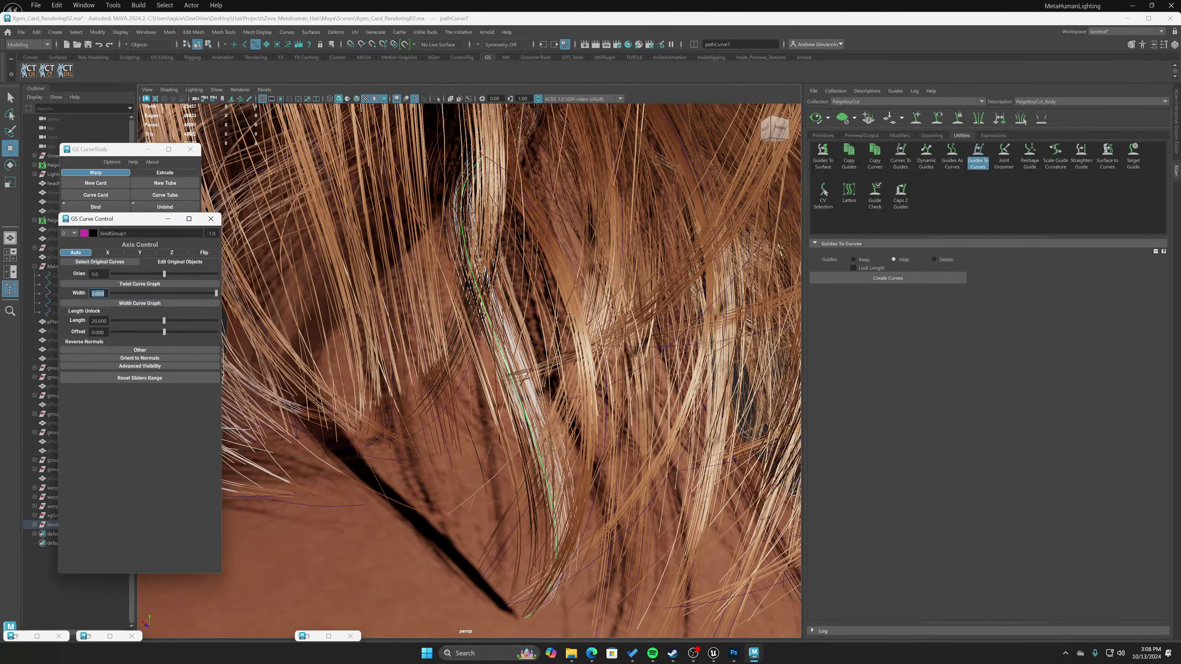
text(4)
key(Return)
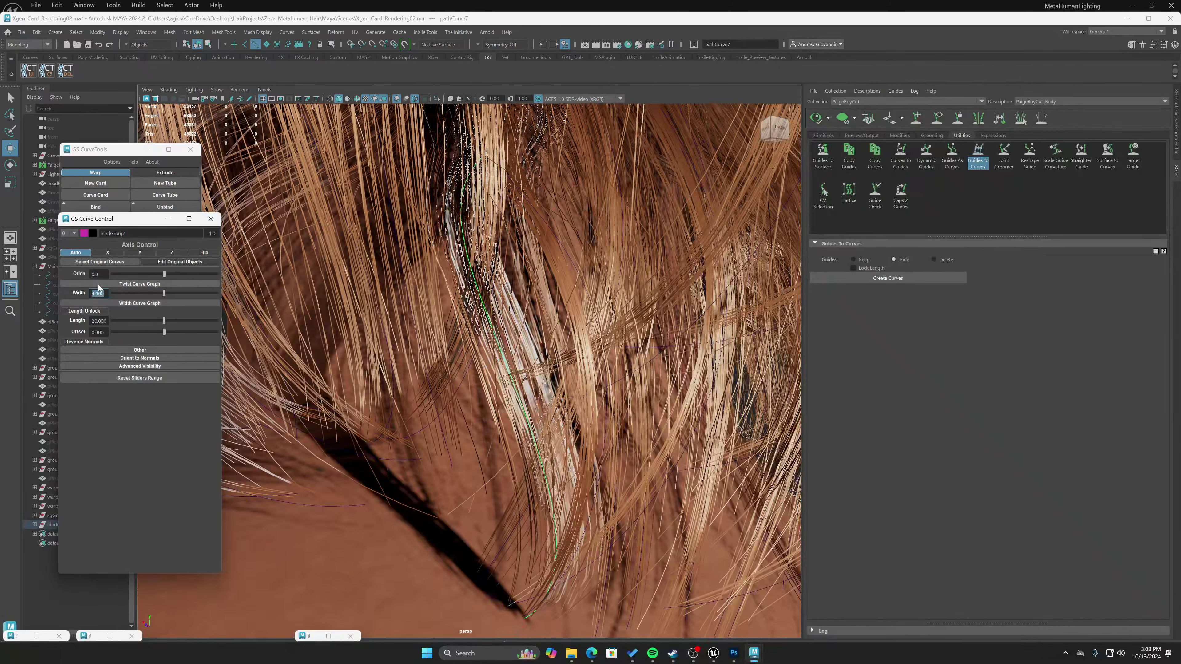
mouse_move(165, 293)
mouse_down()
mouse_move(127, 292)
mouse_move(150, 297)
mouse_up()
scroll(559, 376, down, 10)
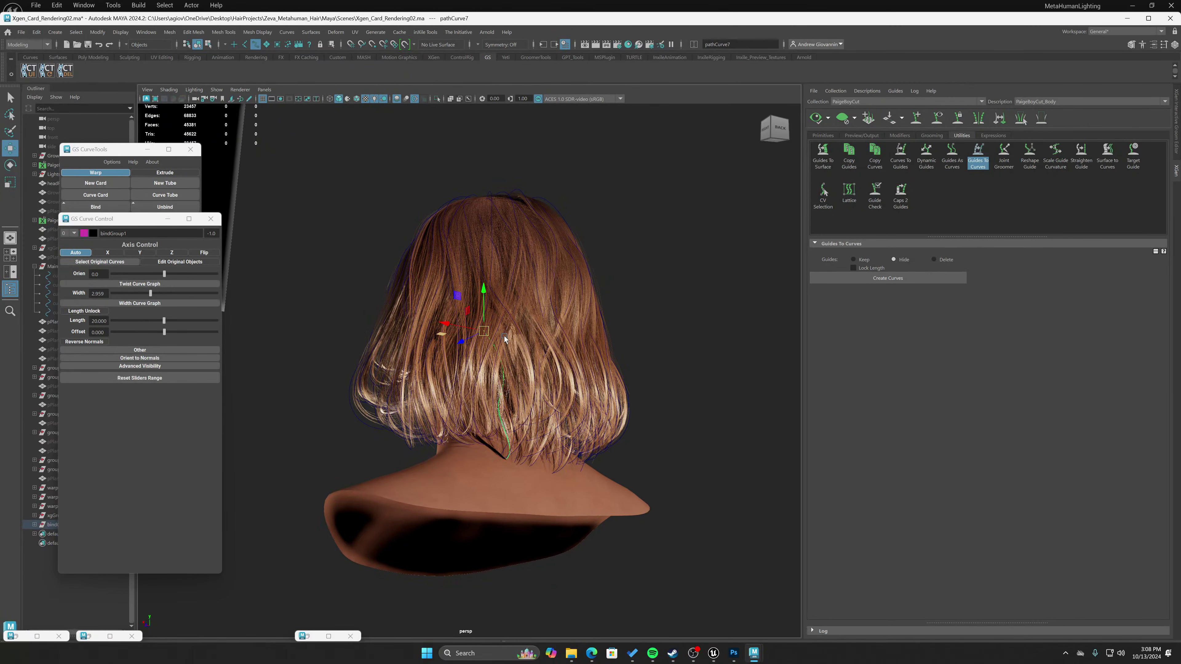
scroll(506, 339, up, 10)
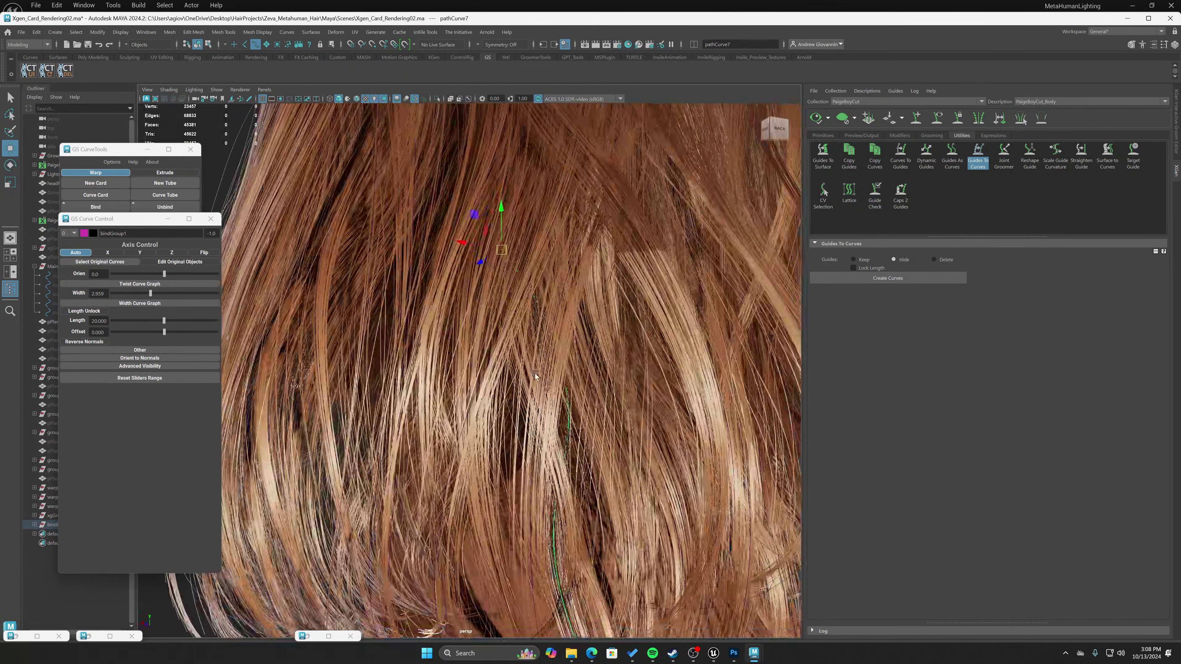
scroll(535, 376, down, 8)
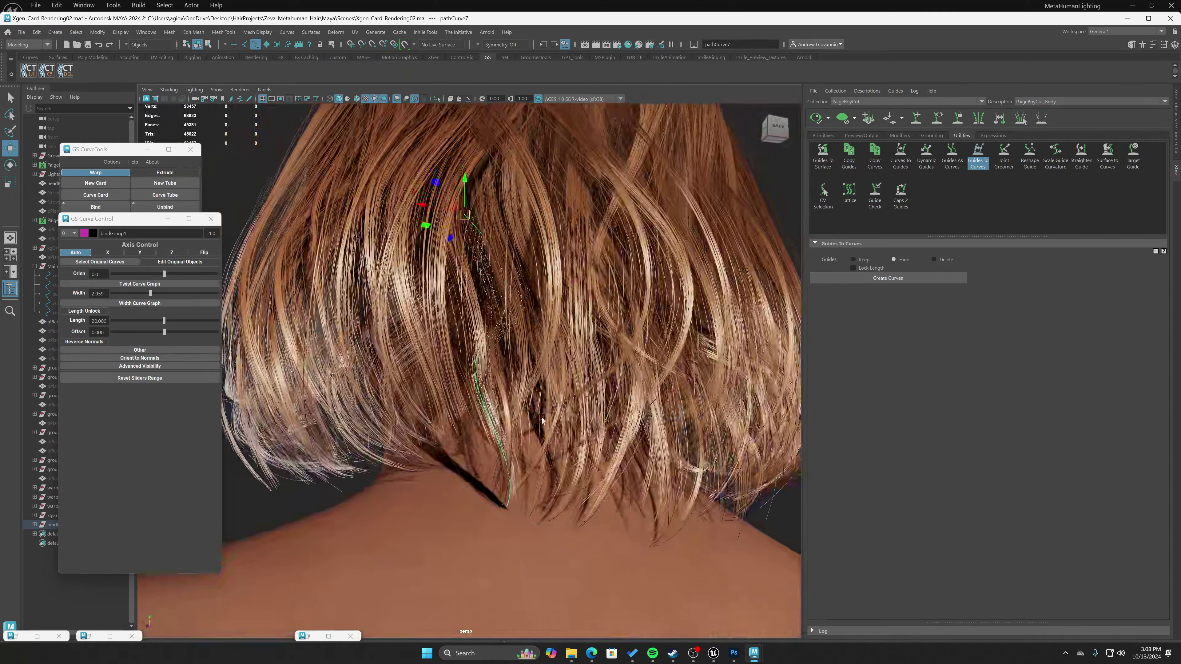
scroll(541, 420, up, 5)
alt+drag(522, 409, 605, 485)
scroll(605, 485, down, 10)
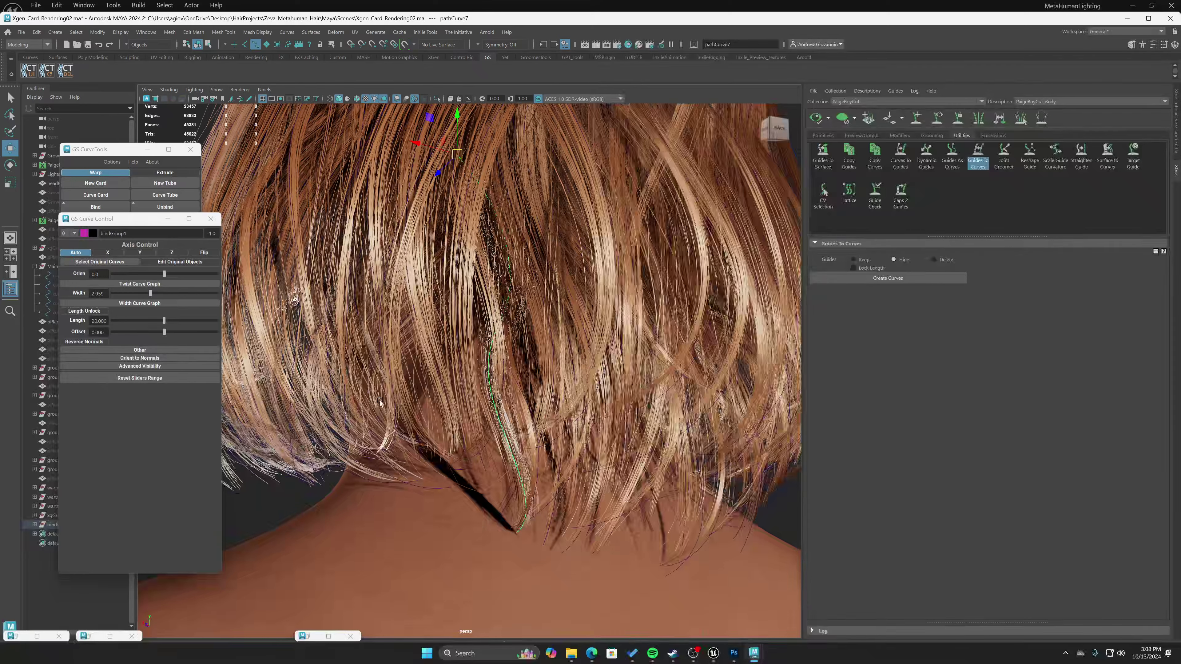
drag(113, 219, 88, 255)
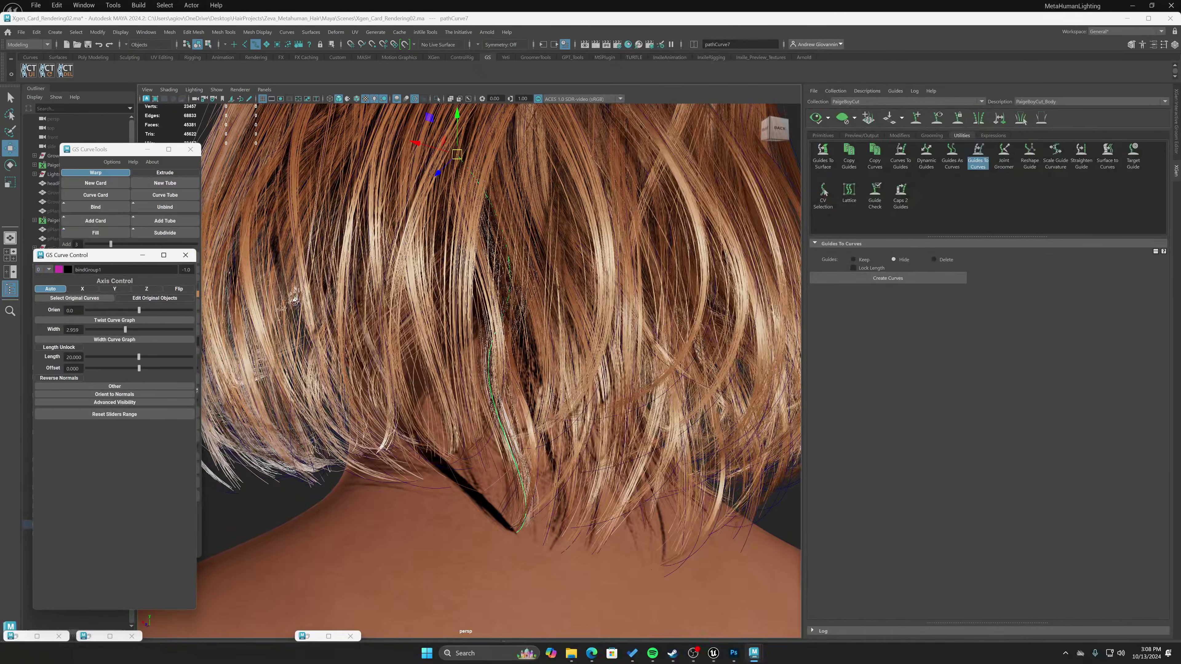
Hide the XGen preview, zoom in on the card, and bring up Photoshop with Diffuse_HairCards_Temp.tga.
click(843, 122)
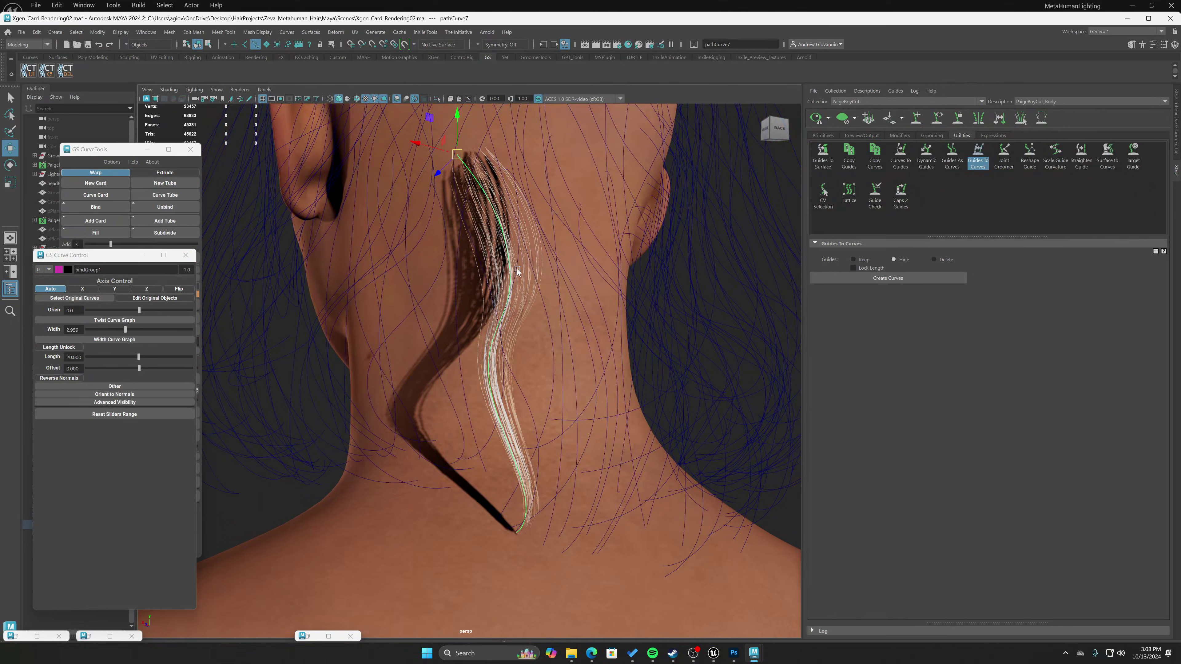
alt+right_drag(517, 272, 505, 360)
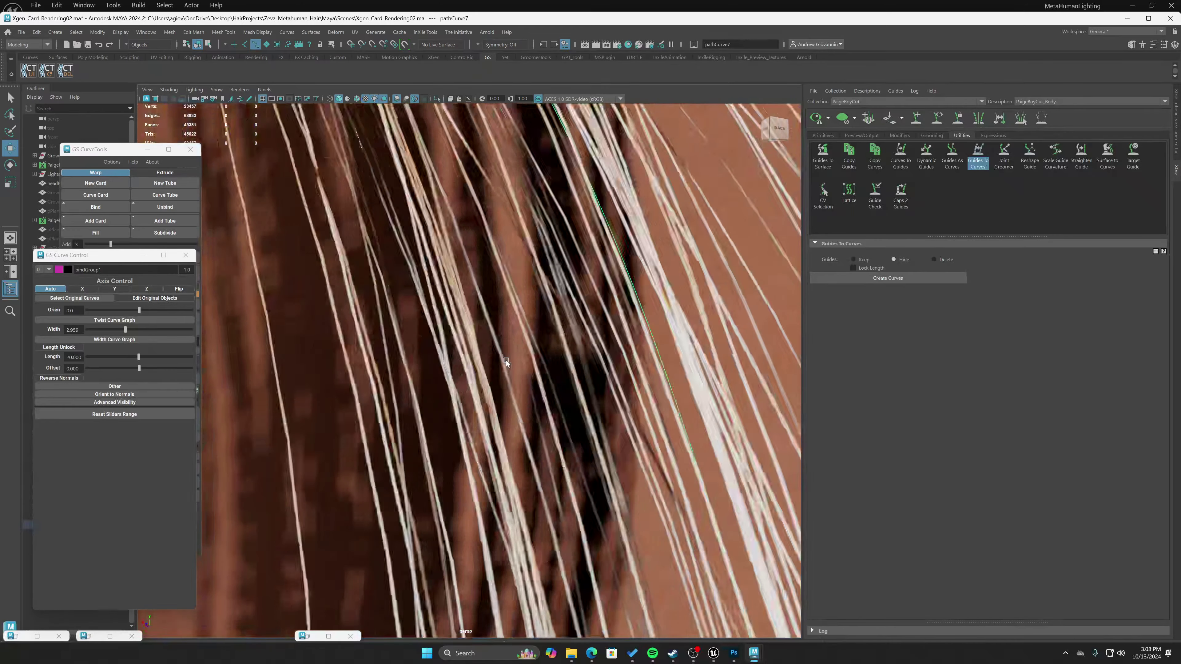
scroll(505, 360, down, 6)
scroll(552, 380, up, 6)
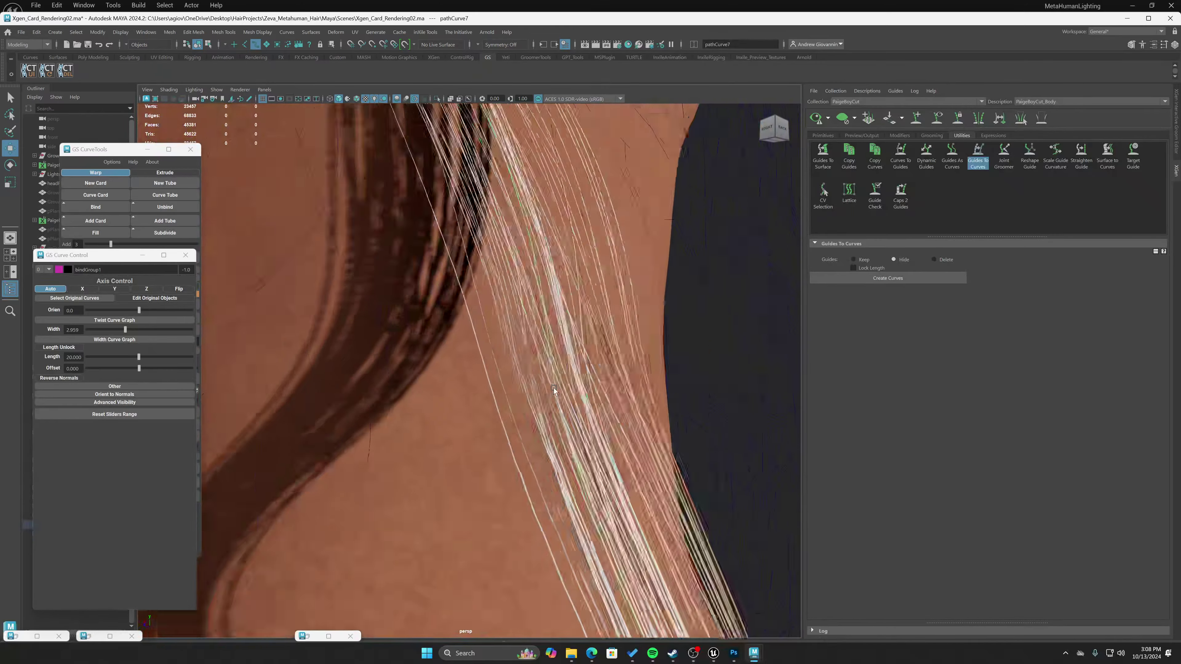
scroll(554, 388, down, 8)
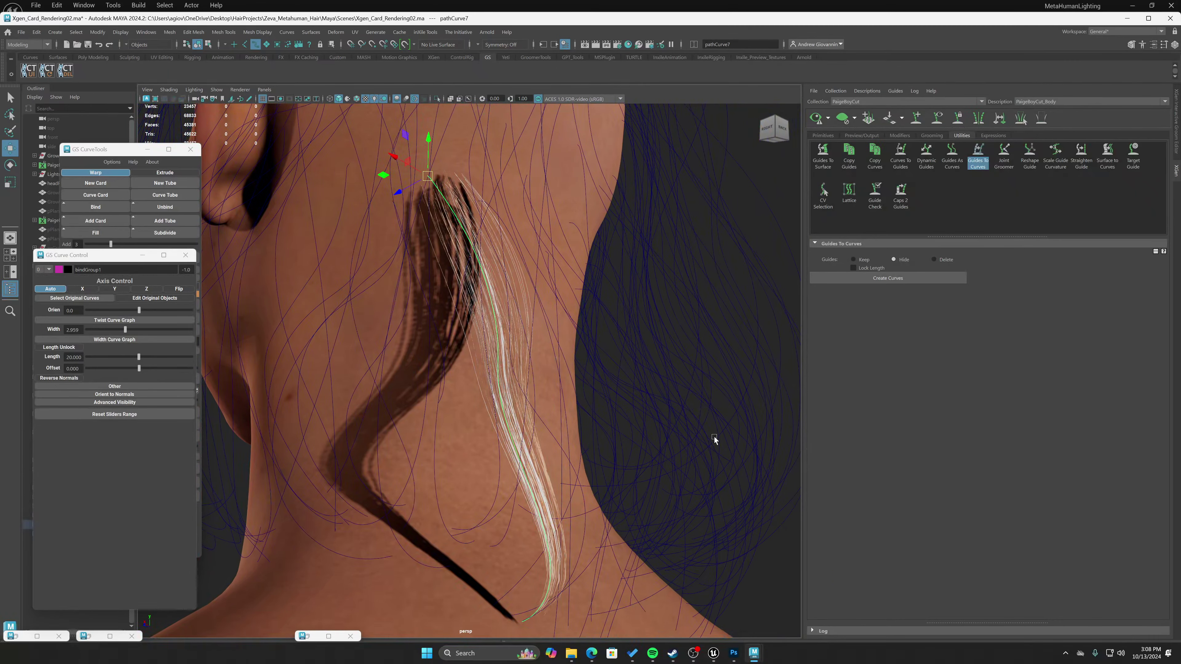
click(735, 652)
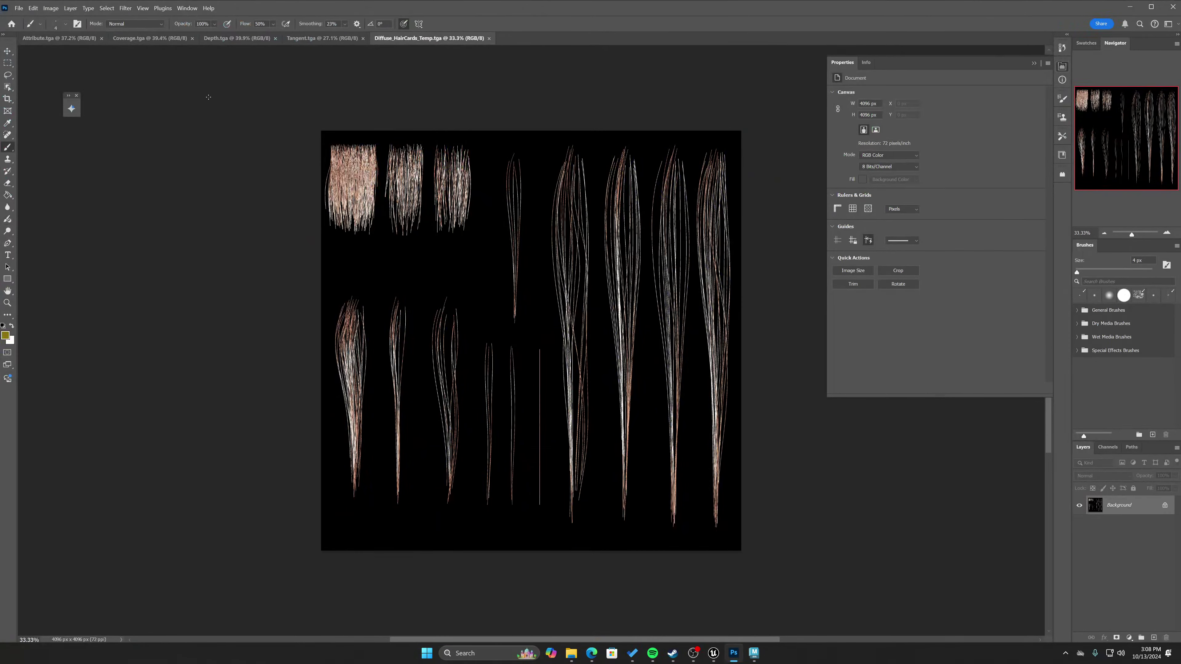
Paste the Coverage.tga map into the Alpha 1 channel of Attribute.tga.
click(153, 37)
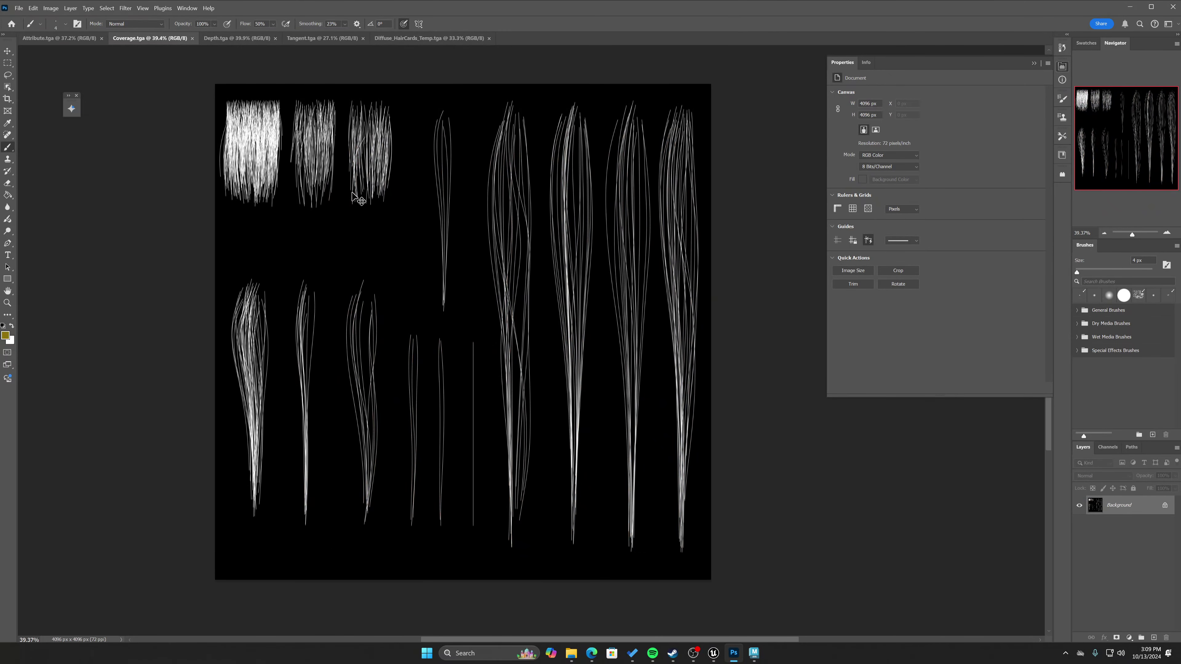
key(ctrl+shift+Tab)
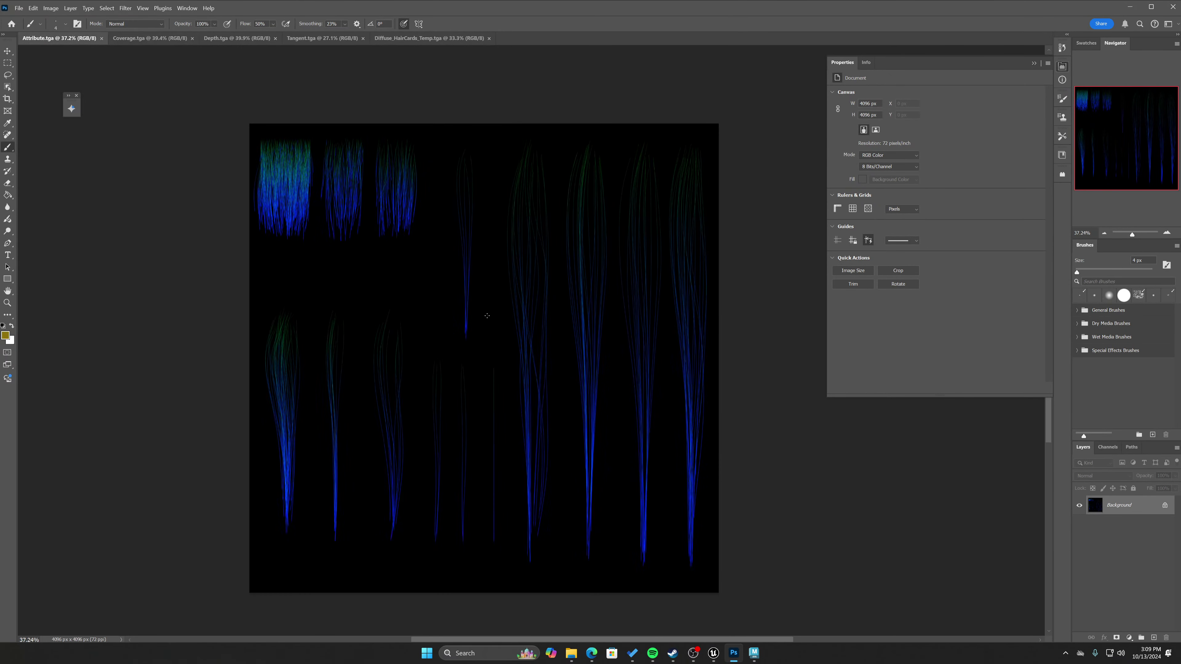
click(1107, 447)
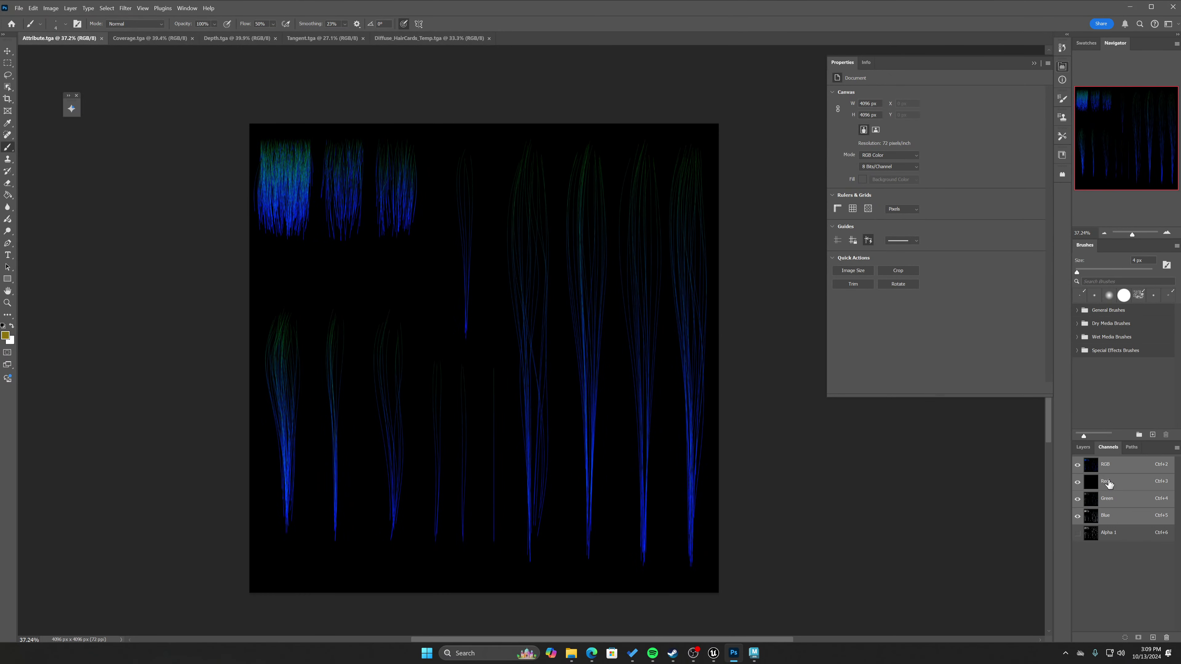
click(1116, 533)
key(ctrl+v)
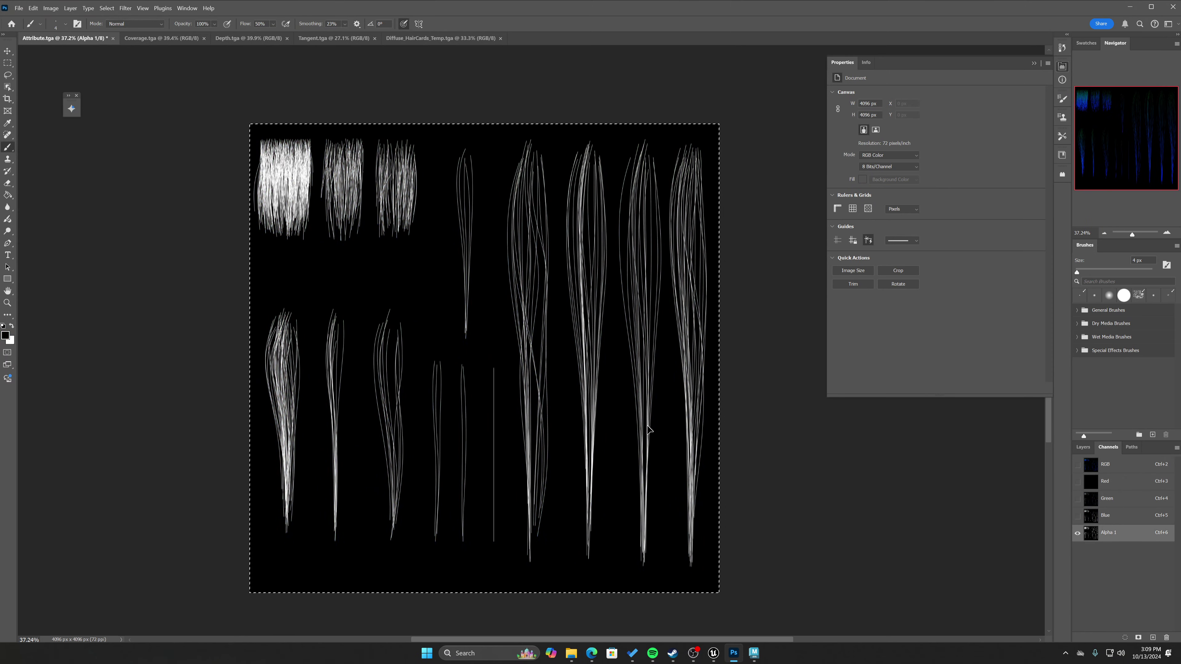
click(1083, 447)
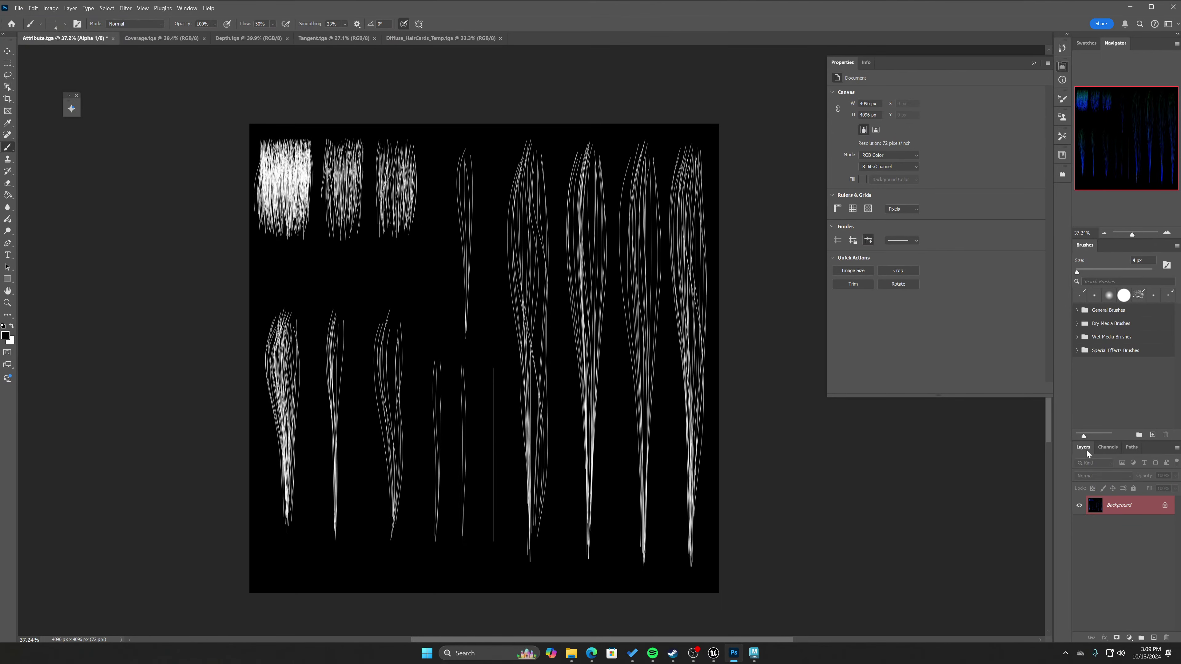
click(1108, 447)
click(1111, 465)
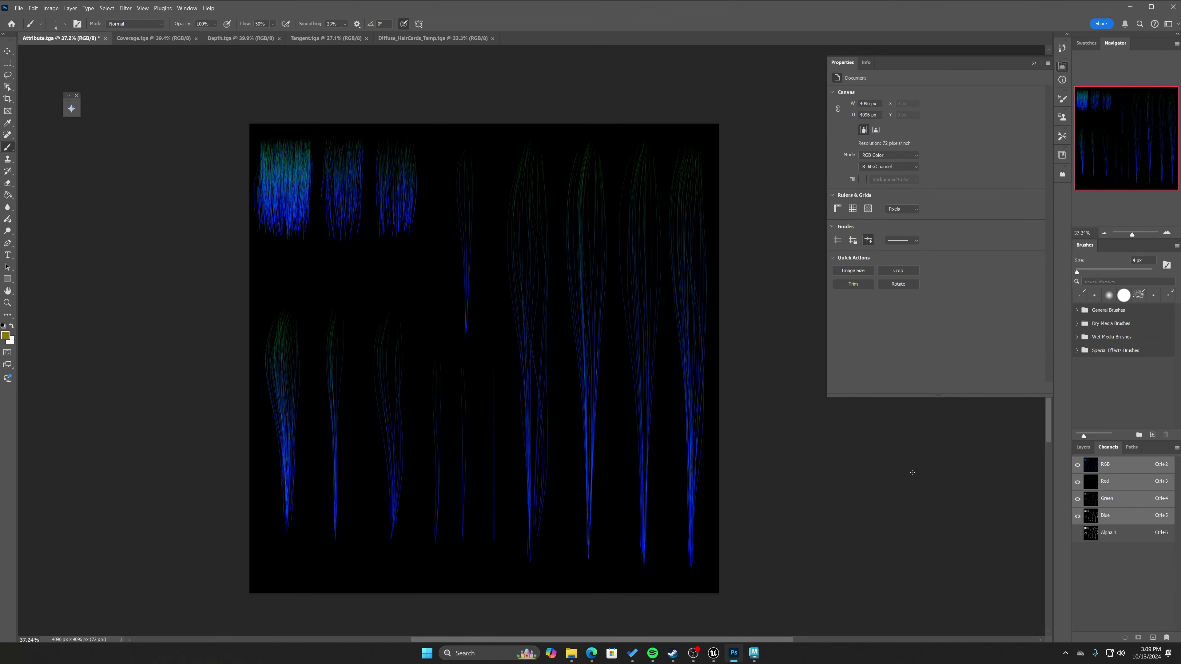
click(1102, 533)
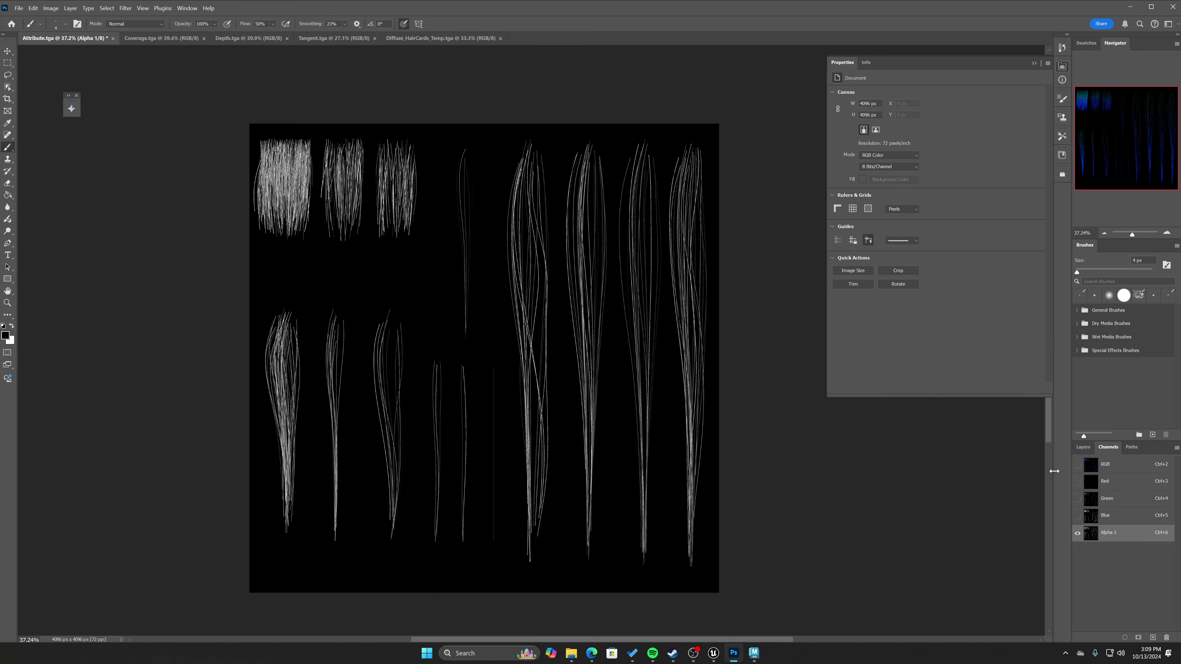
click(1083, 447)
click(162, 38)
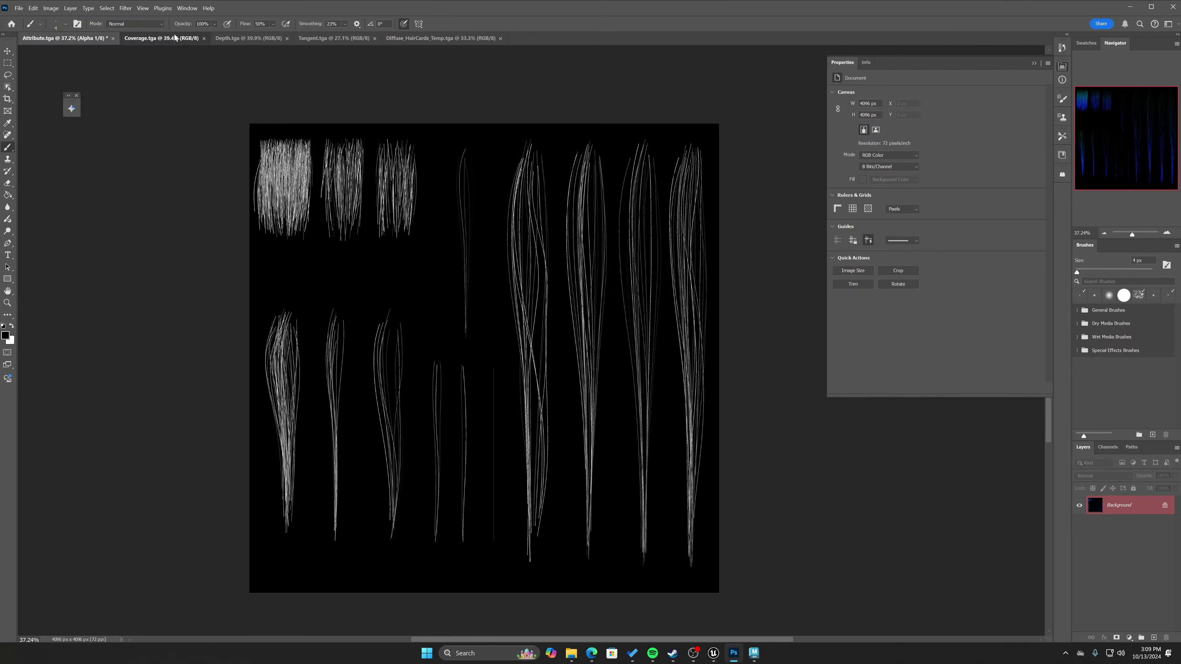
click(76, 39)
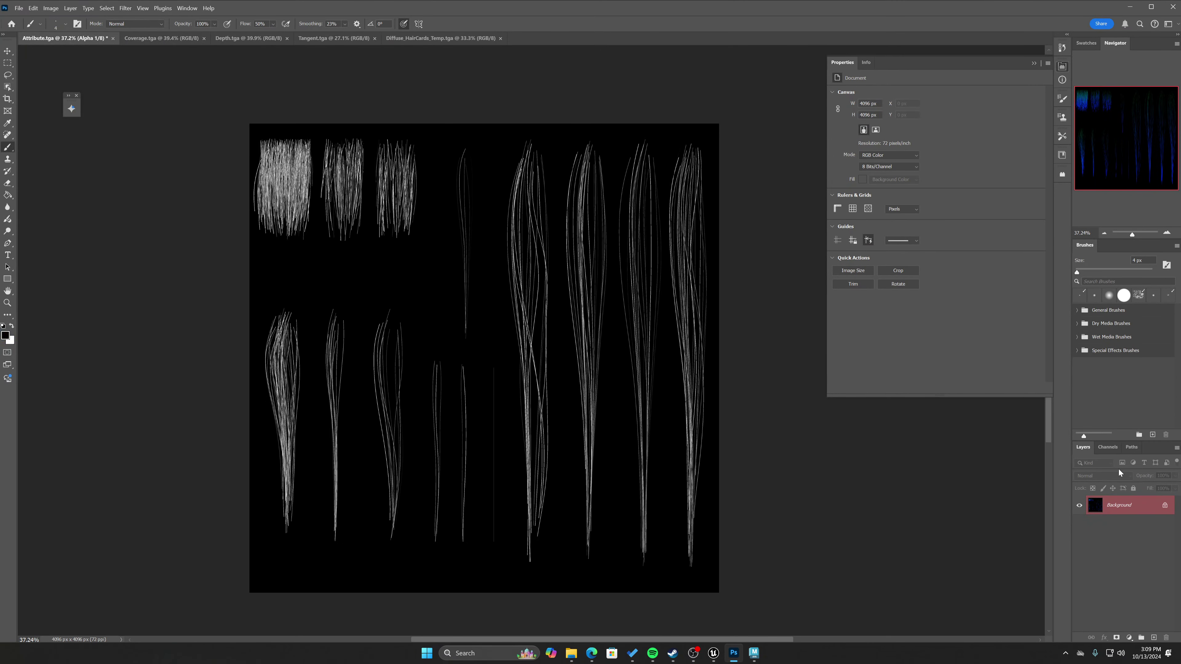
Paste the coverage map into Diffuse_HairCards_Temp.tga's Alpha 1 channel and deselect.
click(404, 38)
click(1107, 447)
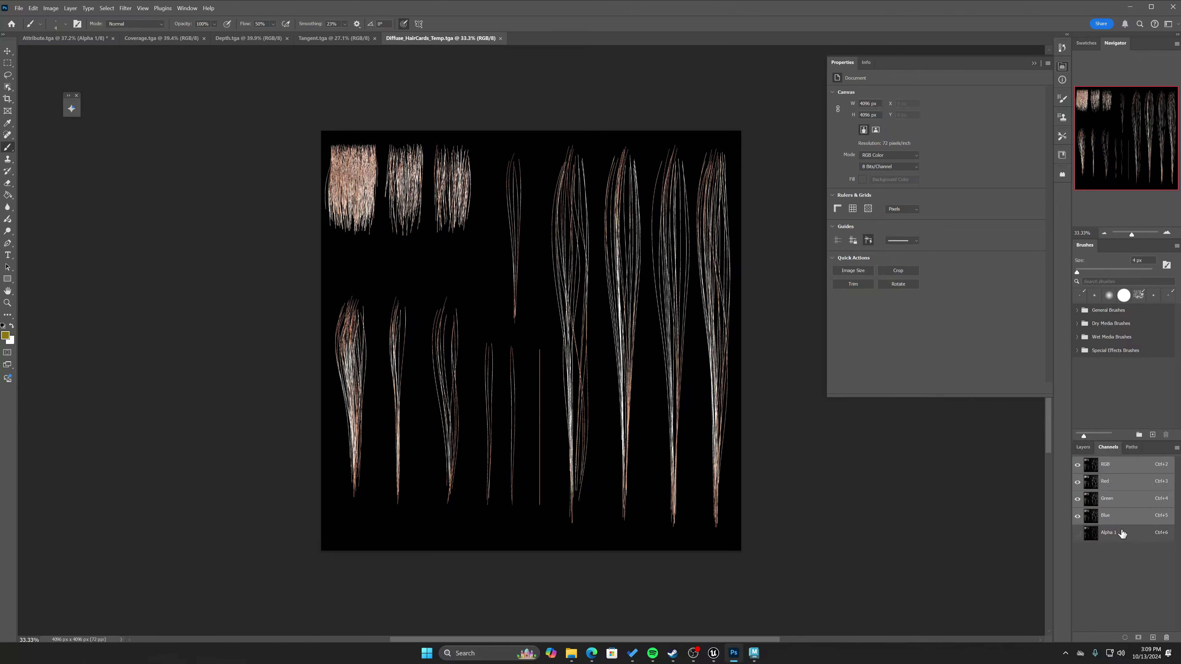
click(1118, 533)
key(ctrl+v)
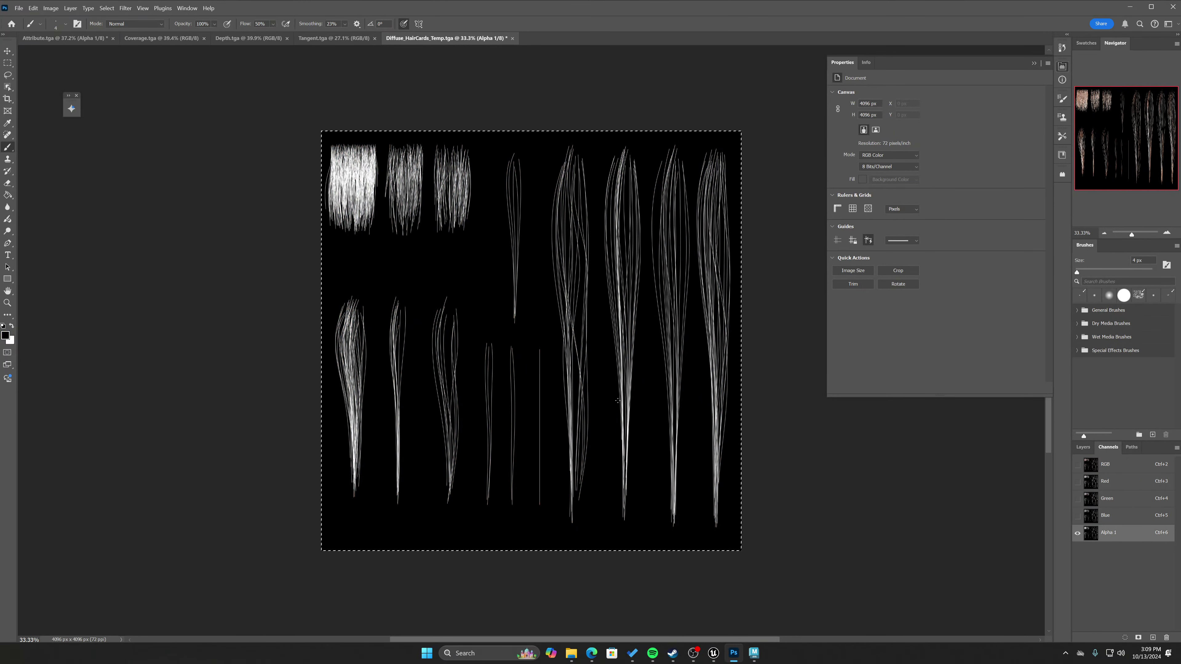
key(ctrl+d)
click(1105, 465)
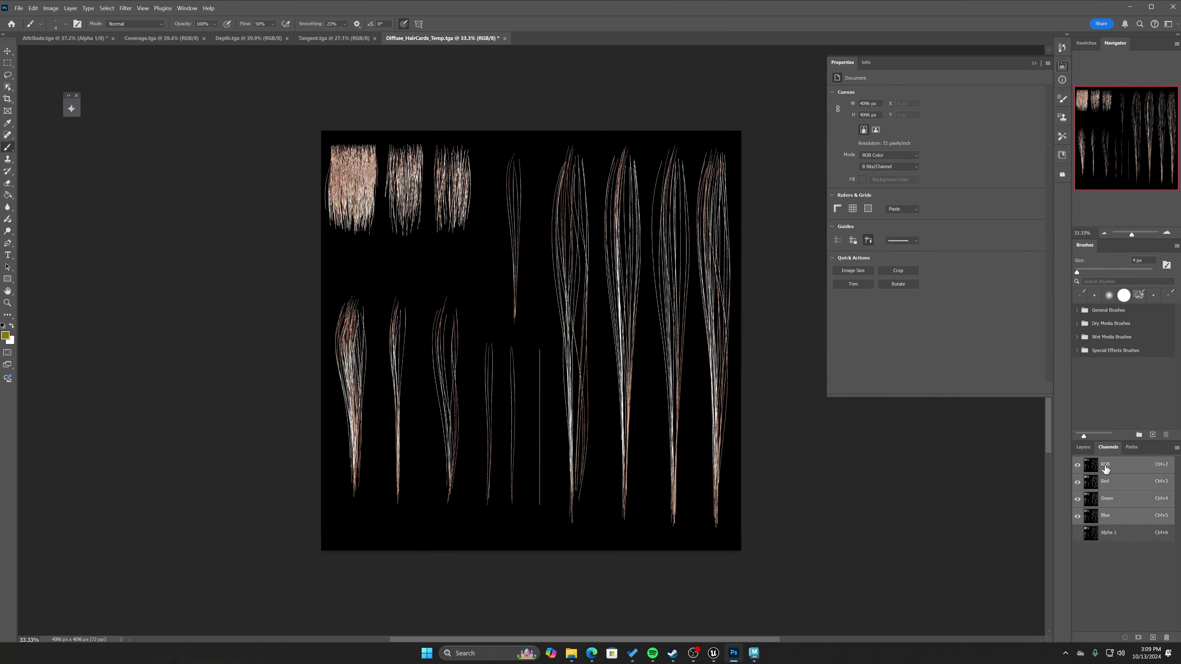
Save Diffuse_HairCards_Temp.tga and minimize Photoshop to return to Maya.
click(19, 8)
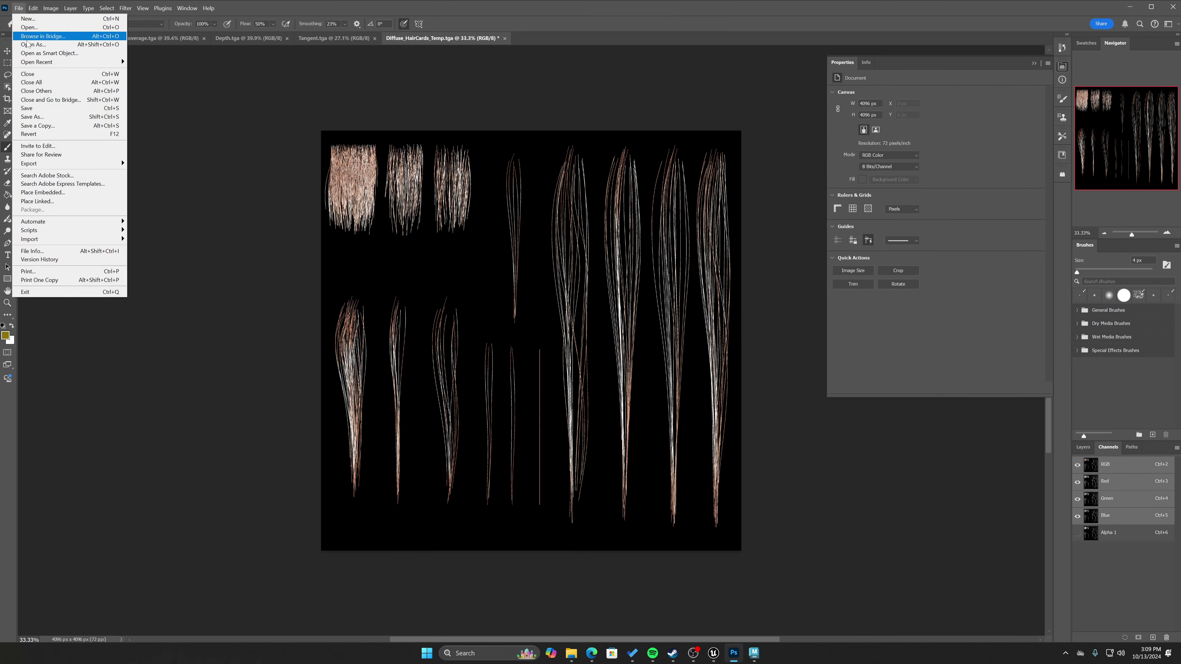
click(64, 110)
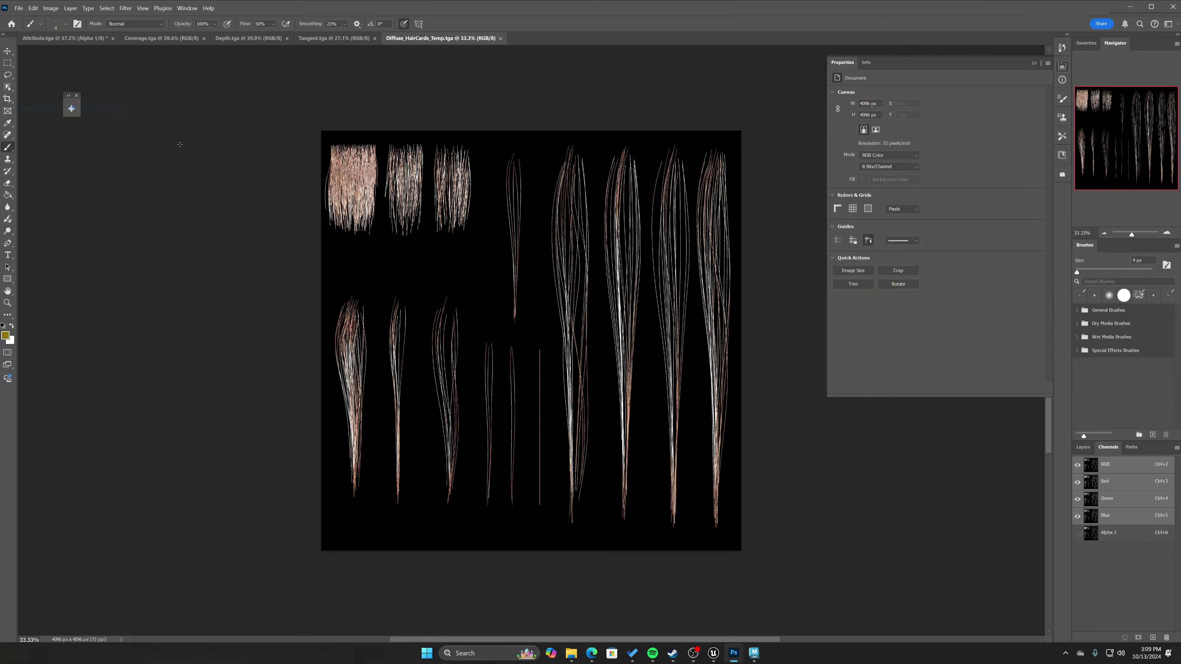
click(1130, 7)
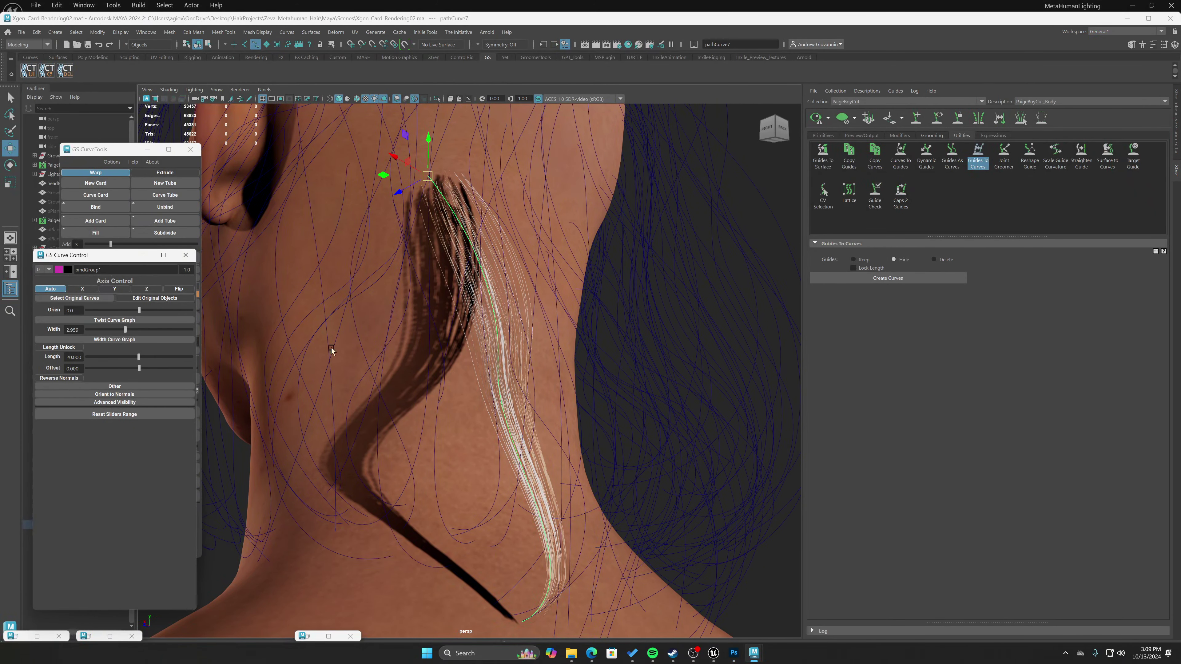
Reload geoCard7's lambert5 file13 texture, then select guide curve xgGuide226_tempCurve.
click(131, 225)
click(130, 318)
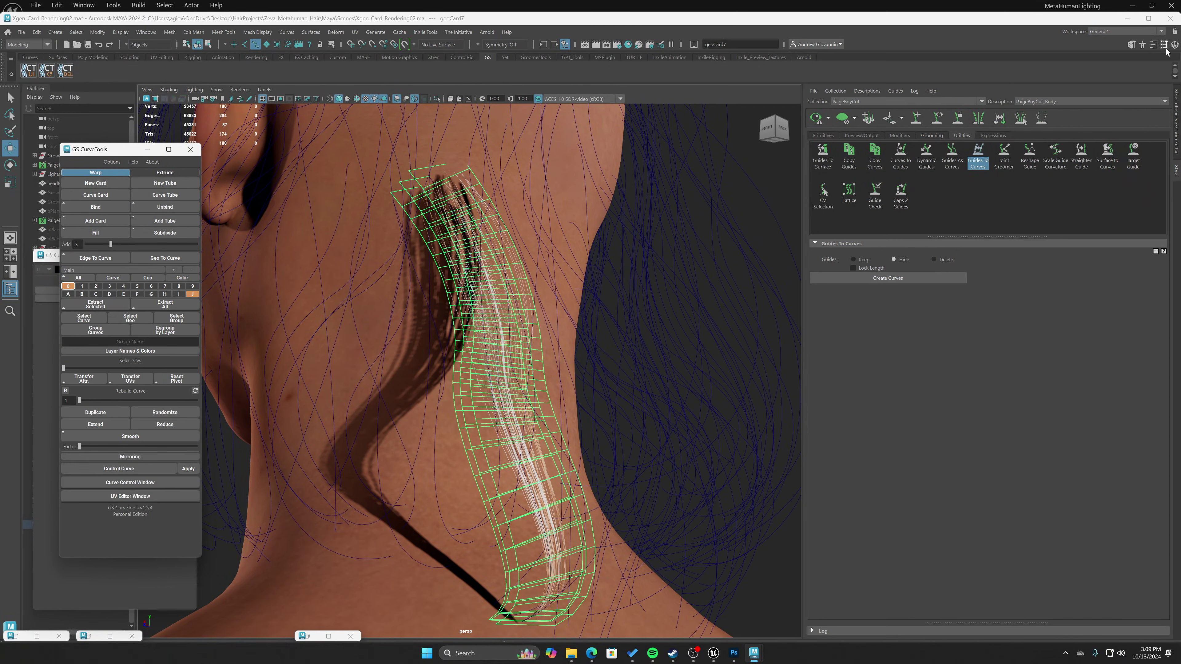
click(1153, 44)
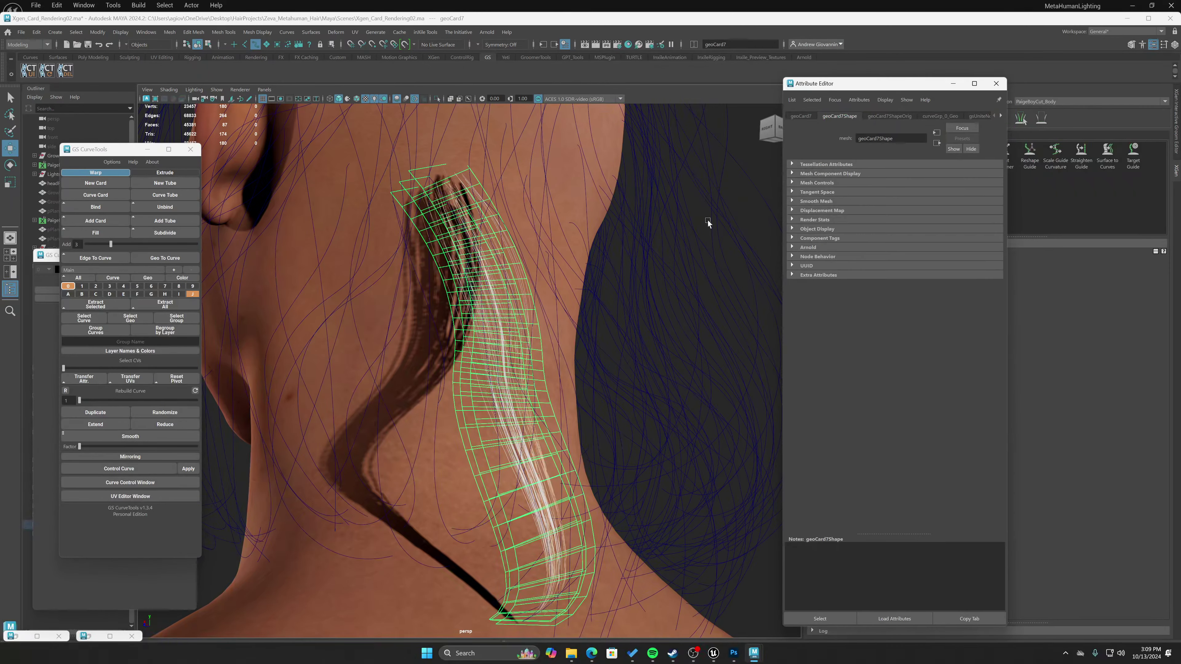
click(1000, 115)
click(974, 116)
click(993, 215)
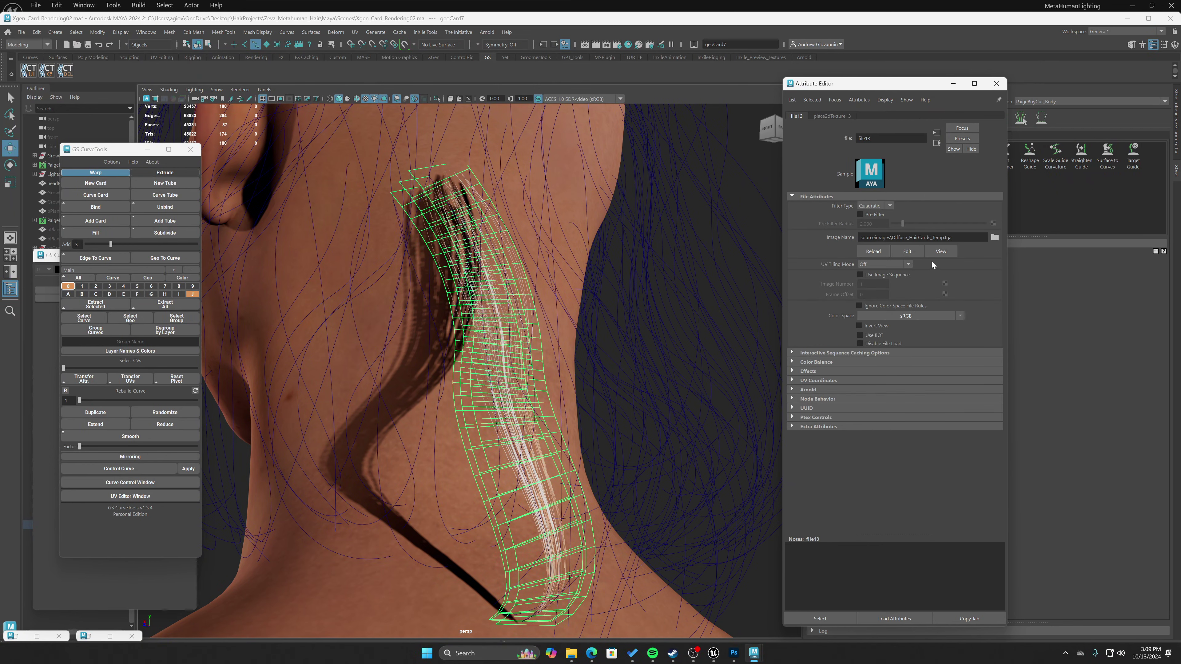
click(872, 252)
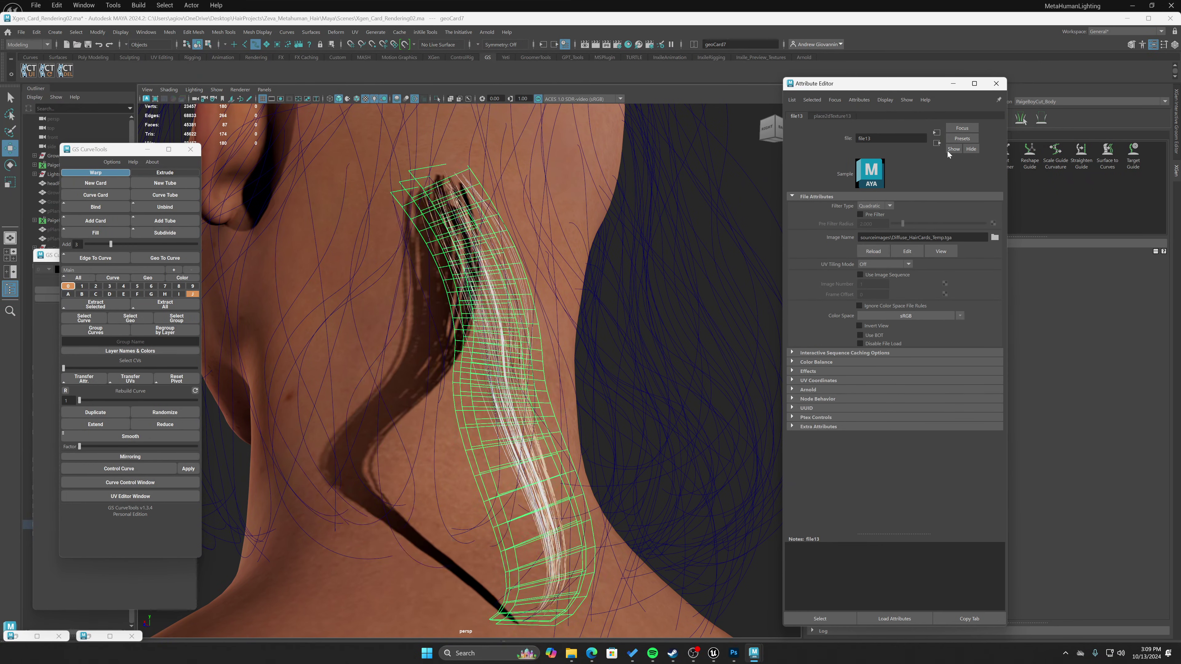
click(996, 84)
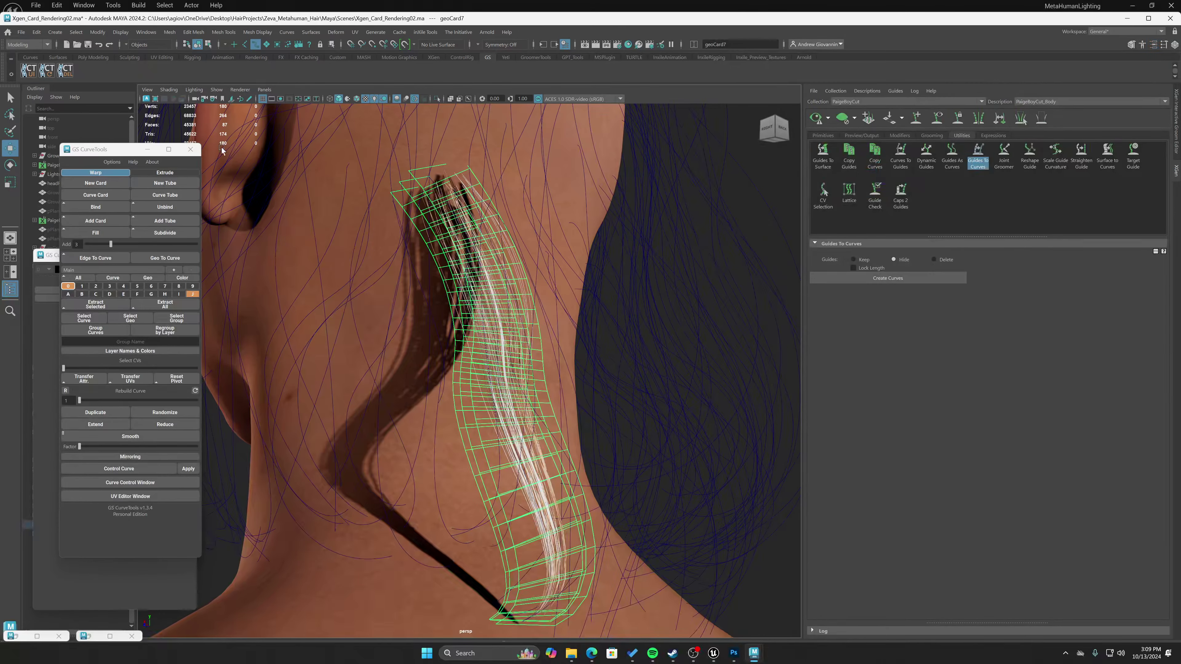
click(147, 149)
click(670, 373)
alt+right_drag(607, 369, 595, 374)
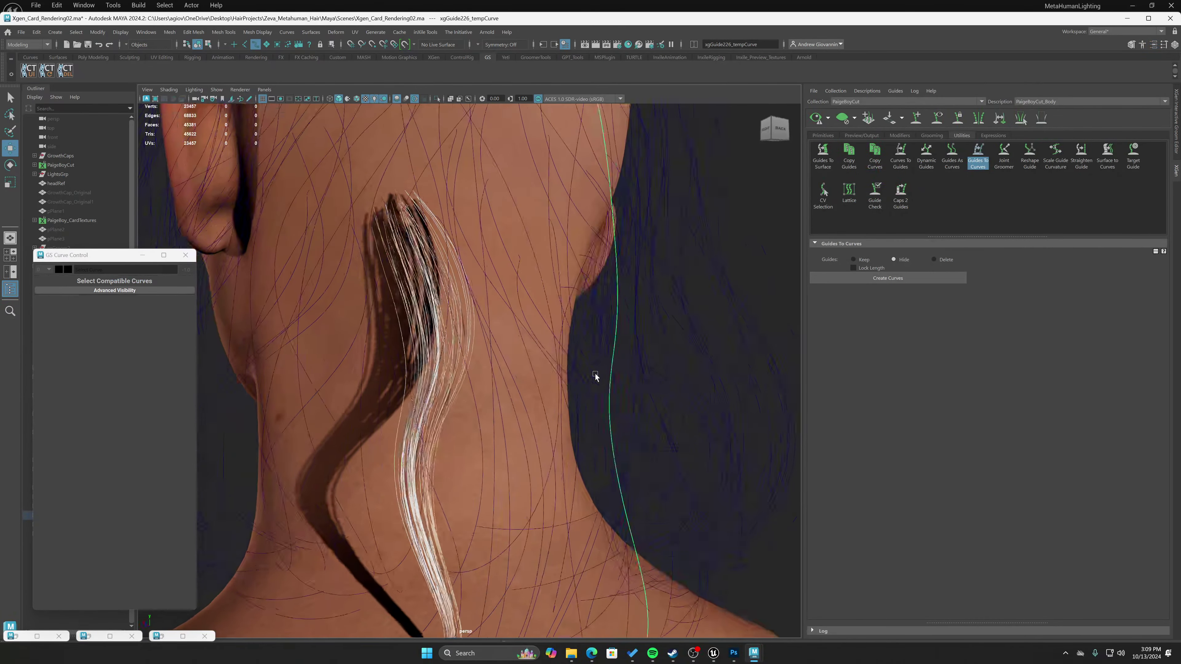
alt+drag(596, 374, 556, 348)
alt+right_drag(556, 348, 701, 385)
alt+drag(636, 361, 522, 392)
scroll(619, 425, up, 5)
alt+right_drag(619, 425, 458, 362)
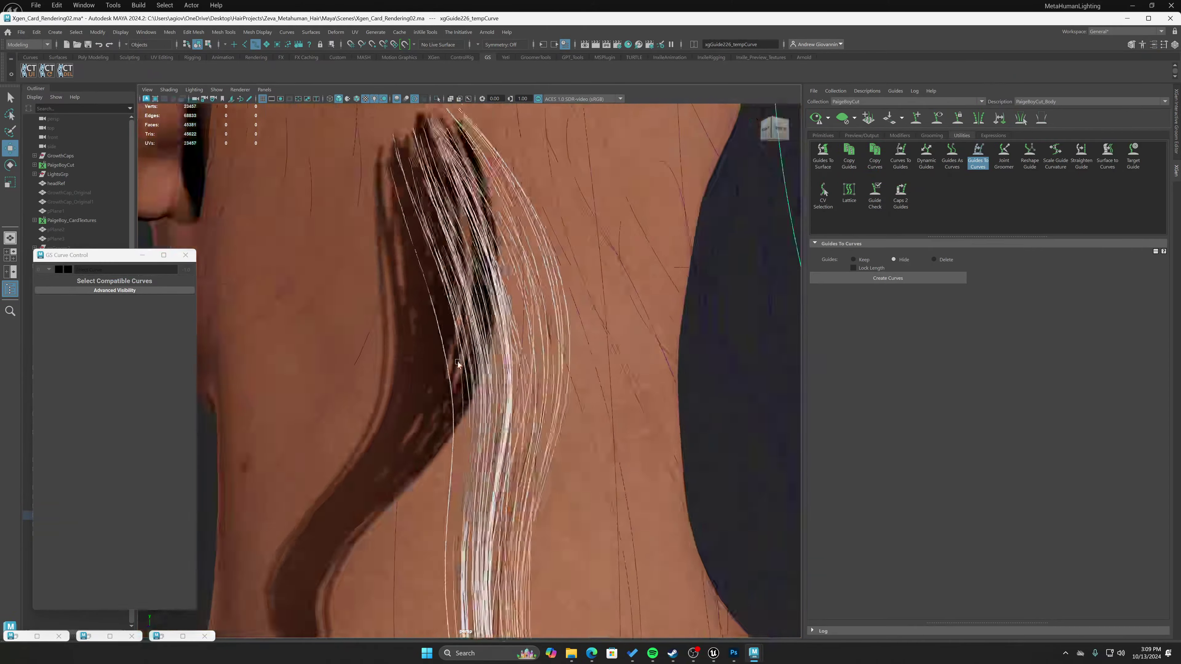
alt+drag(457, 362, 509, 369)
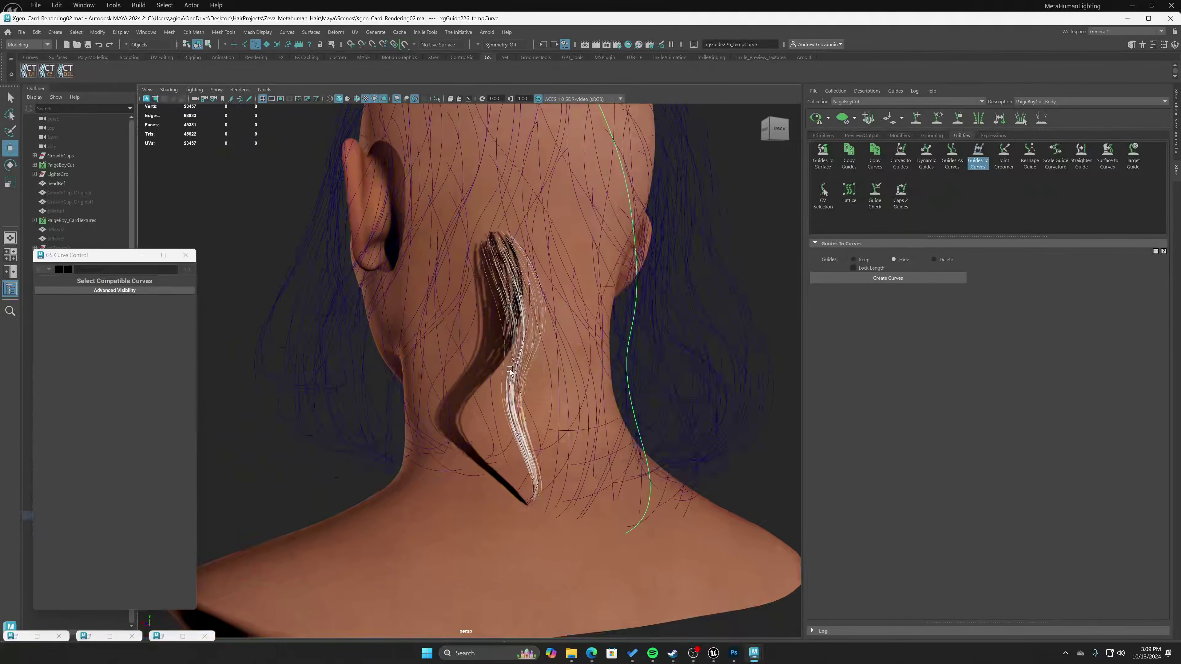
click(520, 434)
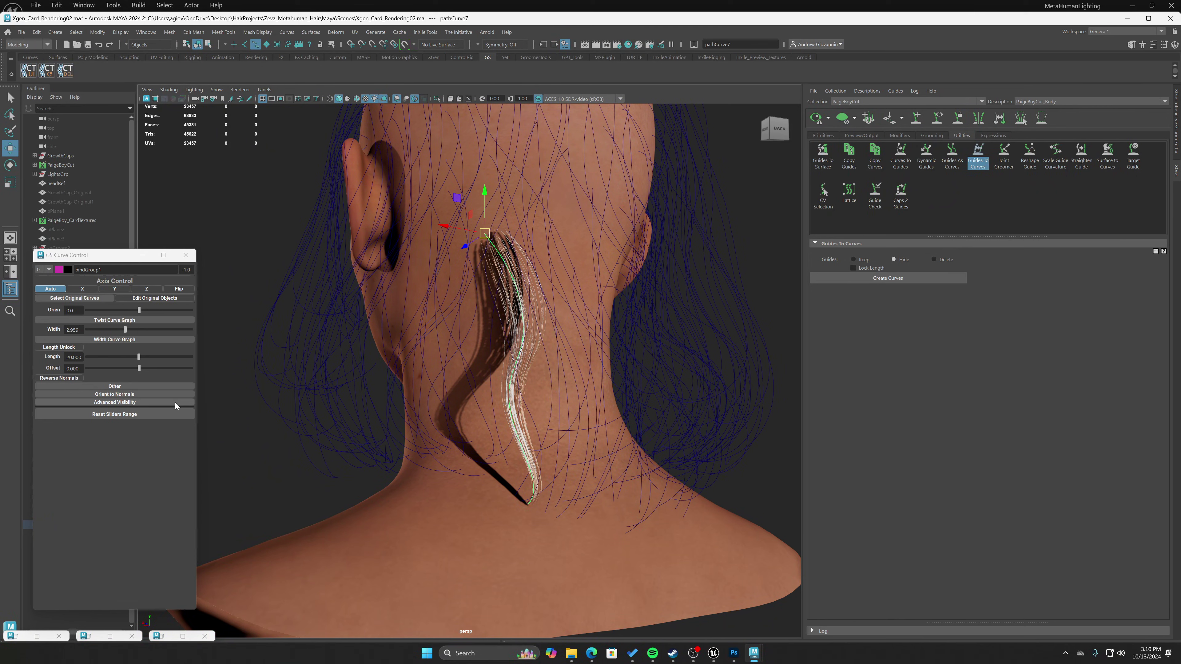
drag(124, 331, 118, 331)
scroll(478, 387, up, 6)
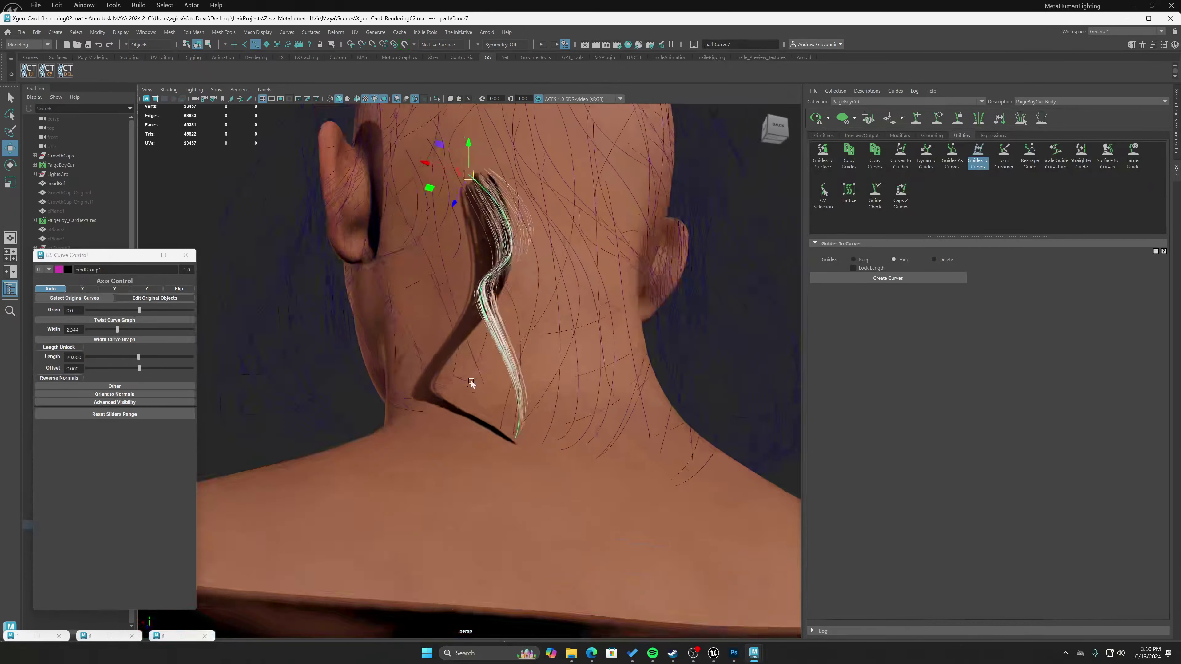
key(f)
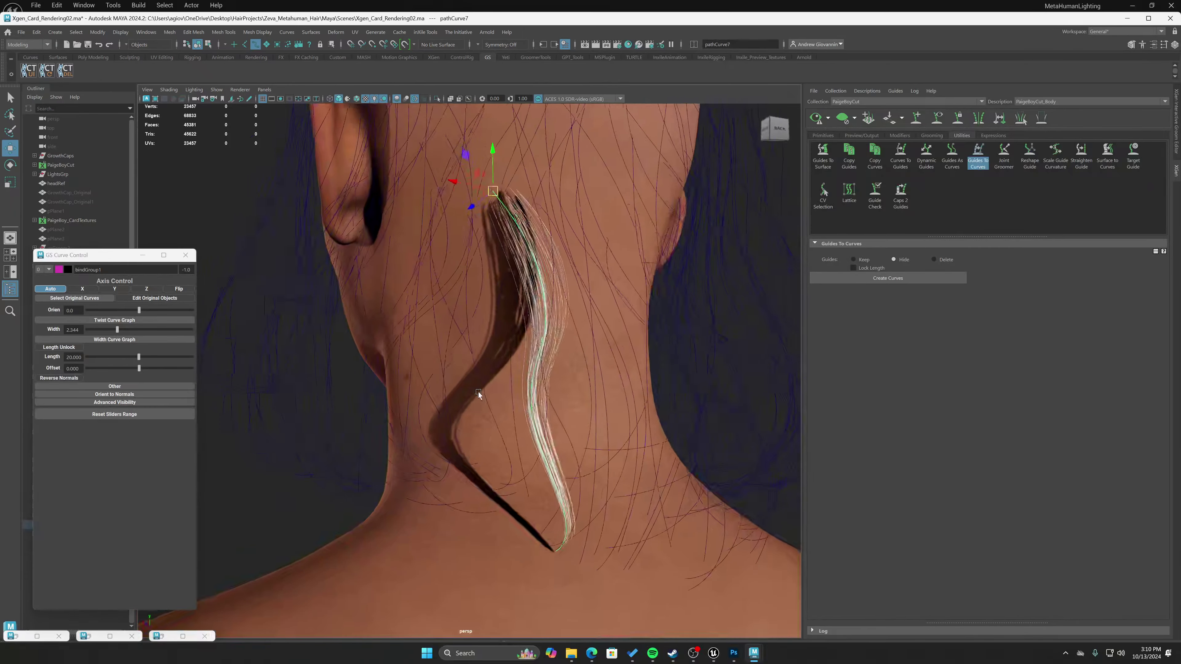
scroll(503, 407, down, 5)
scroll(456, 400, up, 6)
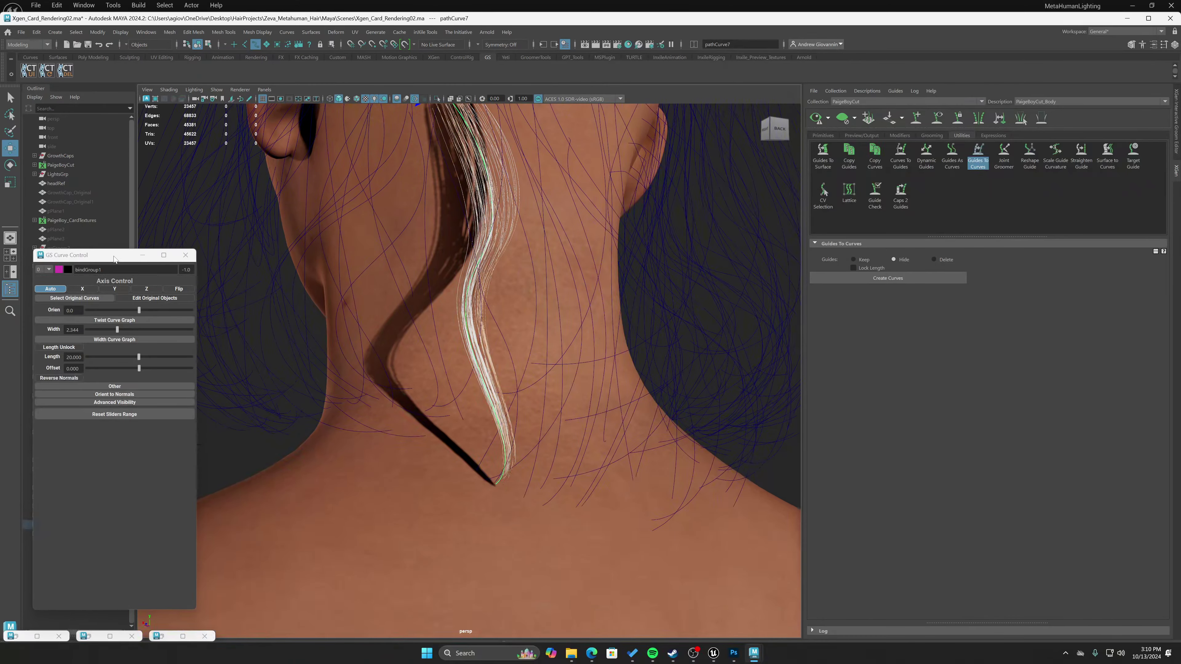
drag(114, 259, 238, 170)
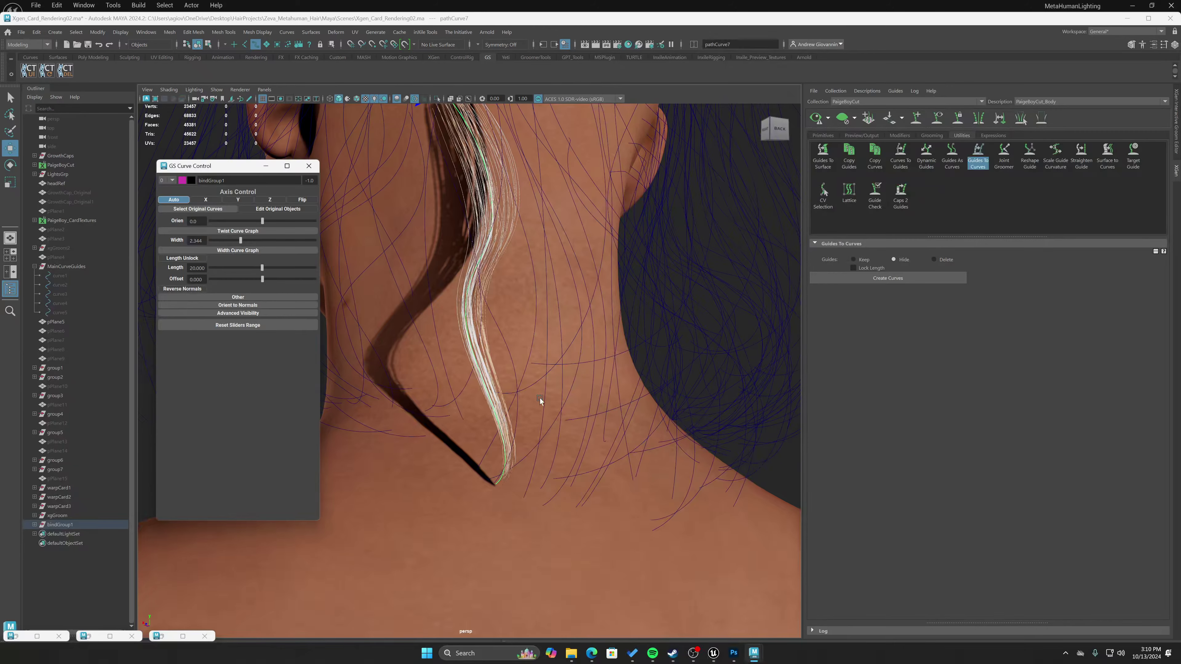
Compare the guide curves near the nape hair card by selecting each in turn.
scroll(539, 398, up, 5)
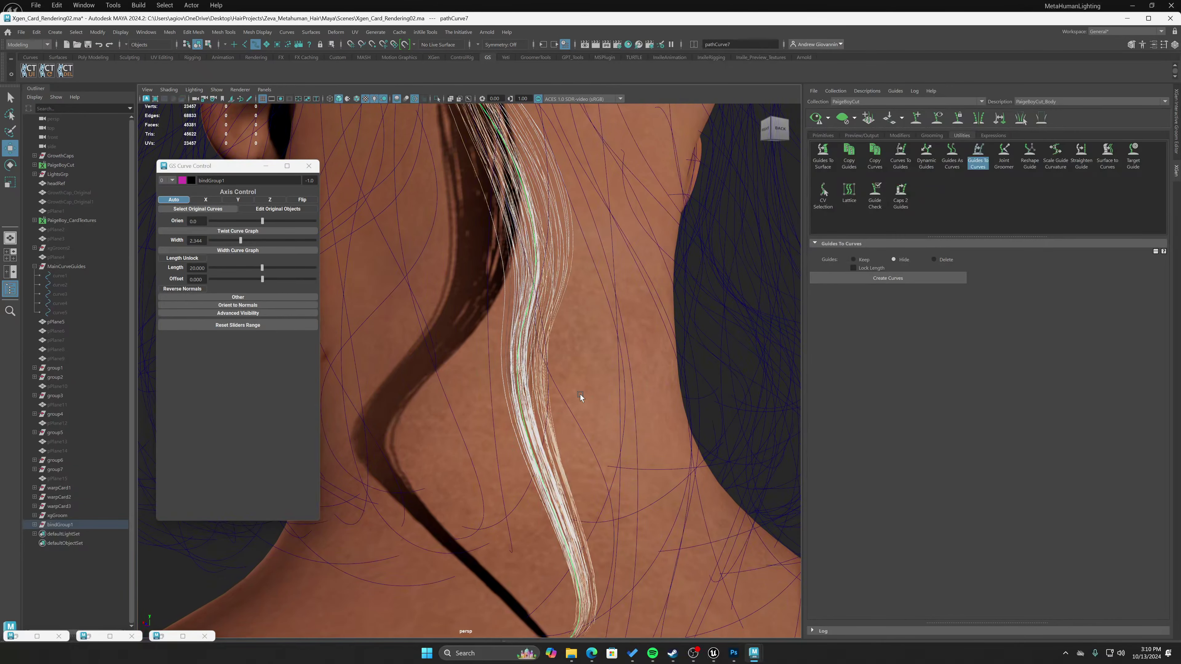
click(561, 400)
scroll(556, 419, down, 5)
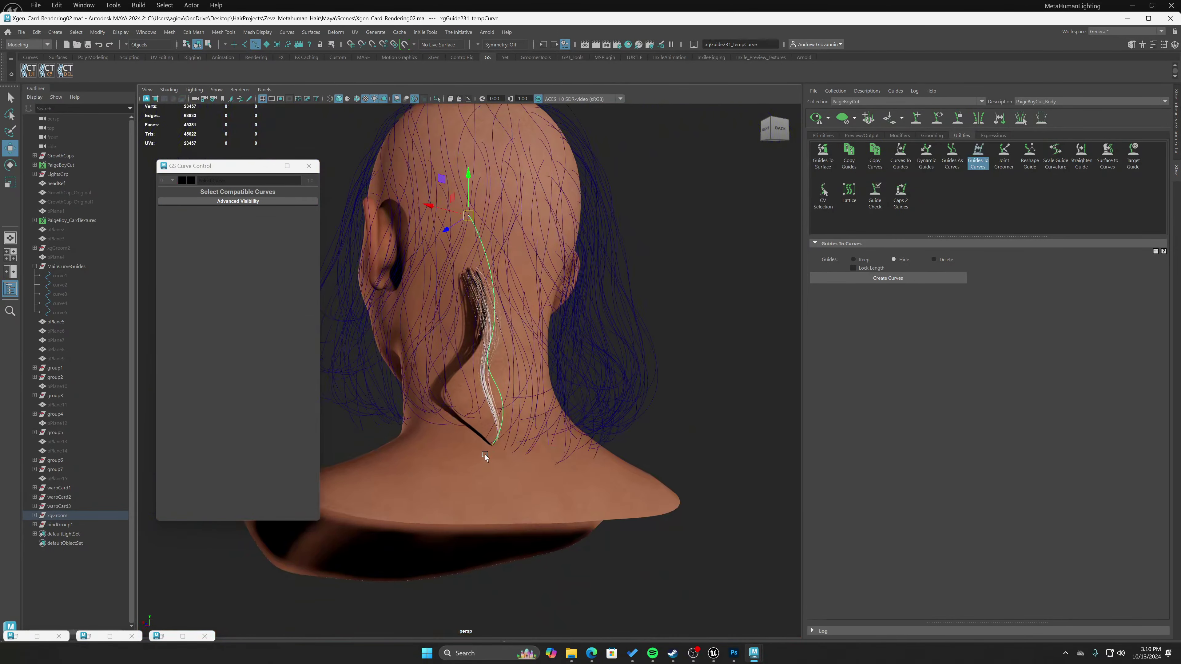
scroll(511, 419, up, 5)
scroll(525, 418, up, 3)
click(525, 447)
scroll(525, 446, down, 4)
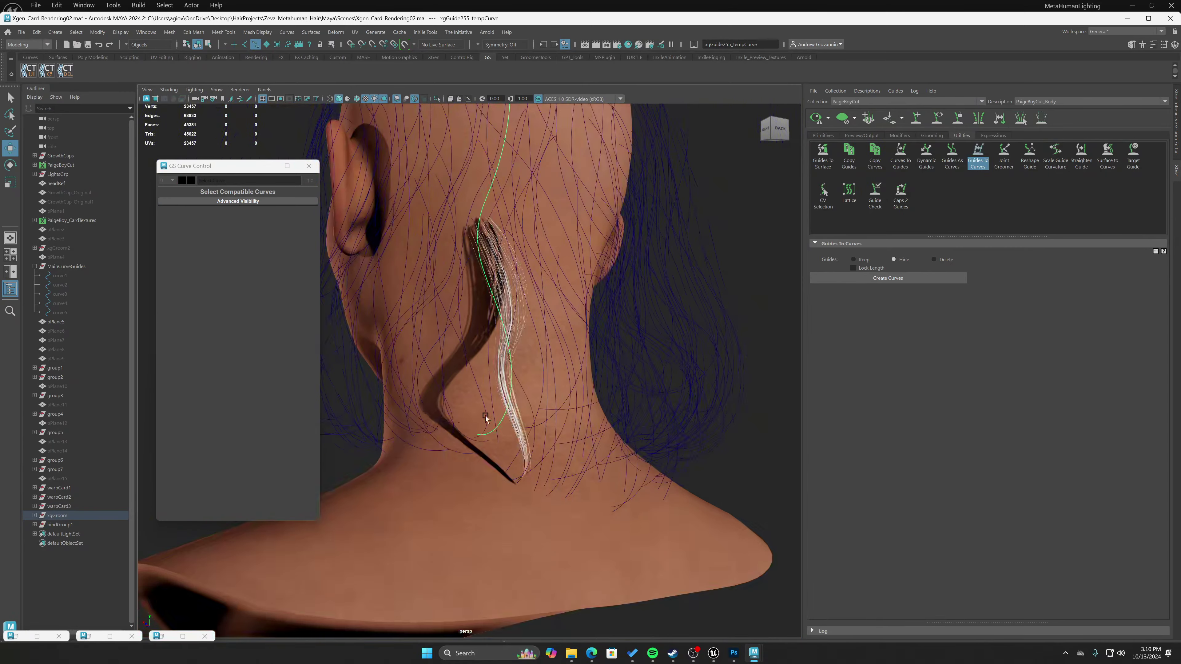
scroll(460, 415, up, 4)
alt+drag(458, 411, 472, 400)
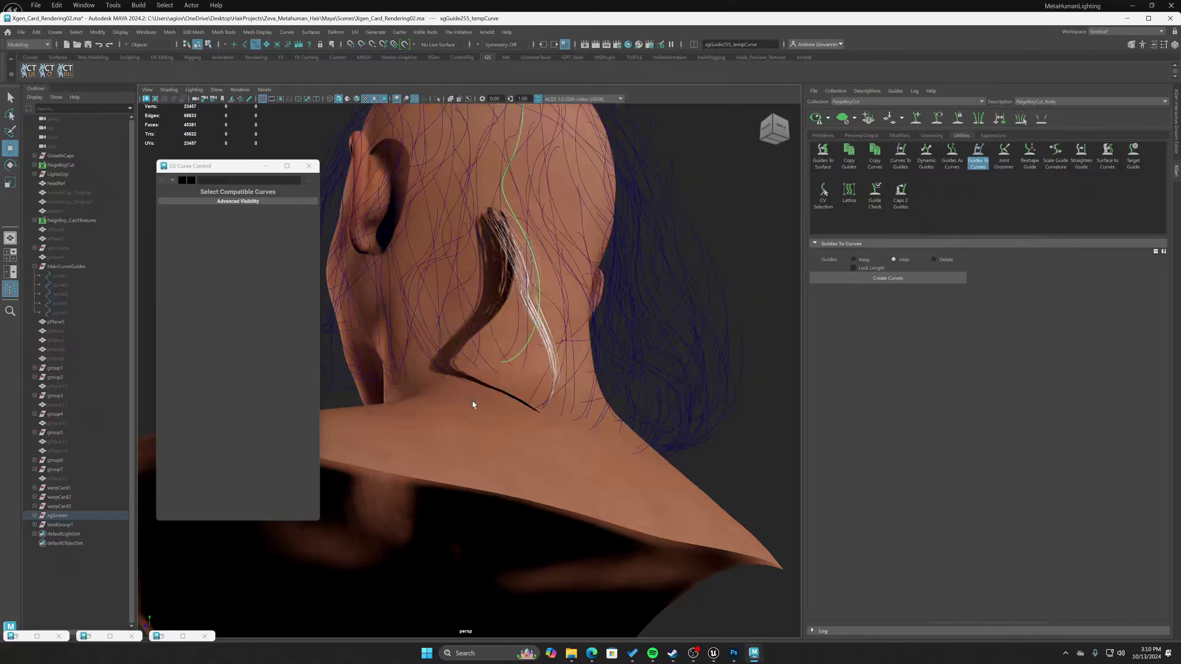
Select the warpCard2 hair card and bring the curve tools window back up.
click(473, 271)
alt+drag(474, 271, 563, 471)
click(621, 459)
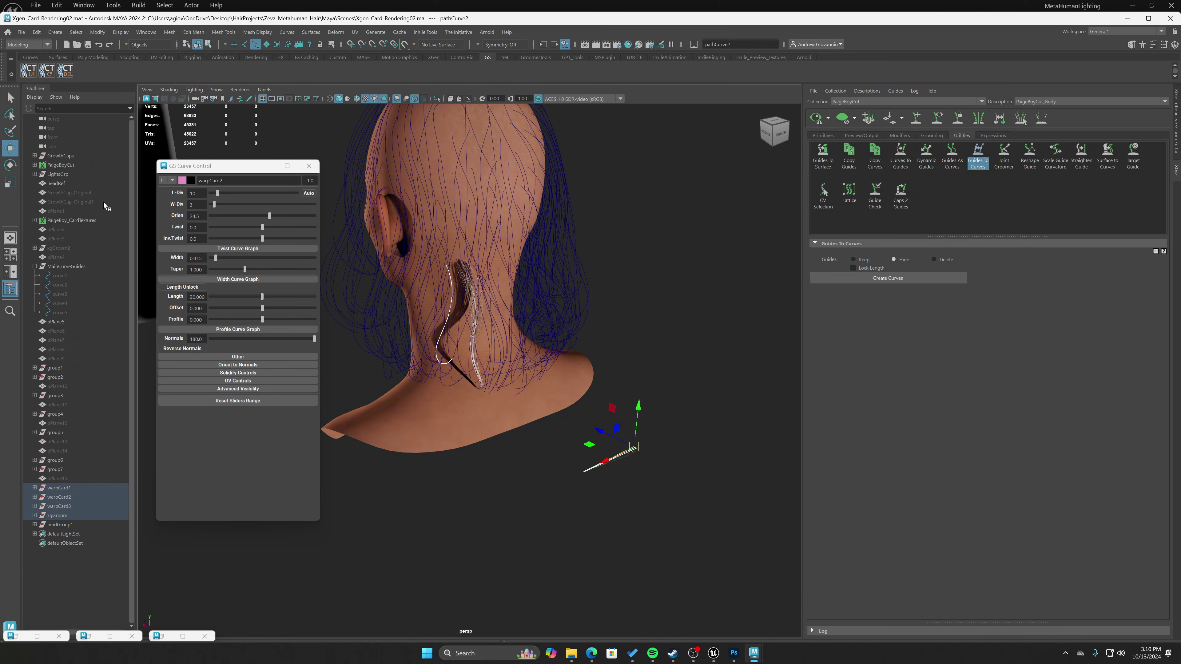
click(33, 75)
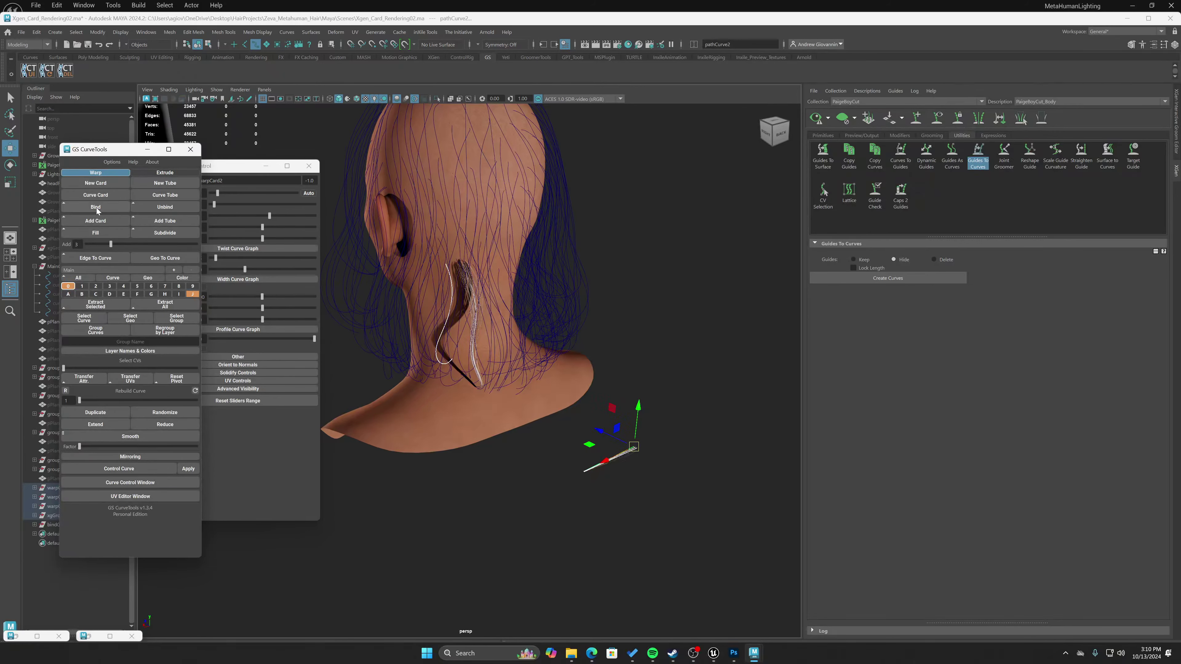
Bind the hair card to the nape guide curve and set its orientation to -12.8.
click(96, 208)
scroll(440, 372, up, 10)
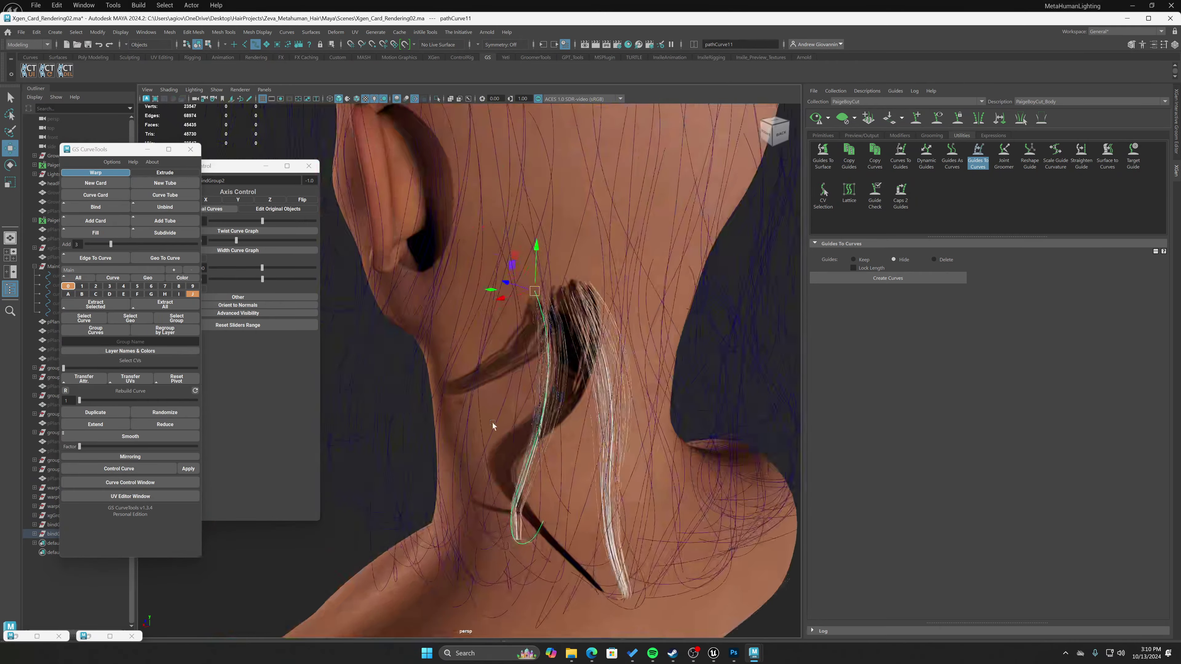
alt+middle_drag(527, 422, 496, 389)
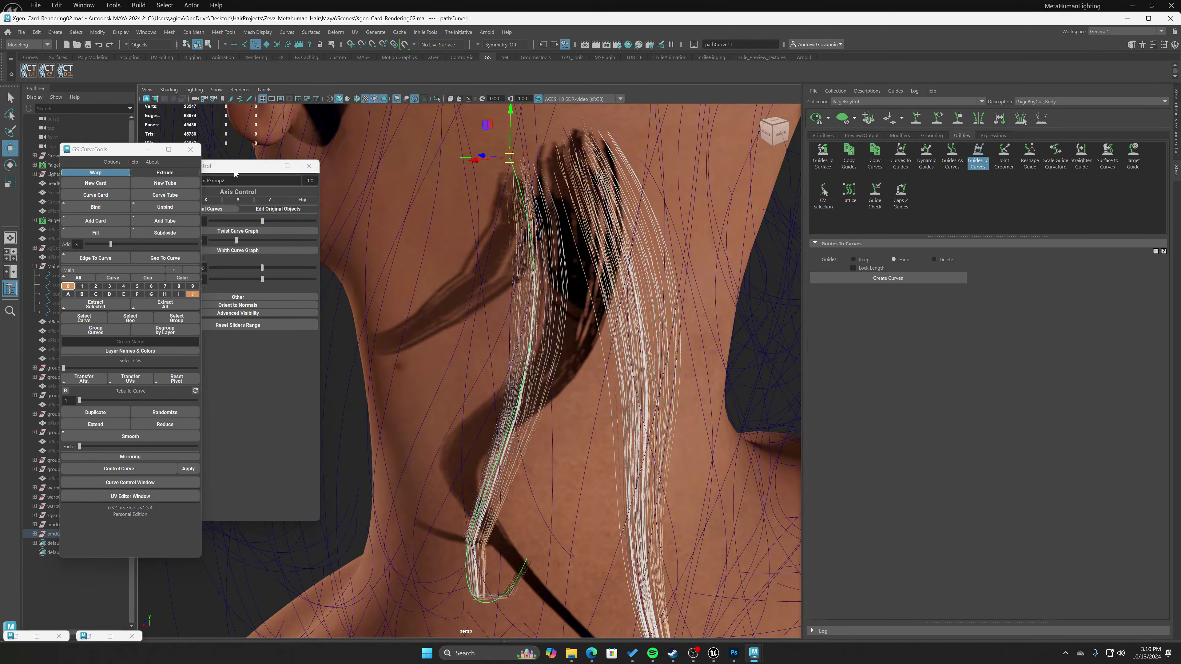
drag(235, 174, 265, 192)
drag(291, 242, 291, 247)
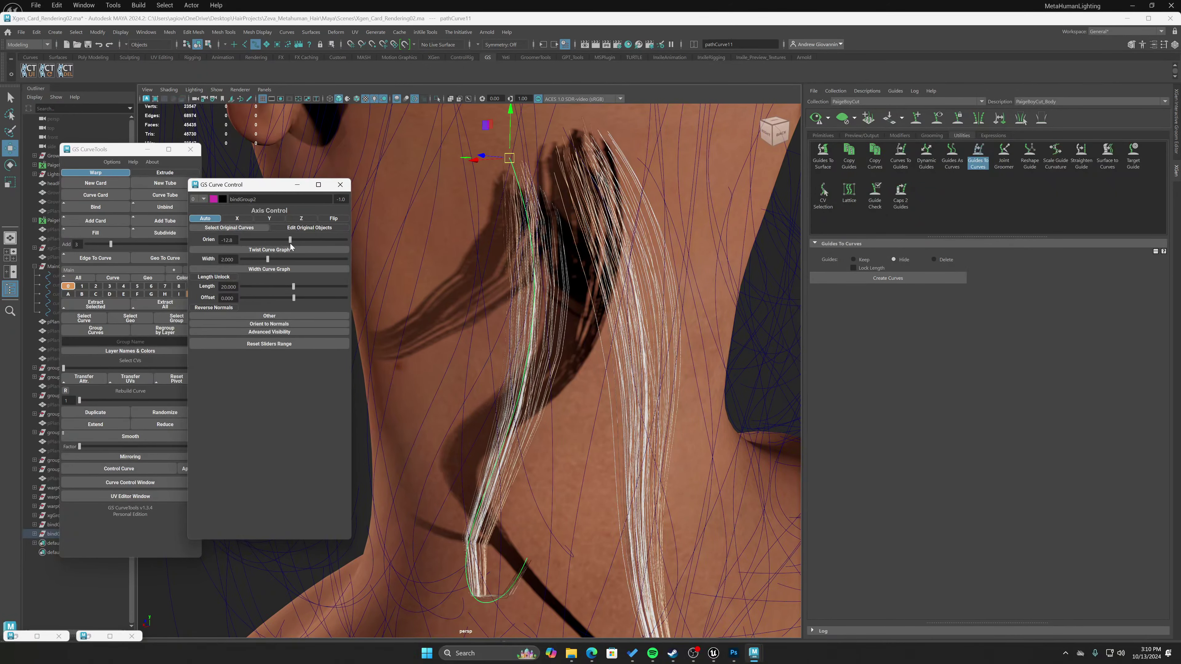
Select the original curves and raise the card's length divisions to 25, then 45.
click(244, 228)
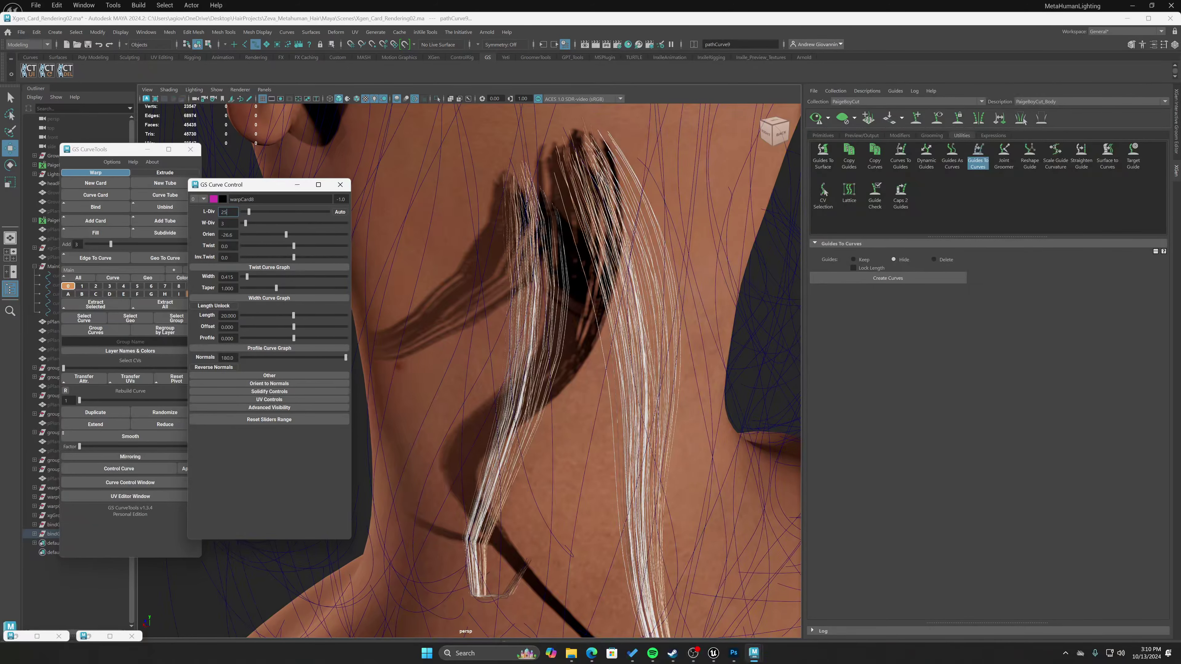
key(Return)
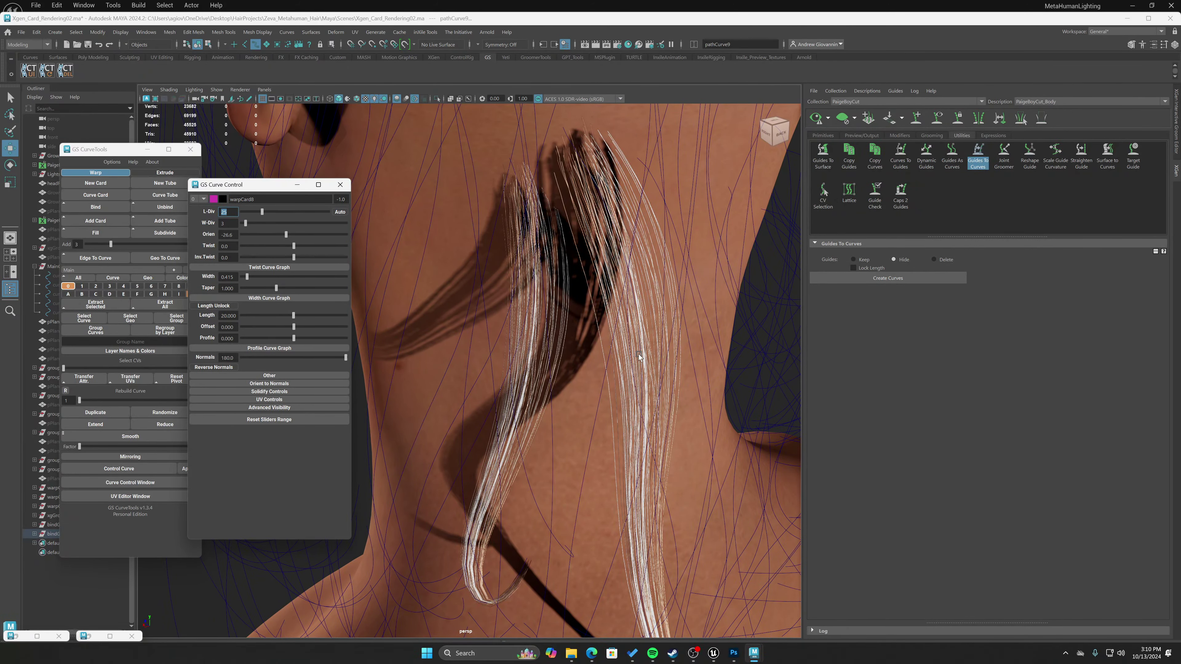
scroll(521, 365, up, 8)
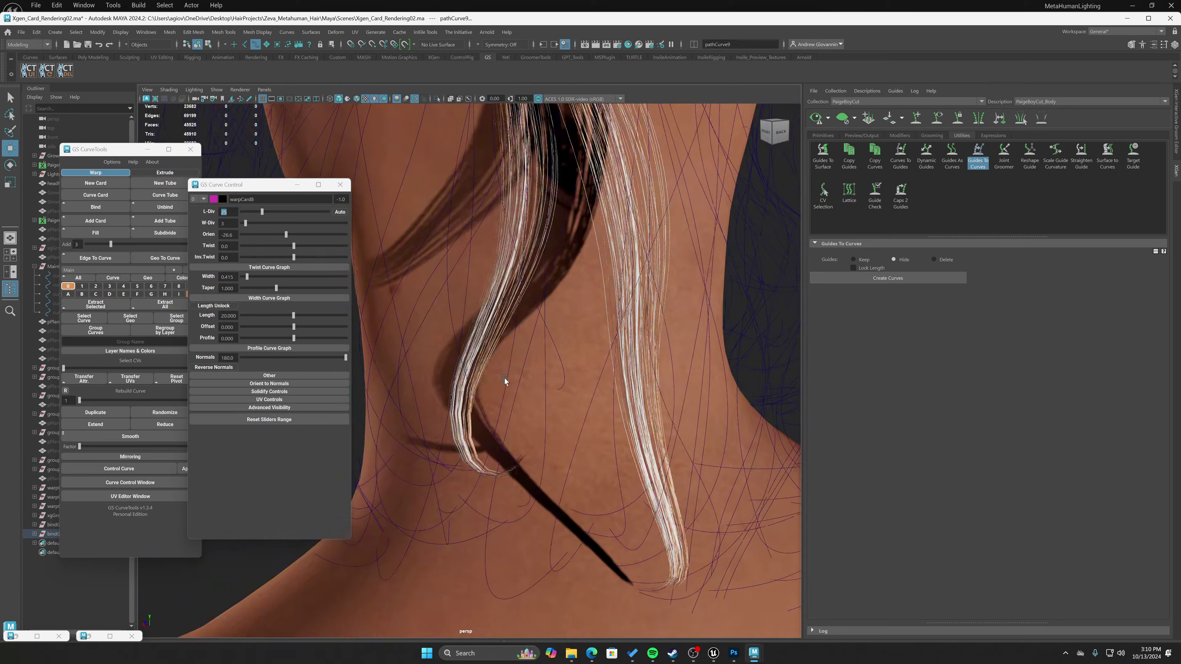
drag(264, 212, 285, 216)
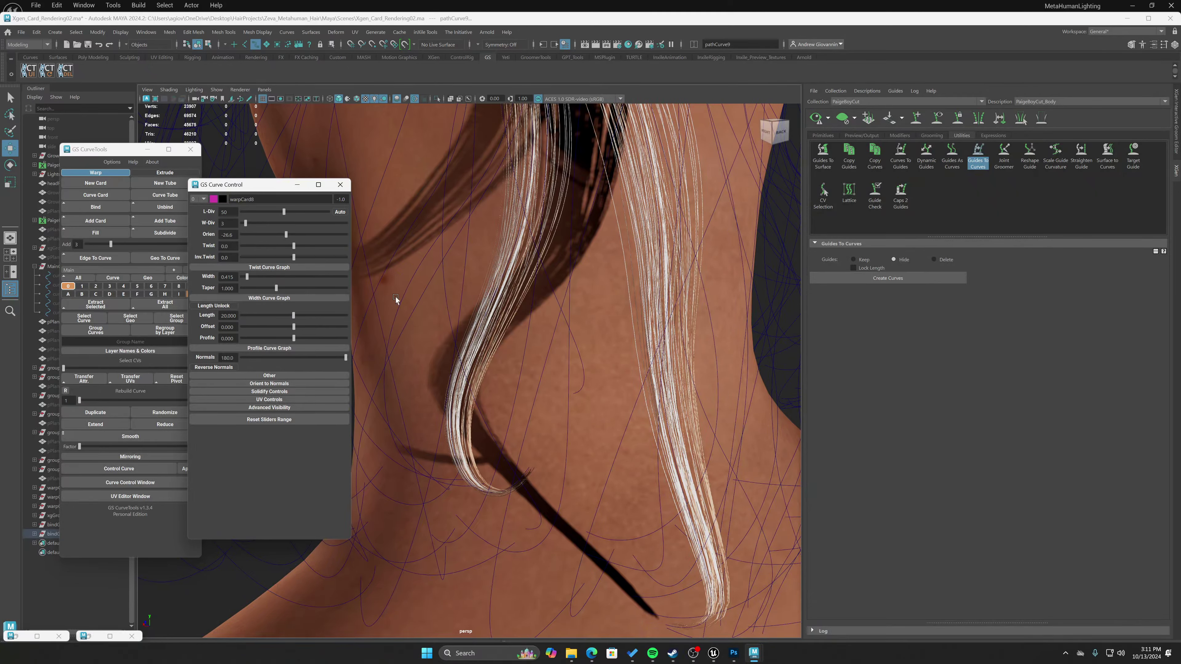
scroll(680, 459, down, 4)
scroll(680, 458, down, 1)
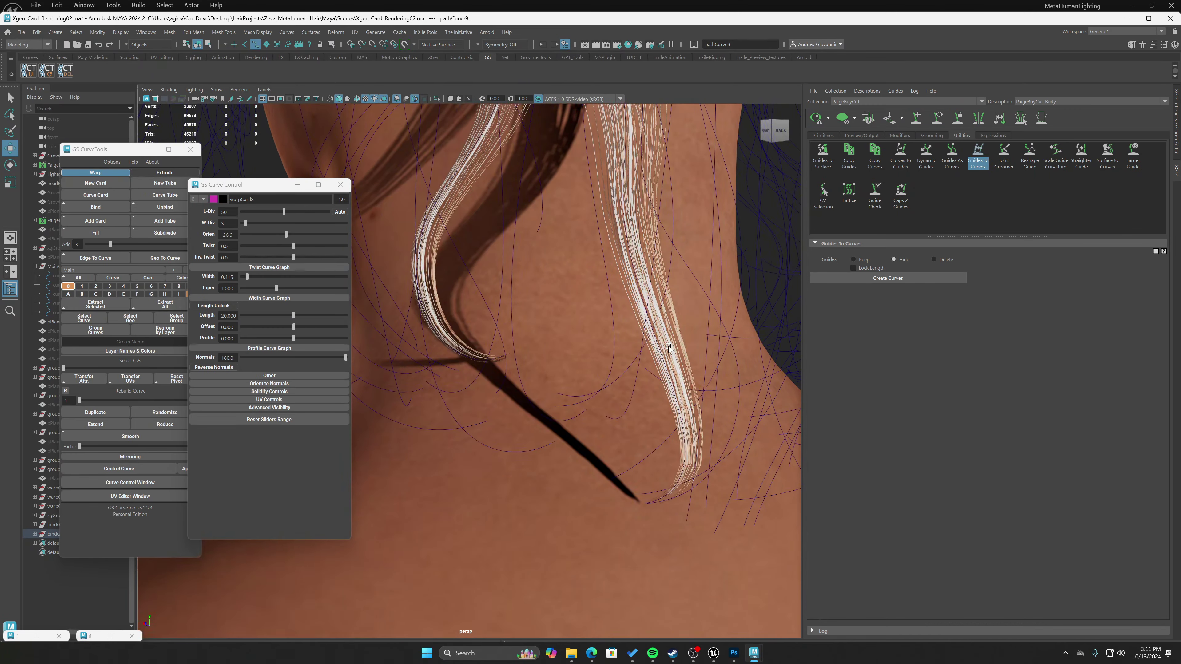
click(663, 350)
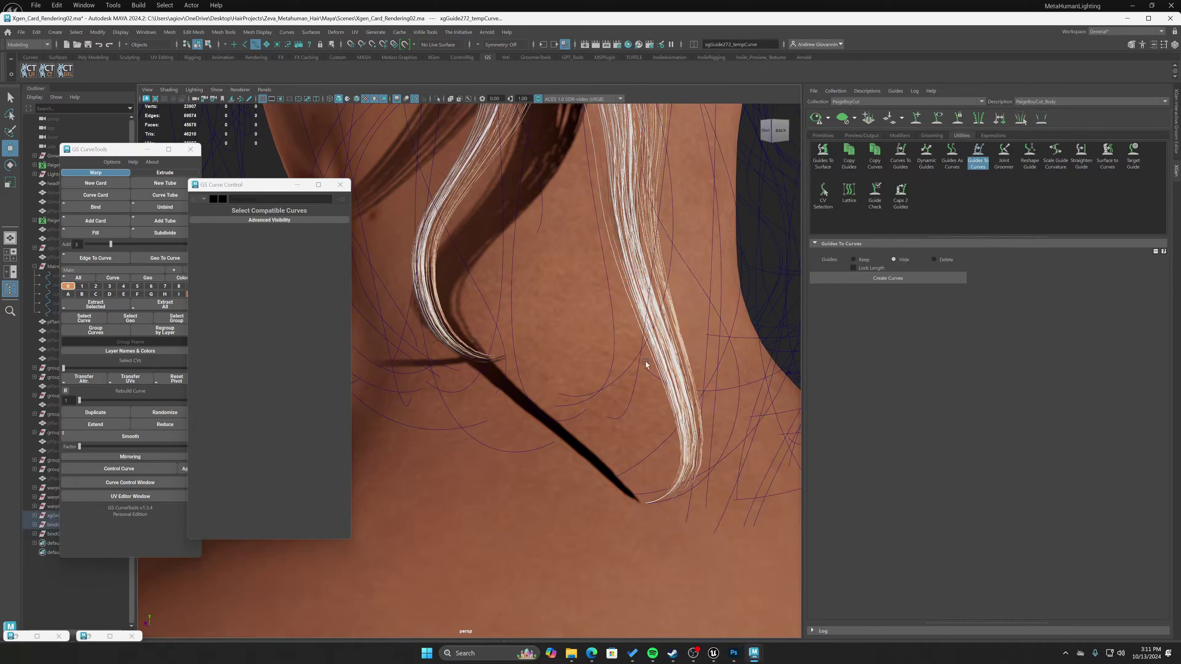
Raise the pathCurve7 hair card's length divisions from 30 to 45 and readjust its twist.
click(660, 342)
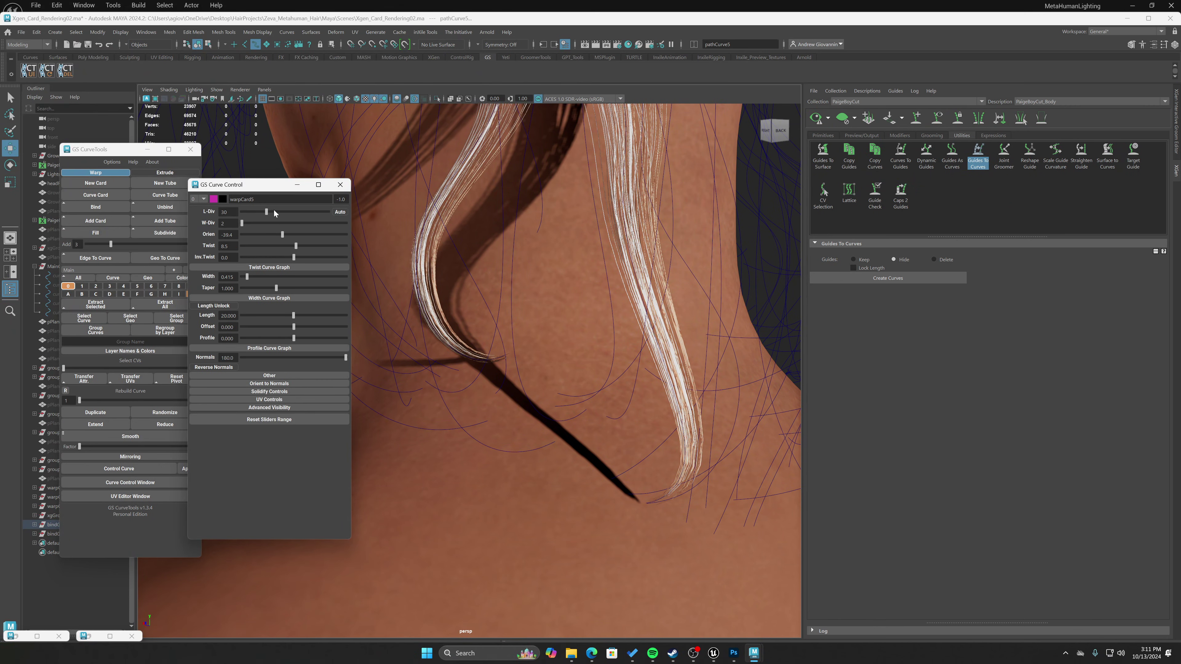
drag(275, 213, 281, 214)
scroll(604, 395, down, 5)
scroll(506, 400, up, 6)
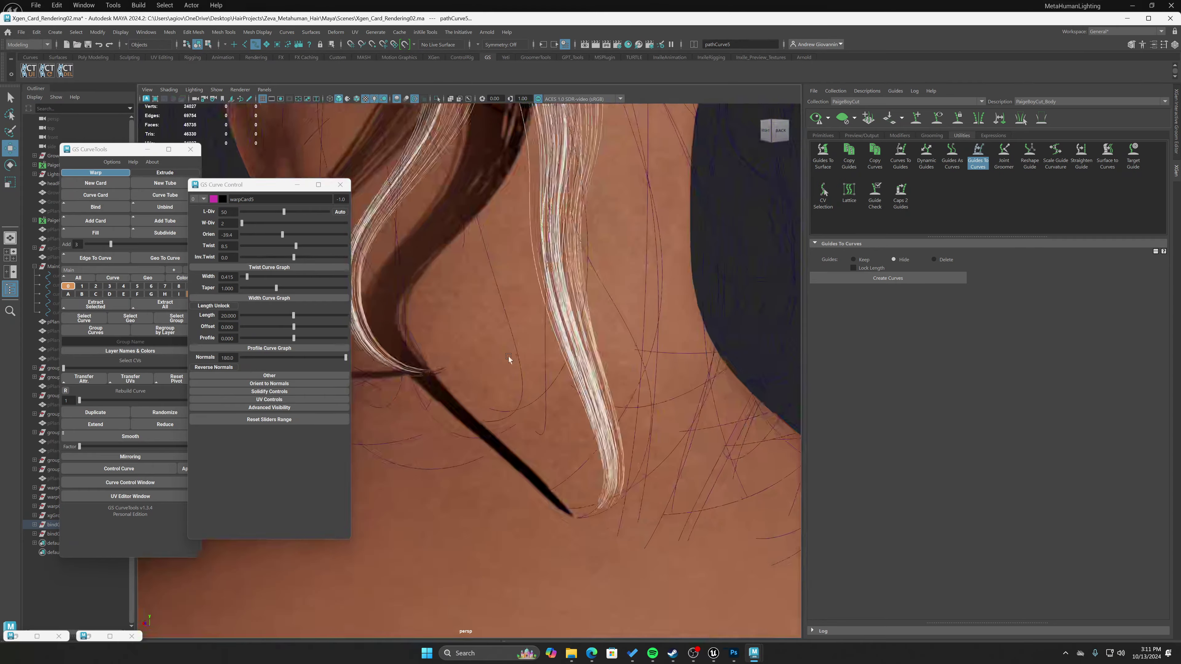
scroll(507, 352, down, 3)
scroll(507, 348, up, 5)
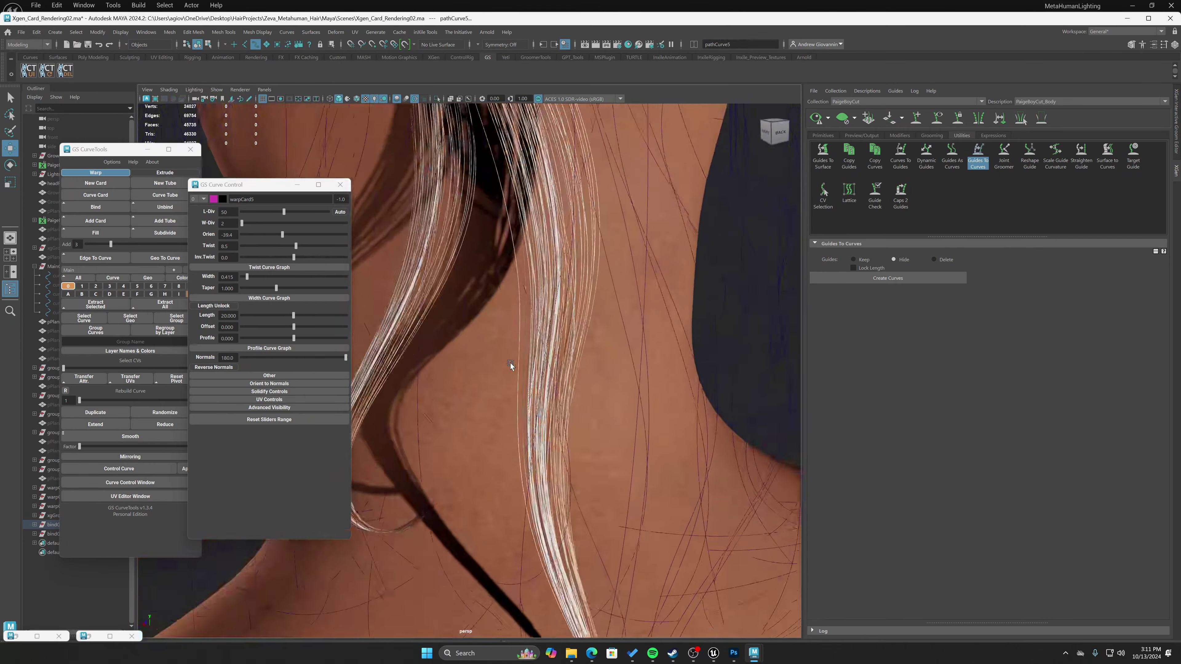
scroll(510, 363, down, 3)
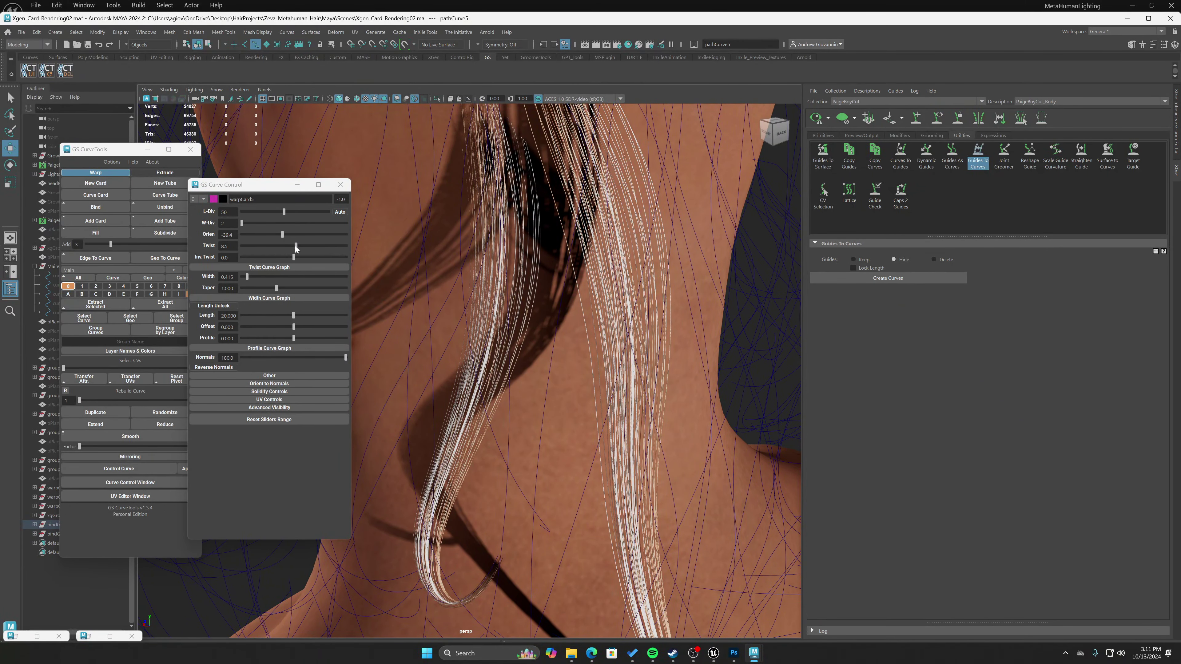
drag(296, 247, 271, 247)
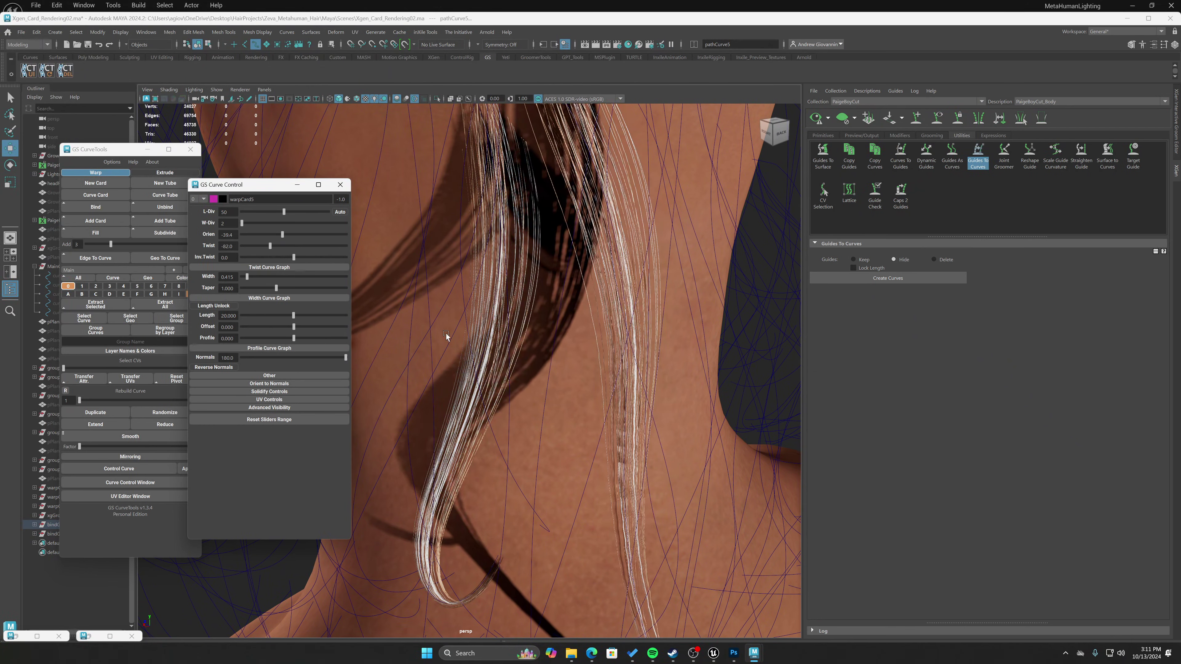
alt+drag(445, 333, 519, 404)
Select the bound card pathCurve11 and widen it to 3.101.
scroll(487, 386, up, 3)
scroll(488, 386, up, 2)
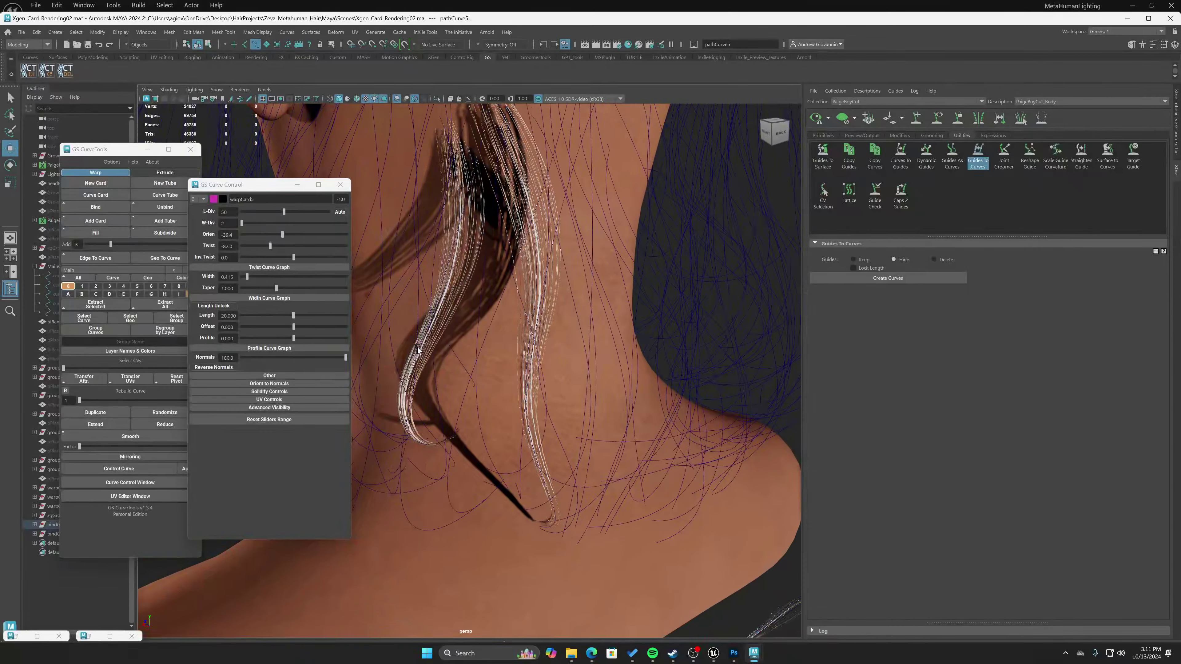
click(420, 348)
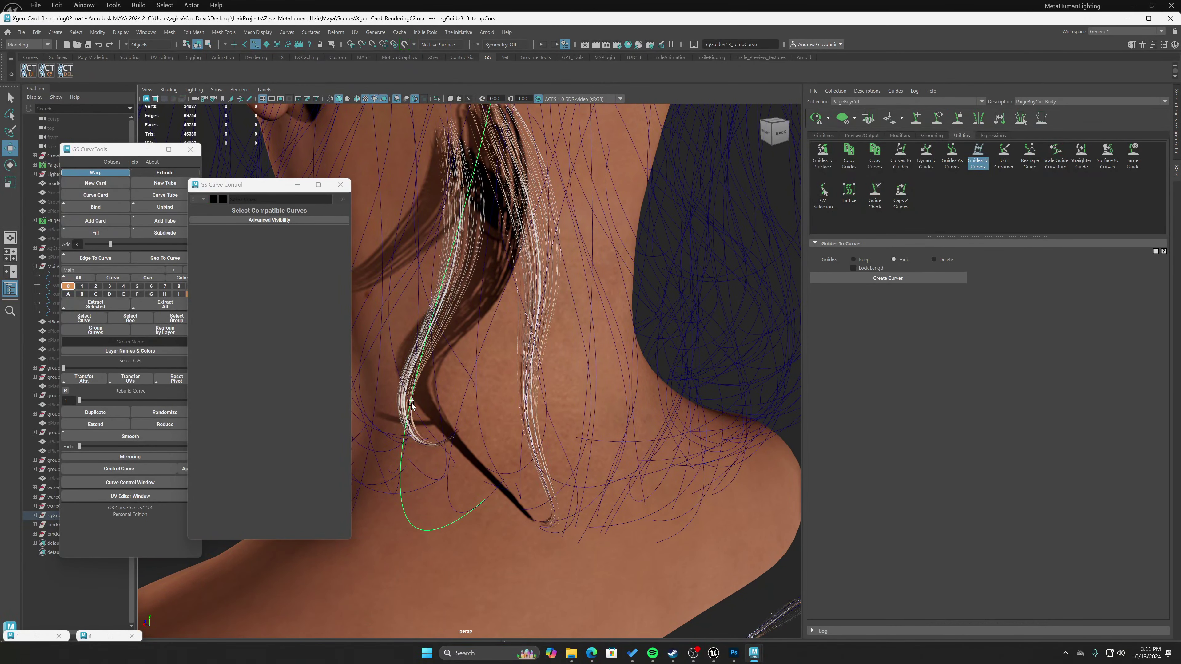
click(409, 427)
click(414, 440)
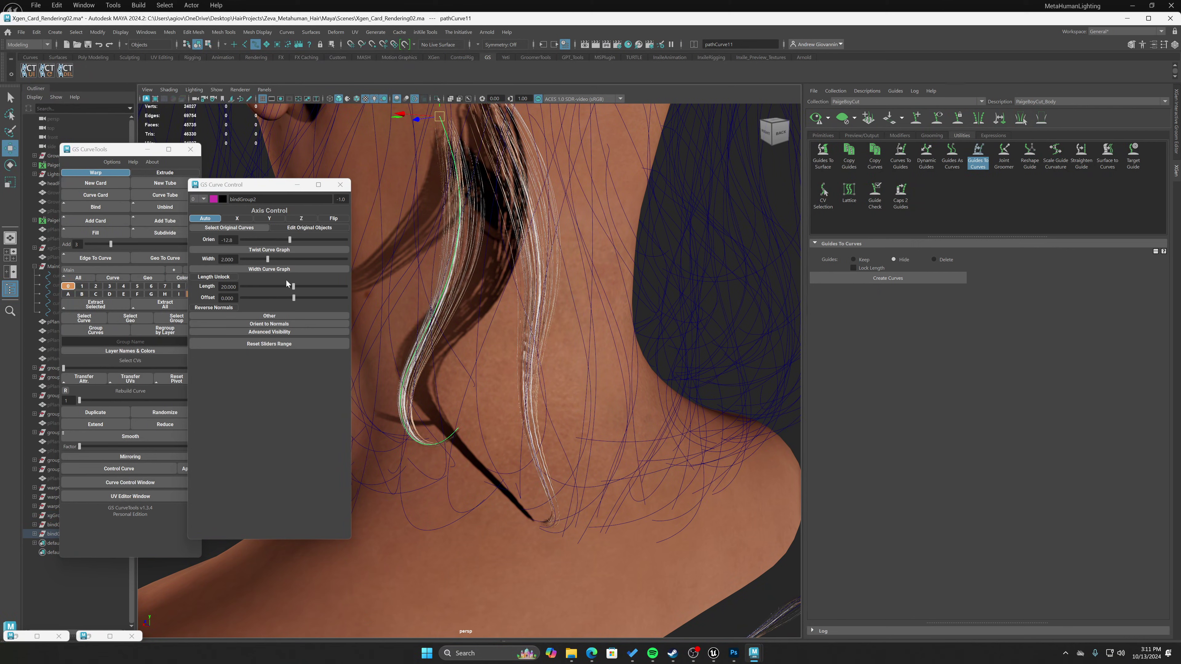
mouse_move(276, 262)
mouse_down()
mouse_move(284, 269)
mouse_move(274, 270)
mouse_move(295, 243)
mouse_move(281, 243)
mouse_move(292, 251)
mouse_up()
scroll(570, 403, down, 5)
Orbit and zoom around the back of the head to inspect the nape hair cards.
click(706, 437)
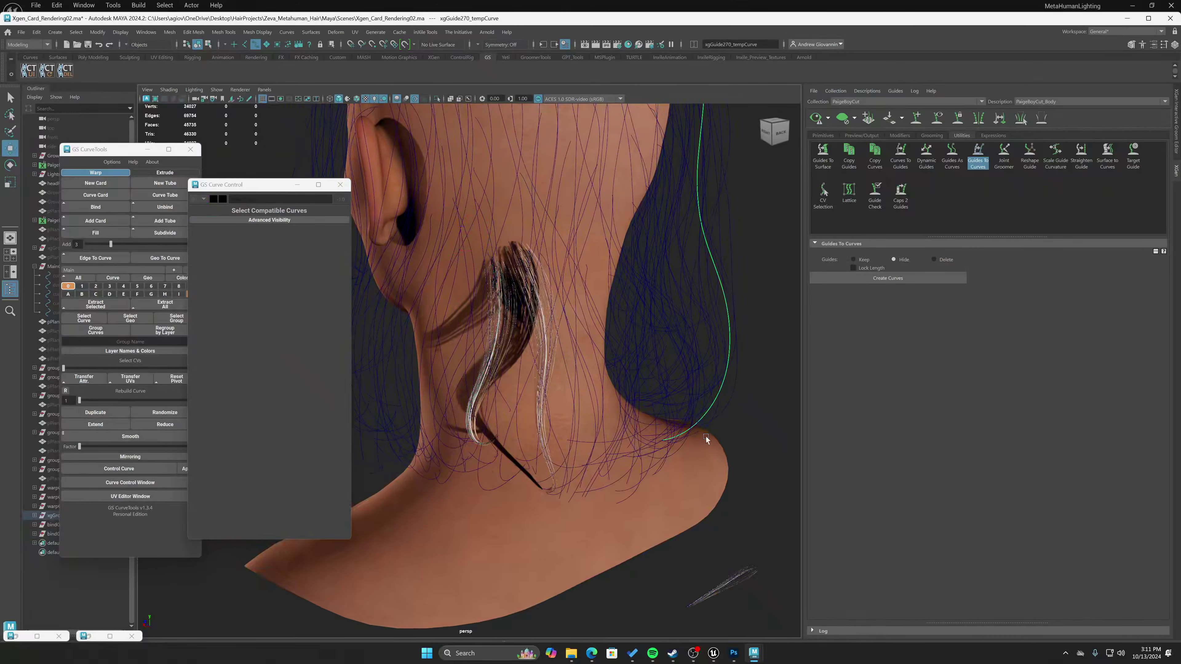
click(616, 441)
scroll(616, 442, up, 5)
mouse_move(572, 415)
alt+mouse_down()
mouse_move(589, 412)
mouse_move(538, 409)
mouse_move(590, 479)
mouse_move(581, 403)
alt+mouse_up()
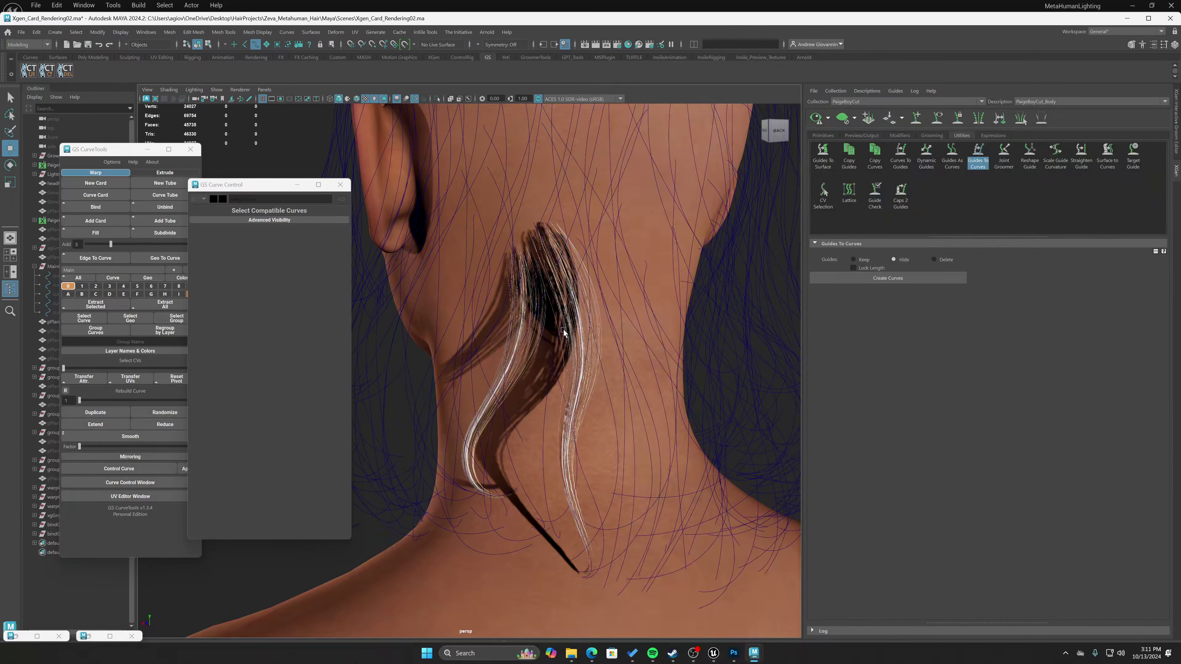
scroll(586, 422, up, 5)
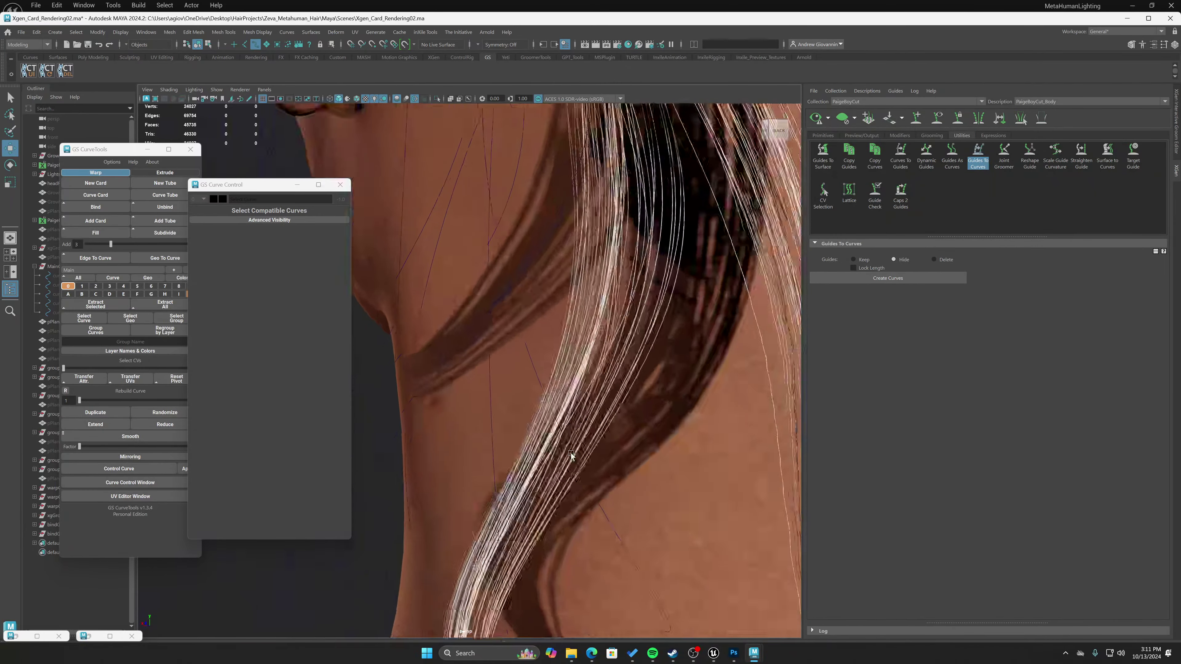
scroll(571, 433, down, 3)
scroll(605, 414, down, 3)
scroll(558, 412, up, 2)
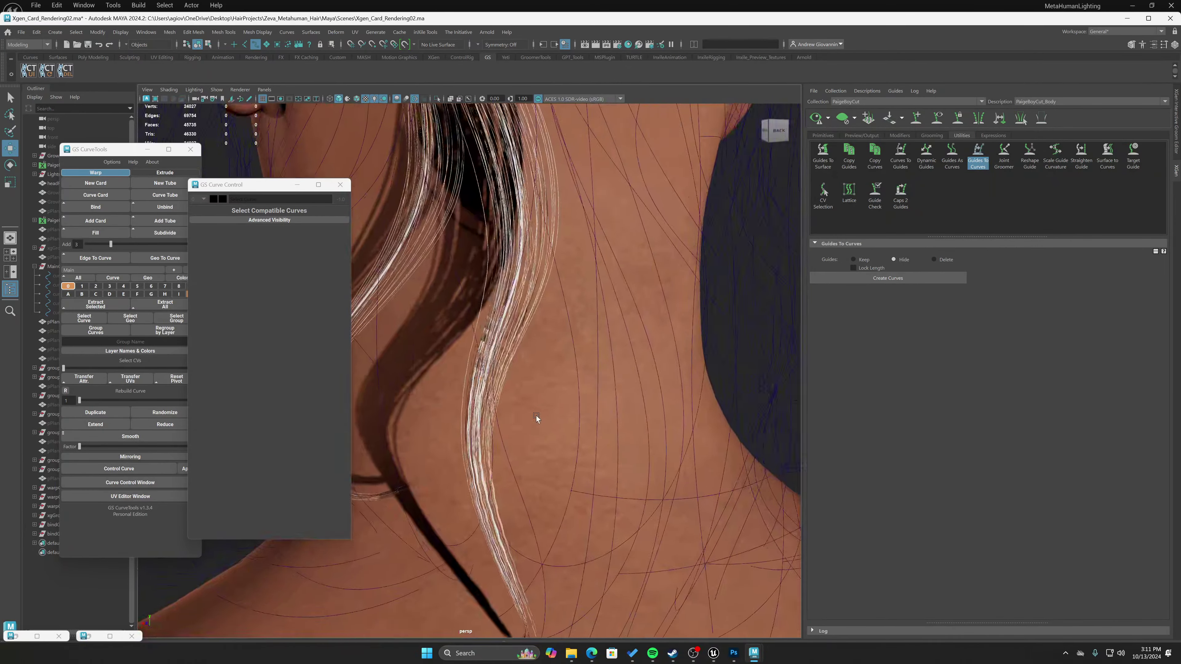
scroll(601, 456, up, 8)
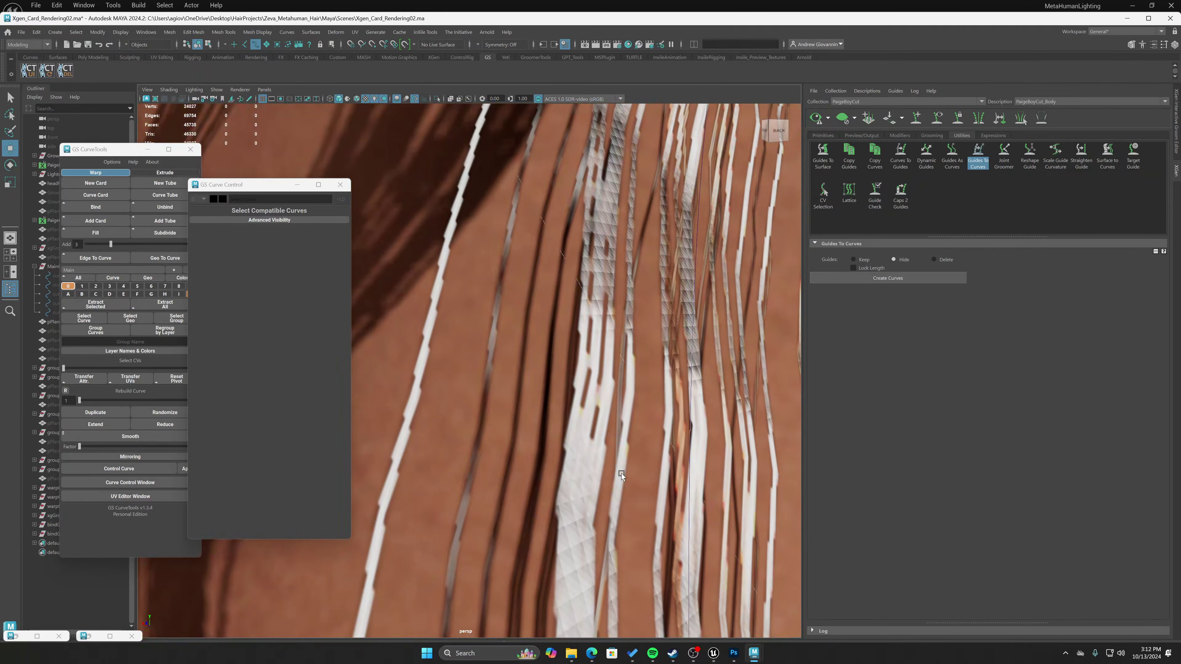
scroll(620, 474, down, 10)
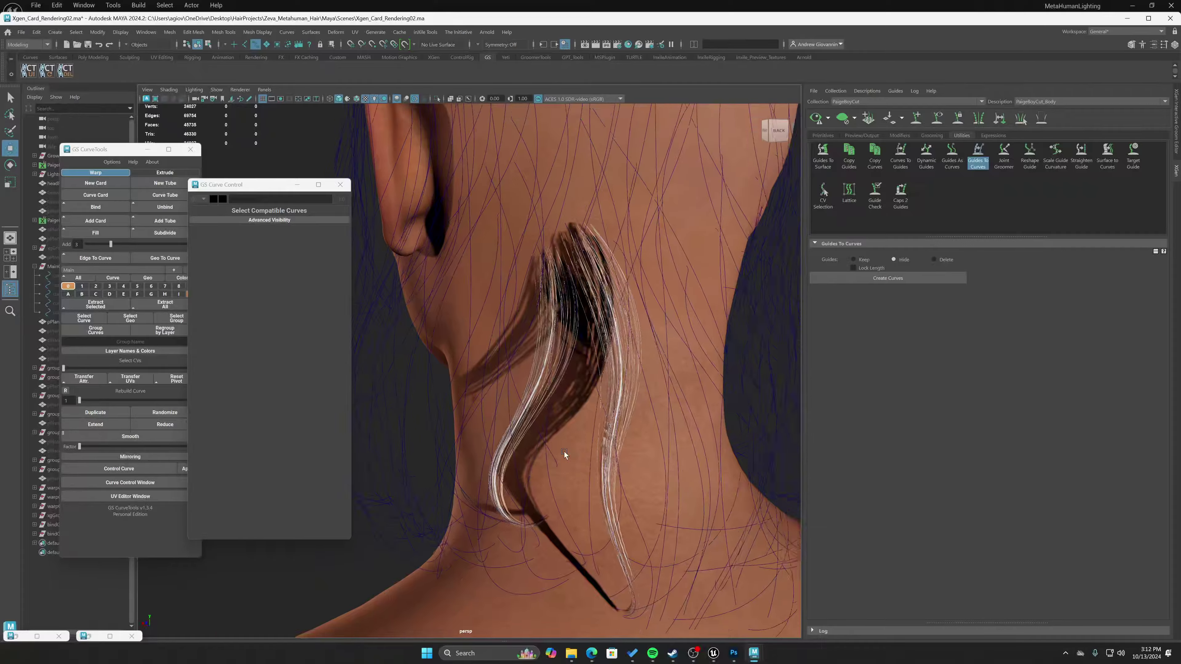
scroll(535, 409, down, 6)
scroll(516, 466, up, 5)
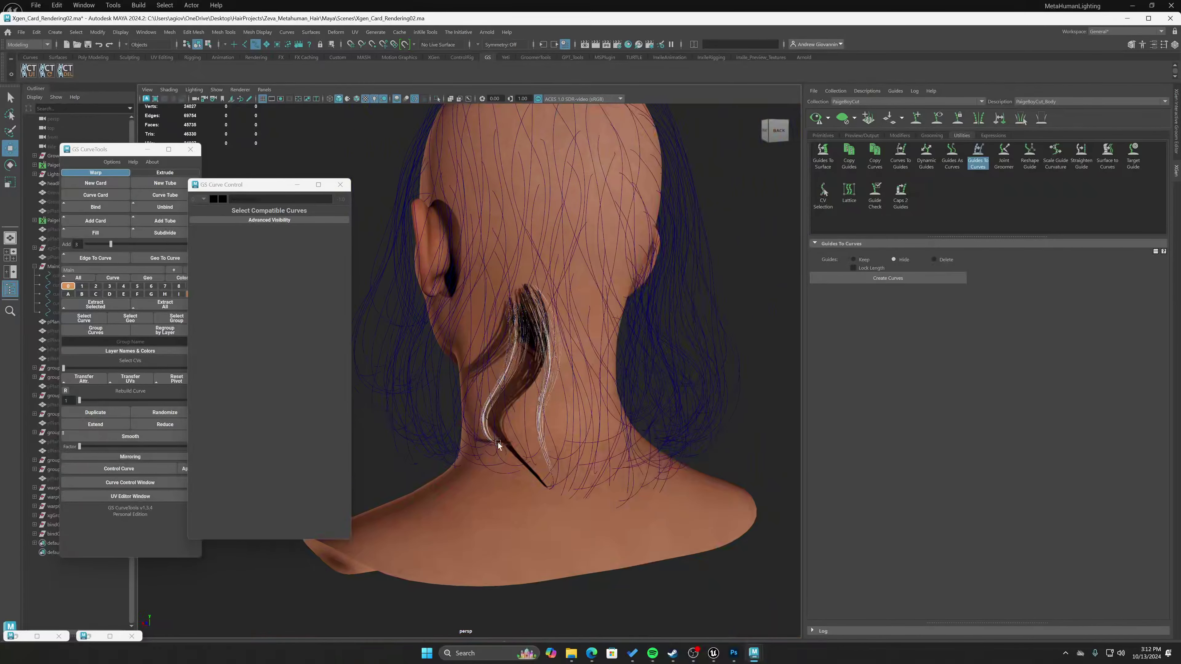
scroll(498, 442, up, 10)
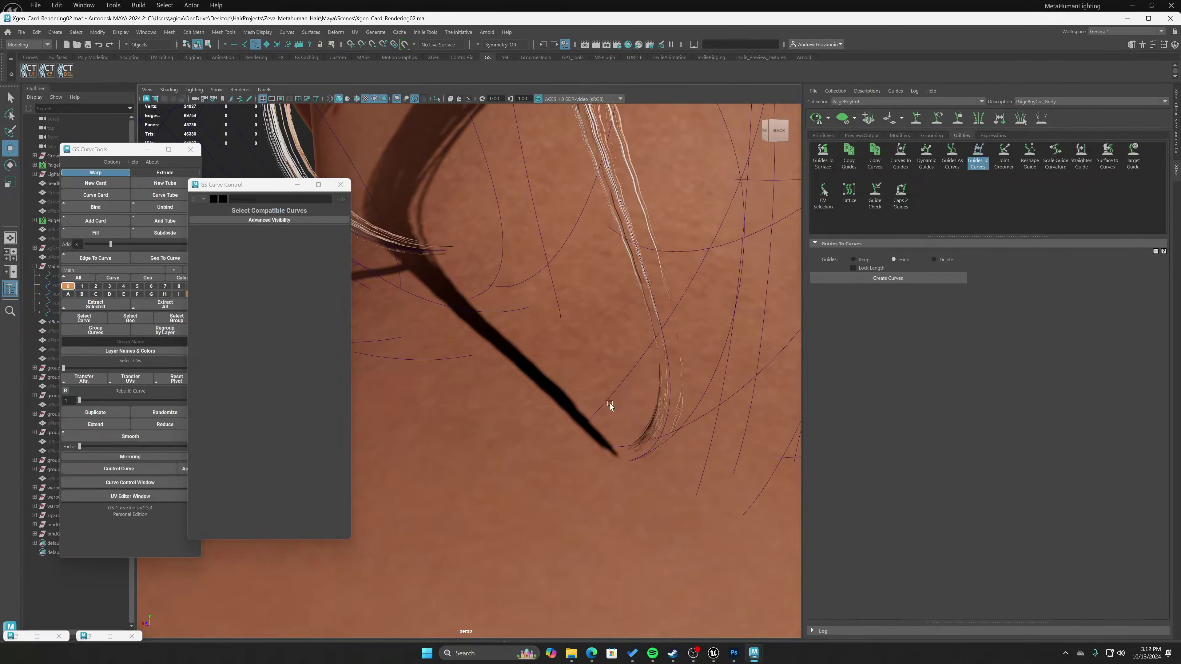
scroll(610, 403, down, 12)
scroll(493, 387, up, 3)
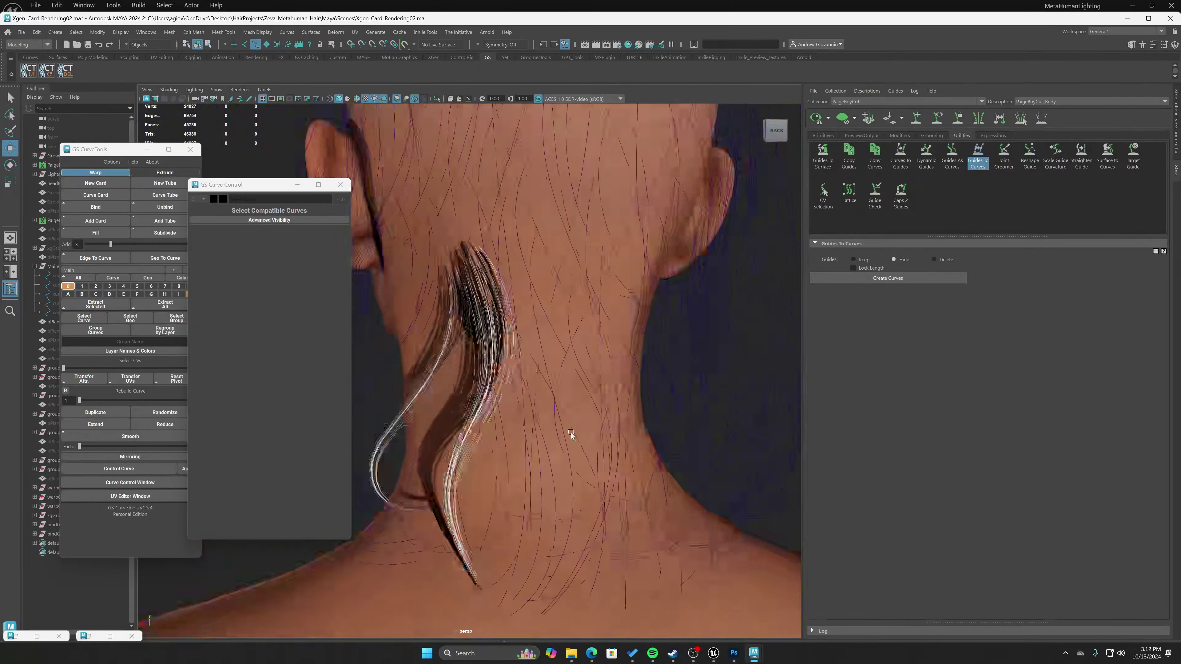
alt+drag(571, 432, 594, 428)
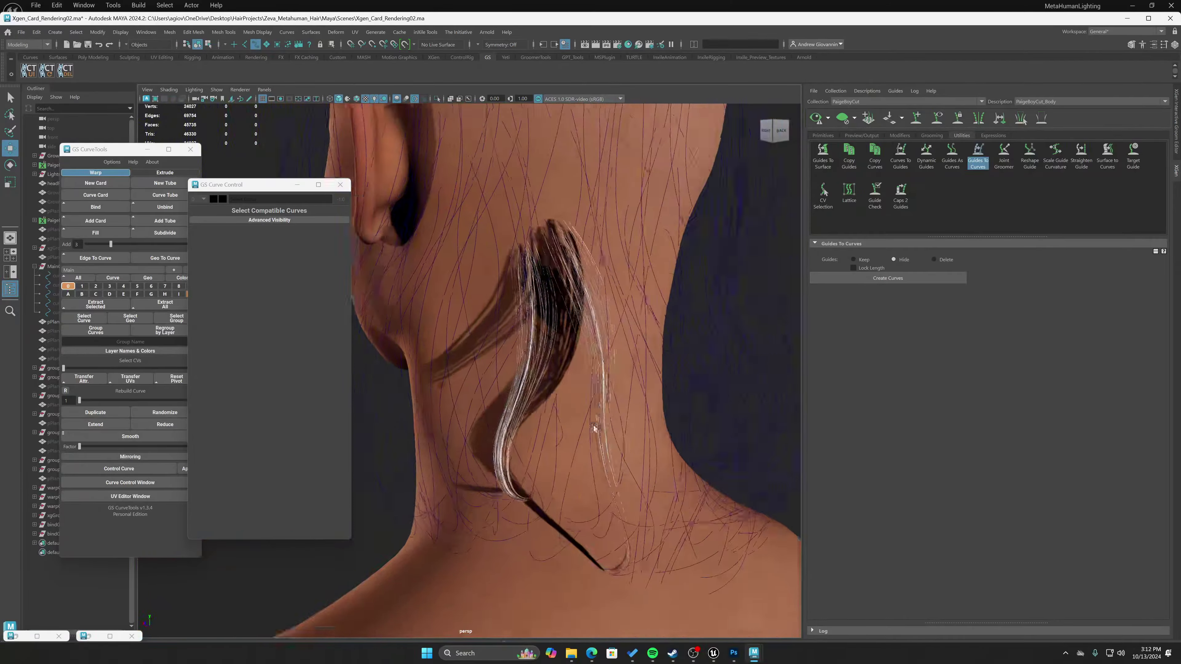
scroll(594, 428, up, 8)
scroll(626, 469, down, 4)
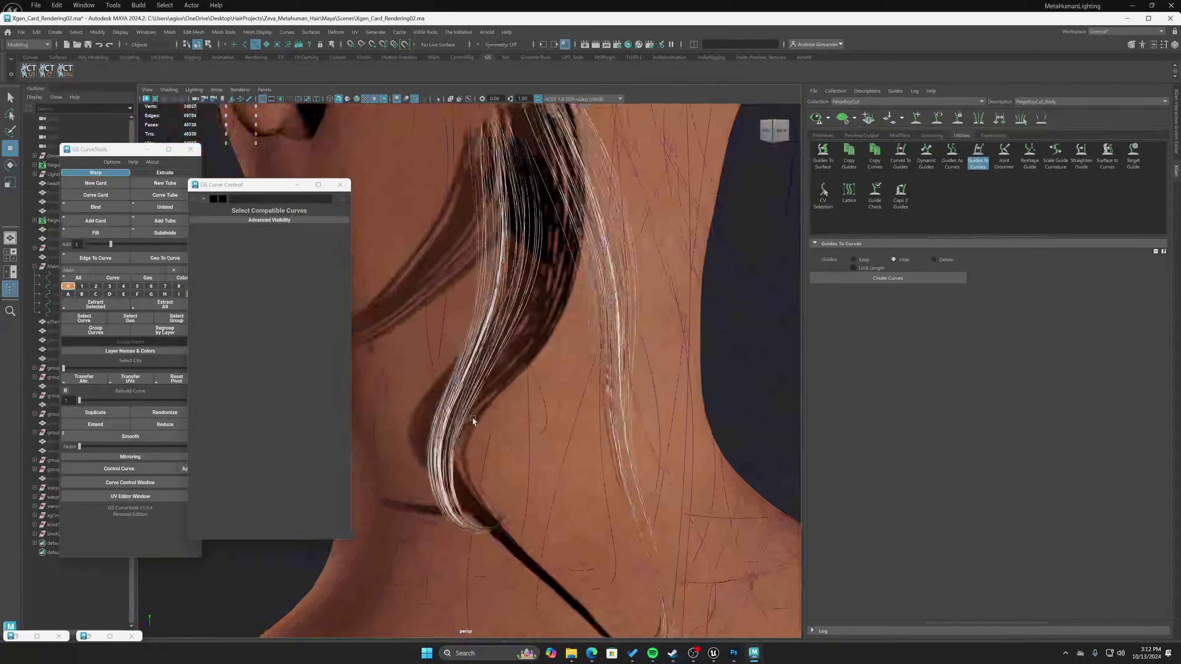
scroll(472, 418, down, 5)
alt+drag(521, 431, 781, 183)
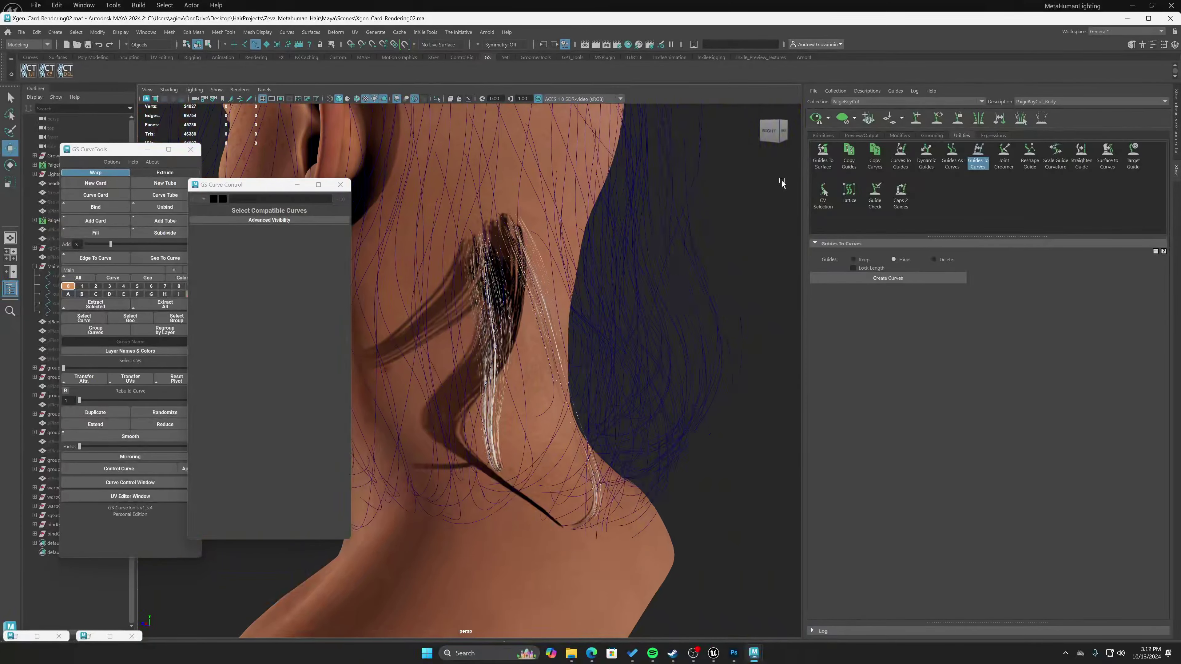
Preview the full XGen hair over the head, then clear the preview.
click(816, 118)
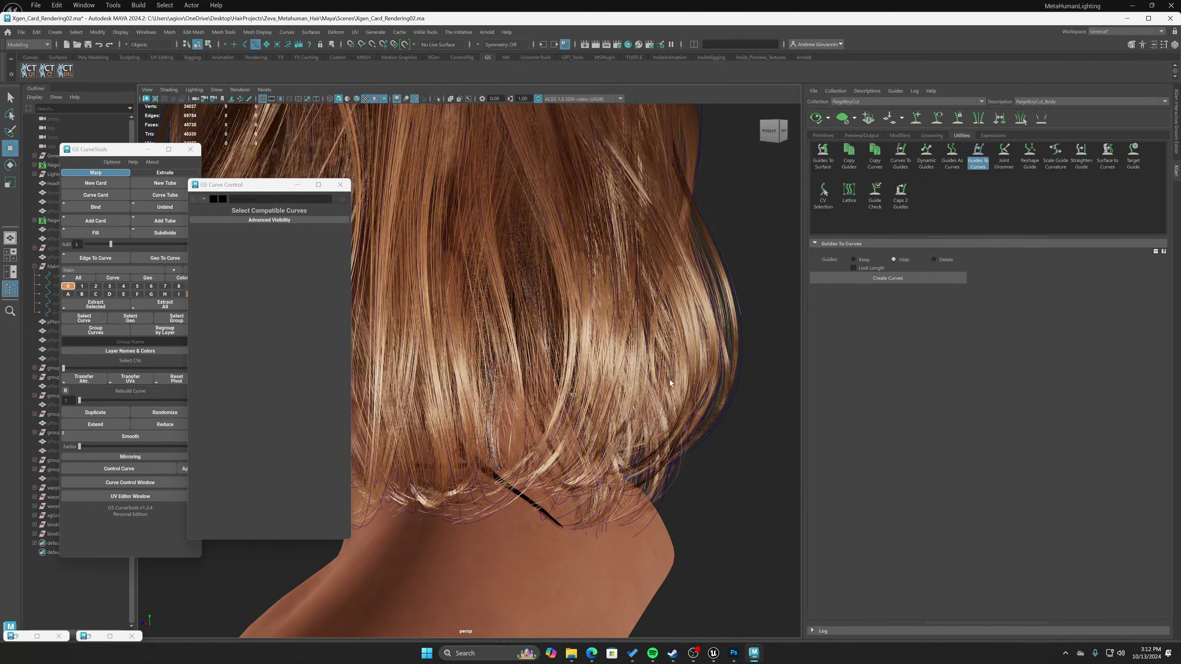
scroll(651, 400, up, 6)
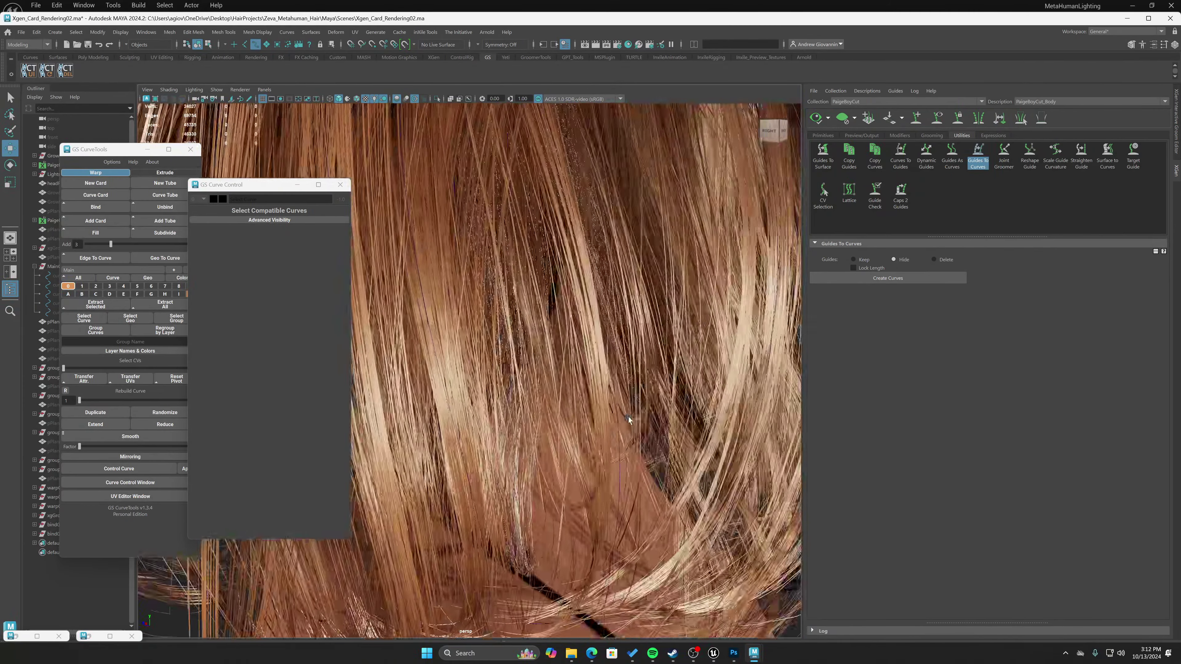
scroll(628, 419, up, 3)
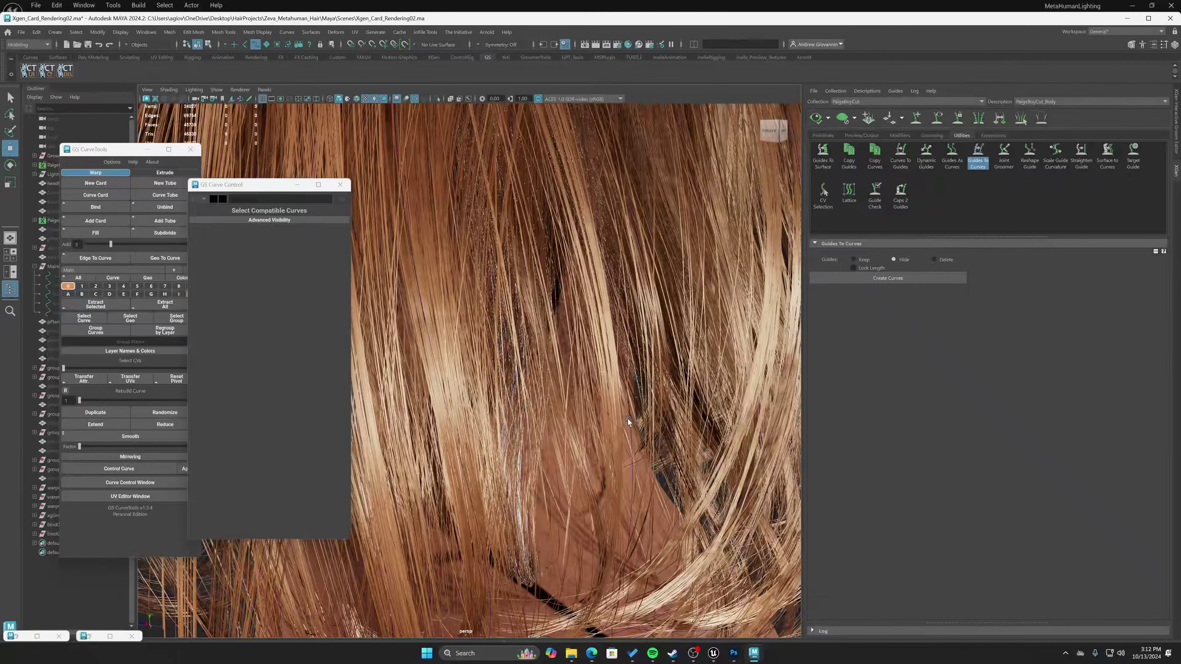
click(842, 118)
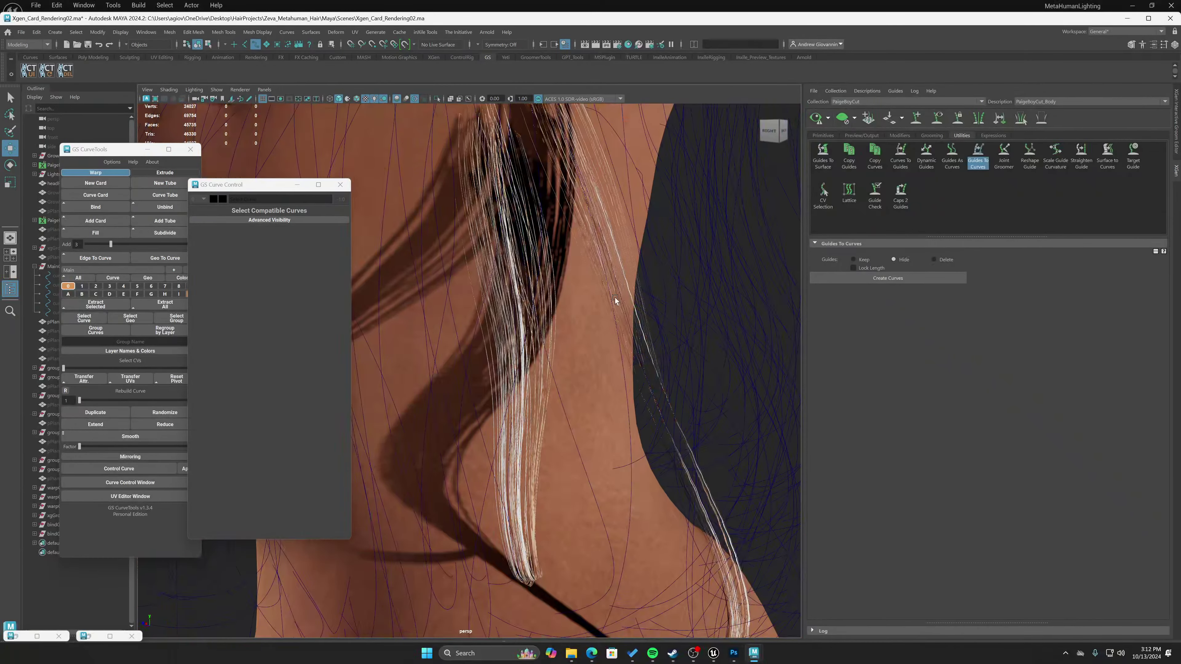
Swing back to the rear of the head and minimize the GS Curve Control window.
alt+drag(615, 300, 607, 403)
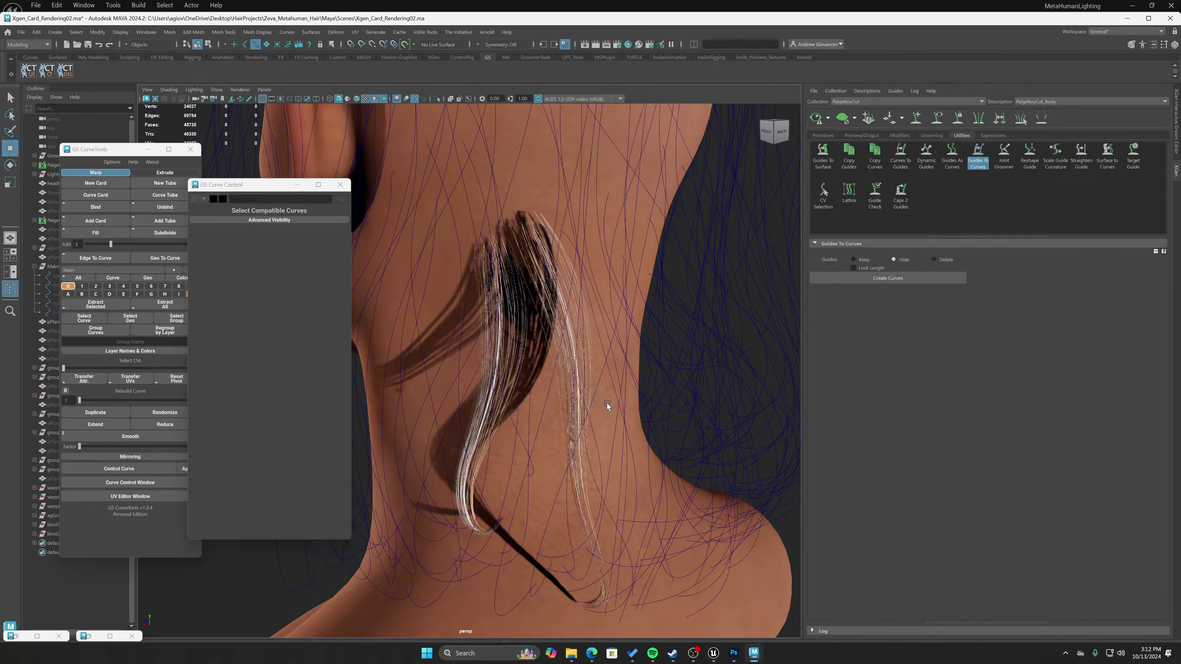
mouse_move(607, 403)
alt+mouse_down()
mouse_move(522, 407)
mouse_move(616, 429)
mouse_move(606, 426)
alt+mouse_up()
scroll(605, 426, down, 5)
click(297, 184)
Orbit between side and rear views of the nape cards and select pathCurve7.
scroll(512, 325, down, 3)
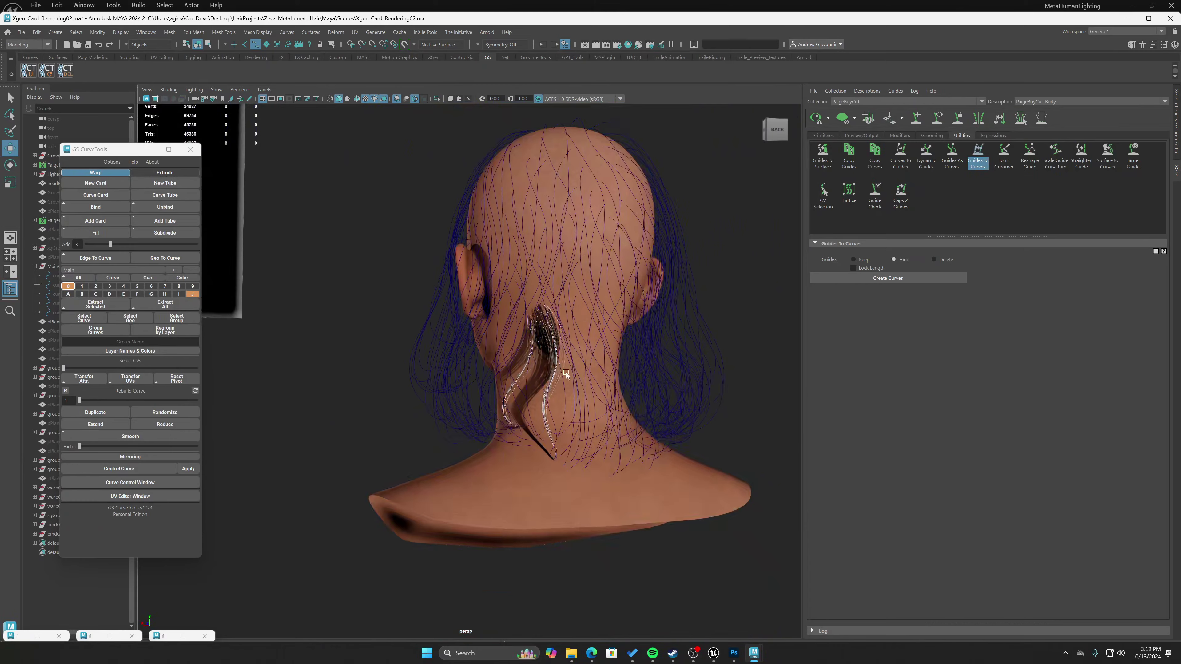
alt+drag(465, 326, 548, 390)
scroll(447, 399, up, 6)
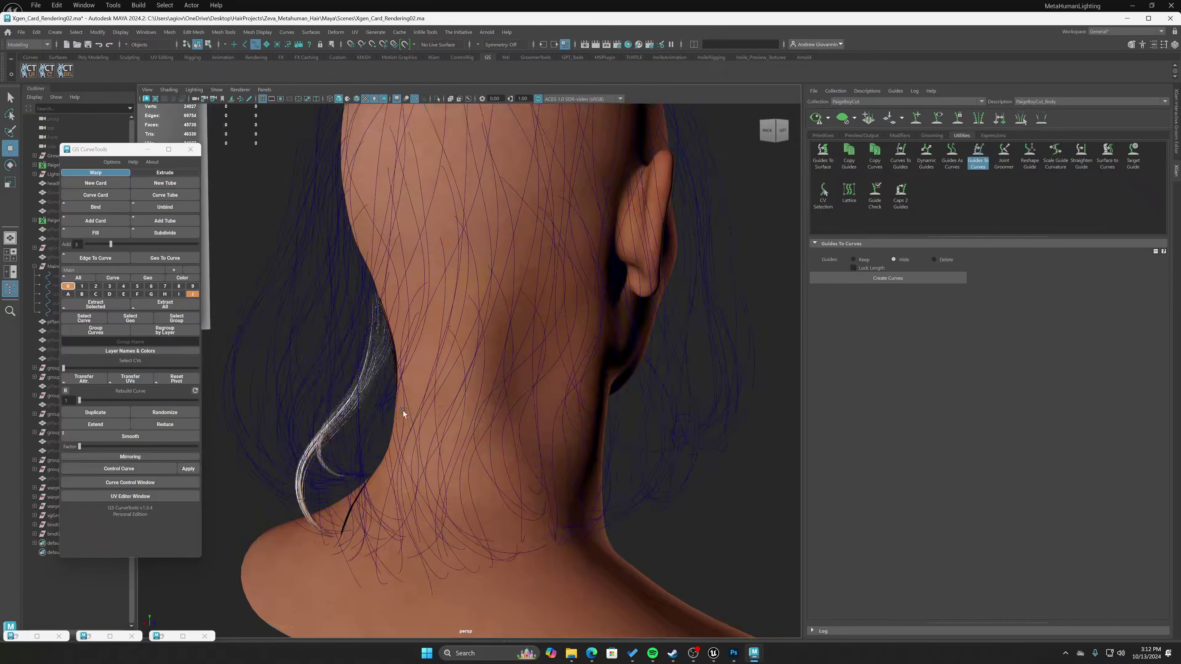
alt+drag(408, 418, 479, 439)
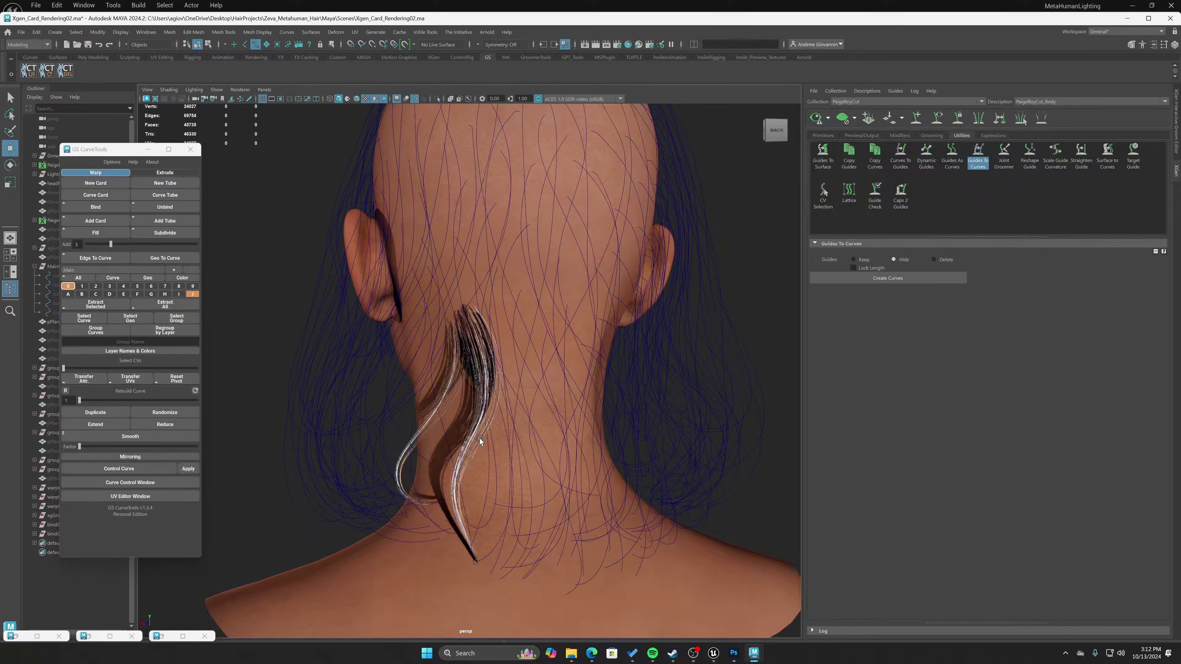
scroll(489, 476, up, 5)
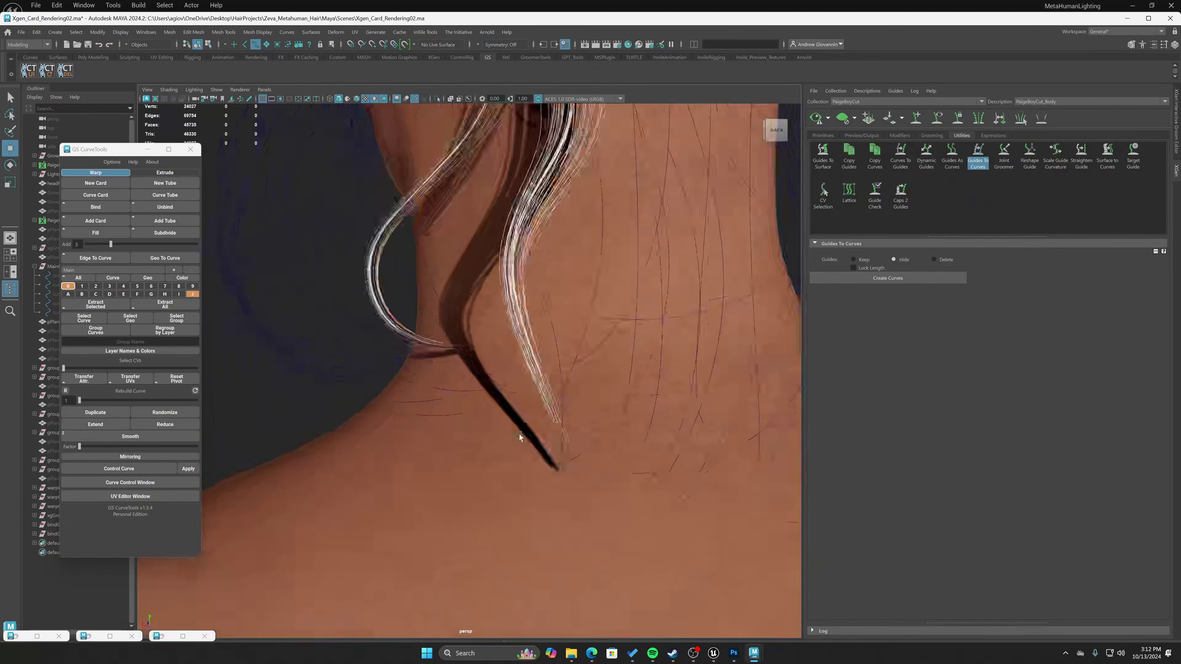
scroll(539, 437, up, 2)
click(623, 389)
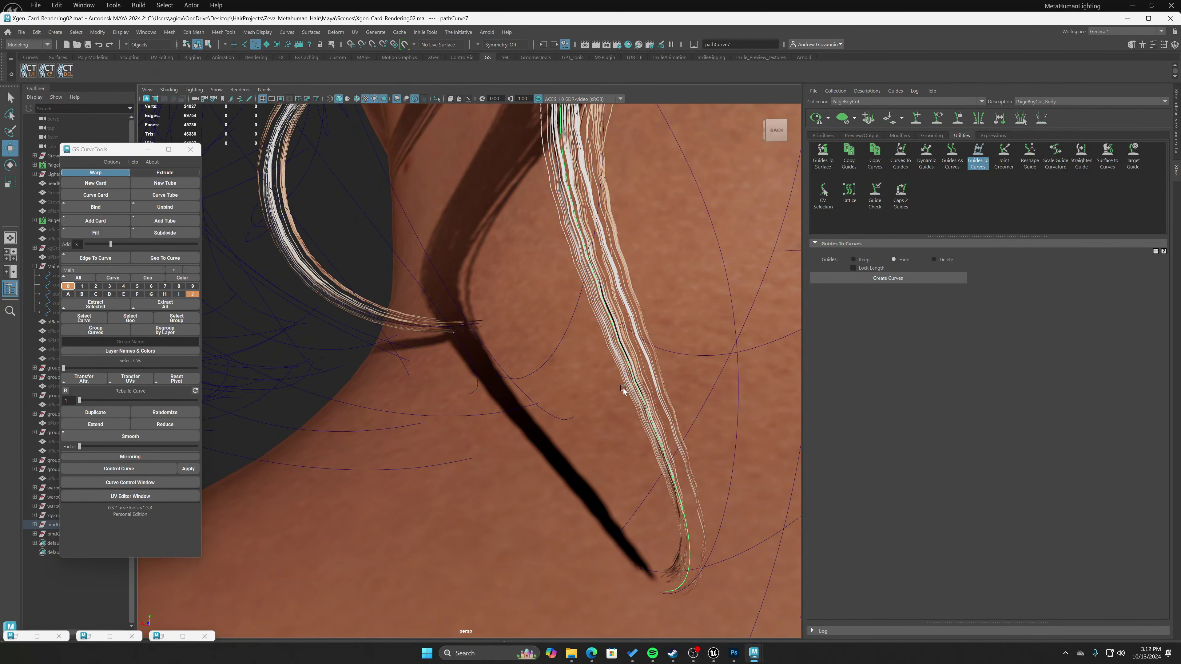
Inspect the neck curl, briefly picking xgGuide296_tempCurve, then reselect pathCurve7.
scroll(572, 470, down, 5)
alt+drag(573, 470, 519, 467)
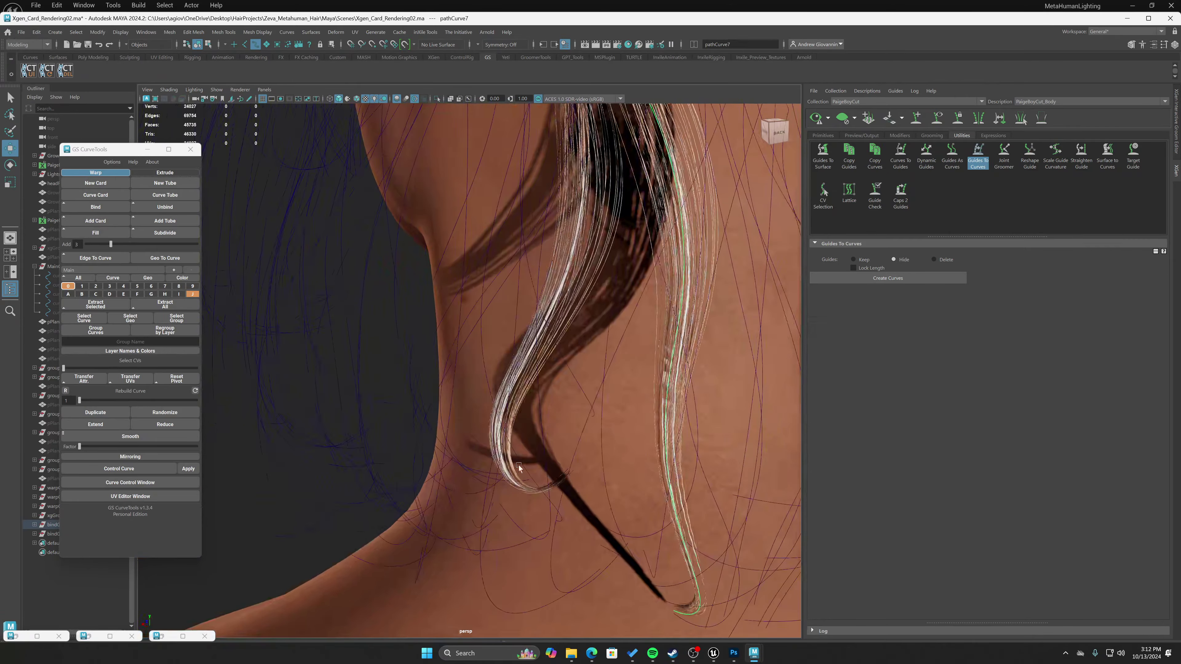
drag(257, 349, 285, 378)
click(670, 494)
alt+drag(670, 494, 587, 296)
click(588, 287)
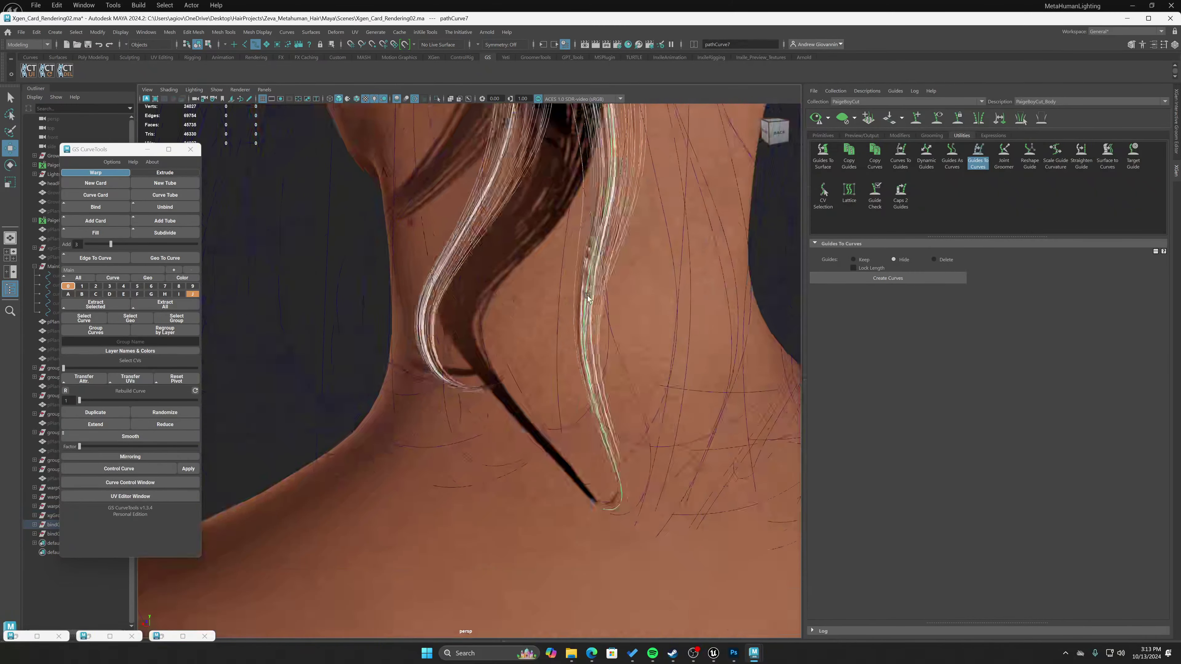